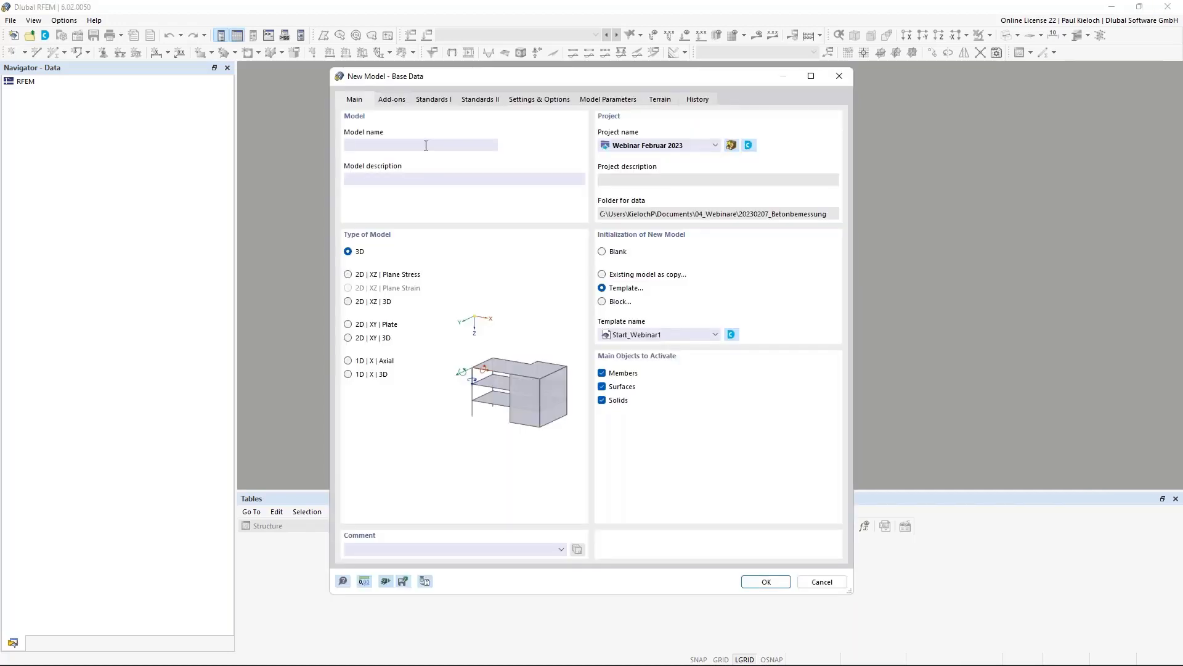
- Review the new model's add-ons and standards, name the model "Webinar EN" and create it from the template
left_click(399, 102)
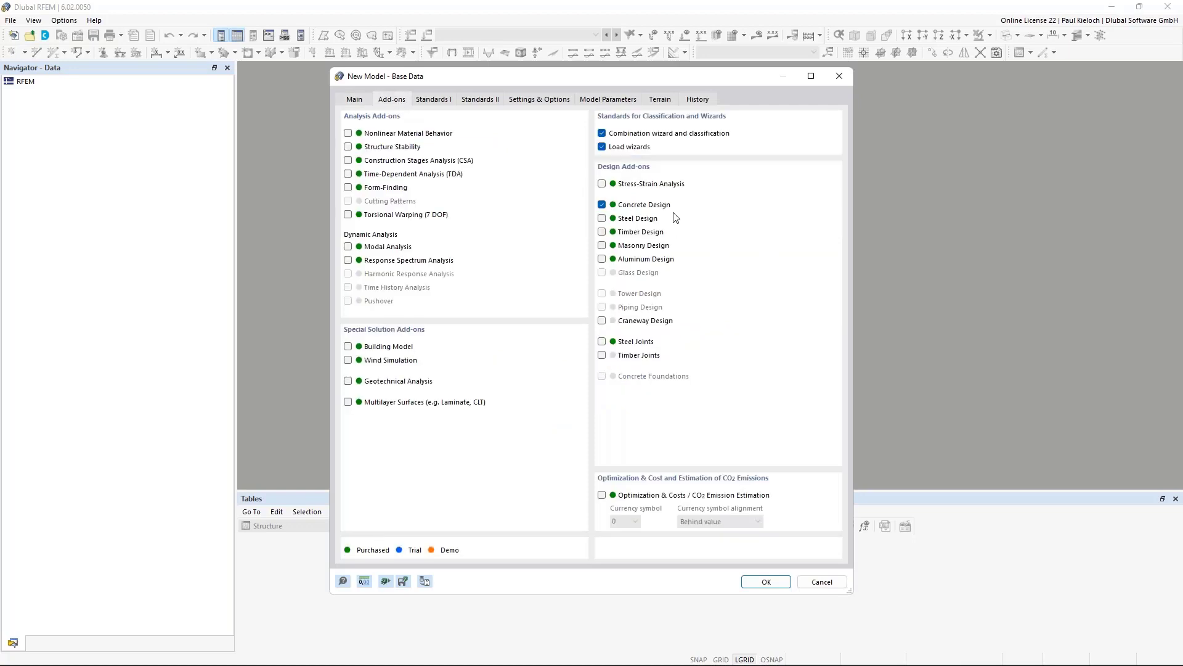
left_click(439, 102)
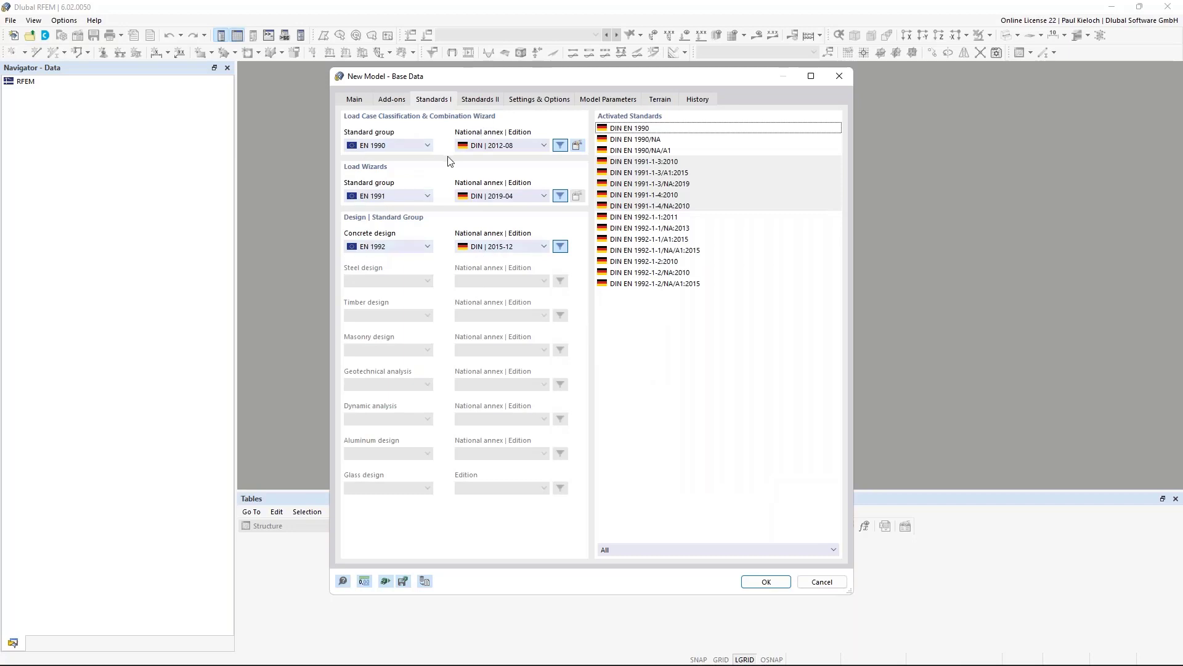
left_click(355, 100)
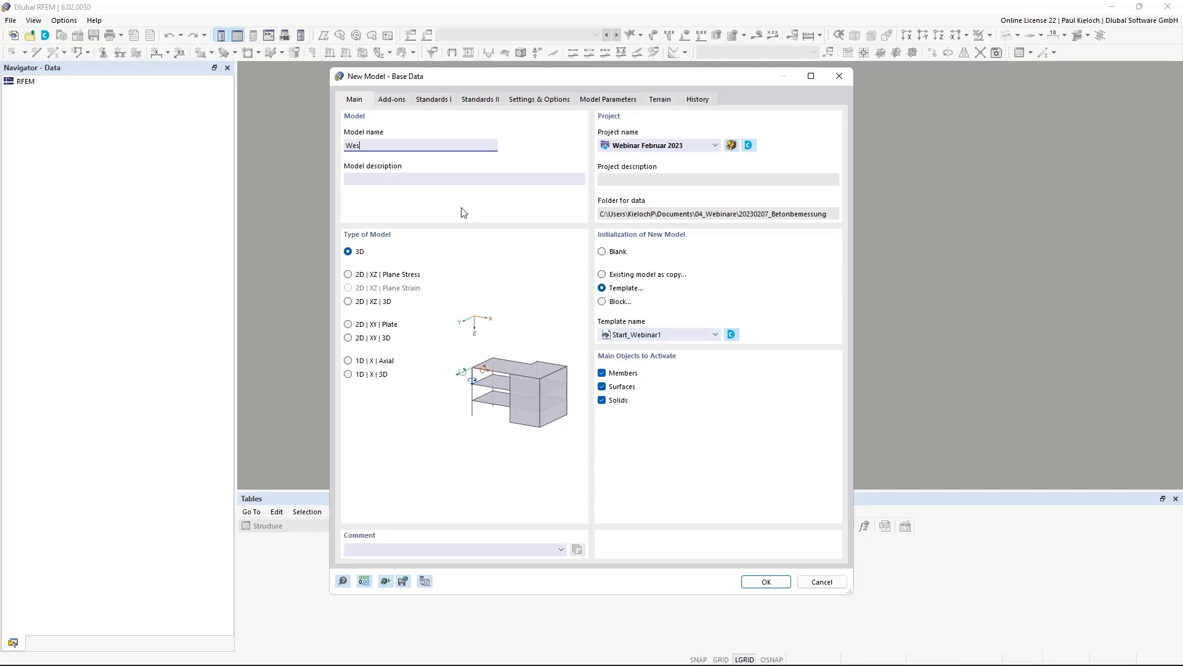
type("Webinar EN")
left_click(765, 585)
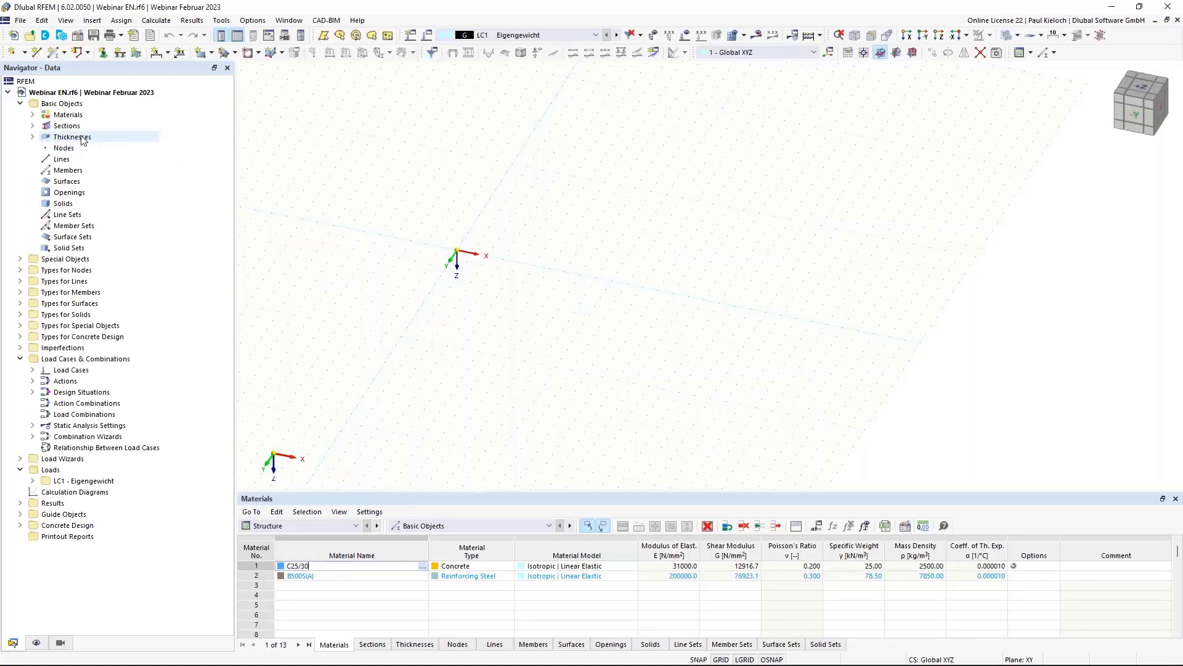
- Examine the materials, sections and thicknesses predefined in the model by the template
left_click(33, 137)
left_click(33, 126)
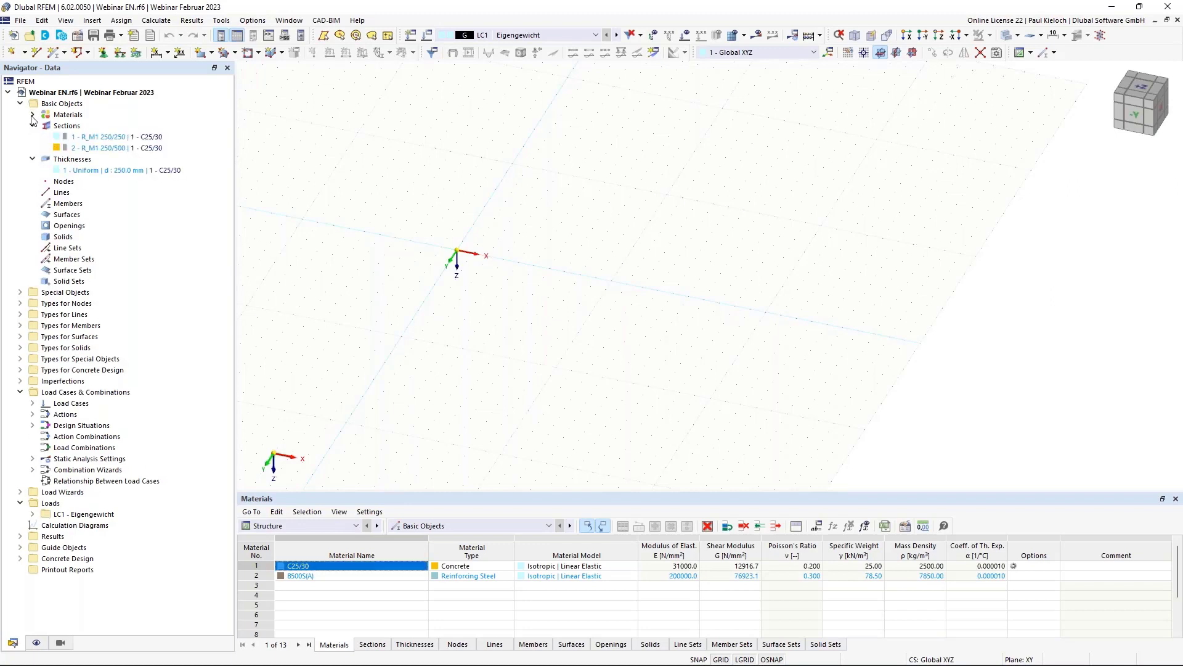
left_click(33, 114)
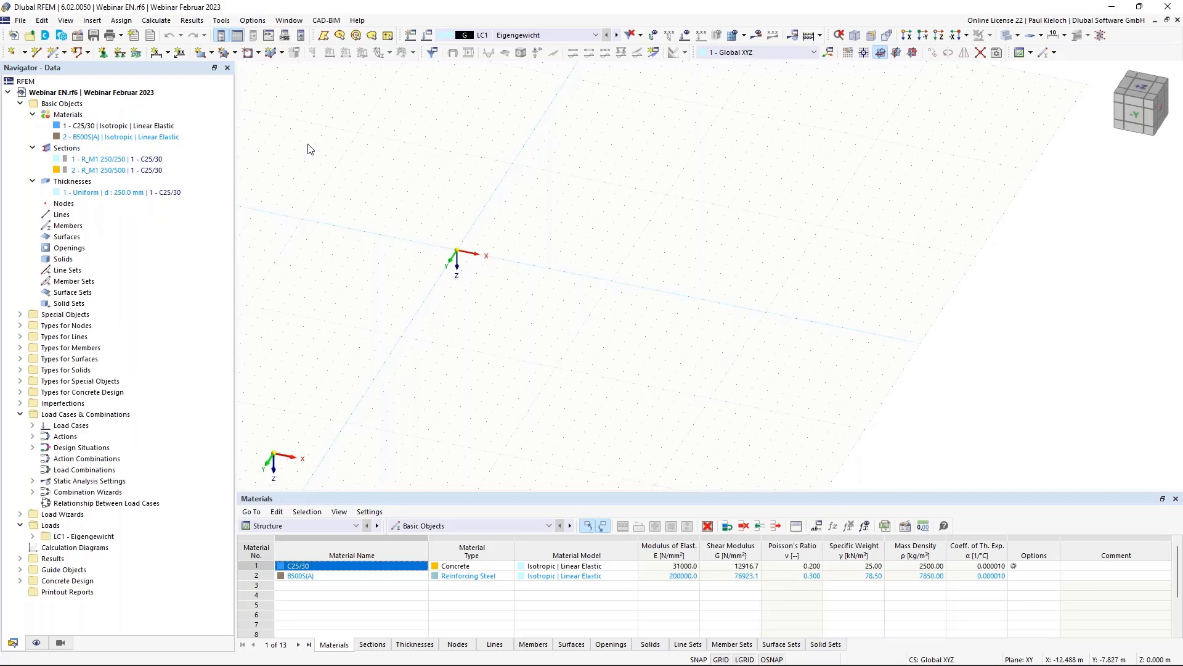
middle_click_drag(472, 180, 533, 127)
middle_click_drag(618, 264, 629, 253, "ctrl")
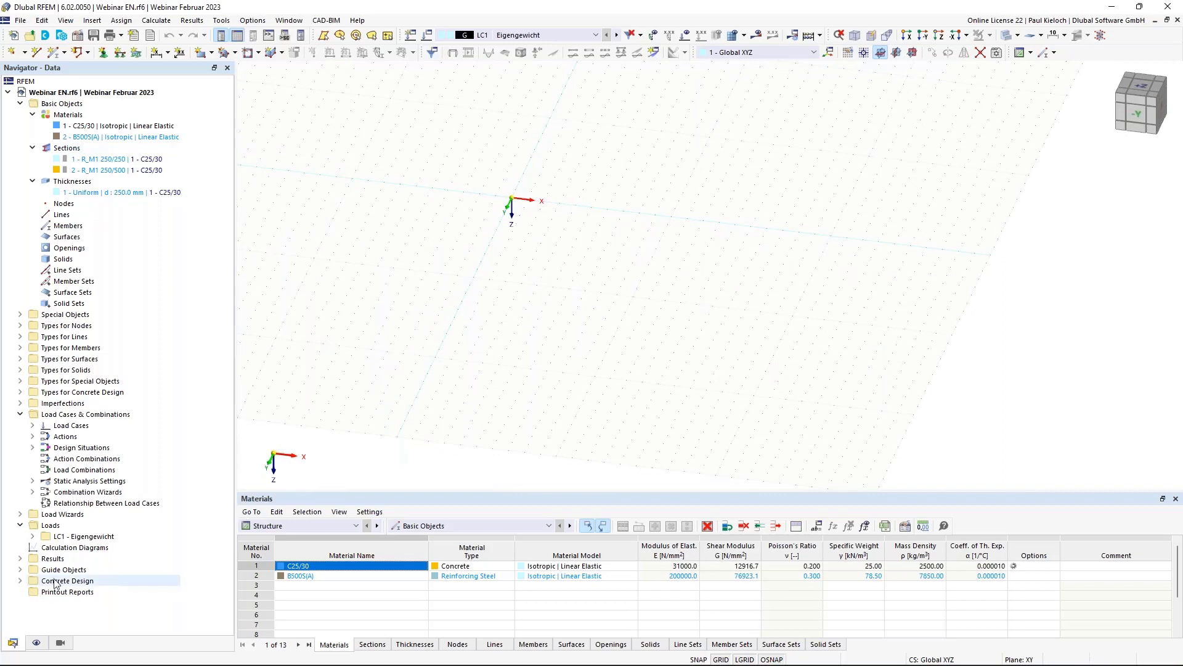
- Start a new Cartesian line grid at the global origin with label text and dimensions enabled
left_click(20, 569)
scroll(139, 553, "down", 2)
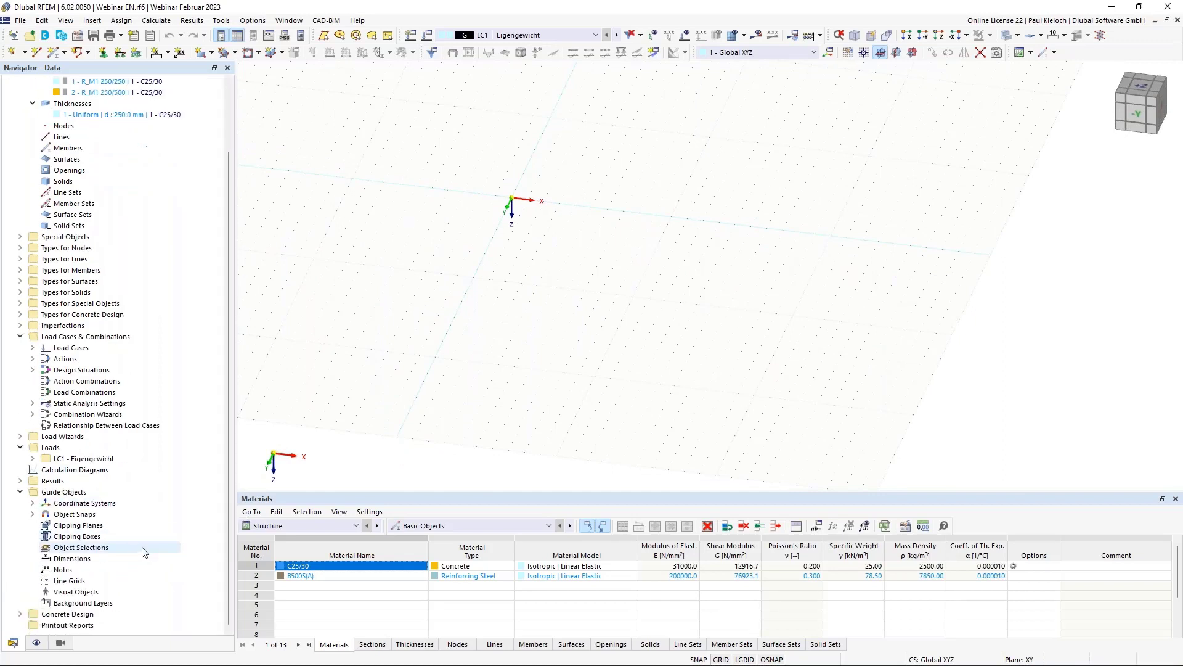
right_click(71, 583)
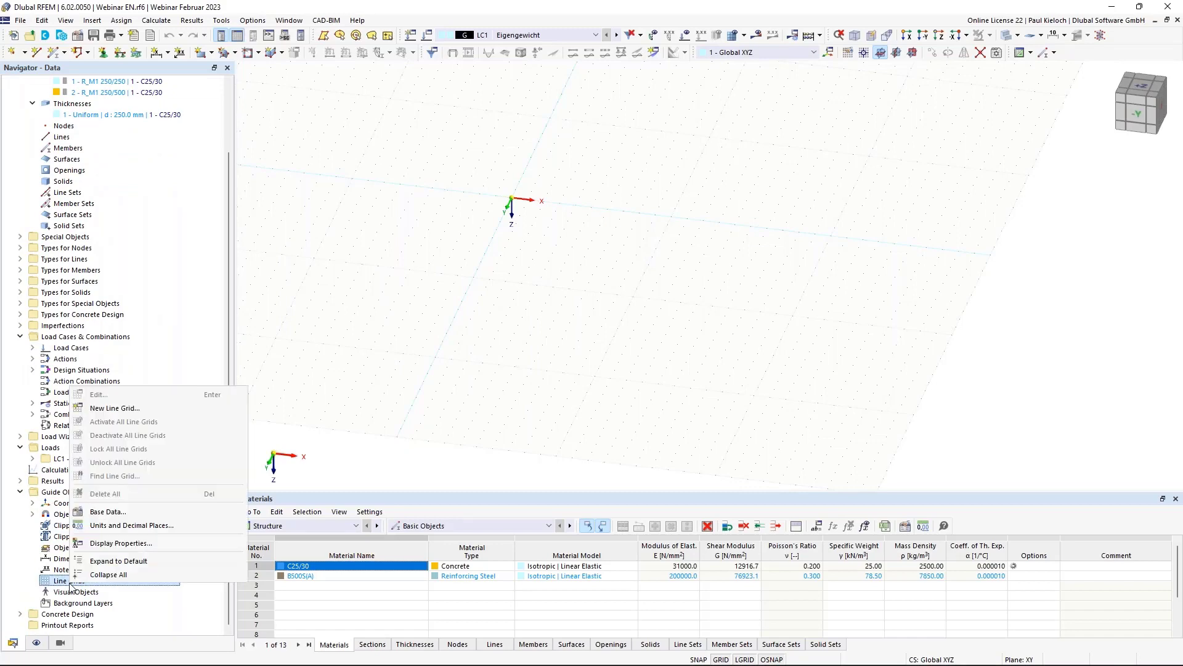
left_click(114, 408)
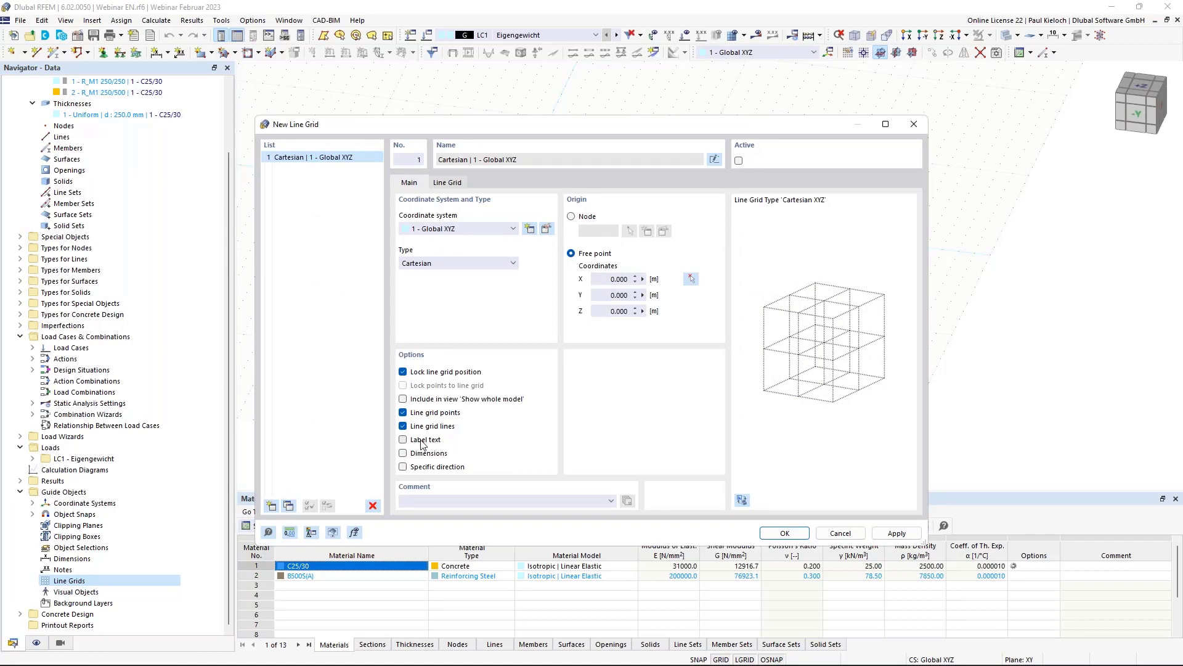
left_click(431, 440)
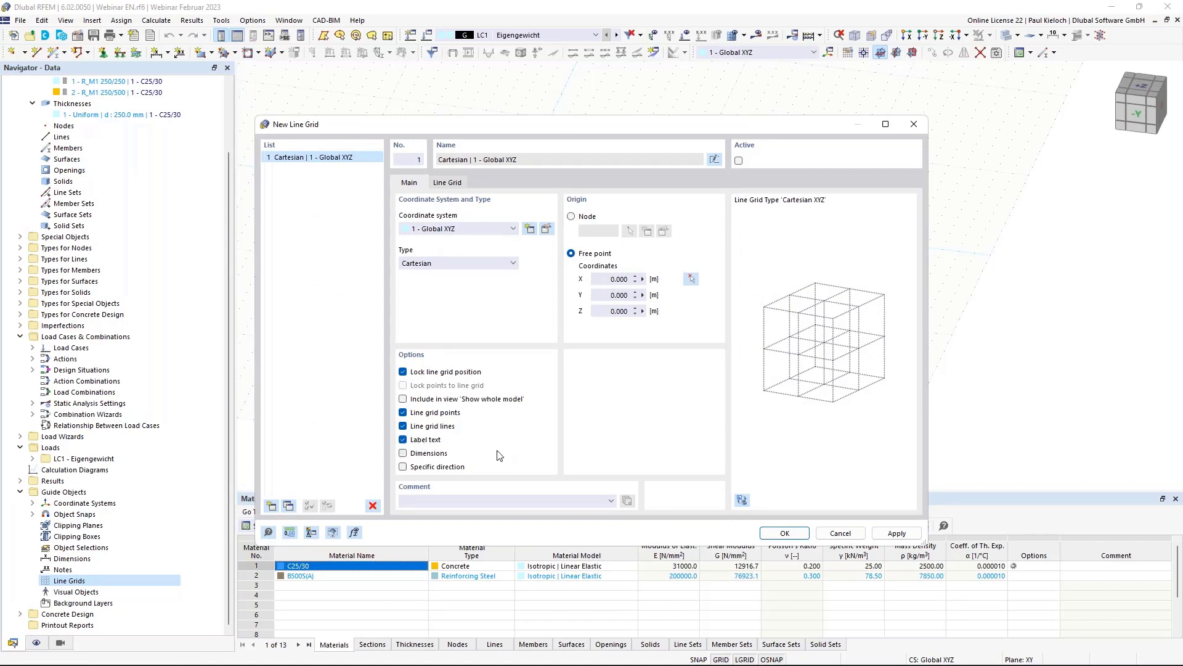
left_click(439, 454)
- Define the line grid in X-direction with 4 spans of 5 m each
left_click(448, 184)
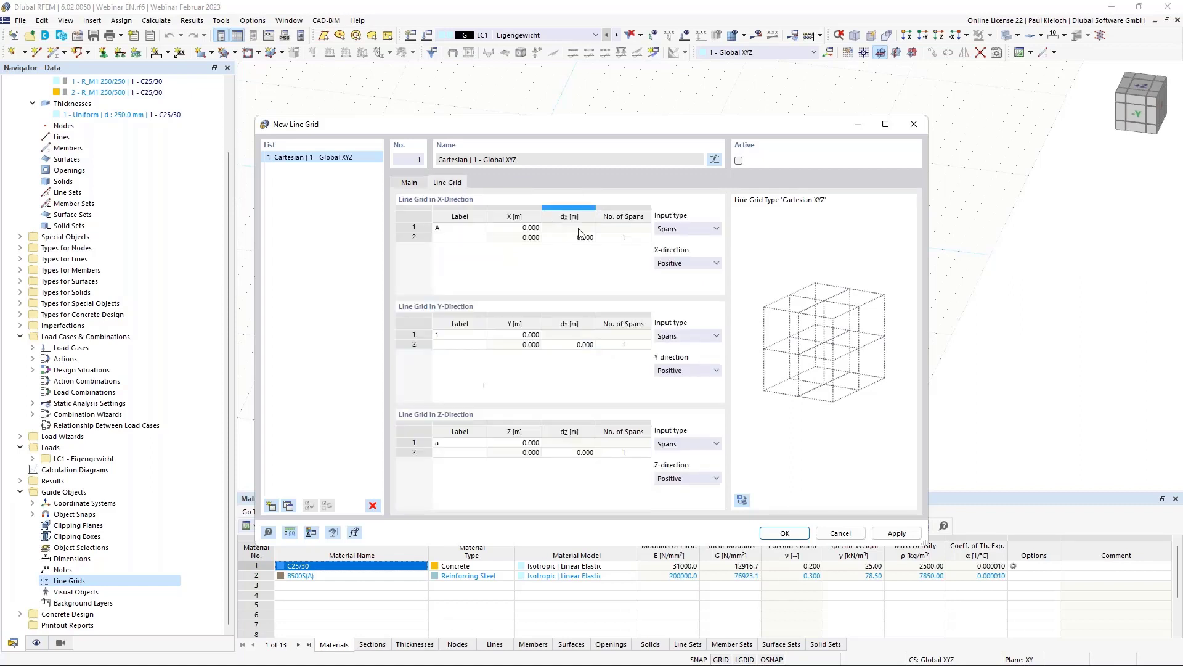
left_click(565, 238)
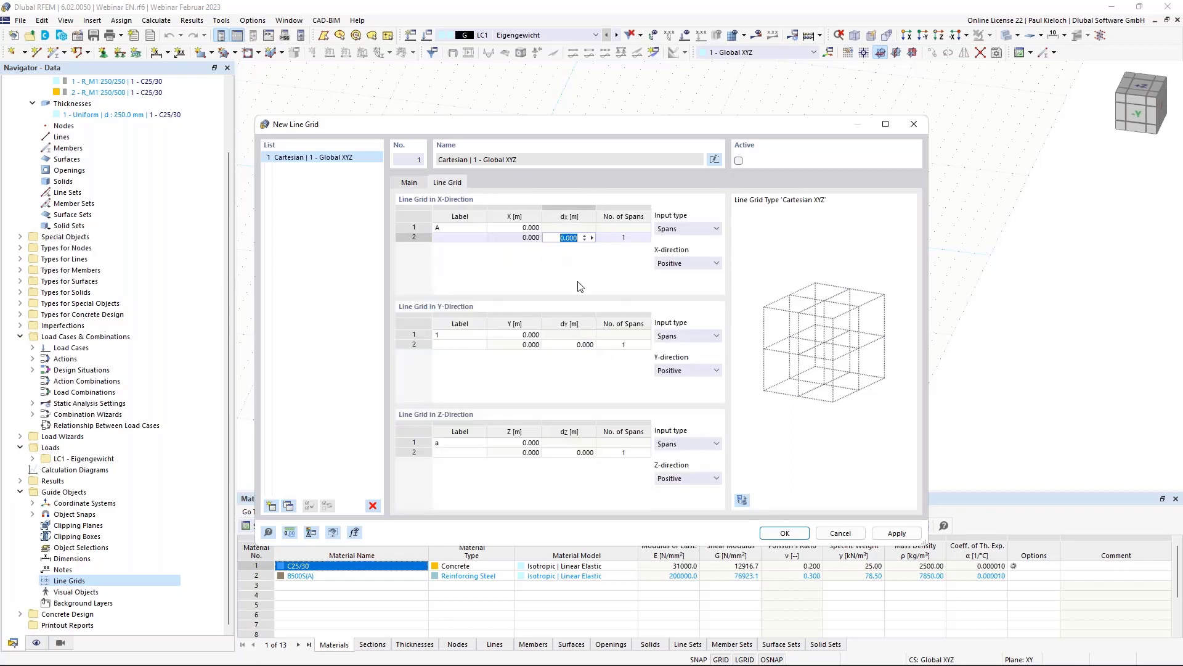
type("5")
key("Tab")
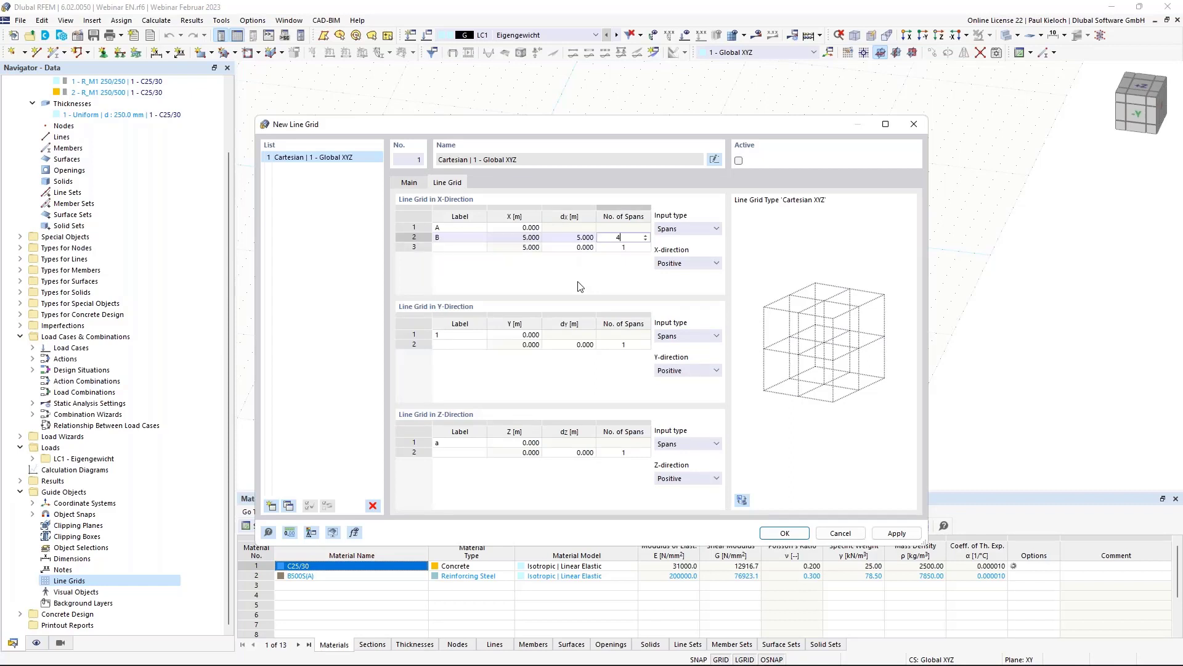
type("4")
key("Tab")
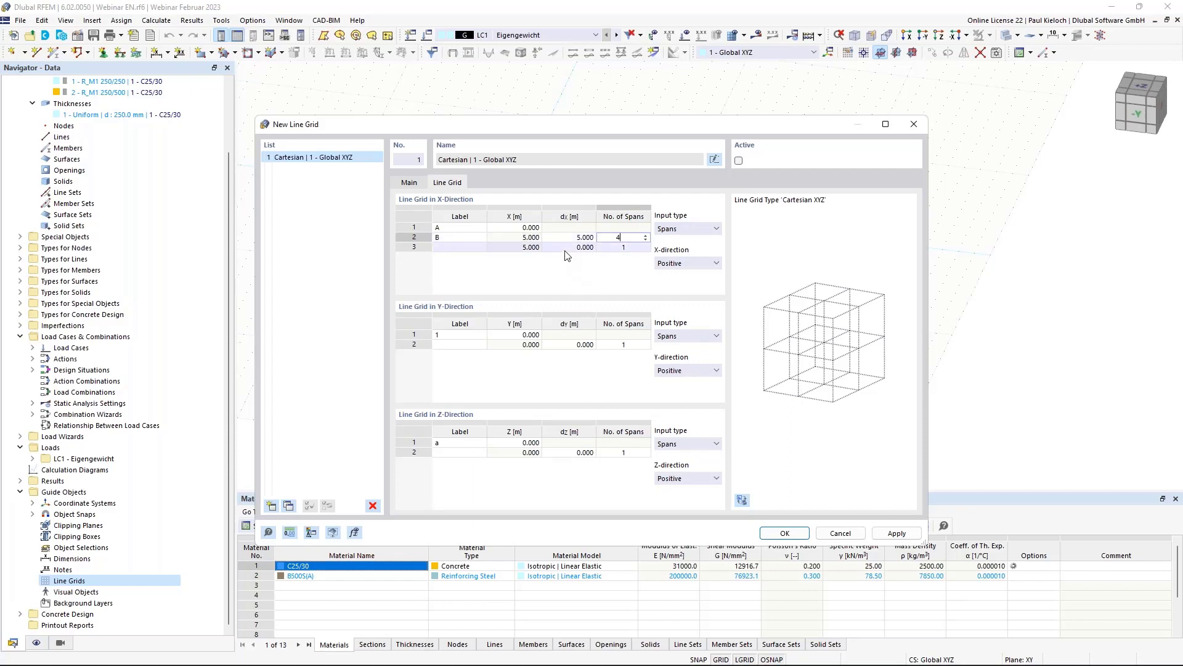
- Define the line grid in Y-direction with spans of 5 m, twice 2.5 m and 5 m, and create the grid
left_click(564, 344)
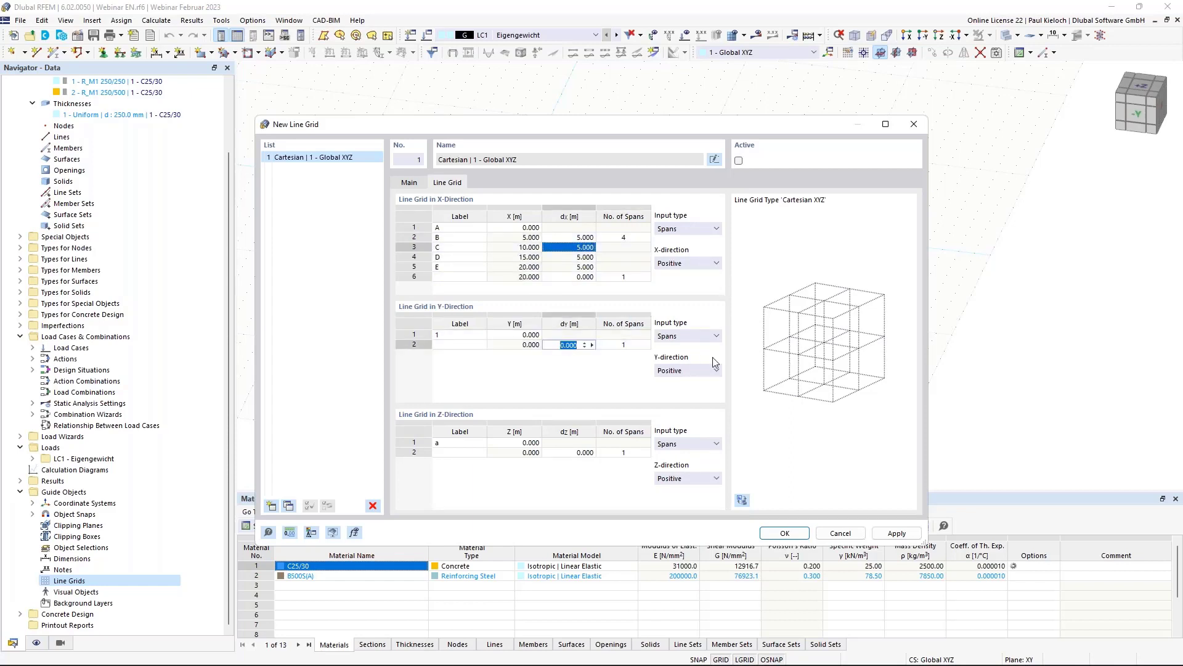
type("5")
key("Tab")
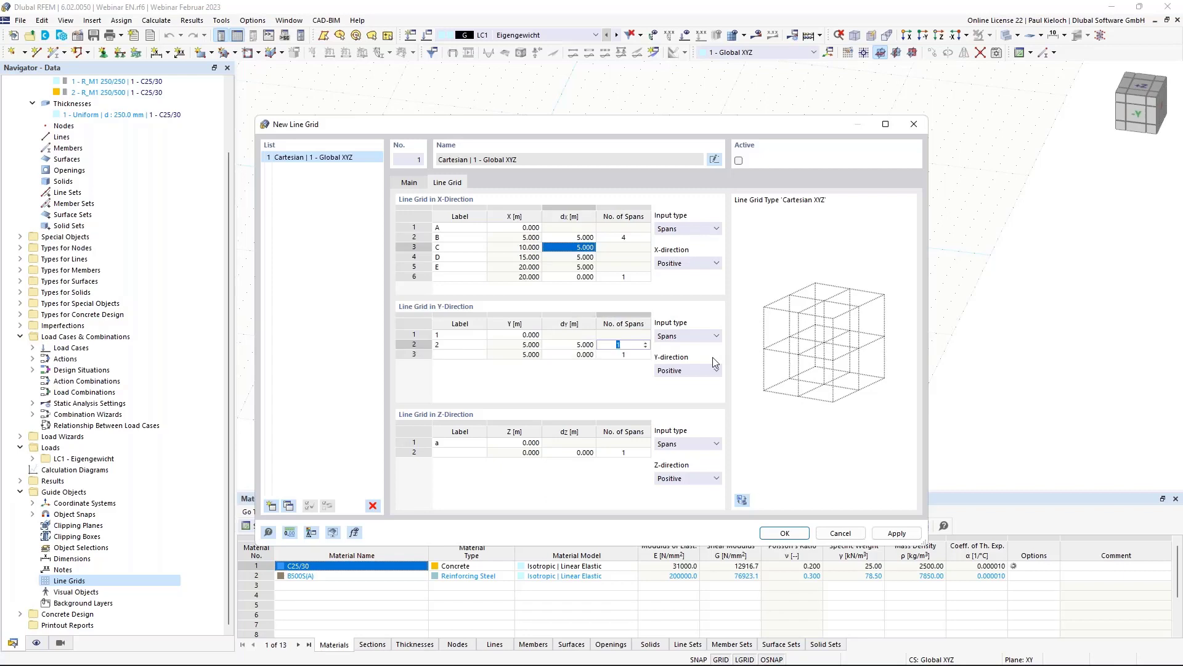
left_click(572, 354)
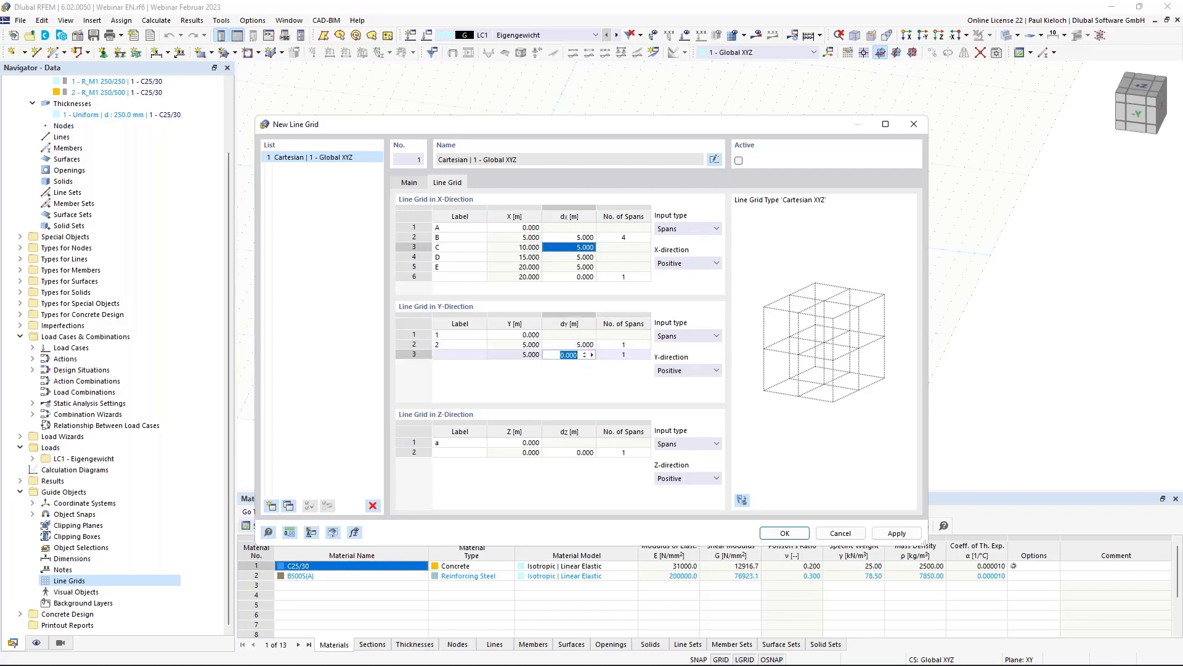
type("2,5")
key("Tab")
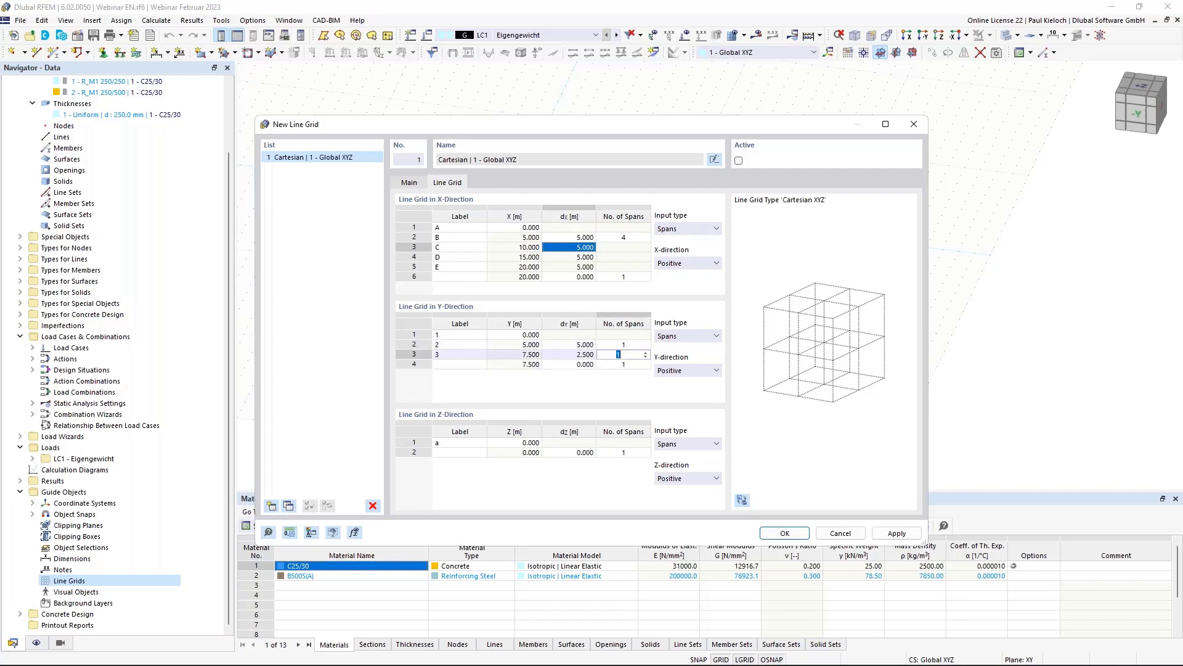
type("2")
key("Tab")
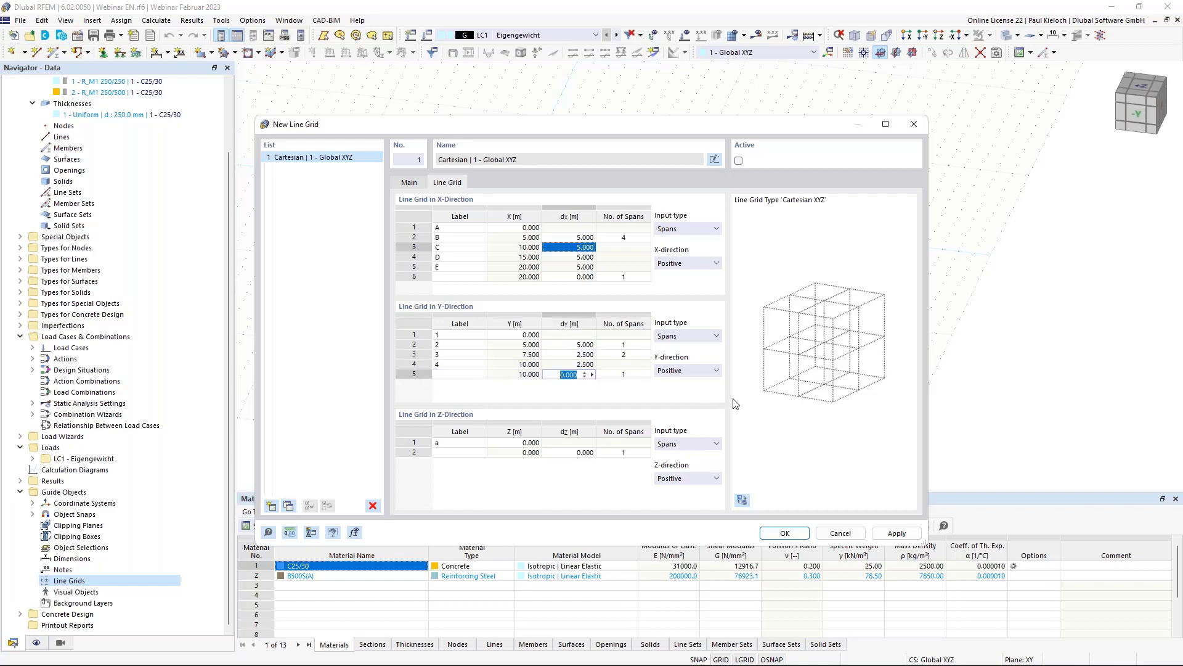
type("5")
key("Tab")
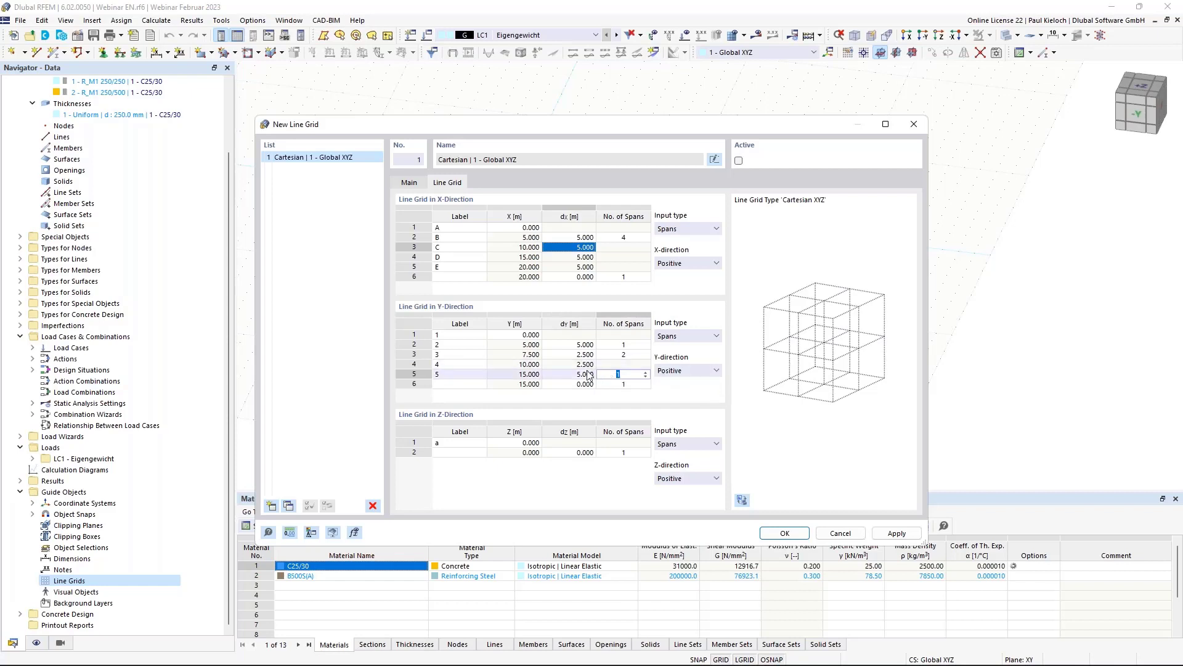
left_click(569, 377)
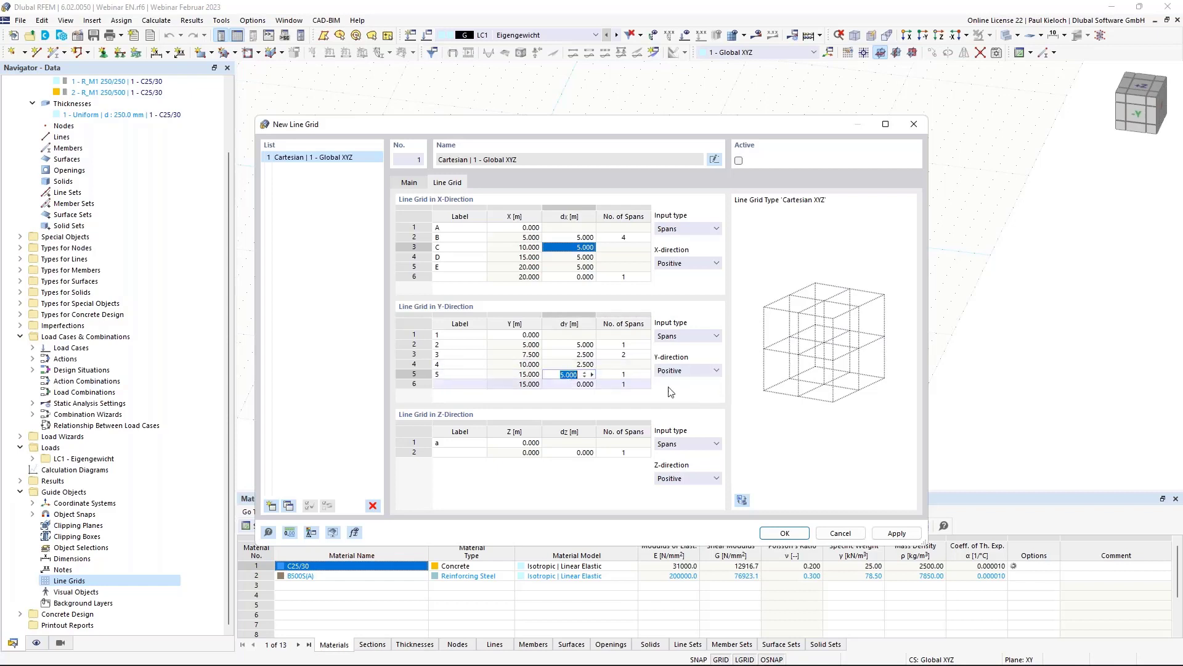
left_click(786, 534)
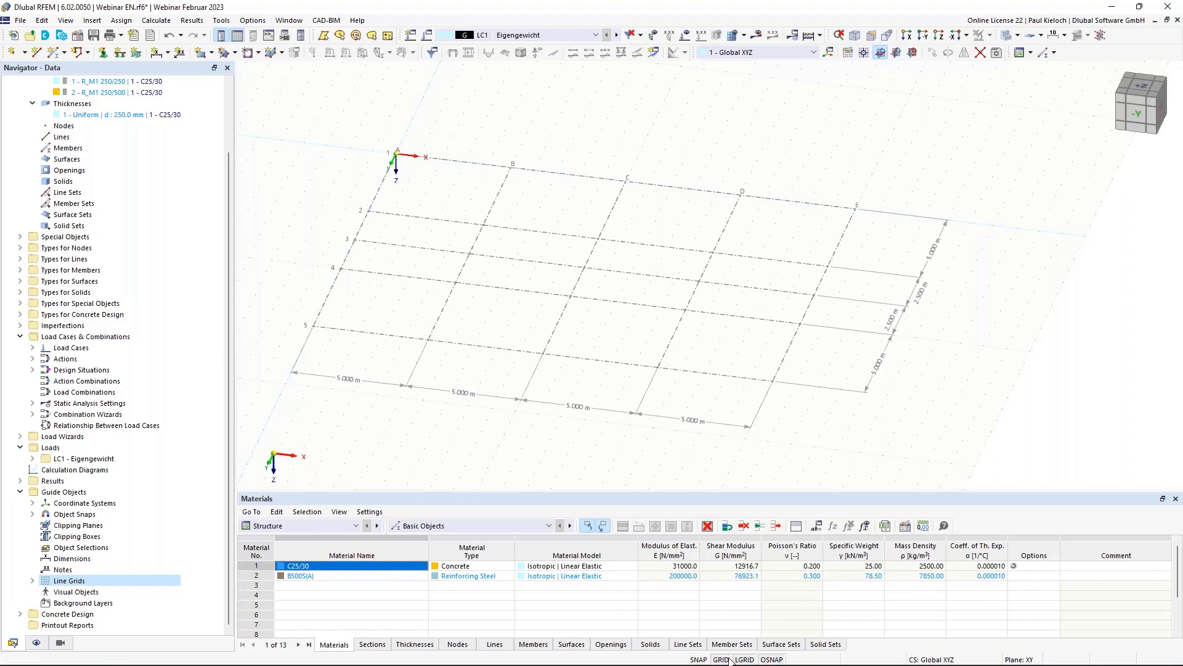
- Start a new rectangular surface with standard stiffness and 250 mm uniform thickness, and review its concrete cover and reinforcement directions
middle_click_drag(824, 299, 868, 271)
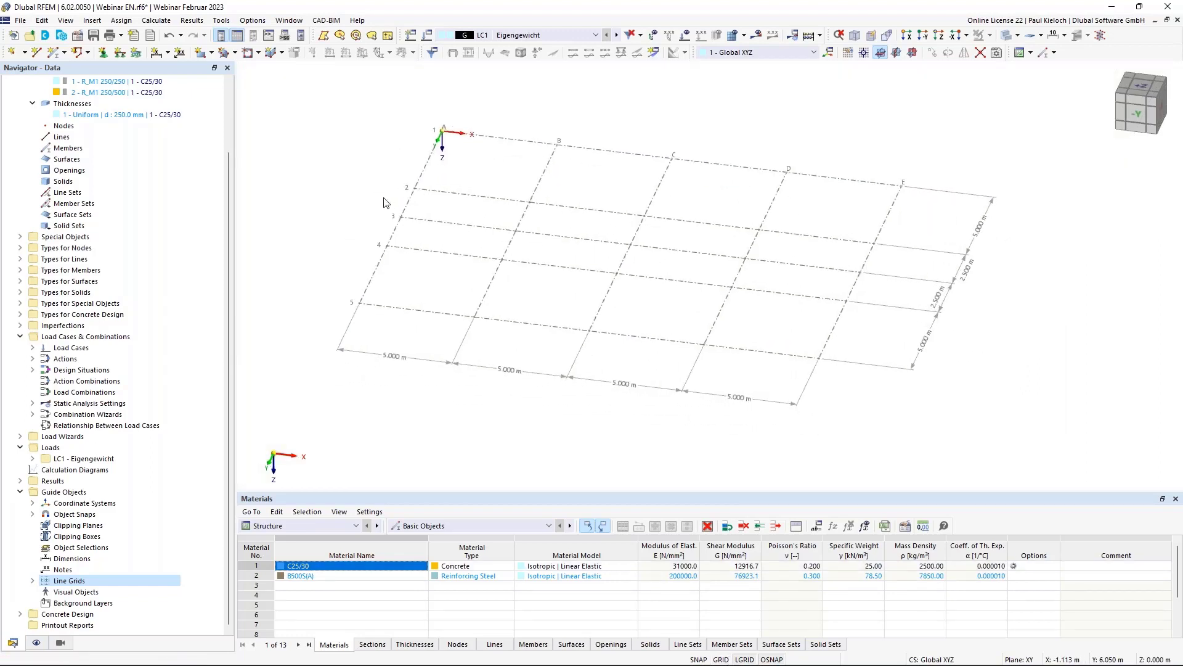
scroll(561, 240, "up", 1)
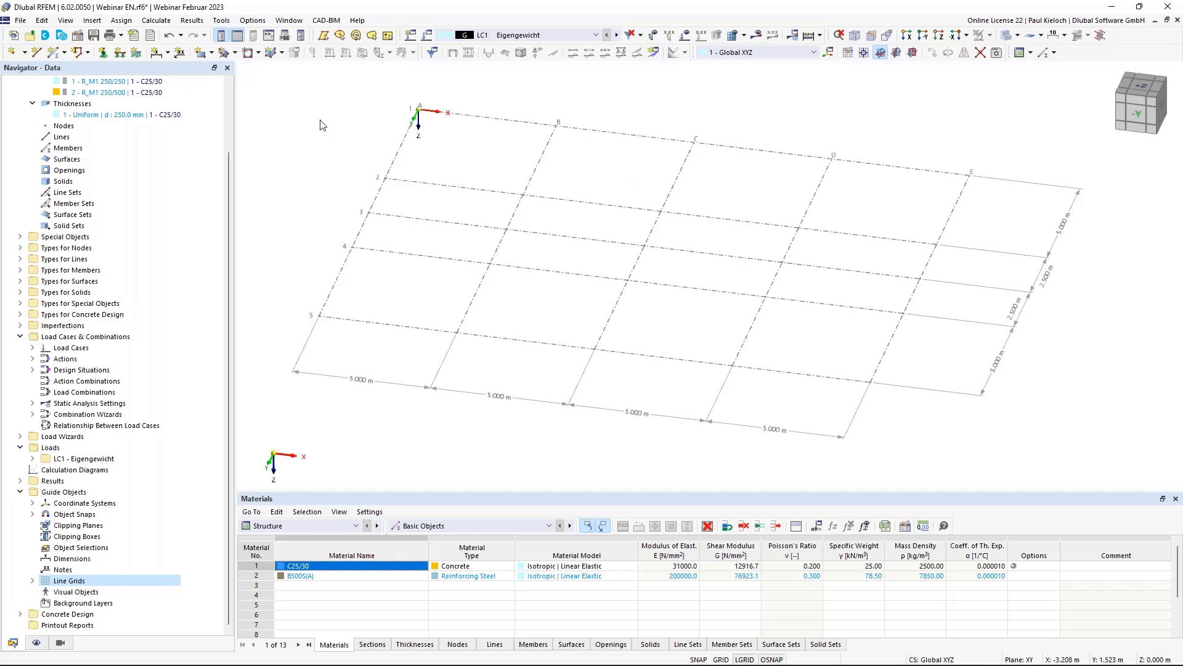
left_click(202, 55)
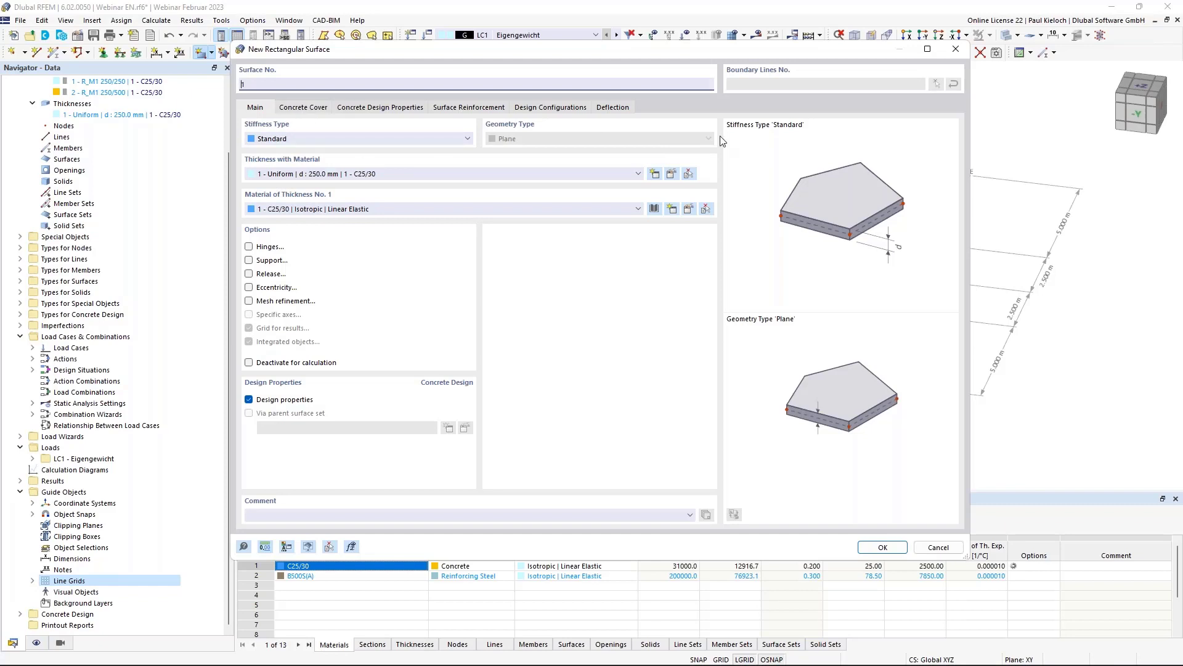
left_click(305, 109)
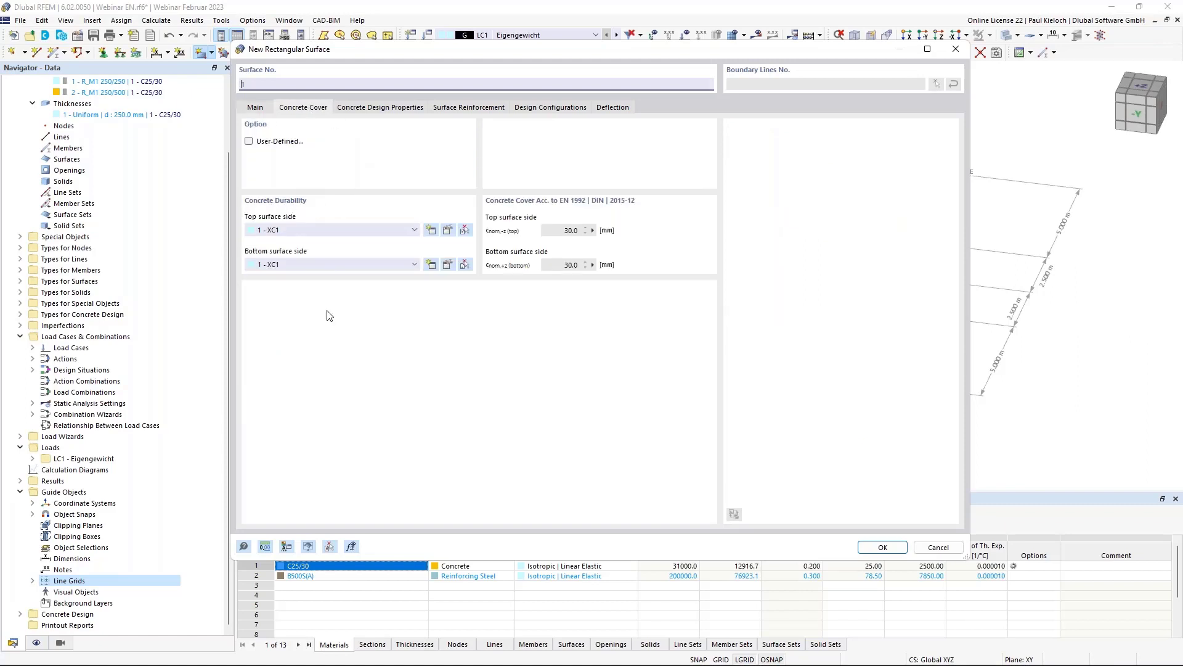
left_click(390, 109)
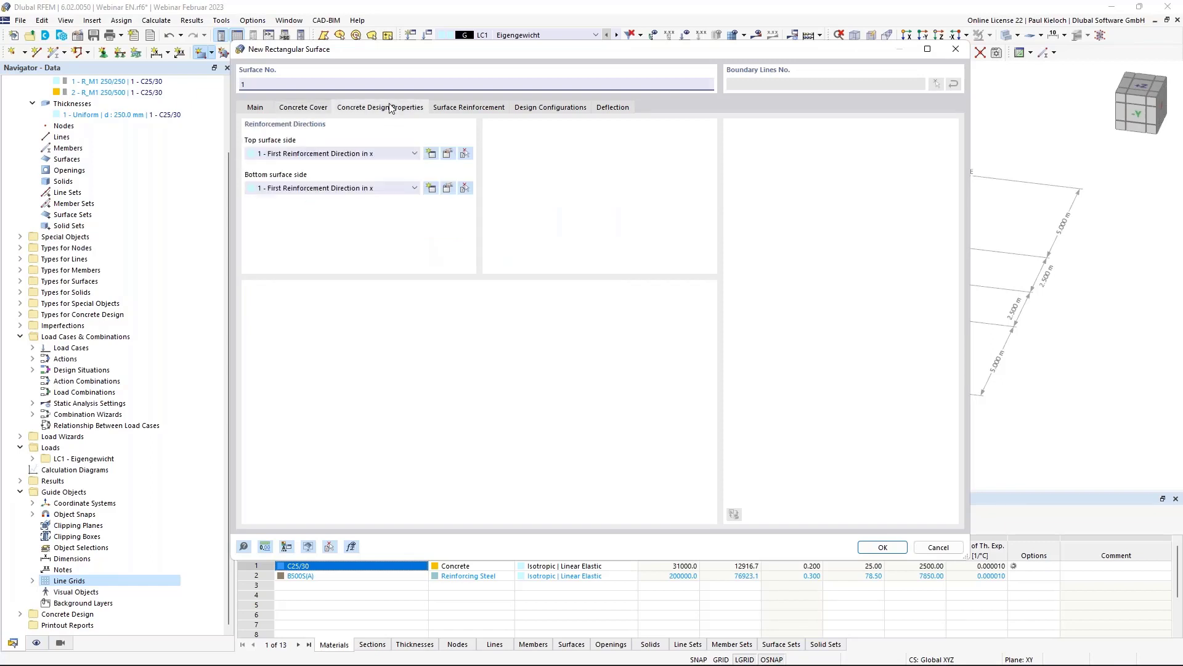
- Add 10 mm rebar reinforcement at 0.150 m spacing to the surface's top and bottom, with additional transverse reinforcement
left_click(470, 109)
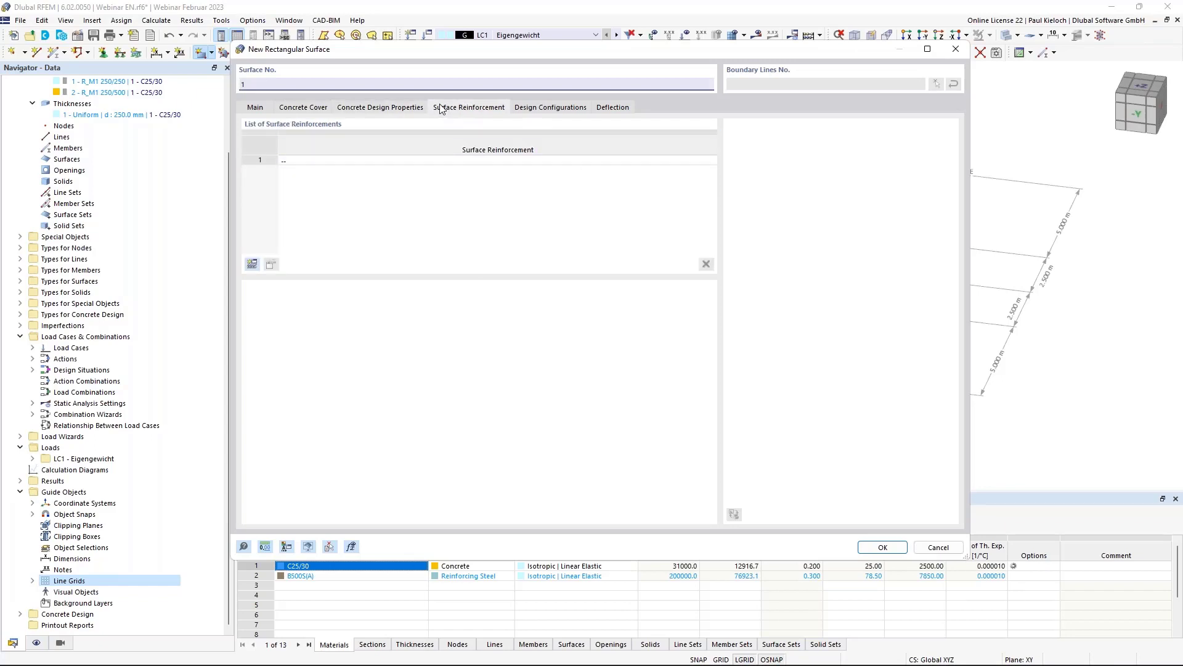
left_click(252, 264)
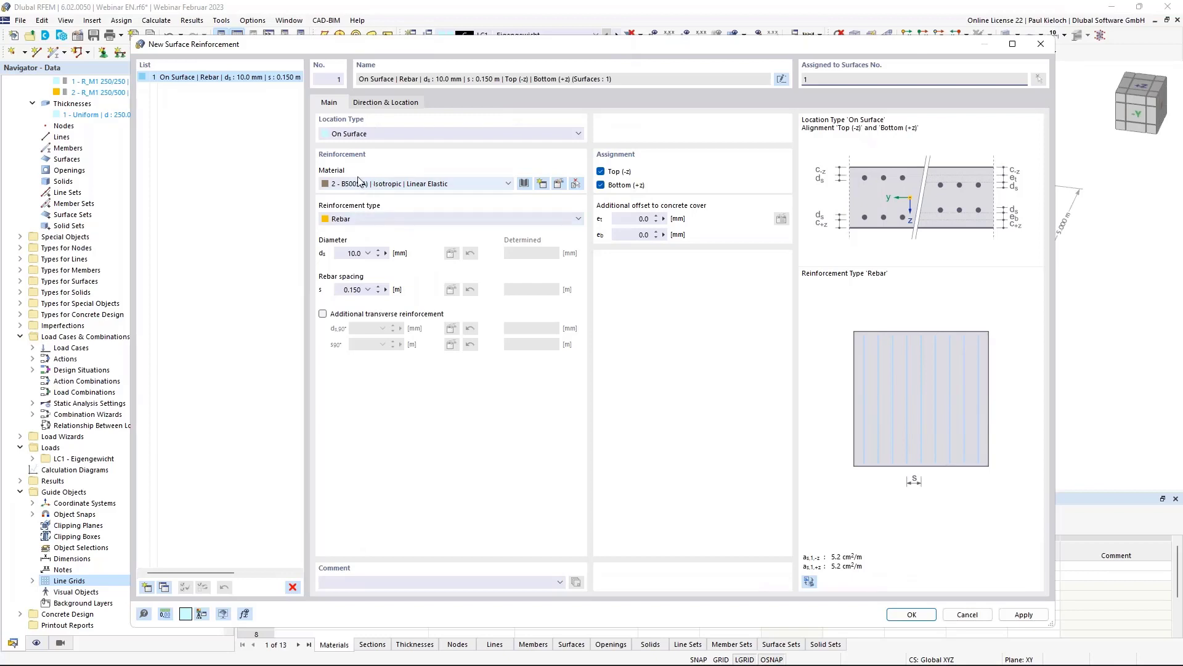
left_click(377, 315)
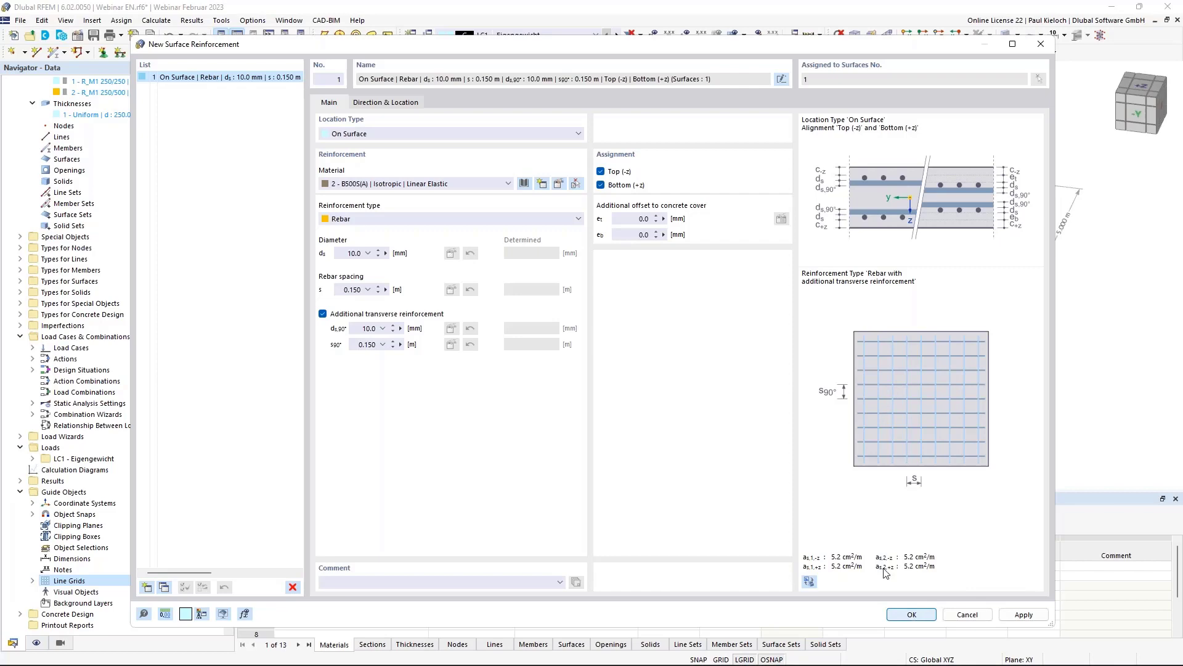
left_click(911, 616)
- Review the surface's design configurations and set the definition type of its deflection reference length to Manually
left_click(554, 111)
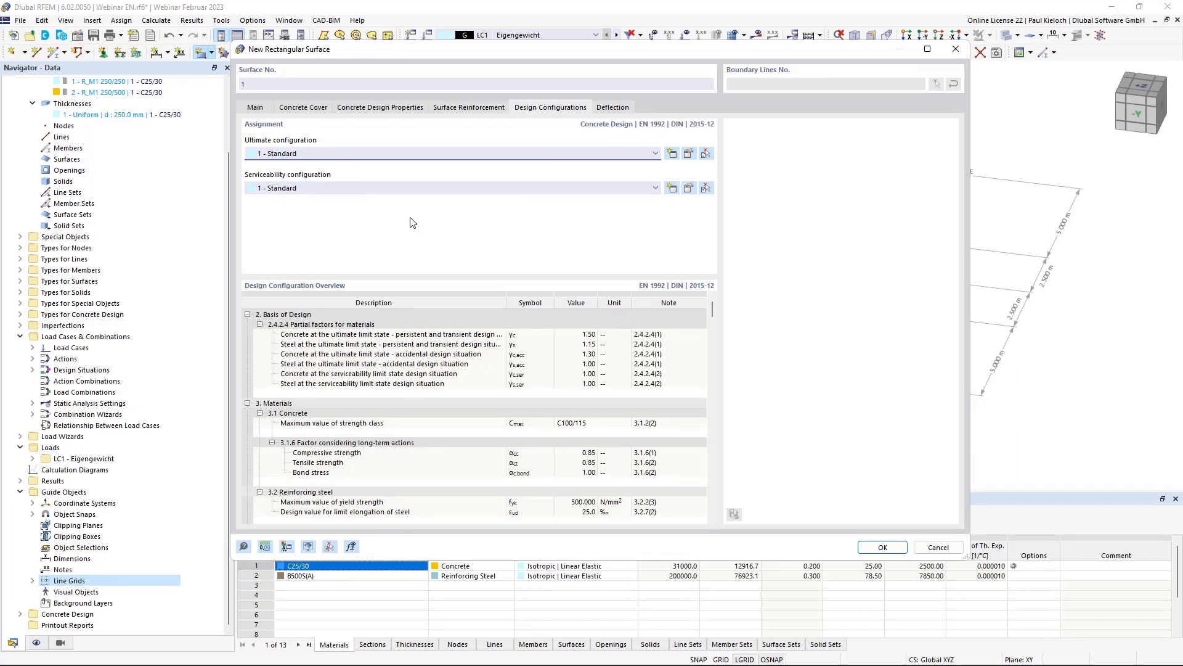
left_click(612, 110)
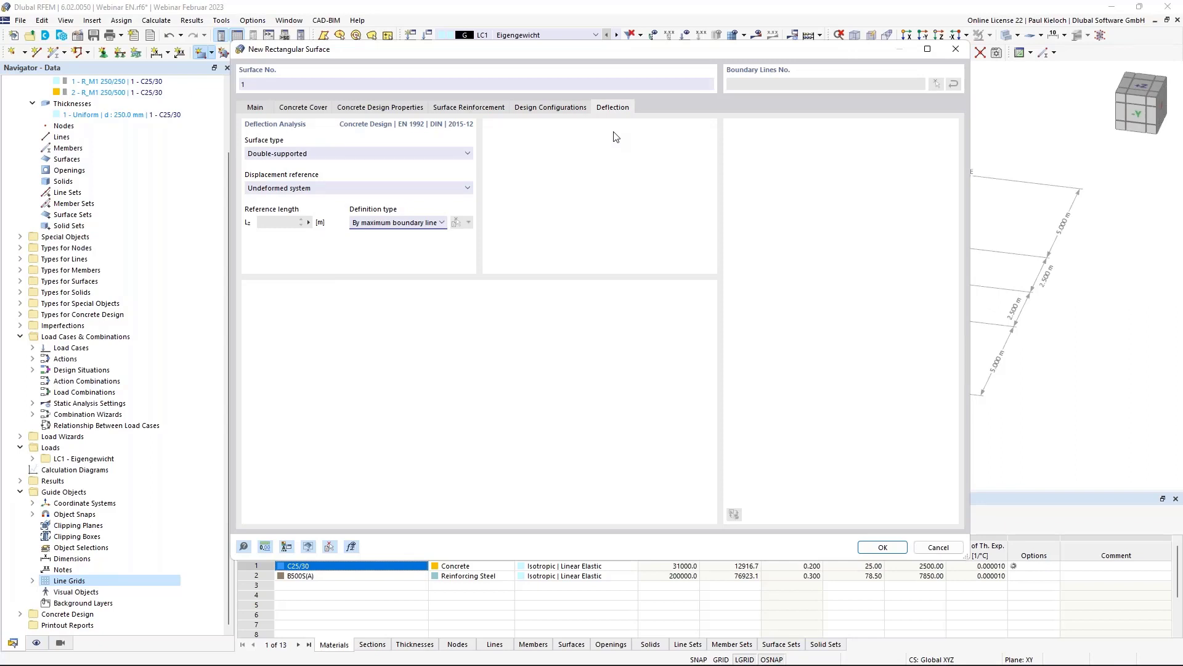
left_click(441, 224)
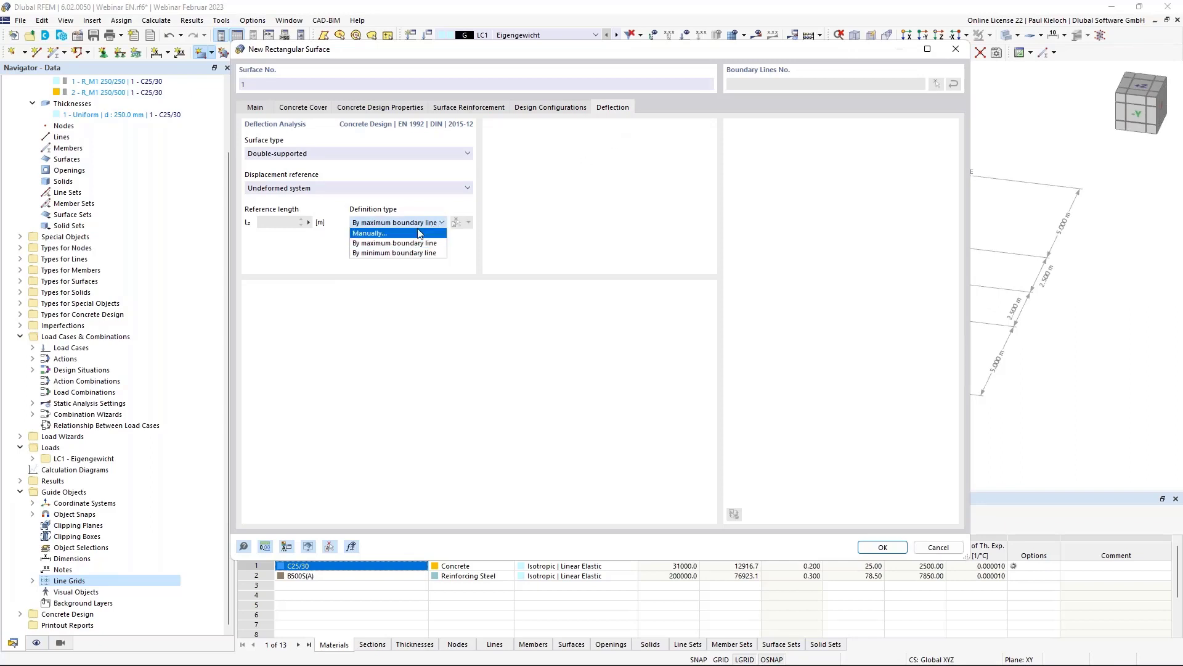
left_click(410, 233)
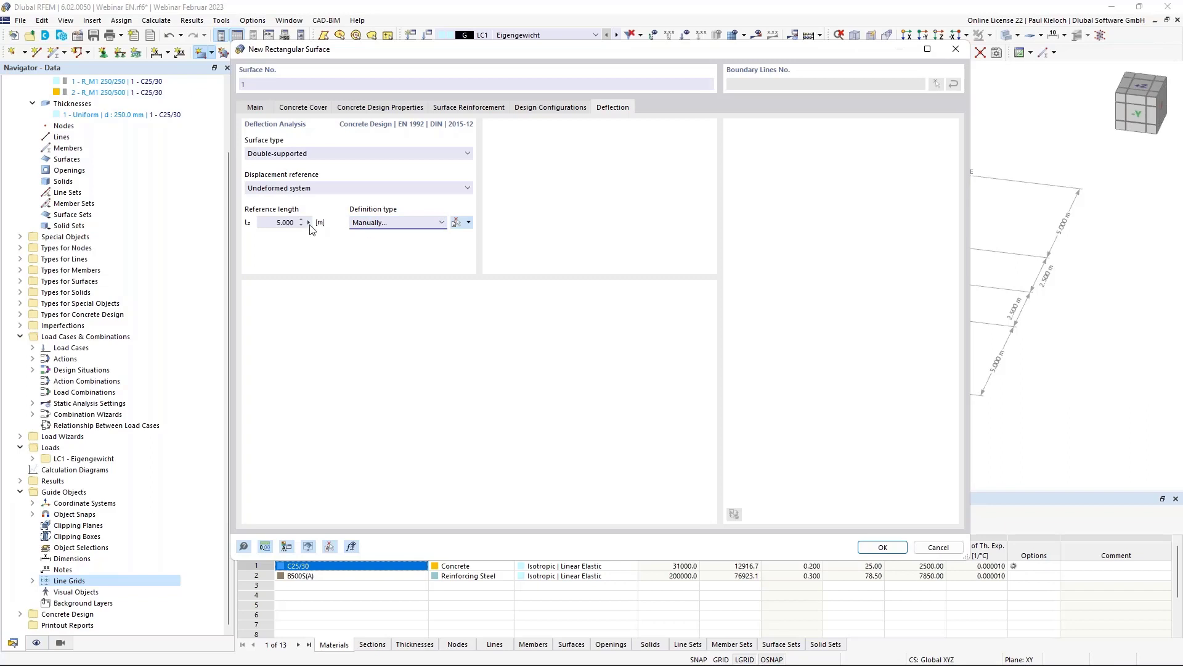
- Accept the surface settings and place the rectangular slab over the whole line grid, from grid point A/1 to E/5
left_click_drag(763, 52, 566, 33)
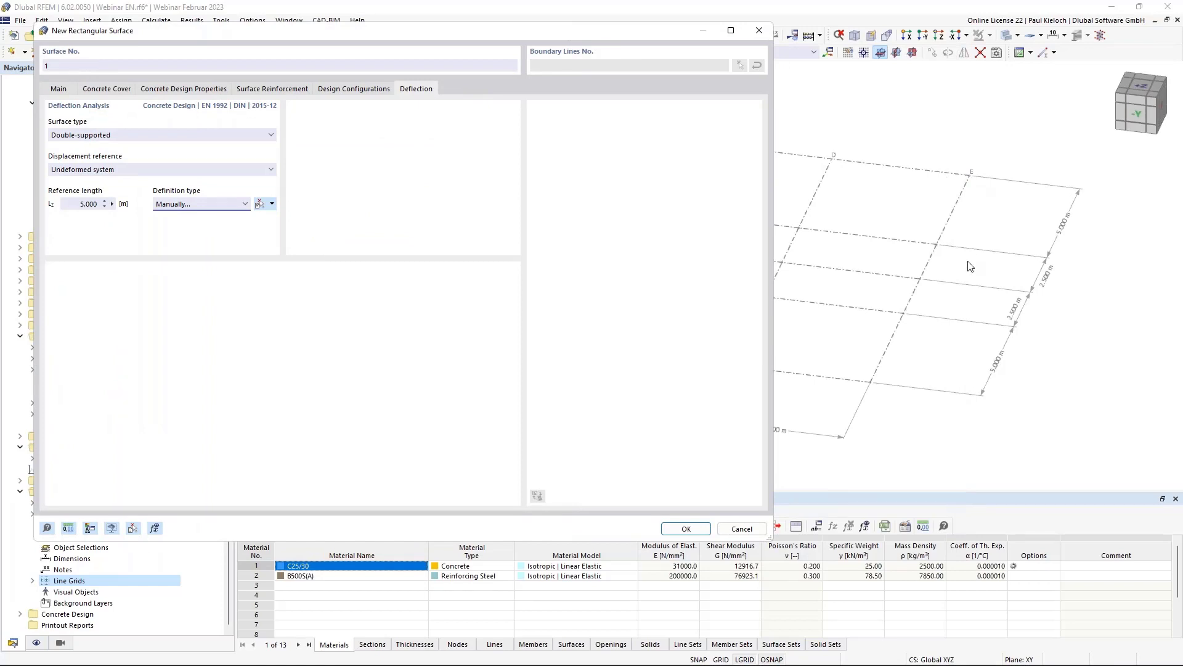
left_click_drag(645, 42, 781, 61)
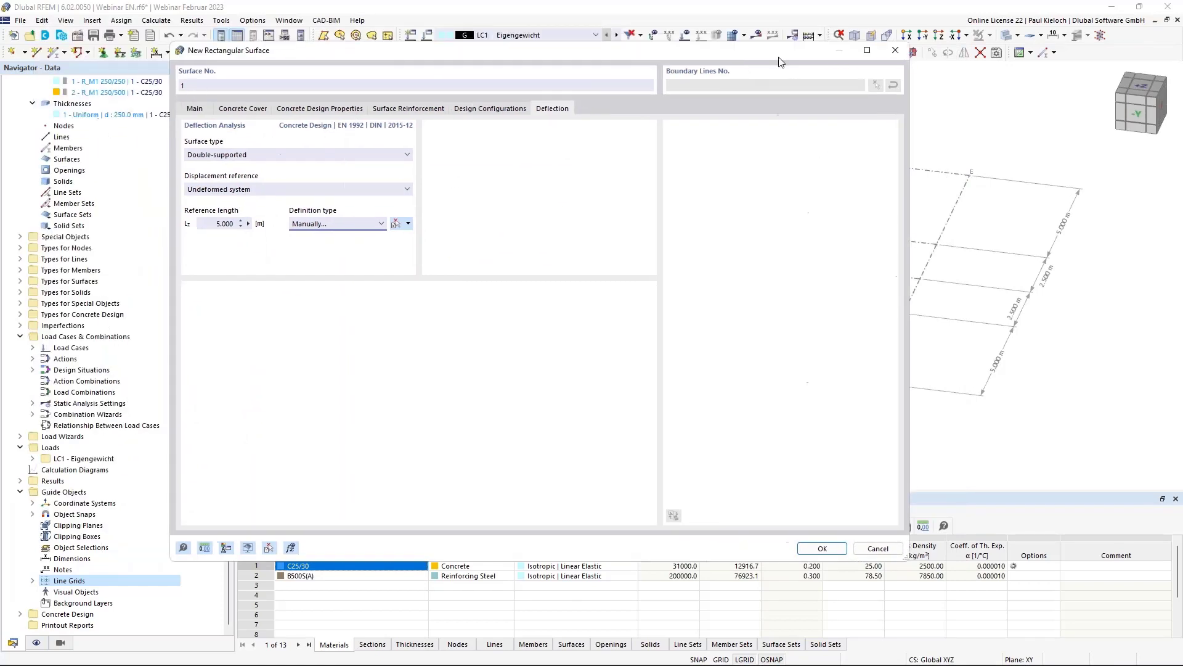
left_click(822, 548)
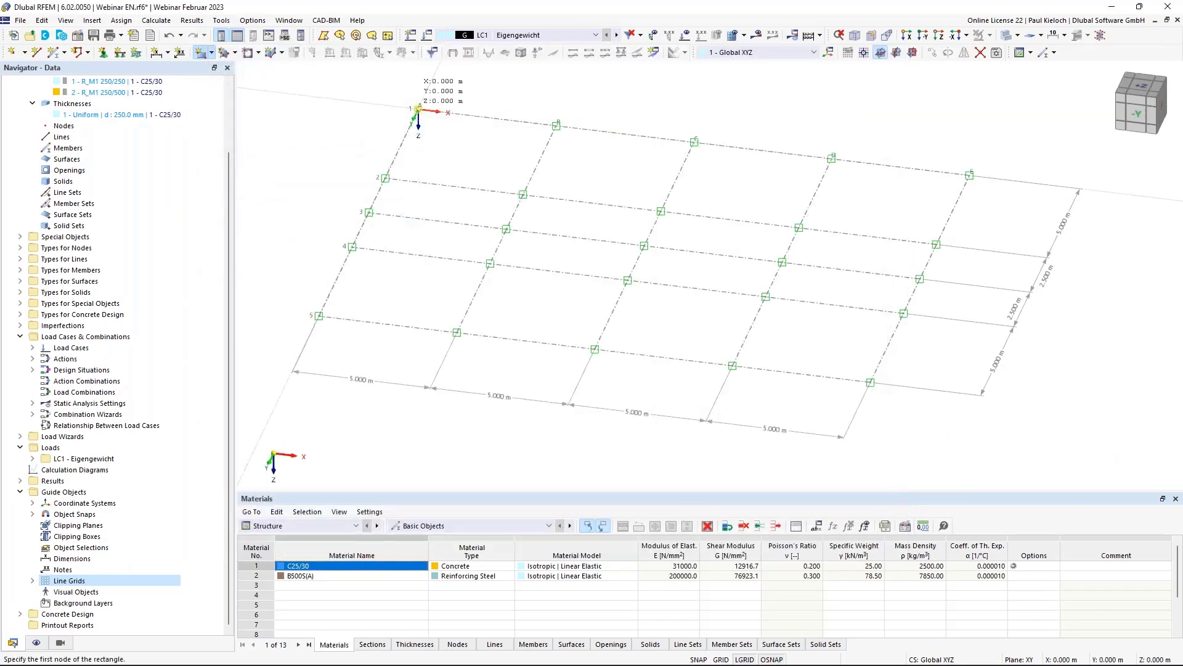
left_click(419, 109)
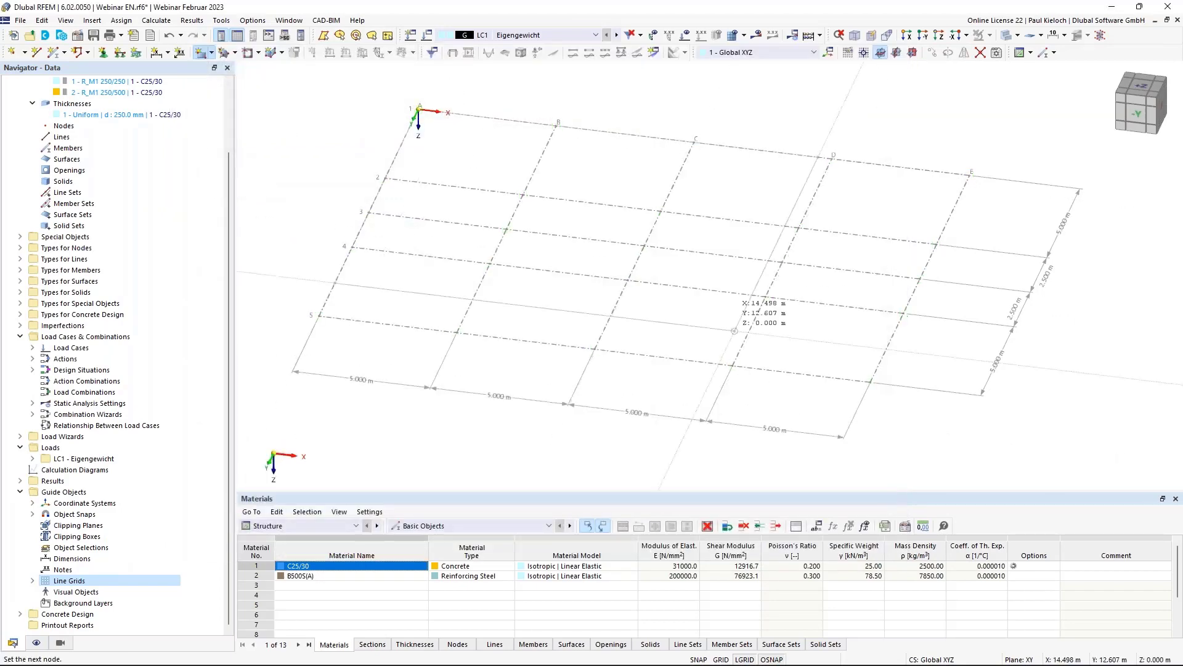
left_click(924, 382)
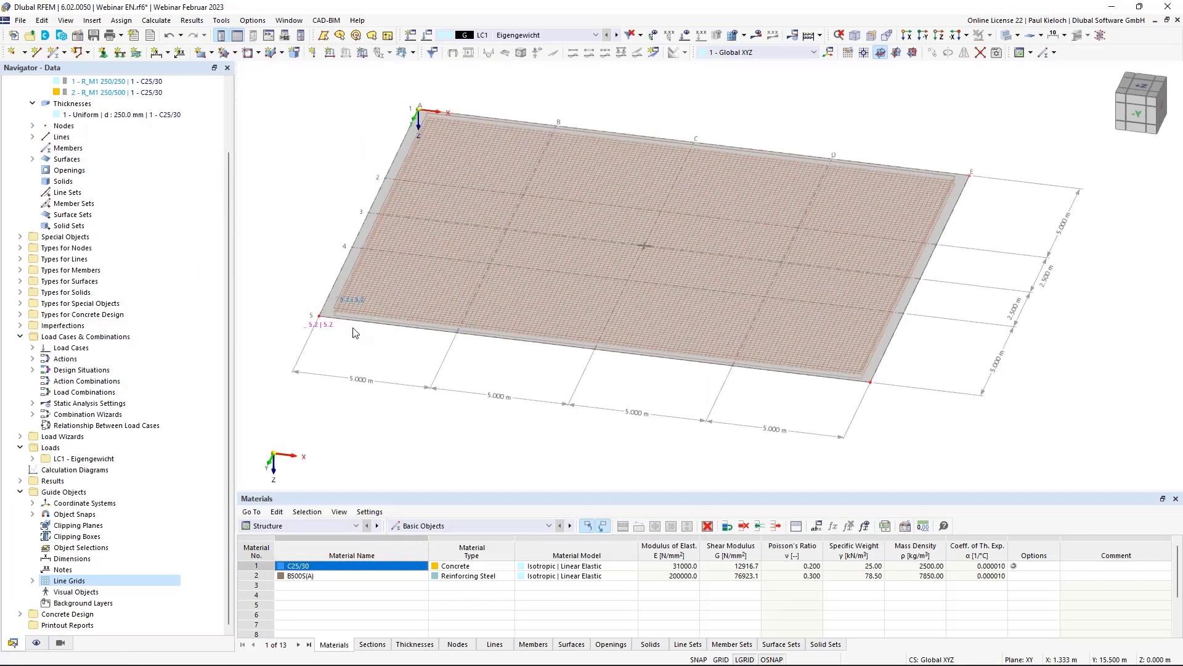
- Set the decimal places of the concrete reinforcement unit 'Reinforcement areas per unit length' to 2
scroll(302, 328, "up", 3)
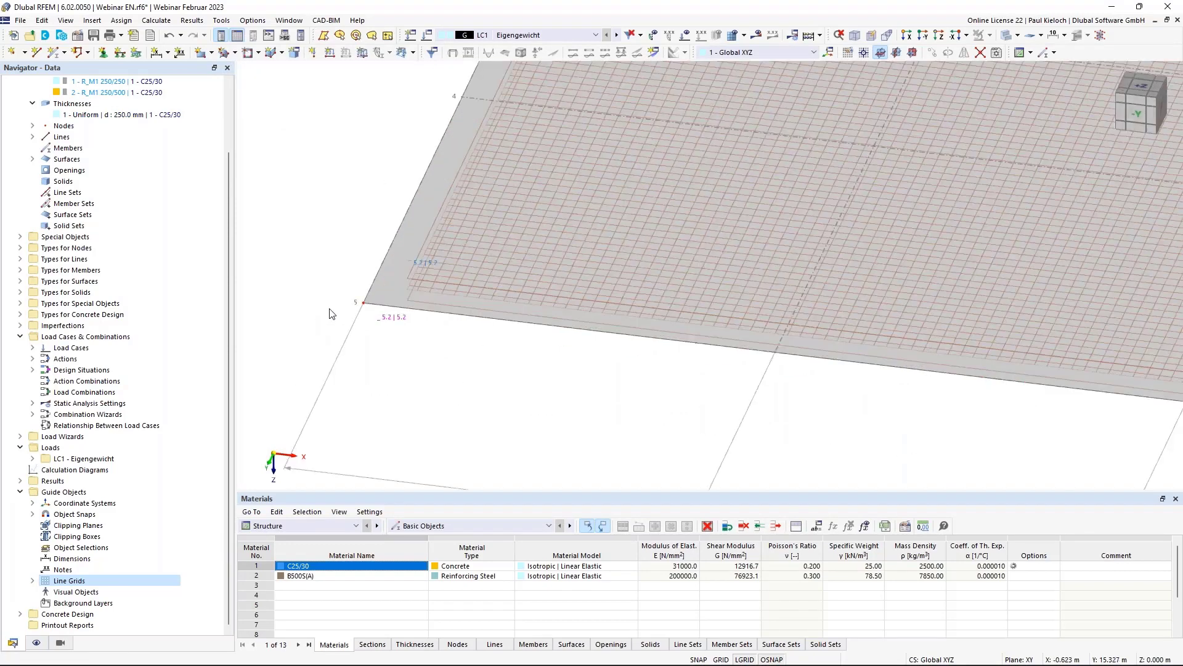
scroll(554, 405, "down", 3)
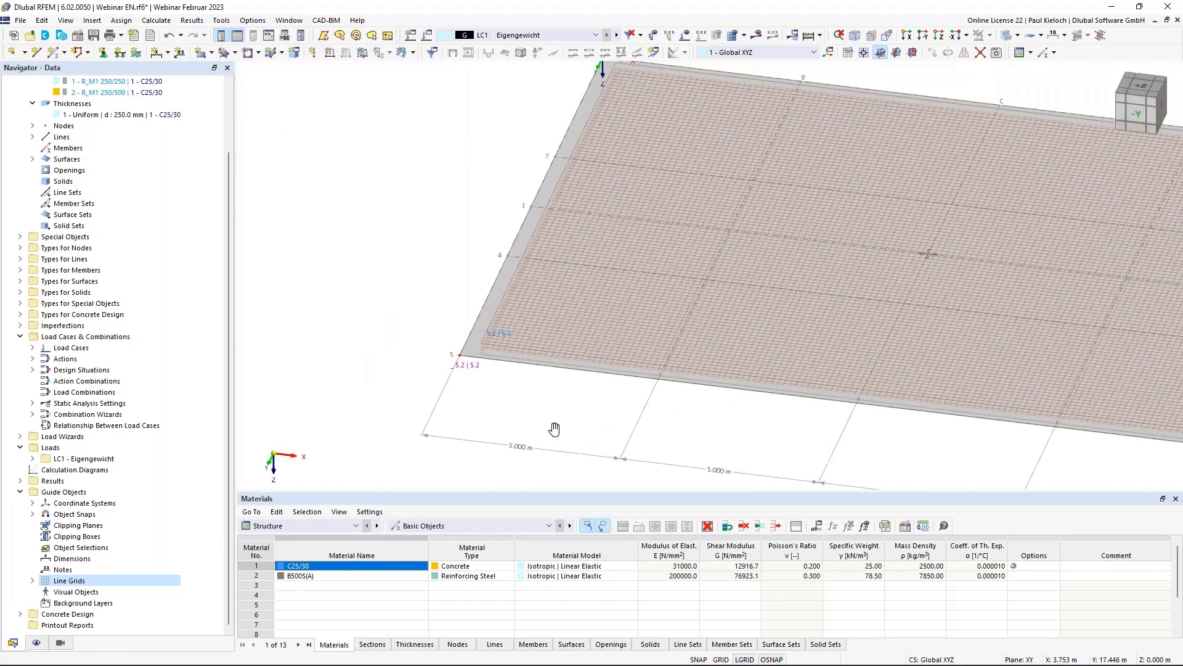
middle_click_drag(555, 429, 468, 436)
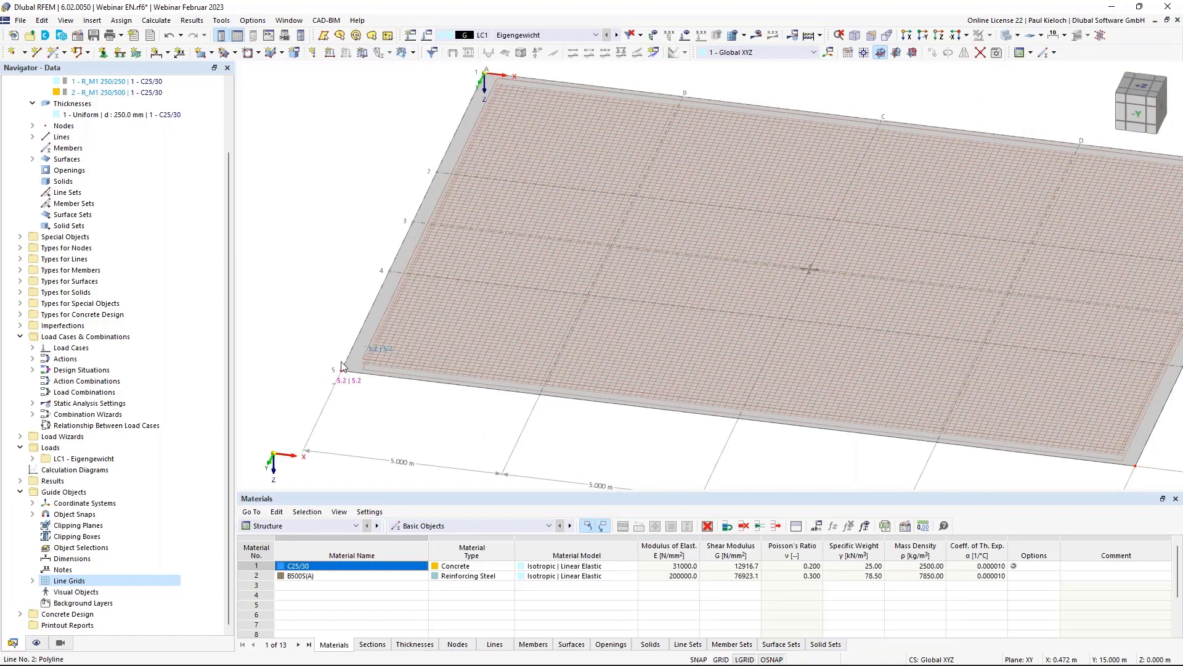
scroll(333, 361, "up", 5)
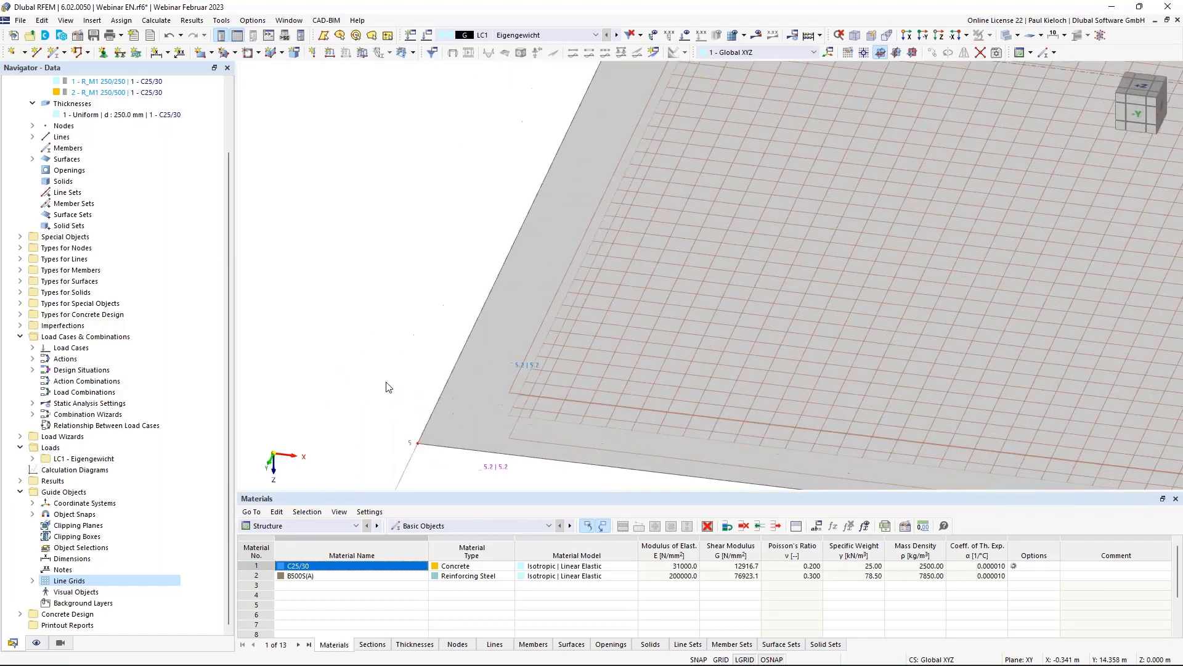
middle_click_drag(379, 339, 353, 261)
scroll(487, 411, "up", 1)
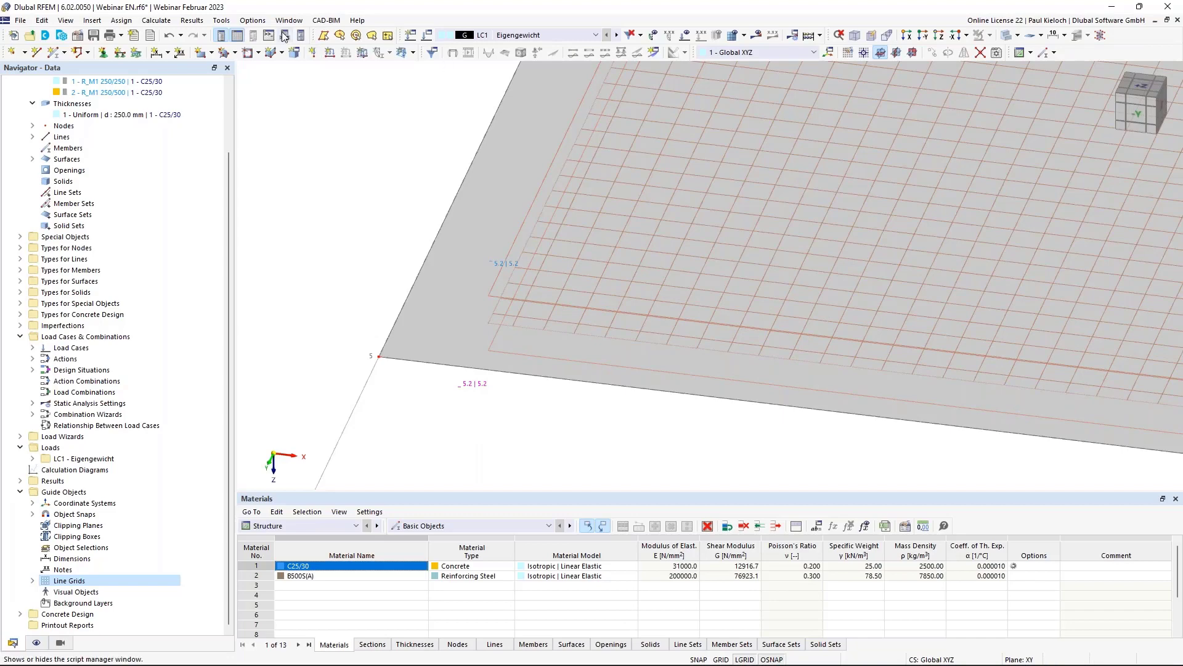
left_click(266, 24)
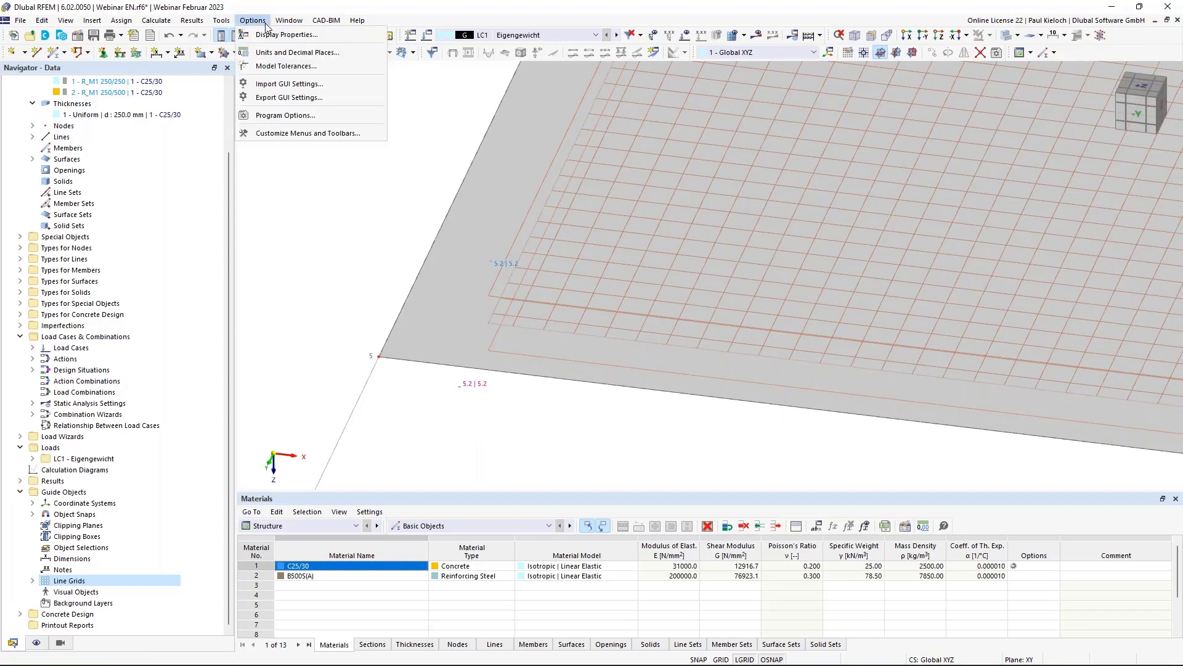
left_click(302, 53)
left_click(431, 278)
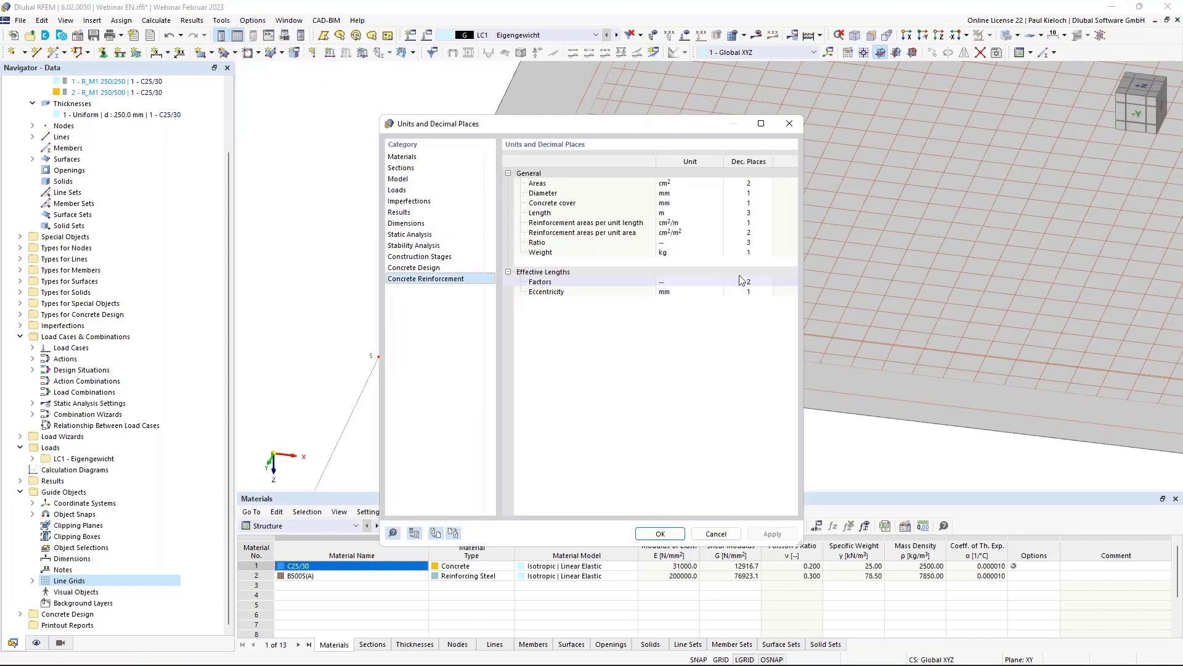
left_click(763, 222)
left_click(767, 219)
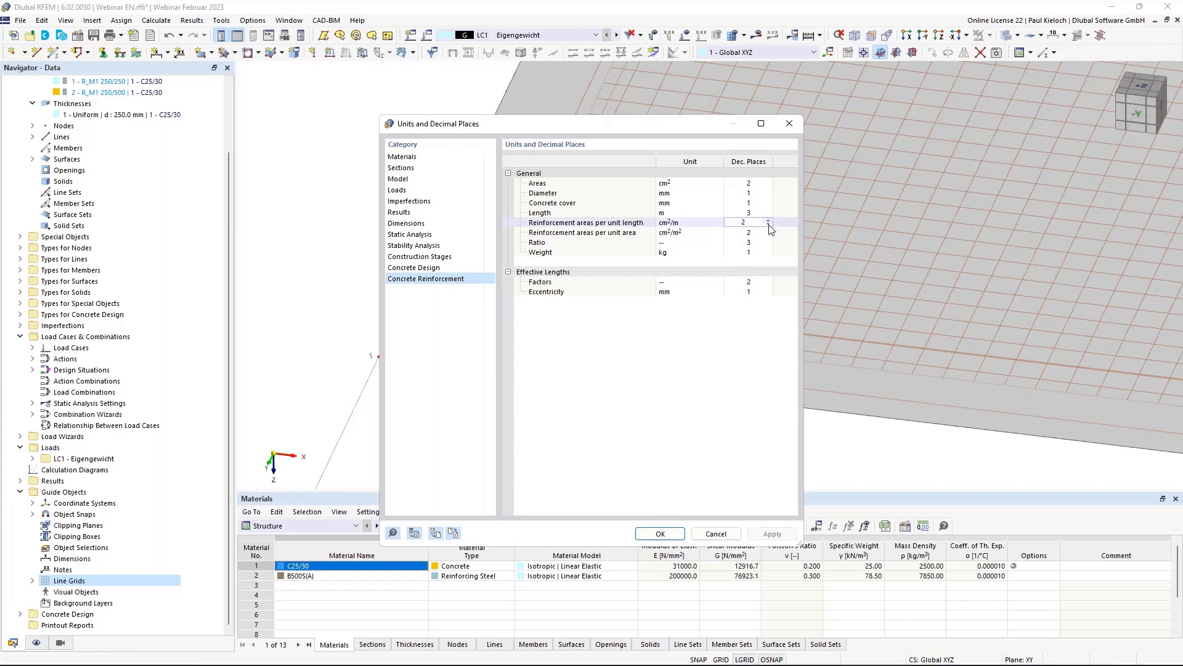
left_click(672, 533)
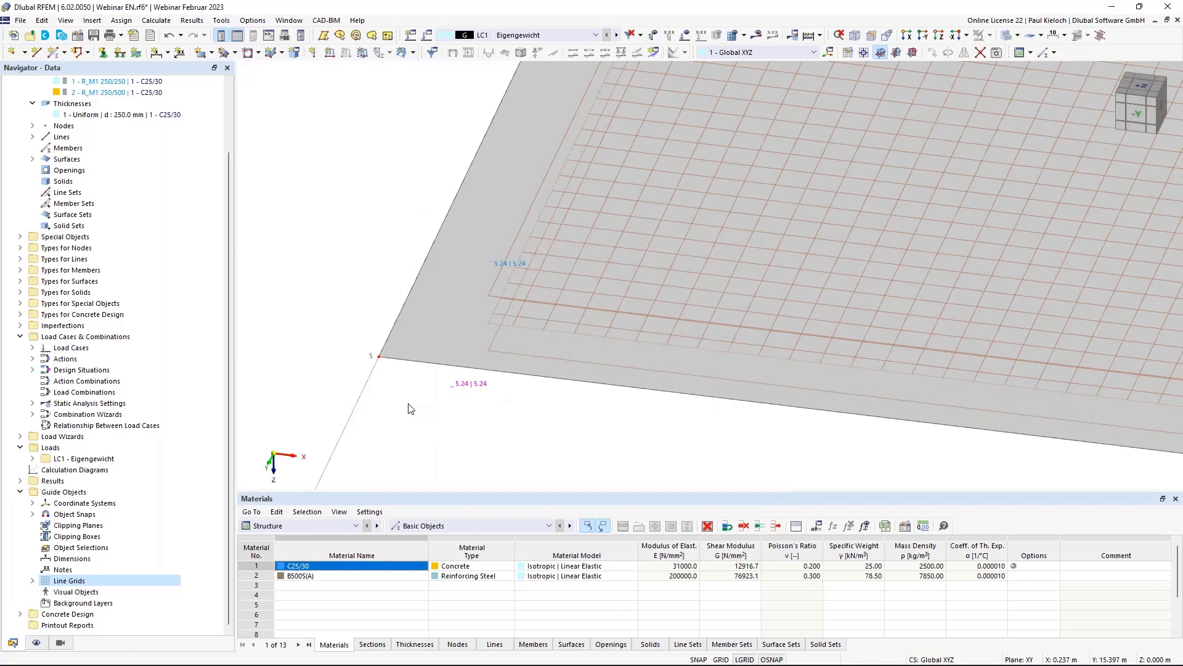
- Hide the types for concrete design in the model display so the slab shows without its reinforcement
scroll(411, 409, "down", 4)
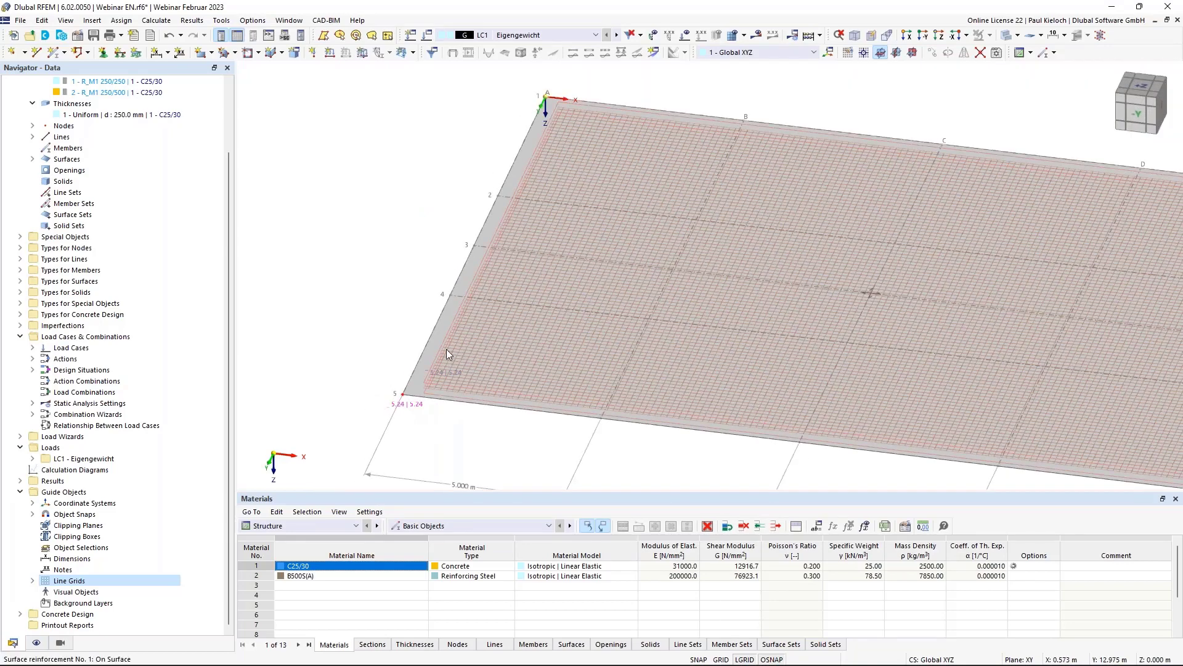
left_click(37, 642)
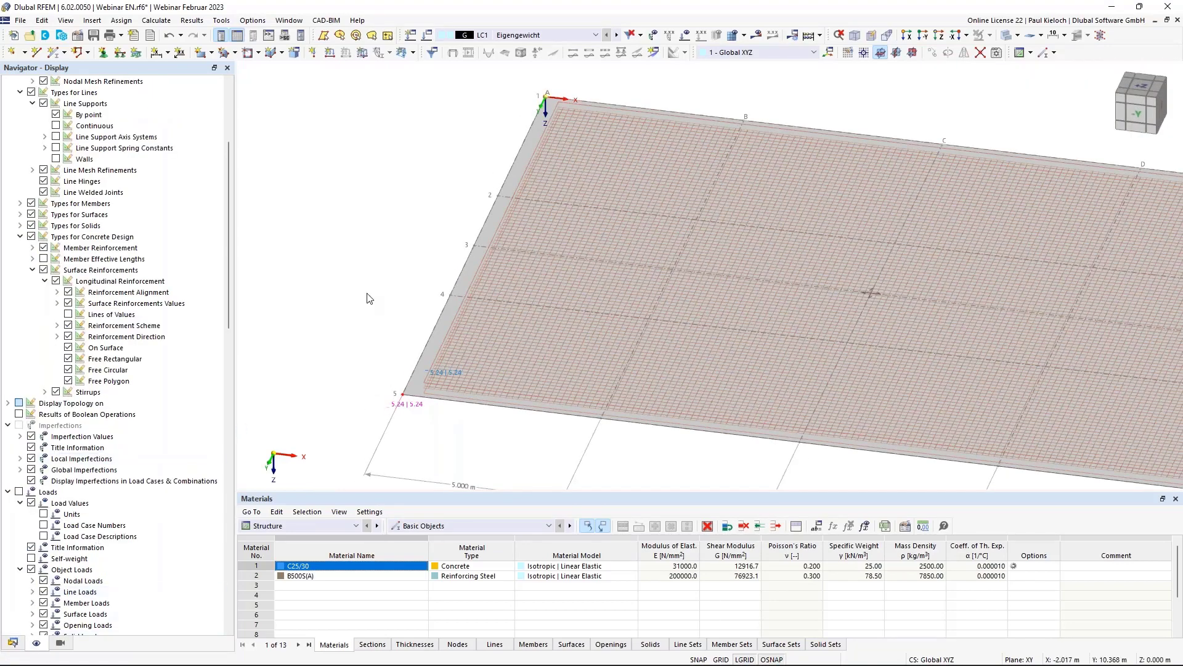
middle_click_drag(368, 299, 299, 304)
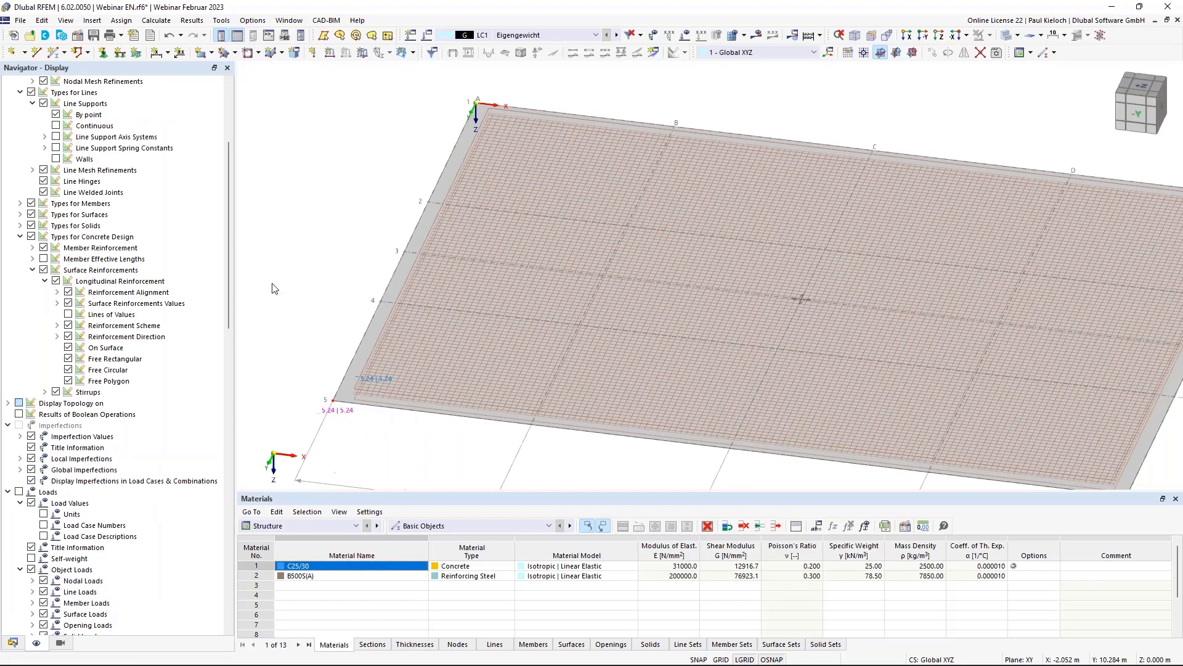
left_click(30, 237)
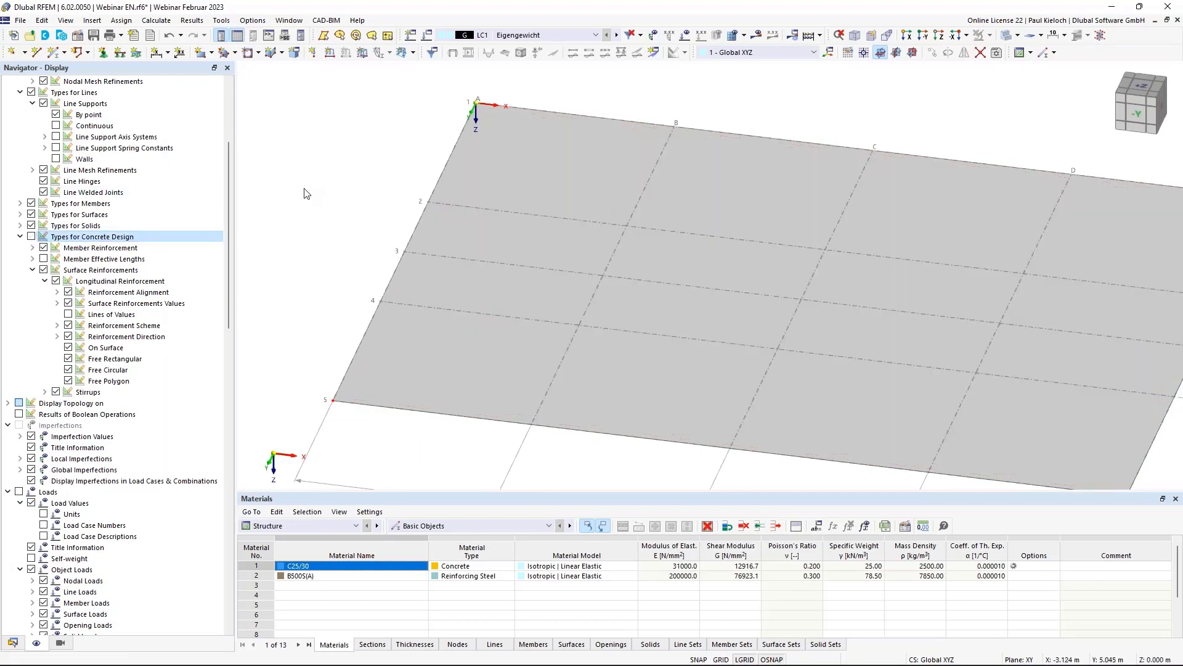
scroll(308, 188, "down", 3)
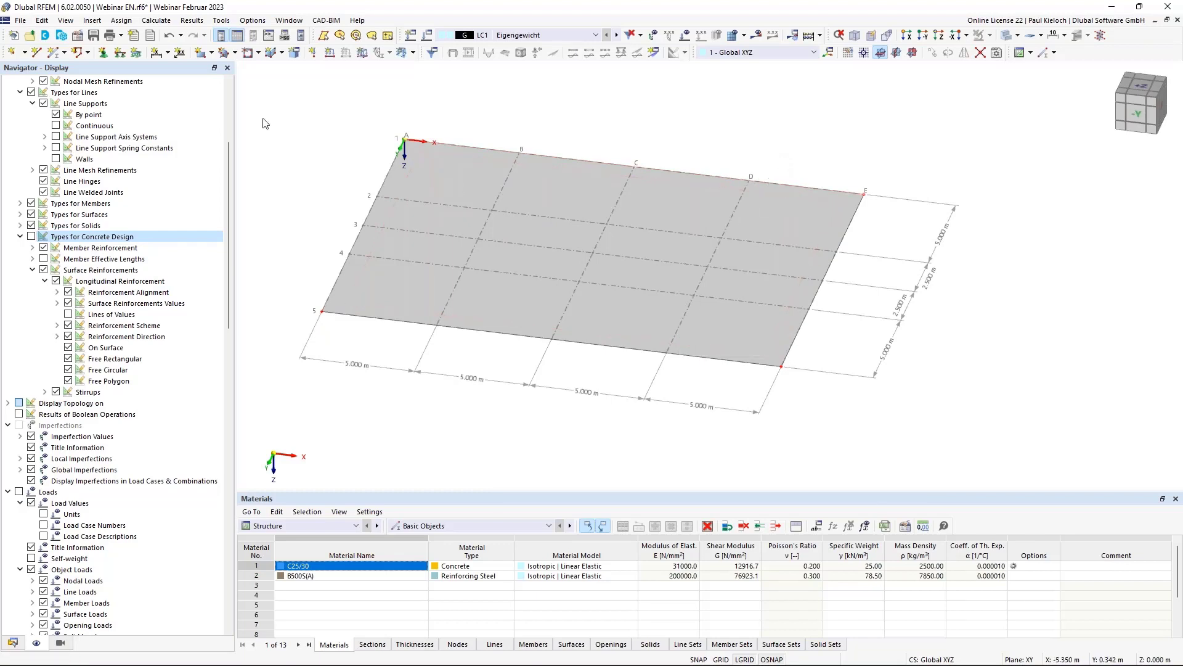
- Define a new single member of type Rib with section 2 - R_M1 250/500 in C25/30
left_click(55, 60)
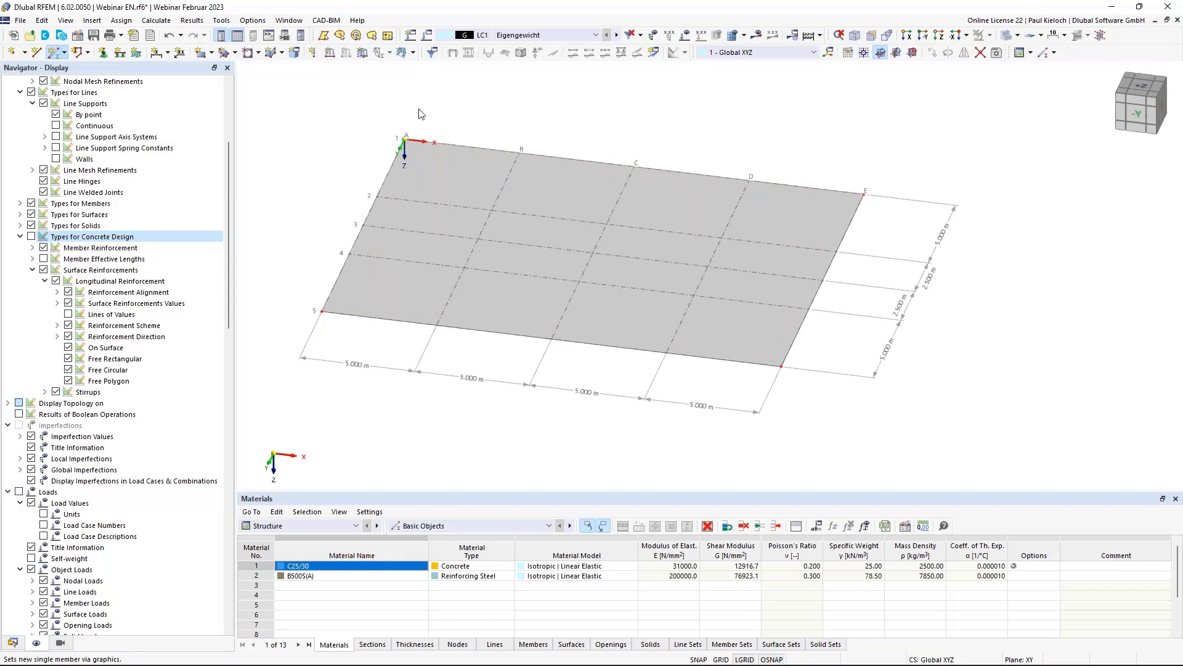
left_click(327, 178)
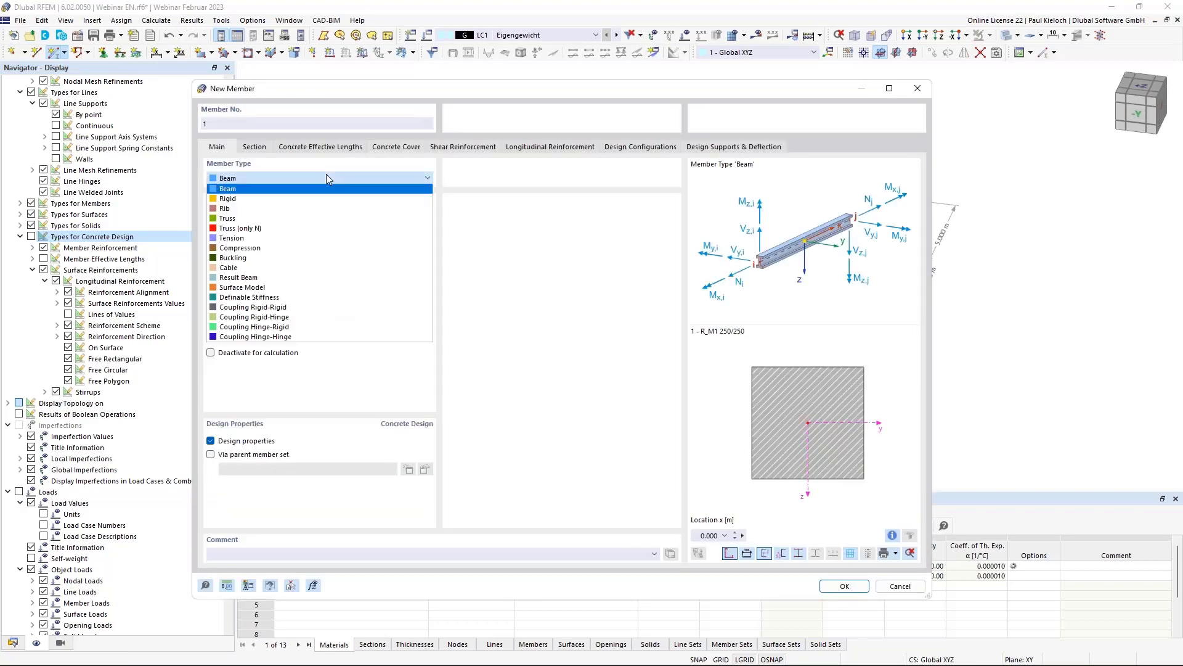
left_click(312, 209)
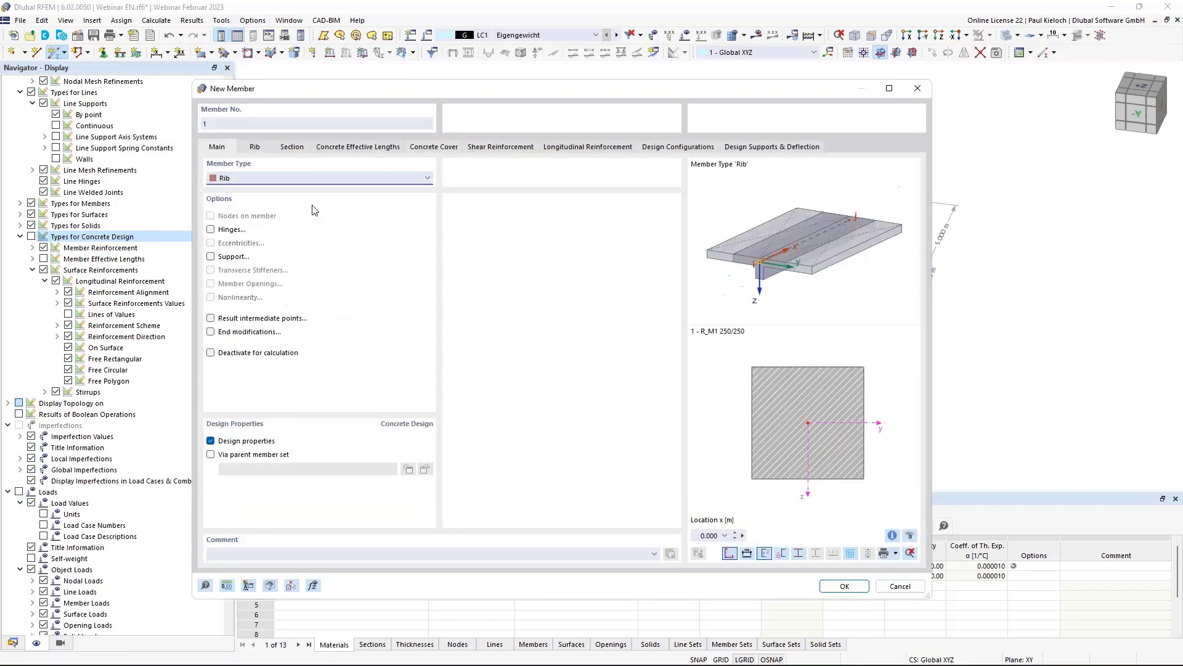
left_click(265, 148)
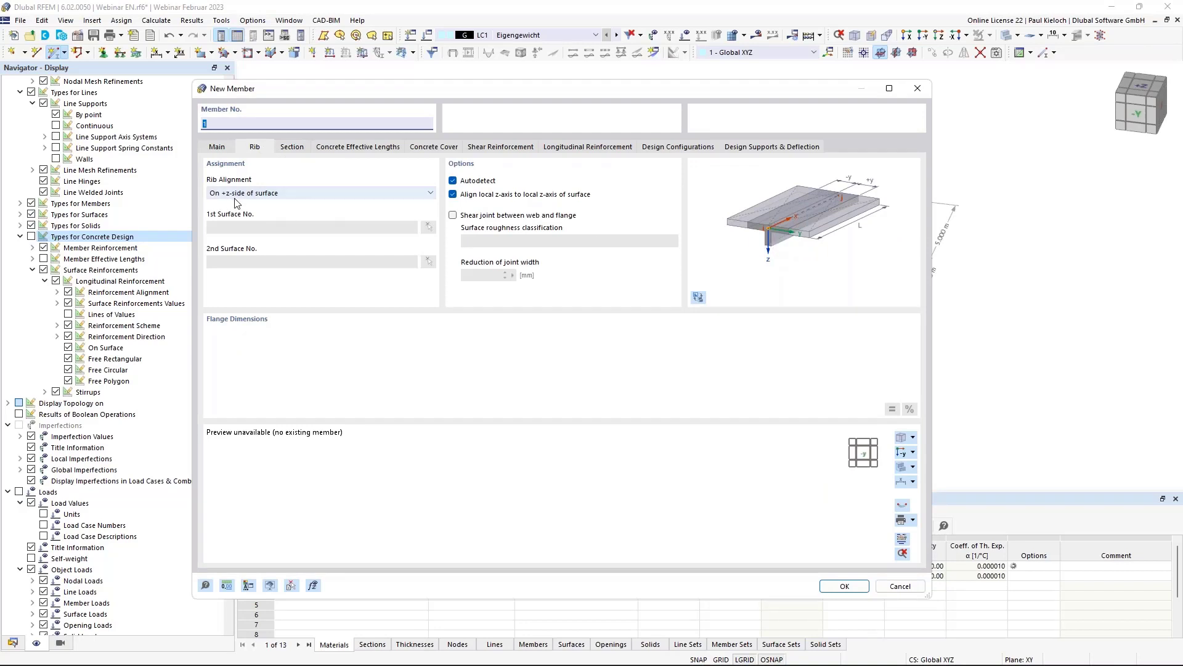
left_click(292, 148)
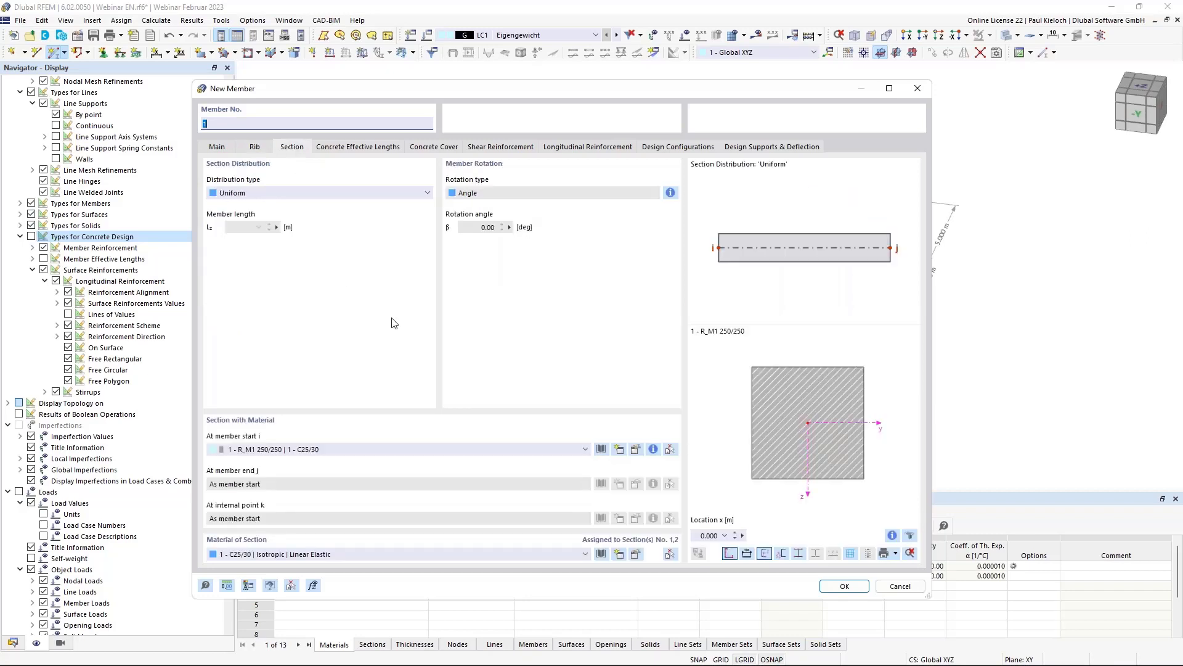
left_click(390, 449)
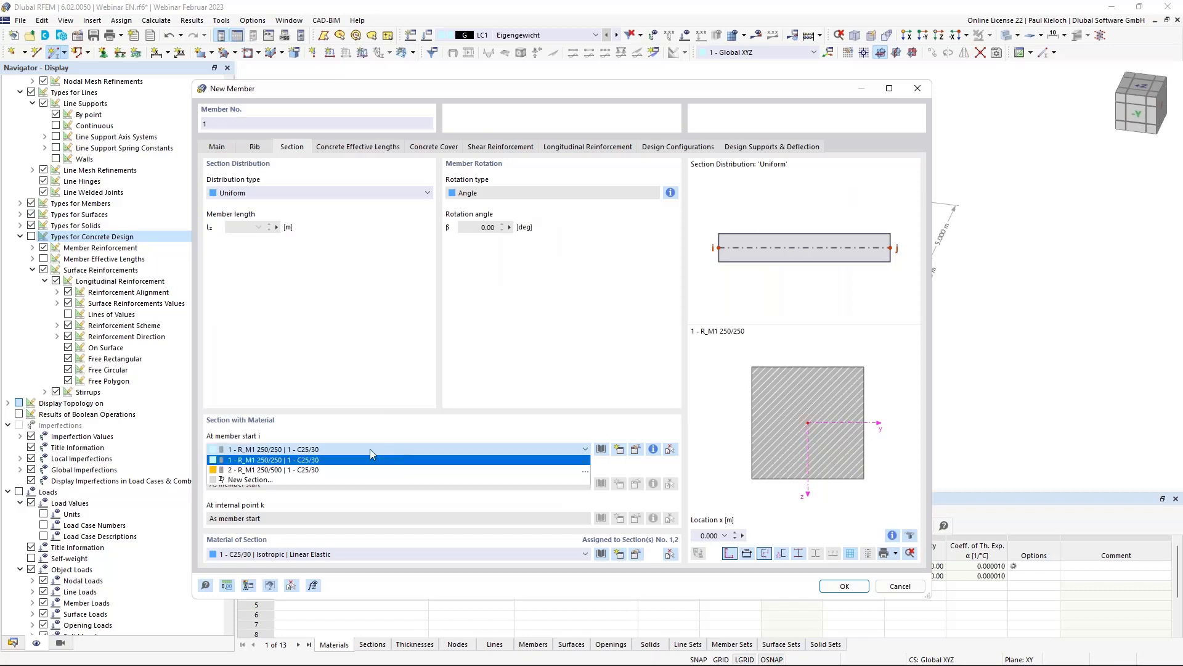
left_click(266, 471)
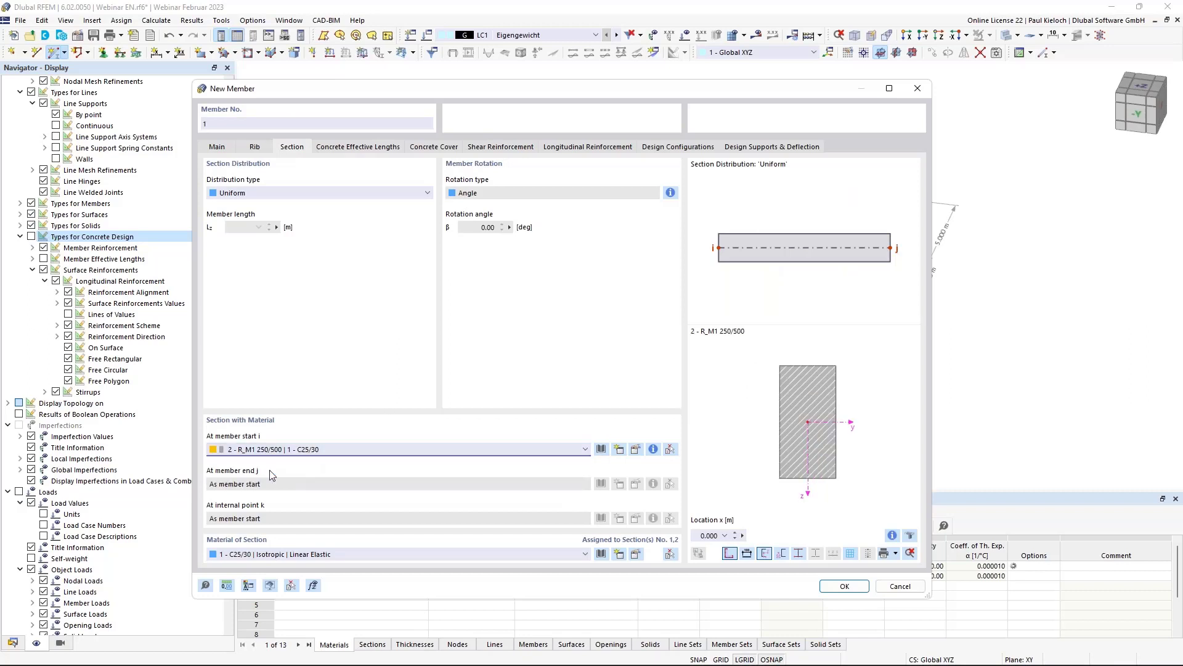
left_click(843, 586)
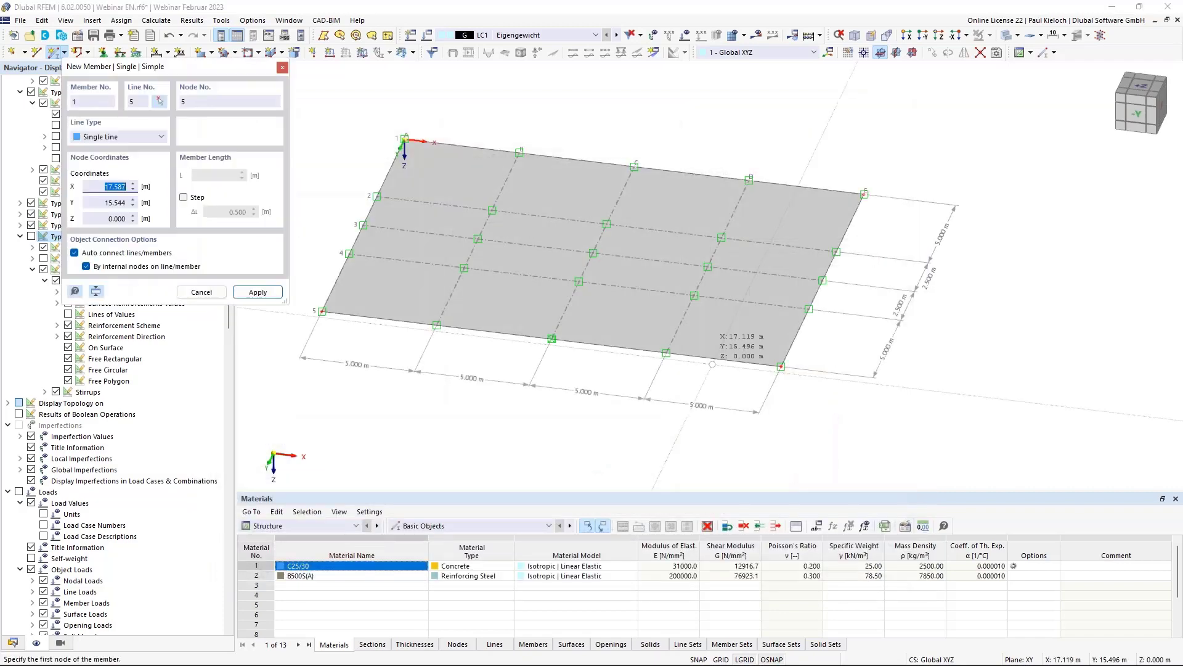
- Place the rib along grid line D across the slab, from grid point D/5 to D/1
left_click(666, 352)
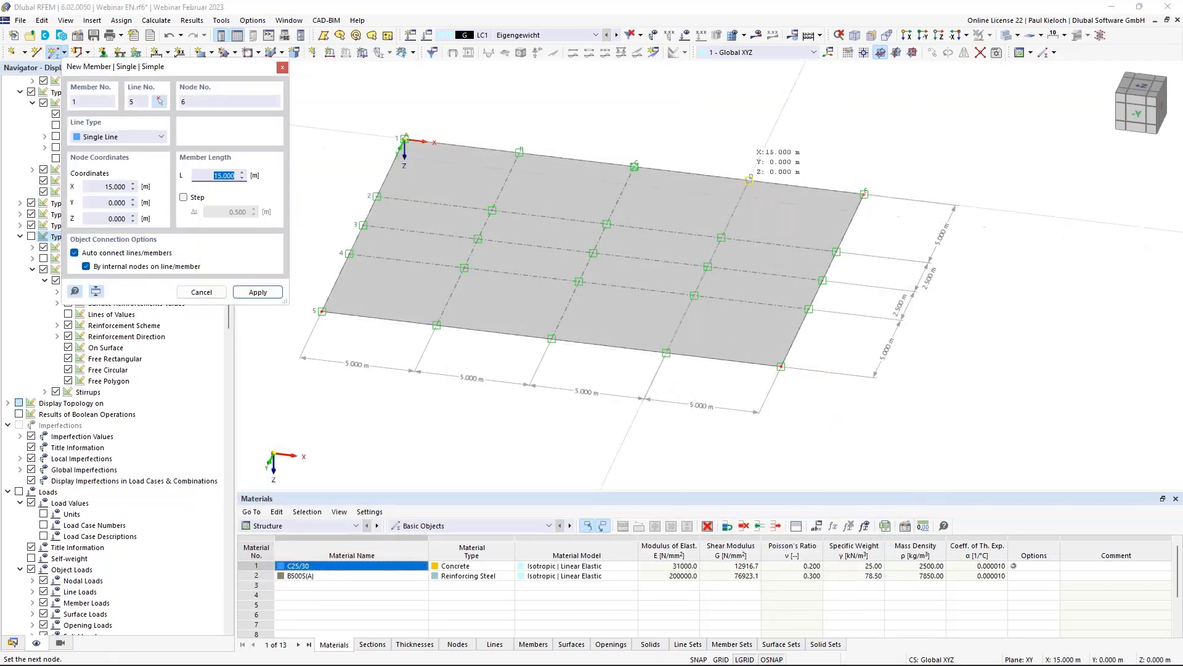
left_click(749, 179)
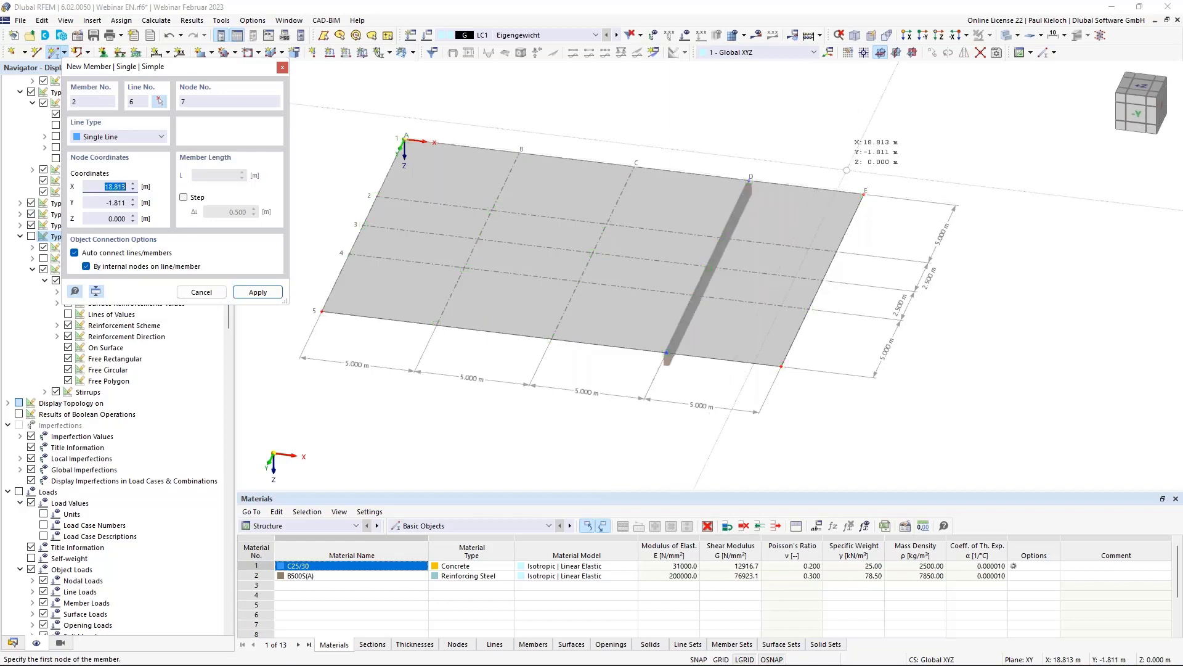
key("Escape")
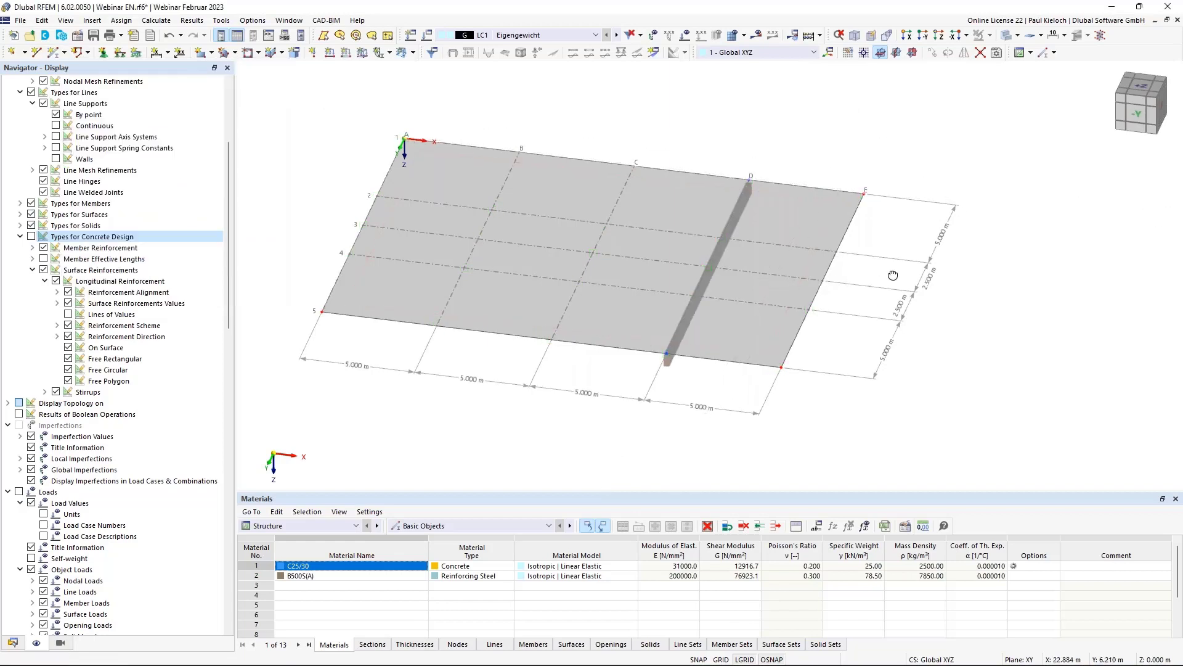
- Create one intermediate 'On Member' node on the rib along grid line D without dividing the member
middle_click_drag(898, 272, 336, 180)
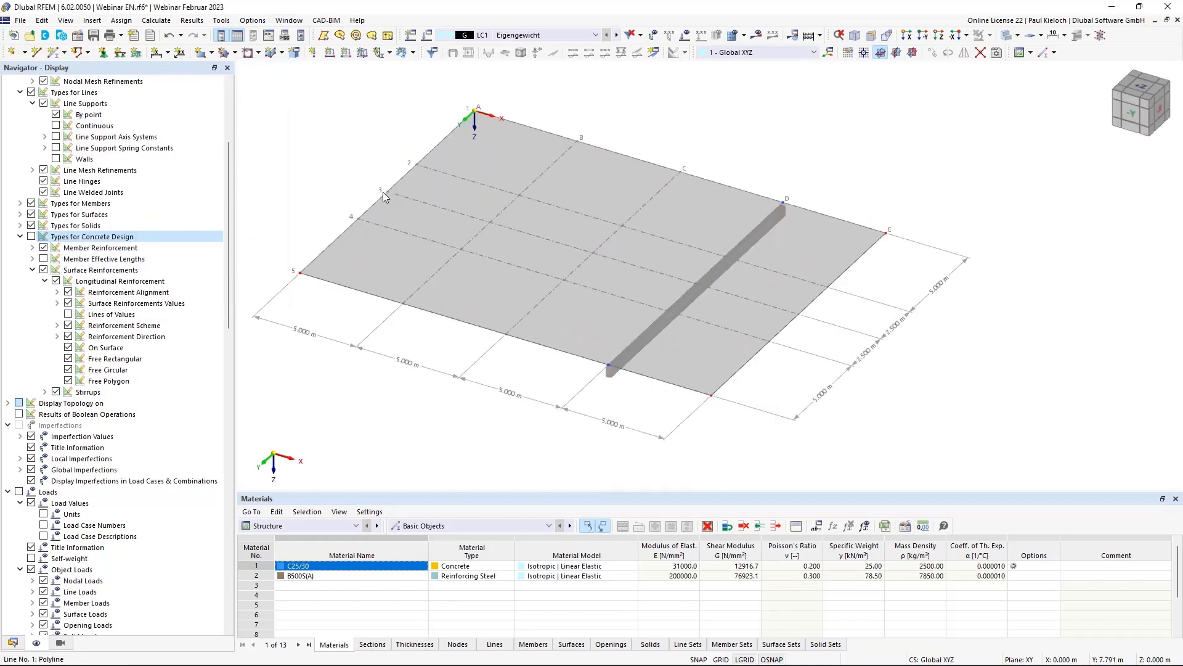
mouse_move(697, 287)
right_click(712, 282)
mouse_move(762, 322)
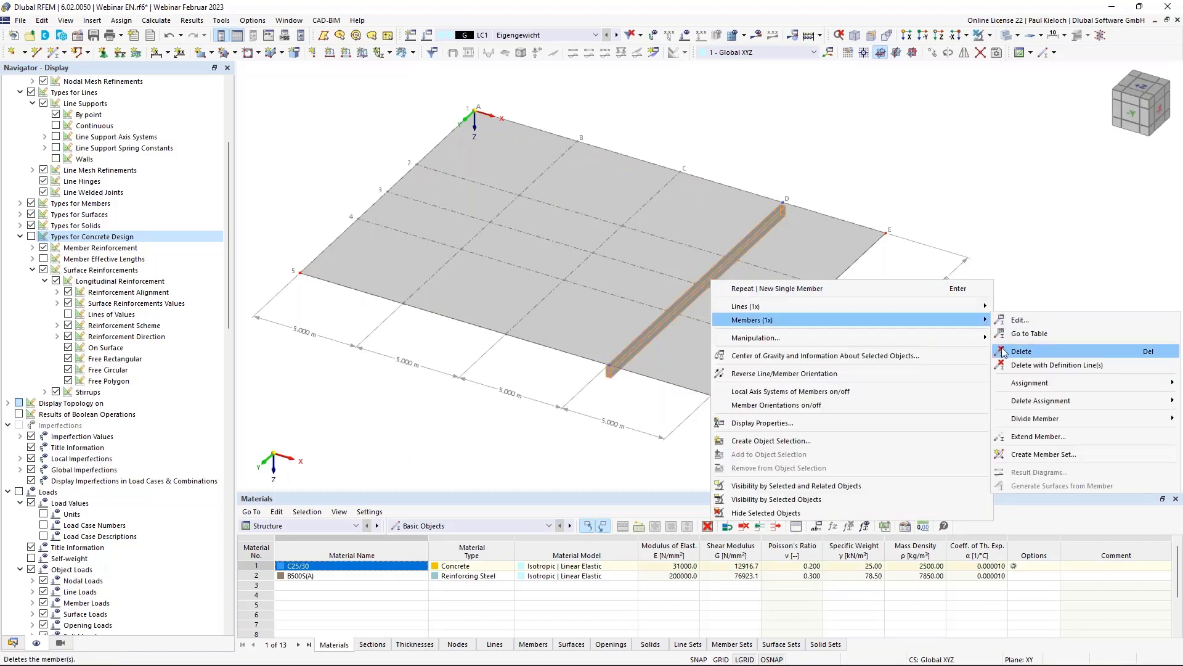
mouse_move(1017, 418)
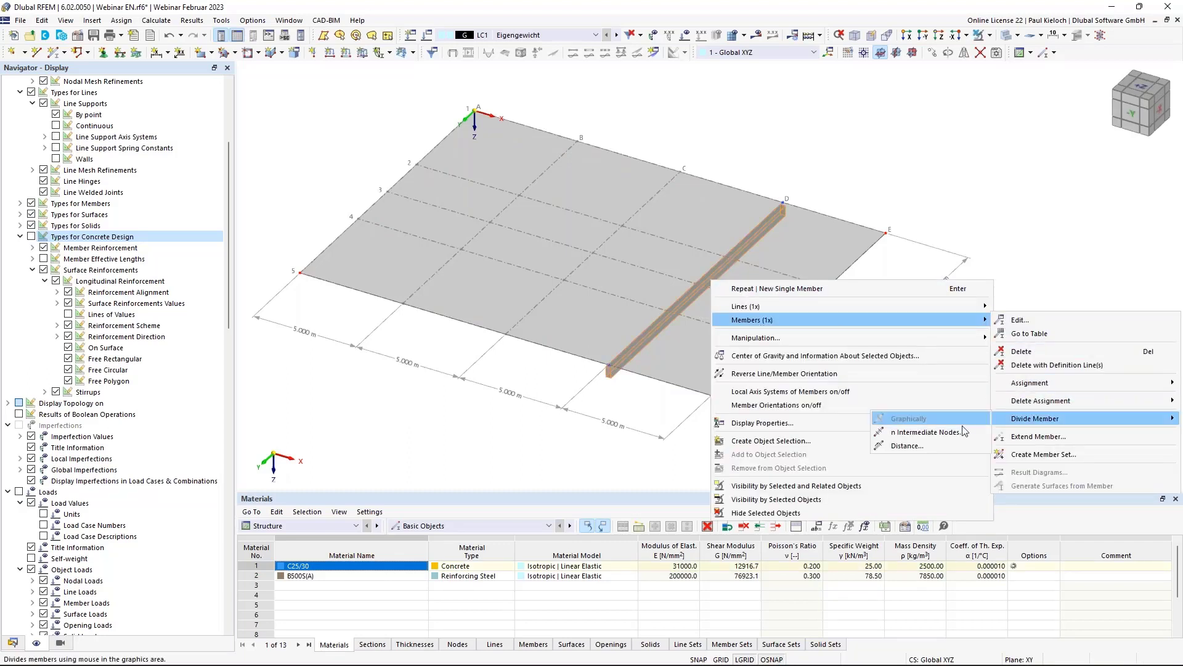
left_click(936, 434)
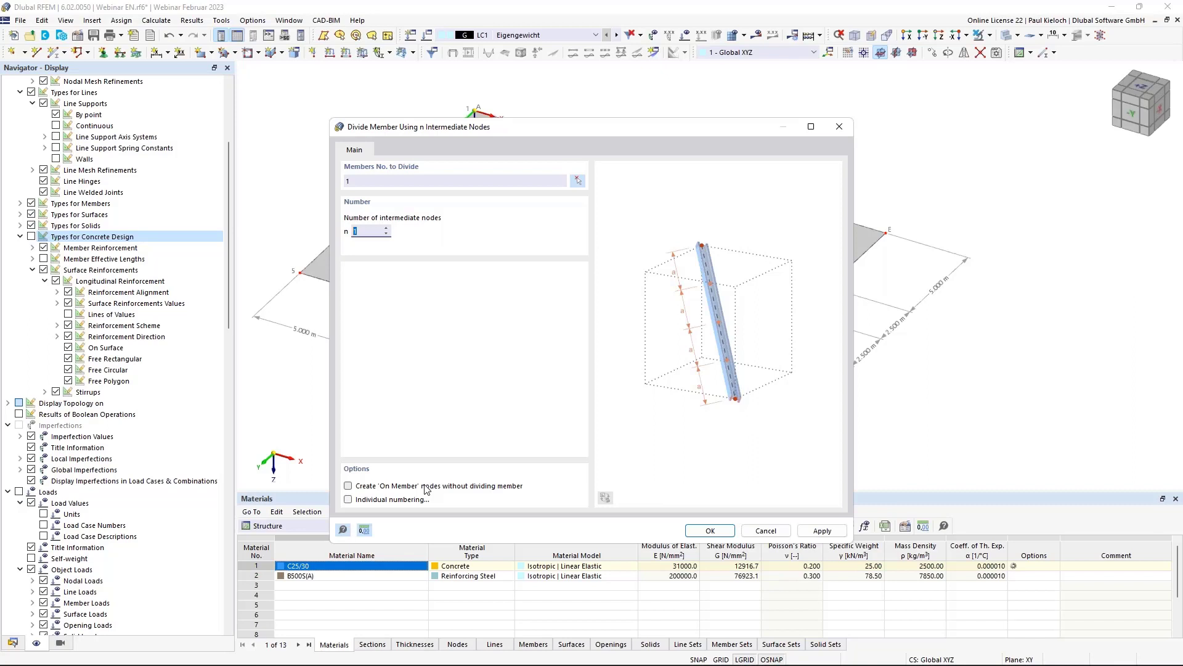
left_click(447, 487)
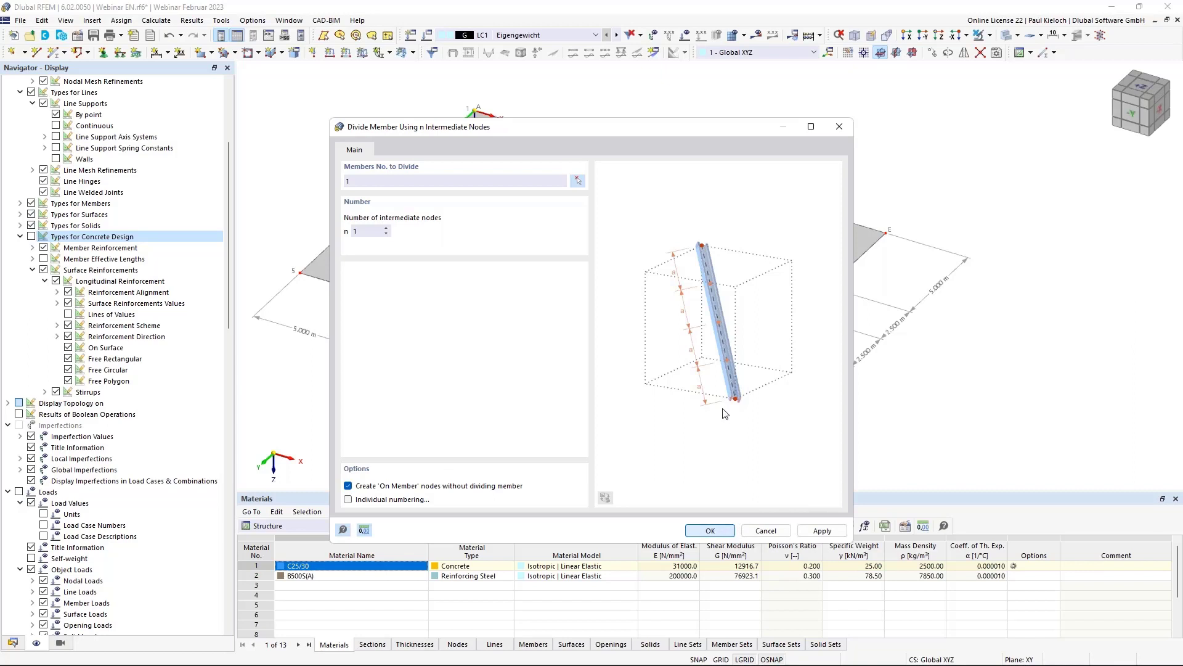
key("Return")
- Place new nodes on the slab at grid intersections B/2, B/4, C/2 and C/4
scroll(885, 340, "up", 4)
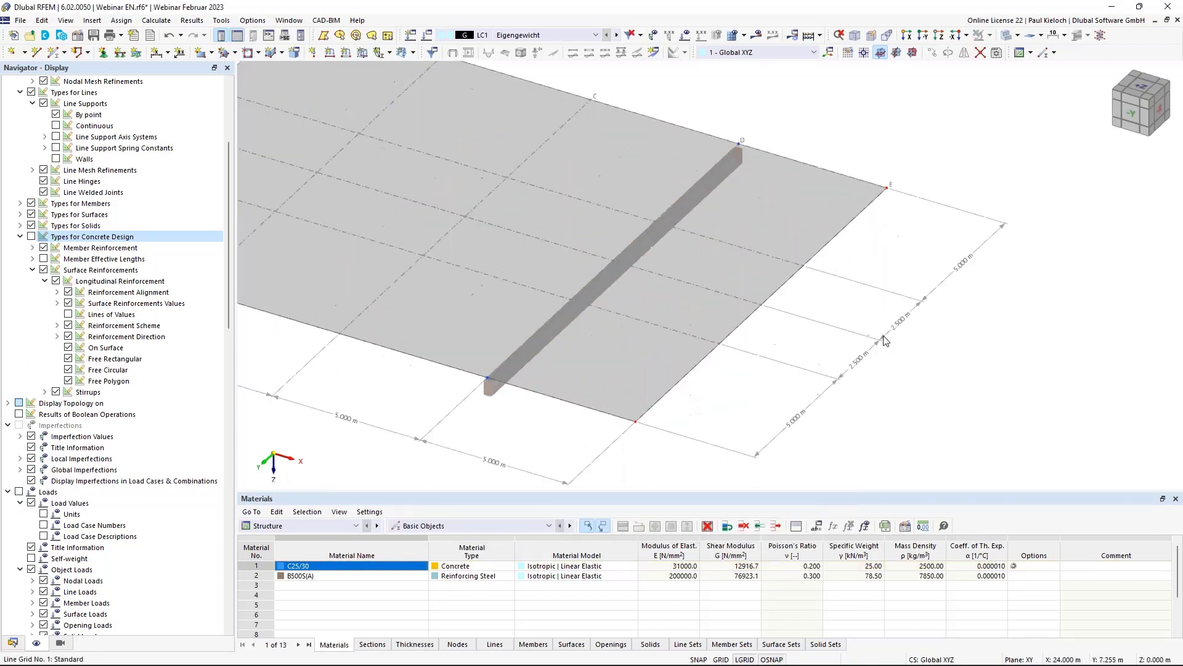
left_click(617, 280)
middle_click_drag(899, 252, 975, 258)
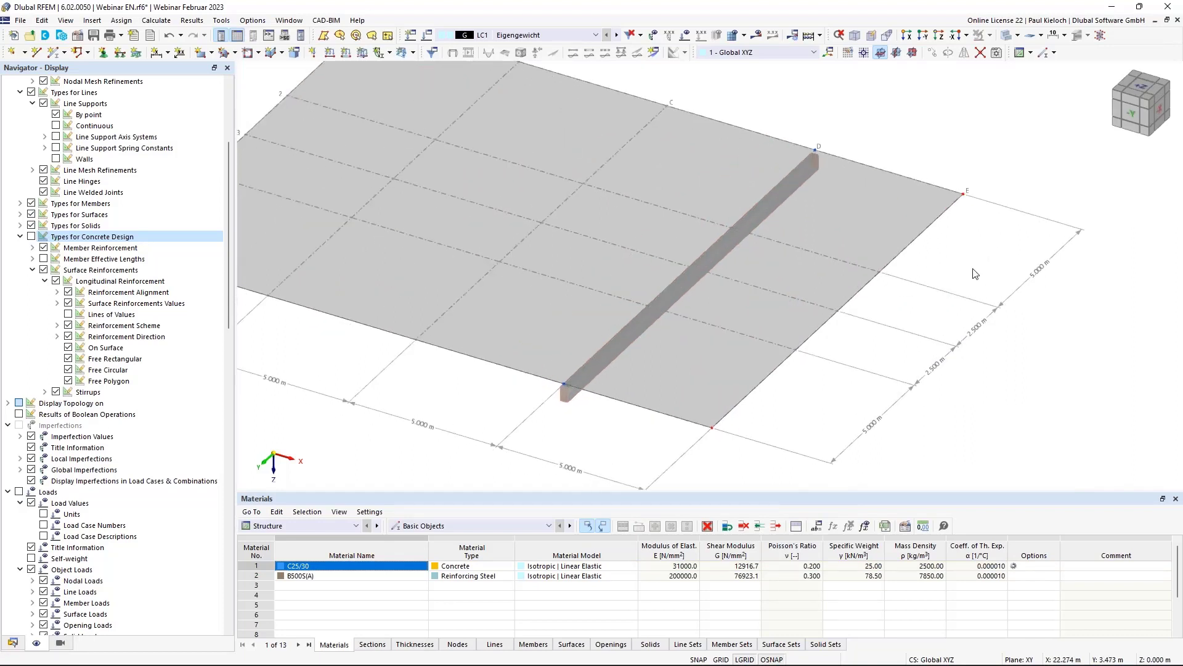
scroll(973, 269, "down", 1)
middle_click_drag(950, 306, 975, 307)
middle_click_drag(974, 308, 1007, 303, "ctrl")
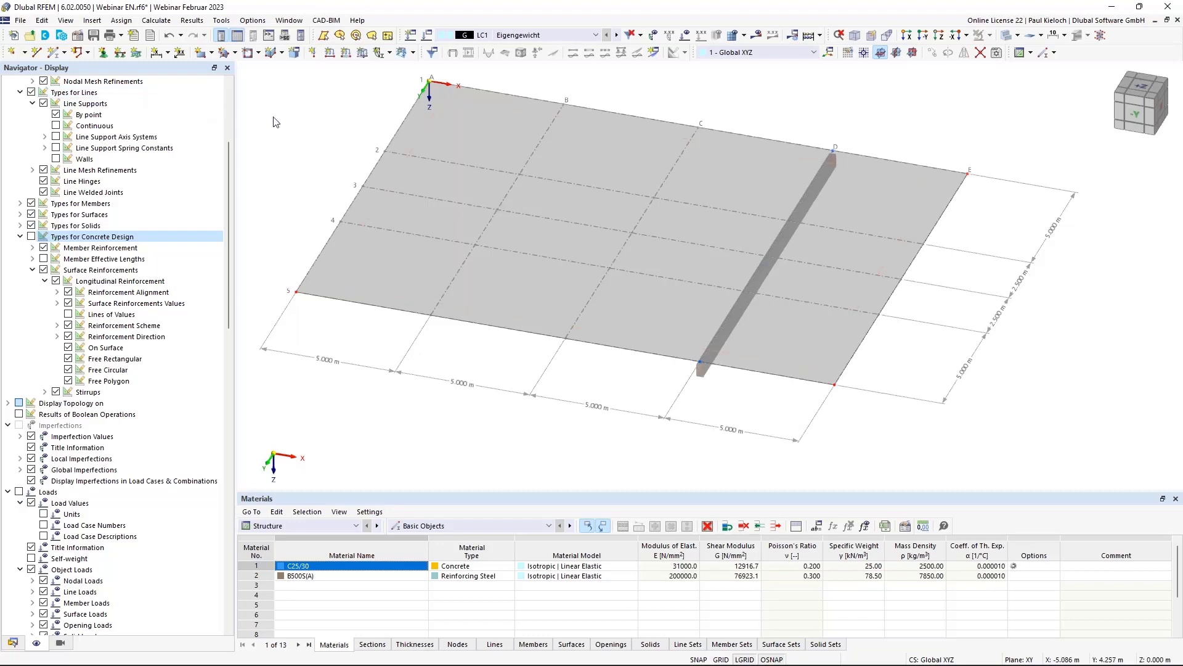
middle_click_drag(277, 122, 336, 165)
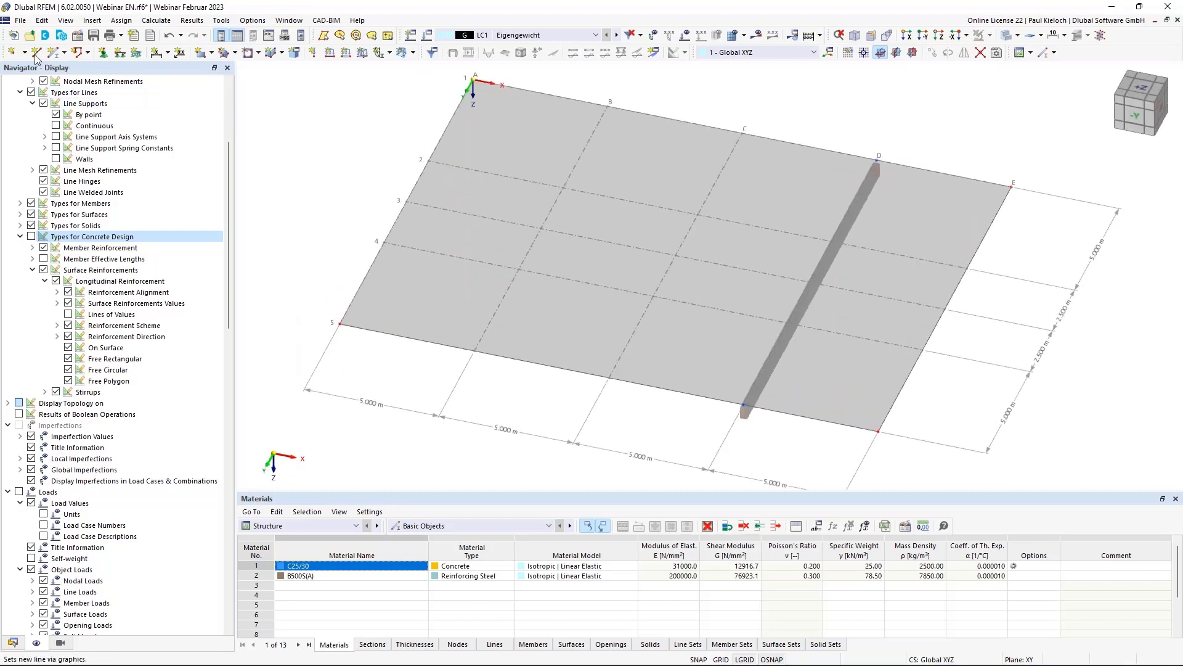
left_click(12, 52)
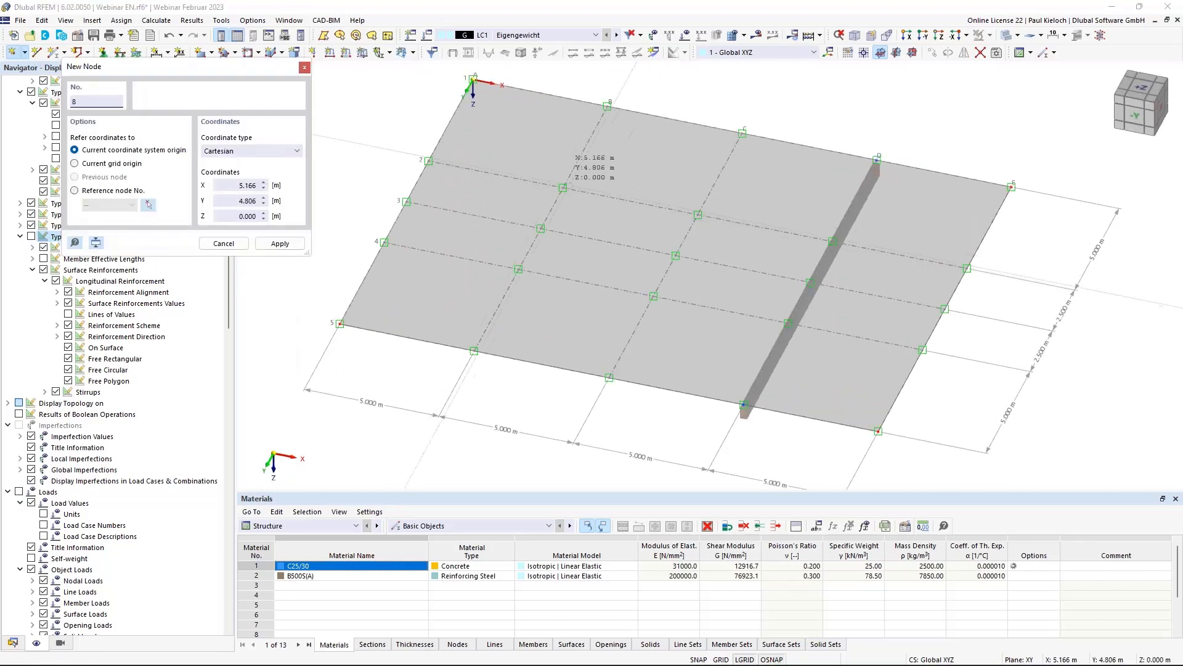
left_click(563, 186)
left_click(519, 269)
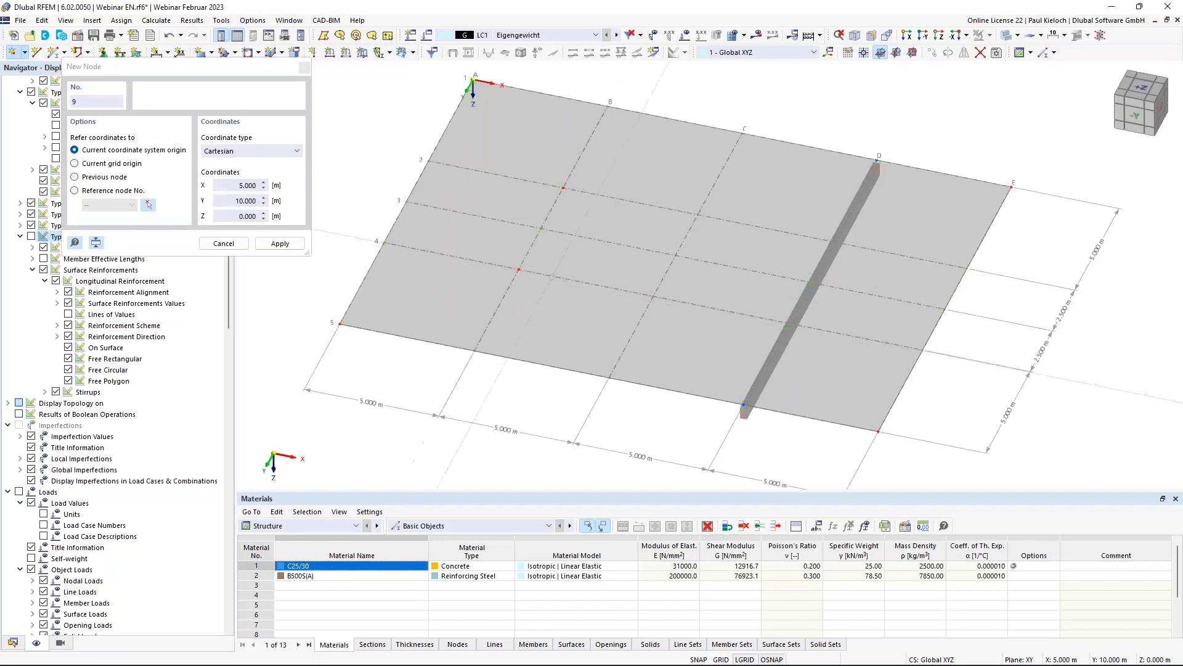
left_click(698, 214)
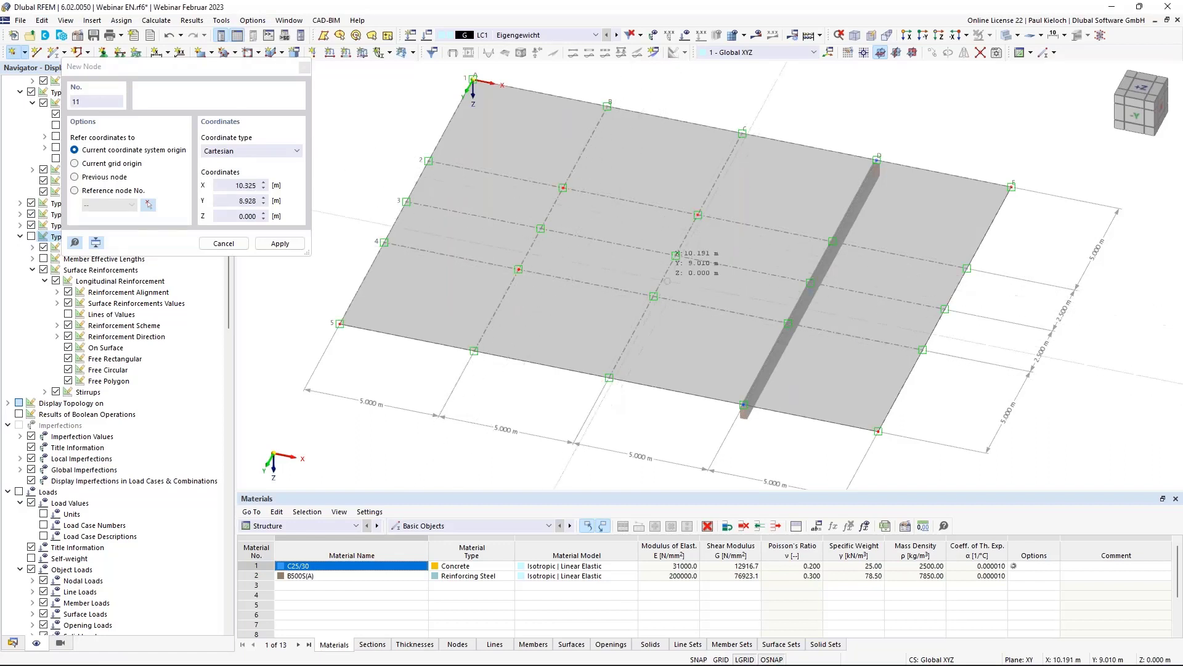
left_click(653, 296)
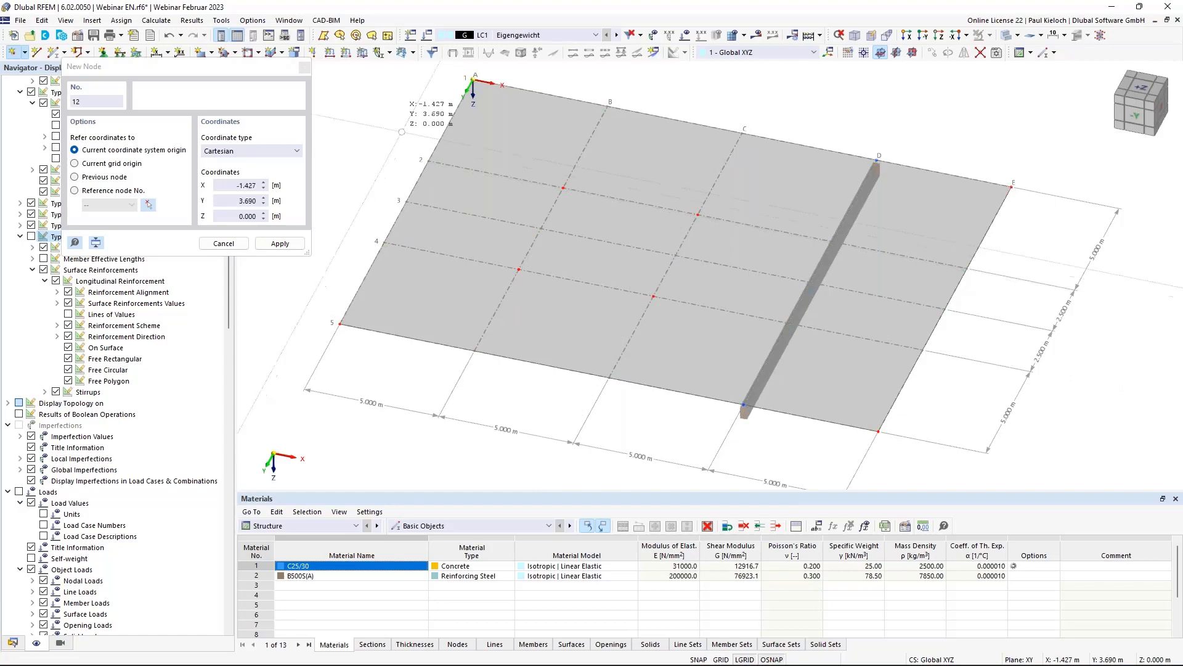
key("Escape")
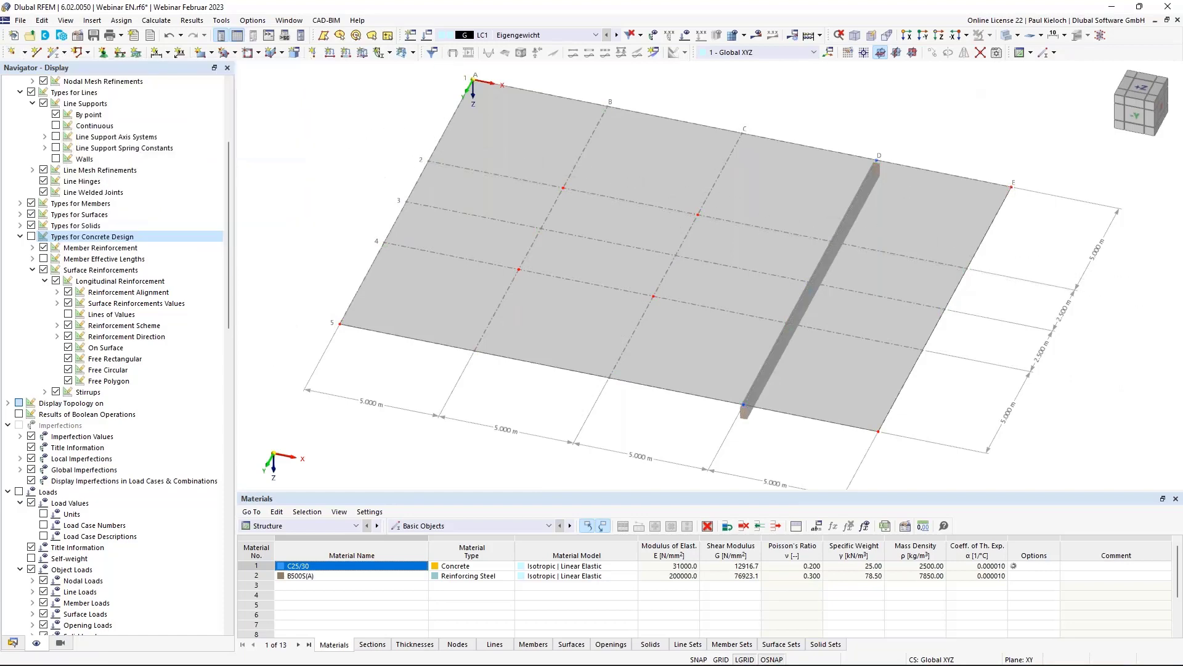
- Show the model as a wireframe and select the nodes inside the slab area
left_click(1017, 35)
left_click(1026, 54)
middle_click_drag(950, 325, 901, 308, "ctrl")
left_click_drag(493, 174, 870, 333)
middle_click_drag(873, 327, 836, 295, "ctrl")
- Set up a one-step copy of the selected nodes by 3 m in Z, with step links connecting the nodes by a new template member
left_click(934, 50)
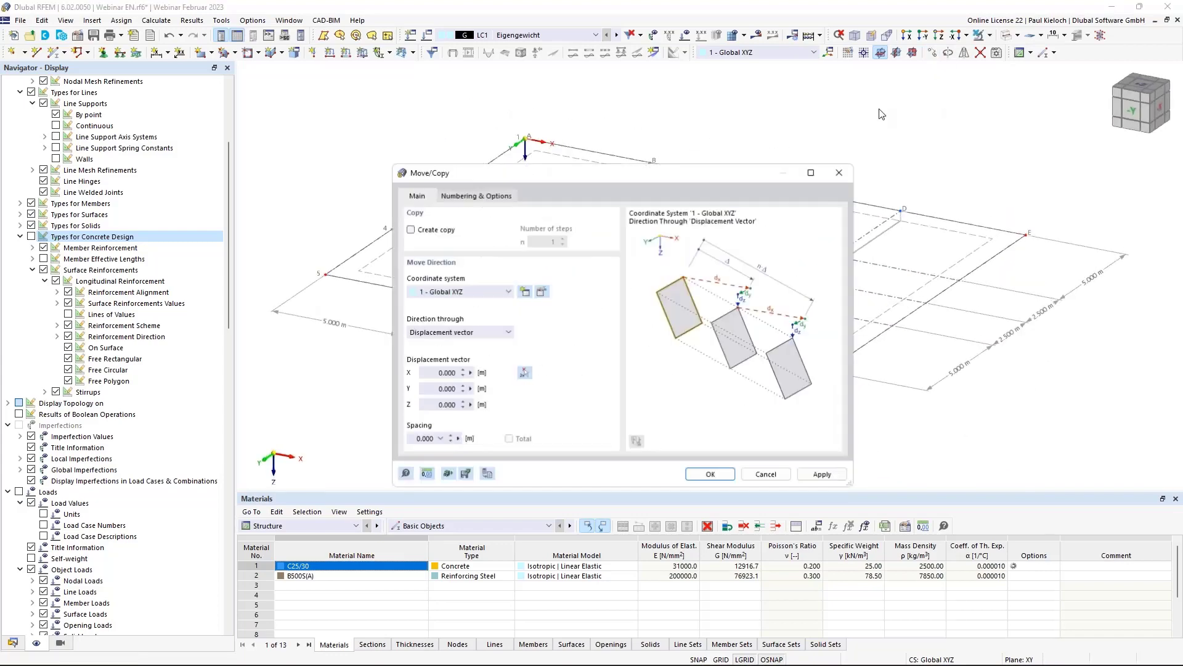
left_click(461, 404)
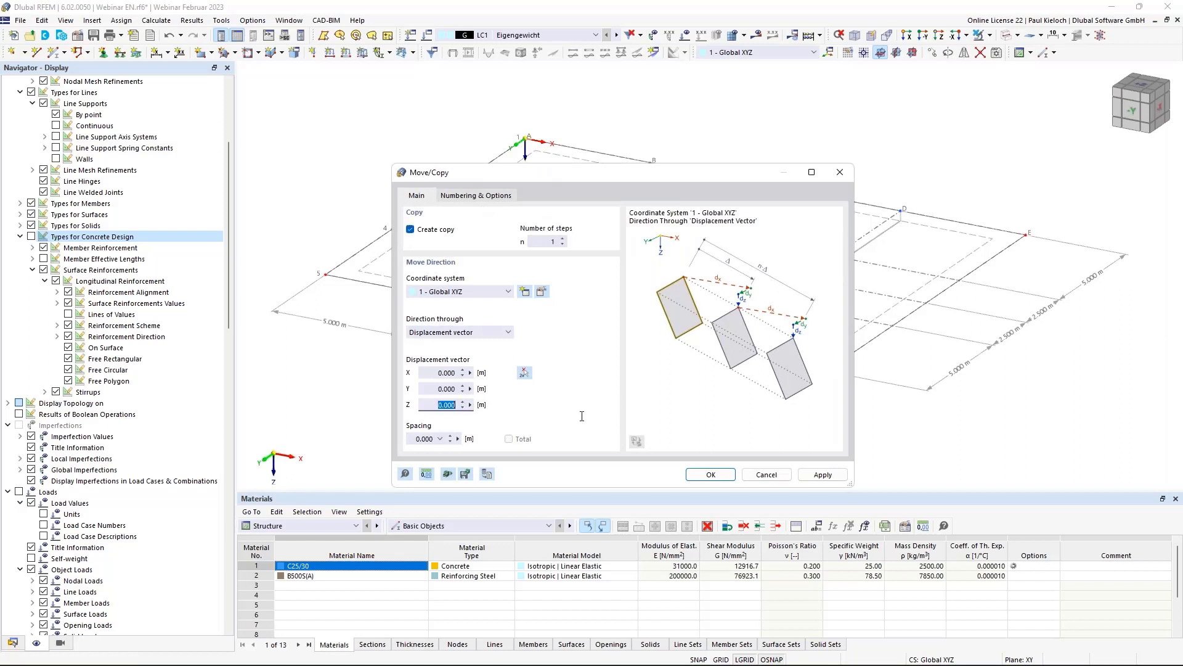
type("3")
left_click(438, 388)
left_click(468, 196)
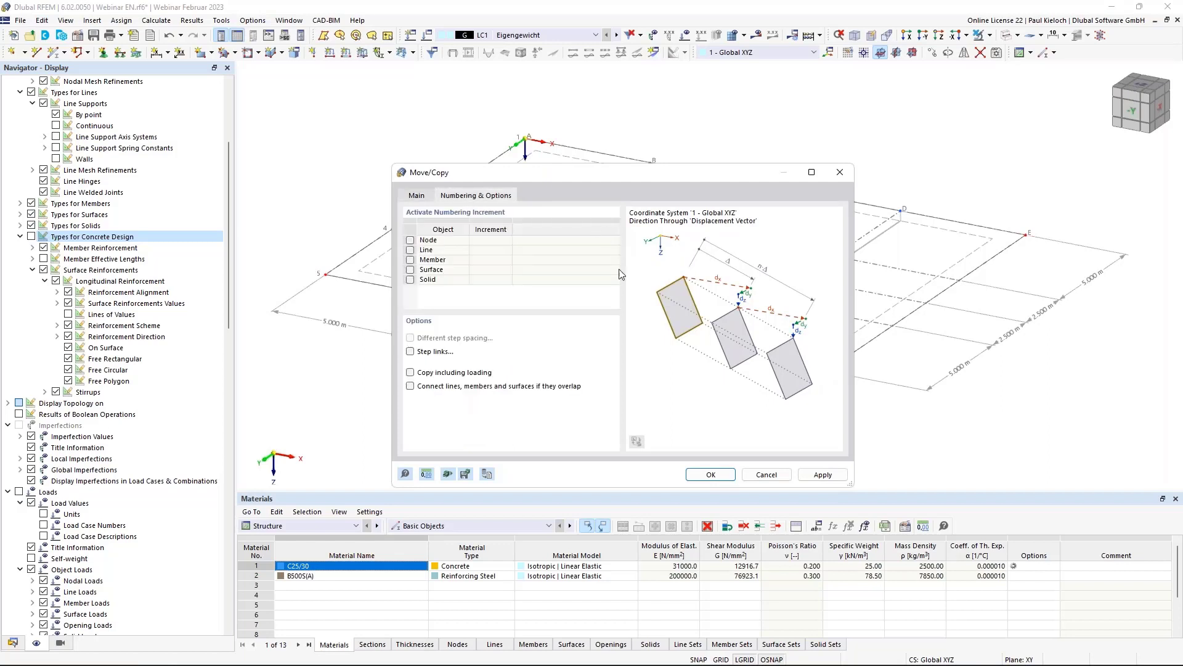
left_click(420, 352)
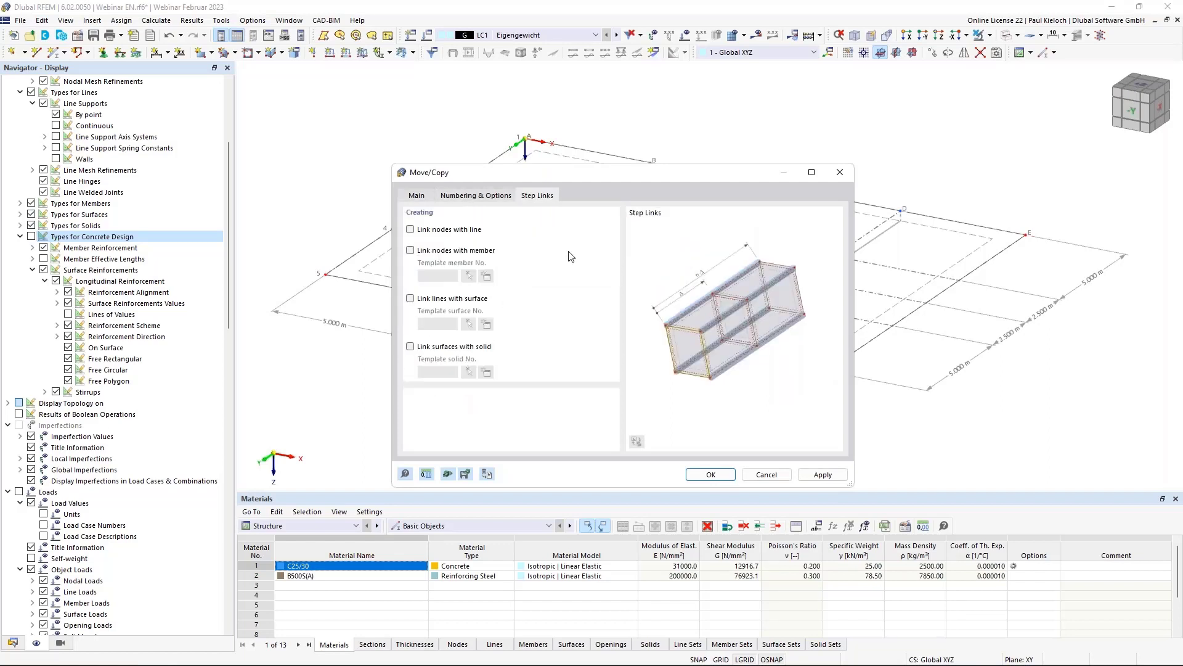
left_click(490, 254)
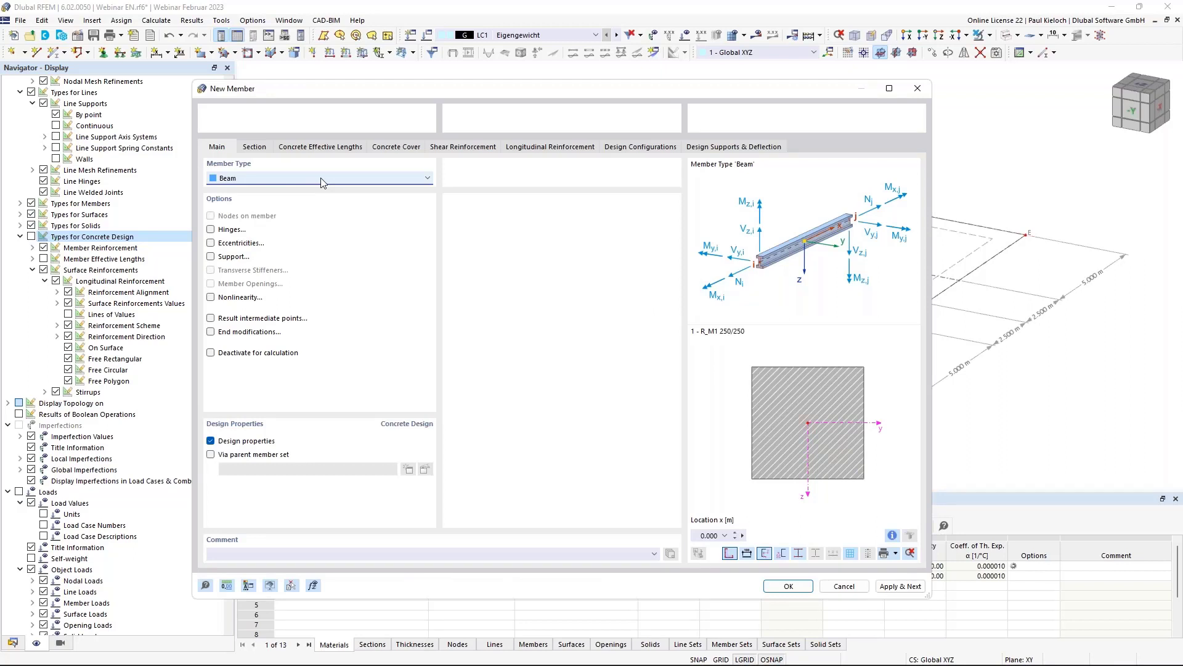
- Make the template member a Truss with section 1 - R_M1 250/250 in C25/30
left_click(320, 178)
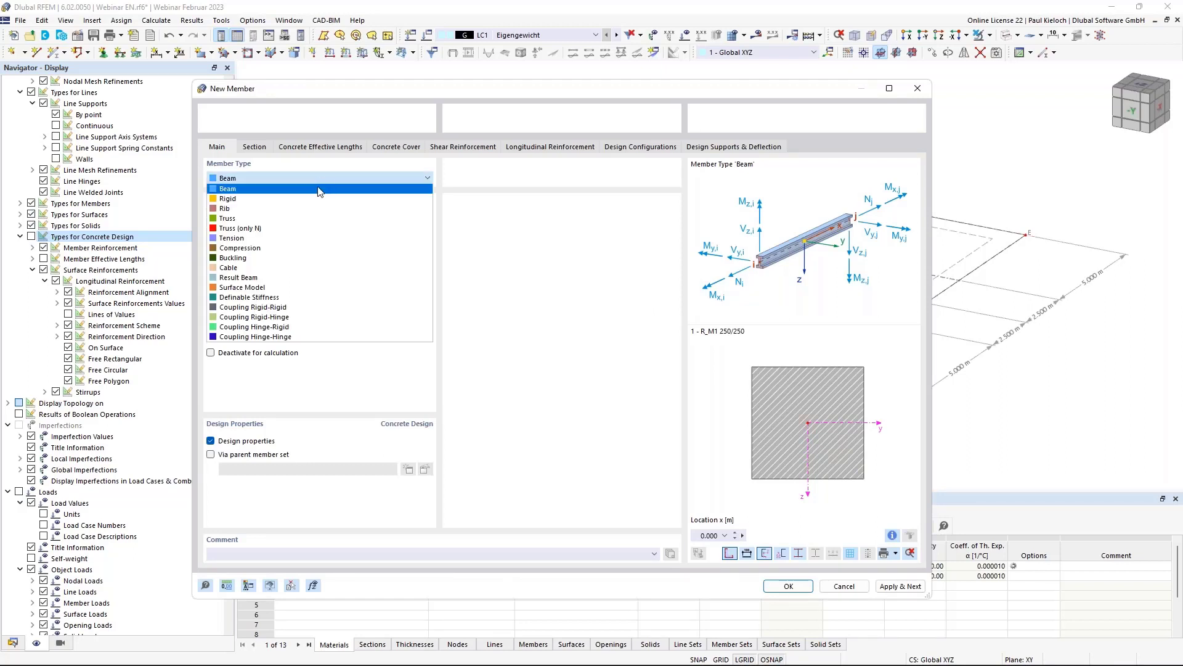
left_click(305, 219)
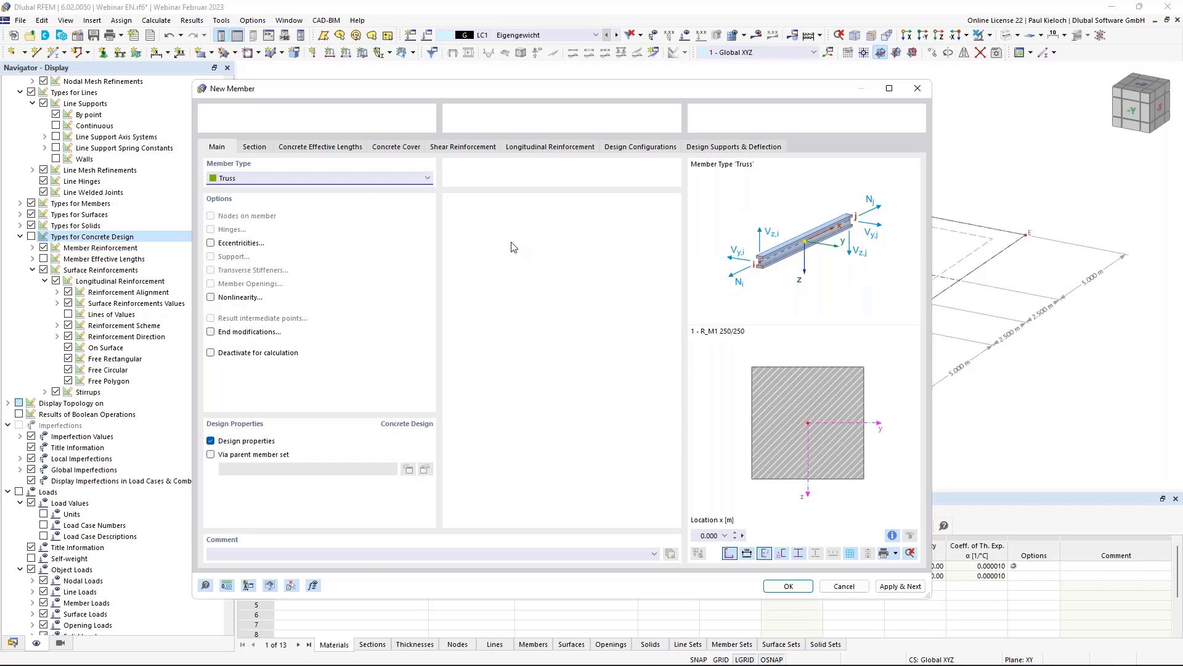
left_click(259, 150)
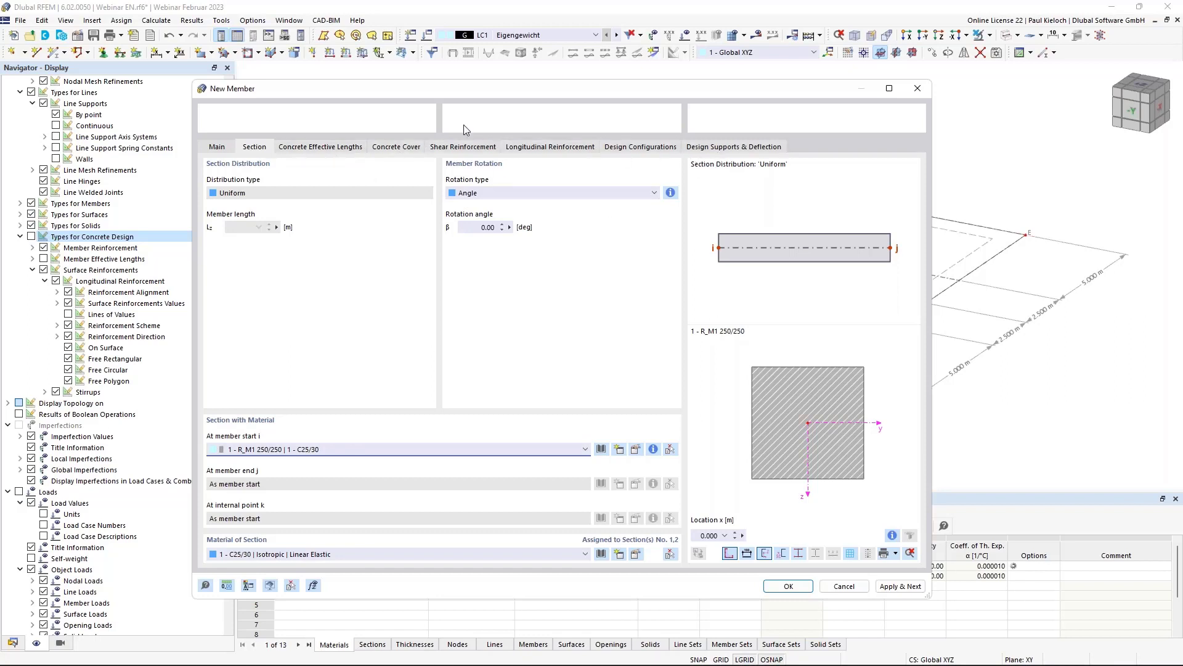
- Assign the template member new concrete effective lengths, with the structure braced about both the y-axis and z-axis
left_click(300, 149)
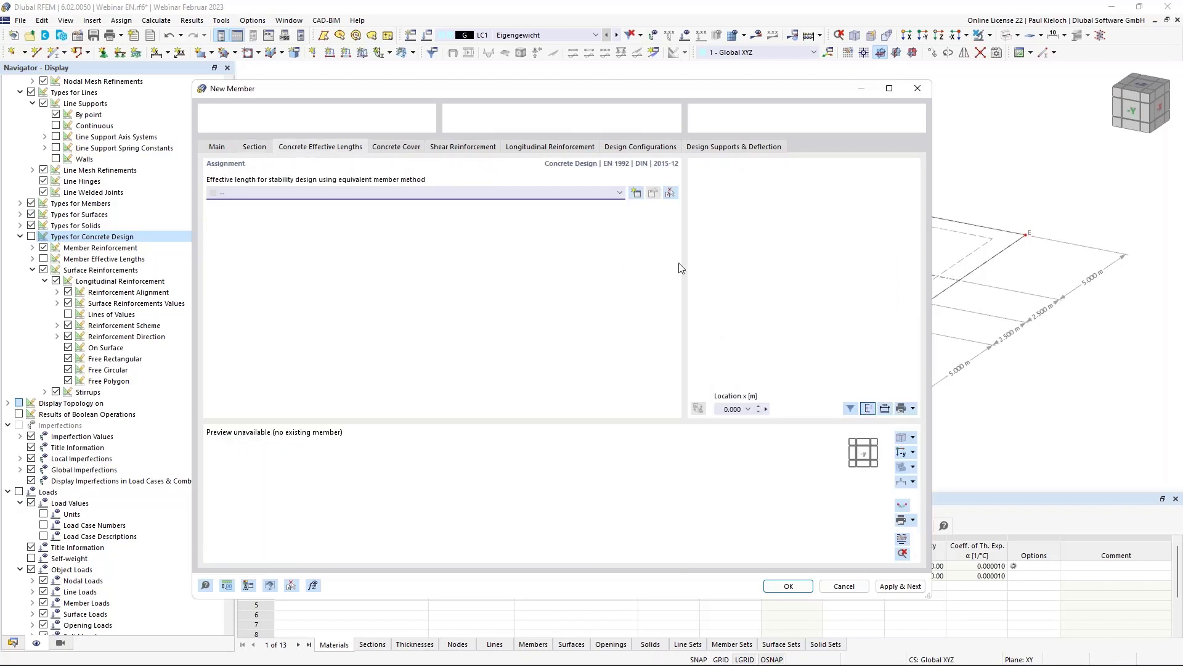
left_click(637, 193)
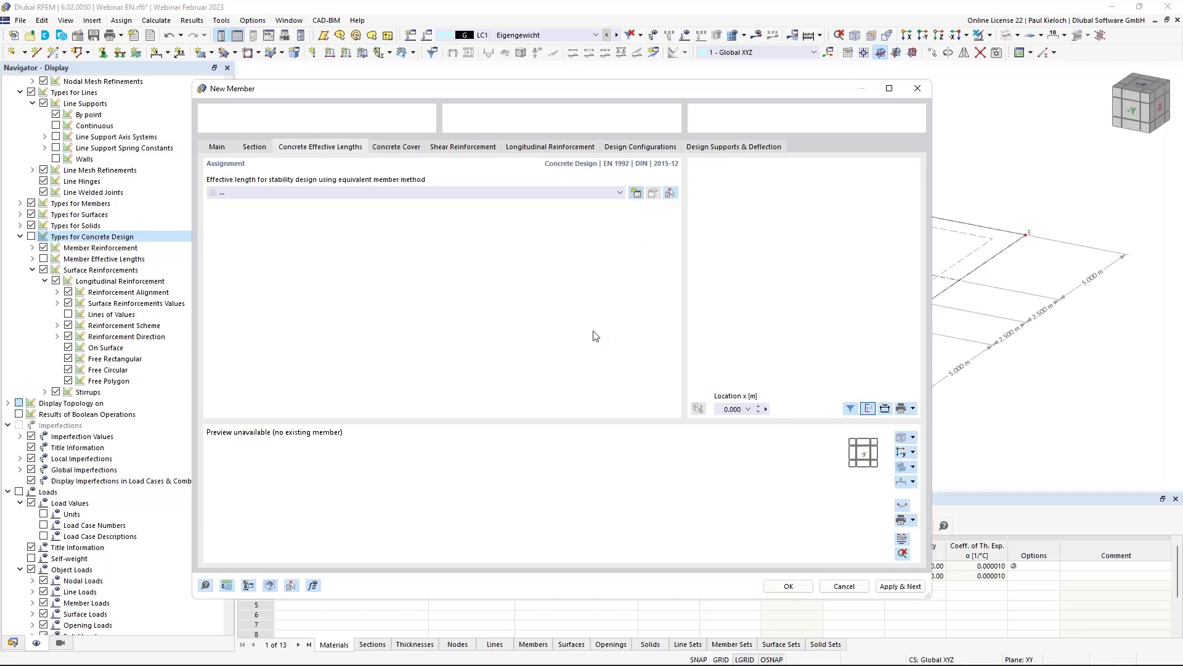
left_click(367, 206)
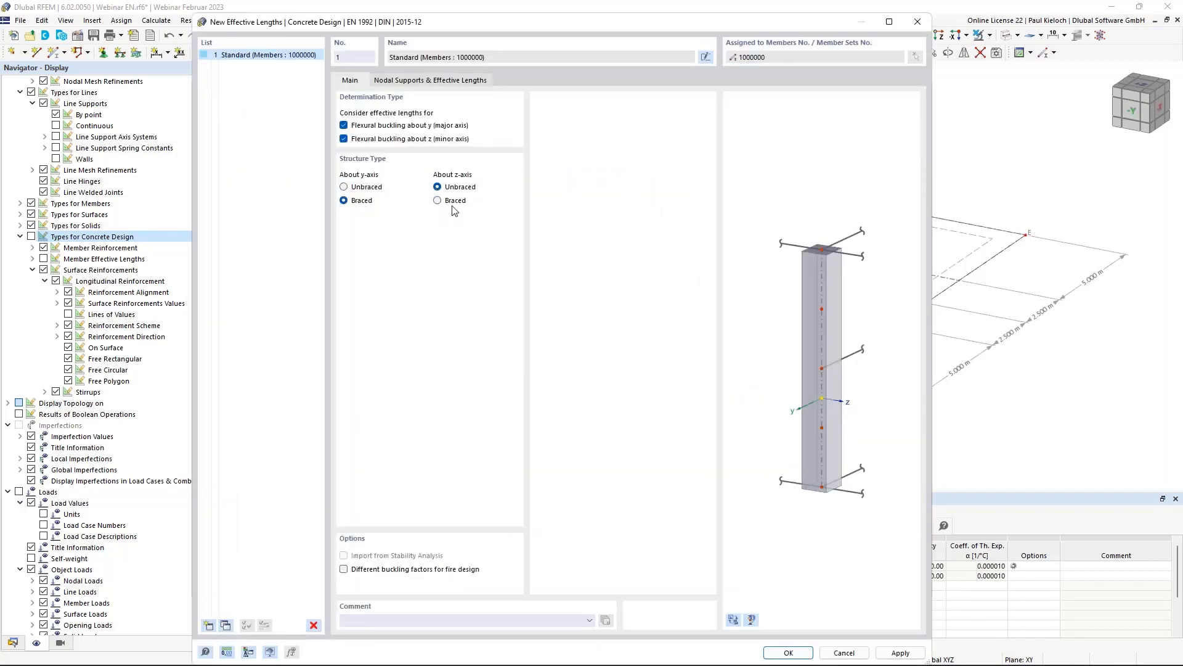
left_click(455, 207)
left_click(421, 78)
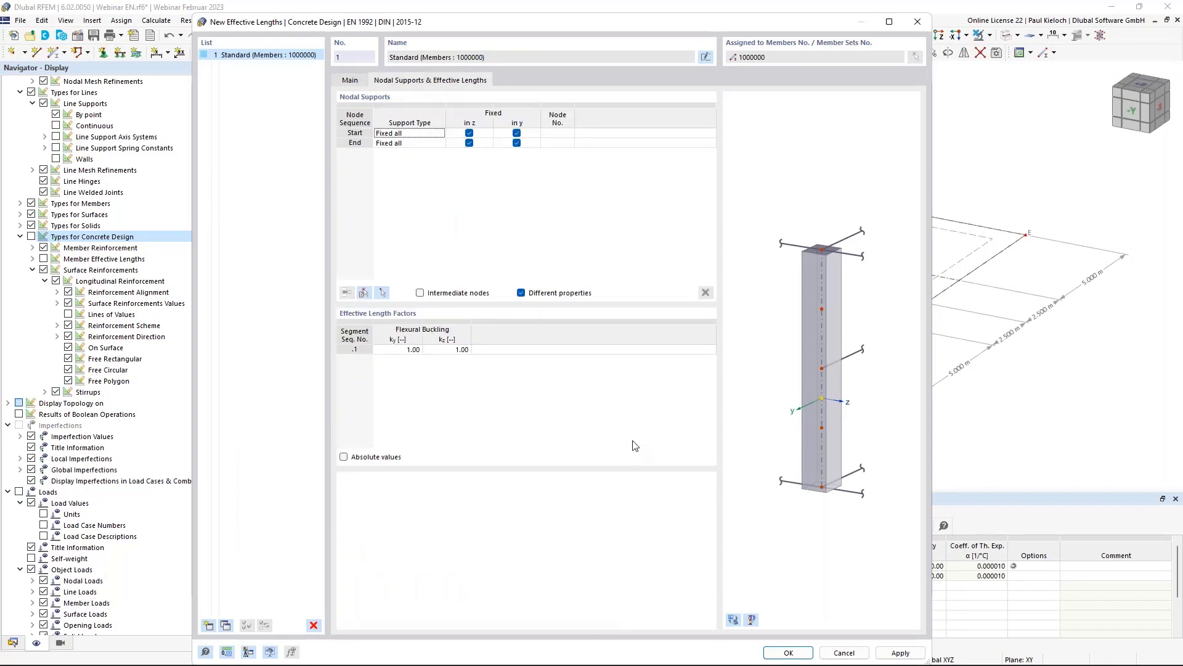
left_click(788, 652)
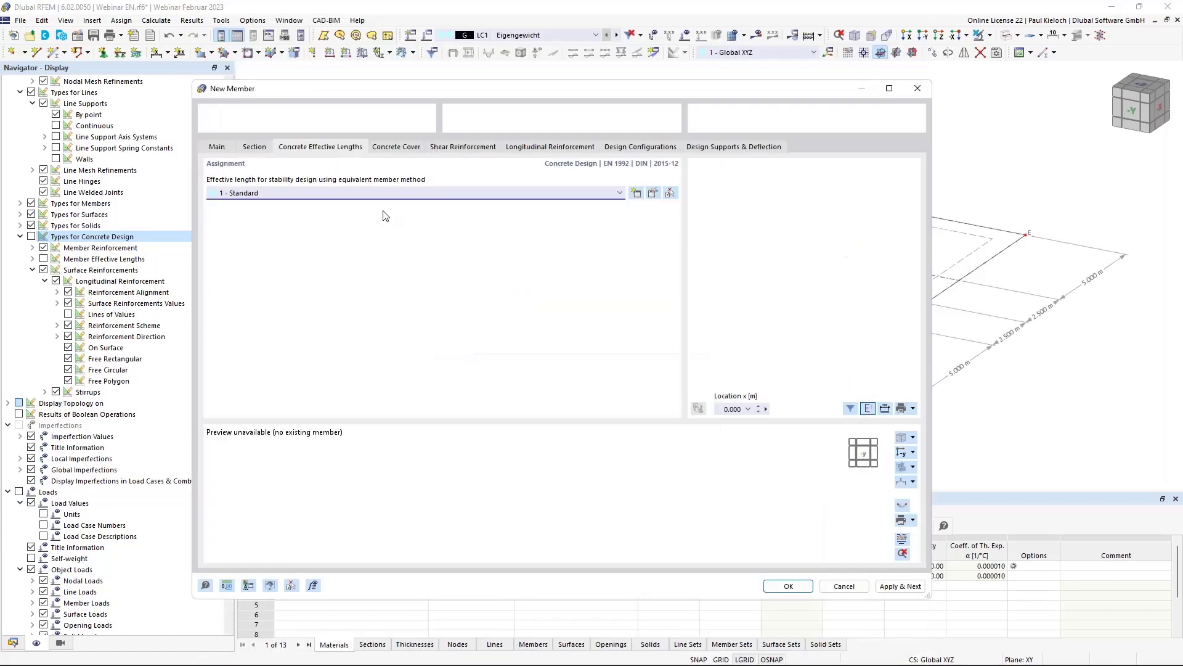
- Check the member's concrete cover and set the stirrup distance of its shear reinforcement to 0.15 m
left_click(405, 148)
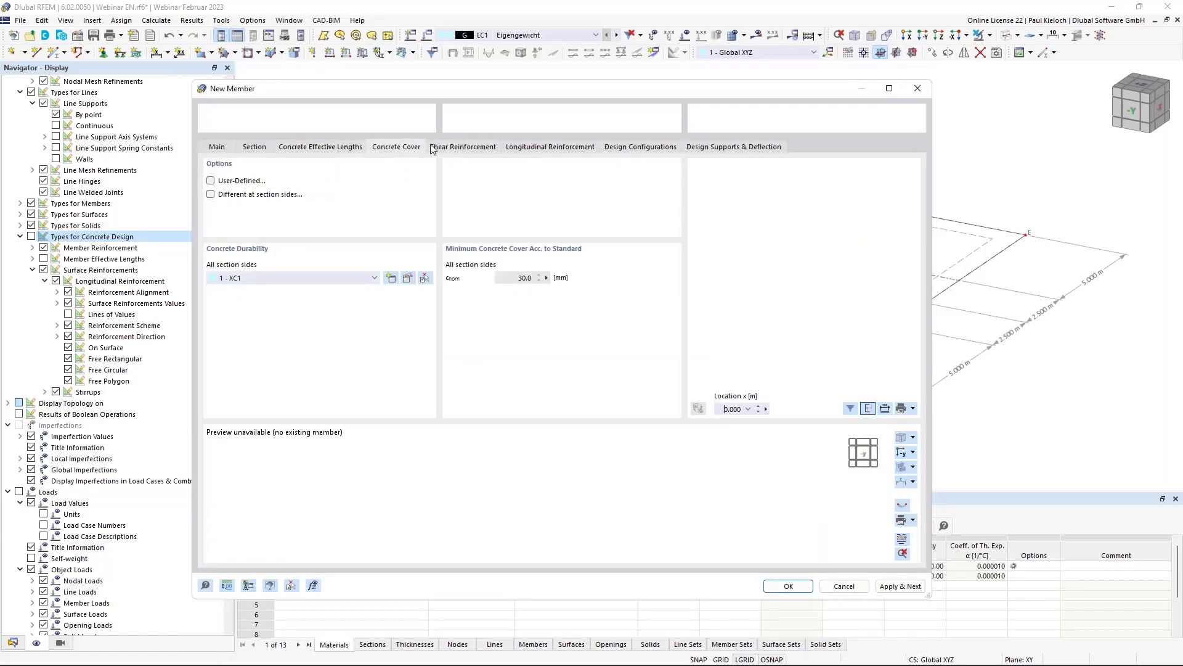
left_click(473, 147)
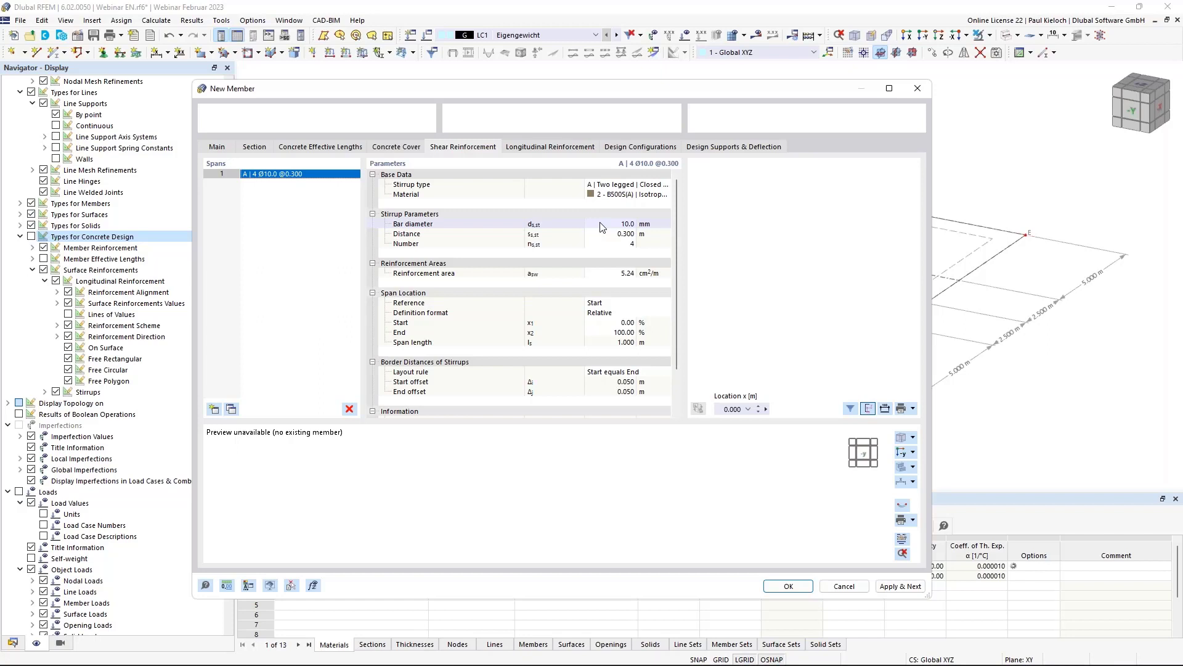
left_click(613, 233)
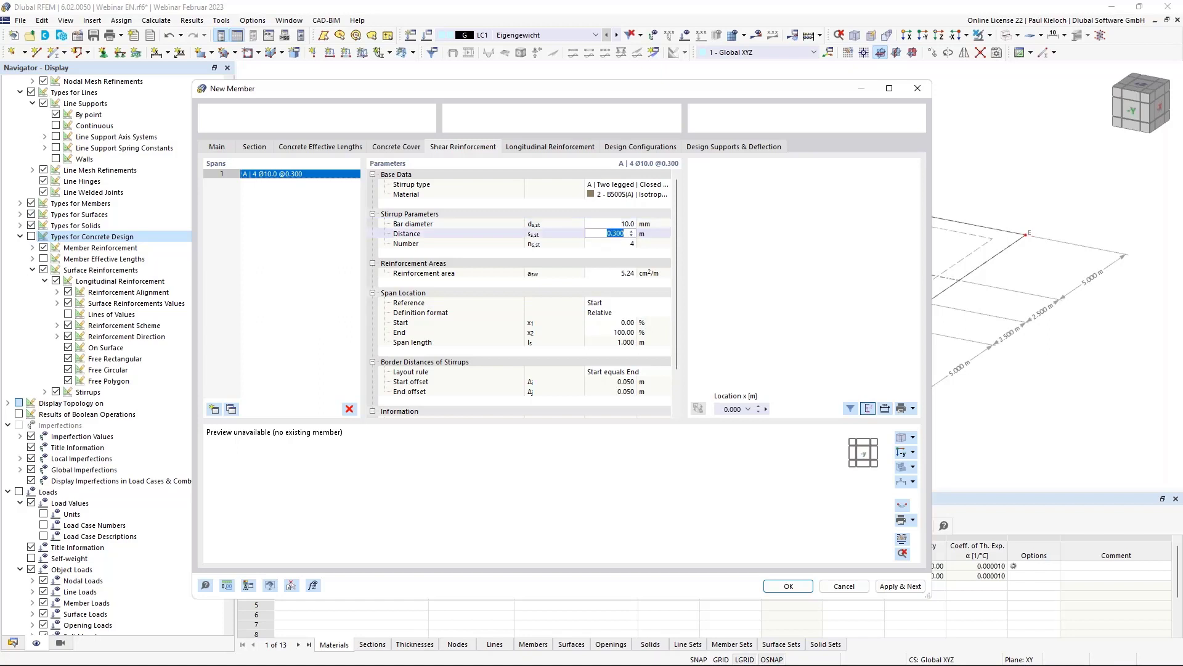
key("BackSpace")
key("Tab")
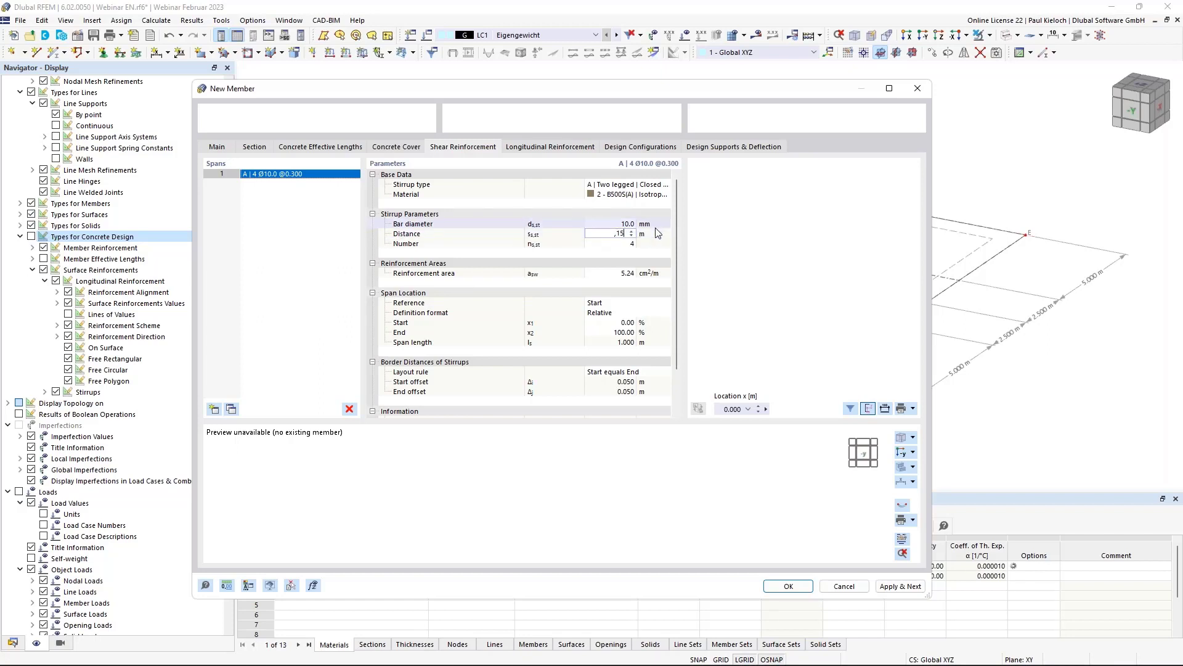
- Set the member's longitudinal reinforcement to type C, Uniformly surrounding, with a bar diameter of 14 mm
left_click(535, 147)
left_click(610, 185)
left_click(640, 186)
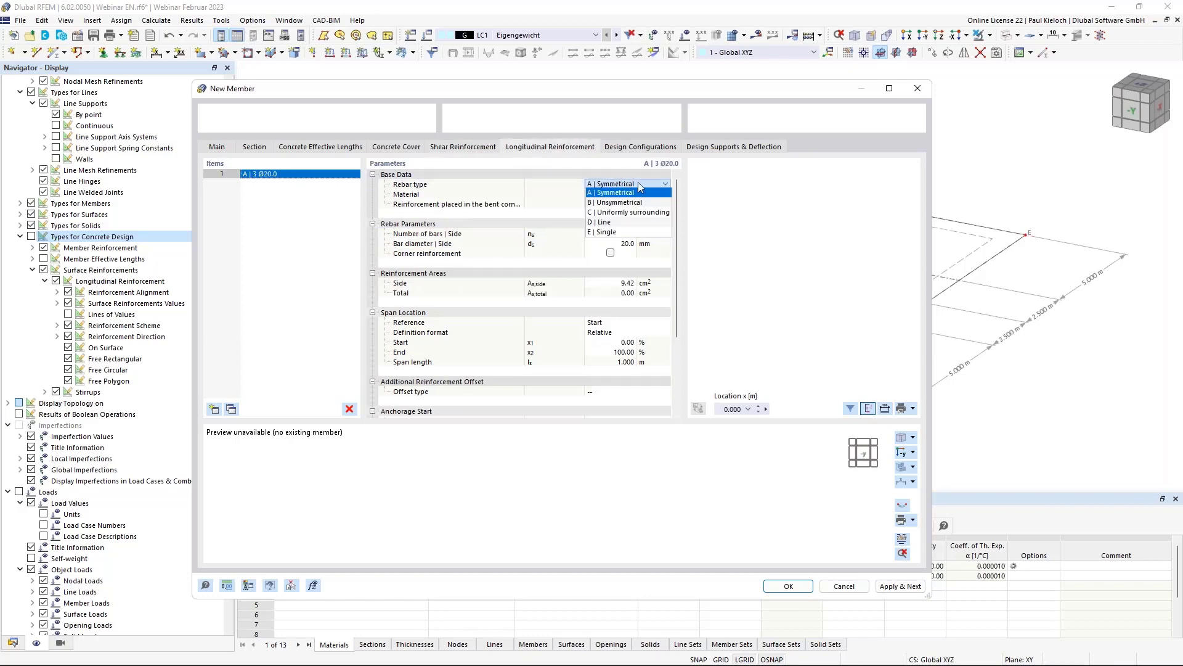
left_click(635, 212)
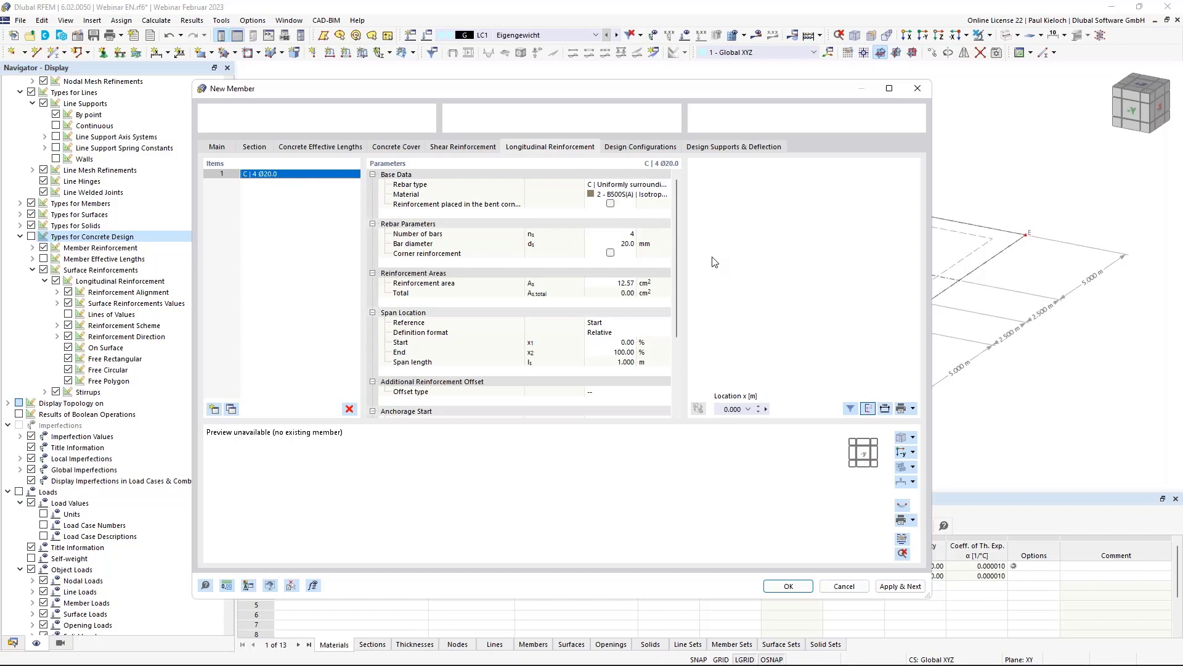
left_click(617, 243)
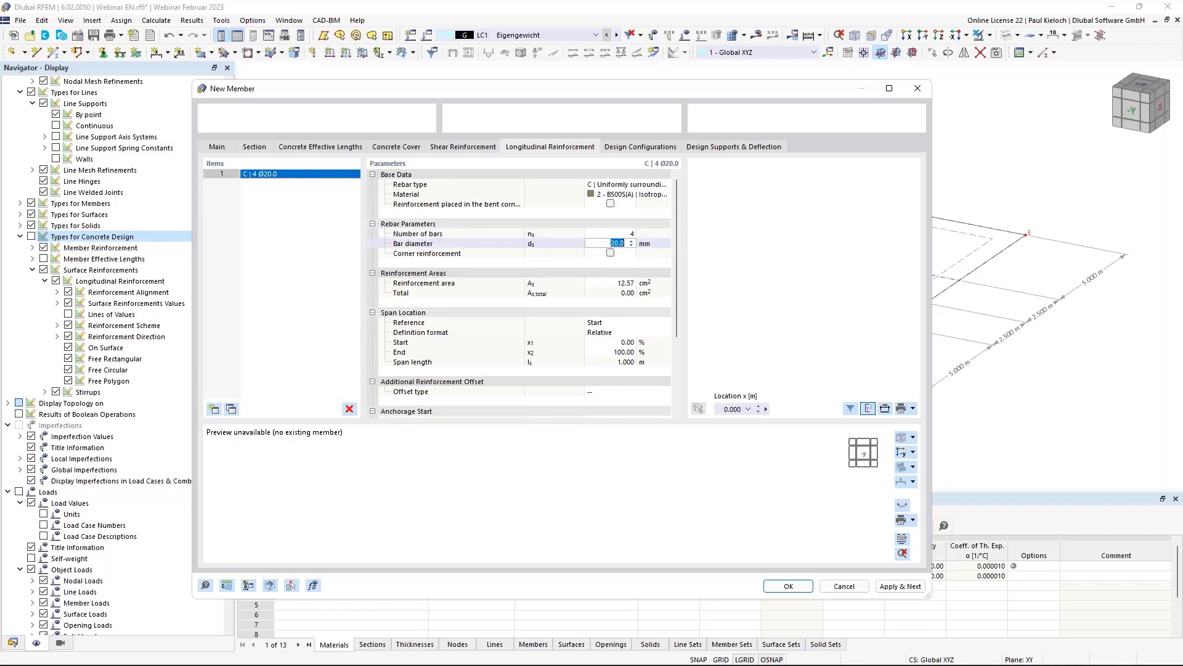
type("14")
left_click(656, 247)
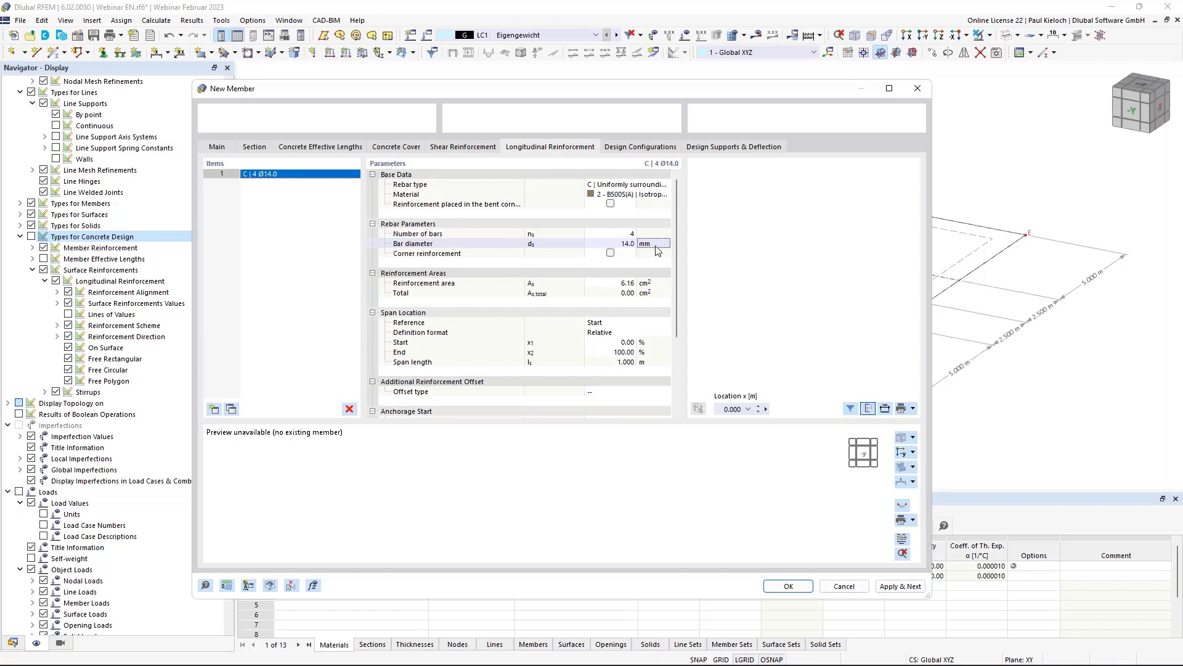
- Review the template member's design configurations and deflection settings, accept it, and copy the selected nodes to create the linked column members
left_click(659, 147)
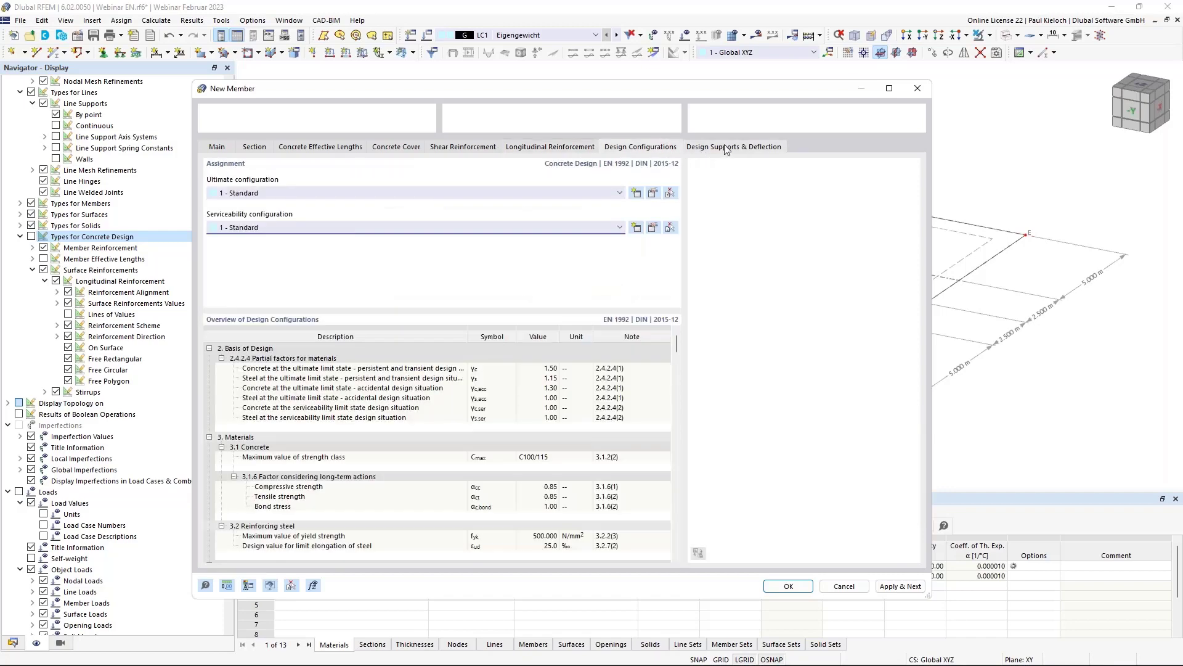
left_click(727, 148)
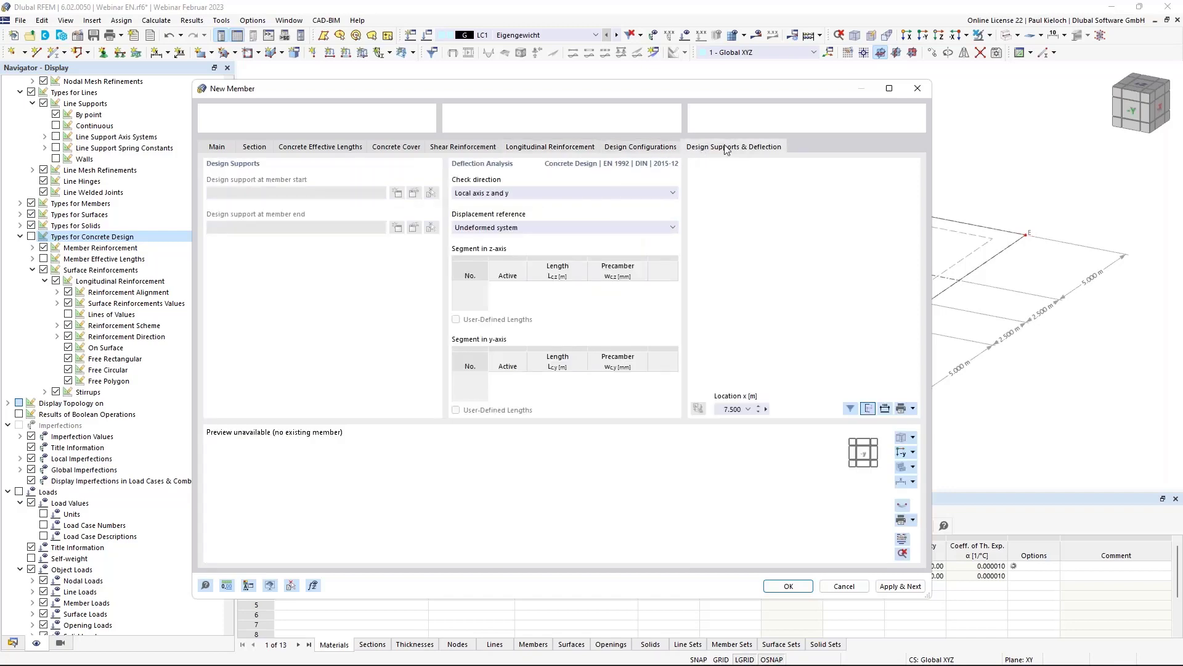
left_click(788, 586)
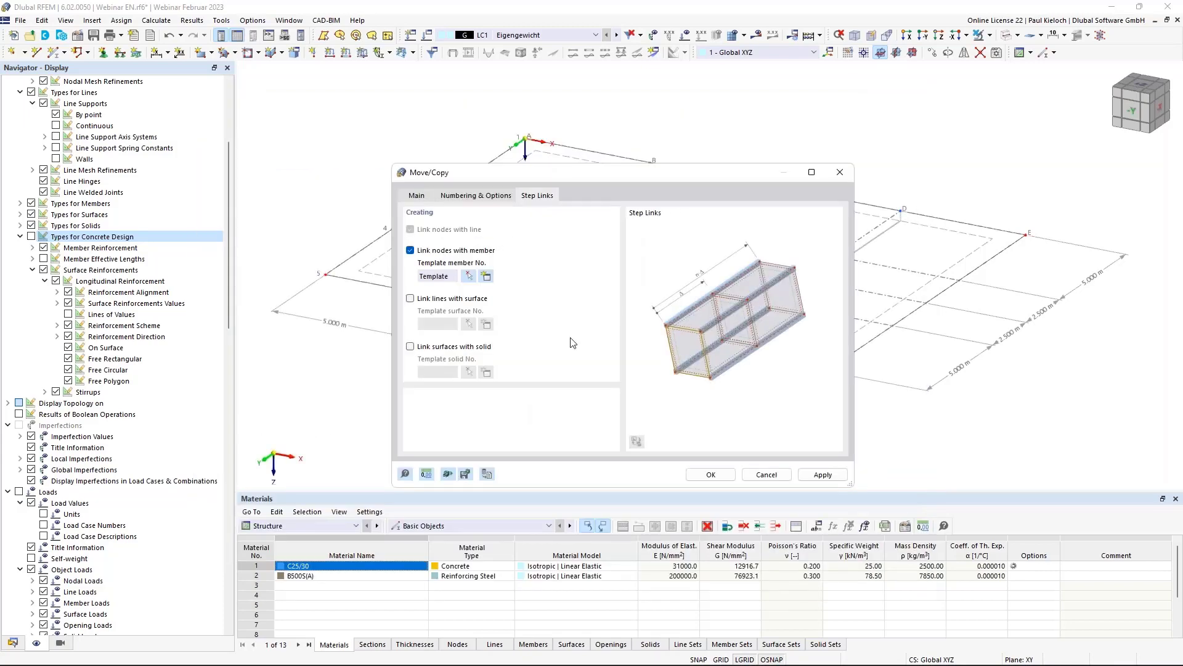
left_click(710, 475)
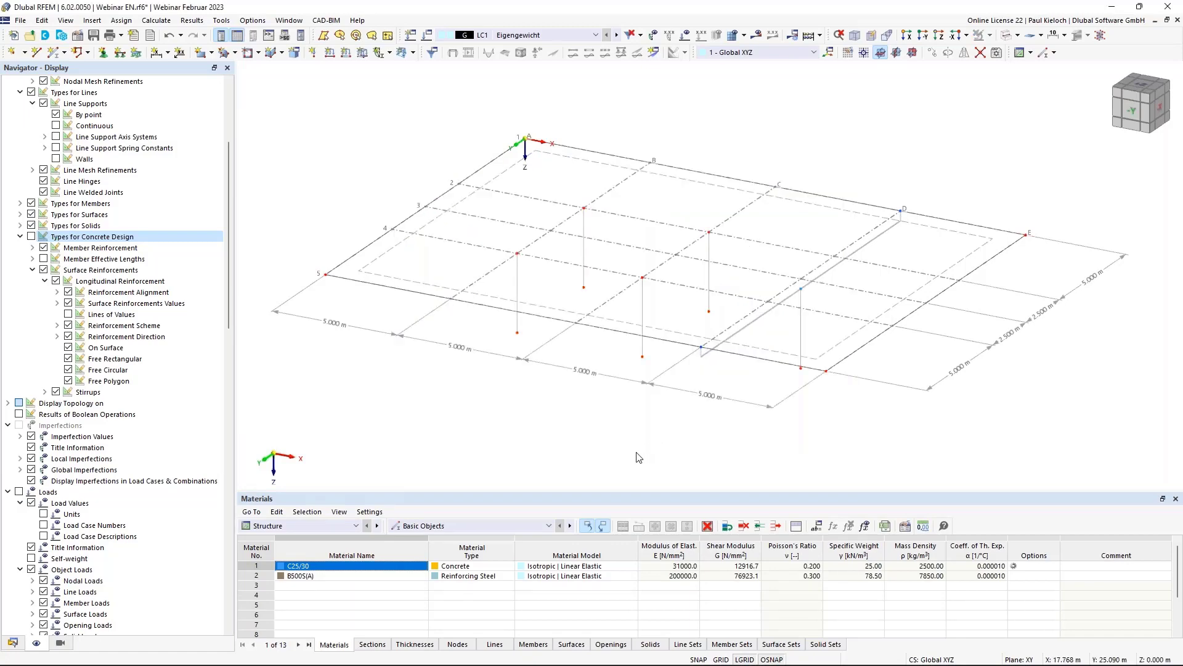
- Set the Z coordinate of the base node of the column under the downstand rib to 3 m
middle_click_drag(641, 456, 659, 430, "ctrl")
scroll(804, 274, "up", 3)
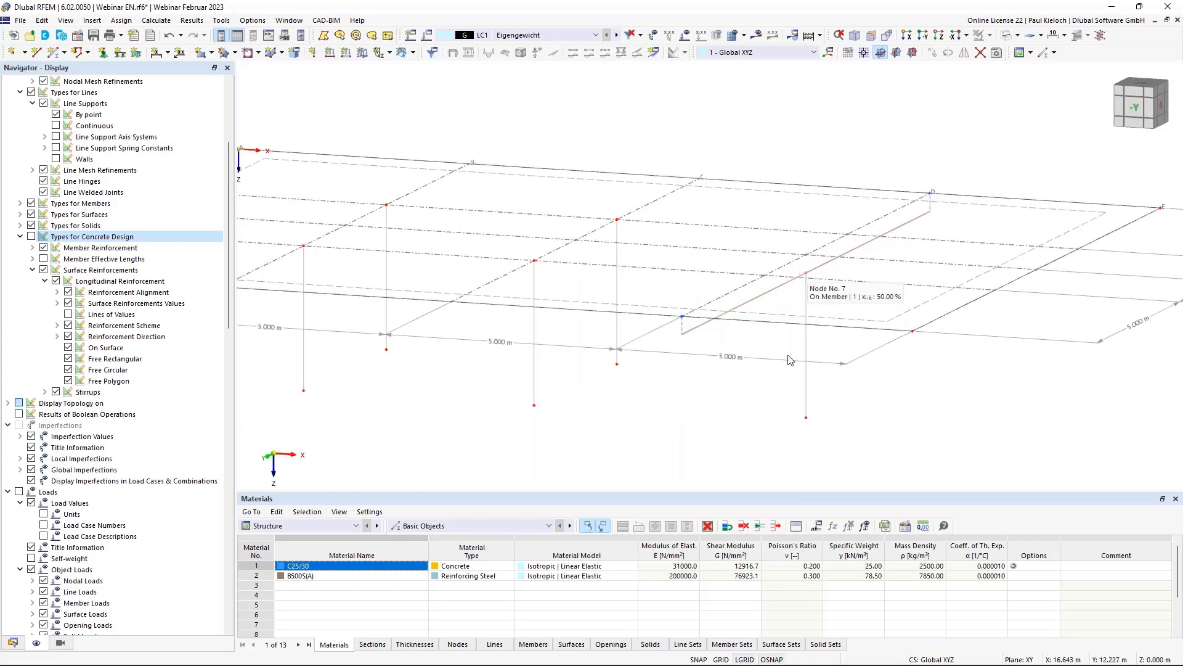
middle_click_drag(742, 394, 771, 376, "ctrl")
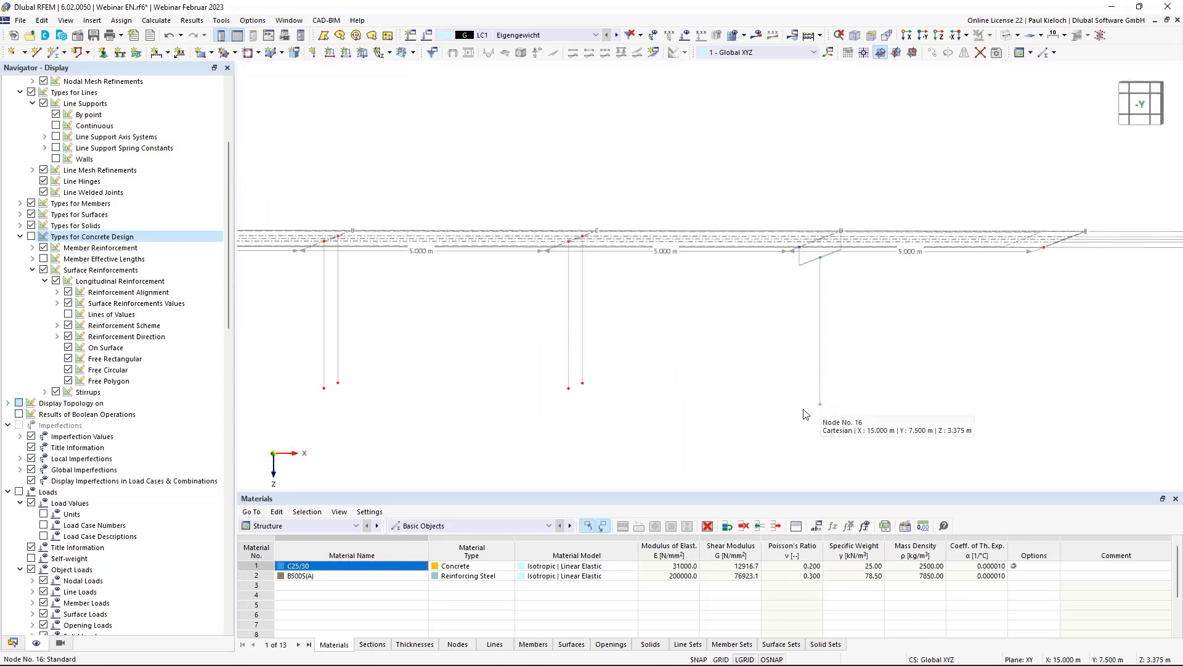
middle_click_drag(806, 411, 805, 411, "ctrl")
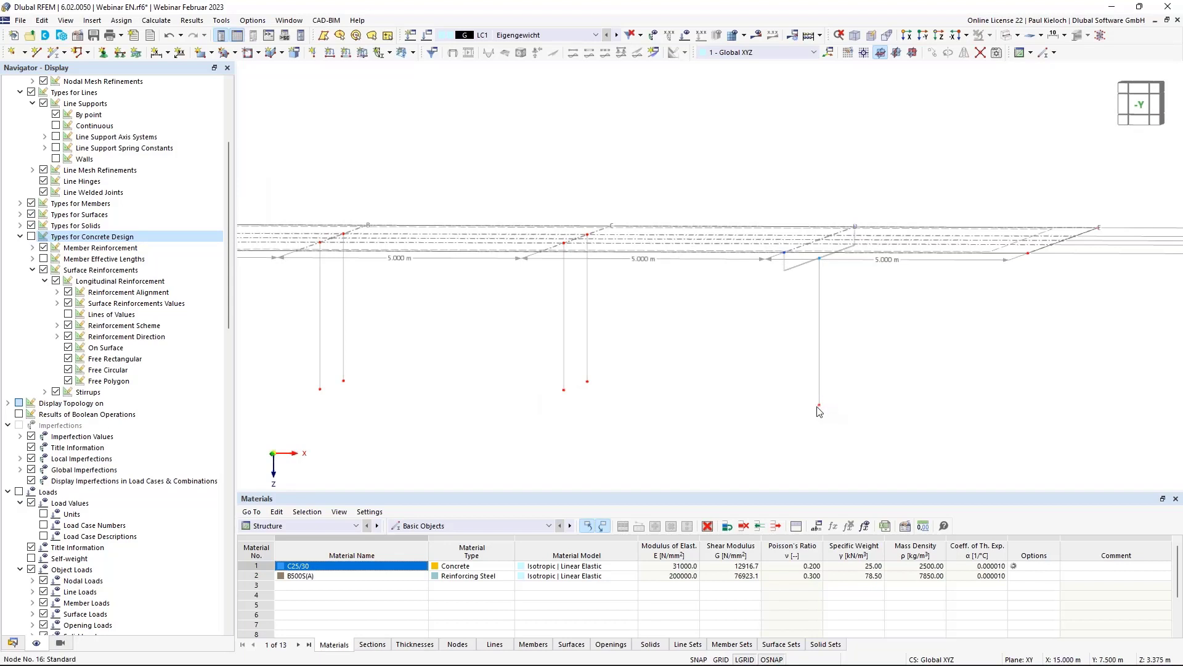
double_click(820, 407)
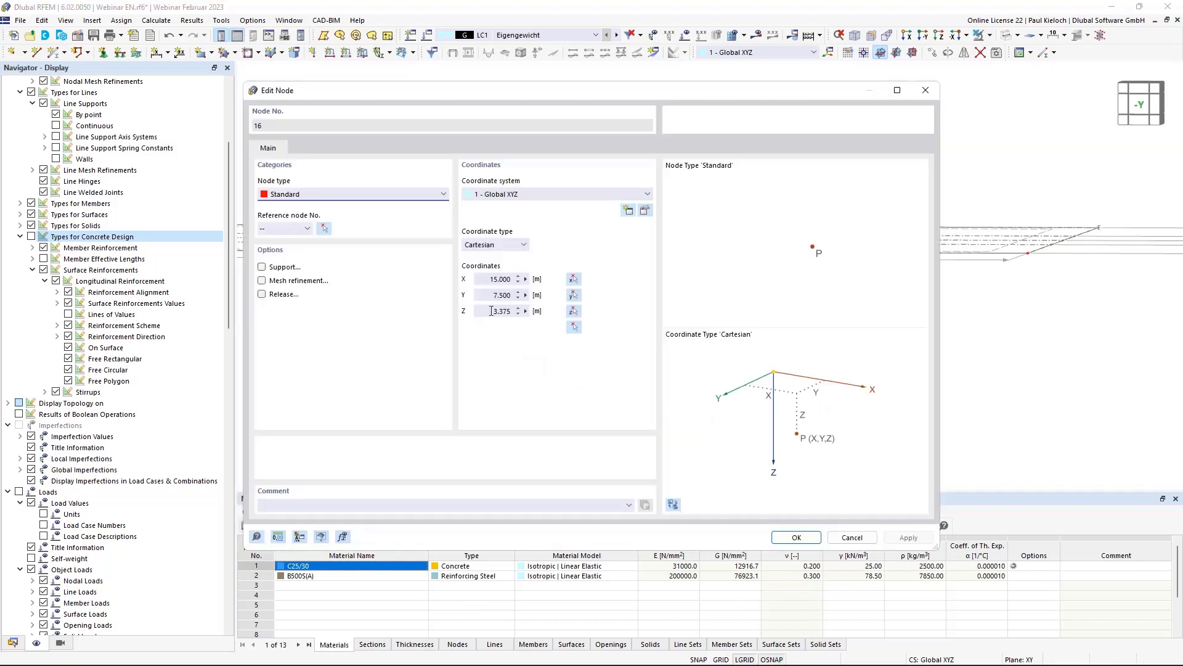
left_click(501, 310)
type("3")
key("Tab")
key("Return")
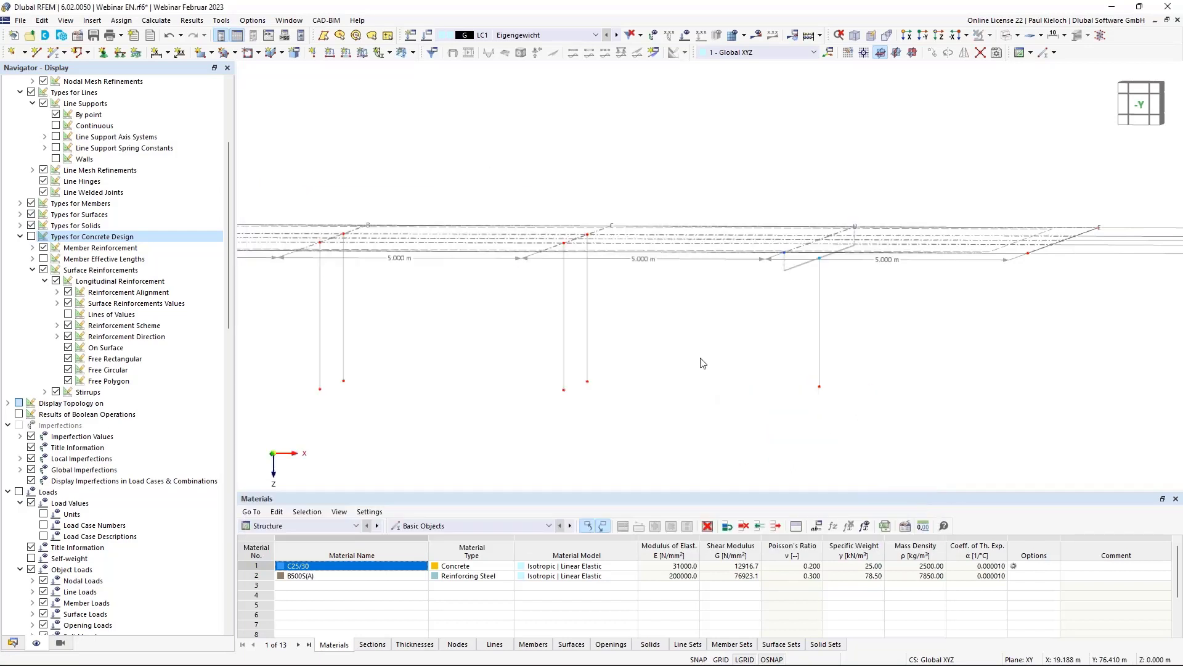
- Assign nodal support 1 - Gelenkig to the five column base nodes, additionally fixing its rotations about X and Y
middle_click_drag(704, 364, 762, 355)
left_click_drag(334, 373, 926, 445)
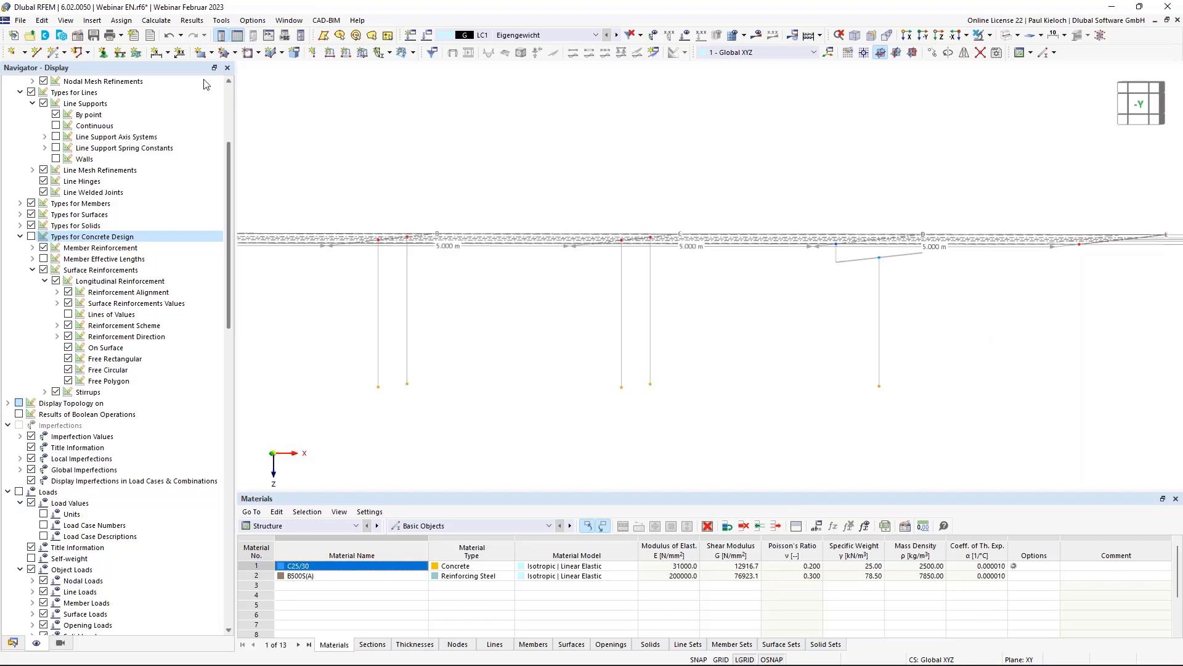
left_click(106, 55)
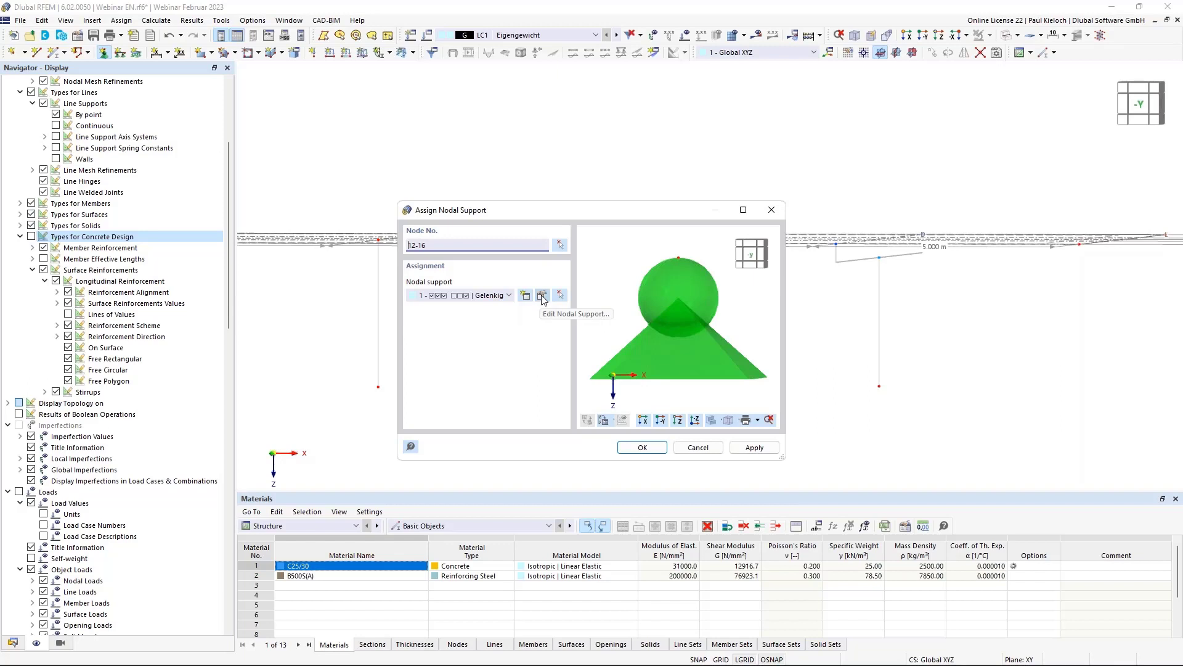
left_click(542, 296)
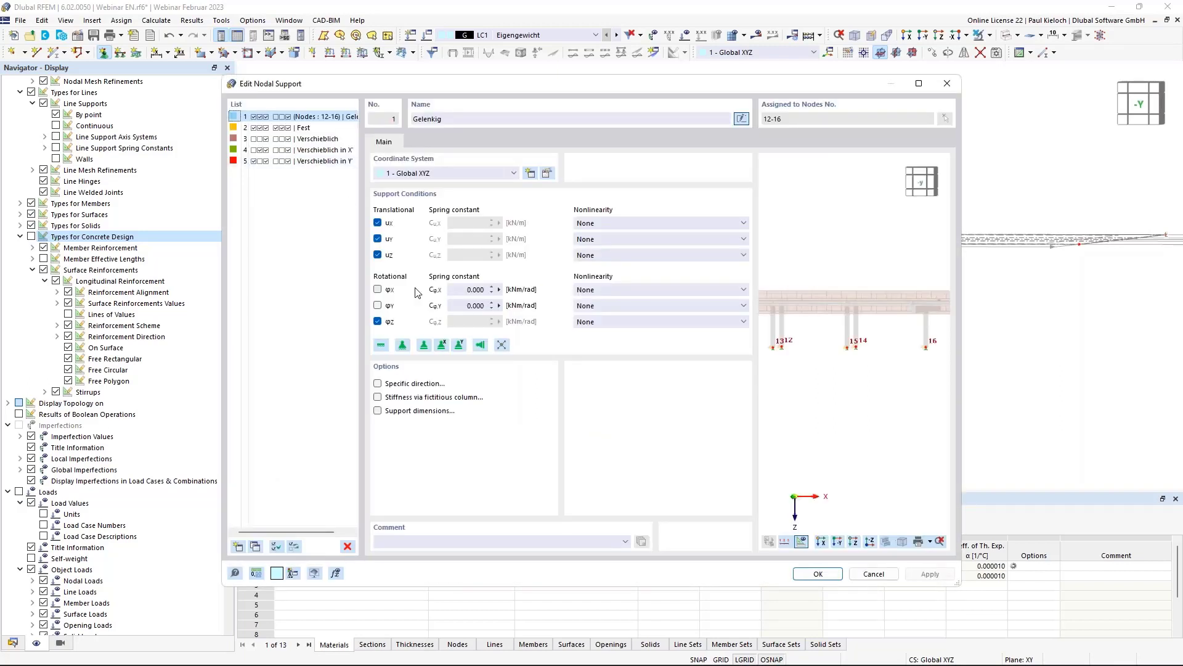
left_click(377, 305)
left_click(377, 289)
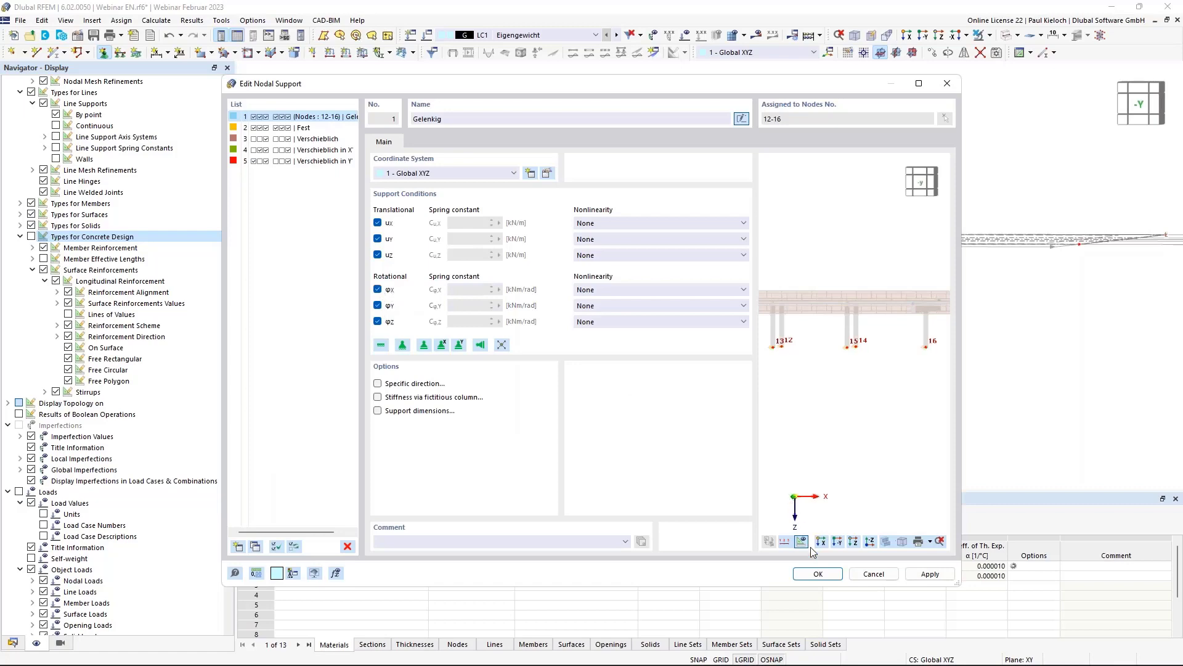
left_click(815, 574)
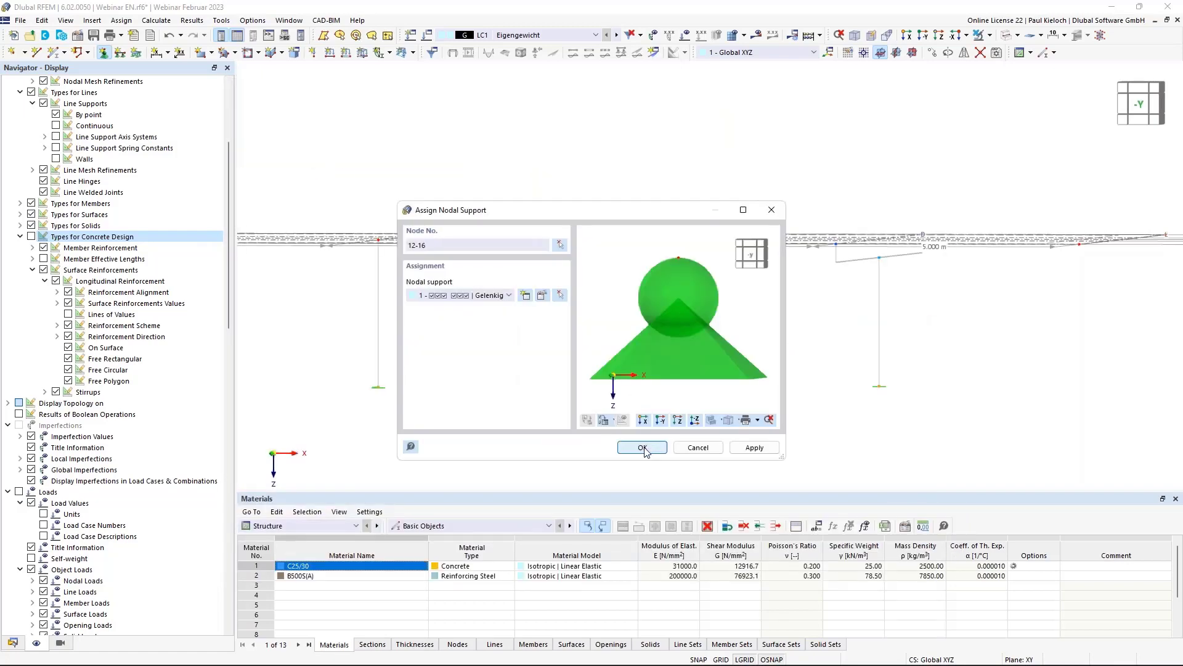
left_click(642, 448)
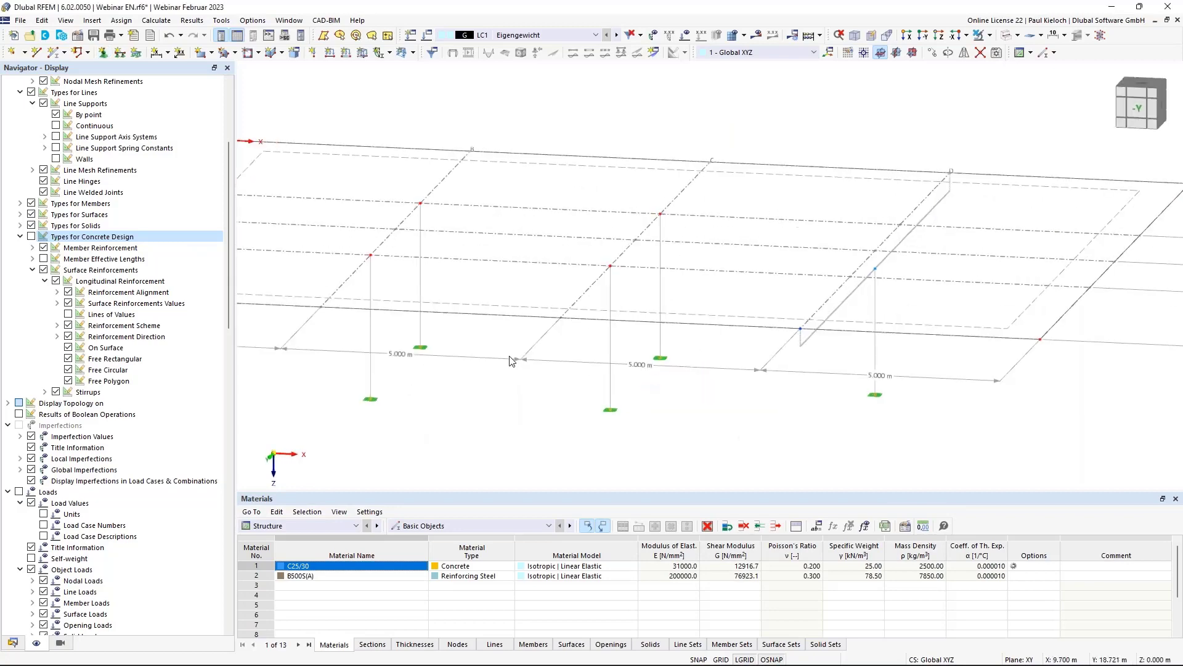
- Start a new line support for the slab's four boundary lines and set its coordinate system to Local xyz
scroll(509, 361, "down", 2)
mouse_move(619, 253)
middle_mouse_down("ctrl")
mouse_move(599, 279)
mouse_move(628, 258)
middle_mouse_up("ctrl")
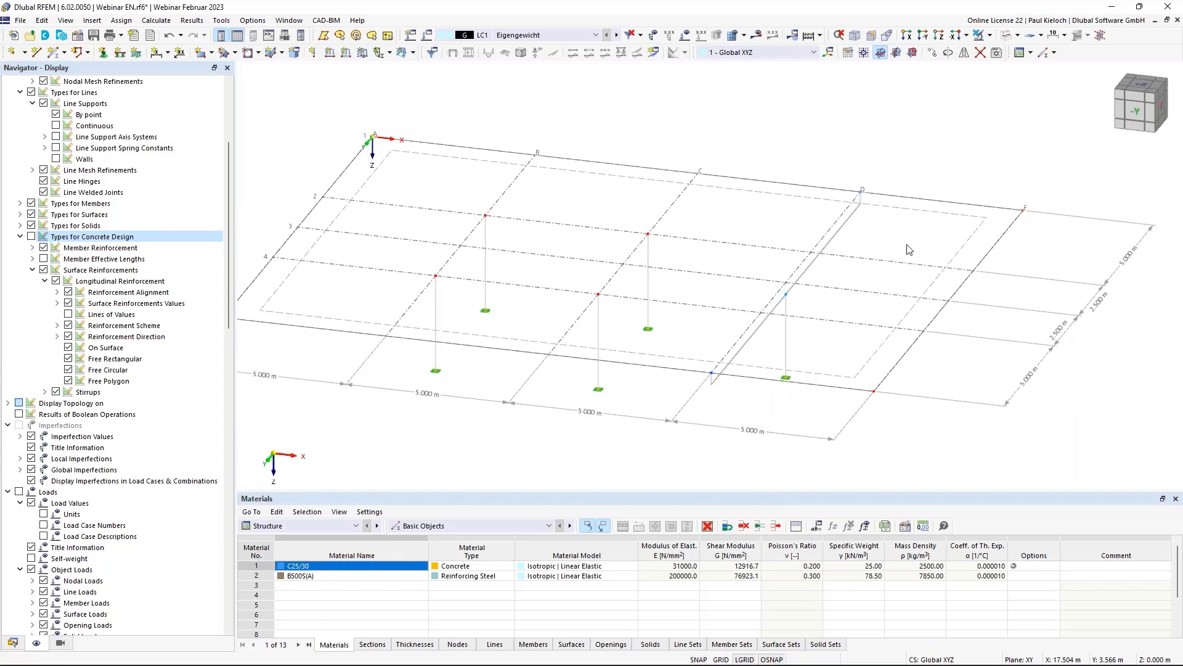
middle_click_drag(909, 249, 974, 259, "ctrl")
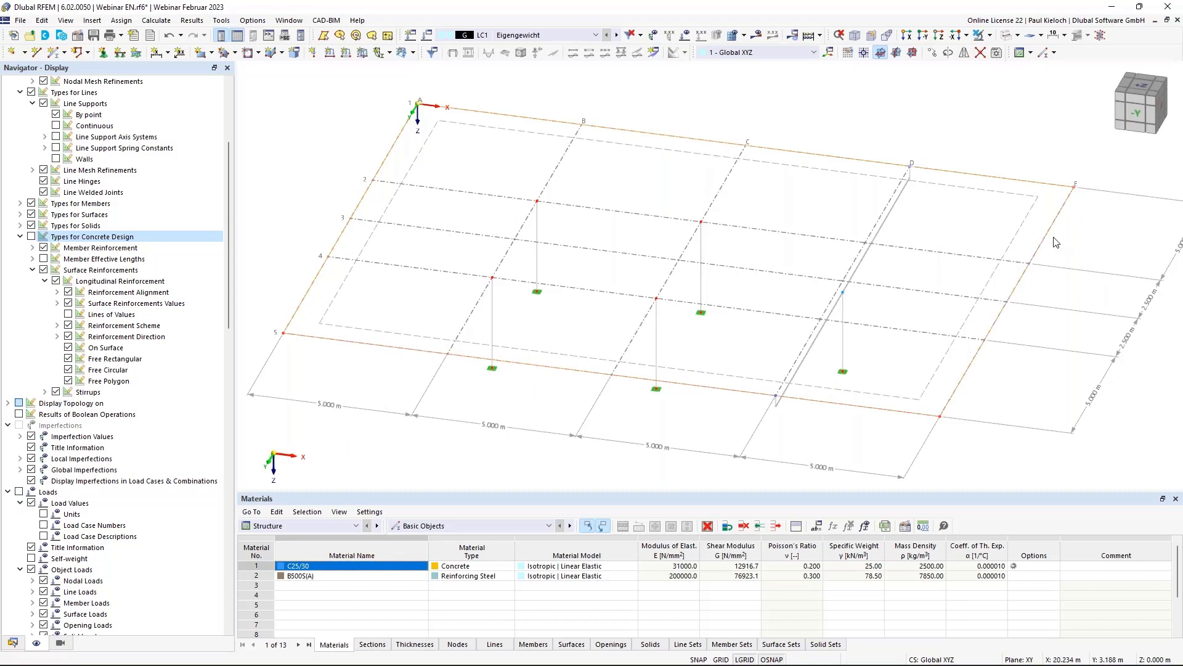
double_click(813, 285)
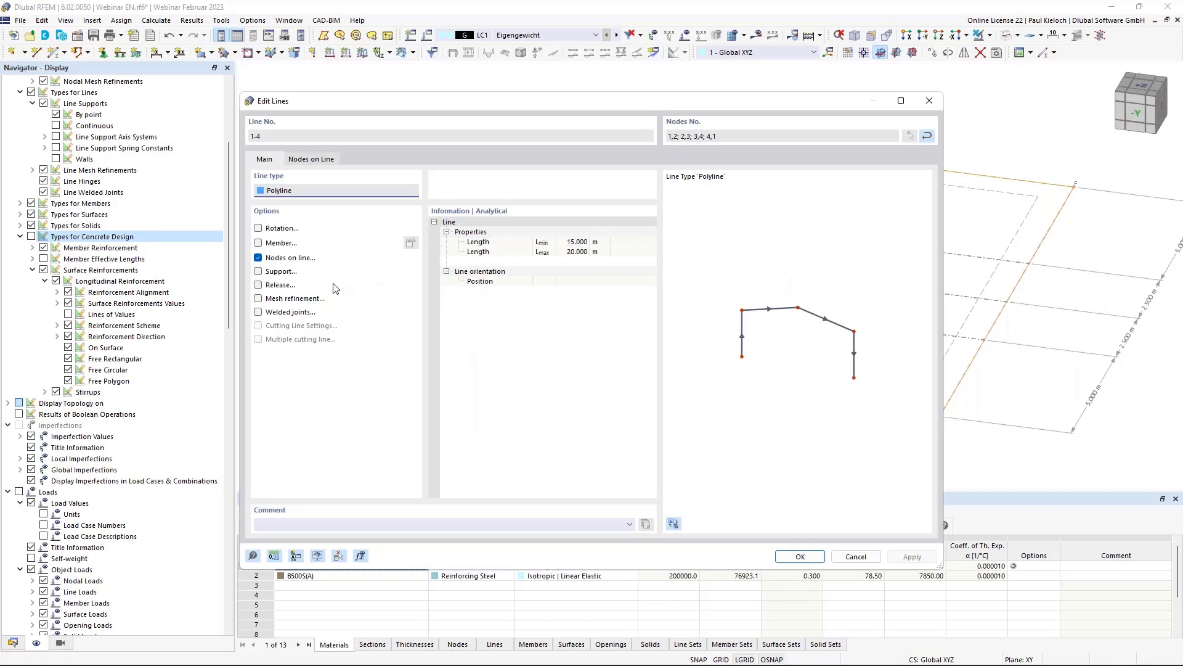
left_click(258, 271)
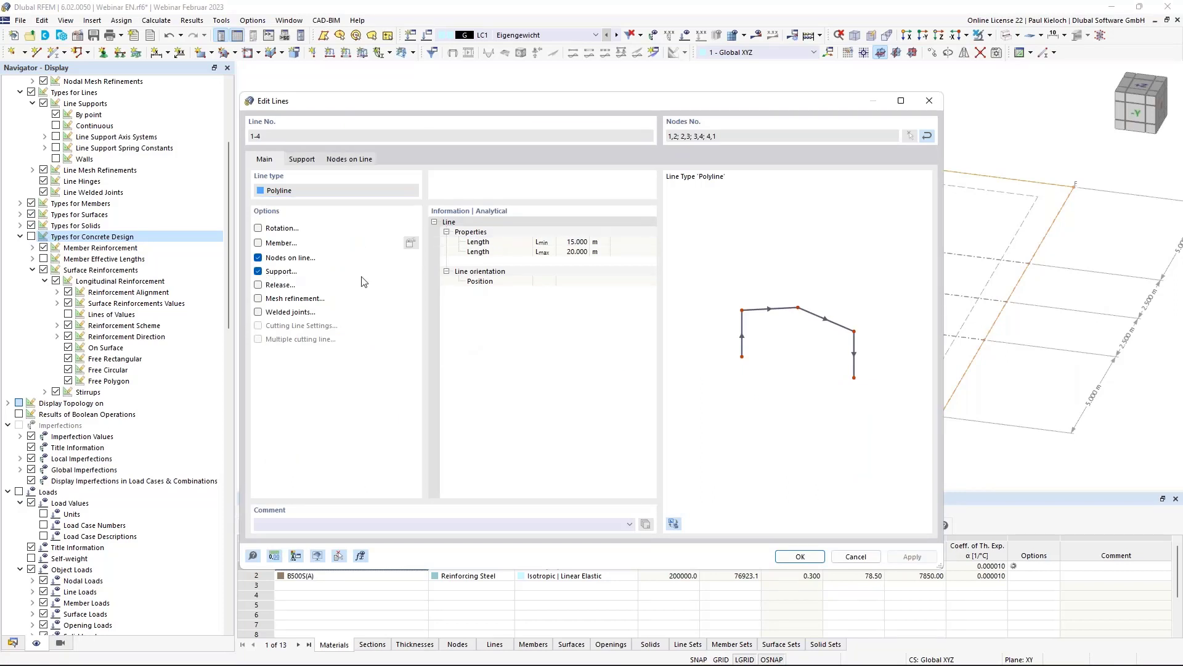
left_click(304, 159)
left_click(612, 205)
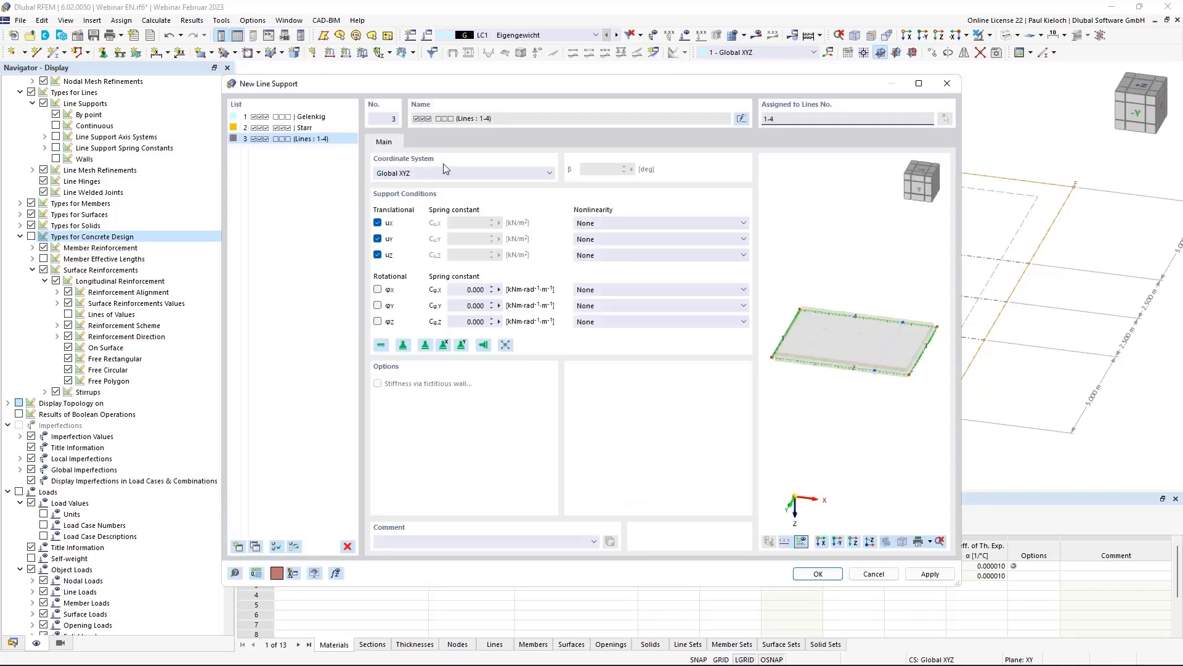
left_click(402, 175)
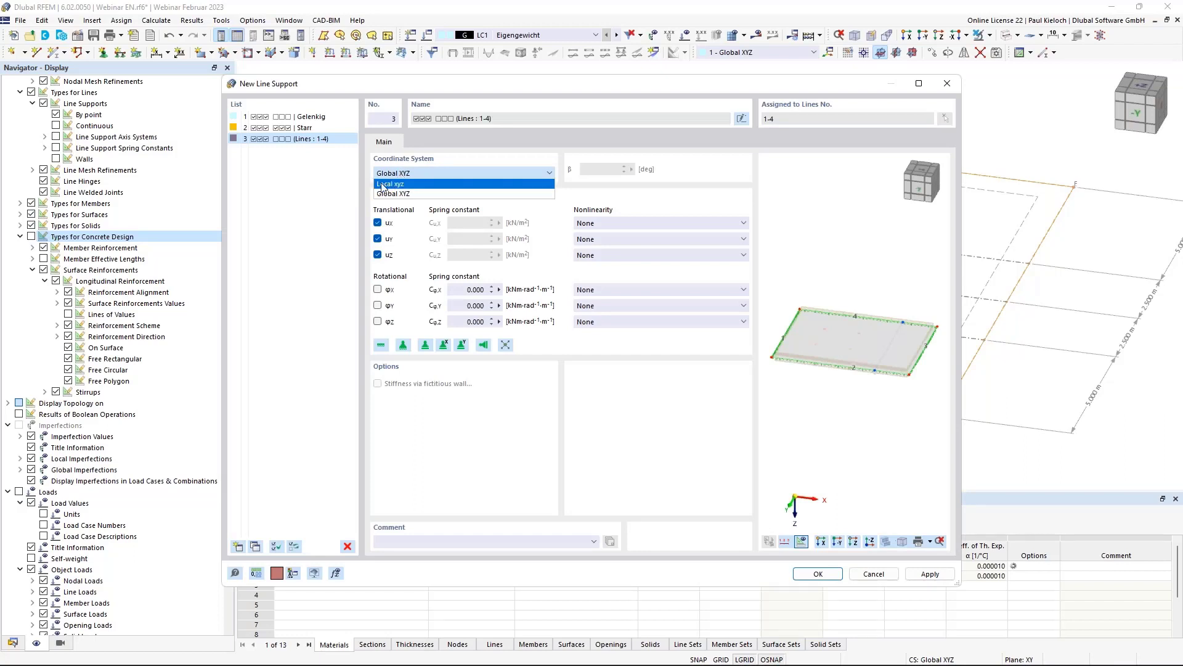
left_click(384, 184)
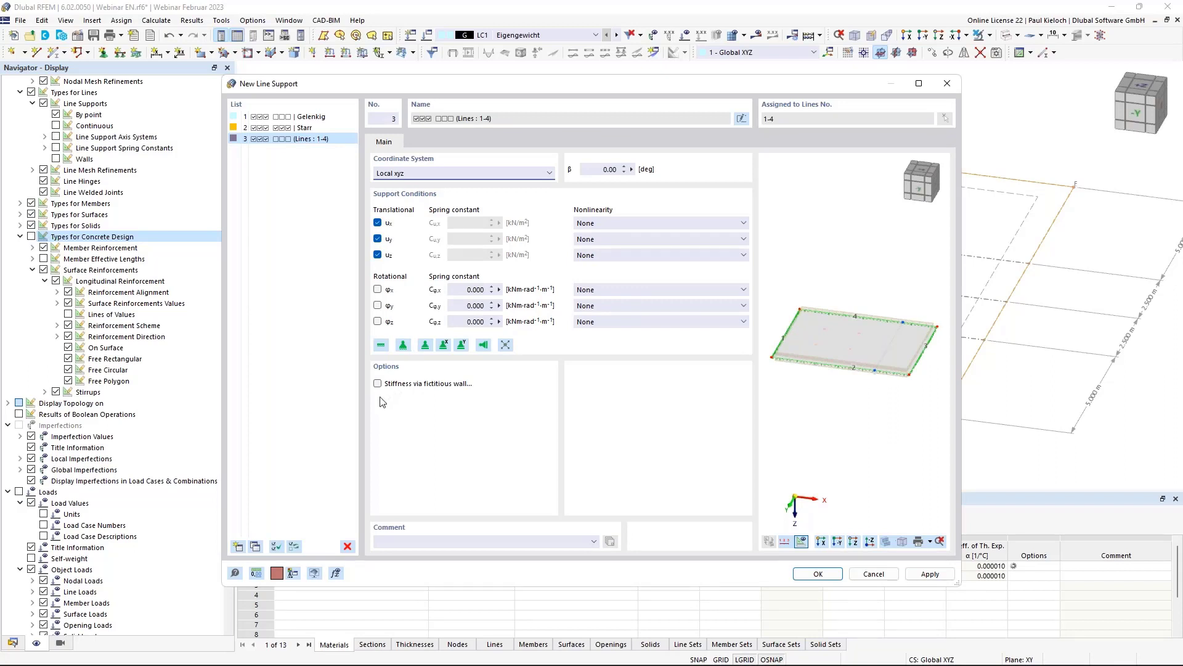
- Define the line support's stiffness via a fictitious wall 0.25 m wide and 3 m high in C25/30, and apply it to the boundary lines
left_click(465, 385)
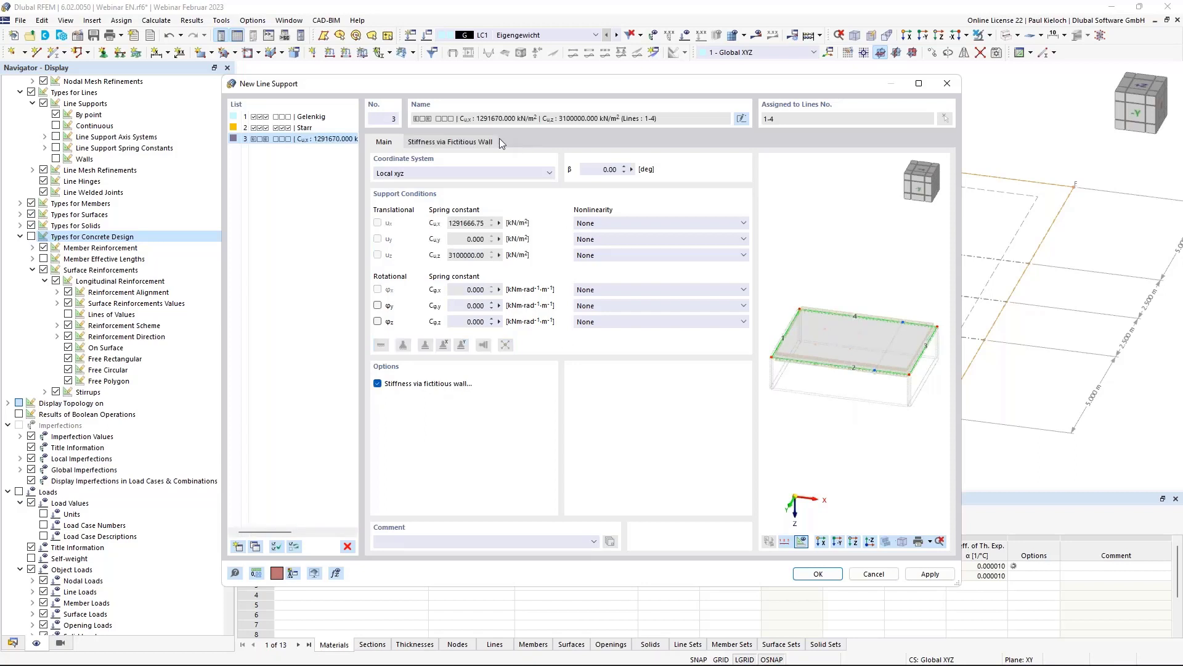
left_click(490, 141)
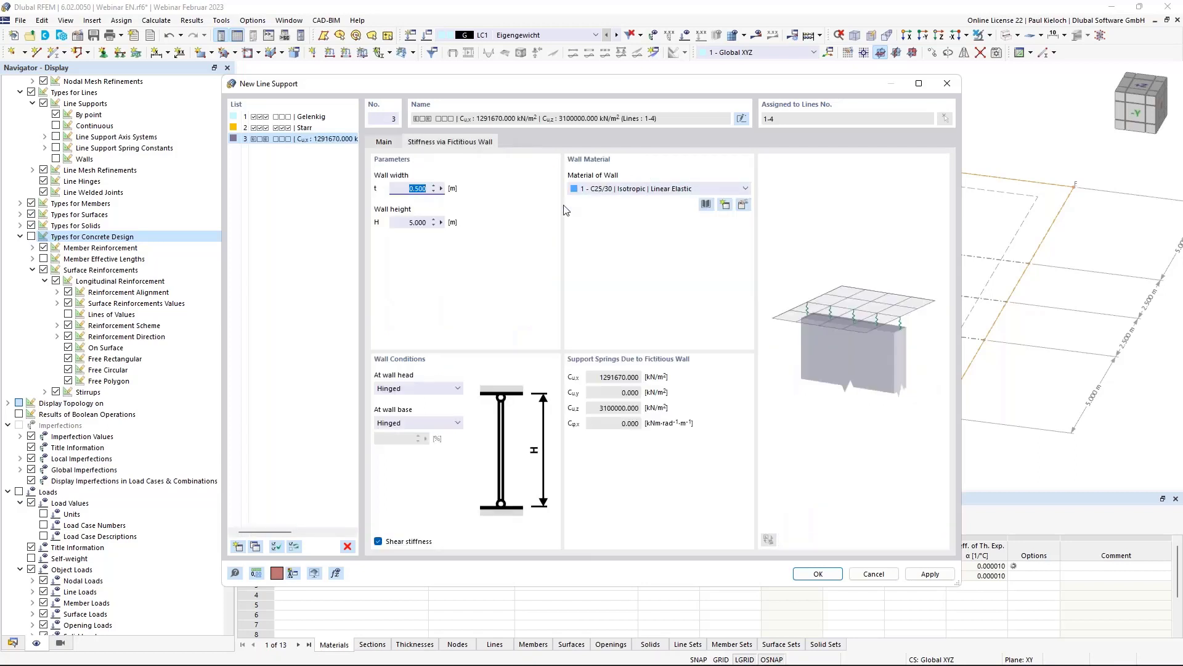
key("BackSpace")
type(",25")
left_click(398, 222)
type("3")
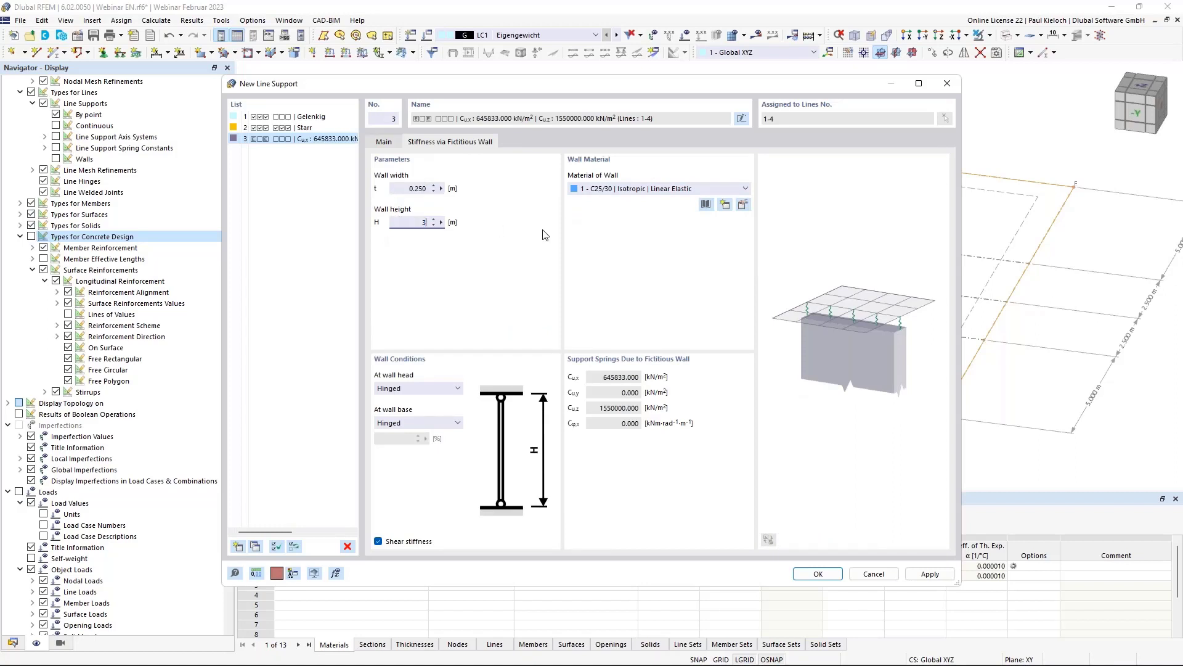
key("Tab")
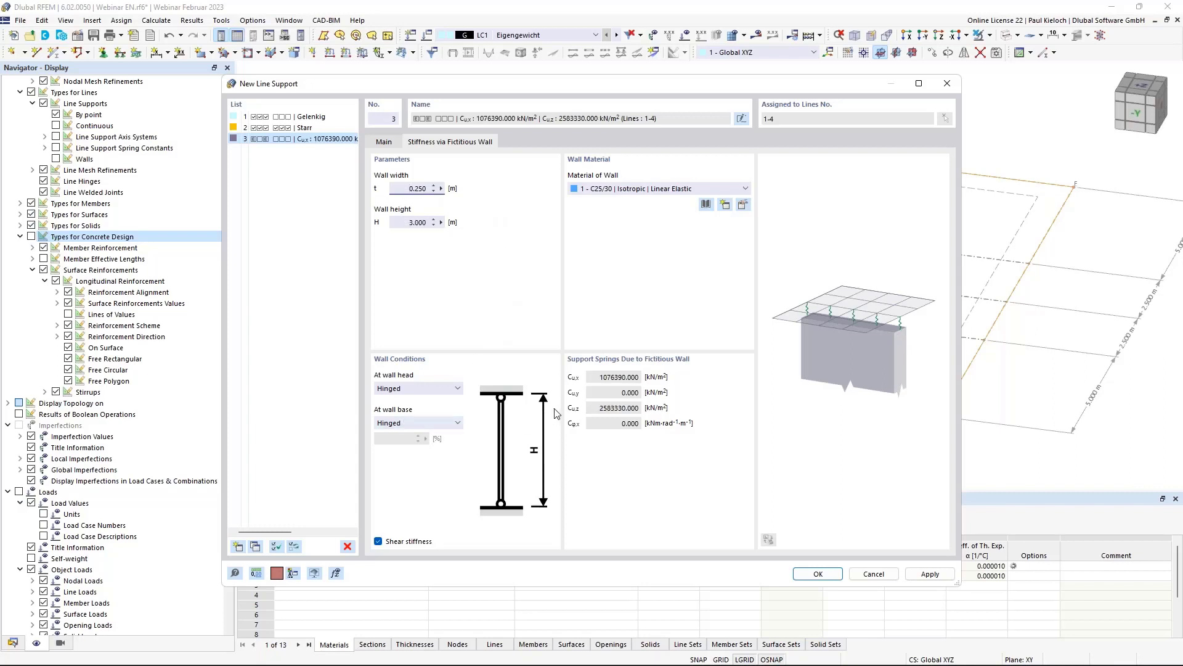
left_click(818, 574)
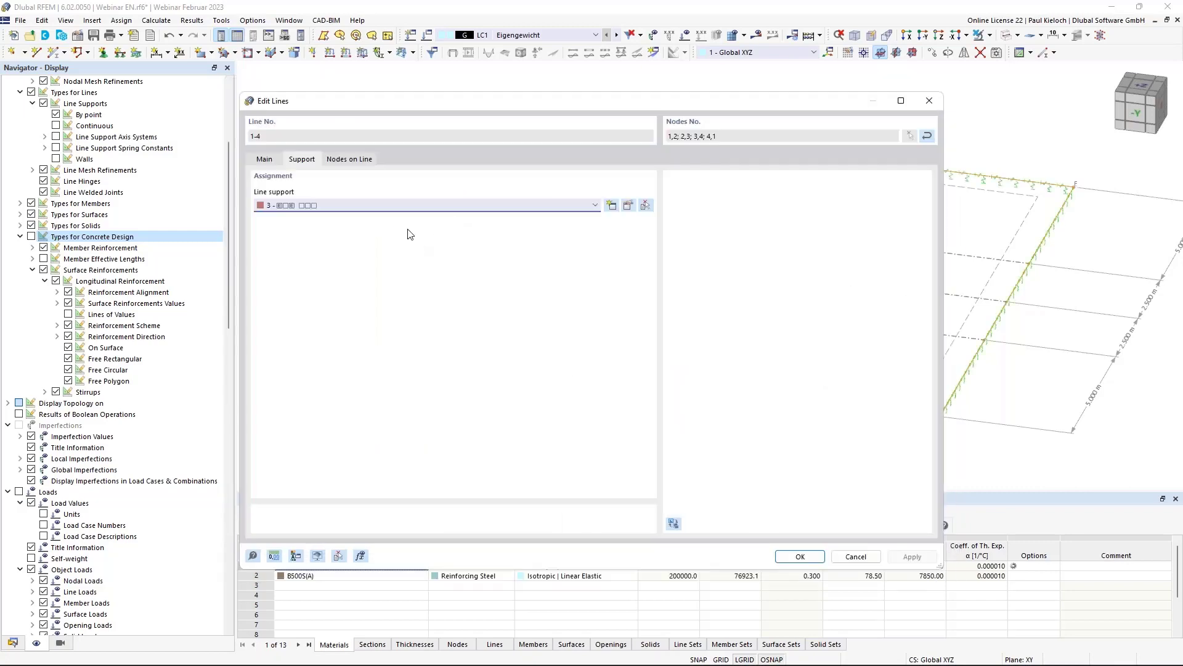
left_click(800, 556)
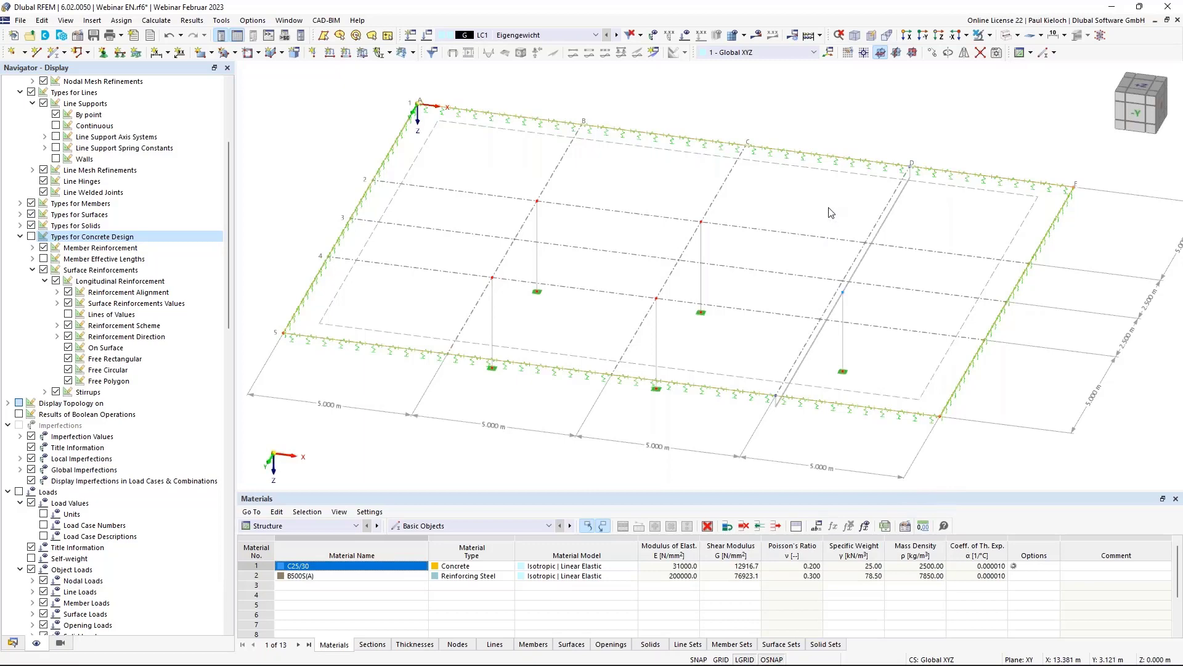
- Turn on the display of the line supports' walls around the slab edges
middle_click_drag(827, 208, 799, 199, "ctrl")
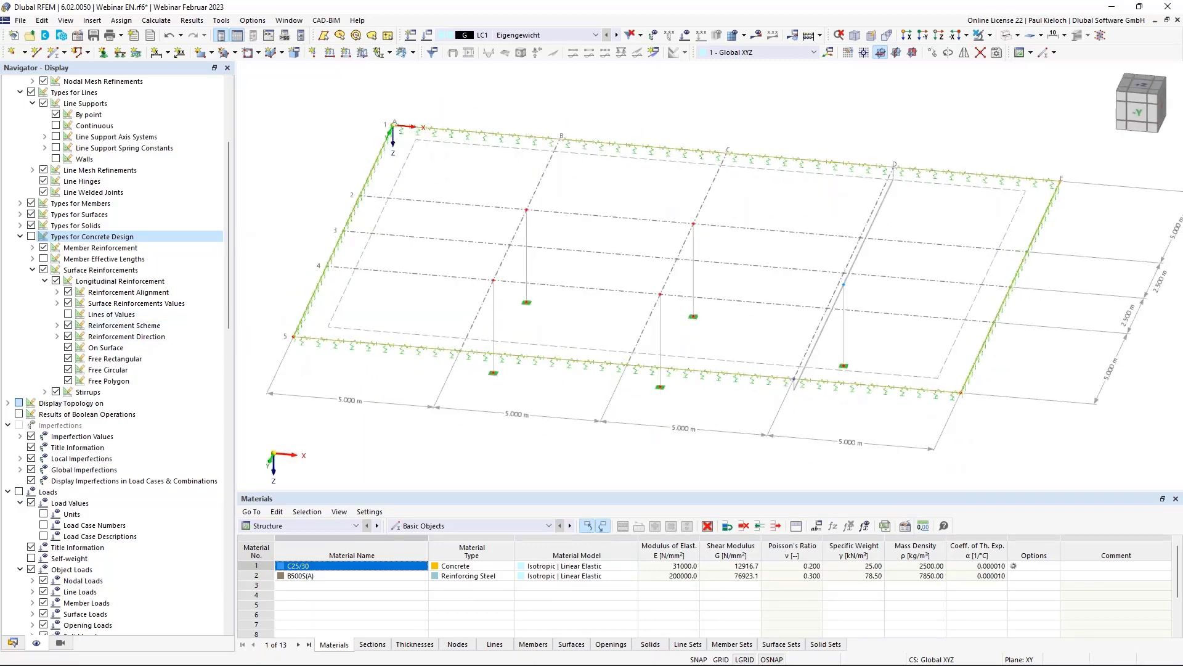
scroll(230, 236, "up", 5)
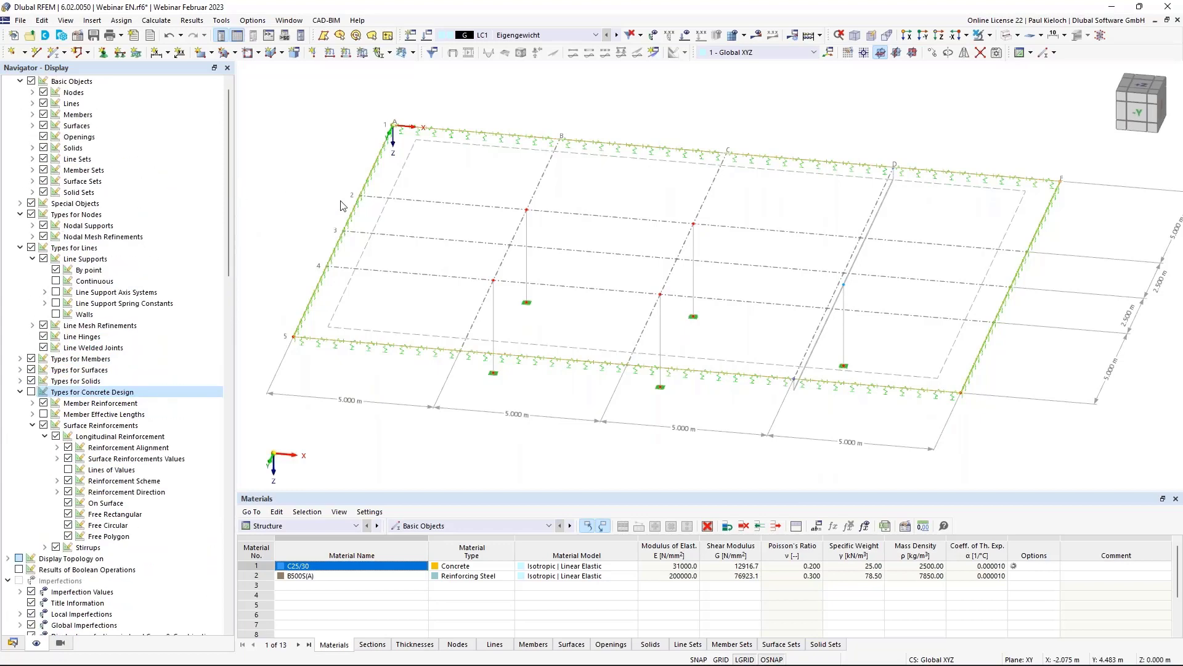
middle_click_drag(420, 228, 427, 242, "ctrl")
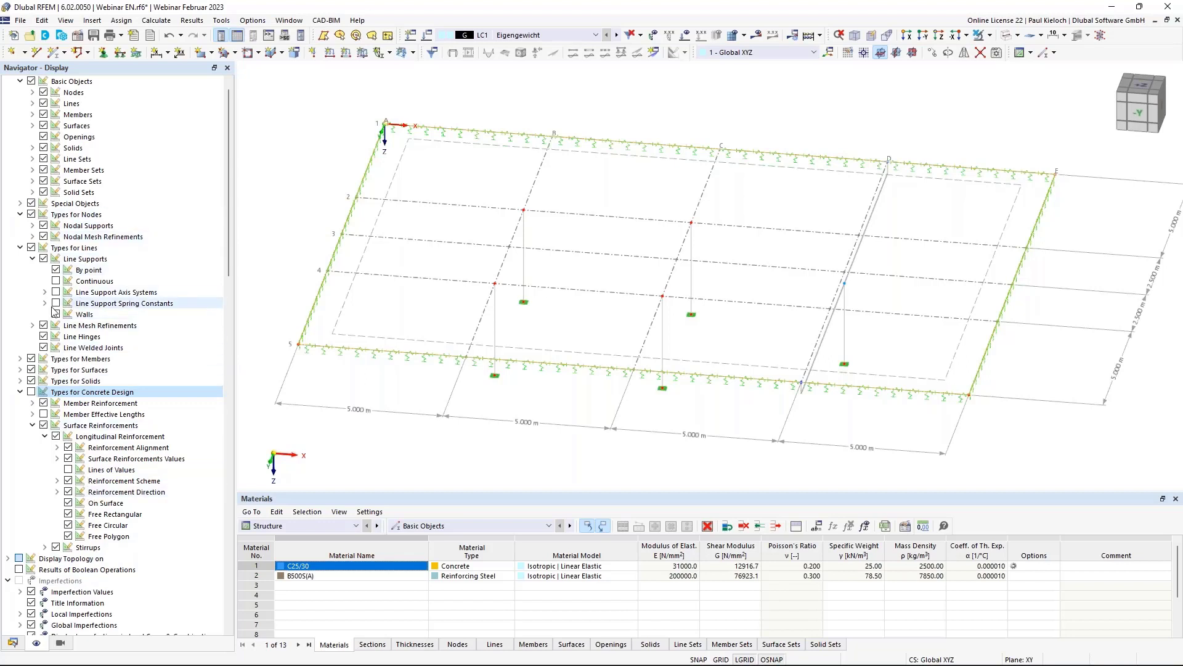
left_click(69, 259)
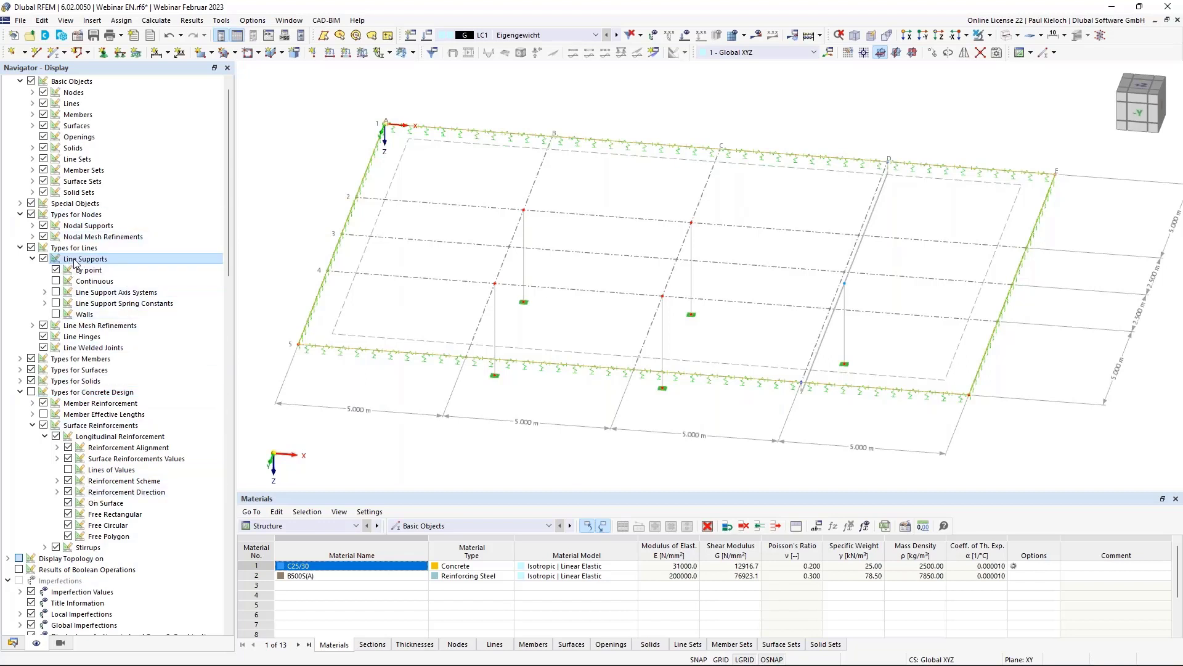
left_click(56, 315)
middle_click_drag(640, 373, 630, 253)
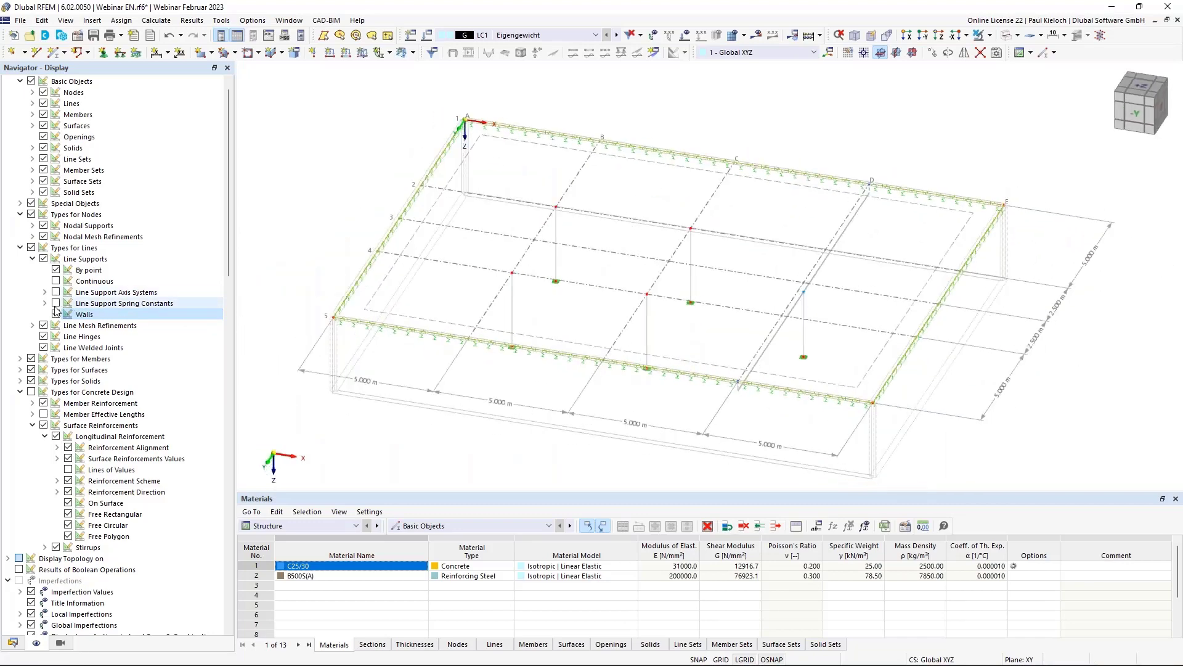
middle_click_drag(339, 269, 377, 259, "ctrl")
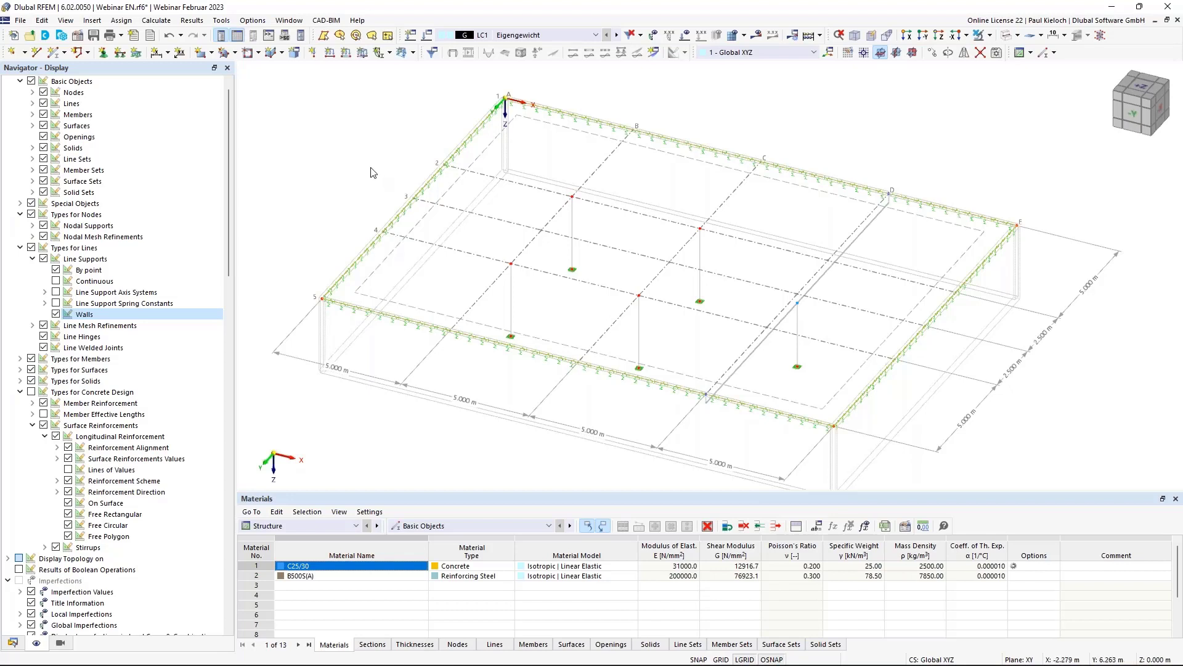
middle_click_drag(878, 265, 850, 237, "ctrl")
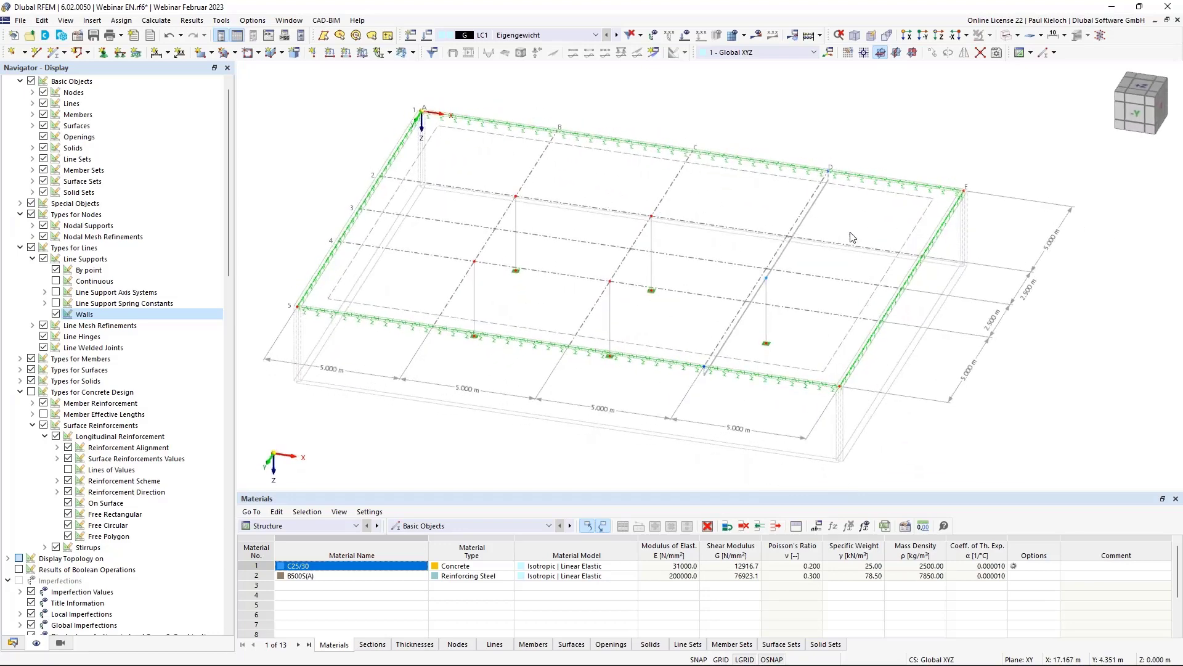
- Open the rib member's flange dimensions for editing and end the first segment at 42.5 % of the member length
double_click(811, 213)
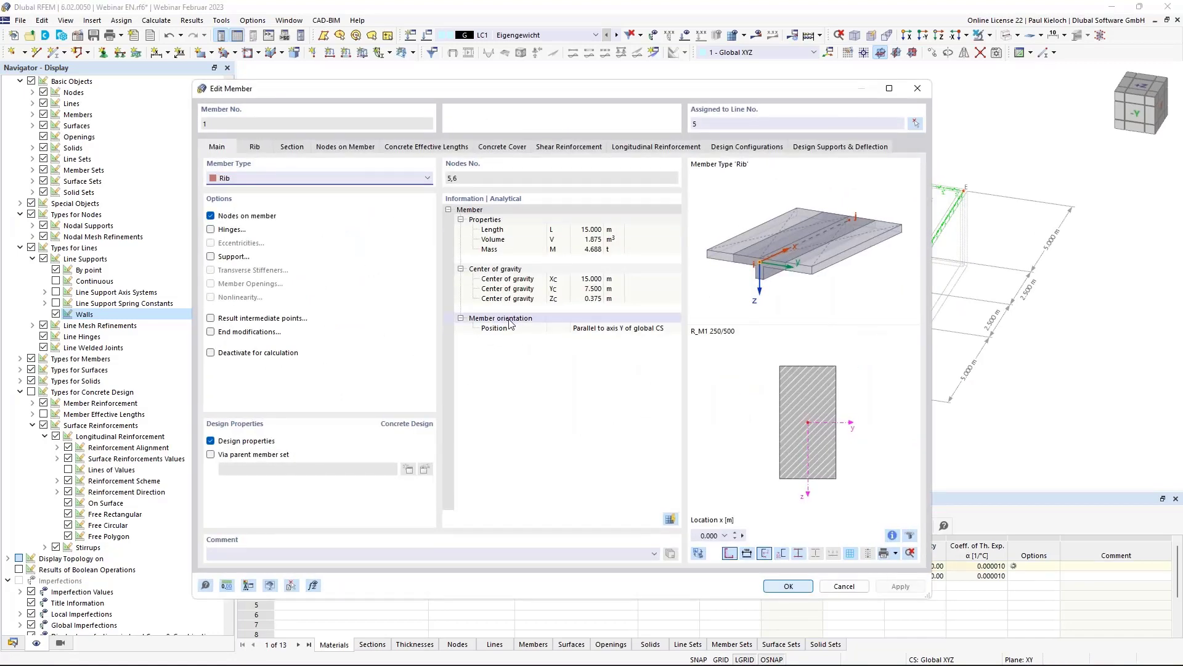
left_click(255, 147)
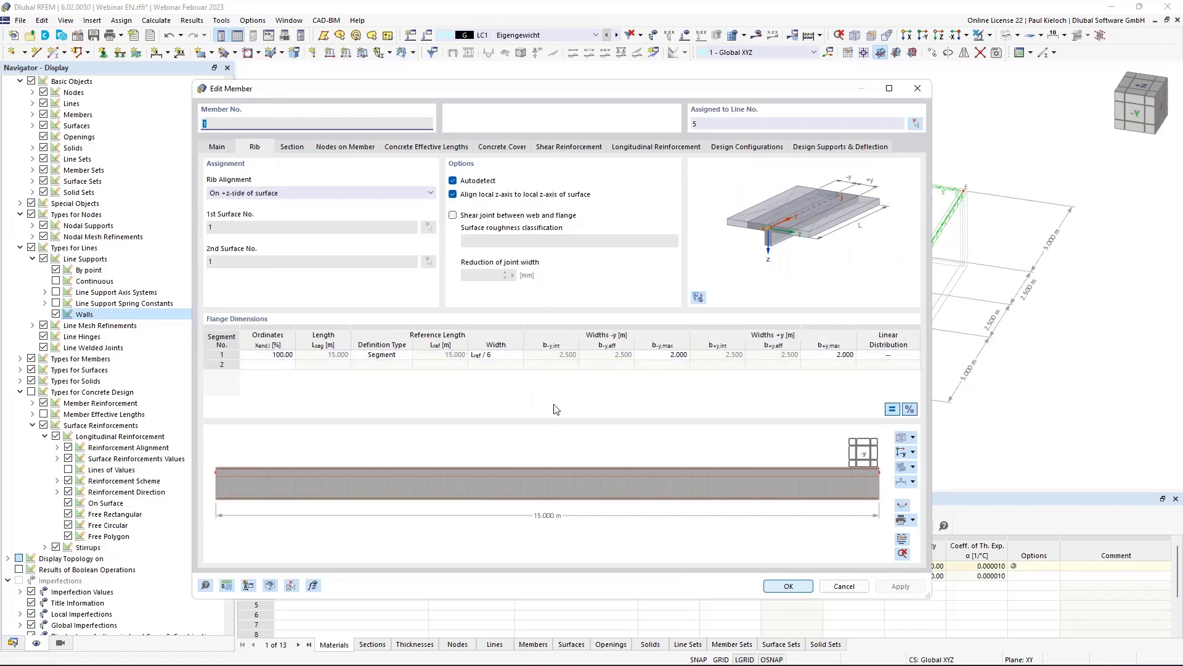
middle_click_drag(568, 451, 573, 465, "ctrl")
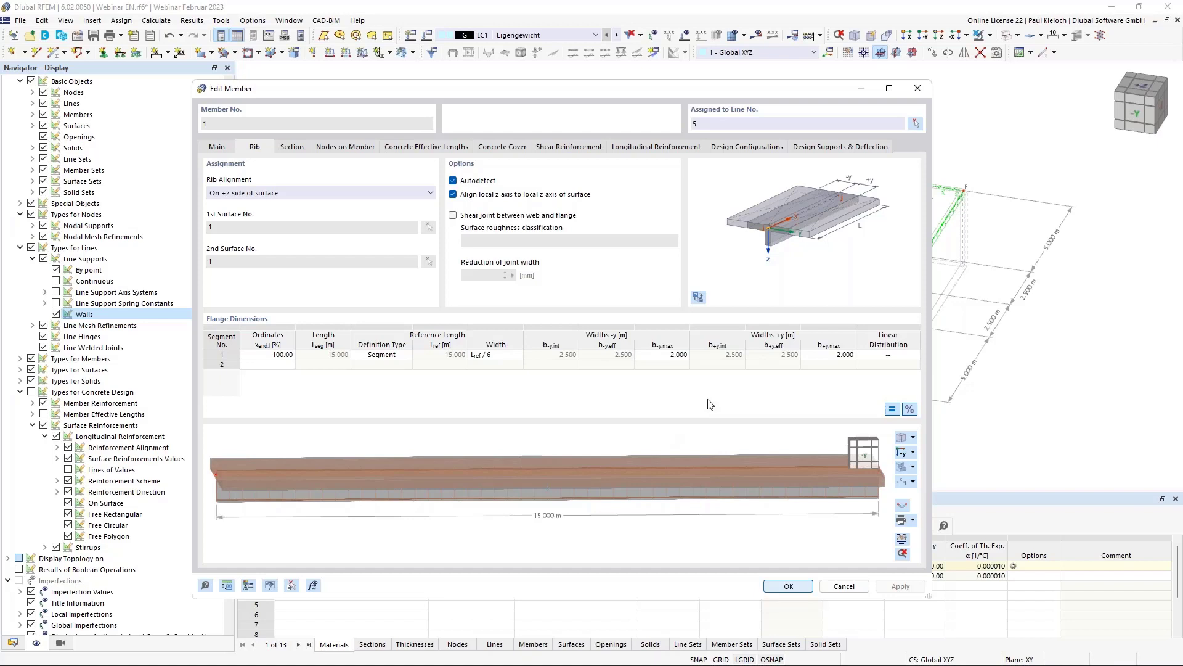
left_click(268, 355)
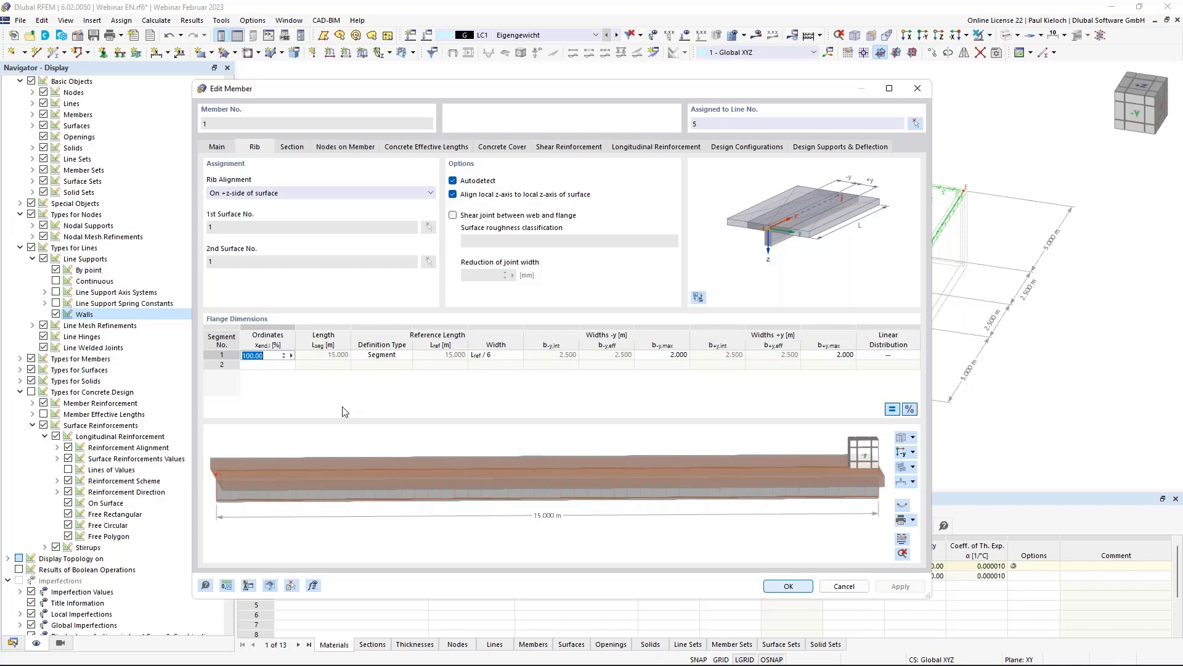
type("42,5")
key("Return")
- Give the rib's first flange segment a user-defined reference length of 7.5 m and calculate its width by EC2
left_click(406, 358)
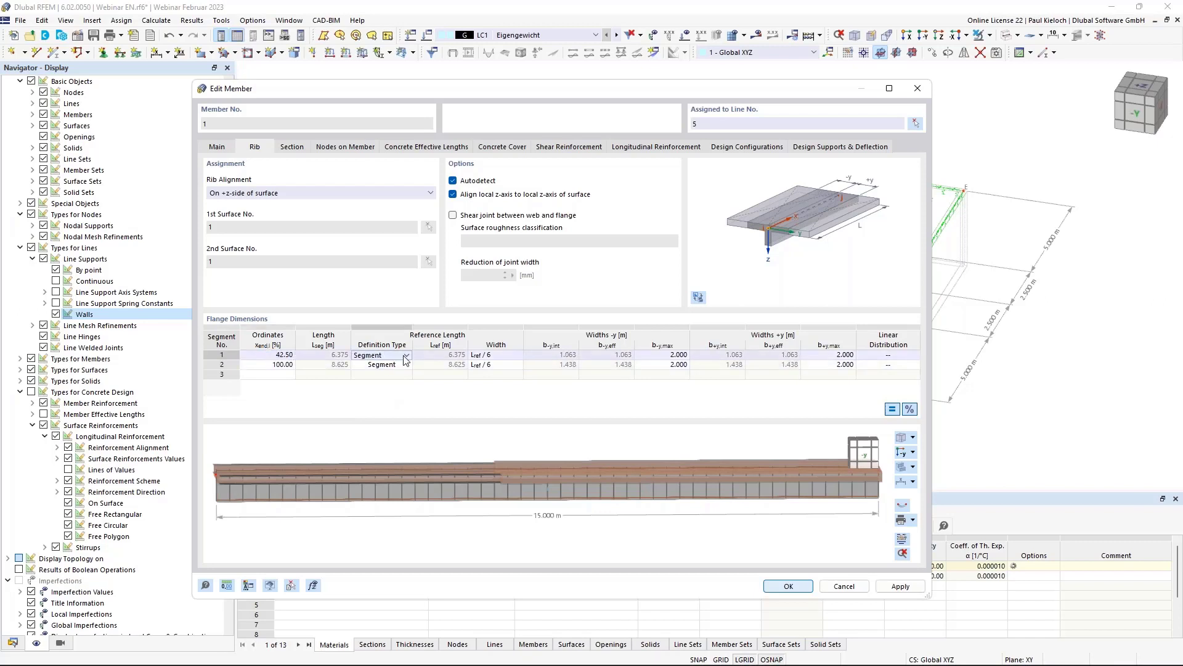
left_click(406, 356)
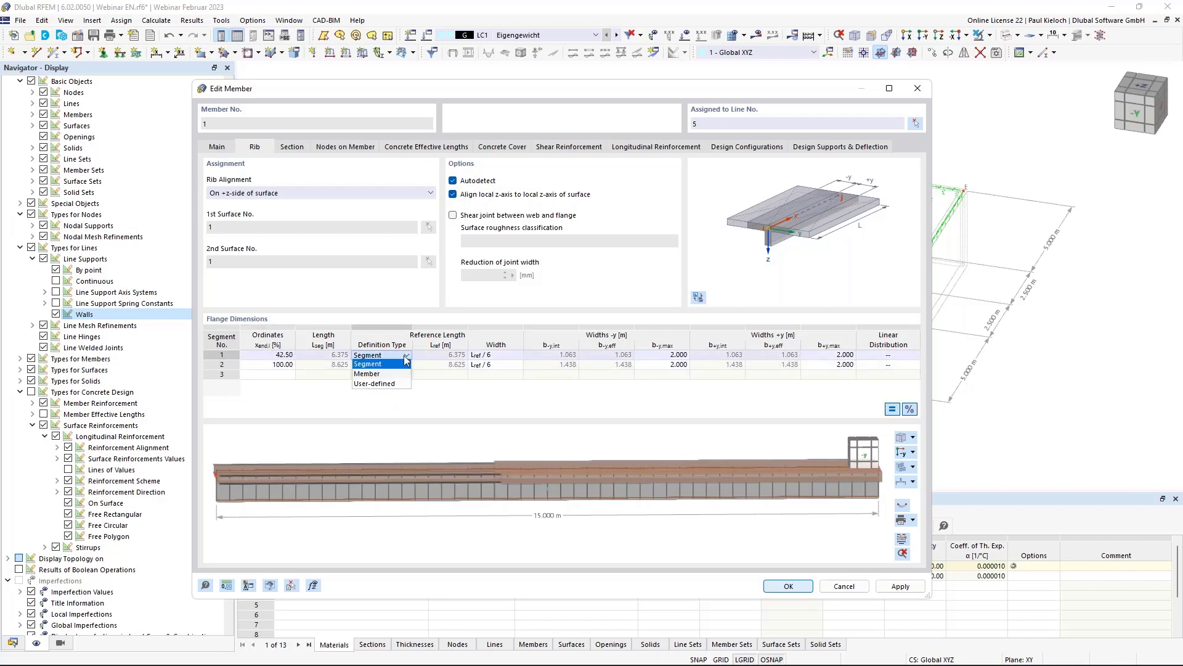
left_click(380, 384)
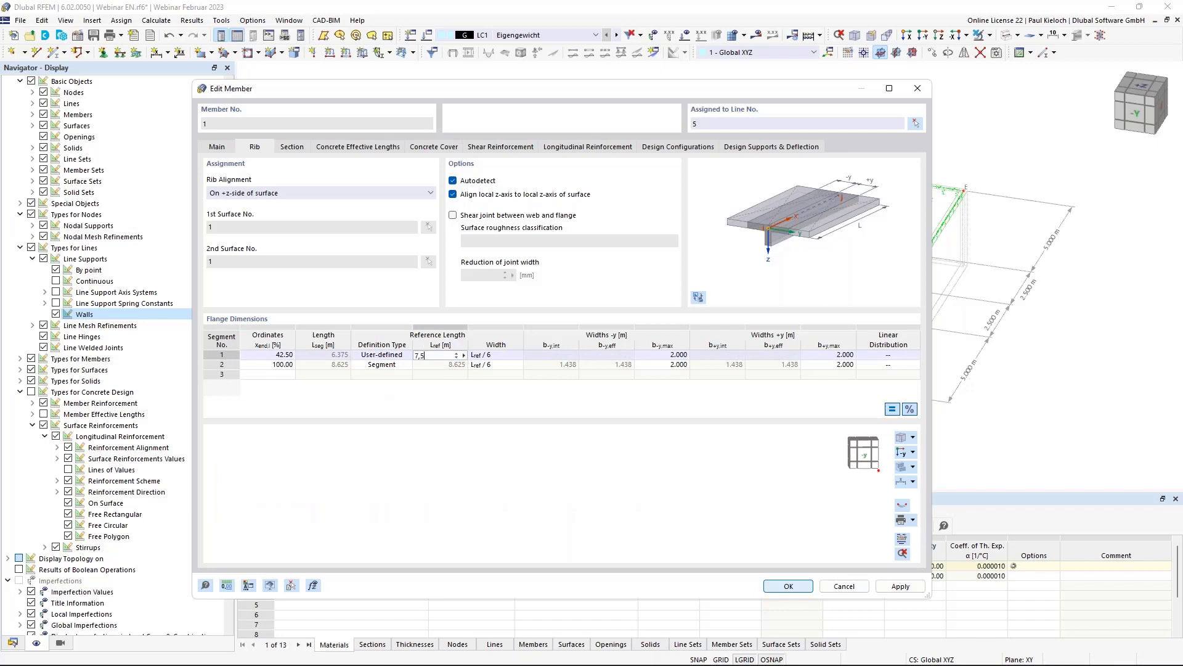
left_click(489, 356)
left_click(479, 393)
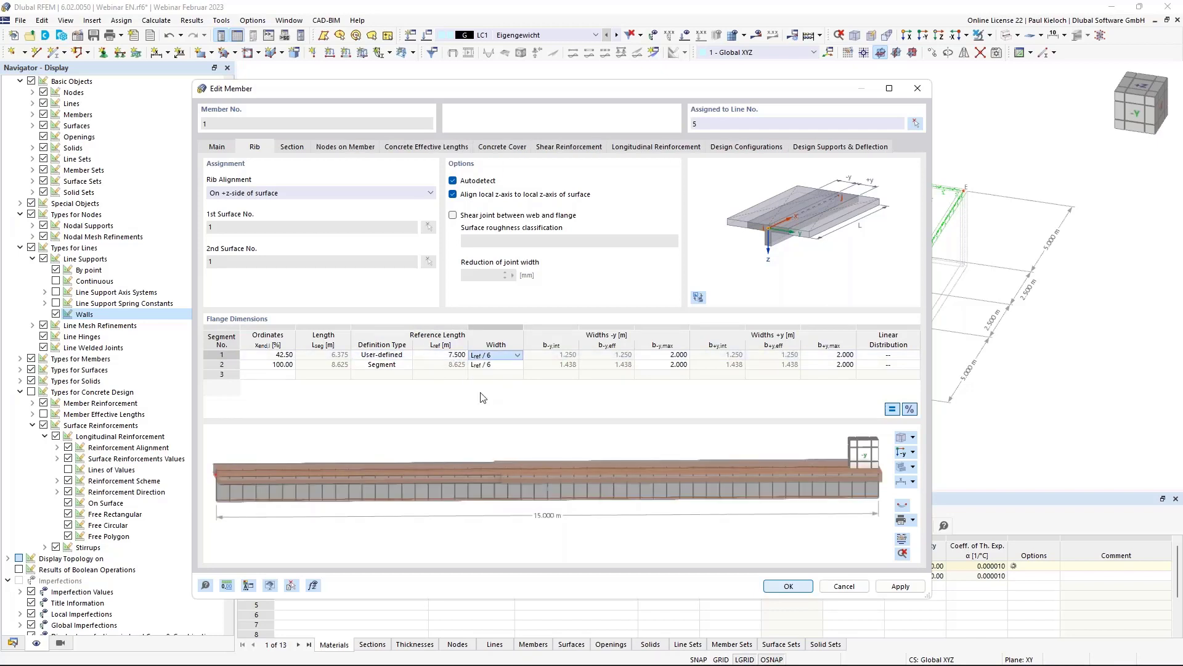
- End the second flange segment at 50 % and give it a user-defined reference length of 2.25 m
left_click(275, 363)
type("50")
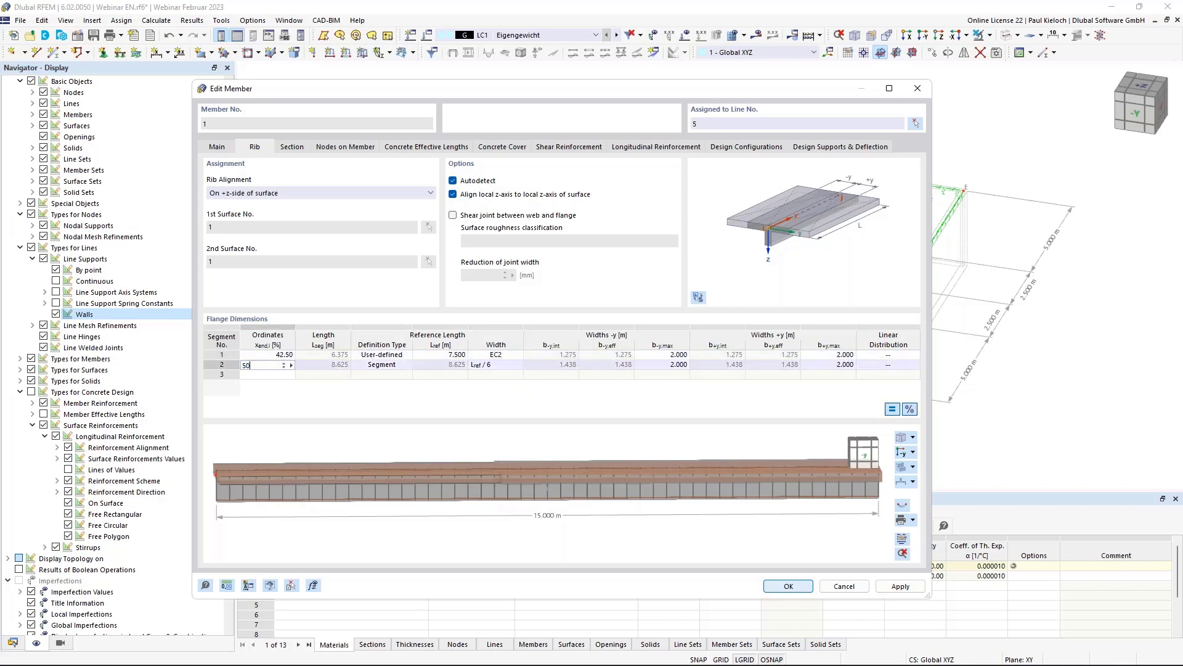
left_click(376, 367)
left_click(398, 367)
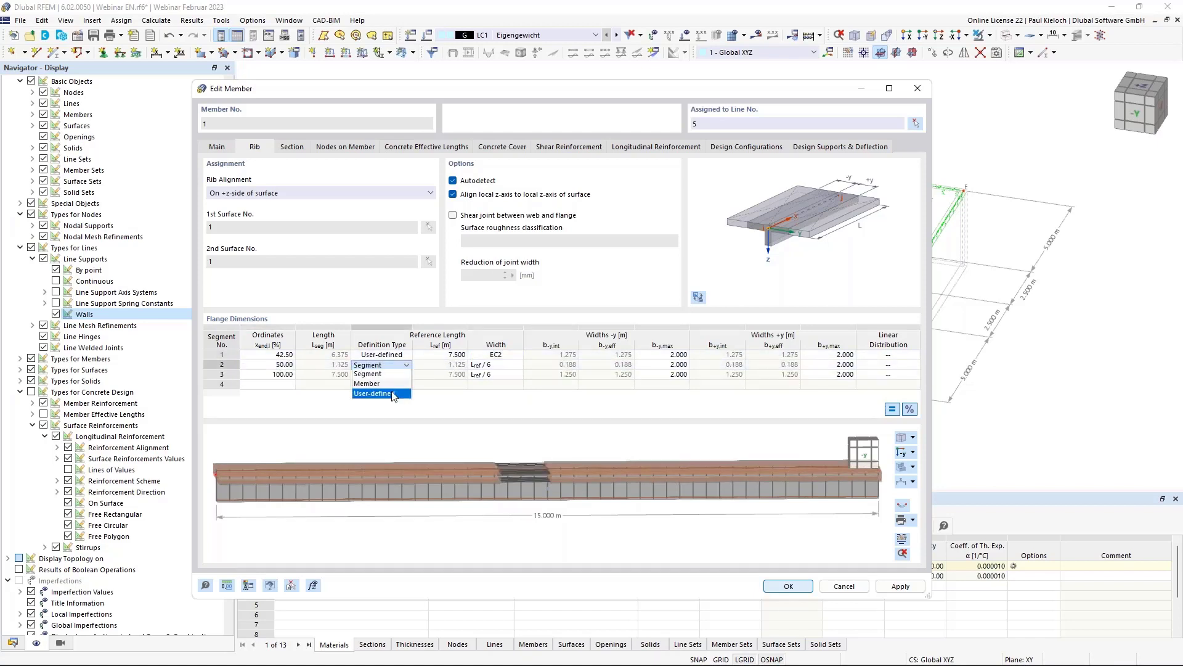
left_click(387, 394)
left_click(440, 364)
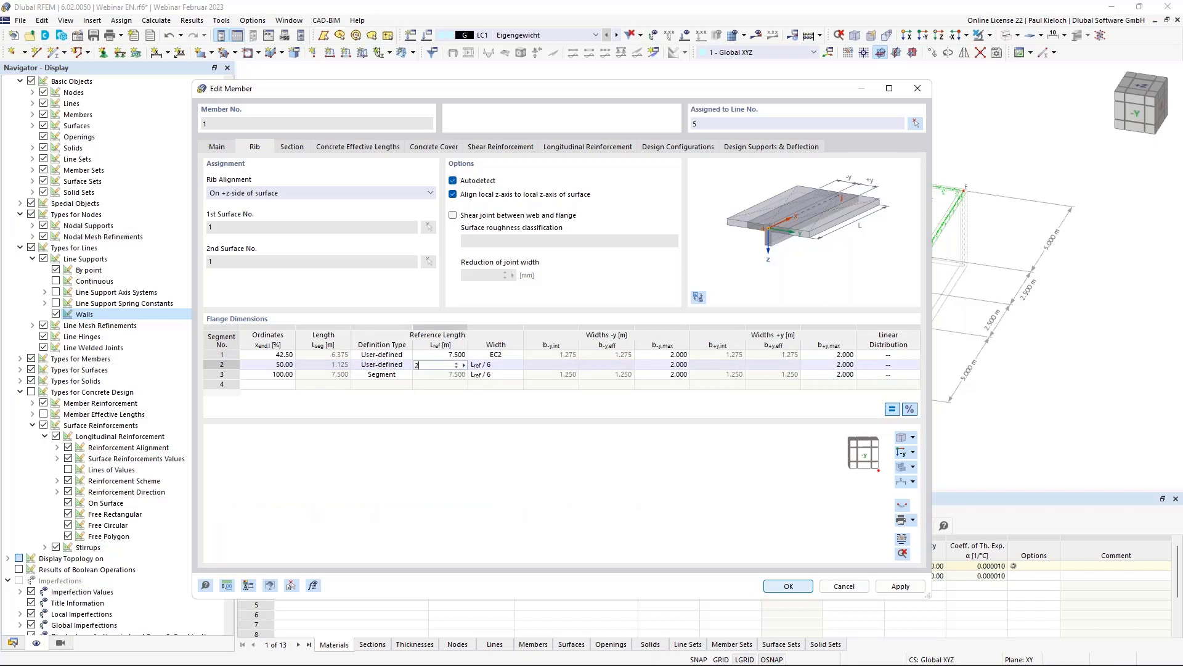
- Set the second flange segment's effective width definition to EC2
left_click(516, 368)
left_click(493, 383)
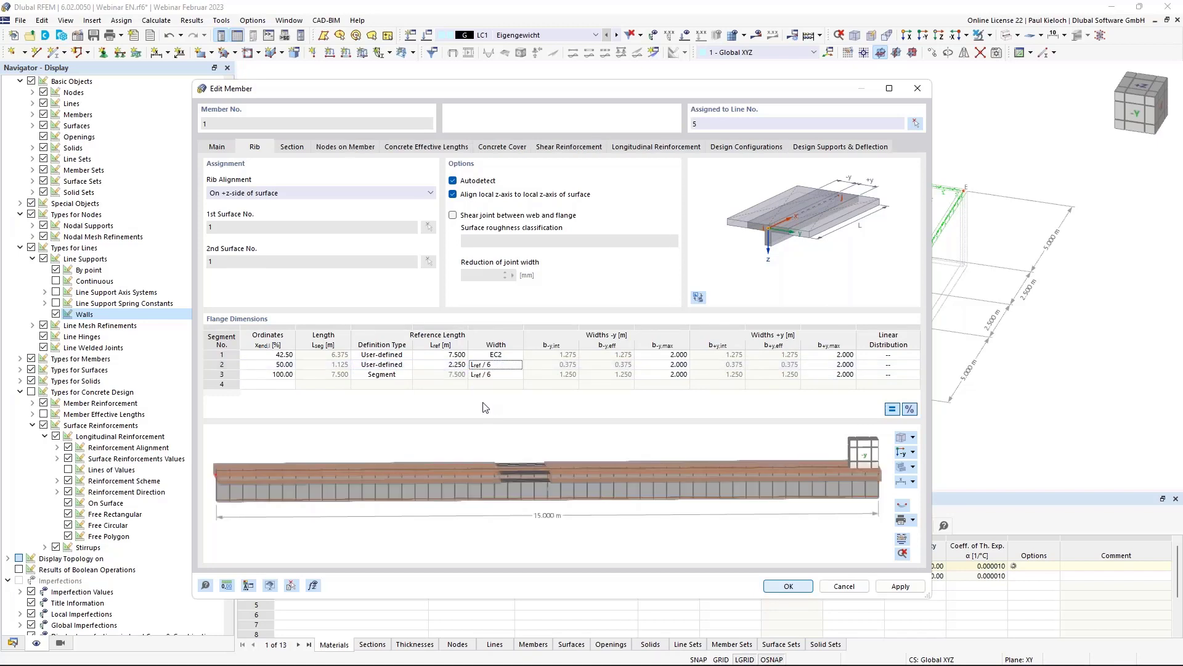
left_click(491, 365)
left_click(515, 366)
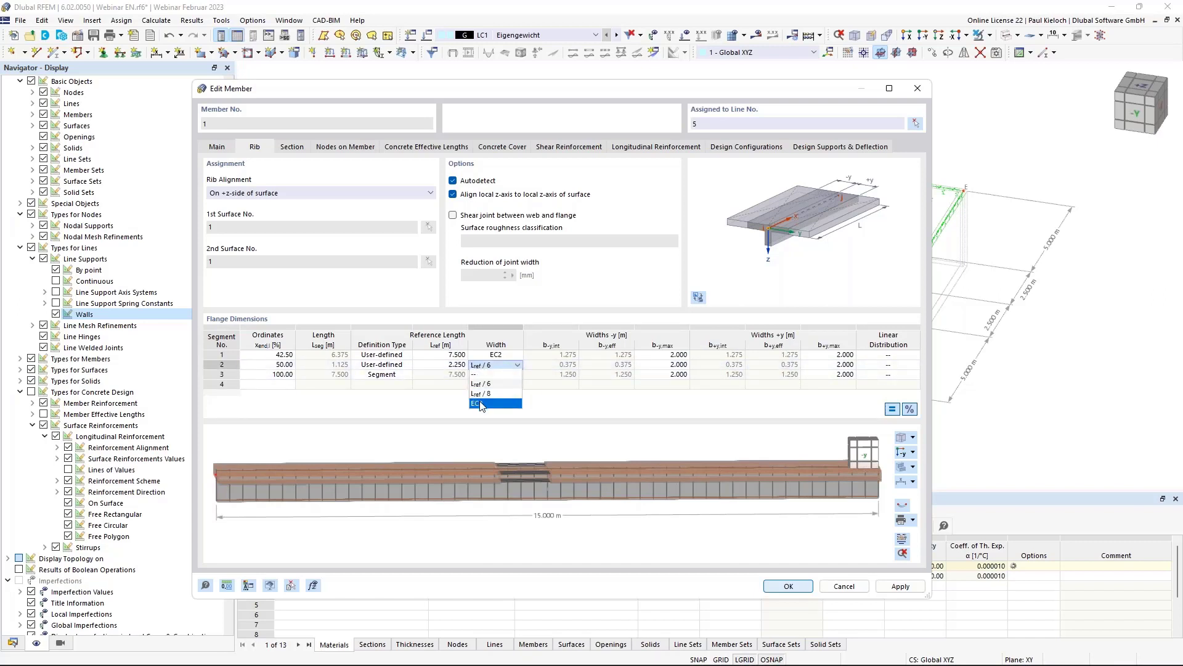
left_click(482, 404)
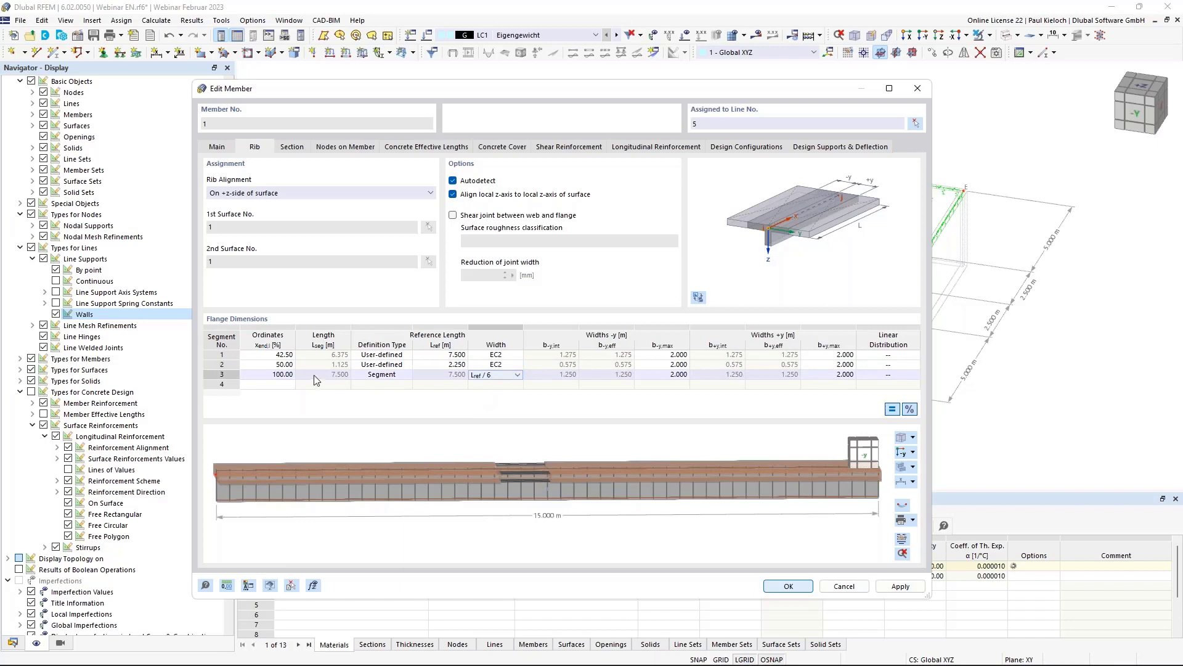
- End the third flange segment at 57.5 %, with a user-defined reference length of 2.25 m and the width by EC2
left_click(280, 374)
type("57,5")
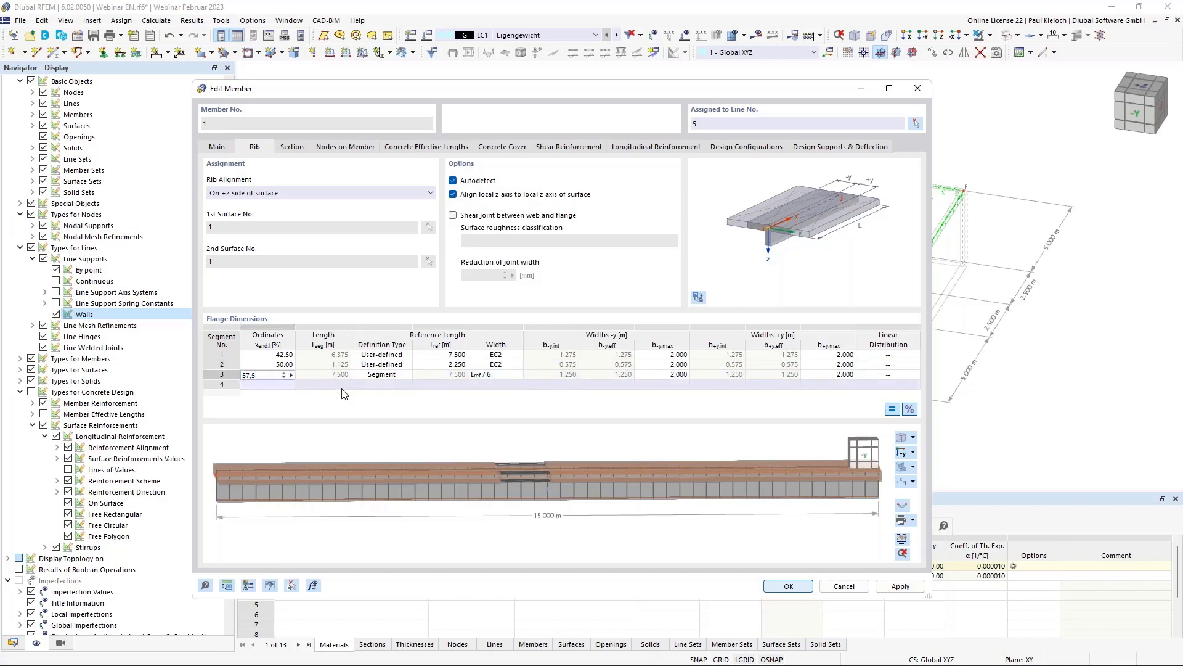
left_click(388, 376)
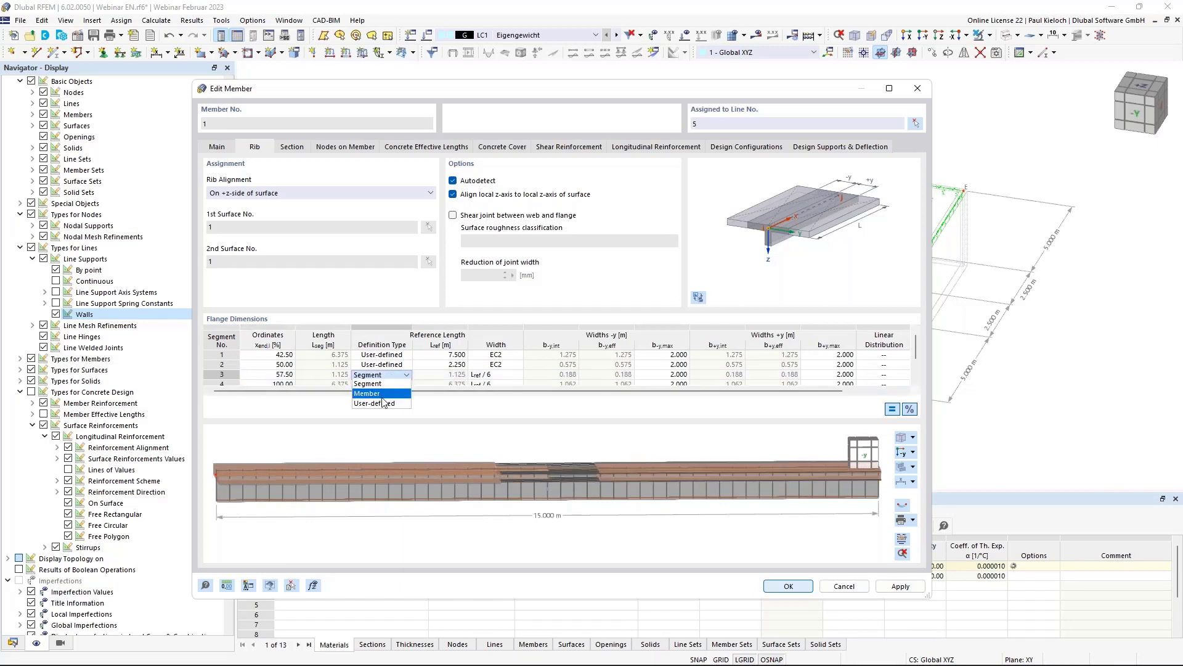
left_click(379, 405)
key("Tab")
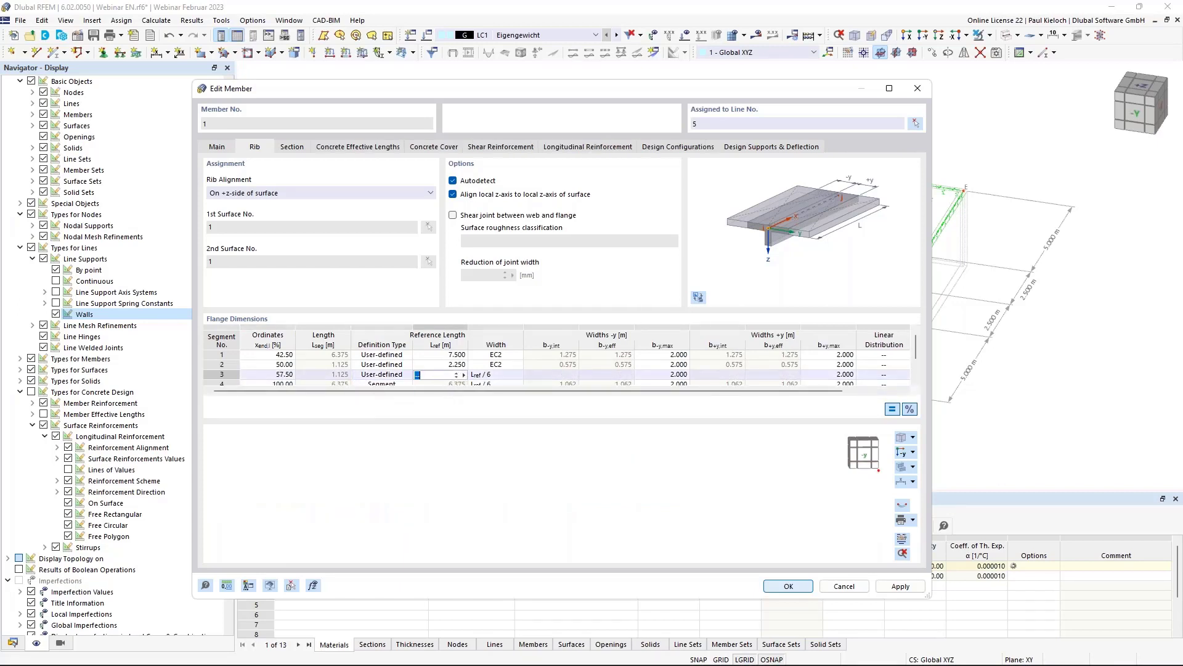
left_click(504, 375)
left_click(493, 413)
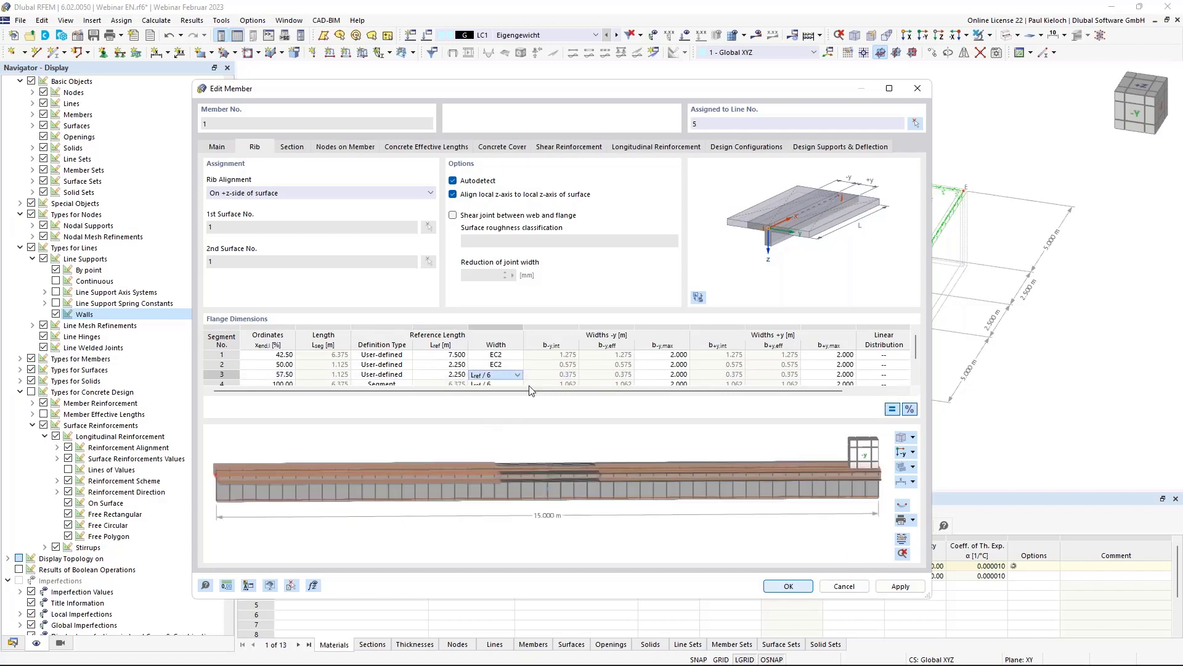
- Give the fourth flange segment a user-defined reference length of 7.5 m and set its width definition to EC2
scroll(551, 379, "down", 1)
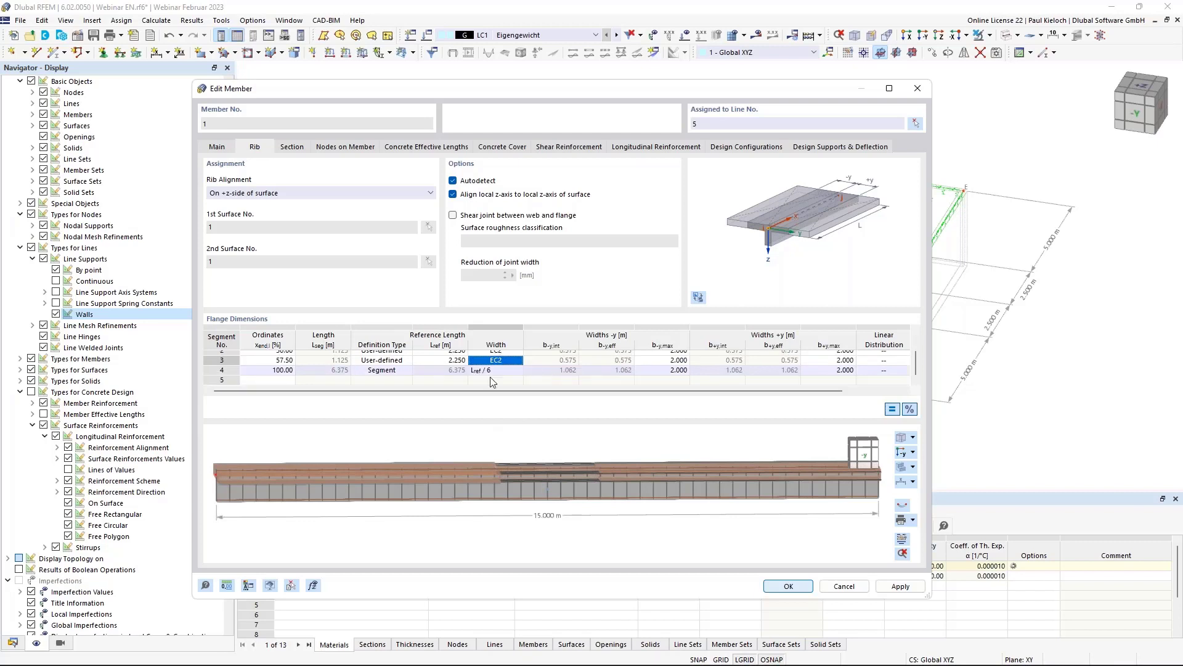
left_click(385, 372)
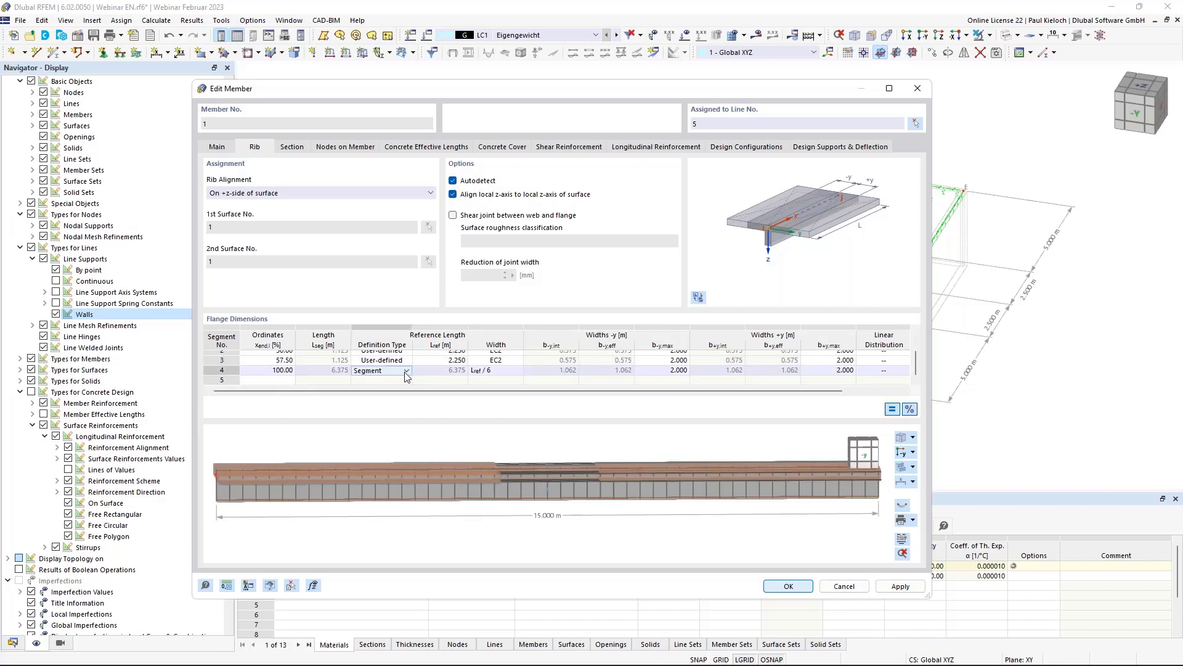
left_click(405, 371)
left_click(379, 401)
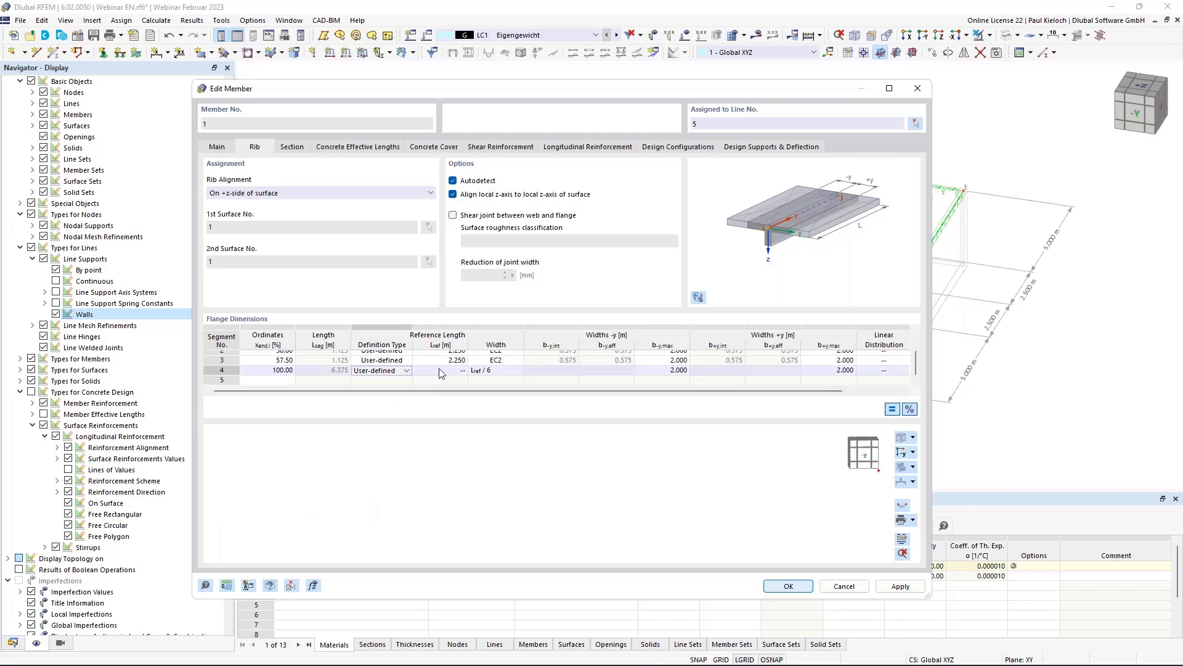
left_click(437, 370)
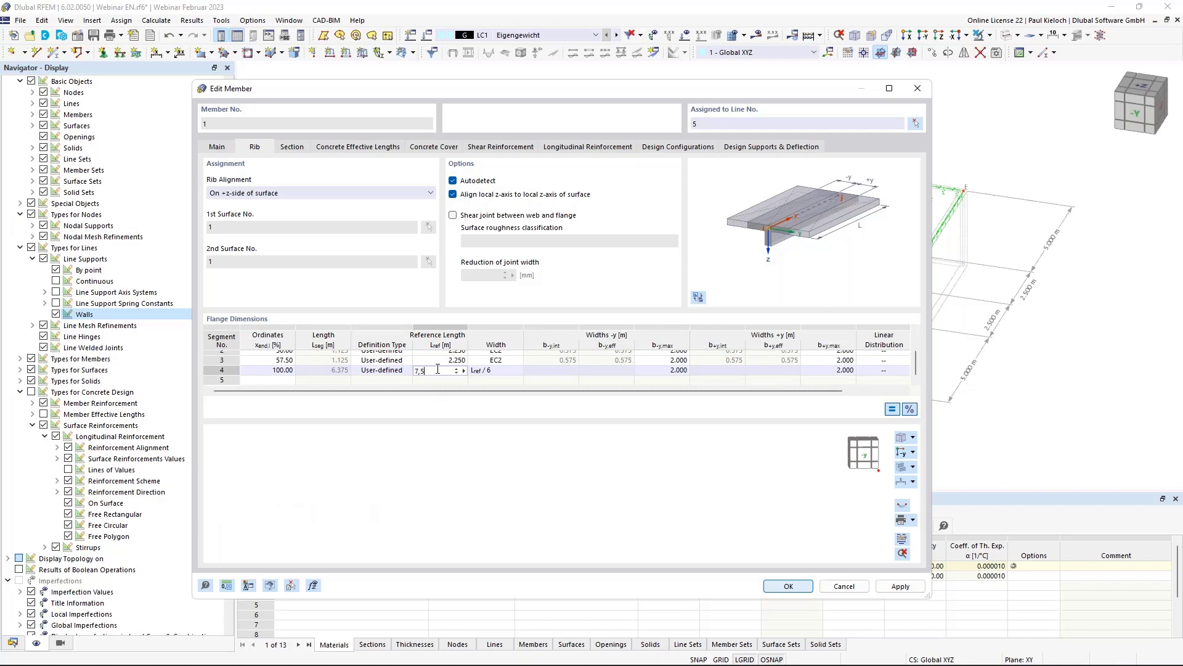
left_click(504, 369)
left_click(516, 409)
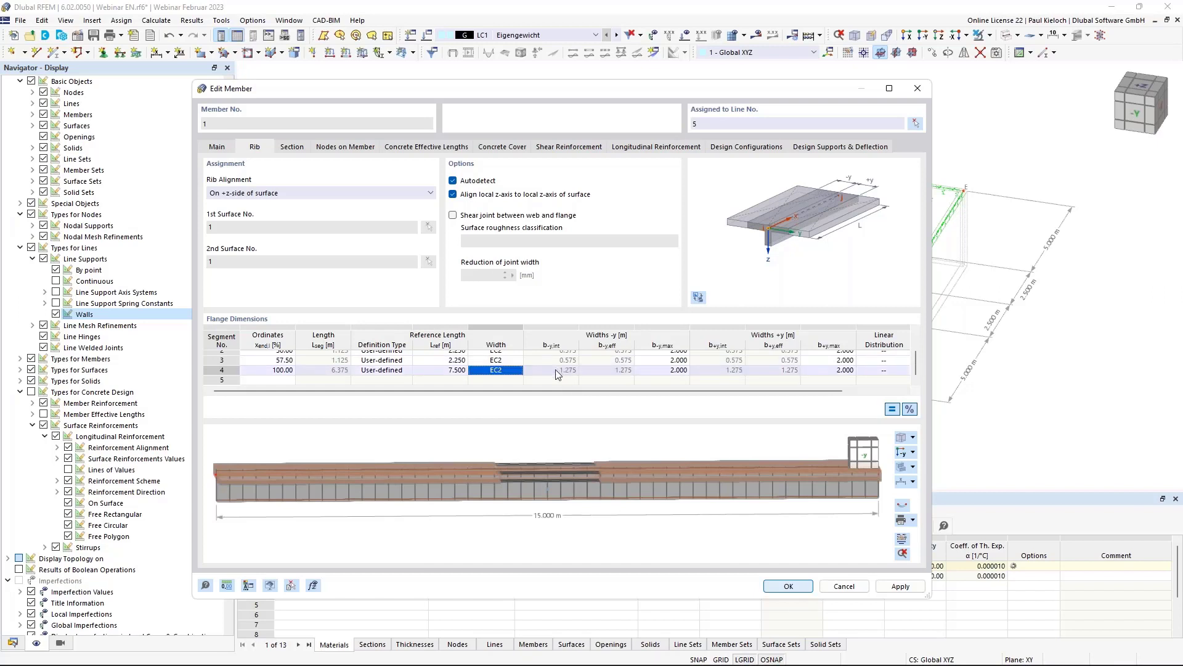
- Set the linear distribution of the second flange segment, ending at 50 %, to To End
mouse_move(542, 469)
middle_mouse_down("ctrl")
mouse_move(549, 494)
mouse_move(535, 479)
middle_mouse_up("ctrl")
middle_click_drag(604, 486, 604, 451, "ctrl")
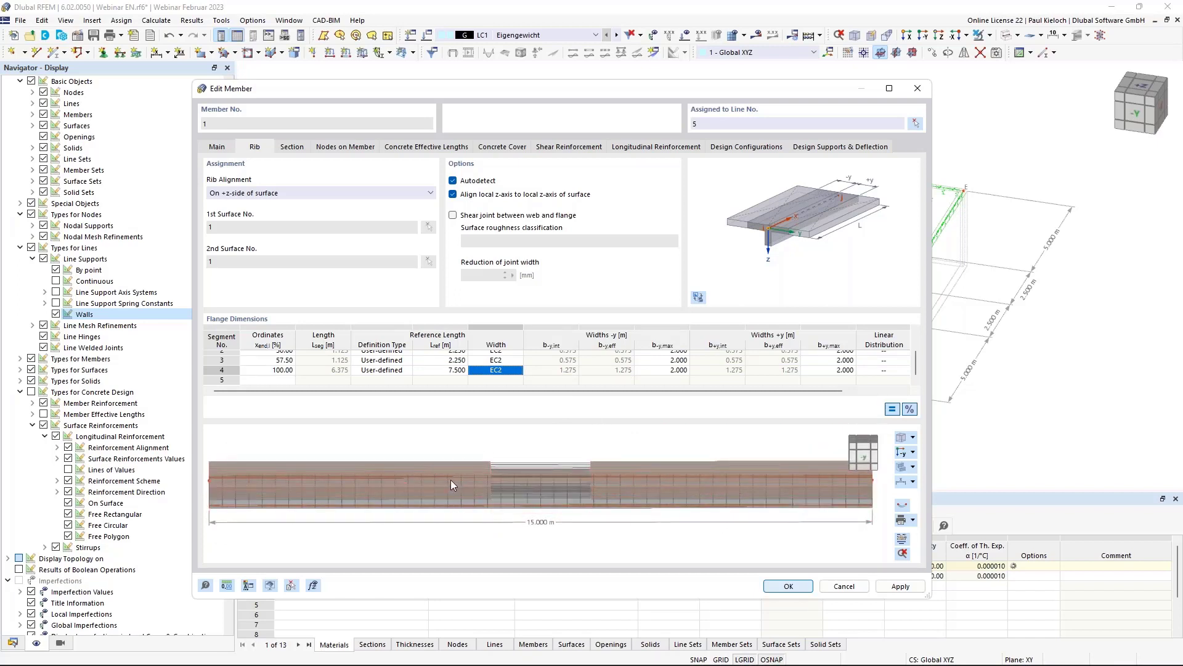
middle_click_drag(461, 517, 565, 501, "ctrl")
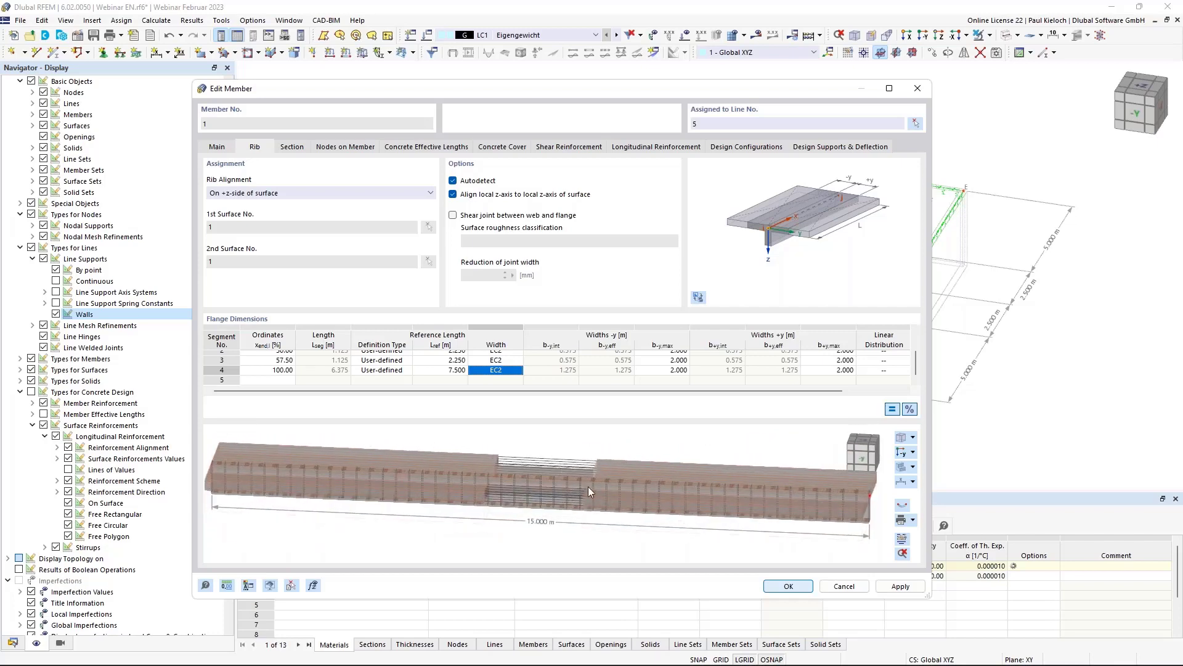
middle_click_drag(656, 455, 688, 505, "ctrl")
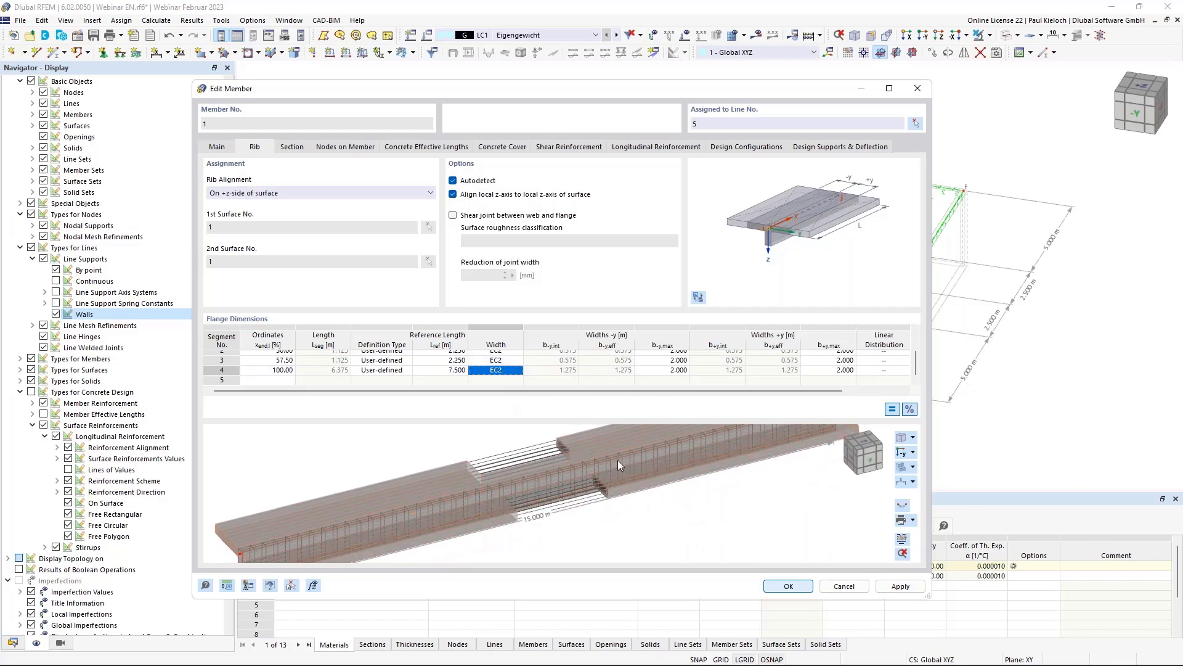
middle_click_drag(688, 481, 664, 517)
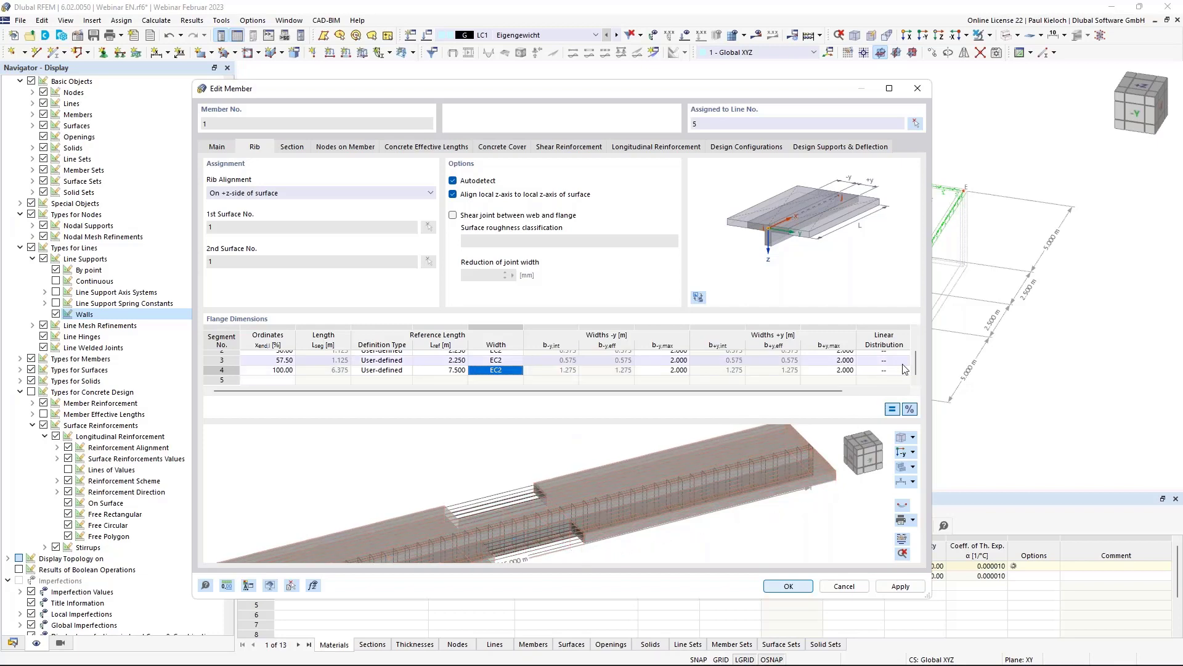
scroll(905, 365, "up", 1)
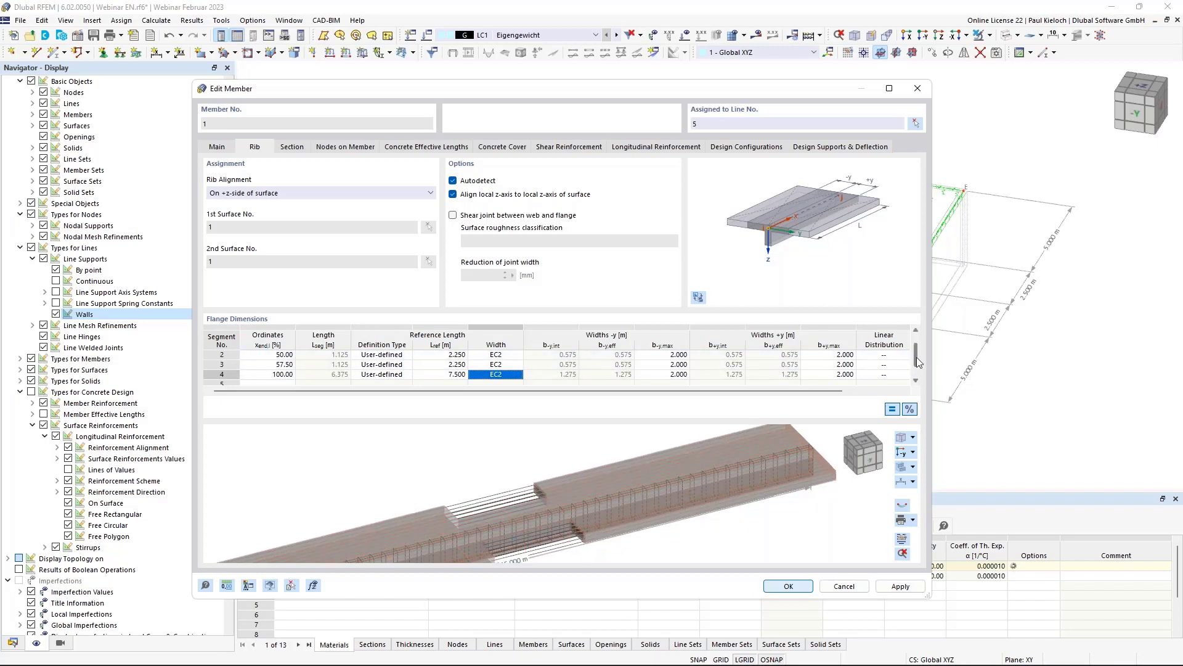
scroll(899, 371, "up", 1)
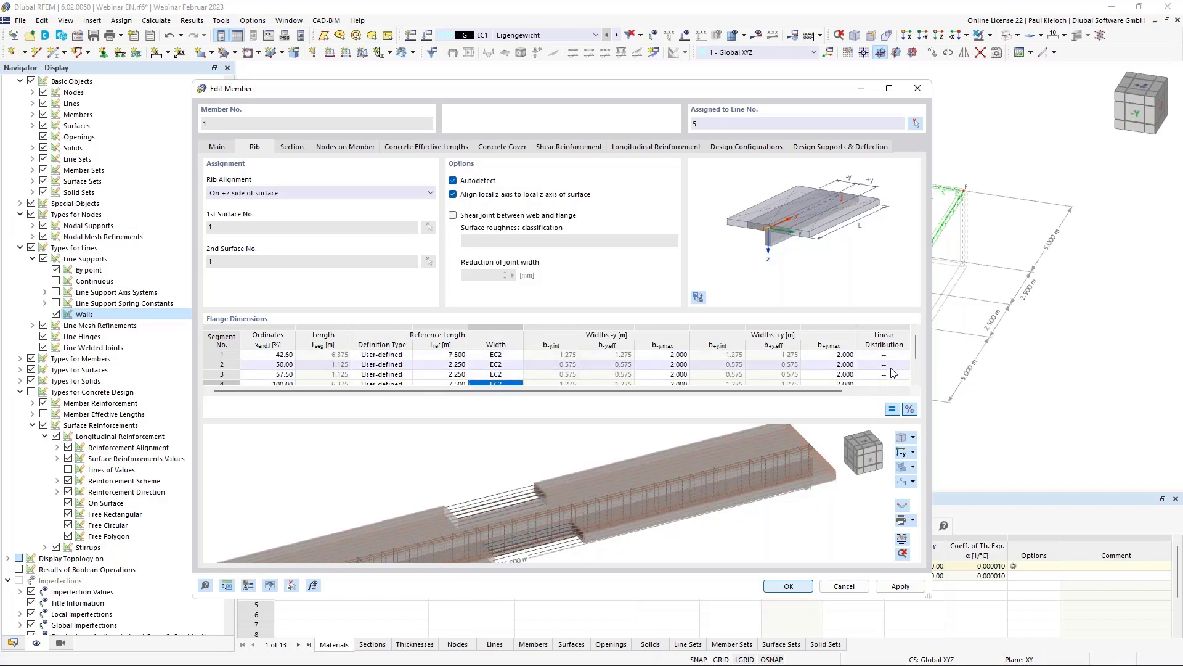
left_click(893, 365)
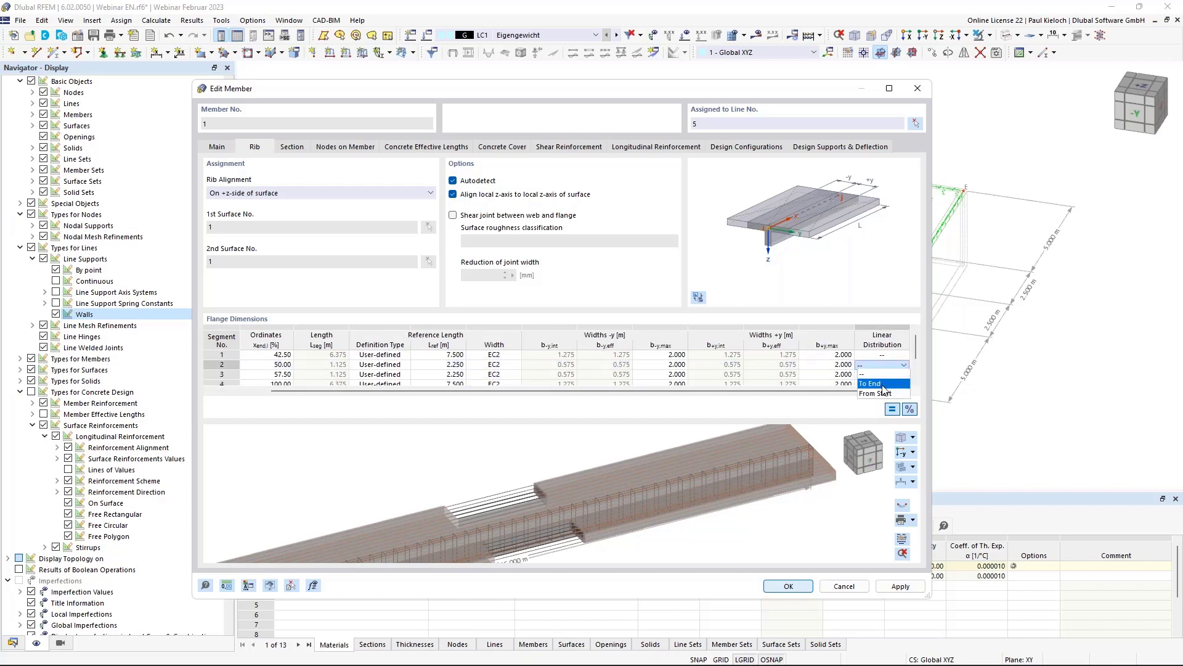
left_click(871, 384)
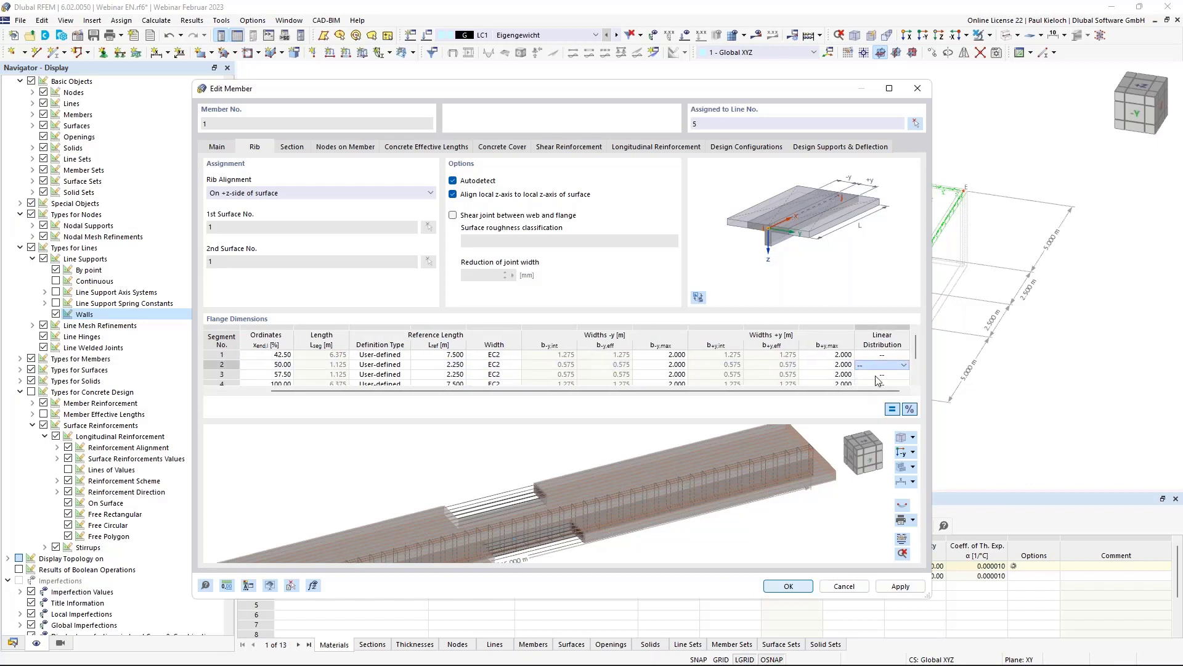
- Set the third flange segment's linear distribution to From Start and apply the rib changes
left_click(878, 375)
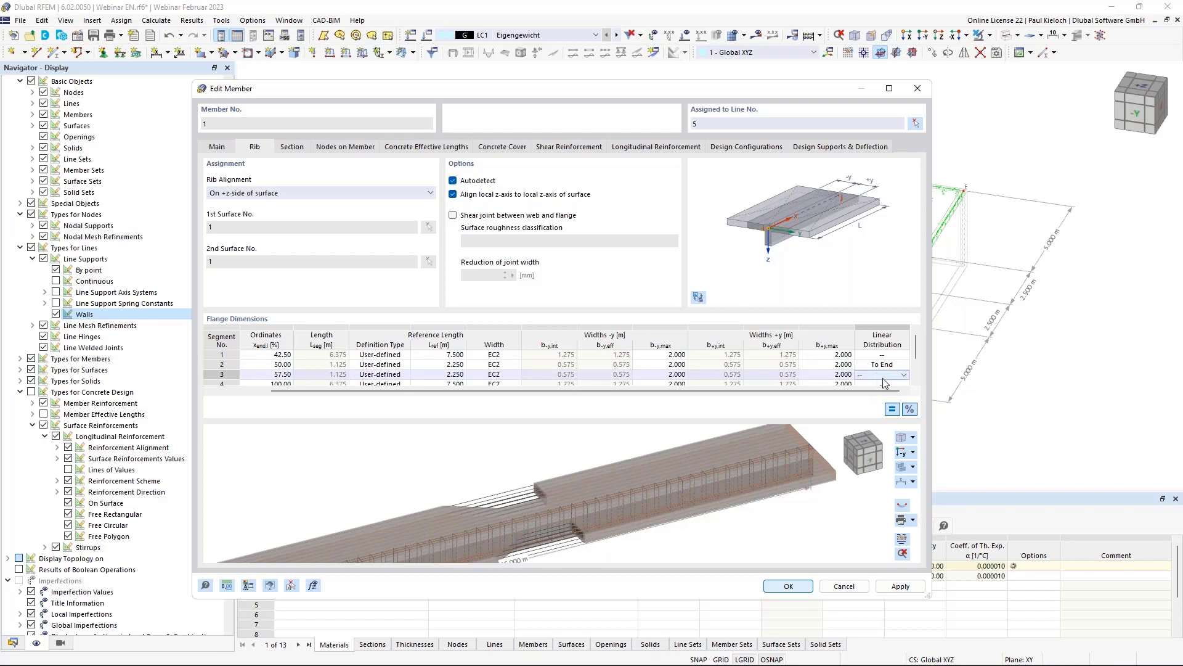
left_click(883, 378)
left_click(873, 403)
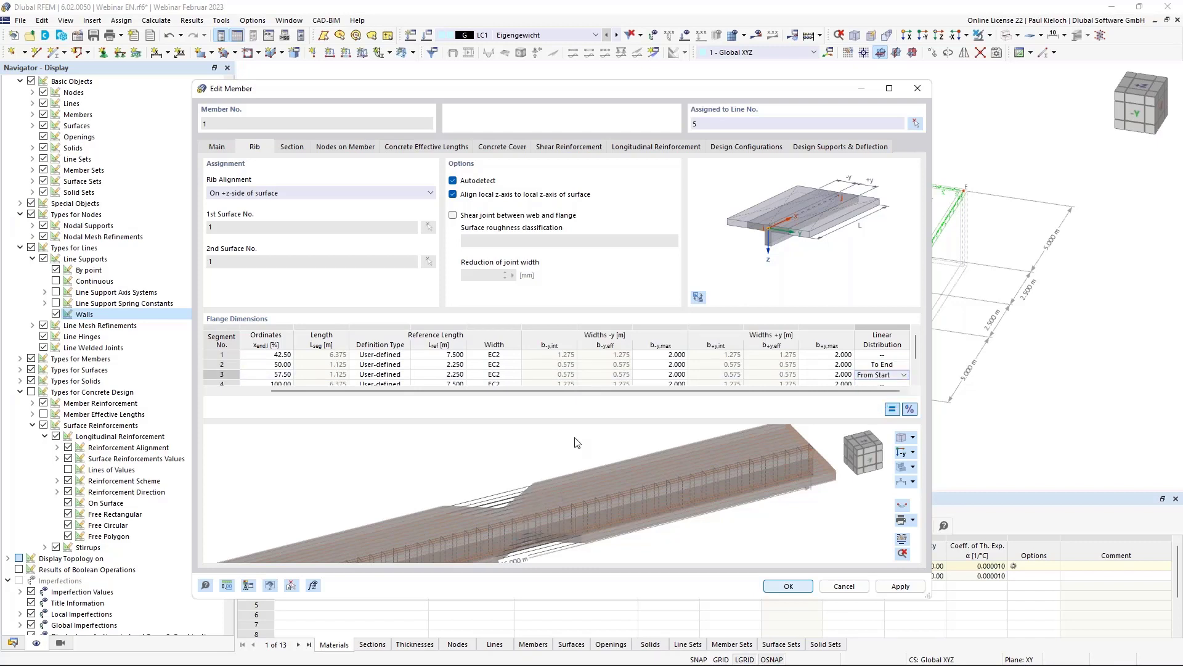
scroll(577, 441, "down", 1)
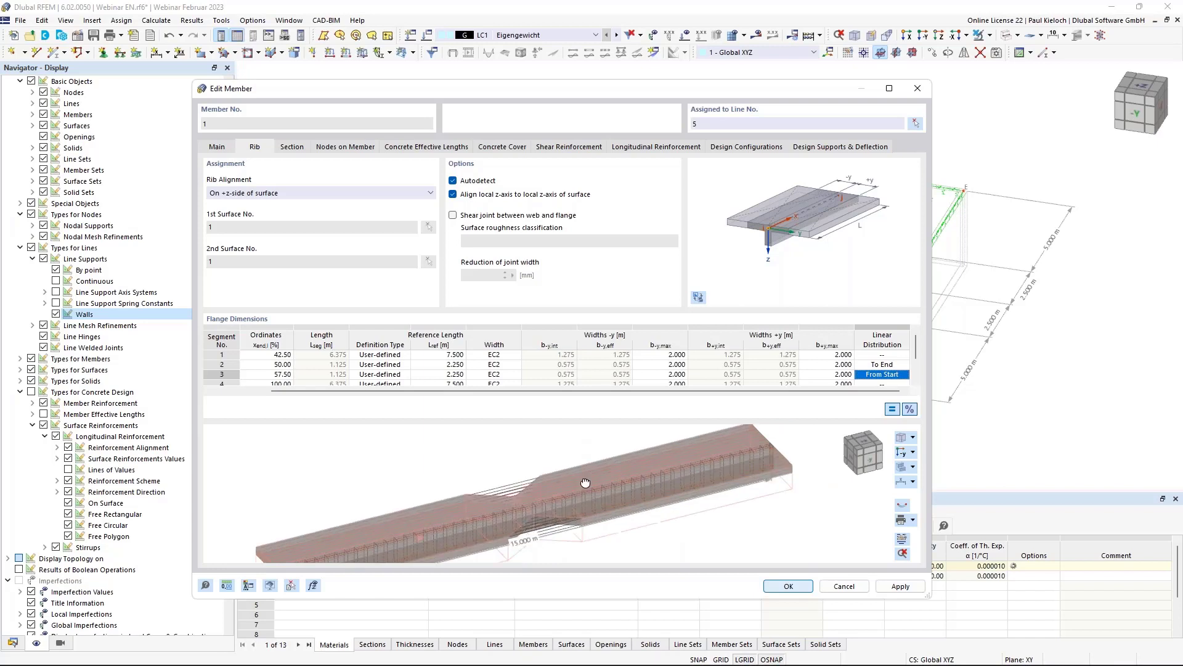
middle_click_drag(585, 483, 585, 471, "ctrl")
left_click(895, 586)
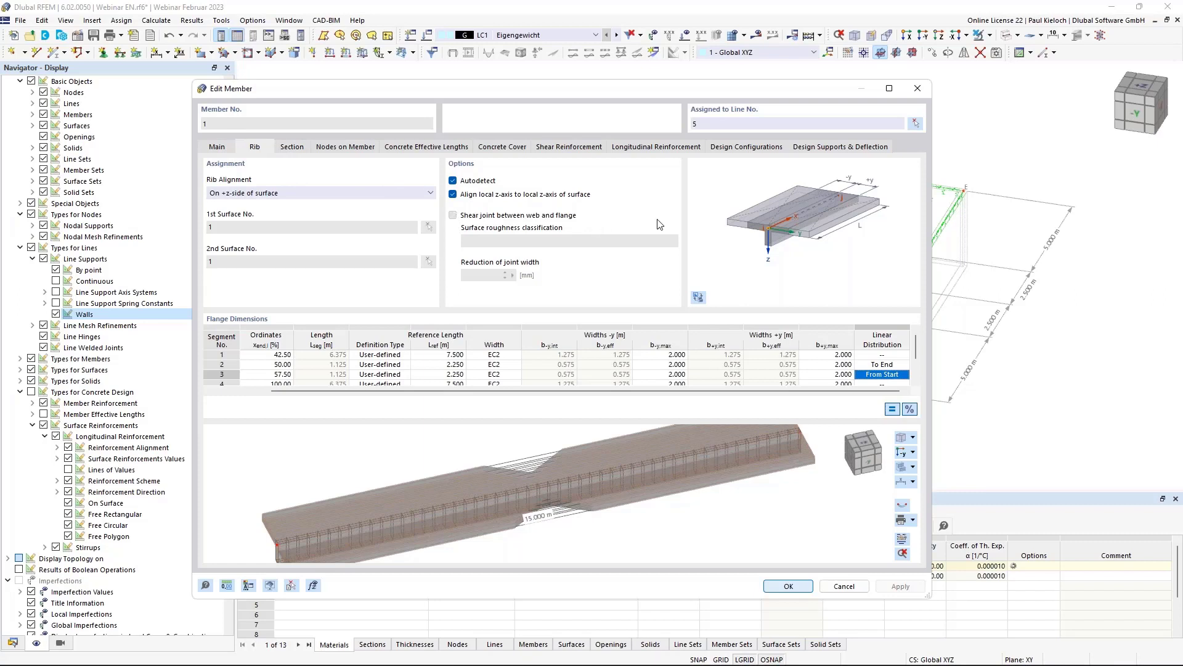
- Activate the shear joint between web and flange with the Rough surface roughness classification and apply it to the rib
left_click(452, 215)
left_click(584, 244)
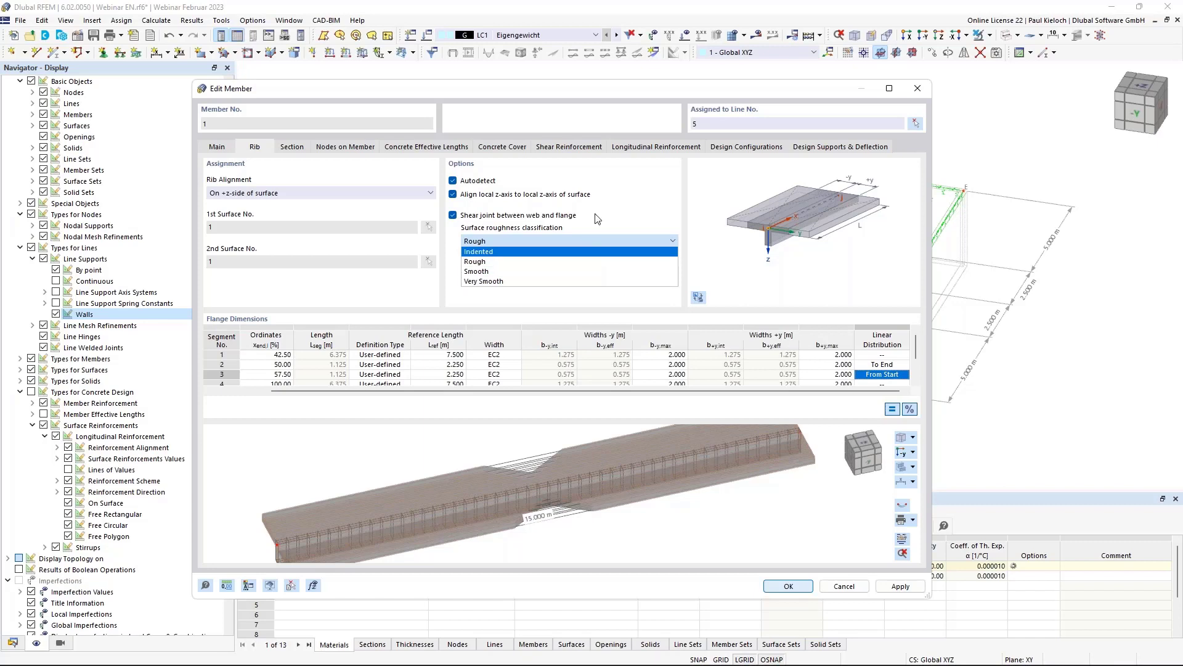
left_click(624, 213)
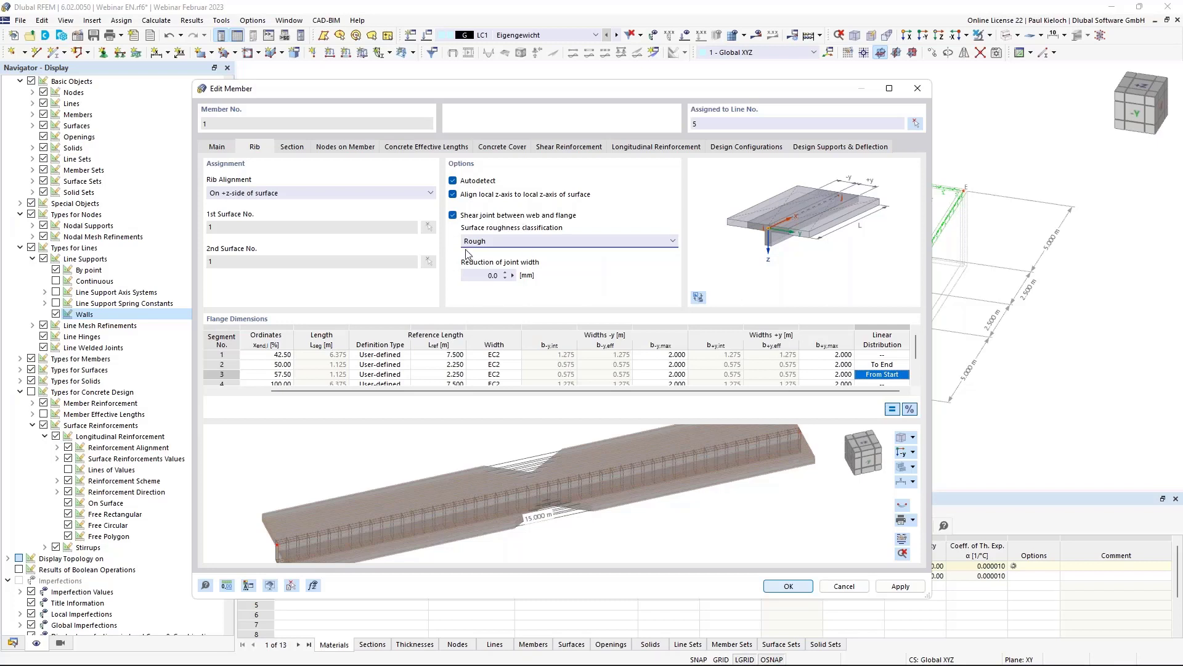
left_click(910, 588)
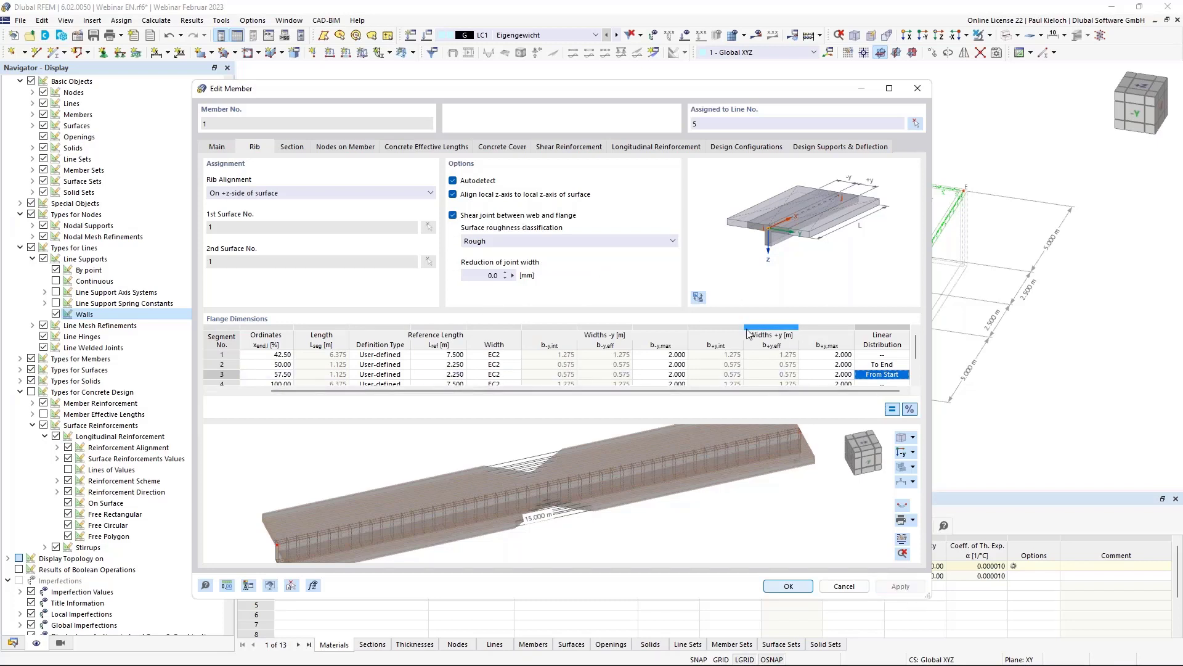
- Set the stirrup distance of the rib's shear reinforcement to 0.150 m
left_click(294, 147)
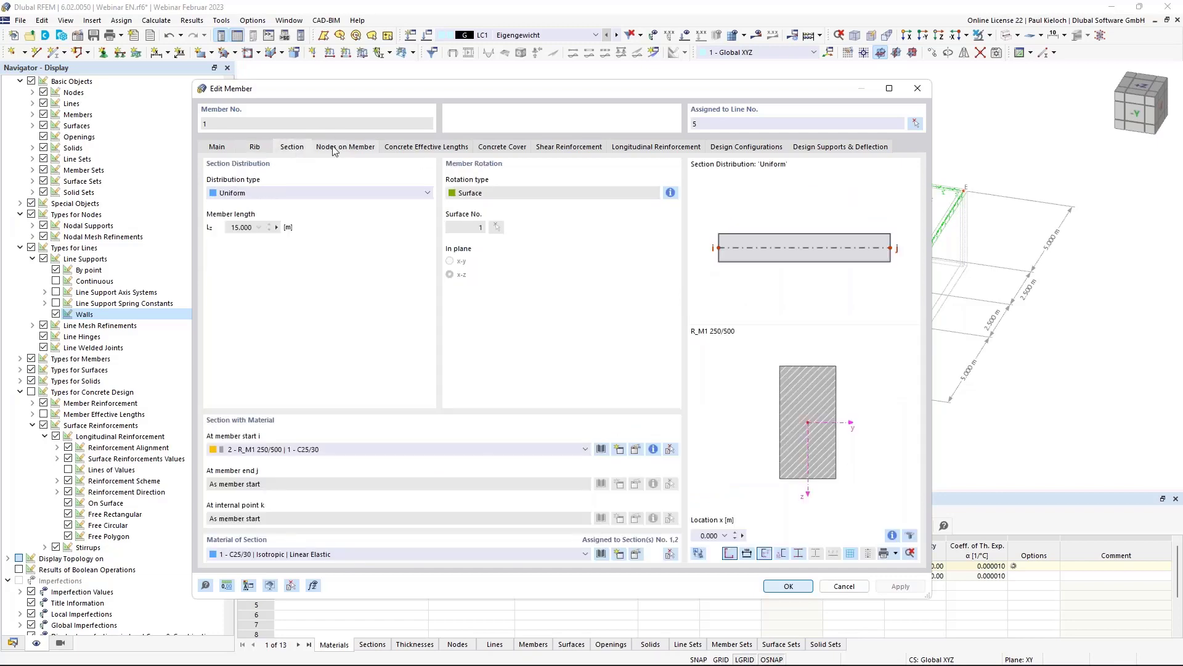
left_click(367, 148)
left_click(443, 147)
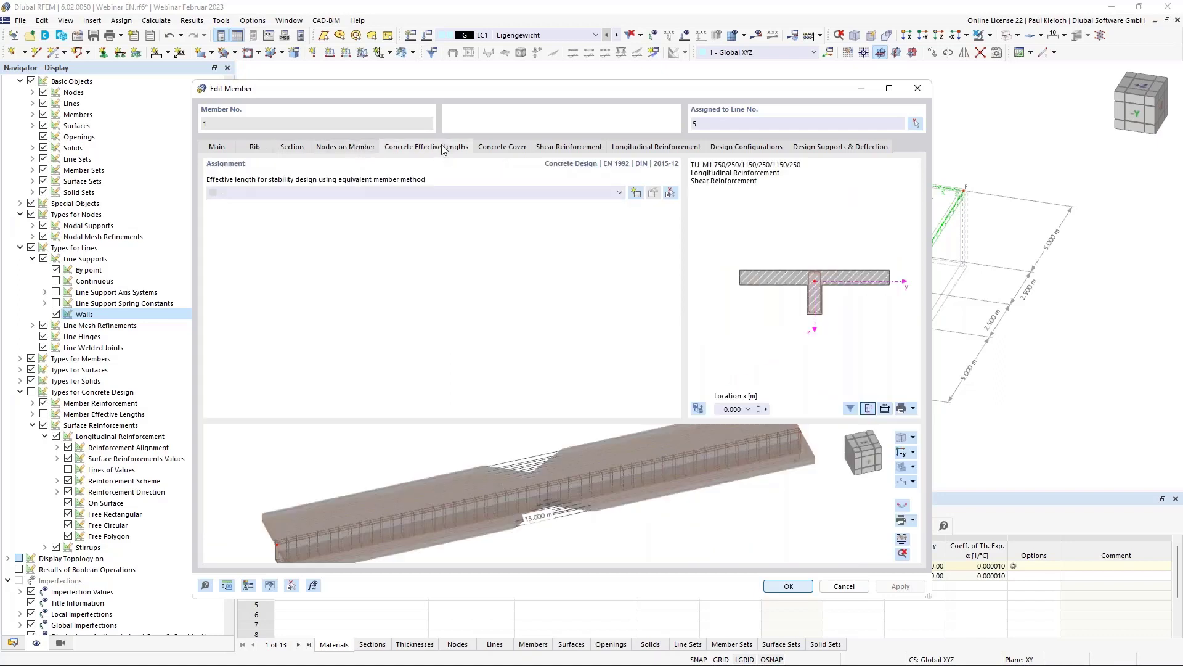
left_click(496, 148)
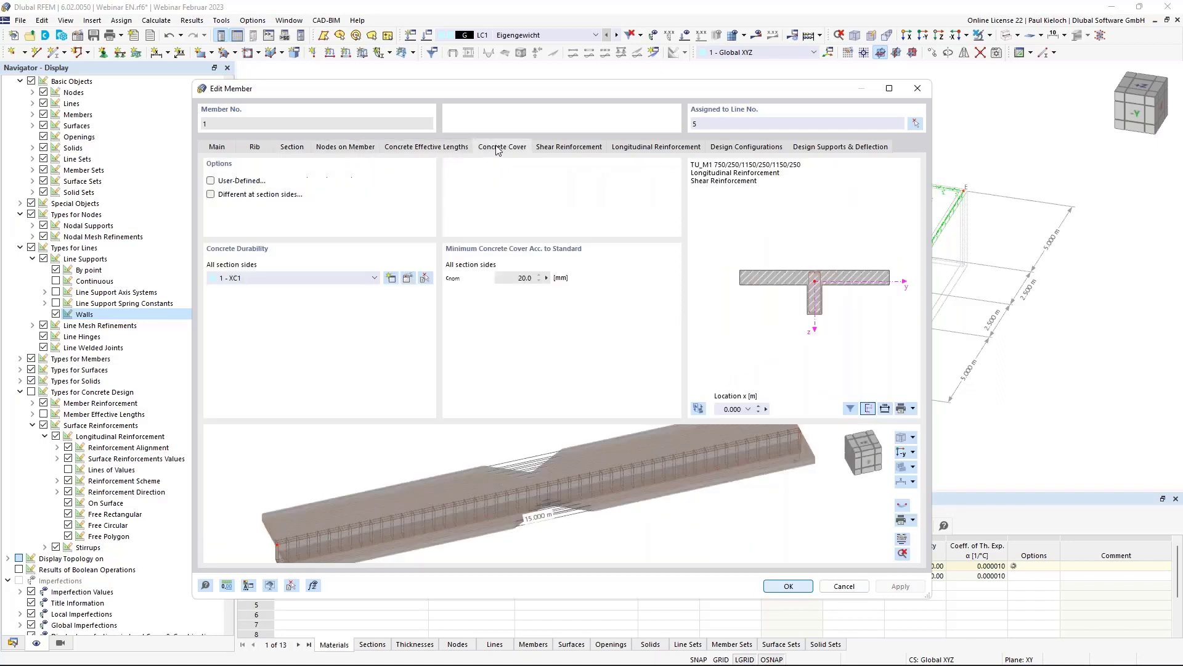
left_click(578, 150)
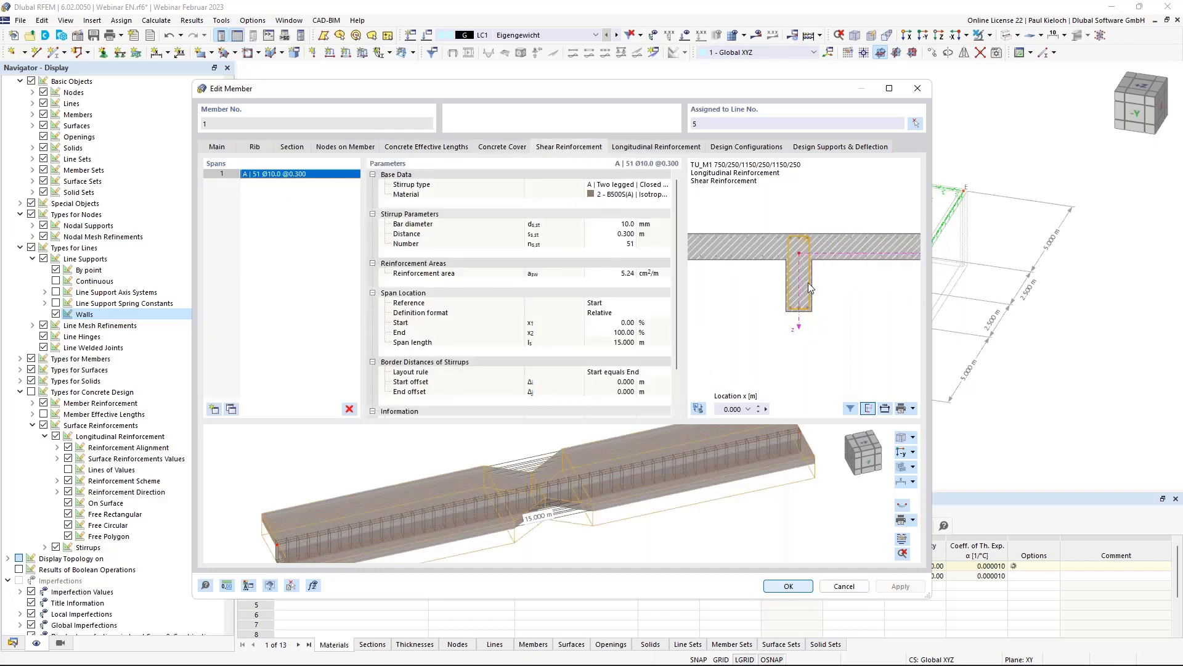
left_click(607, 234)
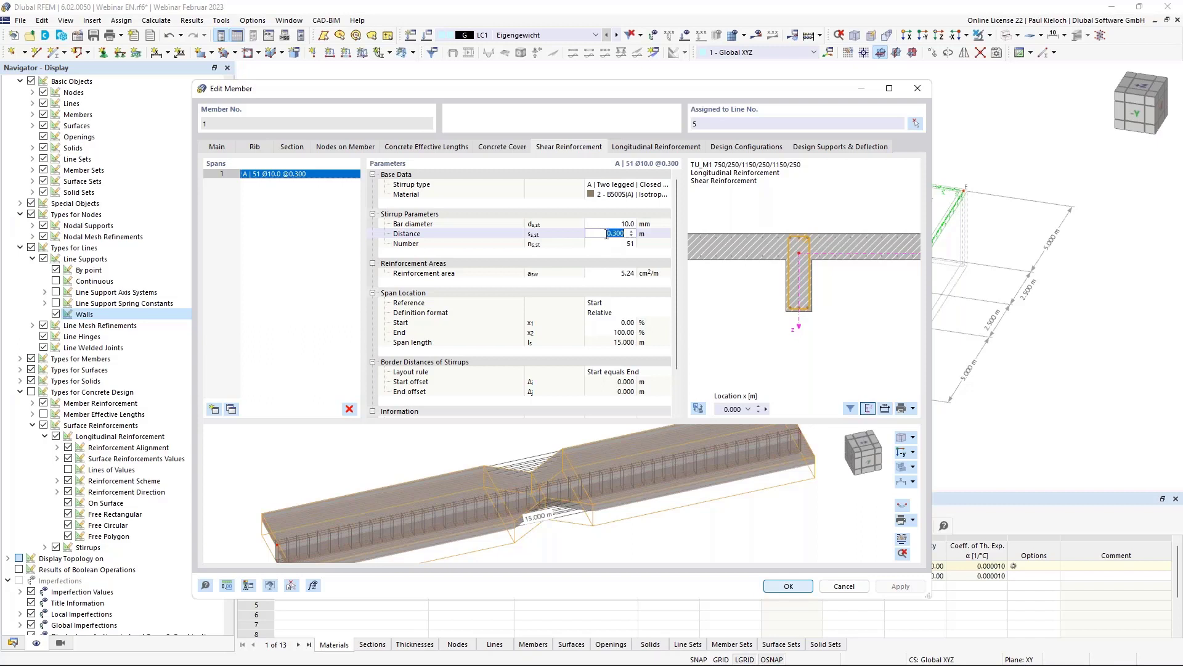
key("BackSpace")
type(",15")
key("Tab")
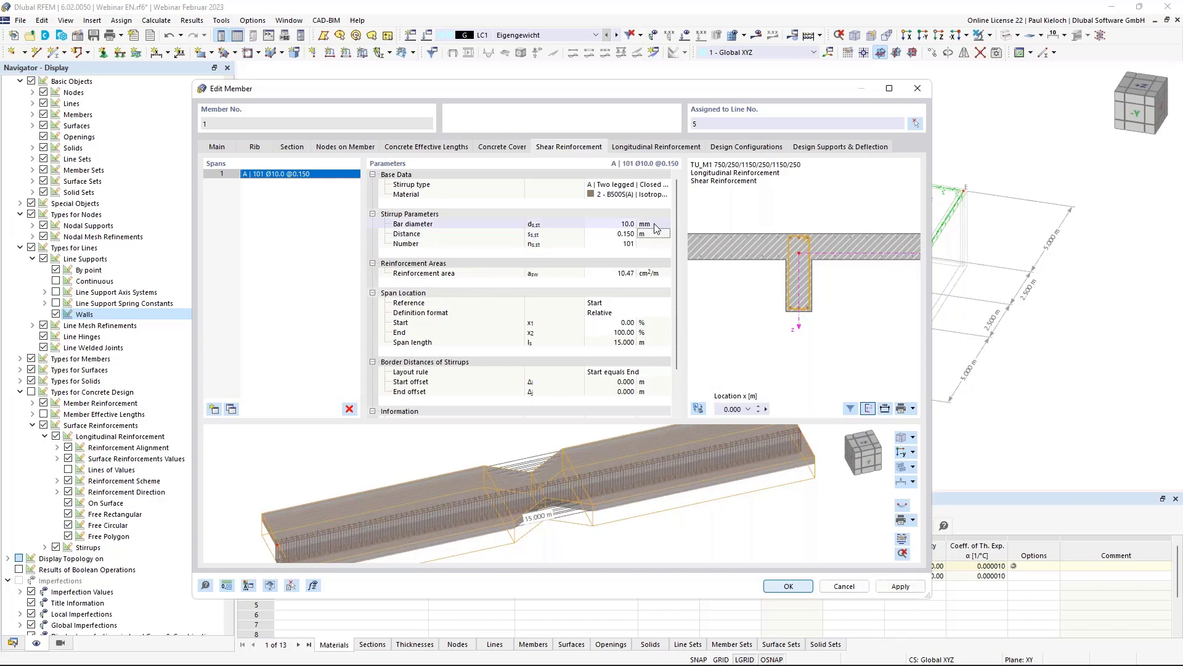
- Switch the stirrup span location to the Absolute definition format and divide the shear reinforcement into three spans
middle_click_drag(704, 468, 746, 516)
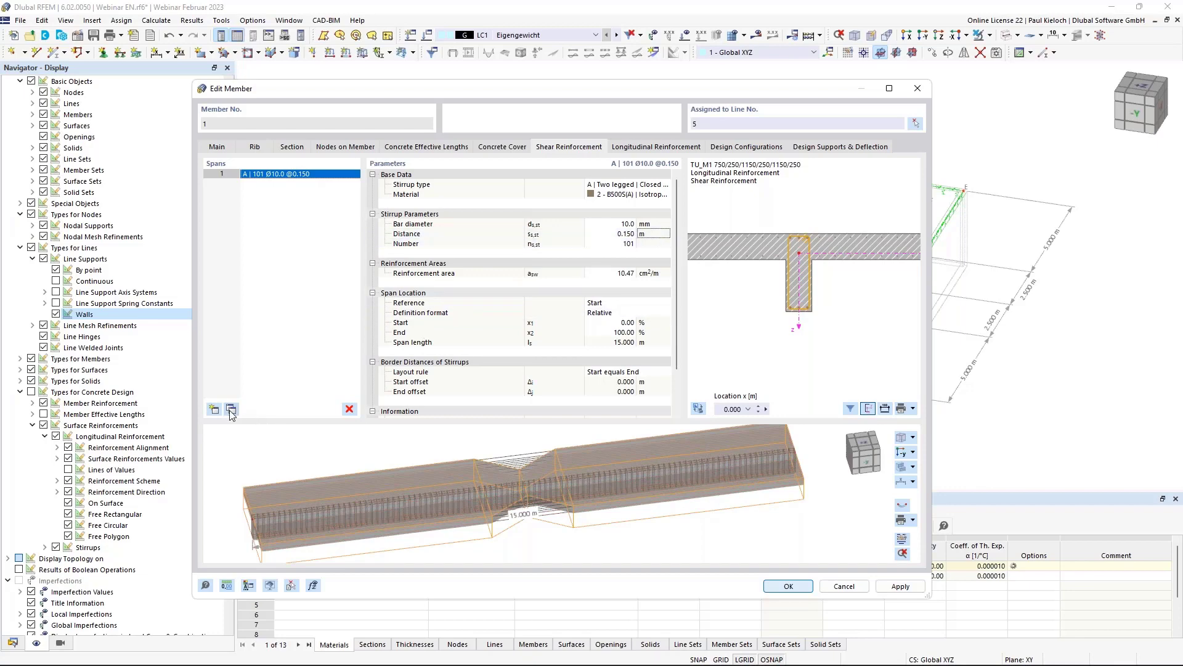
left_click(616, 314)
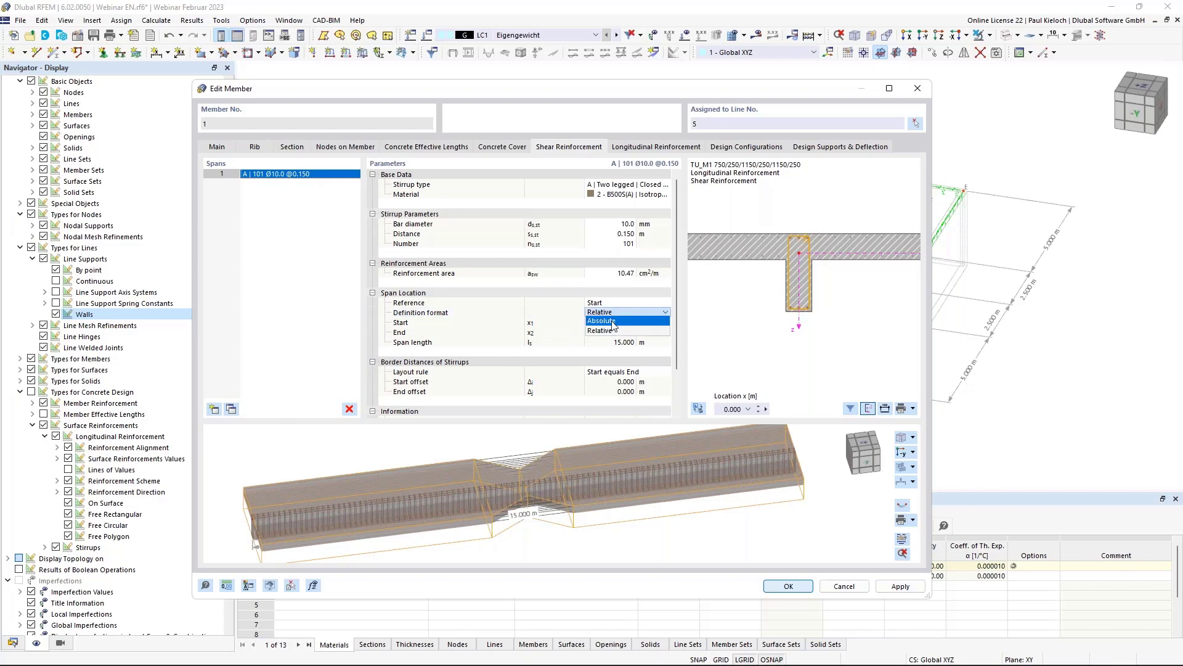
left_click(612, 321)
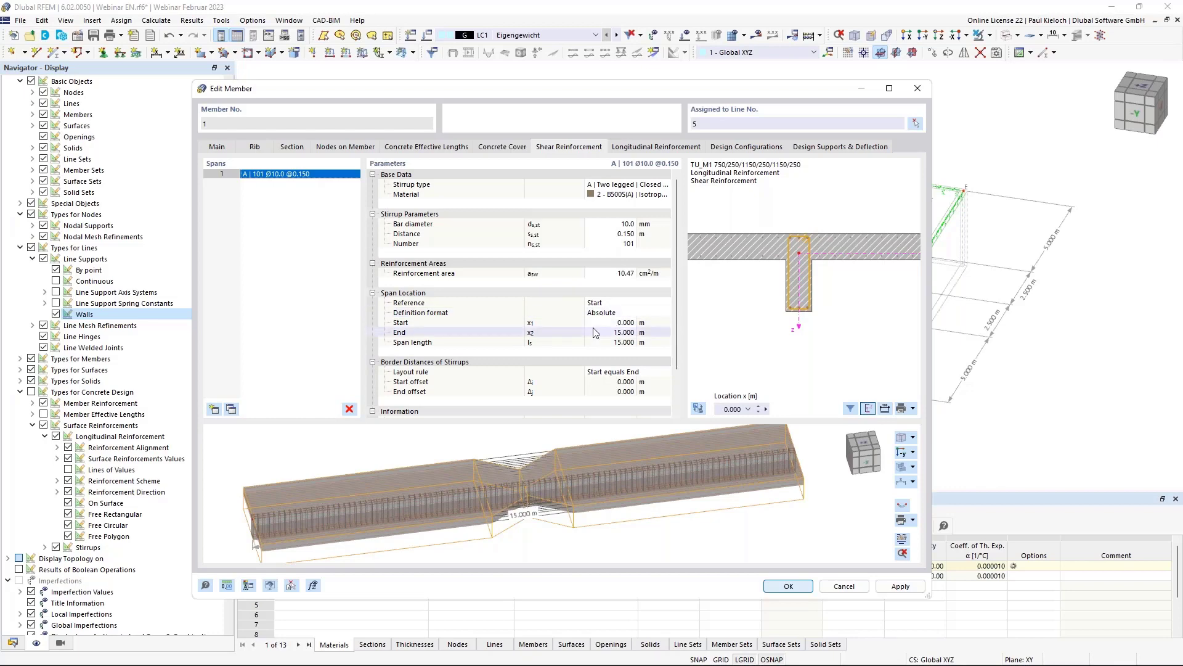
left_click(231, 411)
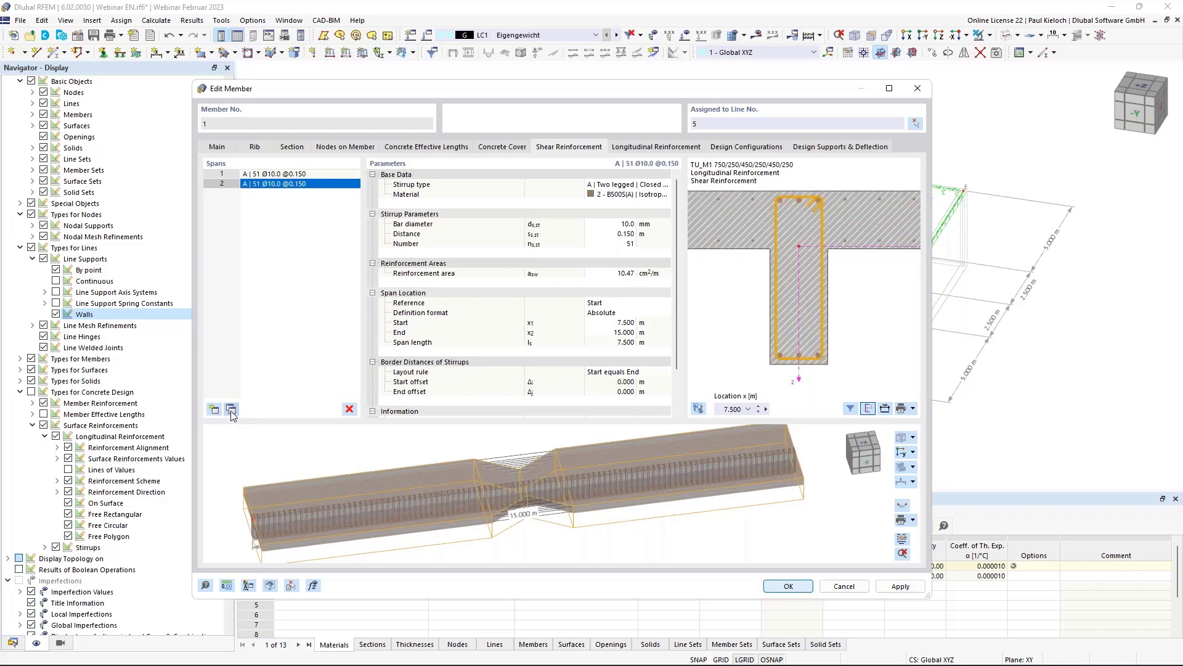
left_click(231, 410)
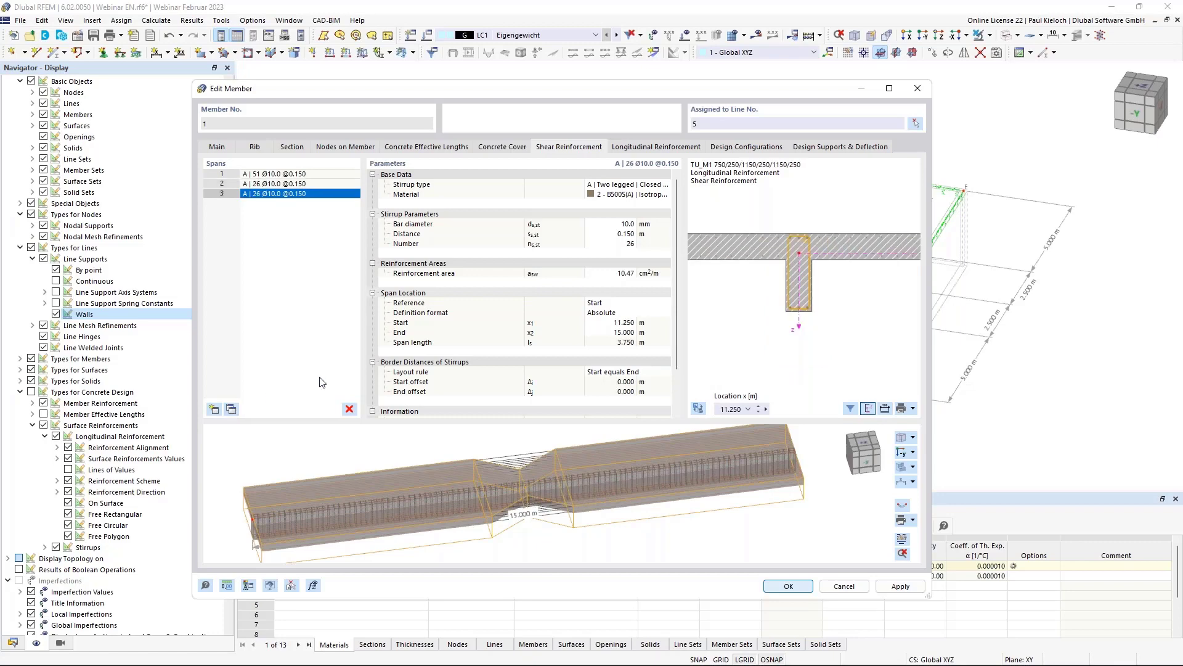
- Locate the second stirrup span from 6 m to 9 m along the rib
left_click(327, 183)
scroll(516, 476, "up", 5)
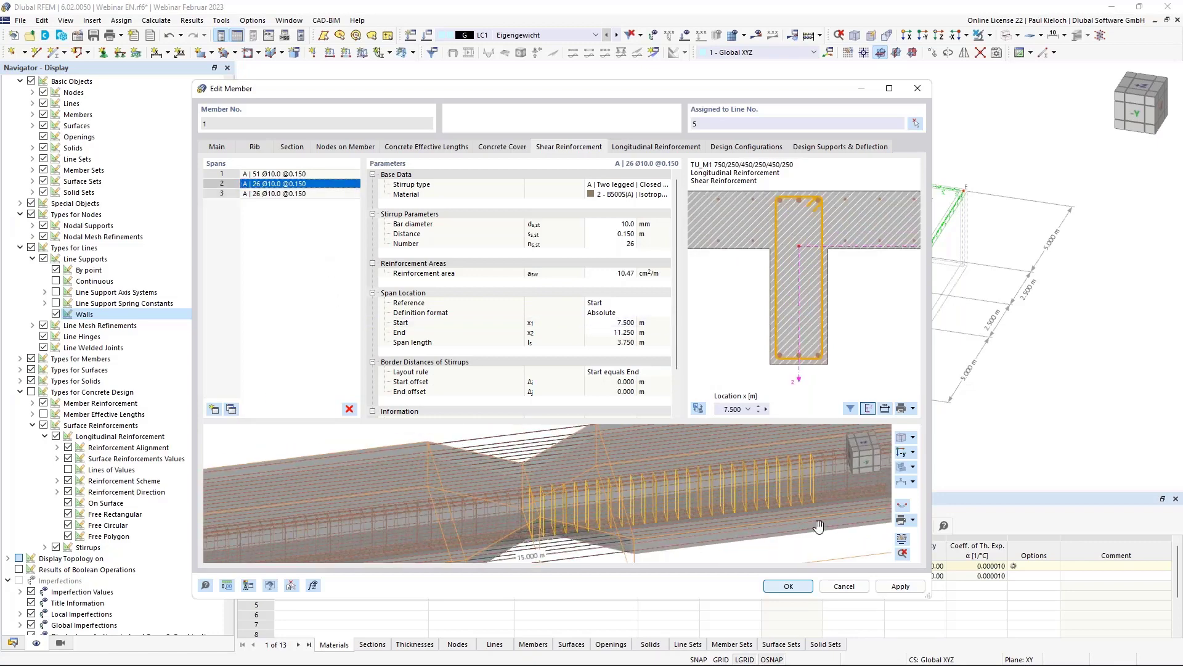
scroll(819, 523, "down", 1)
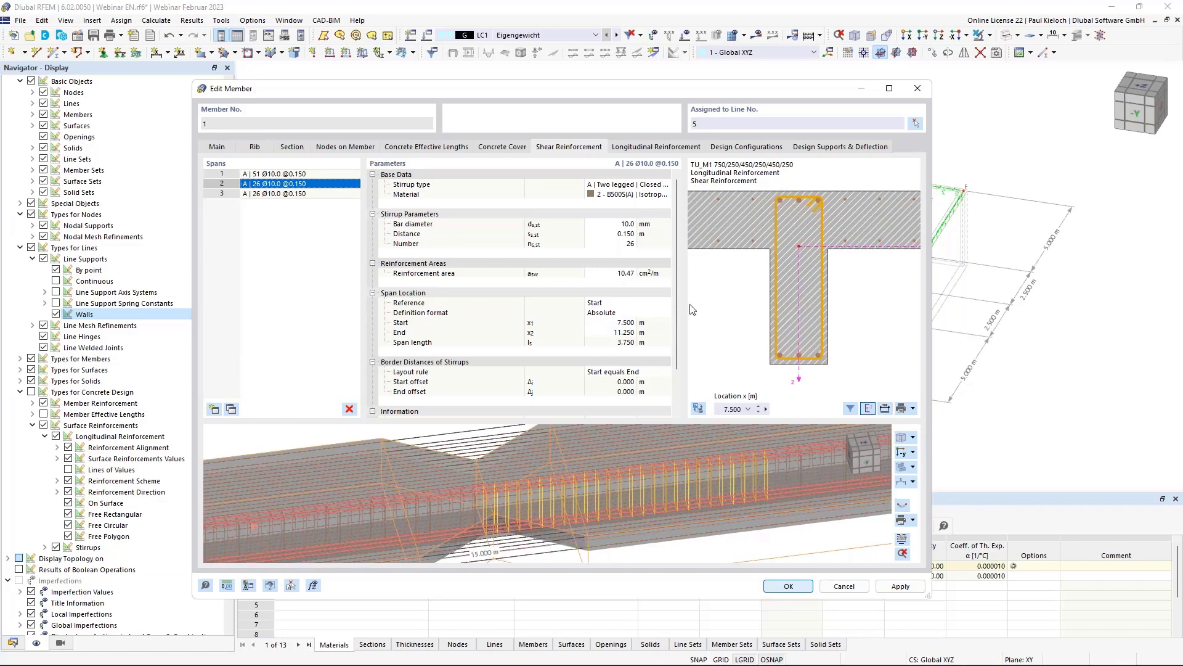
left_click(661, 326)
left_click(619, 323)
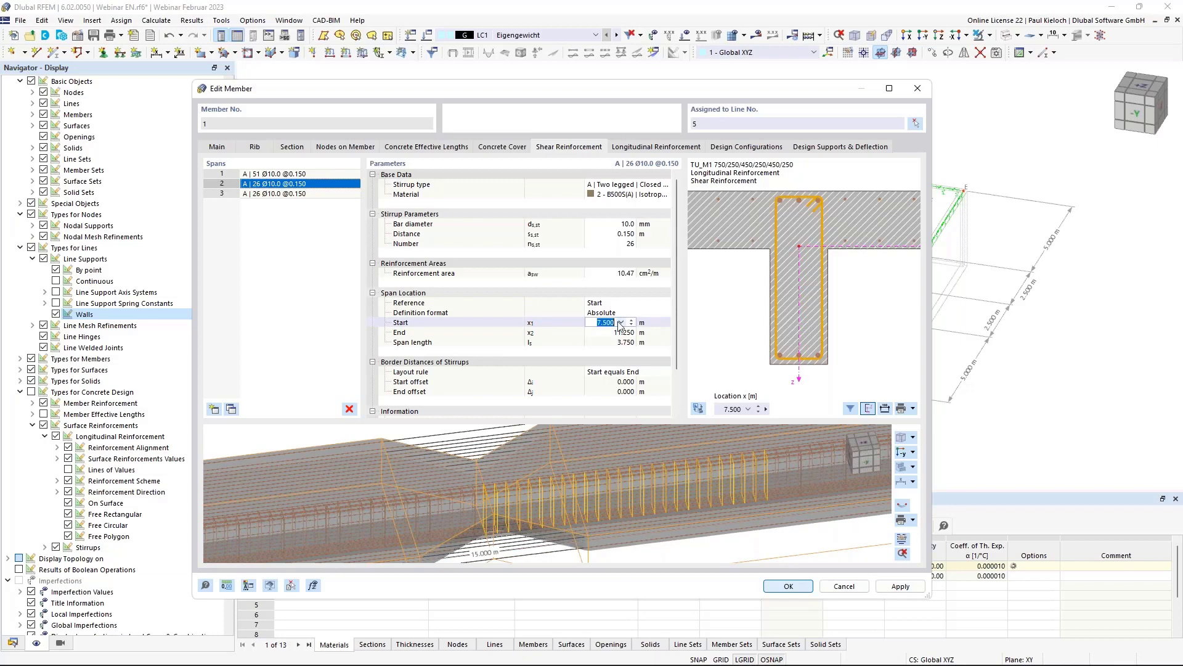
type("6")
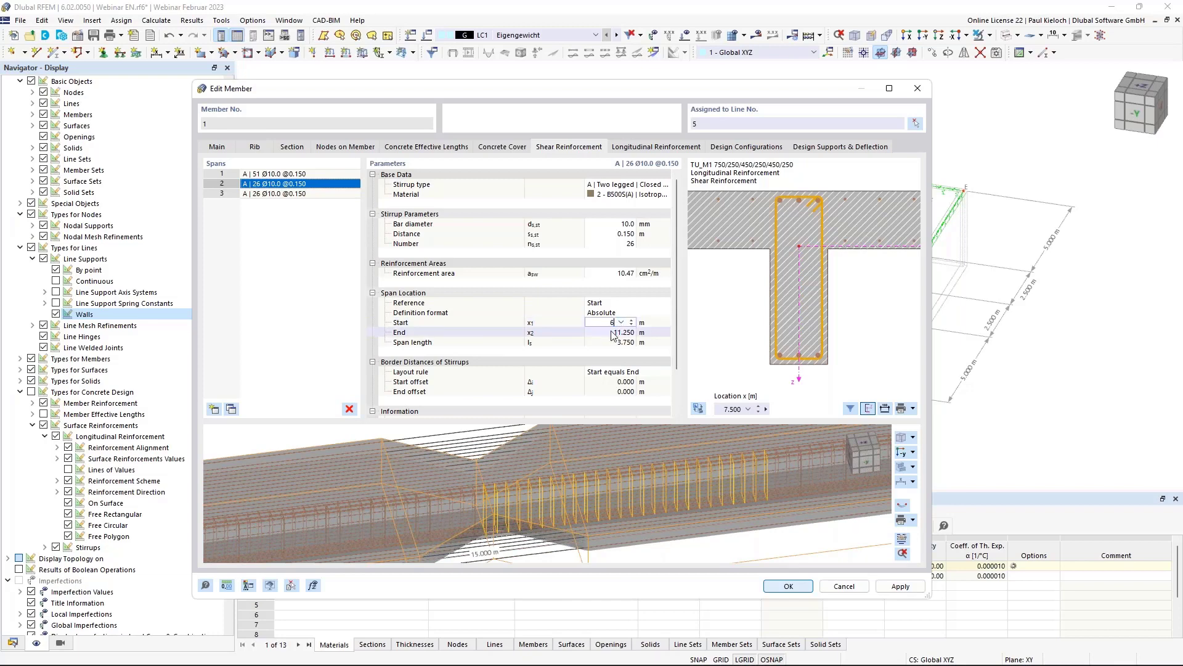
left_click(612, 332)
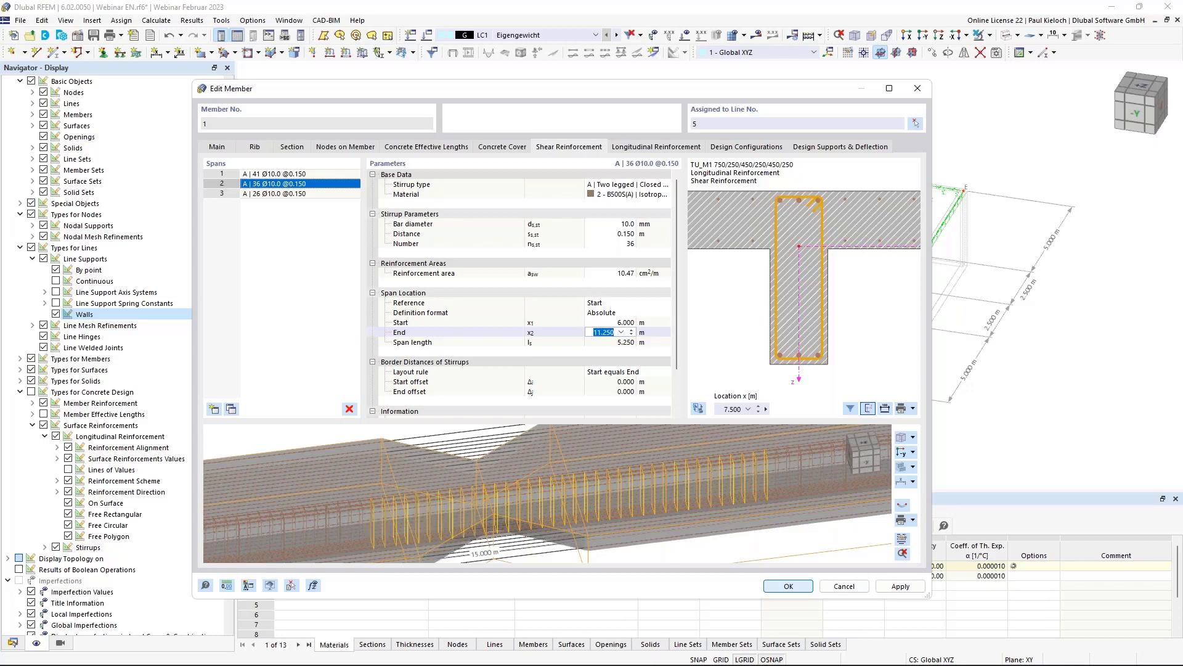
type("9")
left_click(666, 336)
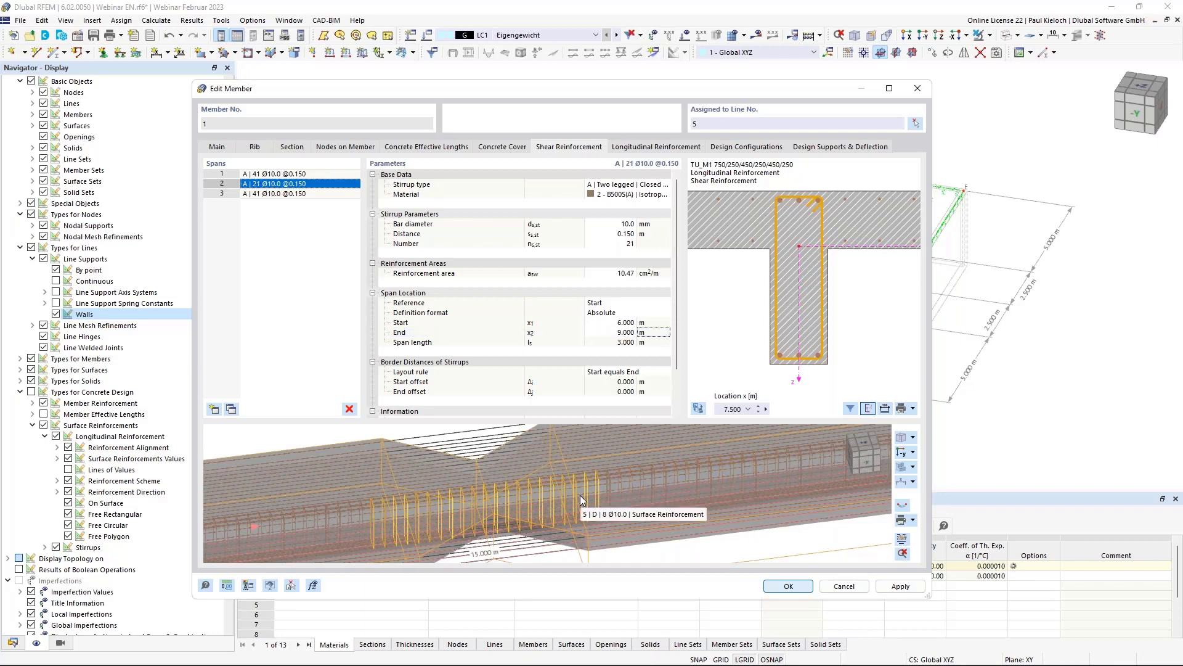
- Set the stirrup distance in the second span to 0.100 m and apply the shear reinforcement
left_click(623, 235)
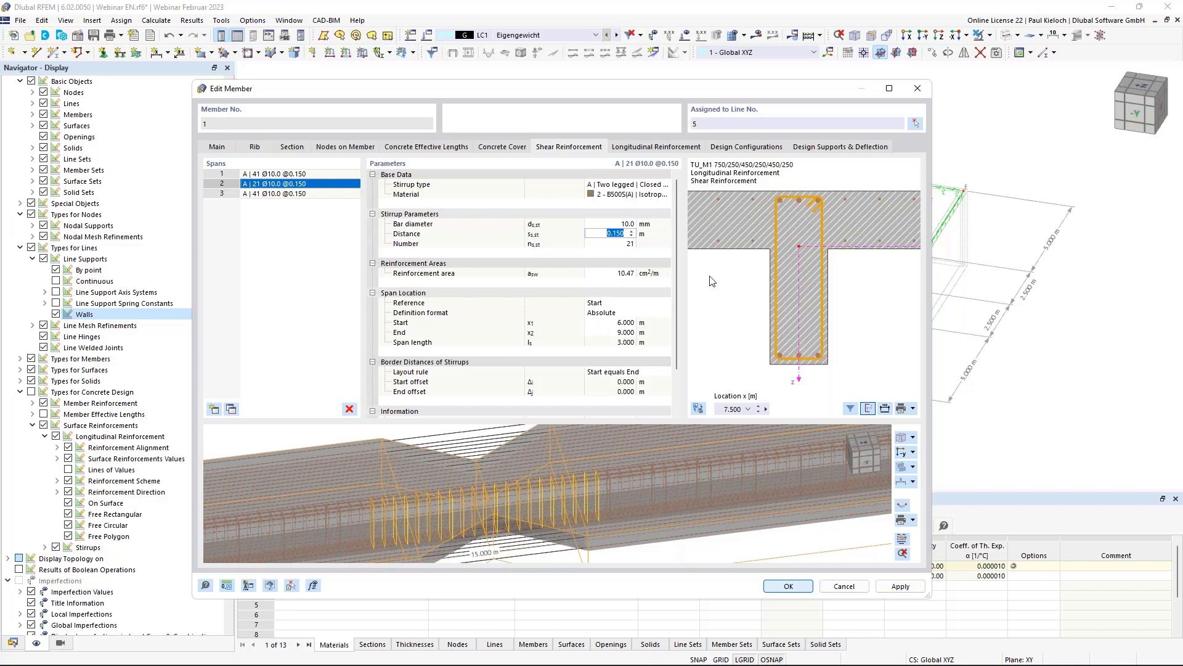
key("BackSpace")
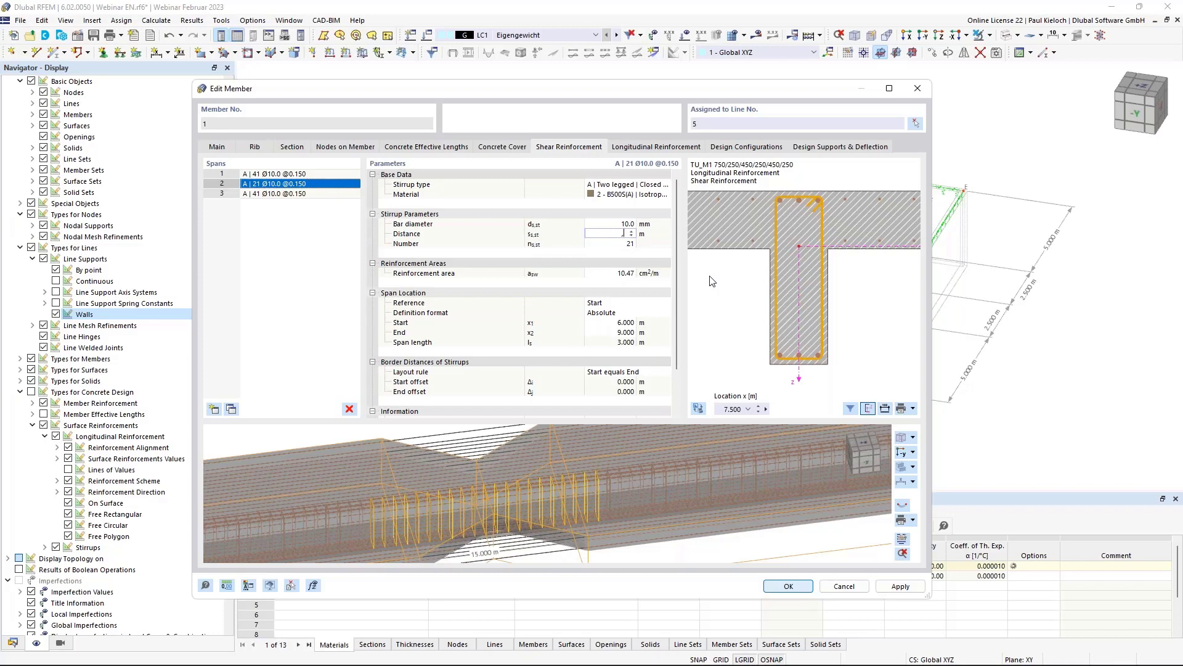
left_click(661, 237)
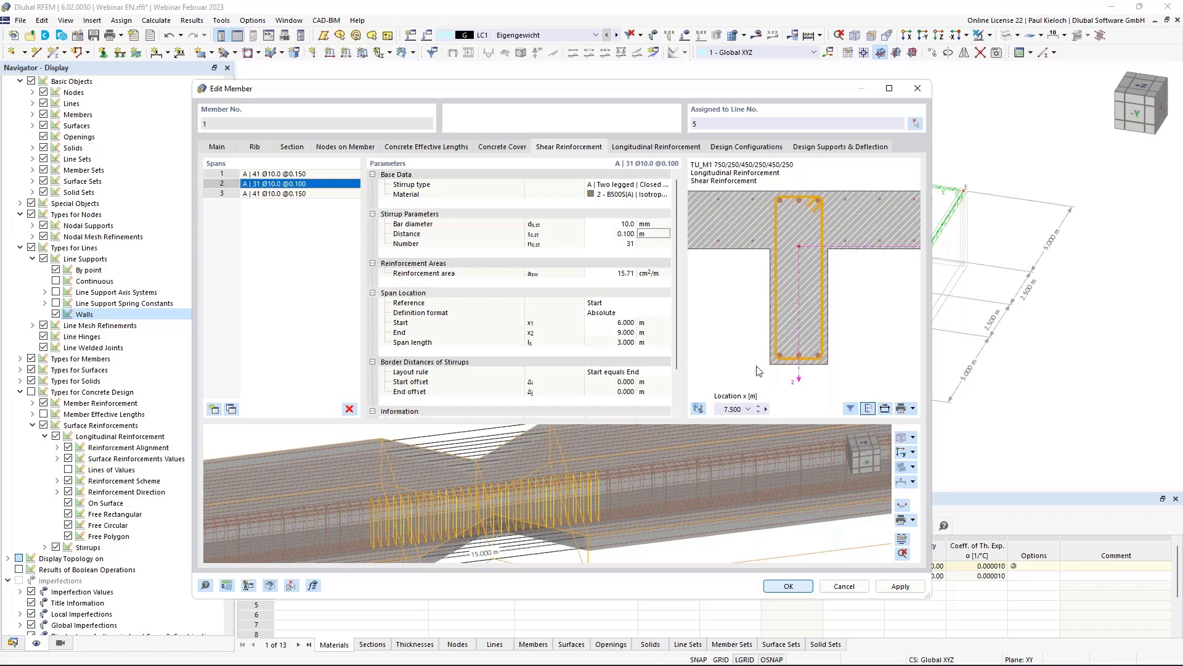
left_click(903, 590)
- Set the number of bars per side in the rib's symmetrical longitudinal reinforcement to 4
left_click(664, 148)
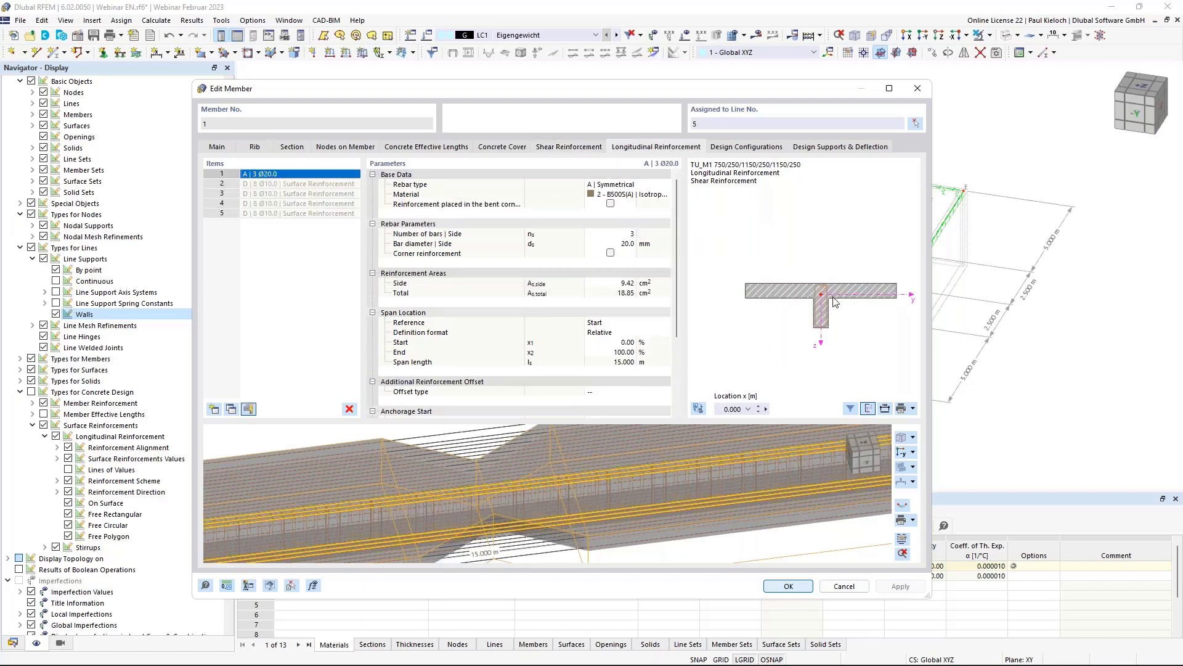
scroll(826, 318, "up", 4)
scroll(825, 313, "up", 3)
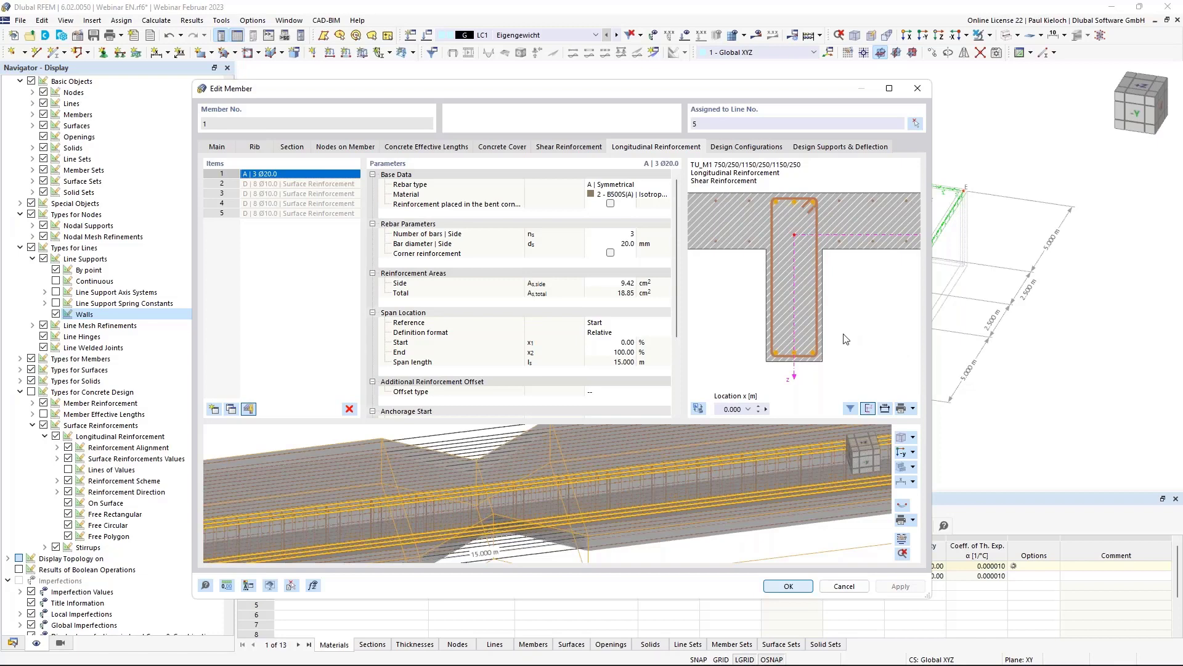
left_click(616, 233)
type("4")
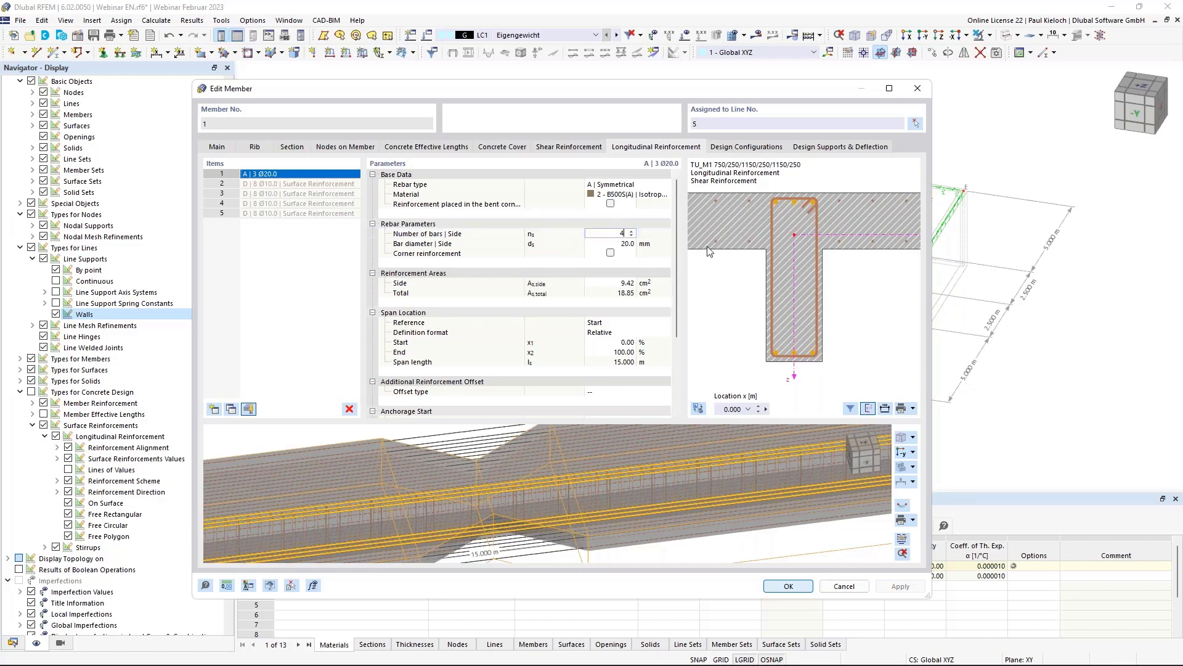
left_click(661, 236)
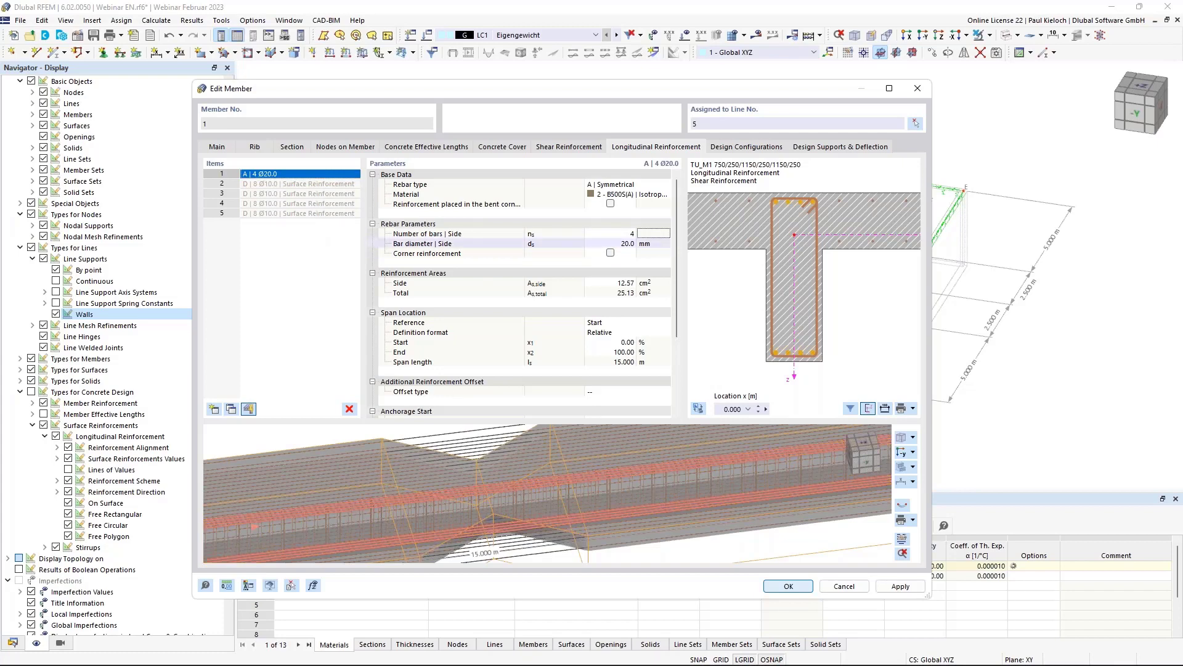
- Examine the reinforcement layout in the web and both flange sides of the rib's cross-section
scroll(778, 253, "down", 3)
middle_click_drag(762, 255, 843, 262)
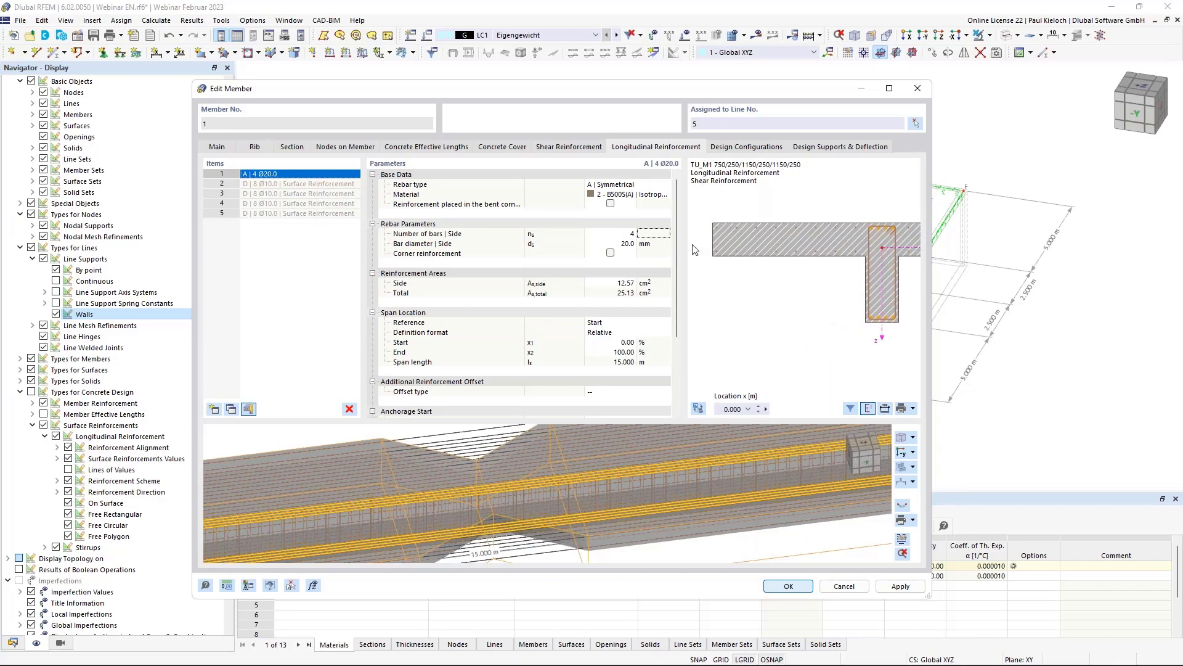
middle_click_drag(853, 289, 731, 288)
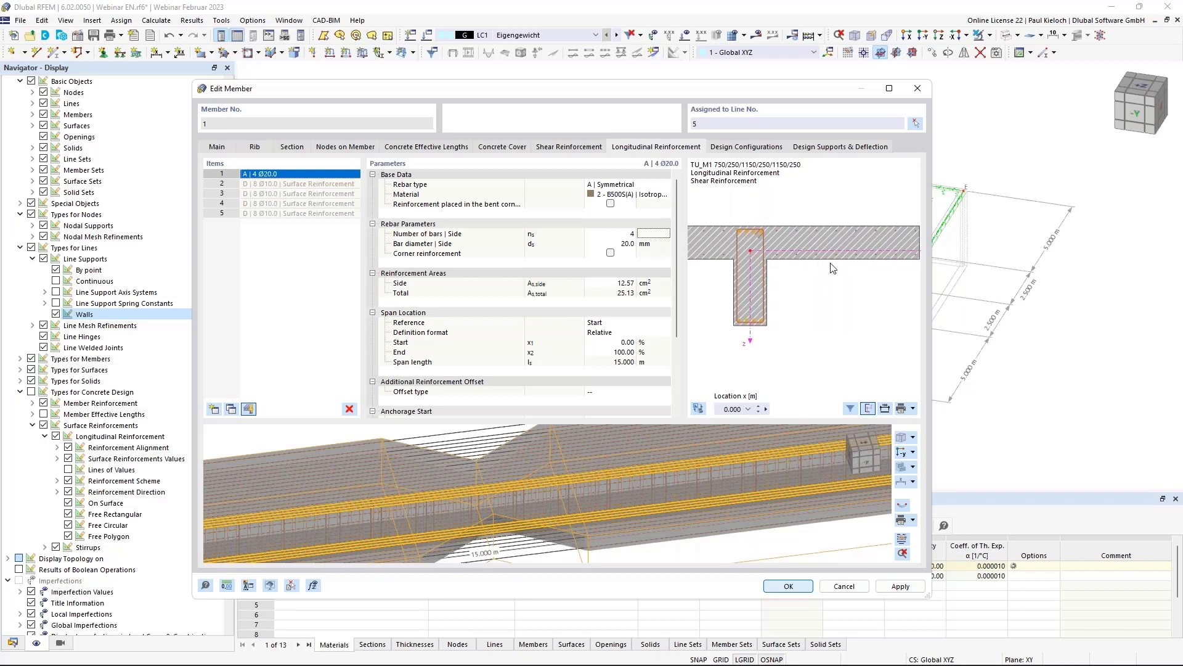
middle_click_drag(771, 294, 836, 293)
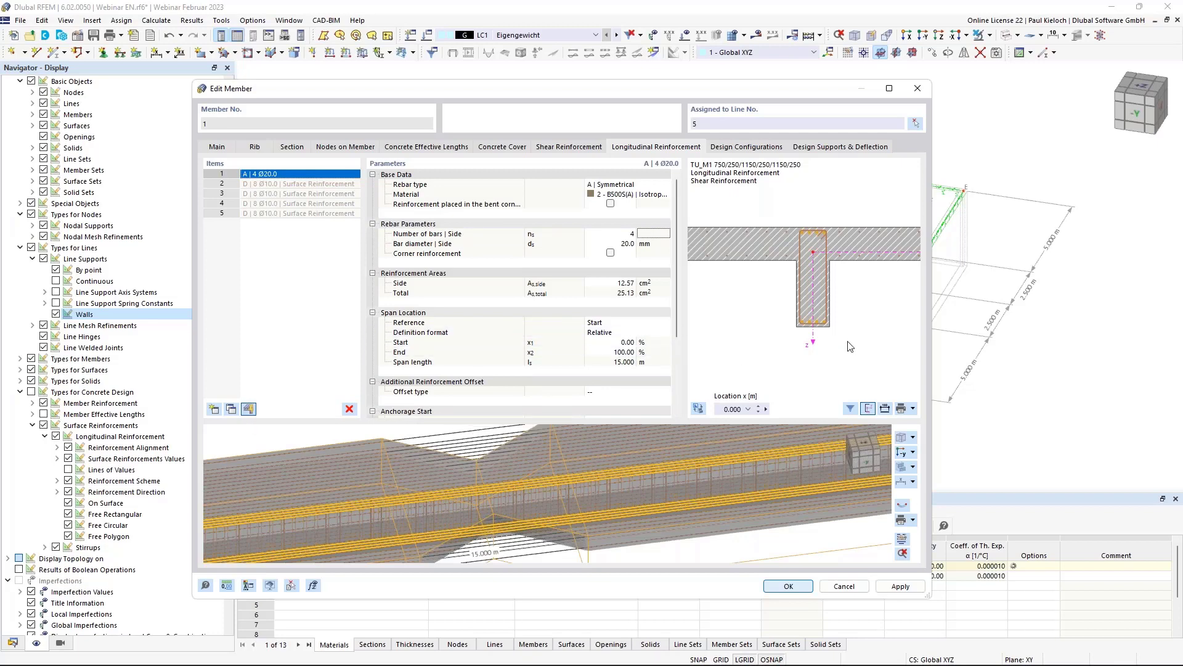
scroll(847, 324, "up", 2)
middle_click_drag(832, 276, 838, 292)
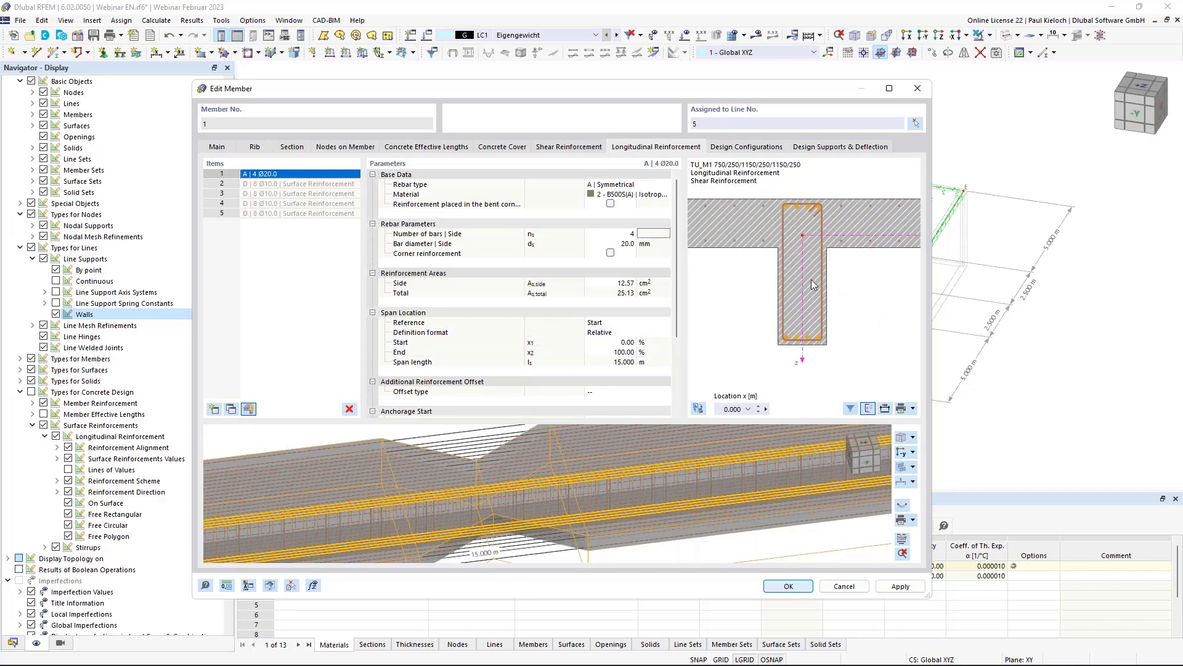
scroll(809, 272, "up", 1)
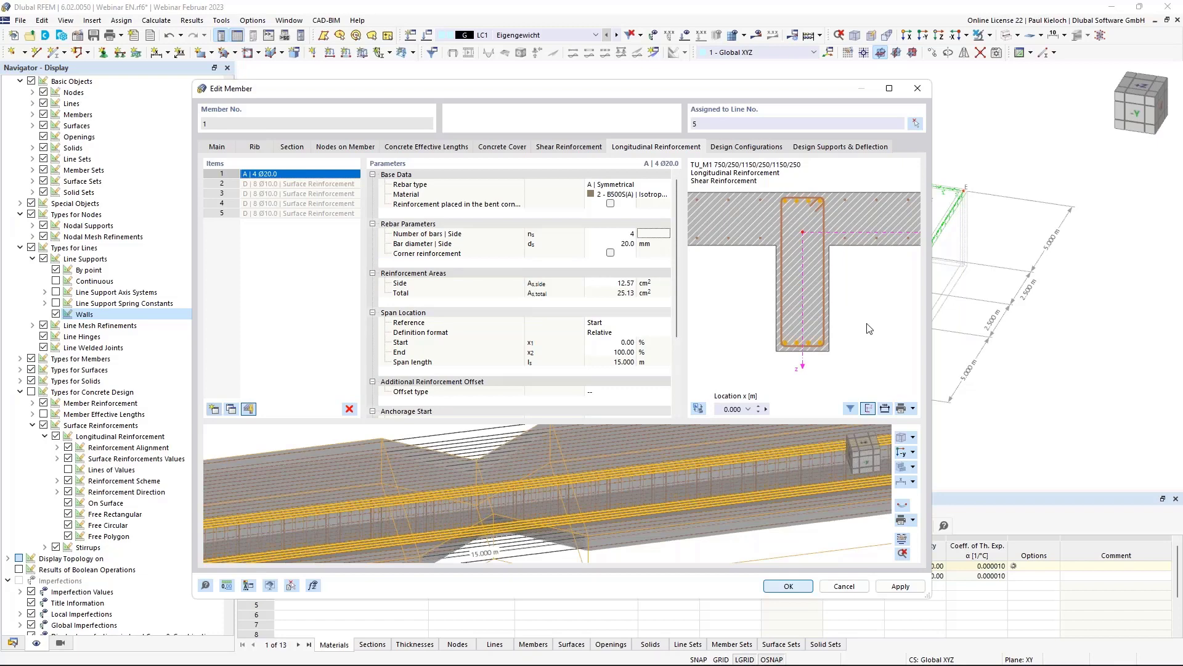
- Add a second longitudinal reinforcement item to the rib with the rebar type C | Uniformly surrounding
left_click(317, 182)
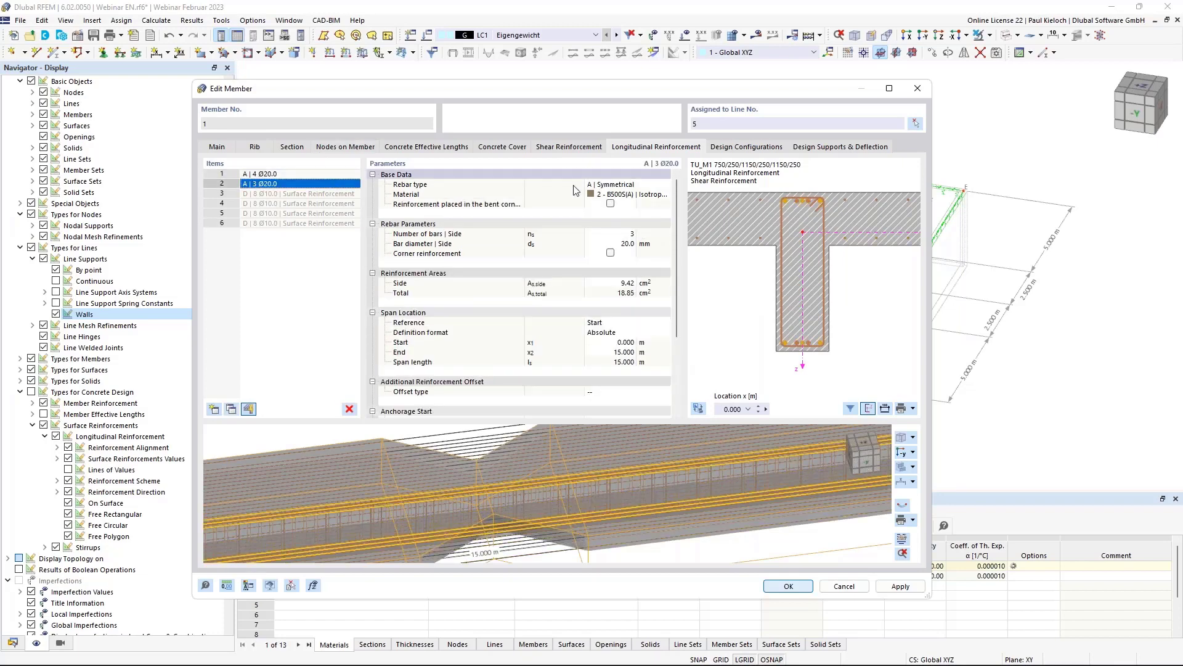
left_click(653, 185)
left_click(664, 184)
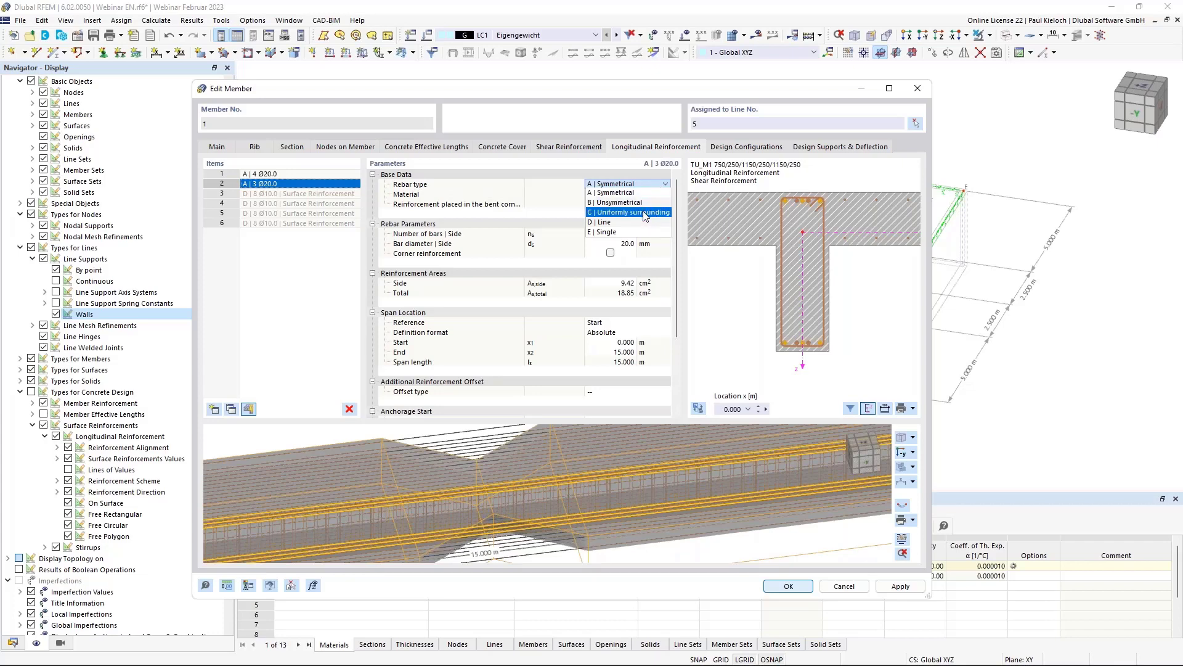
key("Escape")
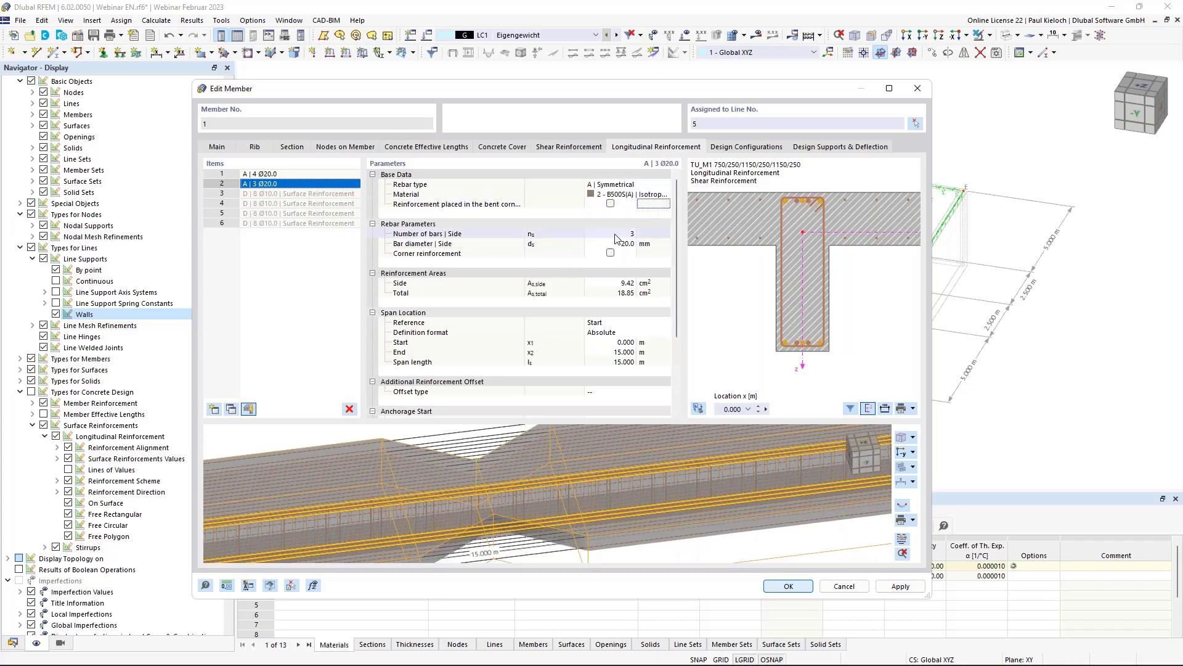
left_click(632, 185)
left_click(664, 183)
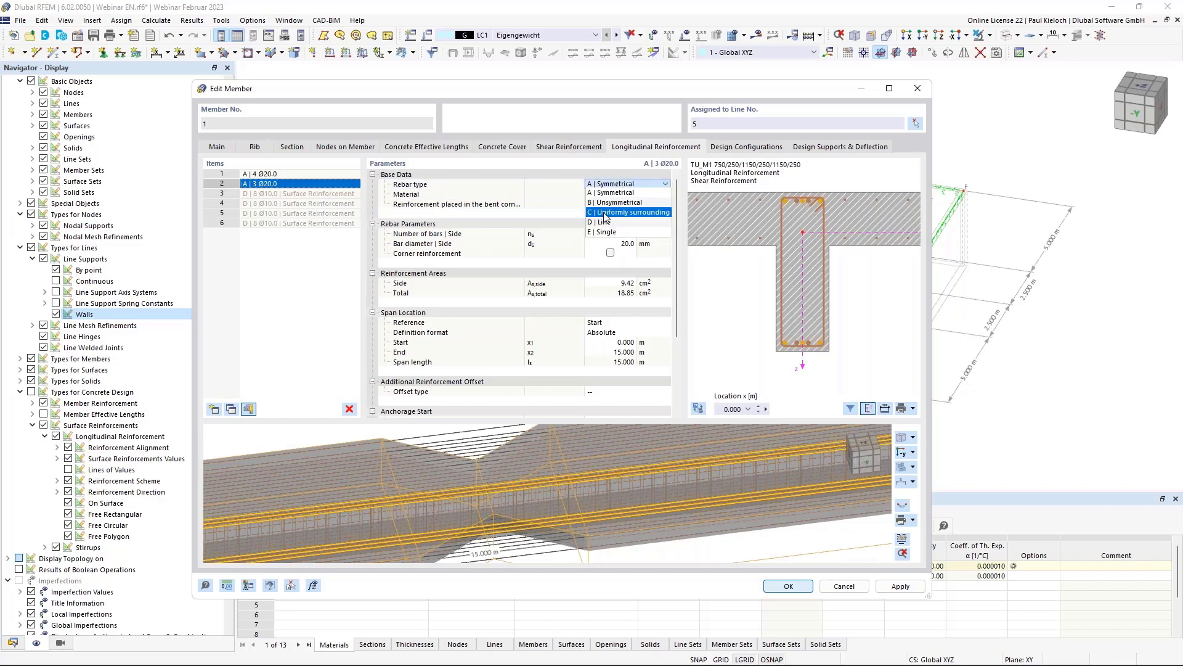
key("Escape")
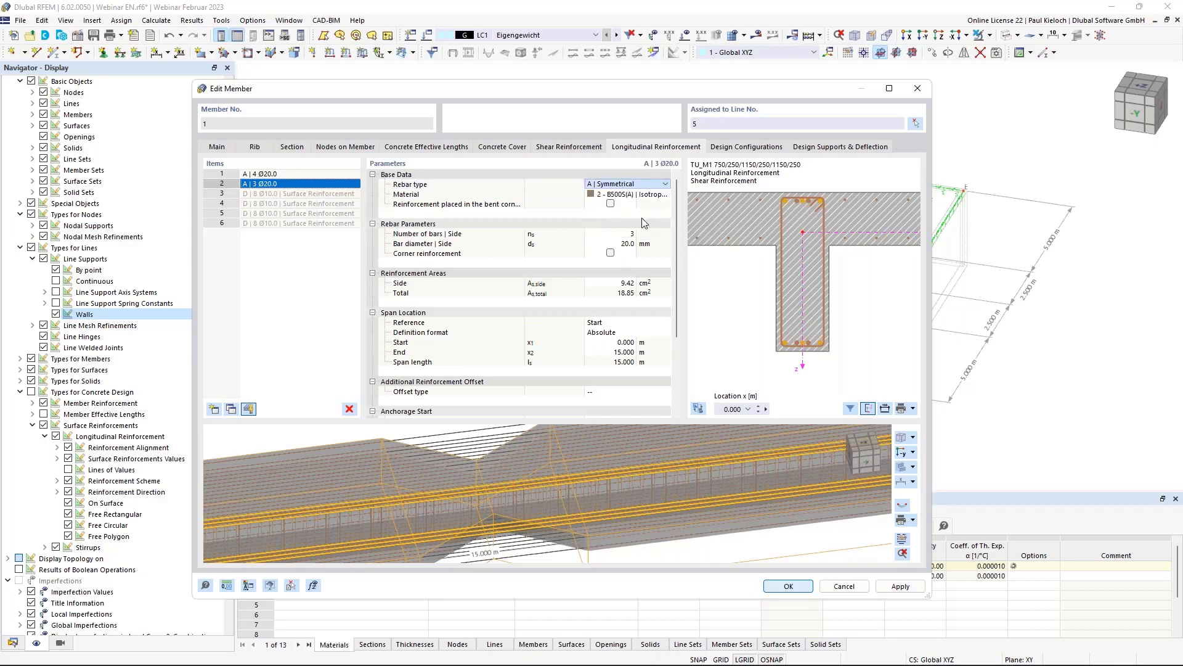
- Set the uniformly surrounding reinforcement to 6 bars with a diameter of 12 mm
left_click(608, 232)
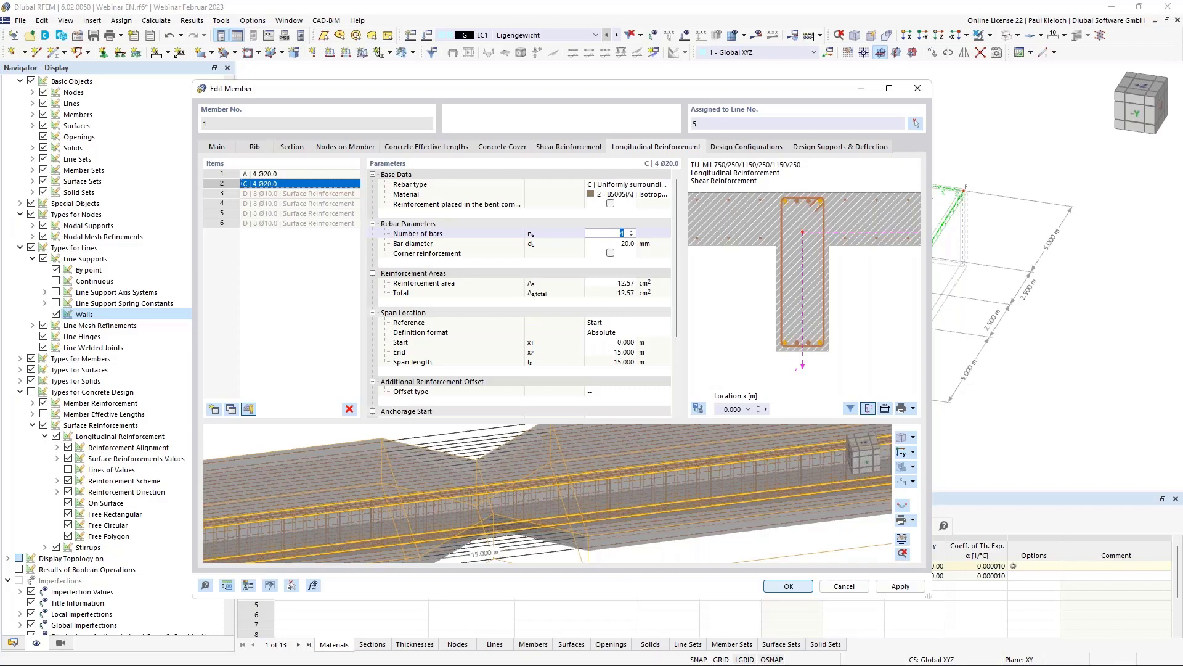
type("6")
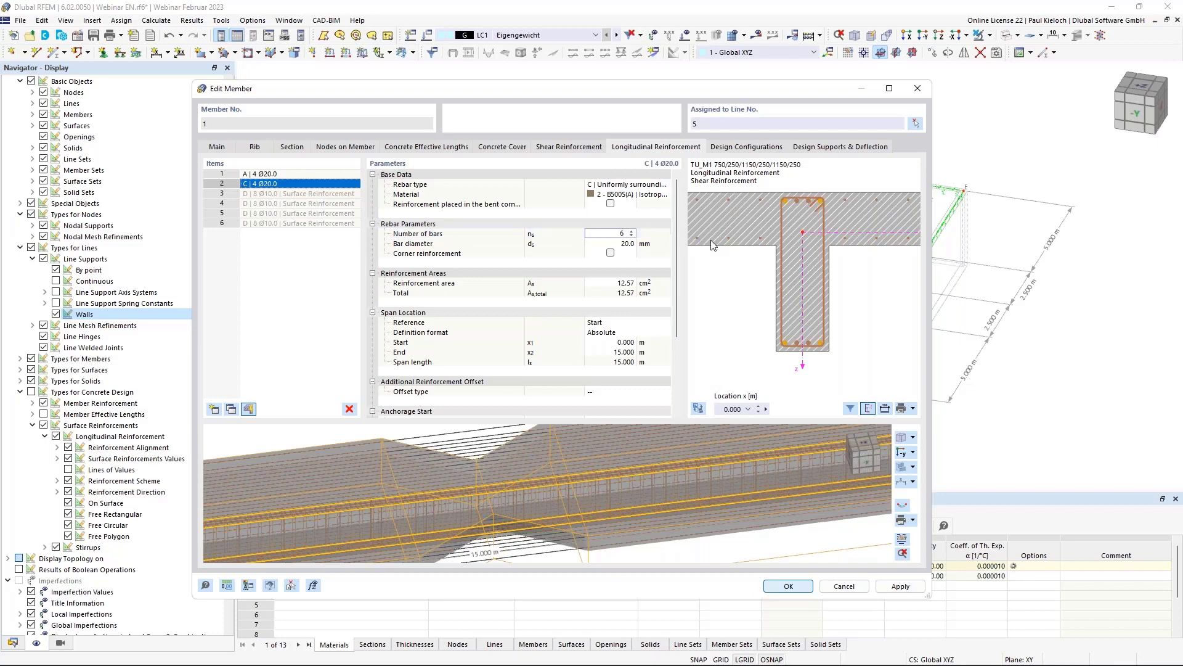
left_click(607, 243)
double_click(607, 243)
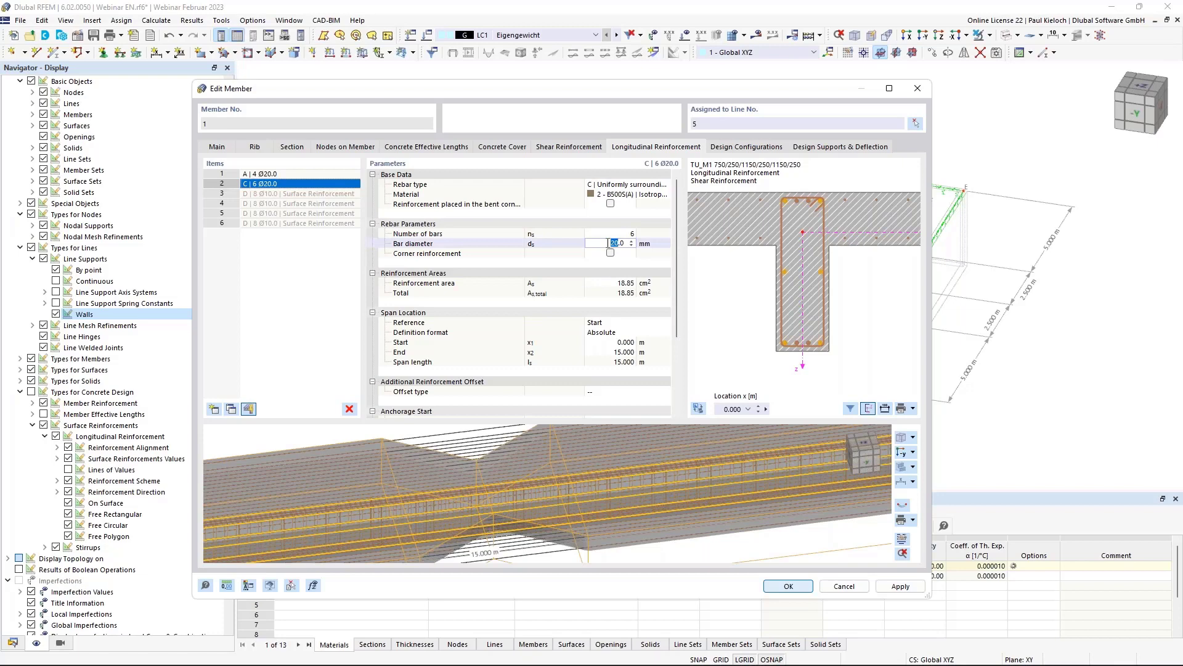
type("12")
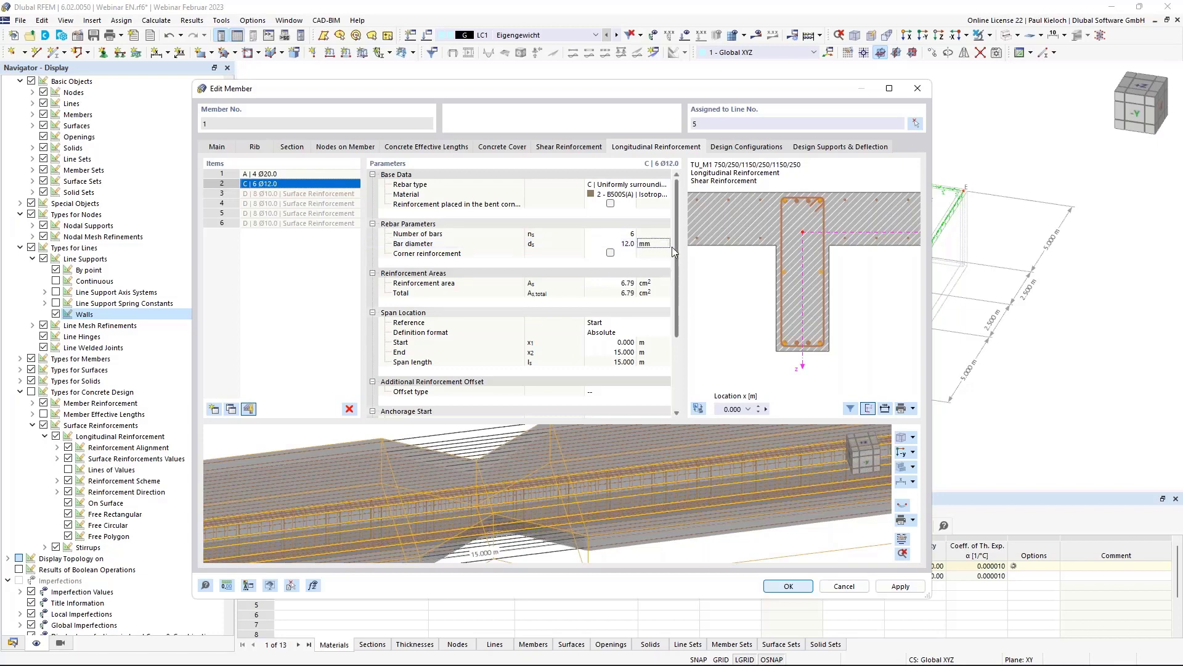
- Offset the surrounding bars from the stirrup by 150 mm on the top and bottom sides and apply the reinforcement
left_click_drag(676, 247, 678, 291)
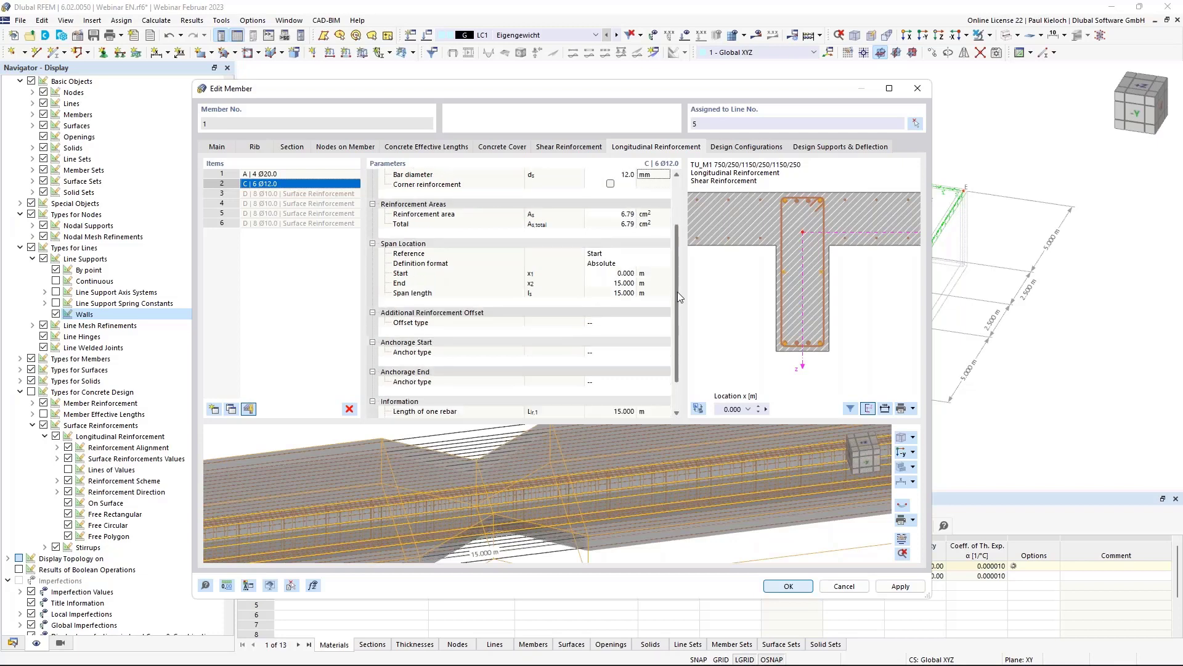
left_click(612, 321)
left_click(626, 321)
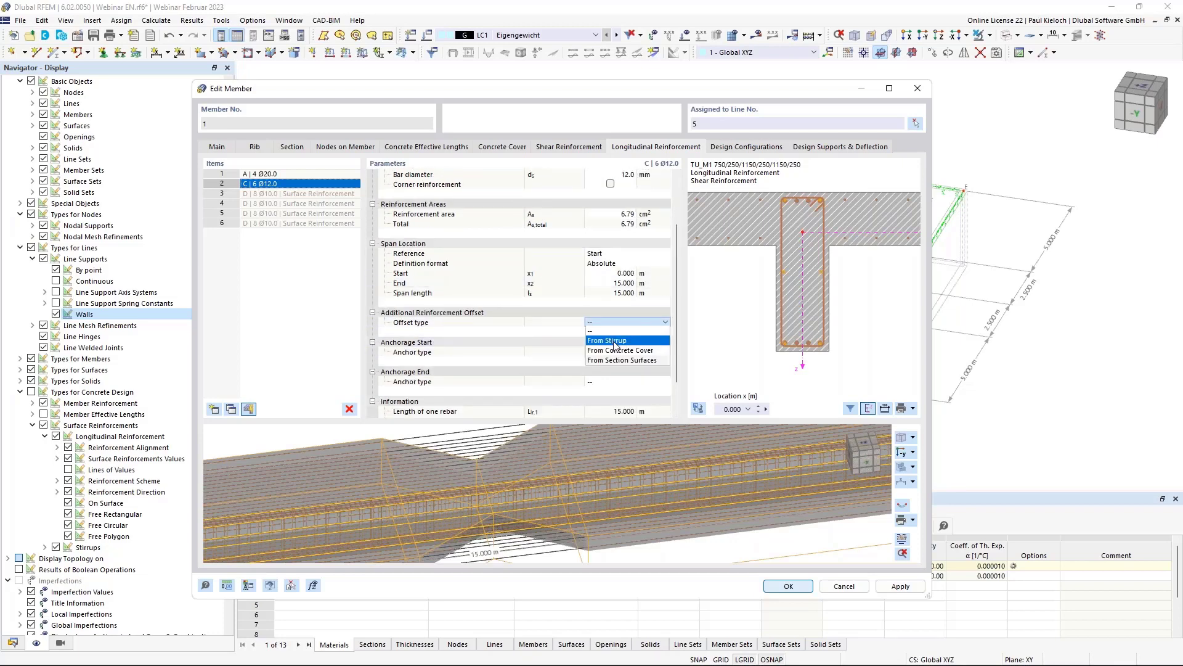
left_click(600, 331)
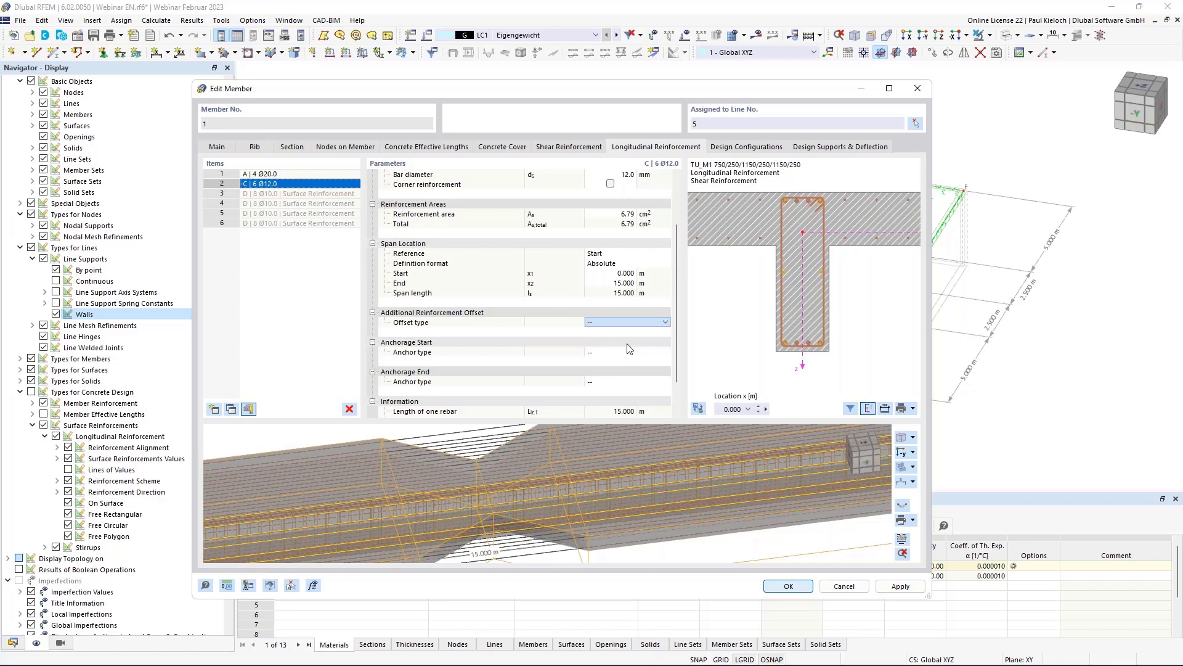
left_click(619, 332)
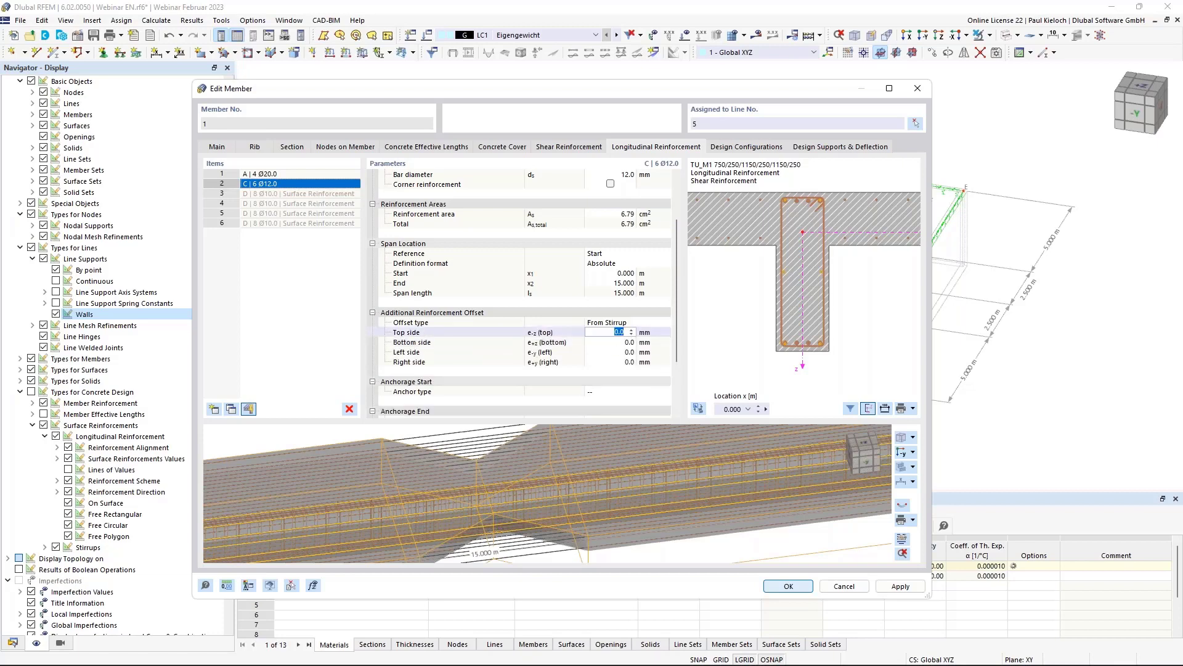
type("150")
left_click(609, 342)
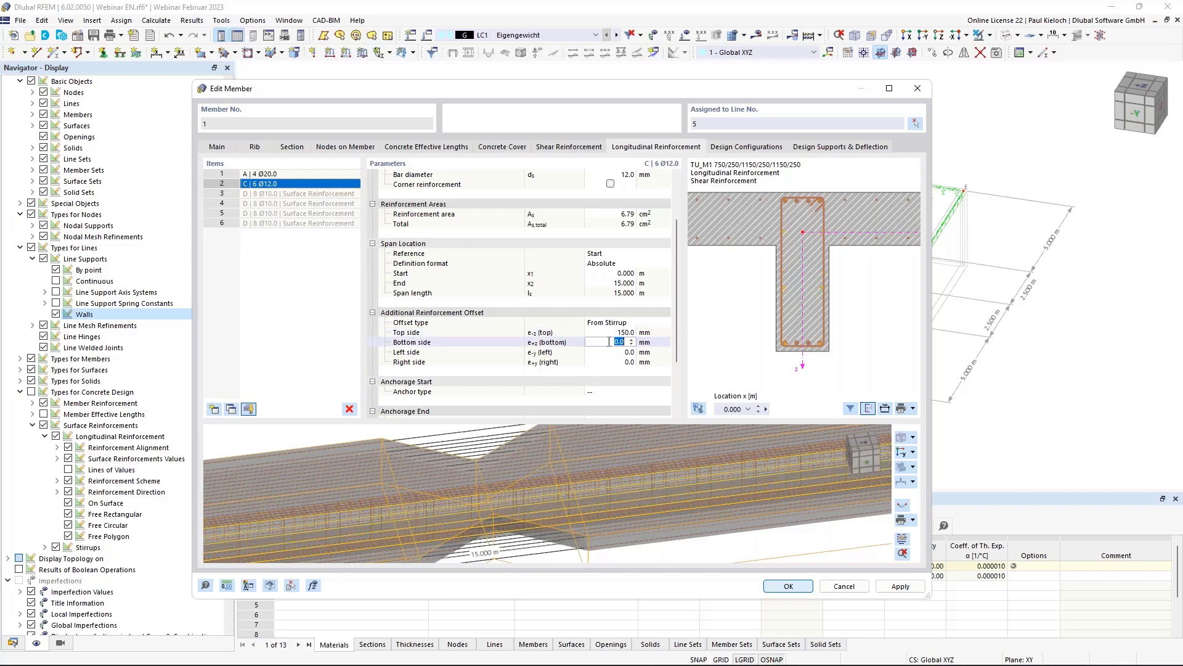
type("150")
key("Return")
left_click(651, 342)
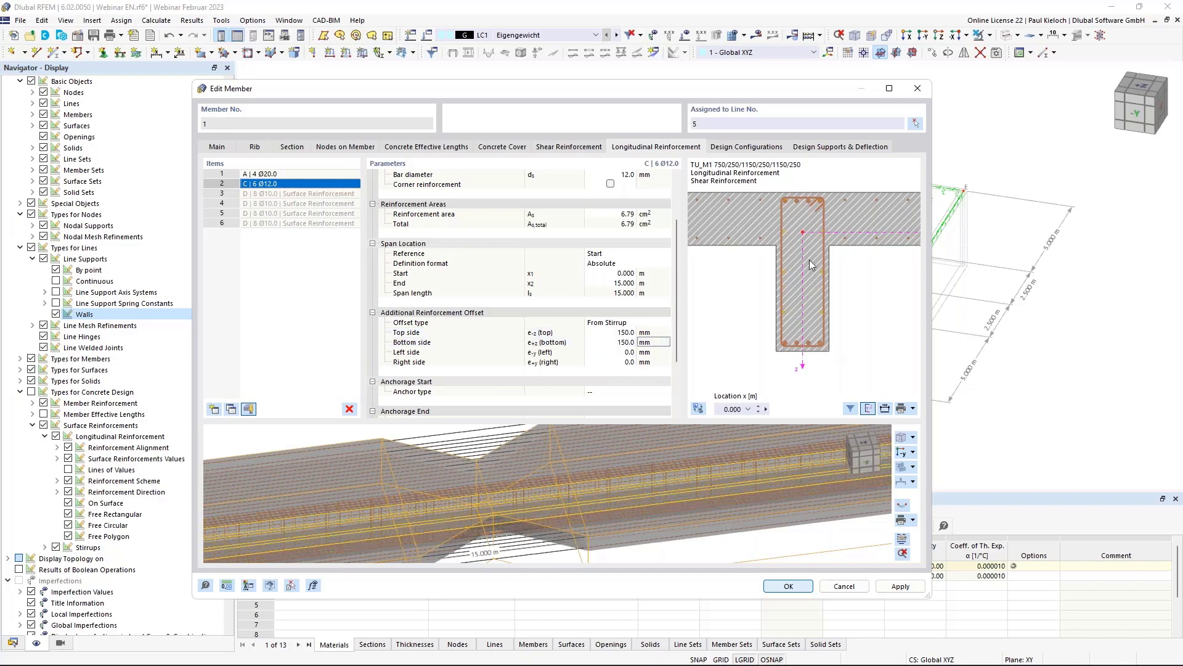
scroll(808, 260, "up", 1)
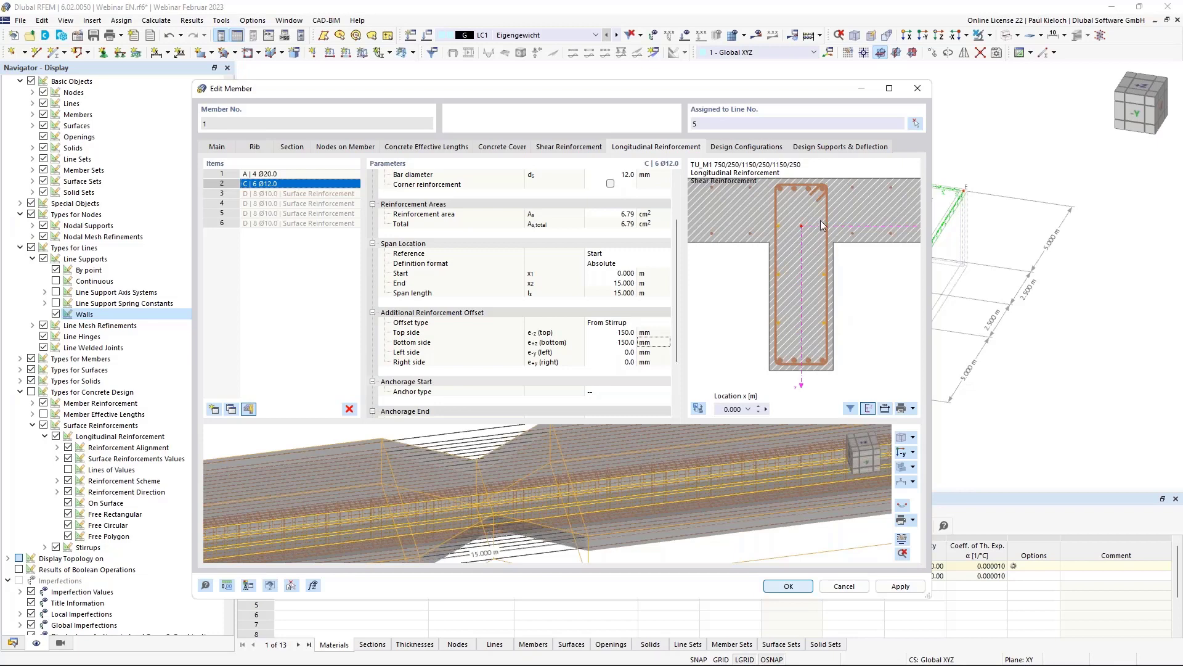
left_click(907, 588)
- Review the rib's reinforcement layout drawing and its graphics printing options, then close the drawing
left_click(902, 538)
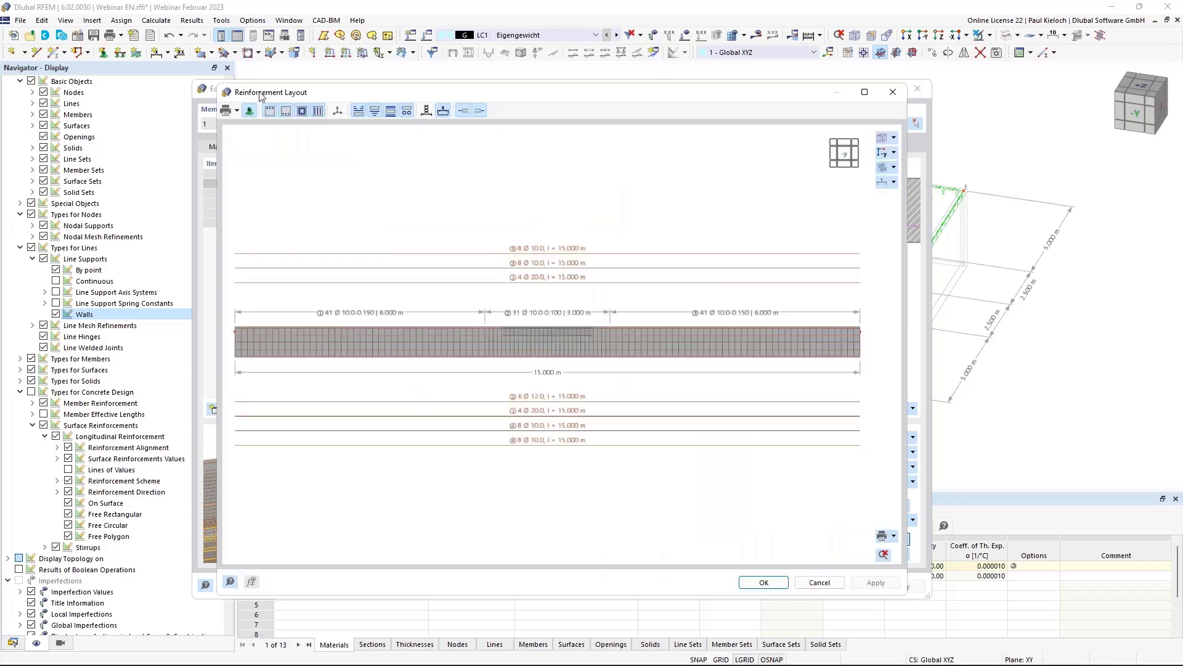
left_click_drag(342, 93, 409, 86)
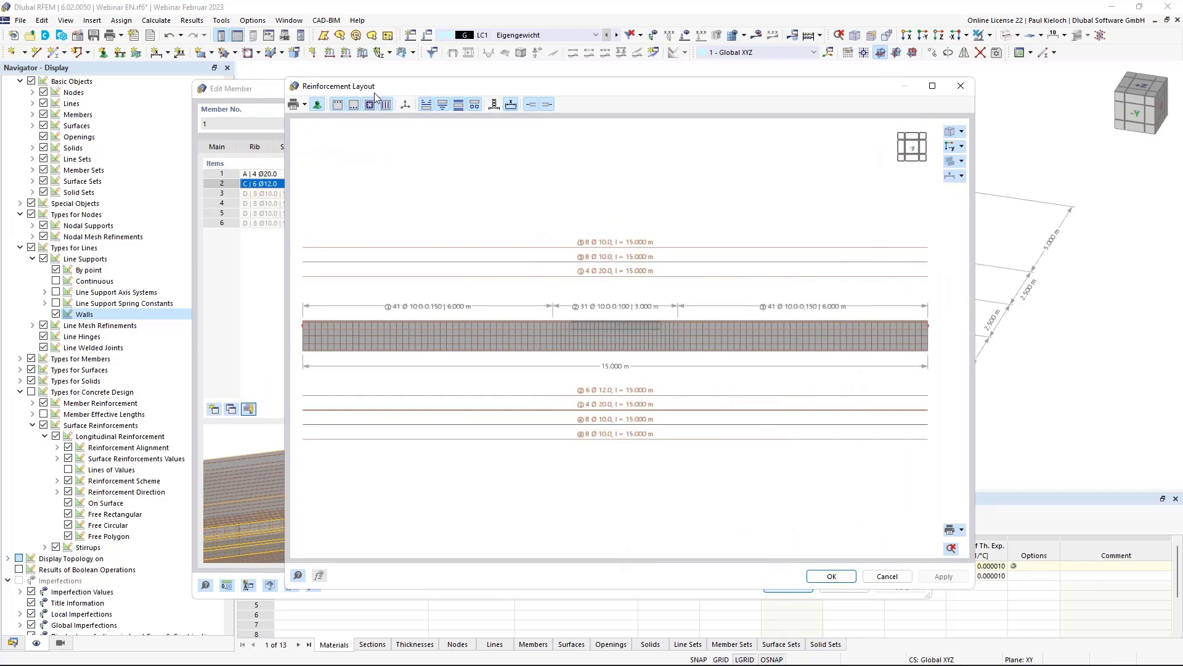
left_click(305, 105)
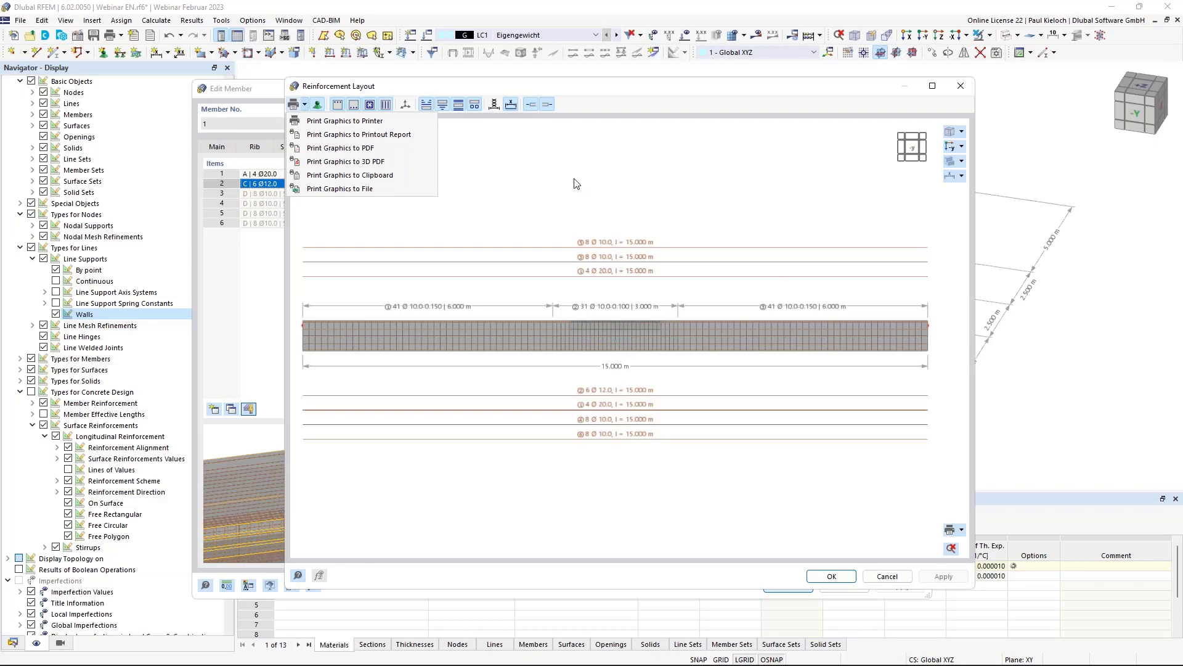
left_click(597, 186)
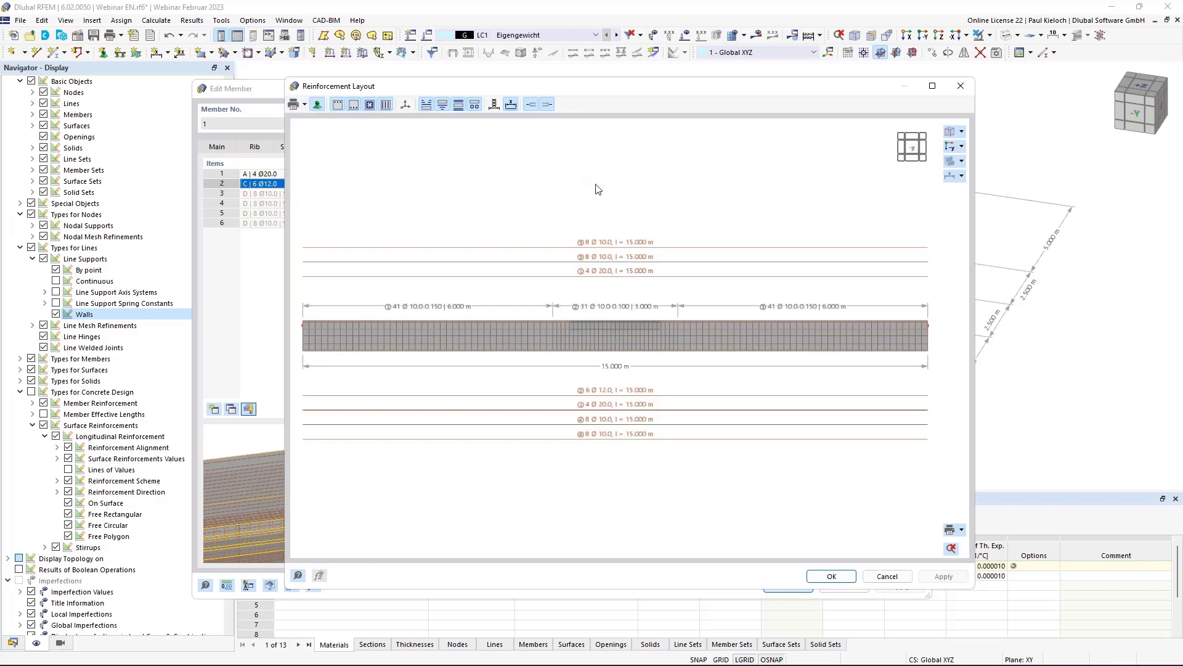
left_click(966, 90)
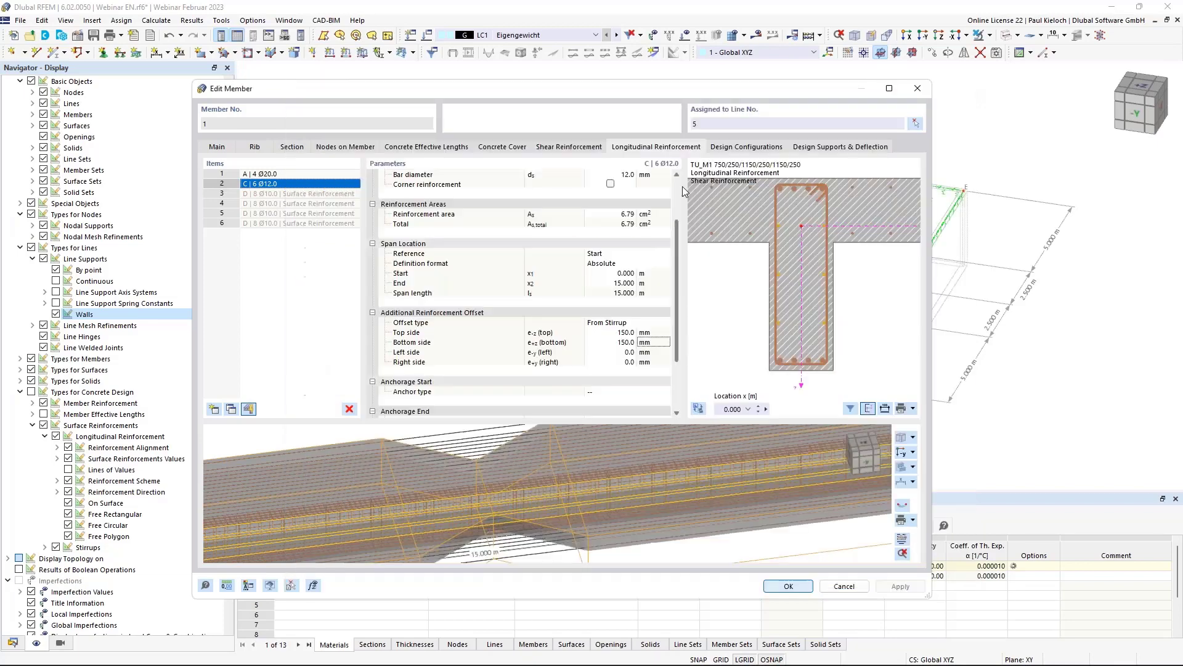
- Review the member parameters of the Standard ultimate configuration, including the shear joint design options, without changing them
left_click(741, 147)
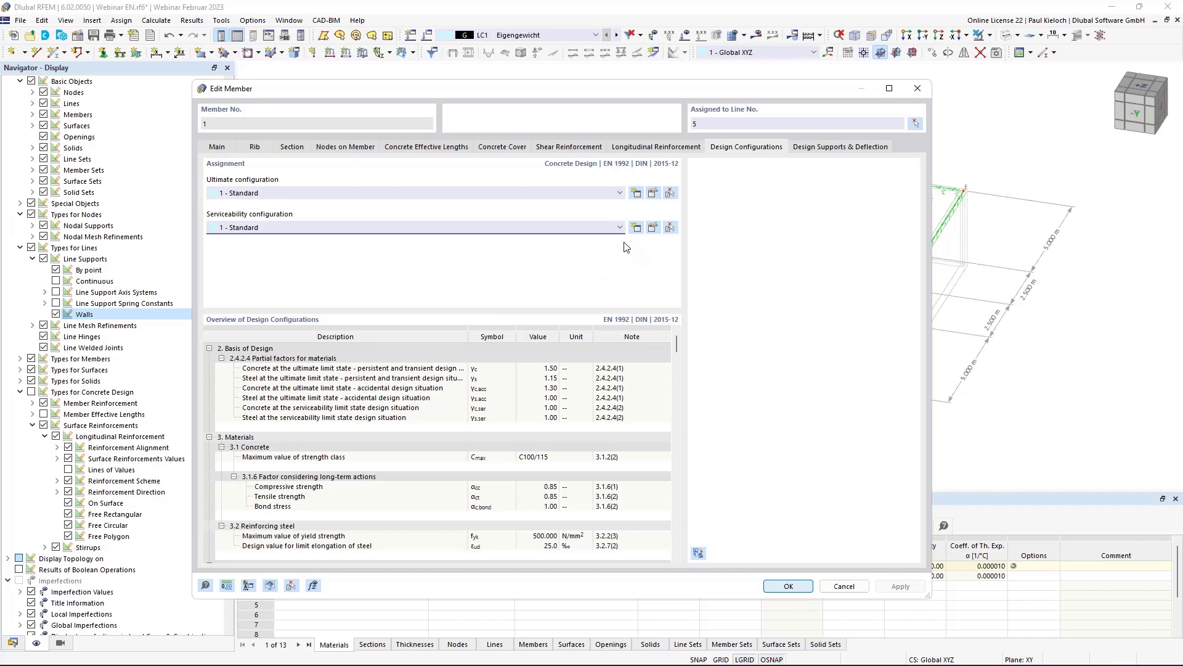
left_click(654, 194)
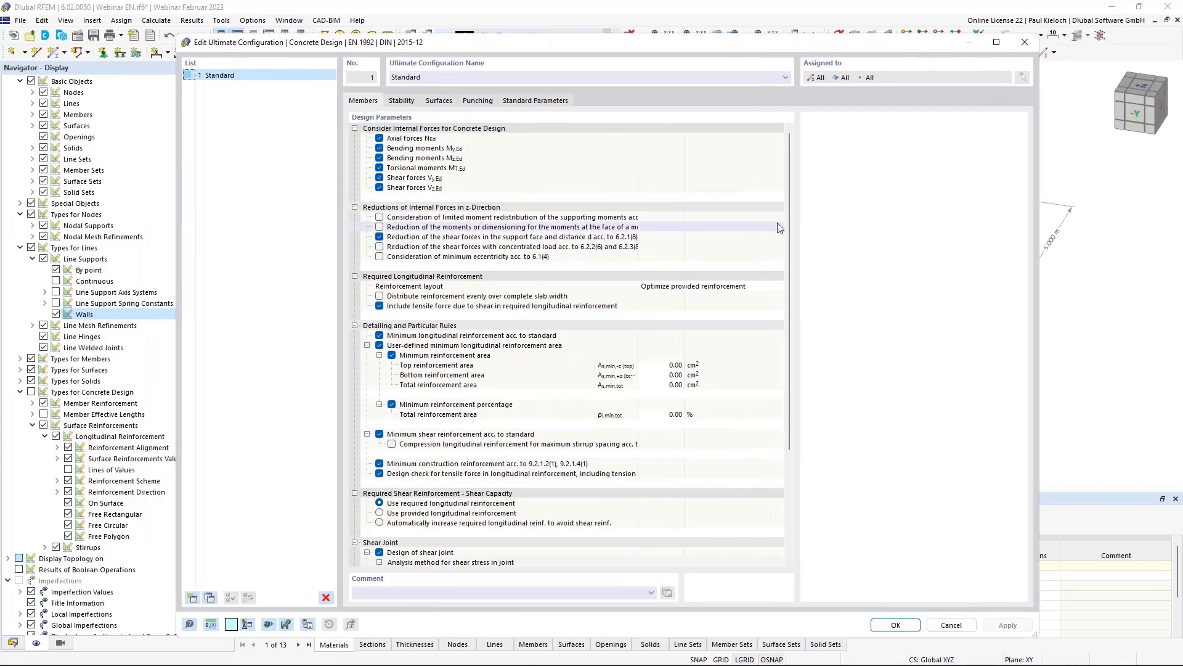
left_click_drag(790, 218, 794, 339)
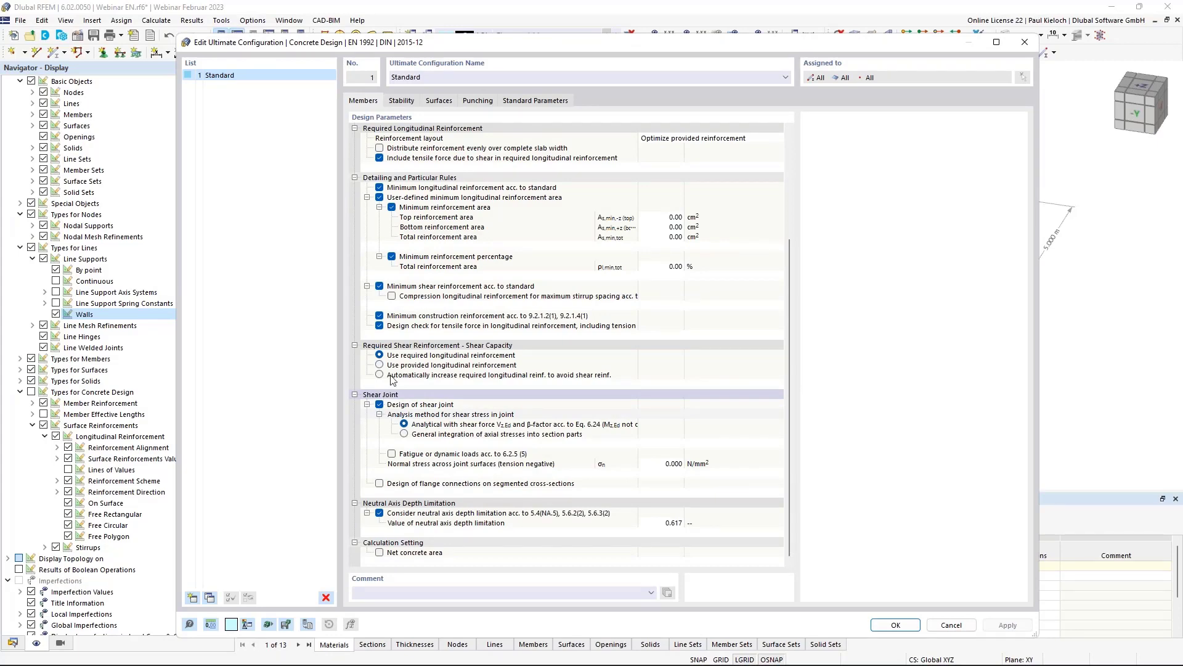
mouse_move(482, 46)
left_mouse_down()
mouse_move(453, 275)
mouse_move(498, 207)
mouse_move(493, 49)
left_mouse_up()
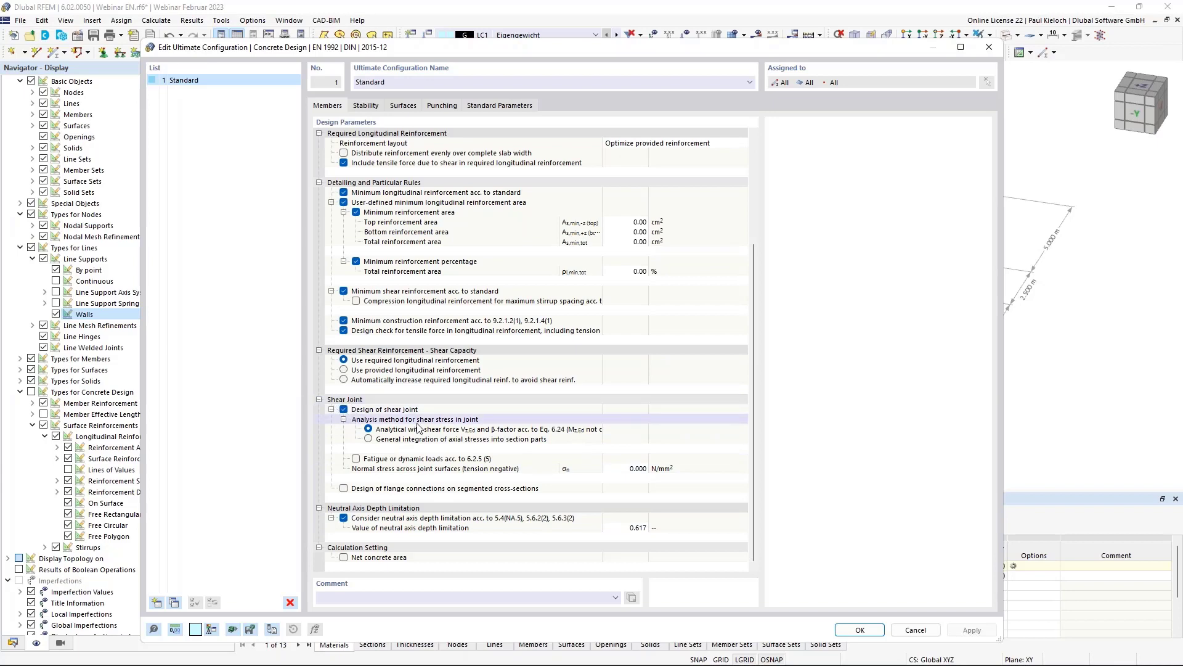
left_click(916, 630)
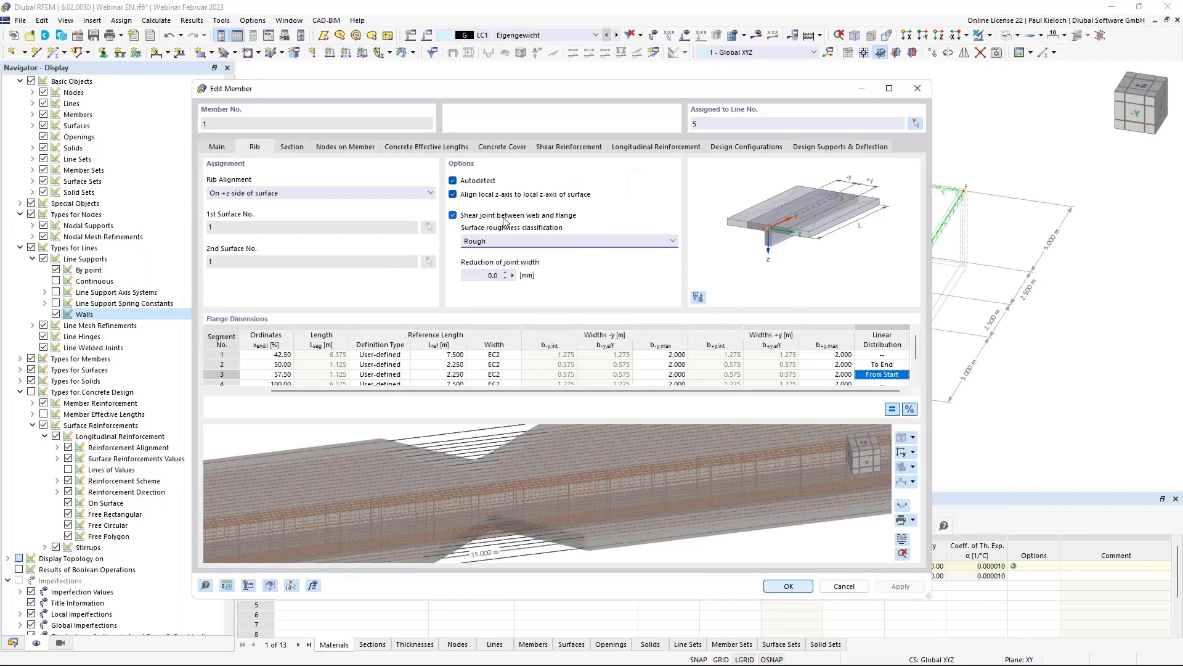
- Review the Standard serviceability configuration, including the explanation of automatically increasing the required longitudinal reinforcement for members
left_click(749, 148)
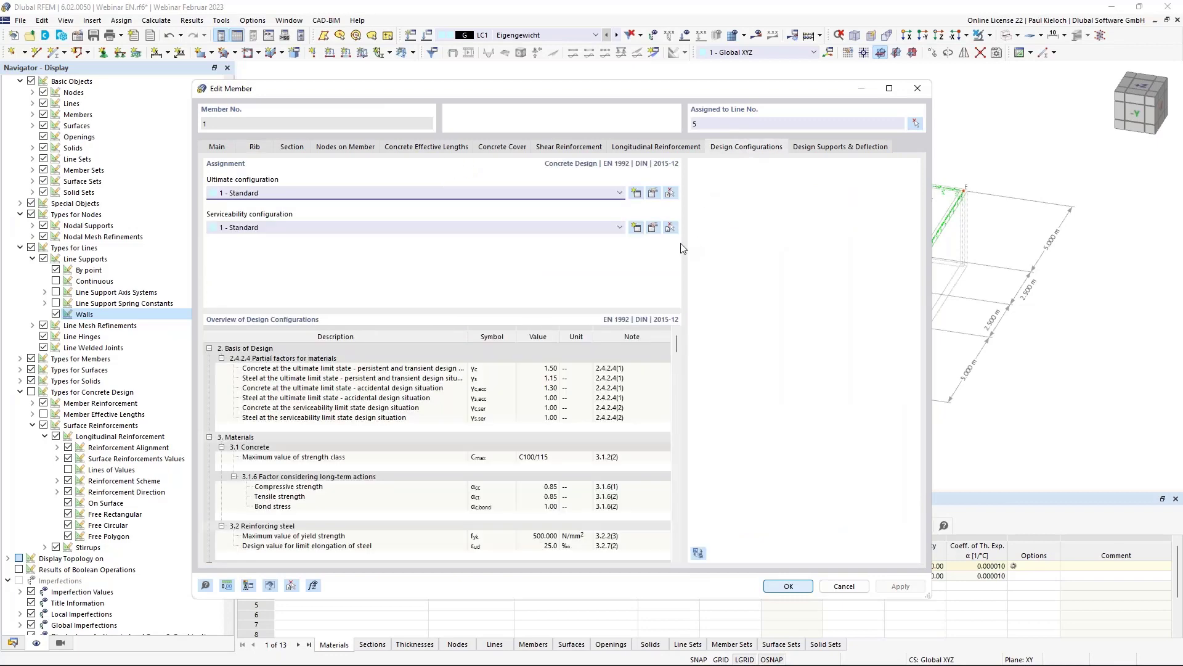
left_click(653, 228)
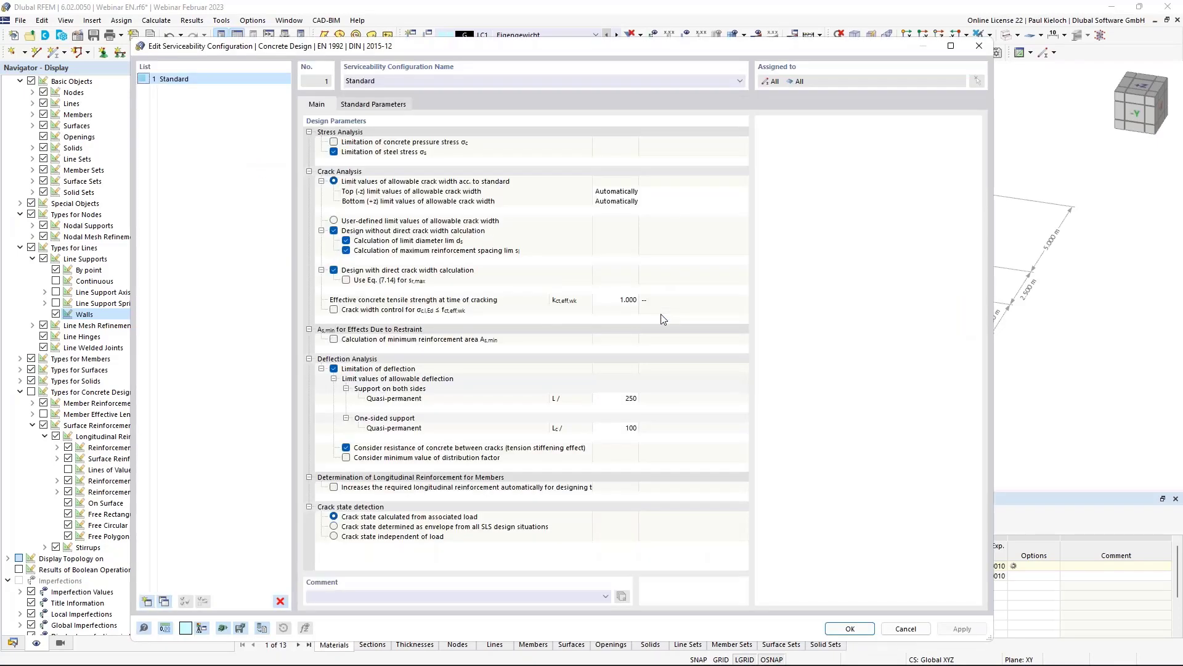
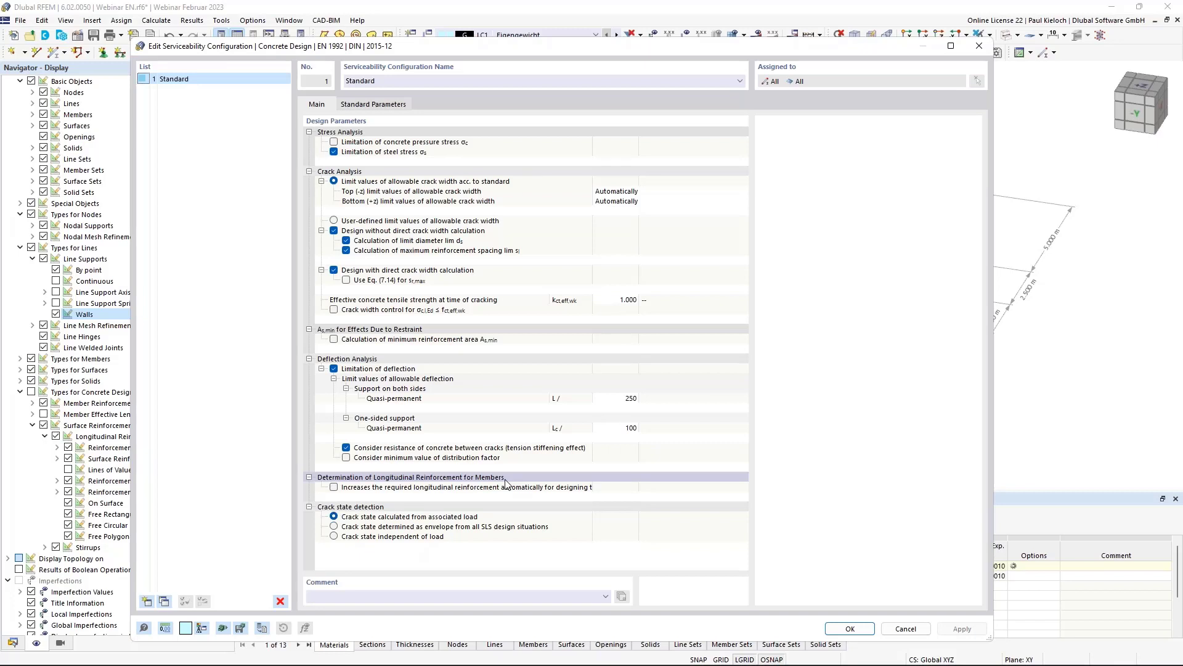
left_click(504, 488)
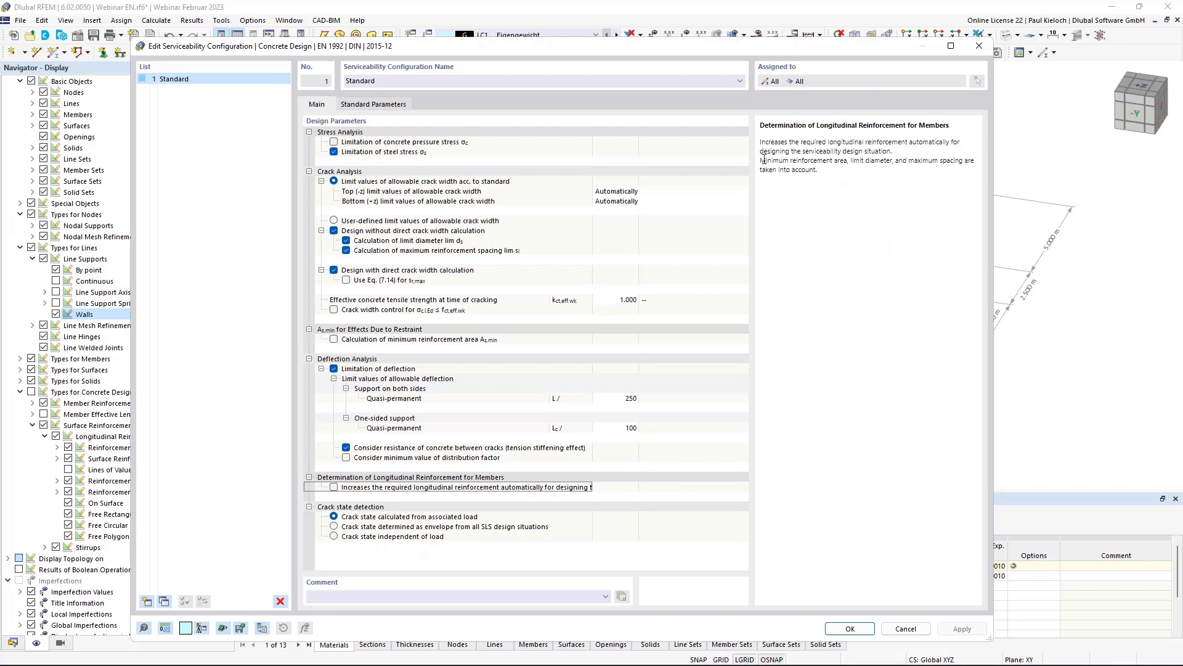
left_click_drag(762, 160, 786, 161)
left_click_drag(849, 161, 768, 161)
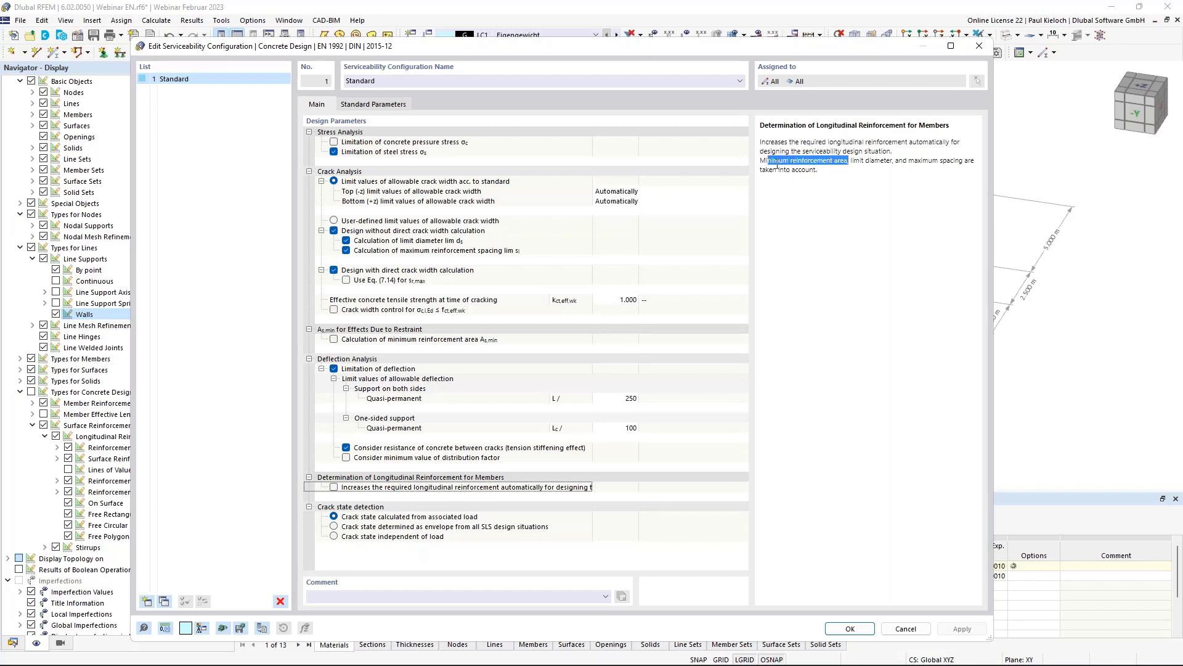
left_click(868, 186)
left_click(907, 628)
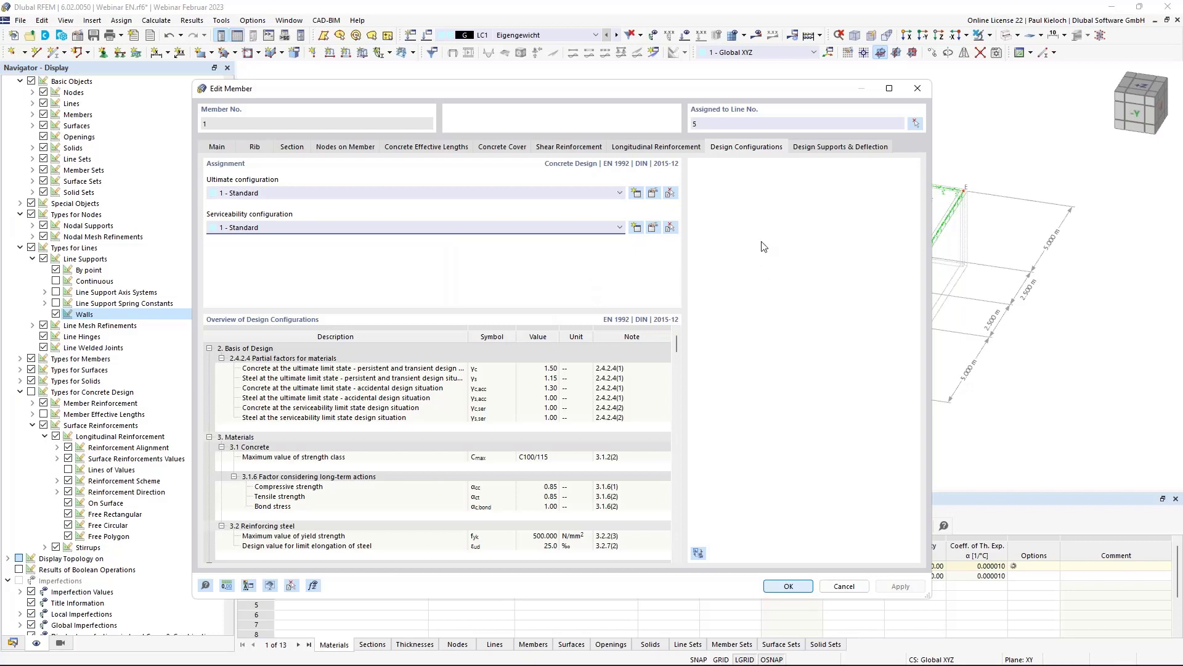
- Examine the rib's design support and deflection settings and the available check directions for the deflection analysis
left_click(839, 148)
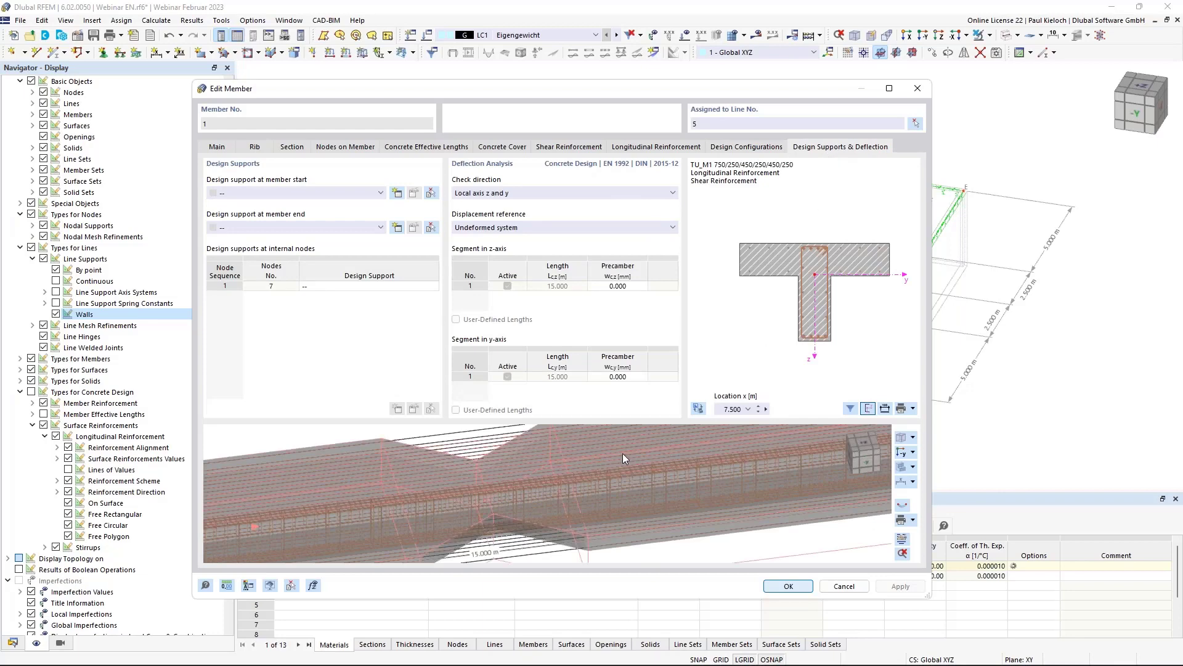
left_click(525, 187)
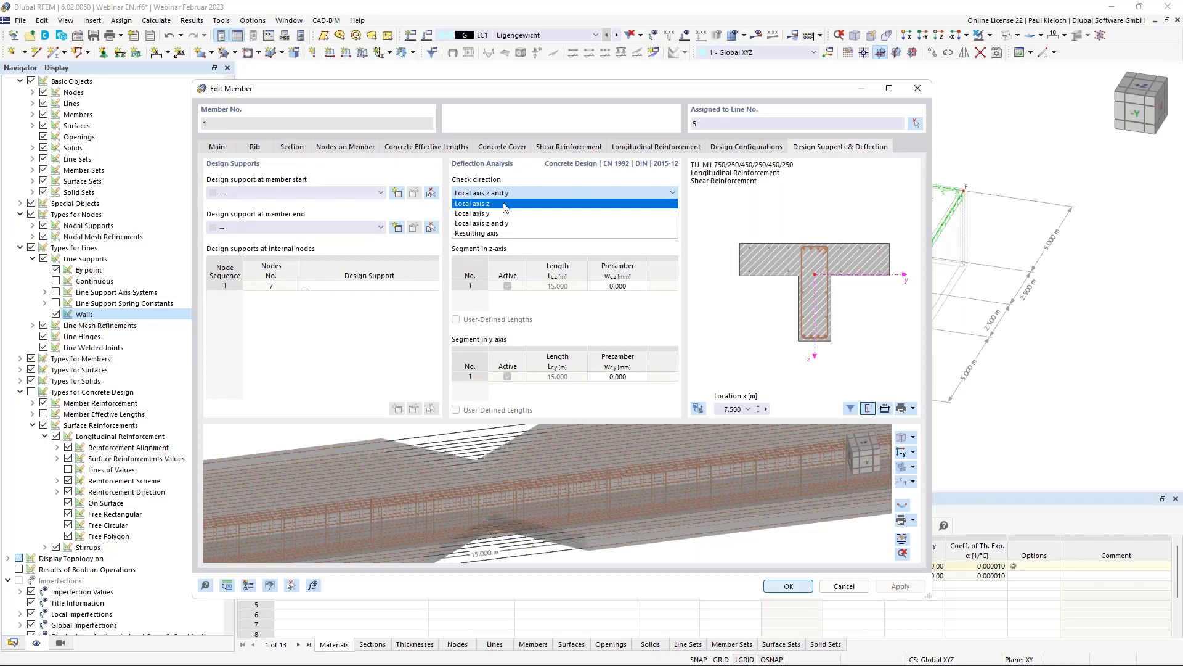
key("Escape")
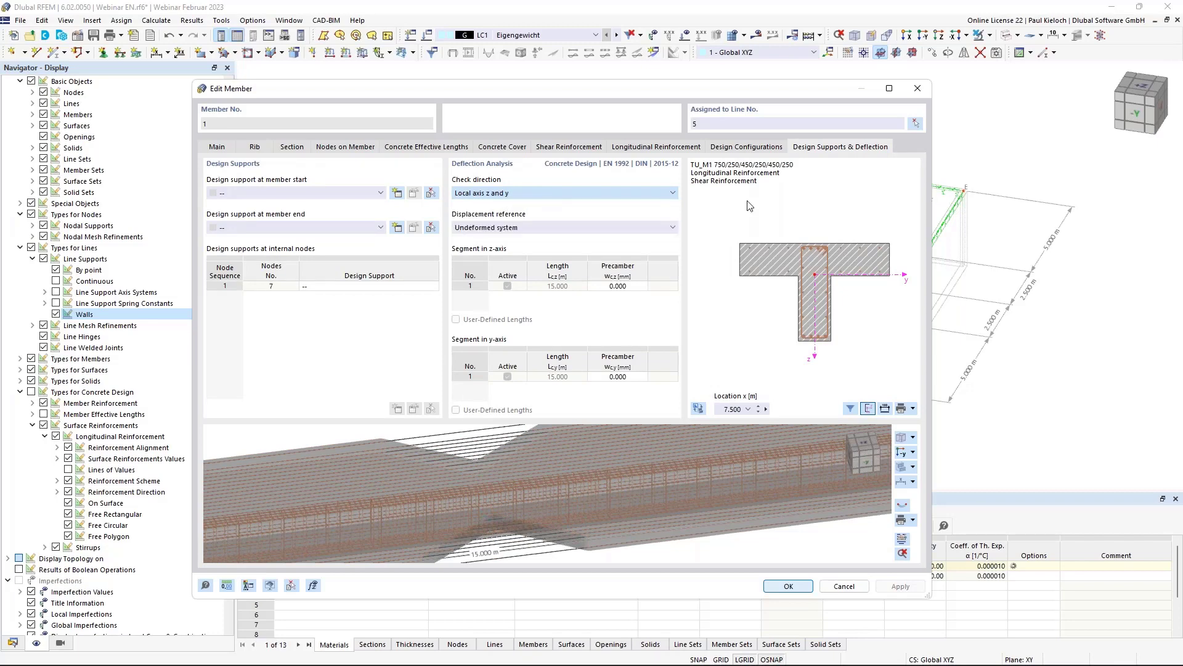
- Limit the rib's deflection check direction to local axis z
key("Down")
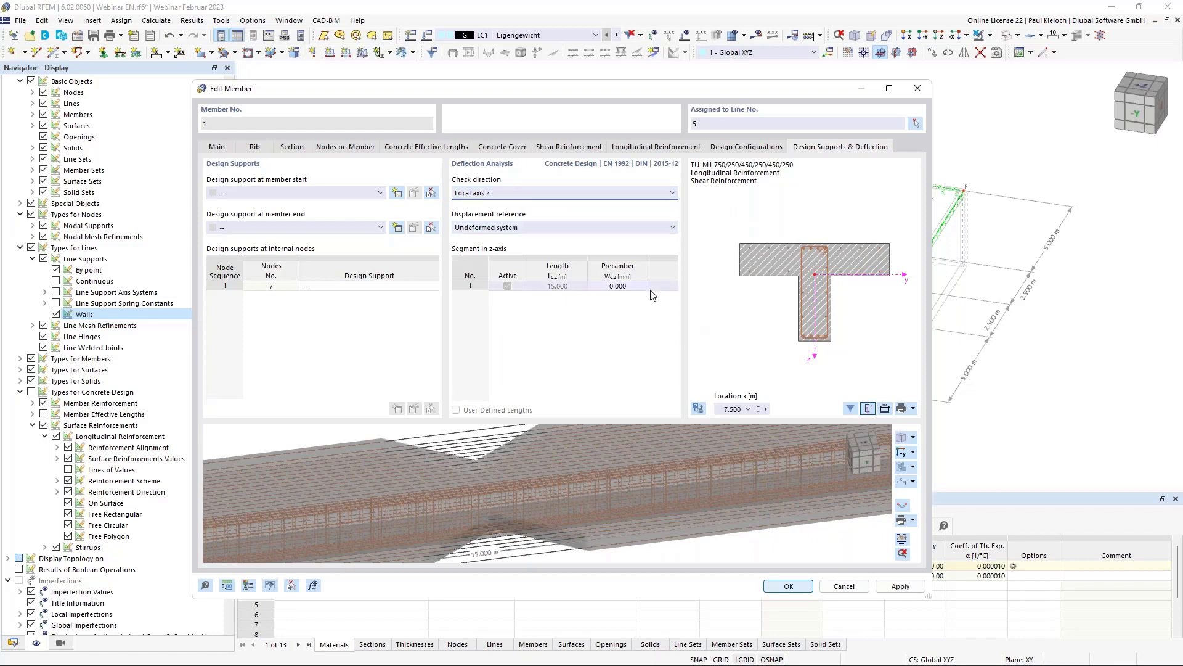
scroll(656, 451, "down", 5)
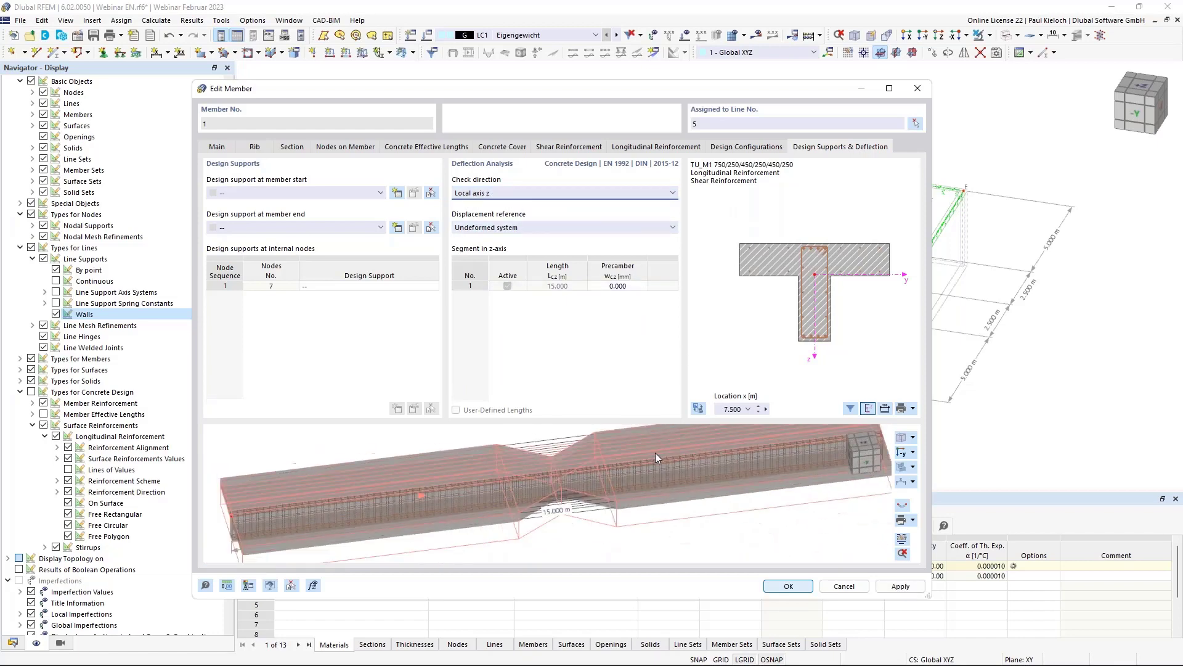
middle_click_drag(714, 471, 684, 400, "ctrl")
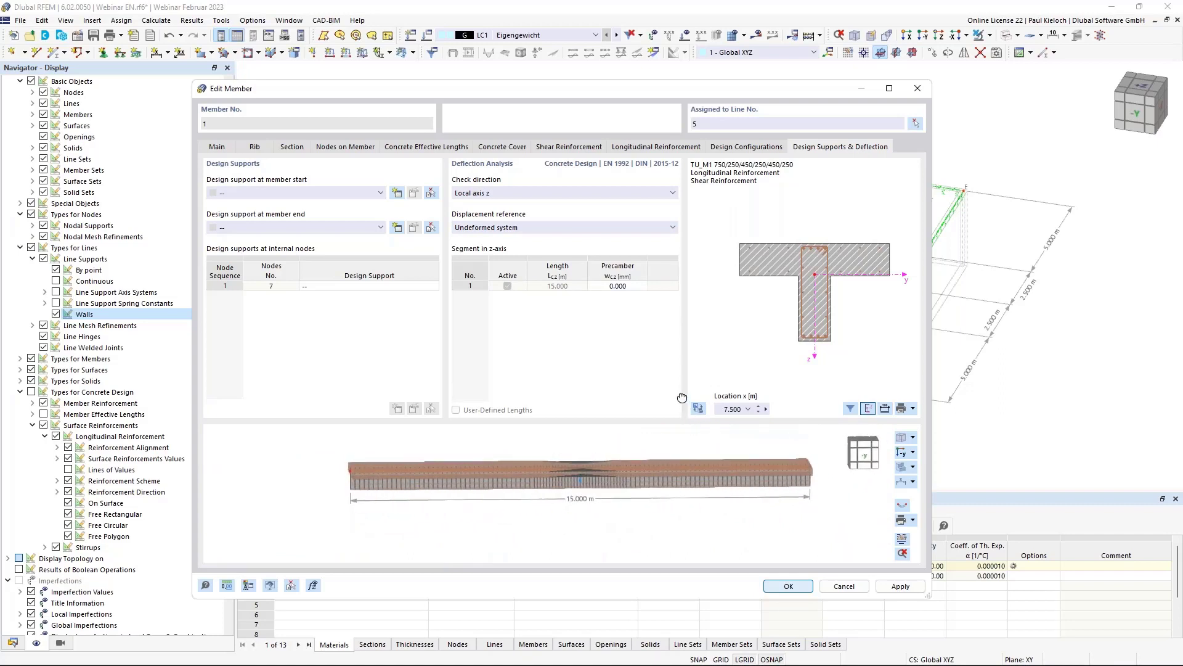
scroll(632, 466, "up", 1)
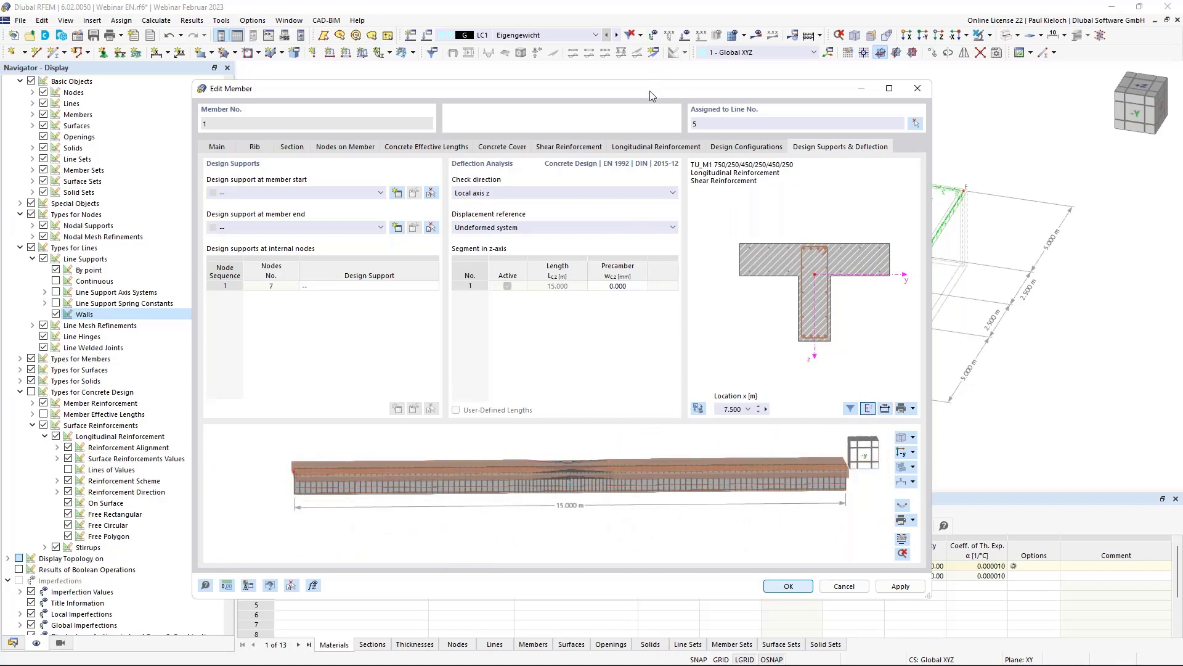
left_click_drag(656, 88, 343, 64)
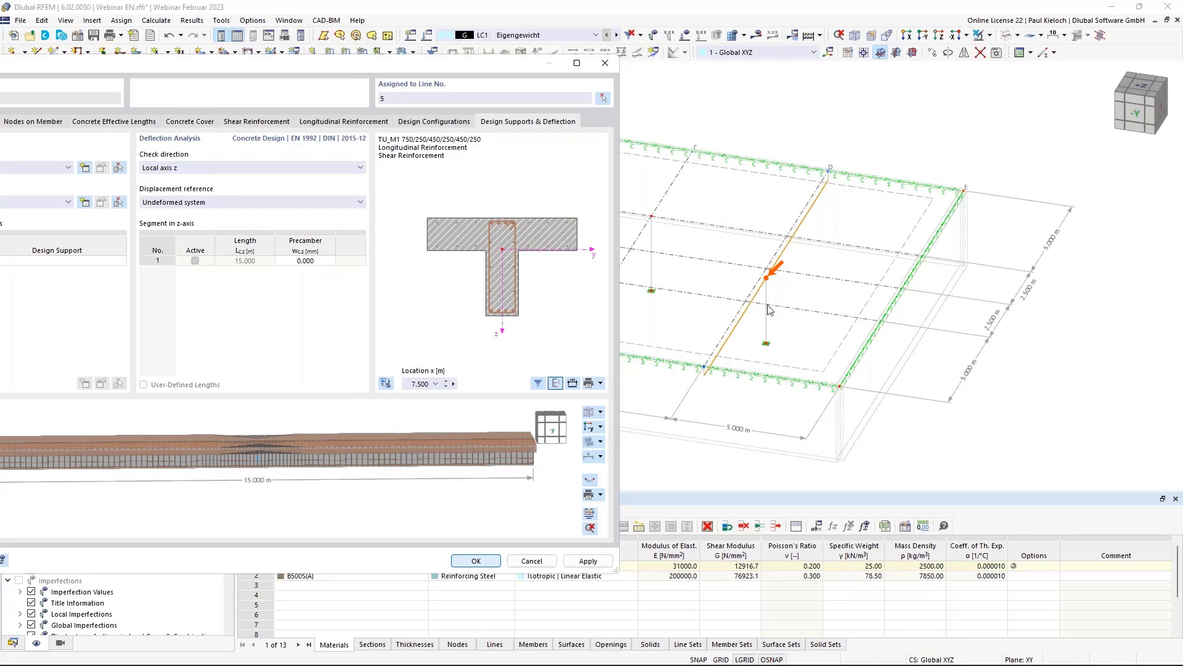
left_click_drag(489, 66, 810, 59)
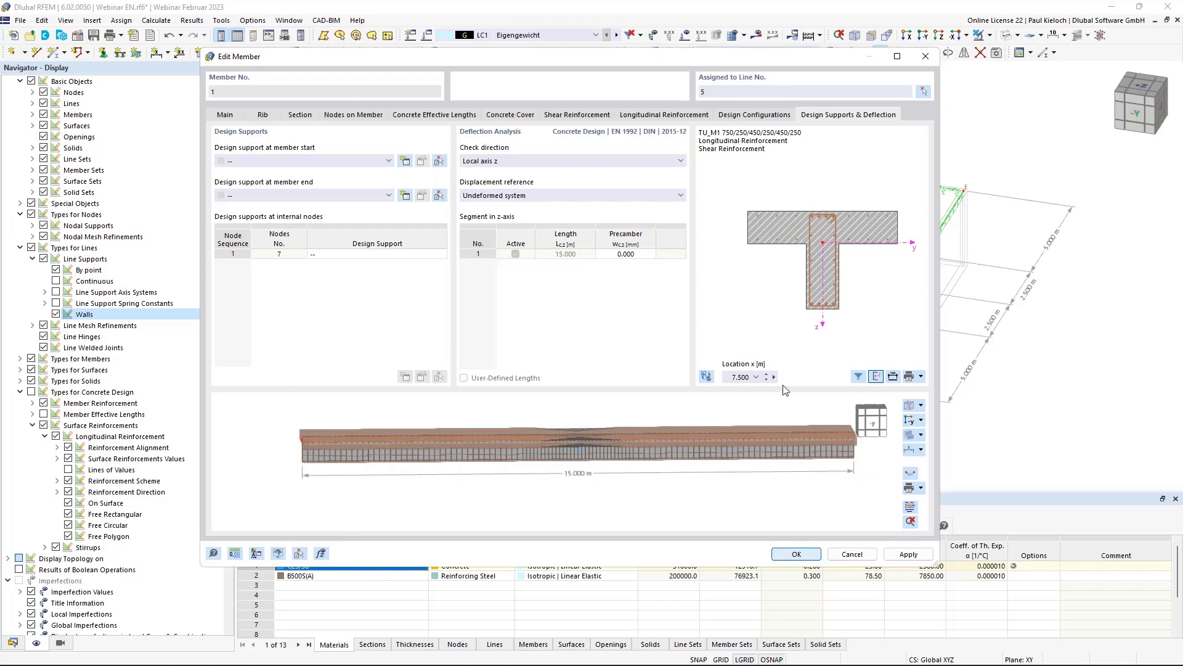
- Create a 250 mm wide monolithic end design support, inactive for y-axis deflection design, and assign it to the rib's start and end
left_click(350, 160)
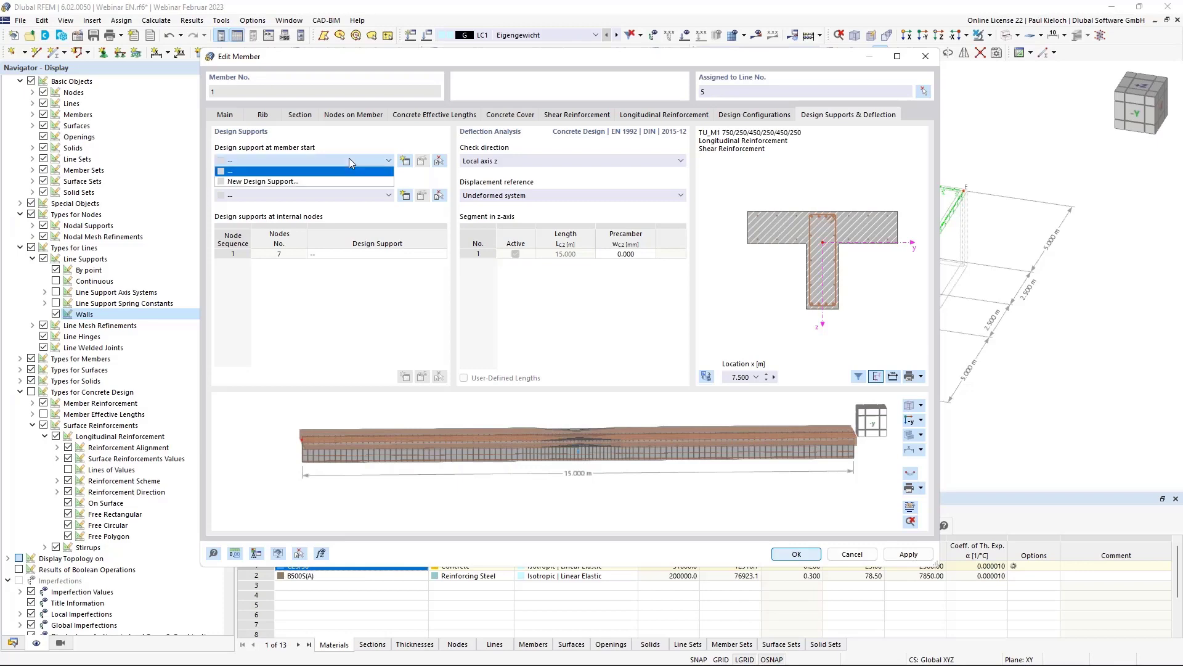
left_click(272, 182)
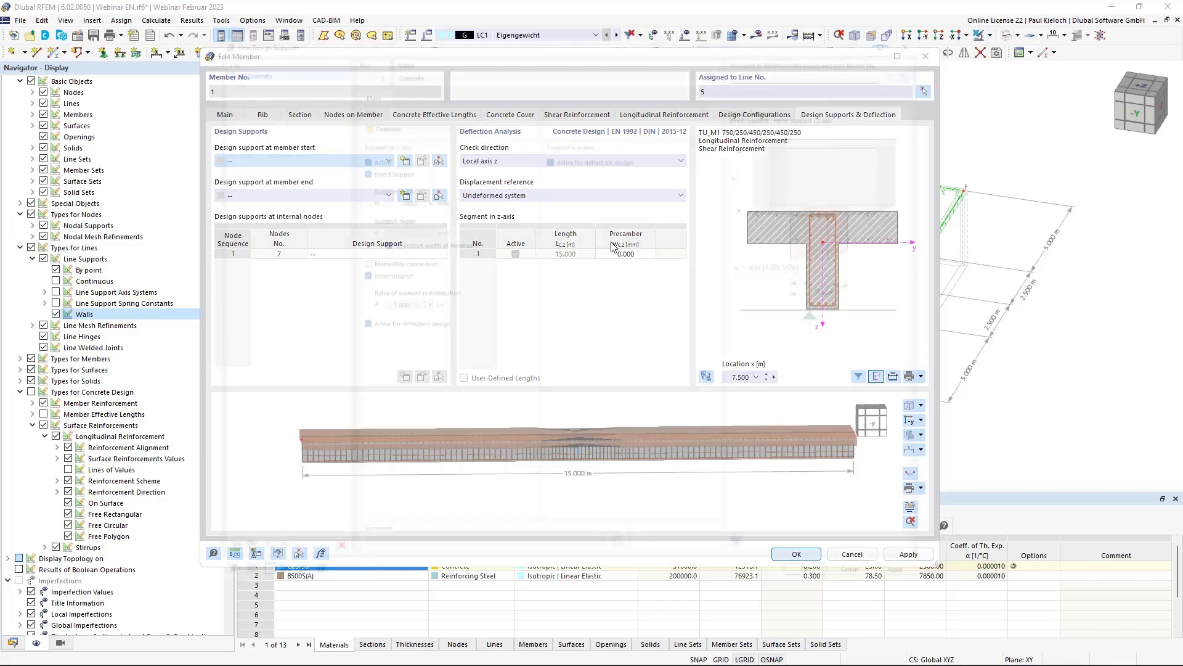
left_click(584, 142)
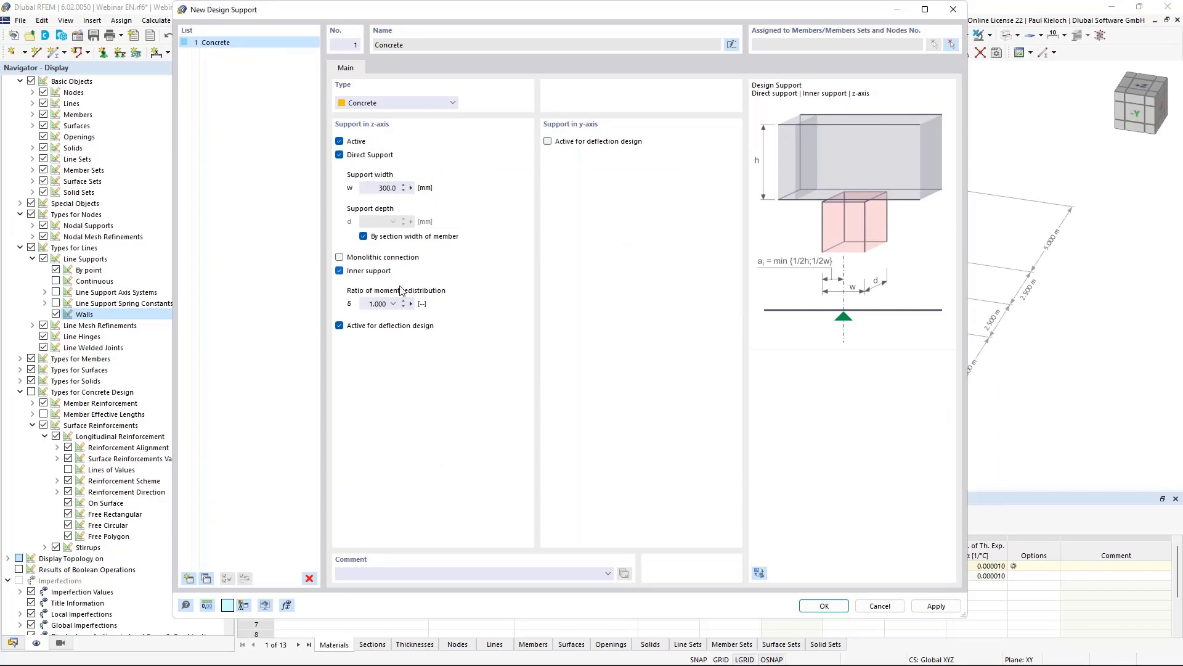
left_click(370, 258)
left_click(385, 272)
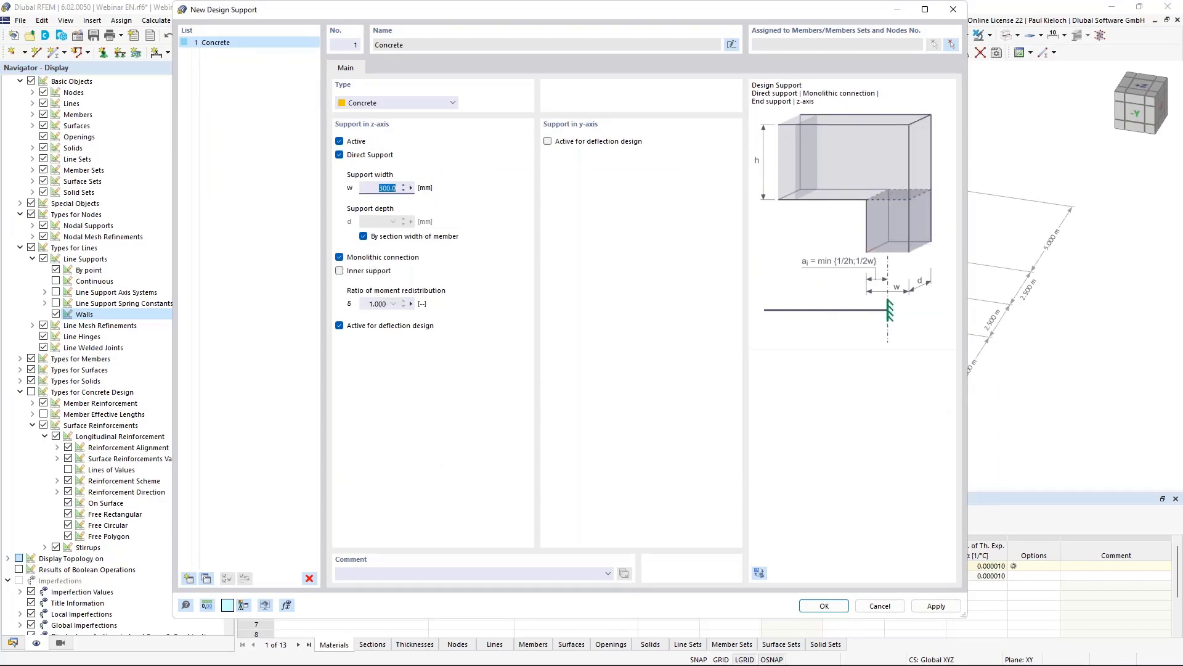
type("250")
left_click(822, 606)
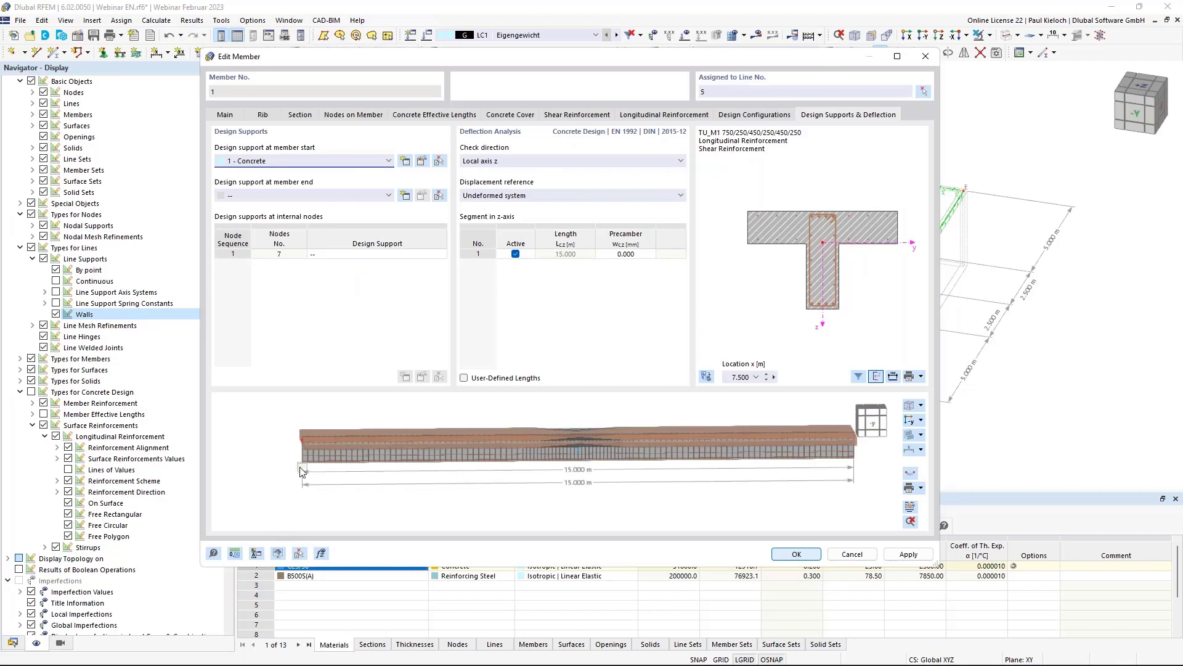
left_click(300, 193)
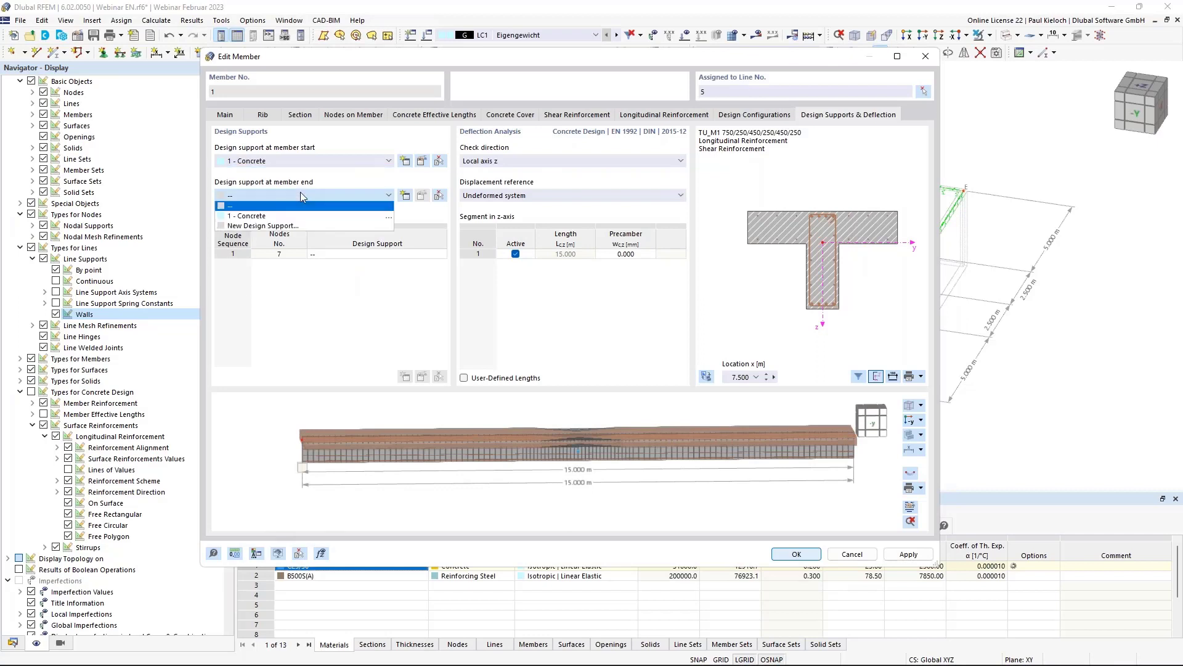
left_click(250, 216)
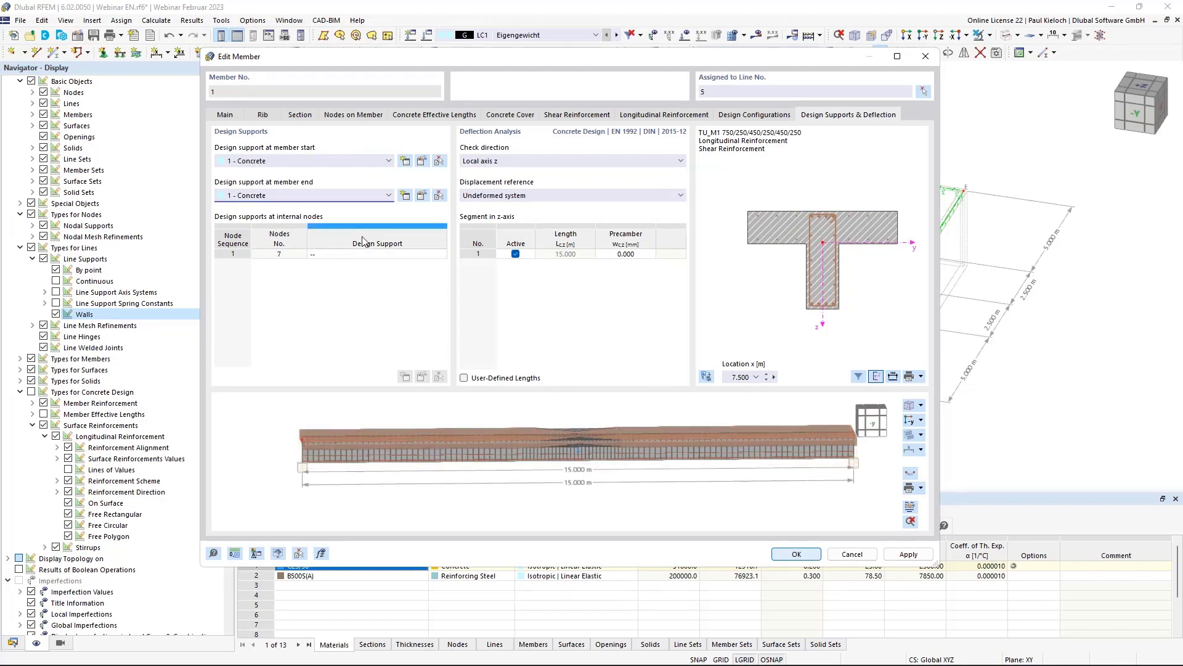
- Assign a new 250 mm wide monolithic inner design support, inactive for y-axis deflection, to internal node 7 and accept the member
left_click(382, 254)
left_click(383, 254)
left_click(356, 283)
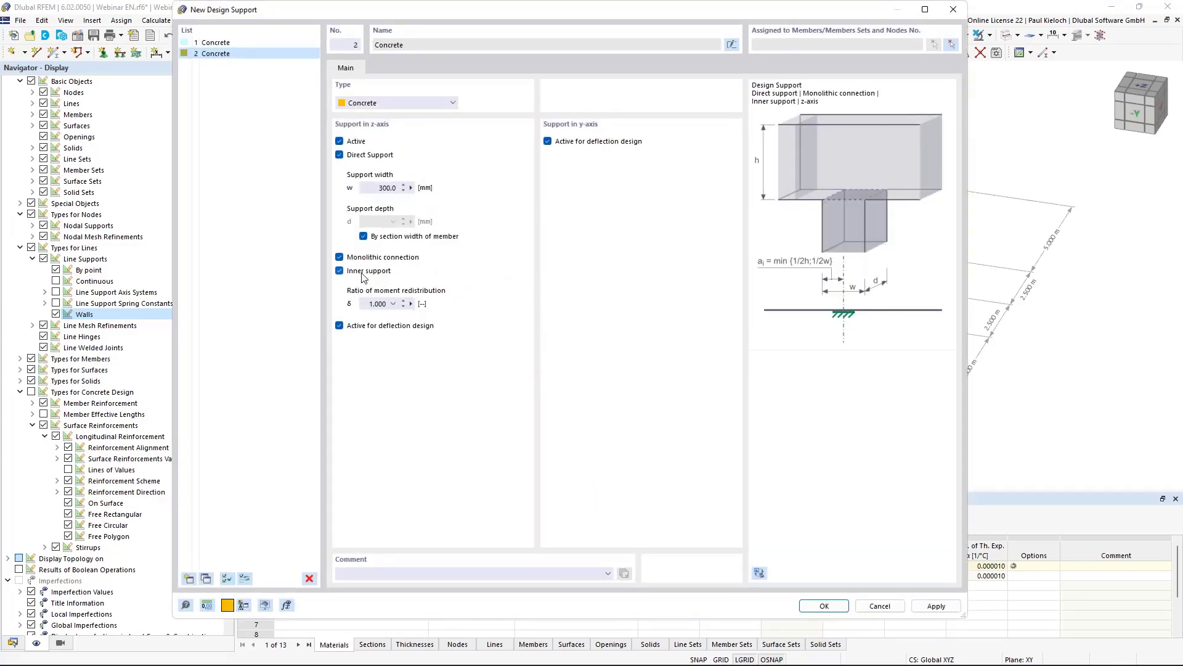
left_click(389, 187)
type("250")
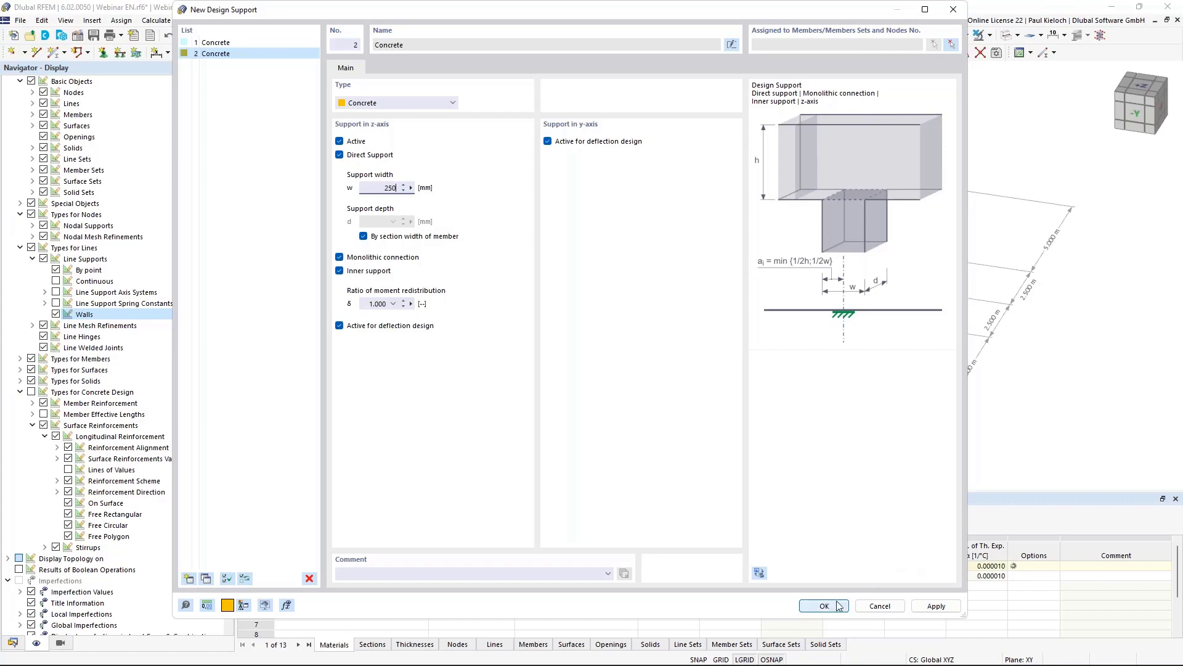
left_click(612, 141)
left_click(823, 606)
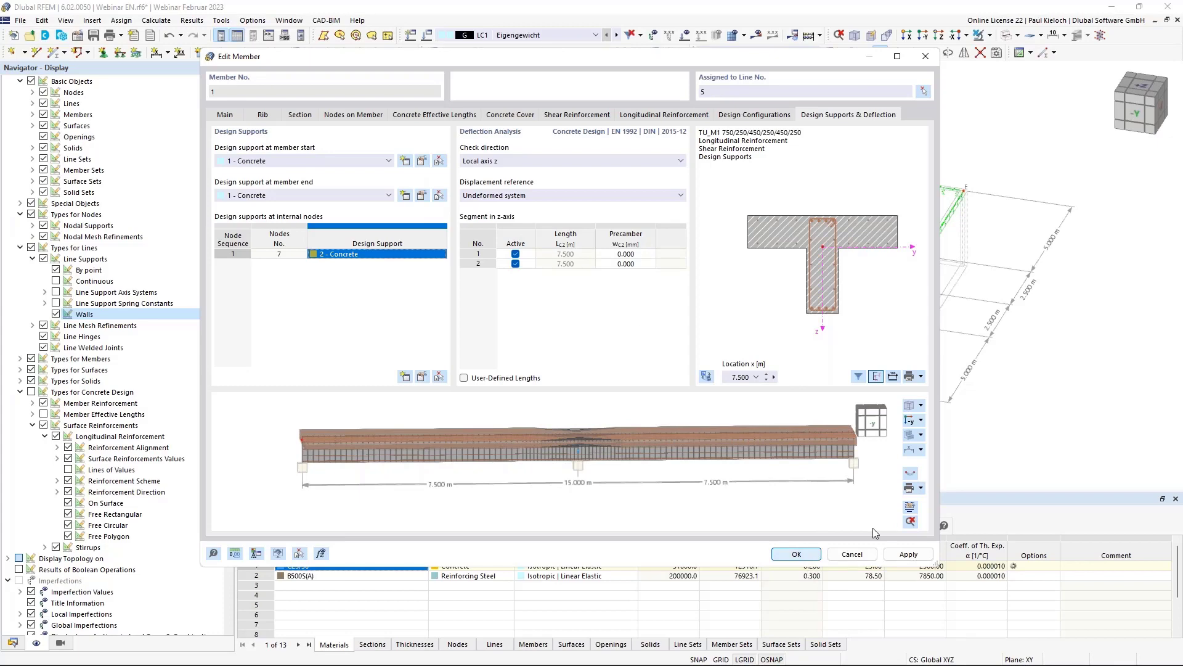
left_click(796, 553)
middle_click_drag(824, 280, 871, 225)
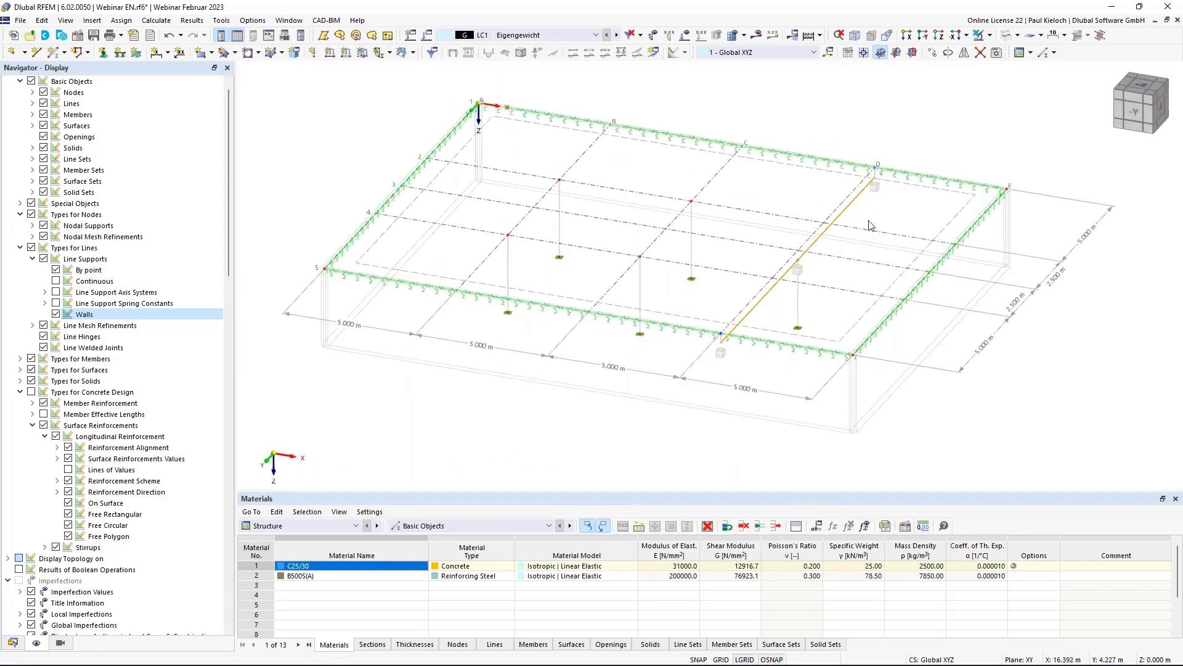
key("Escape")
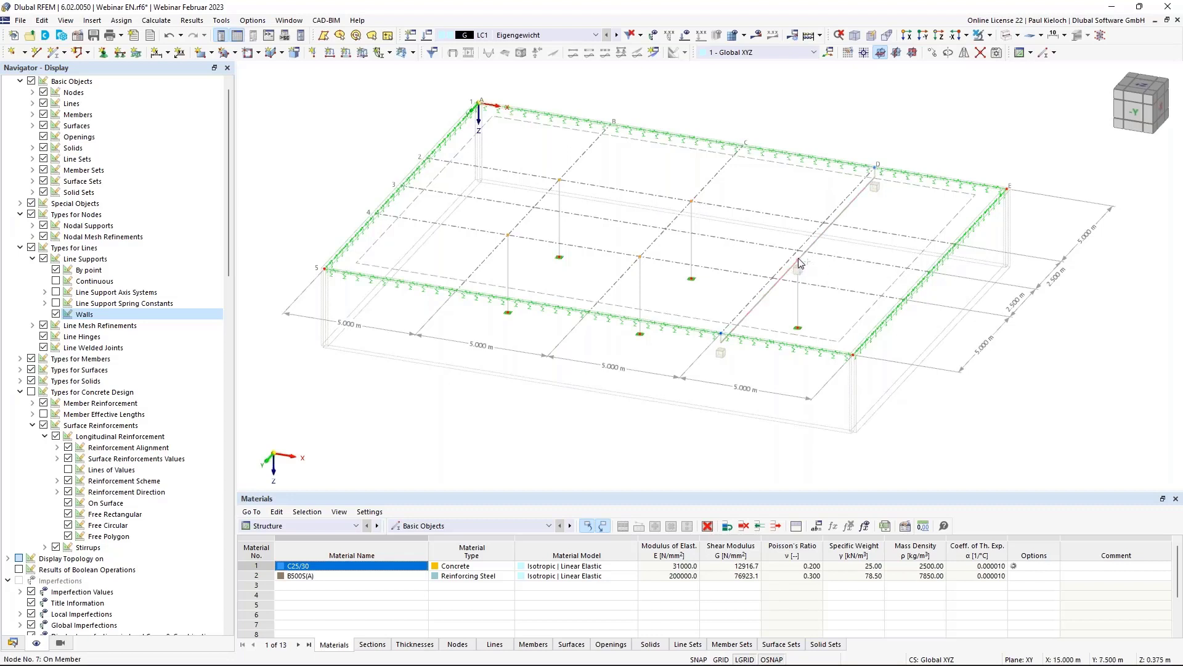
- Enable mesh refinement for the column nodes 7-11 and create a new nodal mesh refinement for them
double_click(640, 262)
left_click(299, 281)
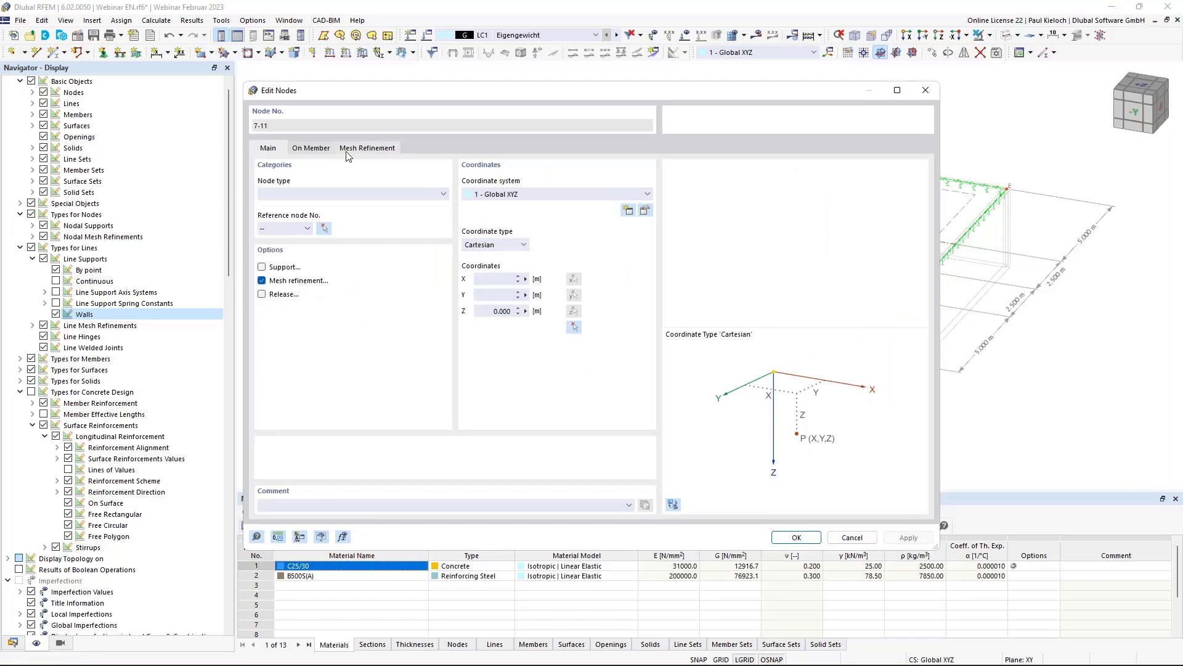
left_click(366, 149)
left_click(386, 194)
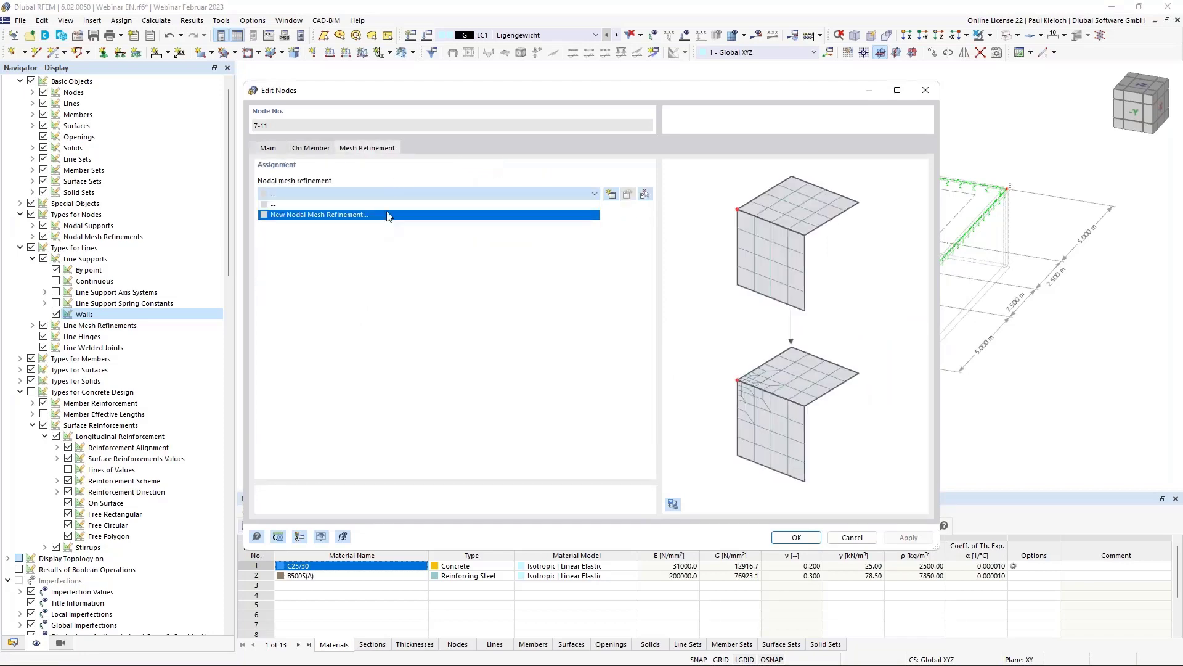
left_click(387, 215)
- Make the nodal mesh refinement rectangular with a 0.075 m inner target FE length and apply it to the nodes
left_click(513, 200)
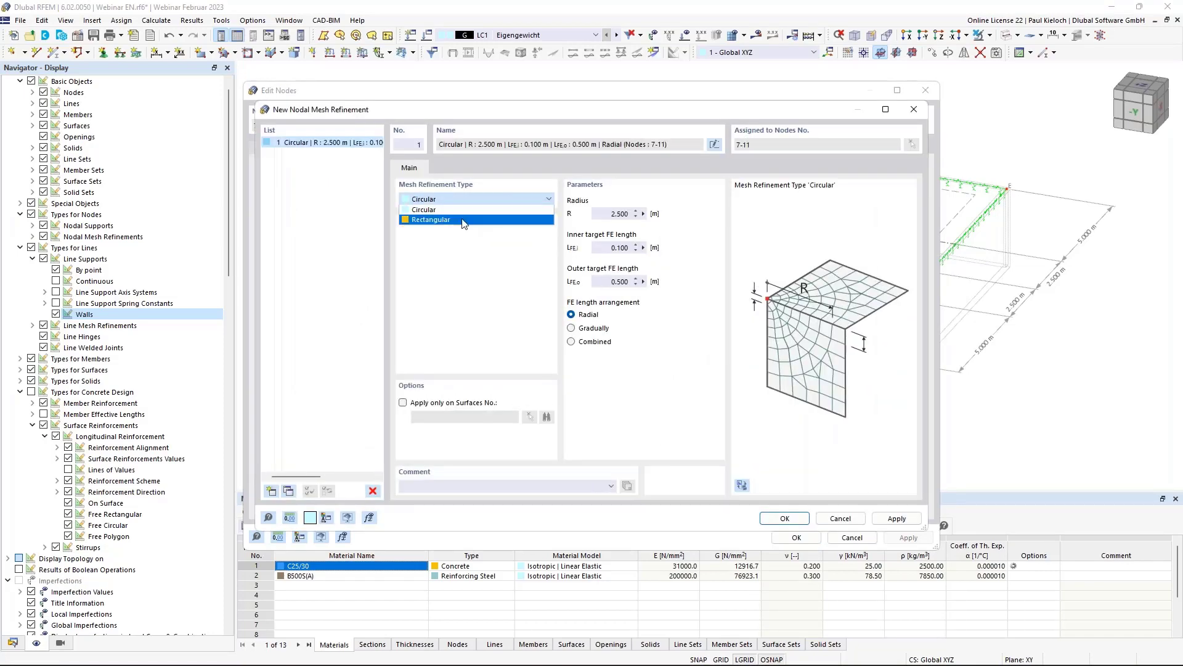
left_click(464, 221)
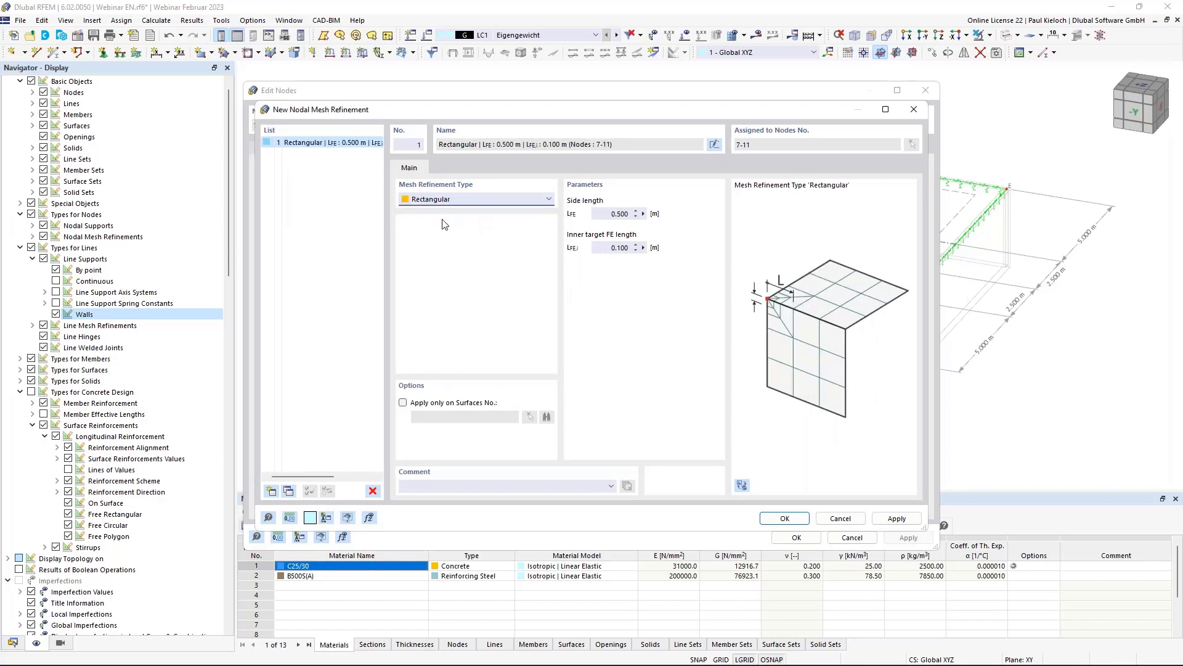
double_click(618, 214)
double_click(620, 248)
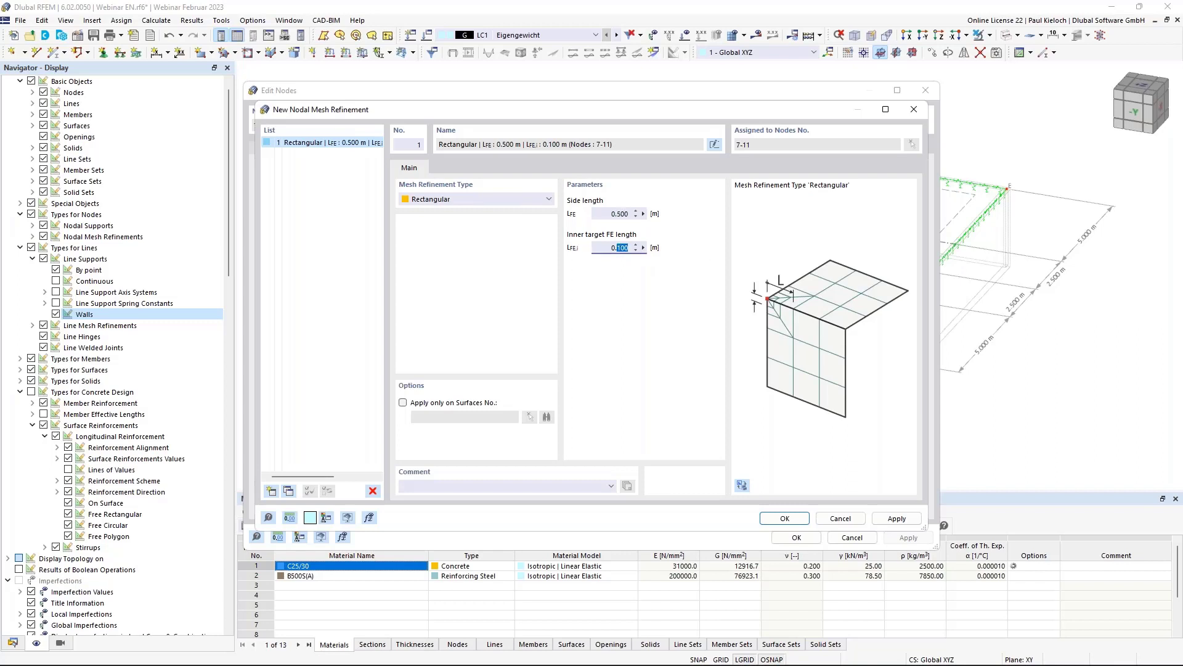
type("075")
left_click(792, 521)
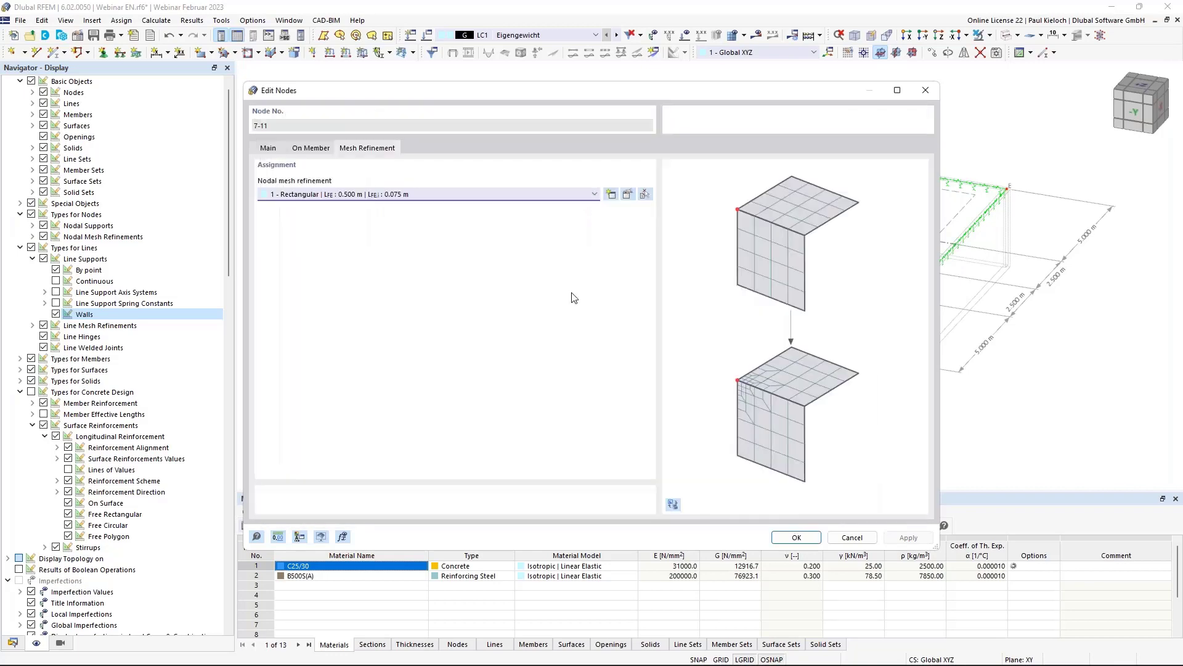
left_click(795, 536)
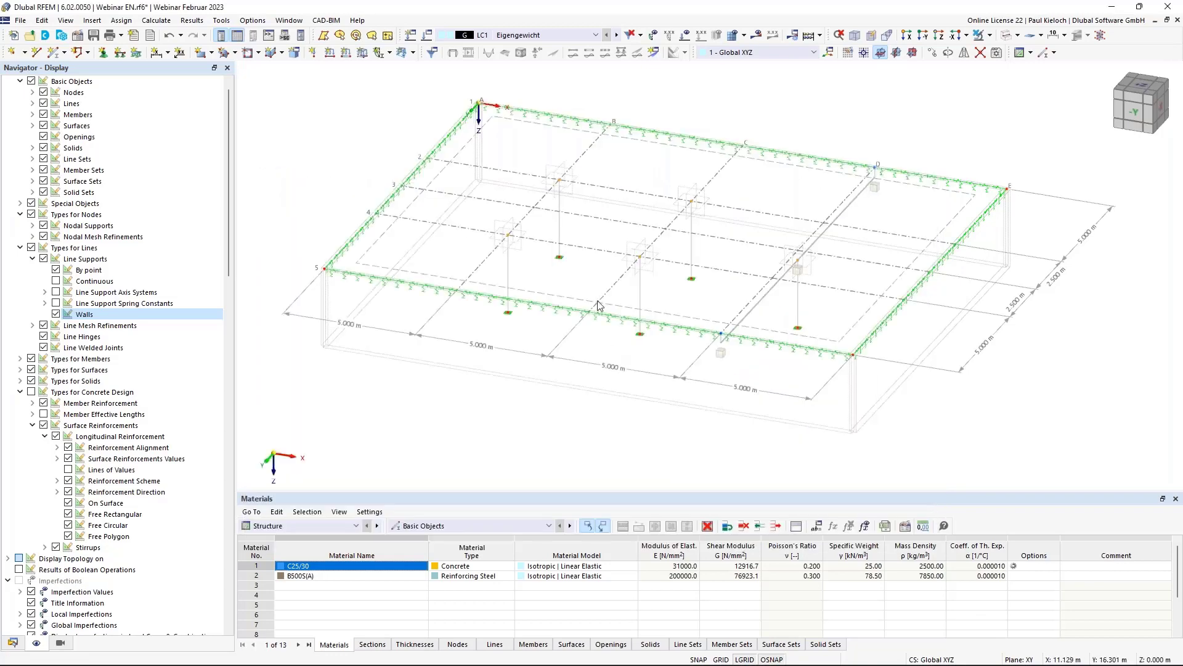
- Create a new surface results adjustment and assign it to slab surface 1
middle_click_drag(699, 193, 762, 191, "ctrl")
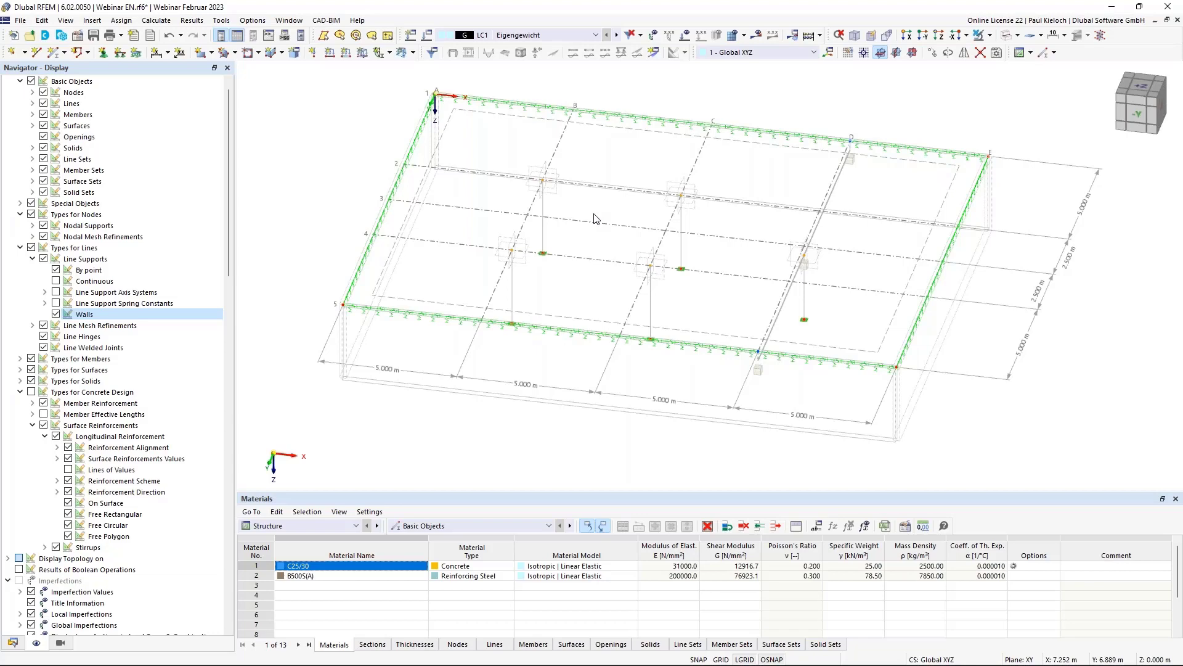
middle_click_drag(586, 219, 561, 231)
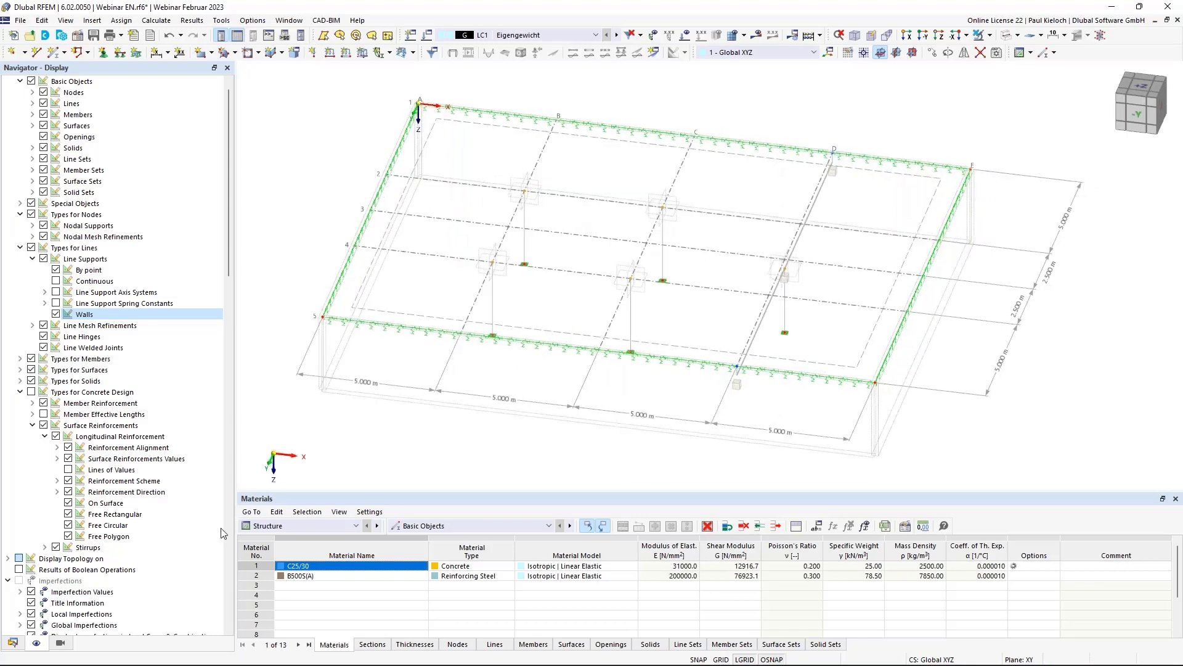
left_click(12, 645)
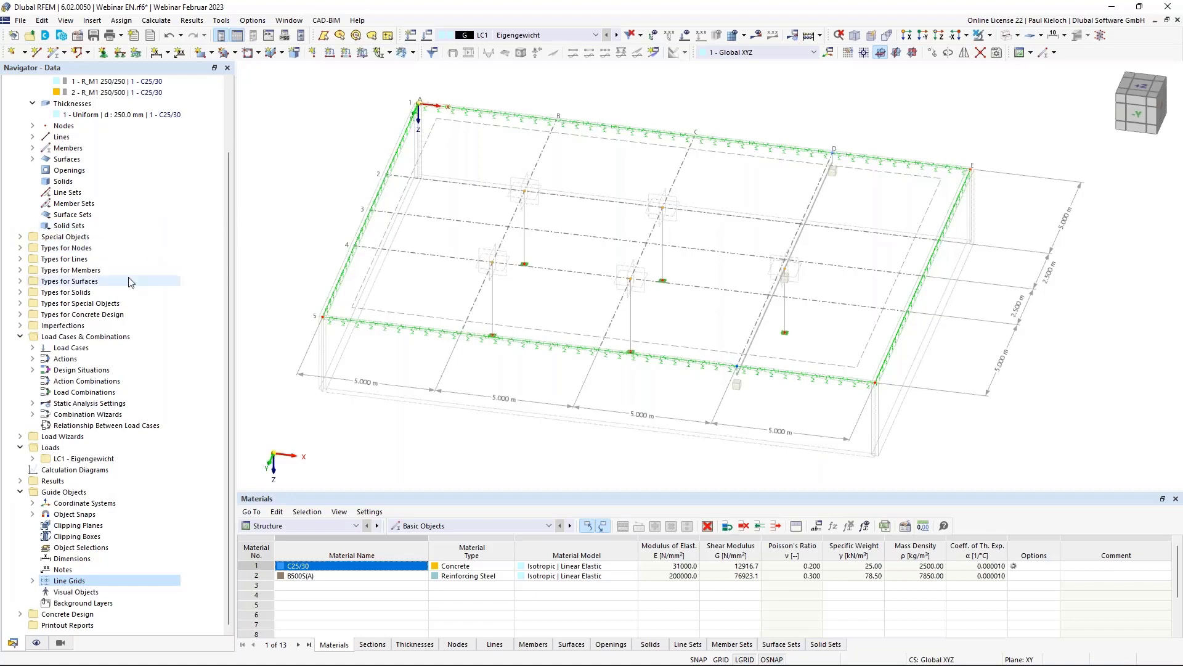
left_click(20, 237)
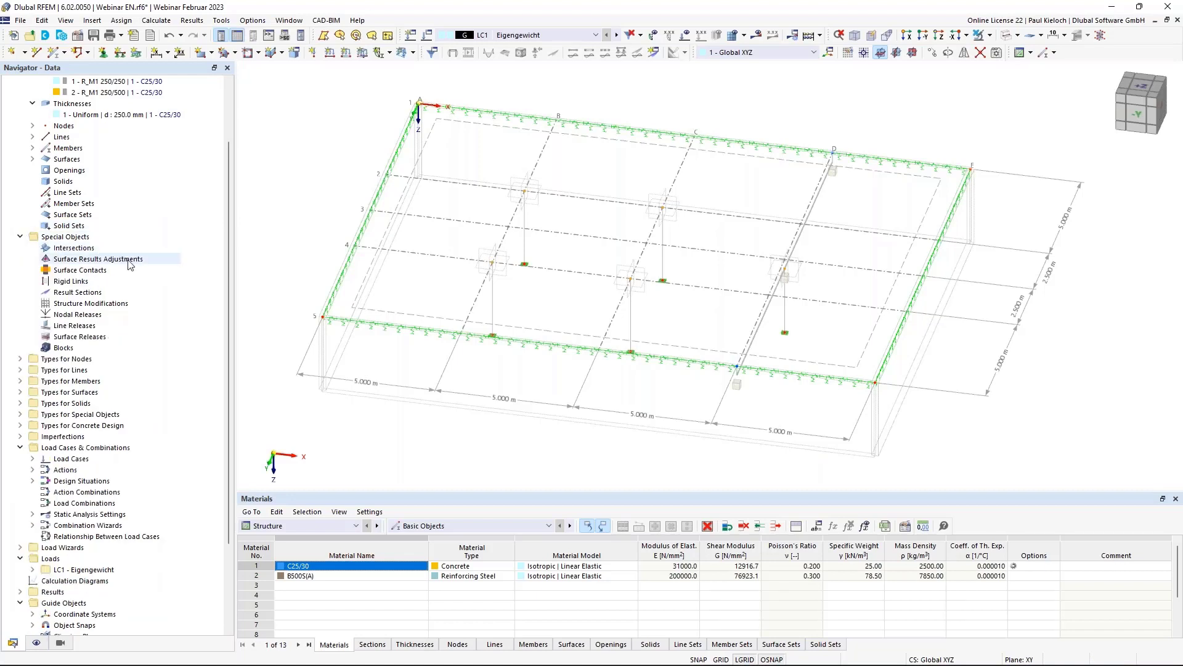
left_click(127, 260)
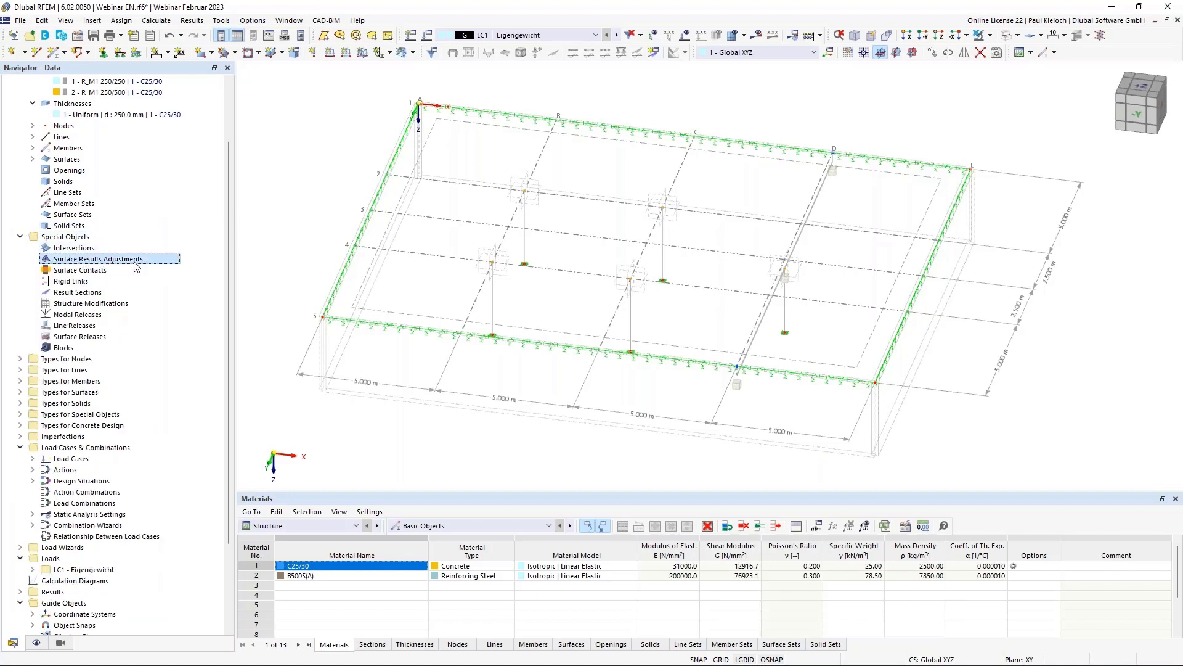
right_click(141, 263)
left_click(179, 274)
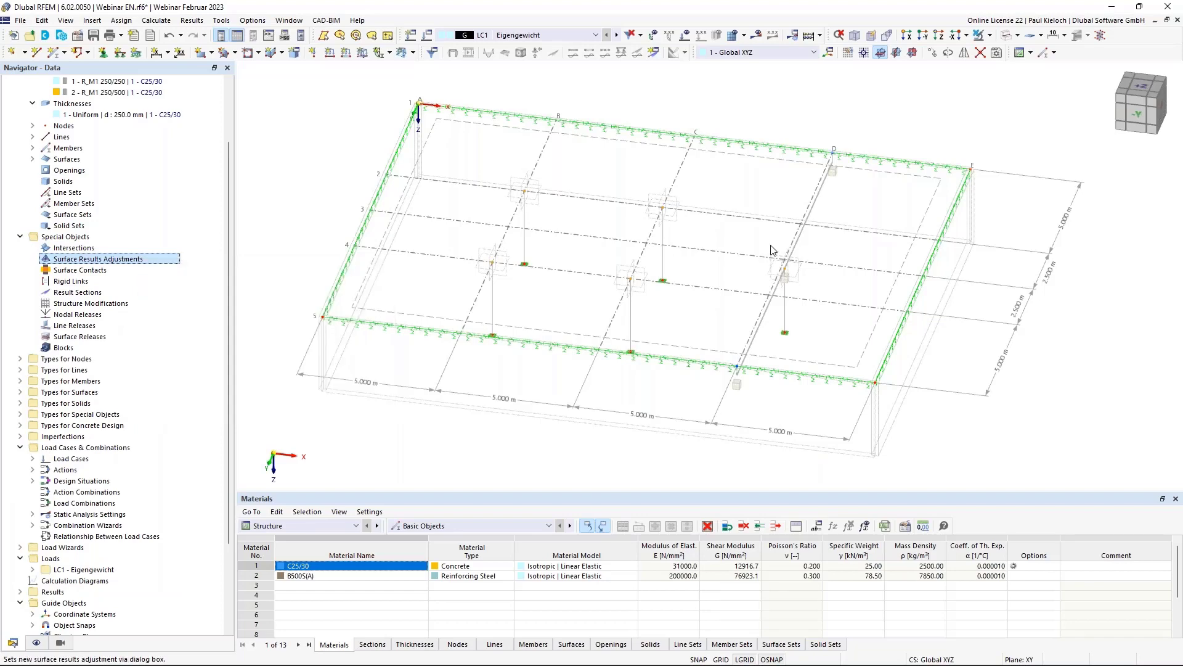
left_click(910, 163)
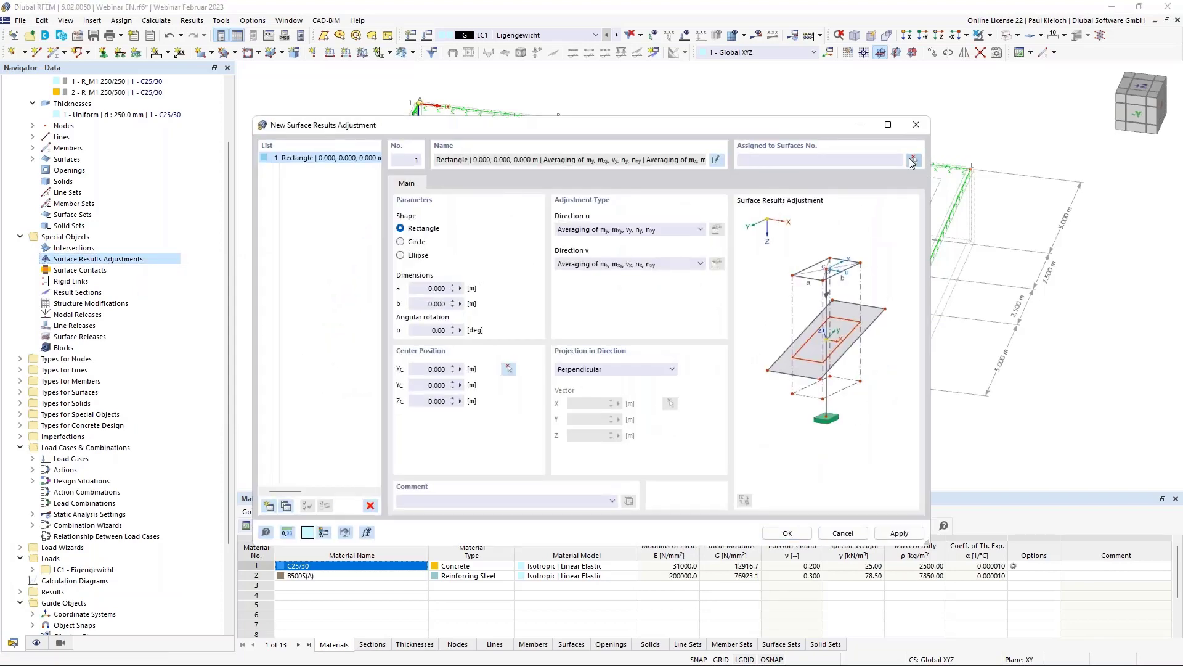
left_click(771, 204)
left_click(192, 193)
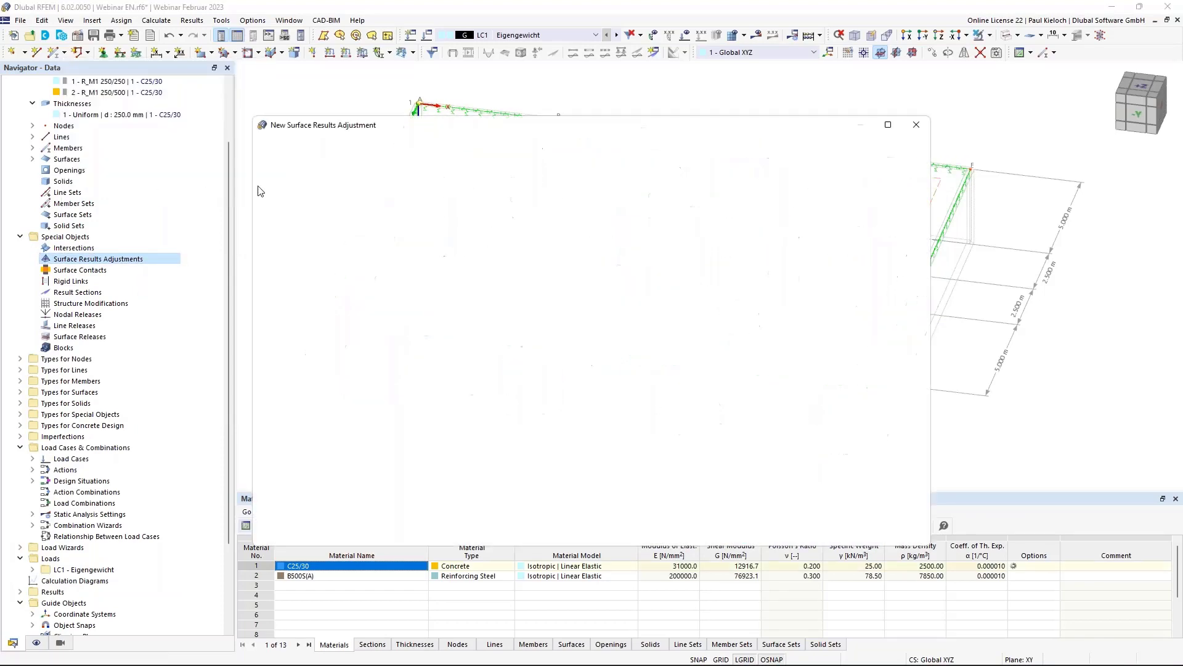
- Set the rectangular results adjustment's dimensions a and b to 0.75 m each
left_click(425, 288)
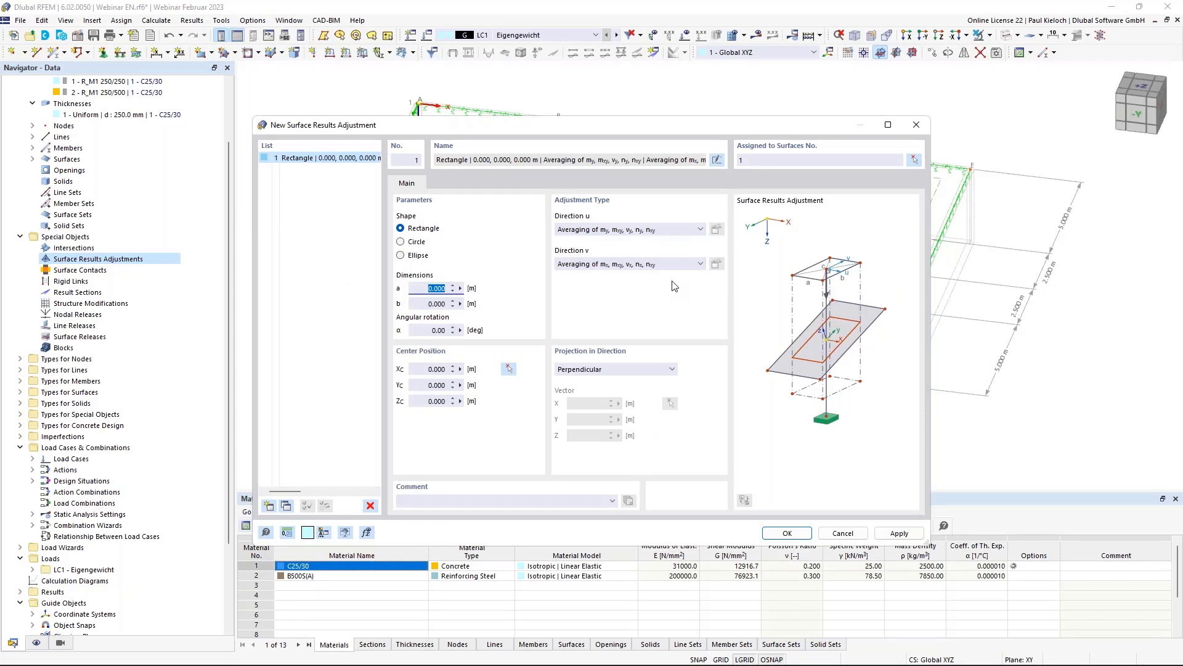
type("0")
left_click(423, 302)
type("0,")
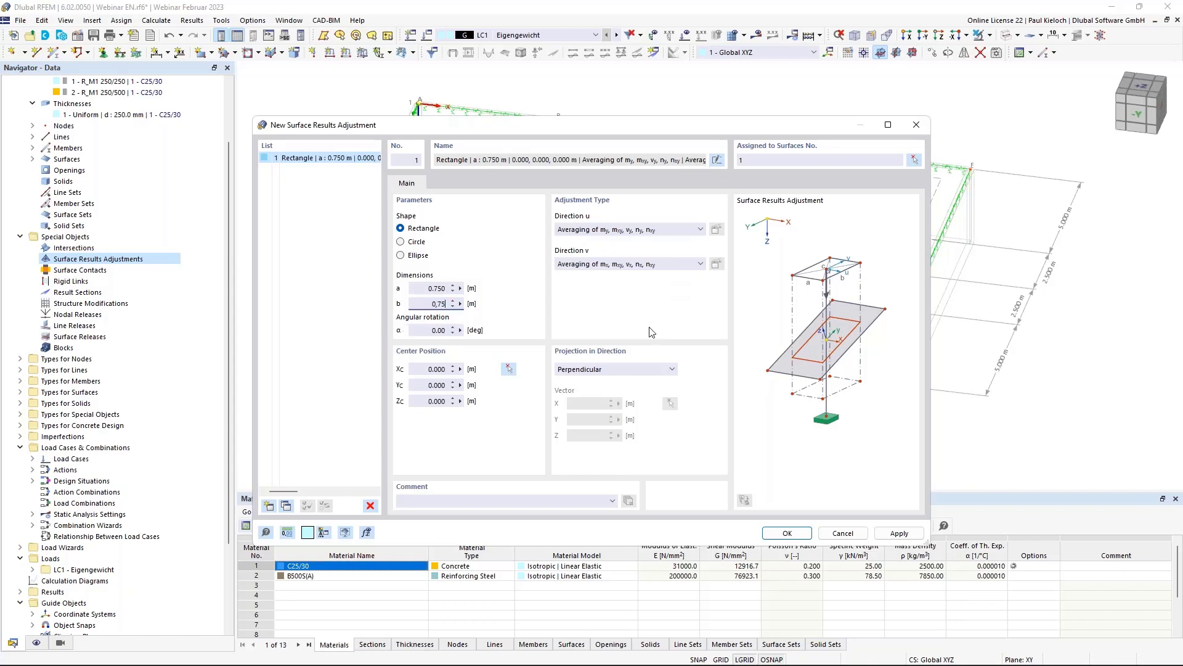
- Center the first rectangular results adjustment on the column node at X 5.000, Y 10.000, Z 0.000 m and apply it
key("Return")
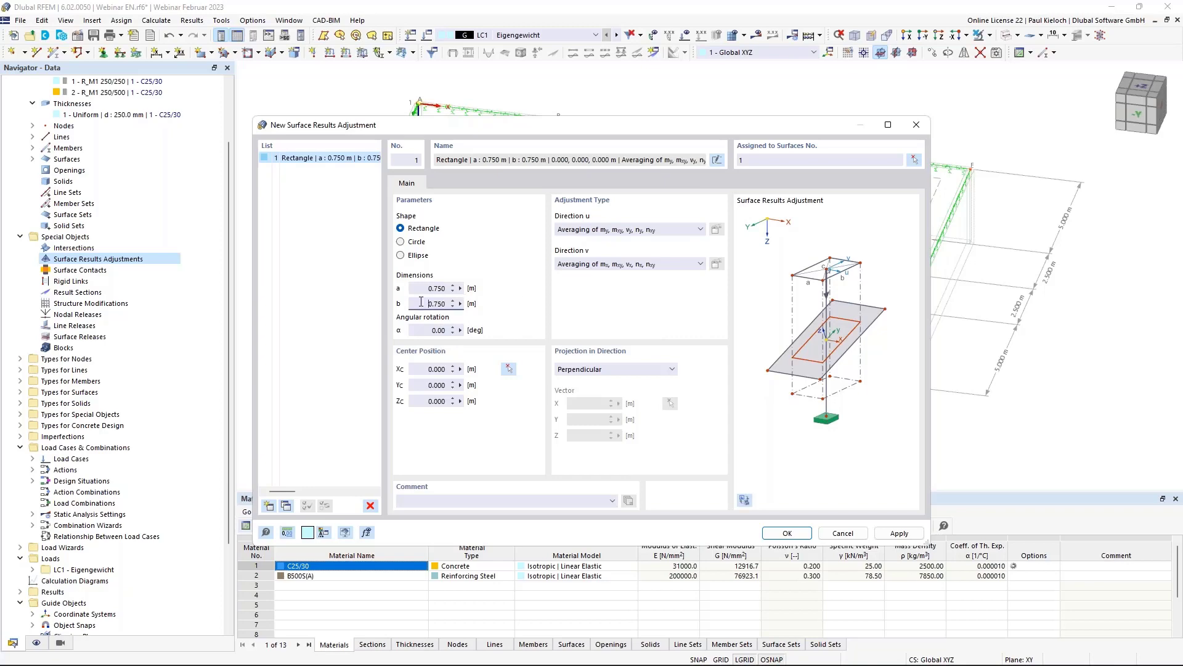
left_click(508, 369)
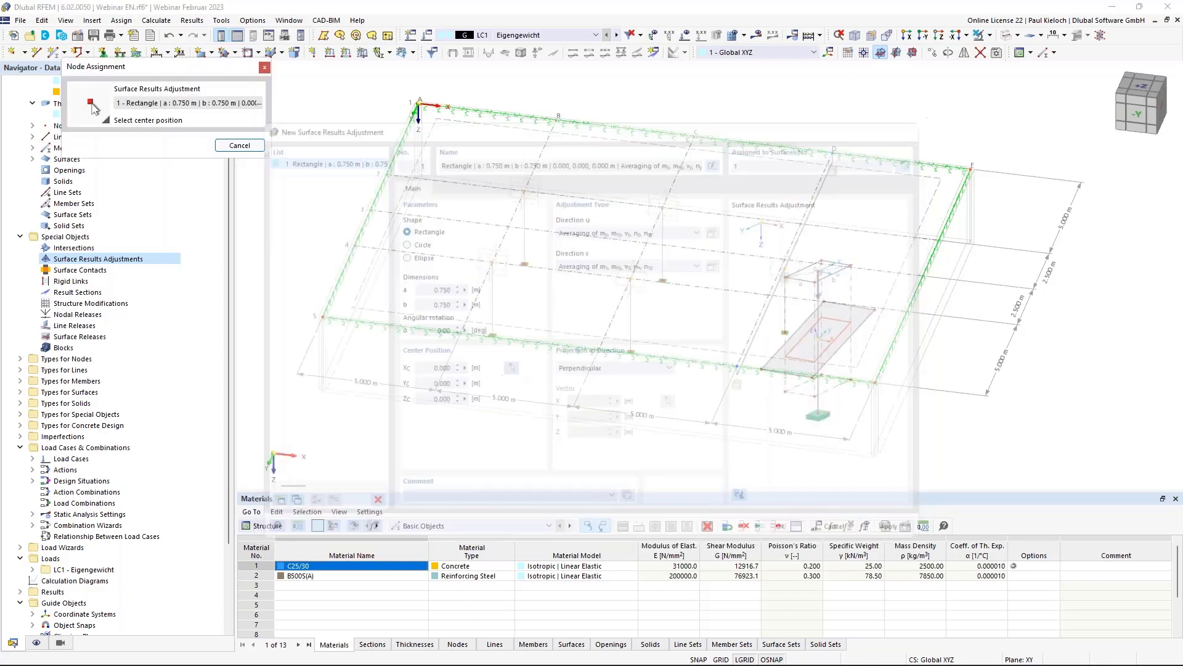
left_click(498, 242)
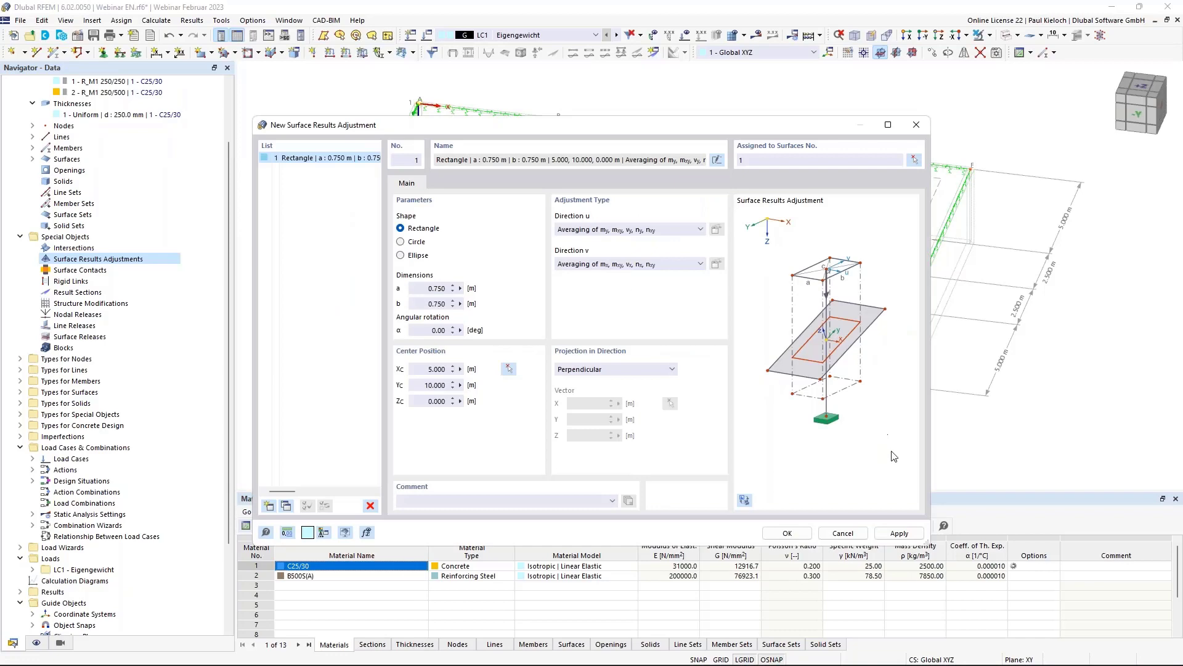
left_click(900, 532)
left_click_drag(590, 126, 988, 151)
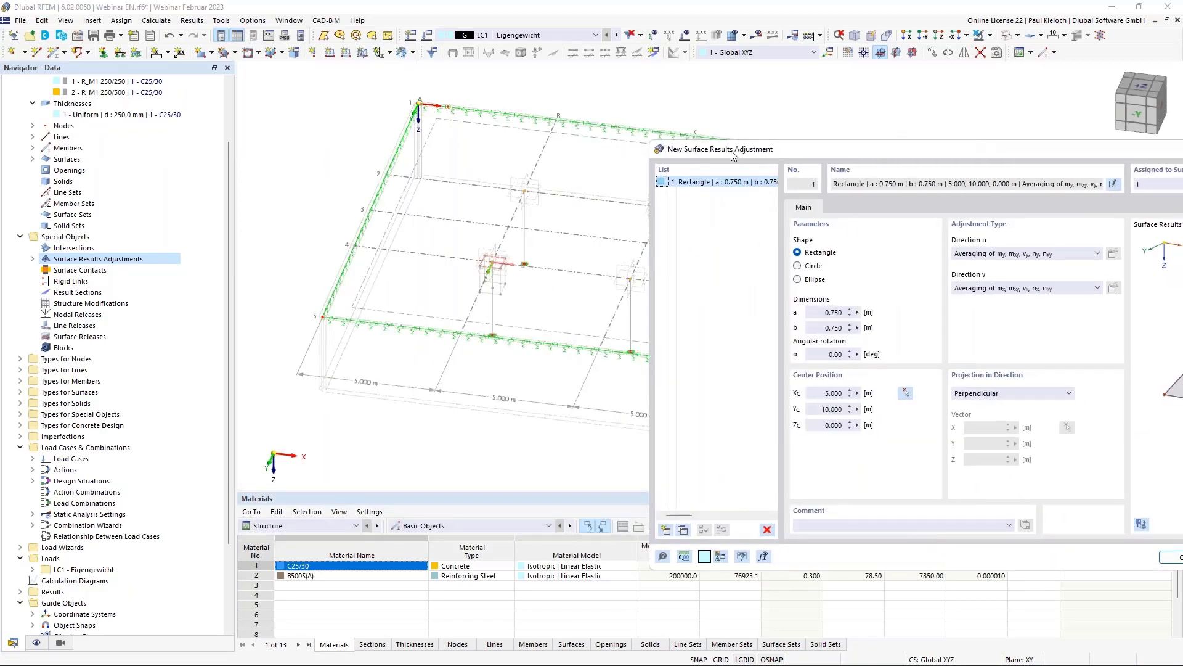
left_click_drag(731, 150, 749, 147)
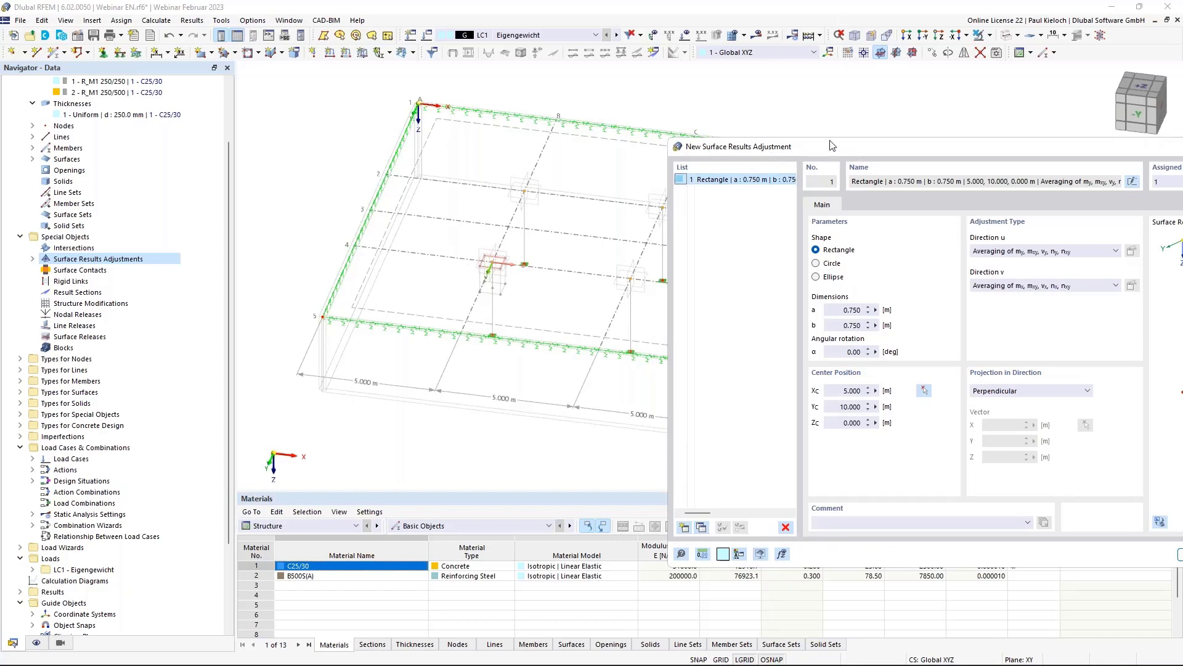
left_click_drag(833, 145, 304, 109)
- Copy the results adjustment twice, centering the copies on the column nodes at (5, 5, 0) m and (10, 10, 0) m
left_click(174, 492)
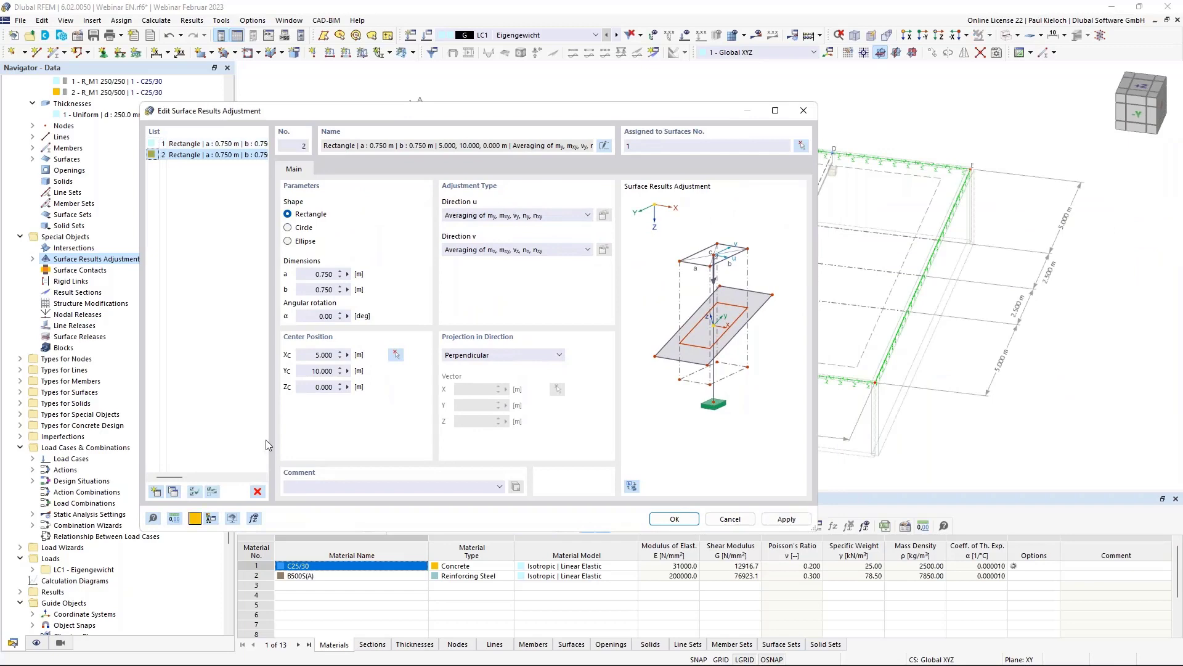
left_click(396, 355)
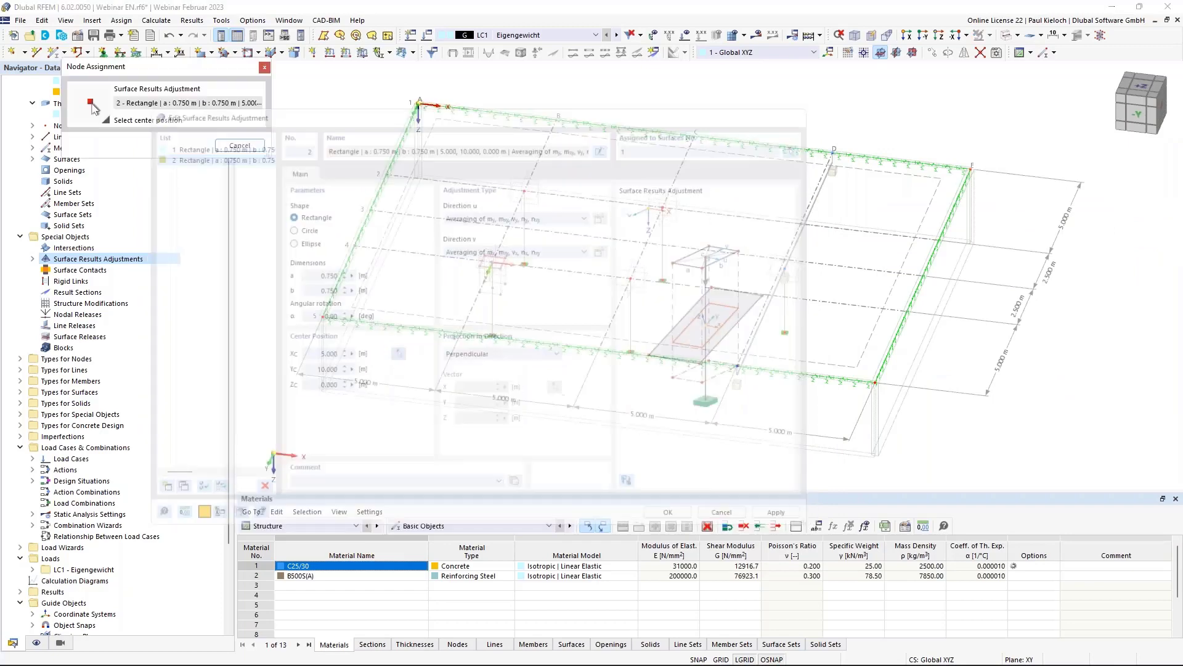
left_click(475, 264)
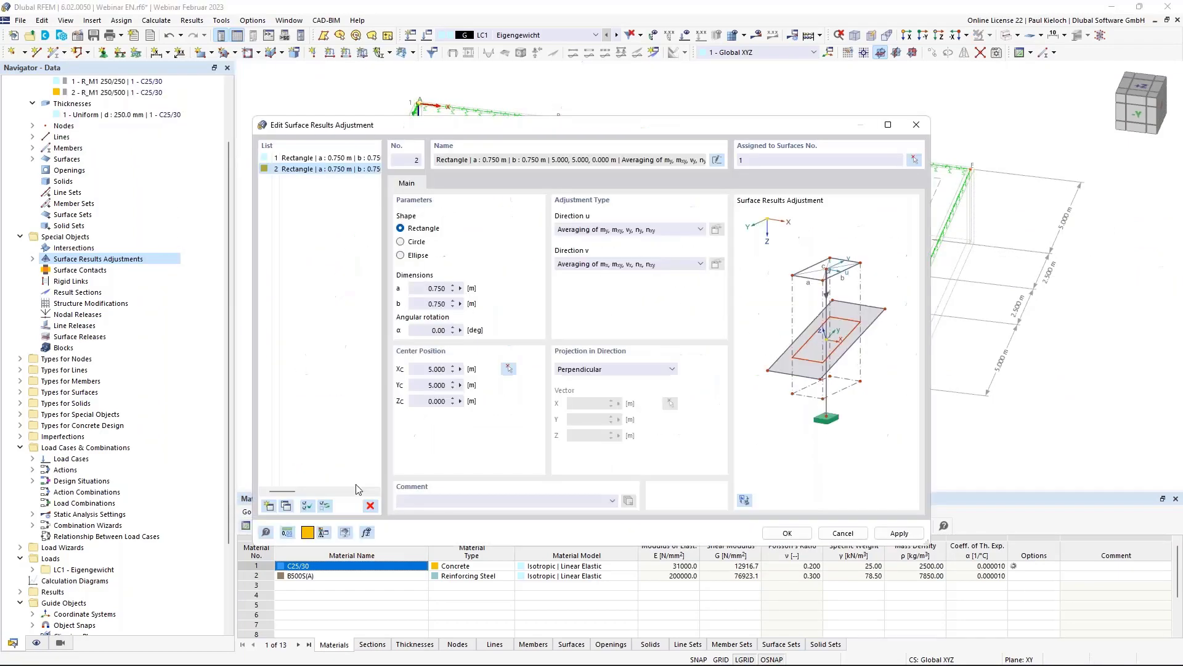
left_click(287, 505)
left_click(508, 369)
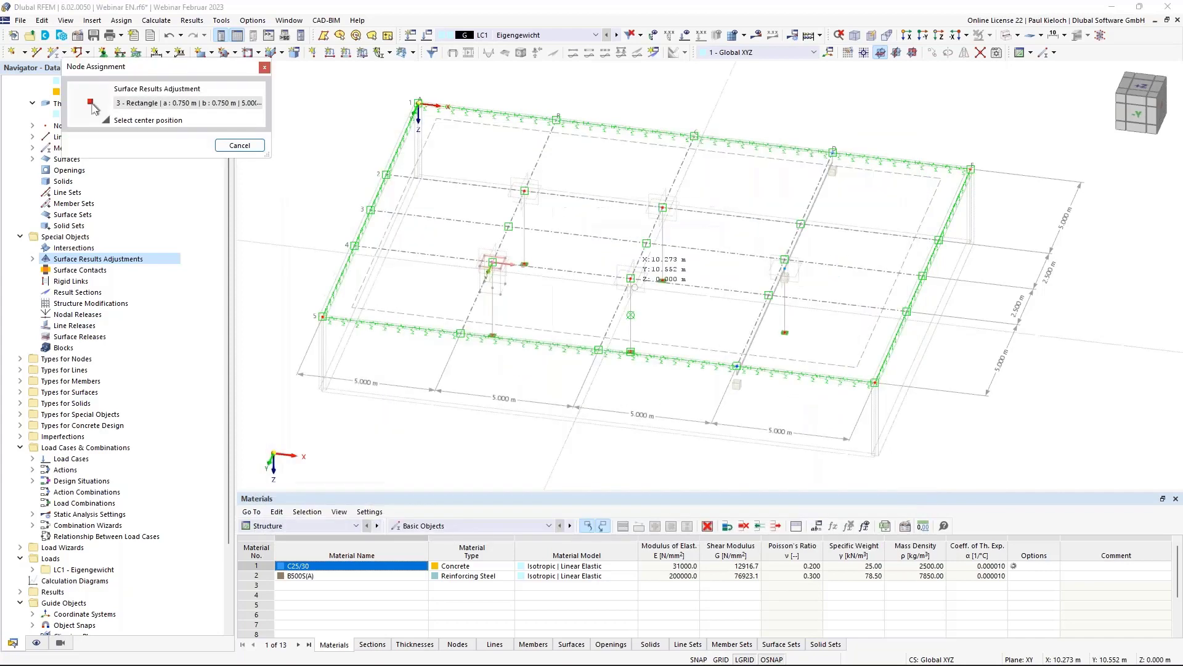
left_click(631, 280)
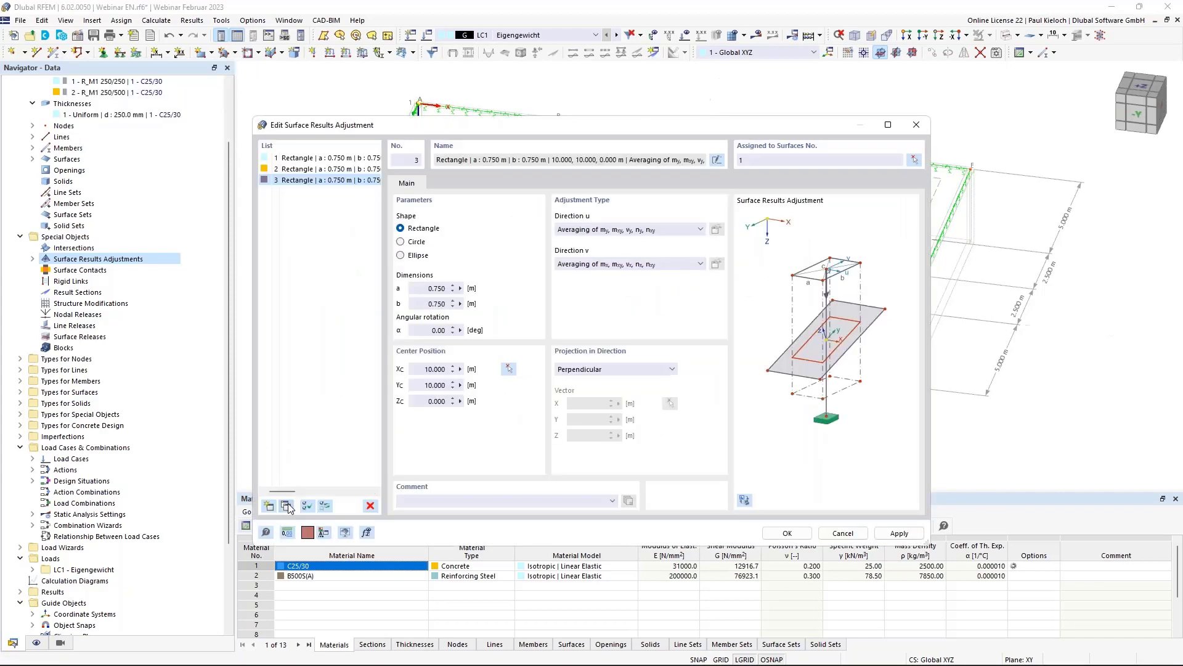
- Make two more copies centered on the column nodes at (10, 5, 0) m and (15, 7.5, 0) m and apply them
left_click(511, 367)
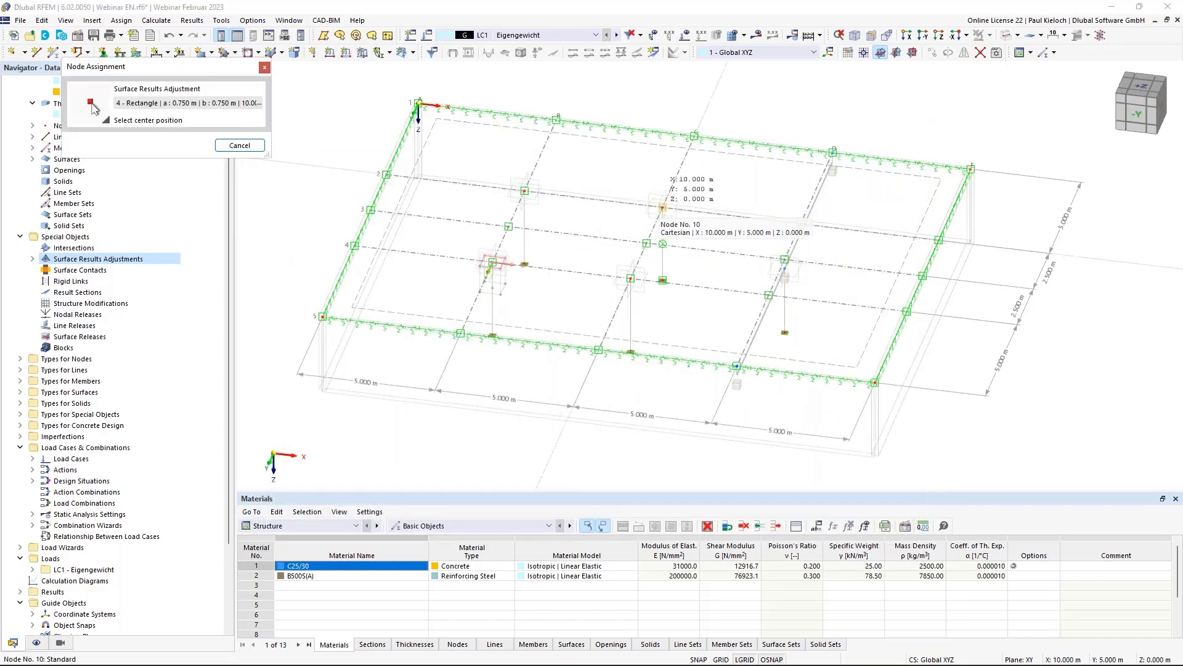
left_click(663, 208)
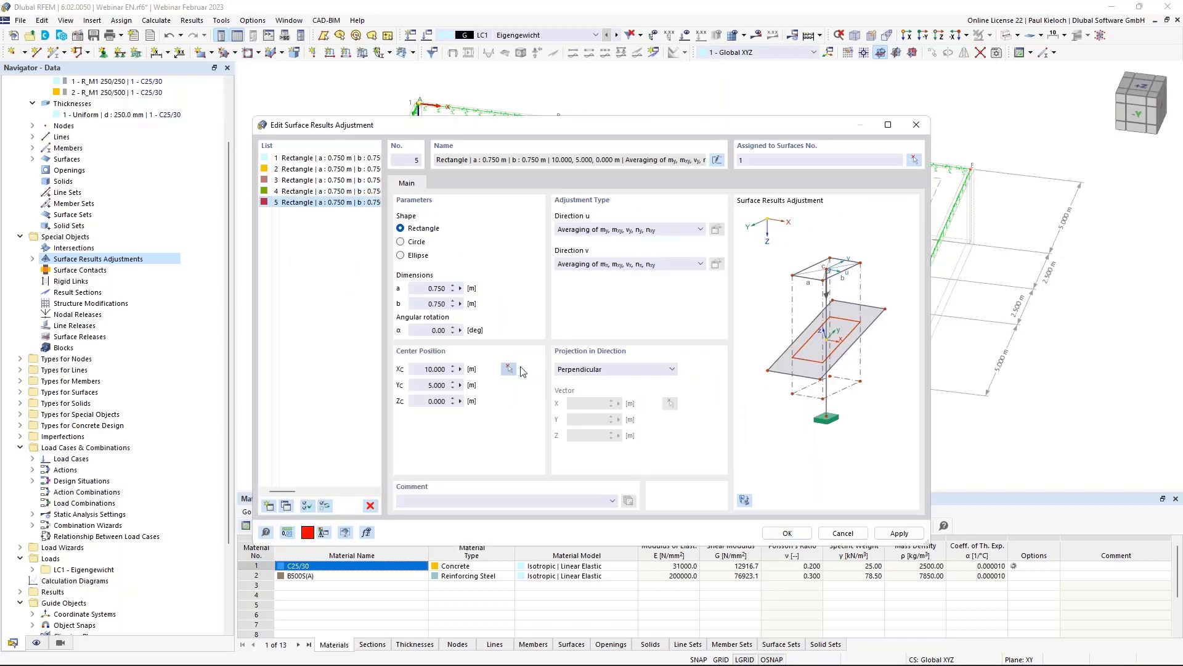
left_click(509, 368)
scroll(704, 264, "up", 5)
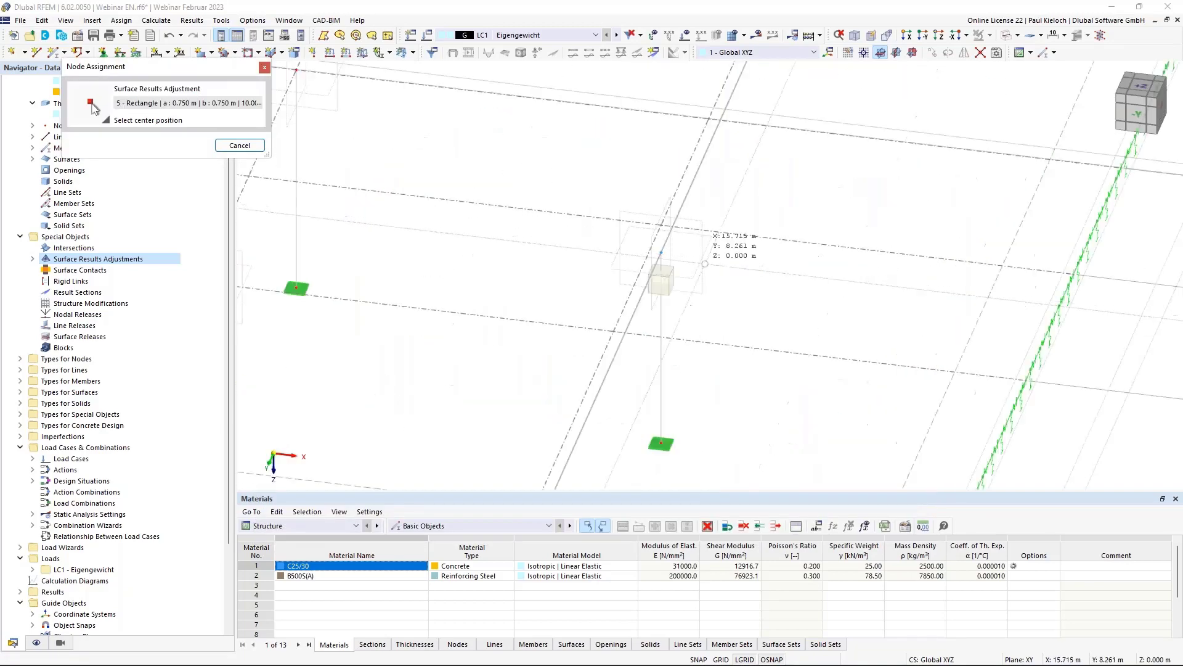
left_click(661, 251)
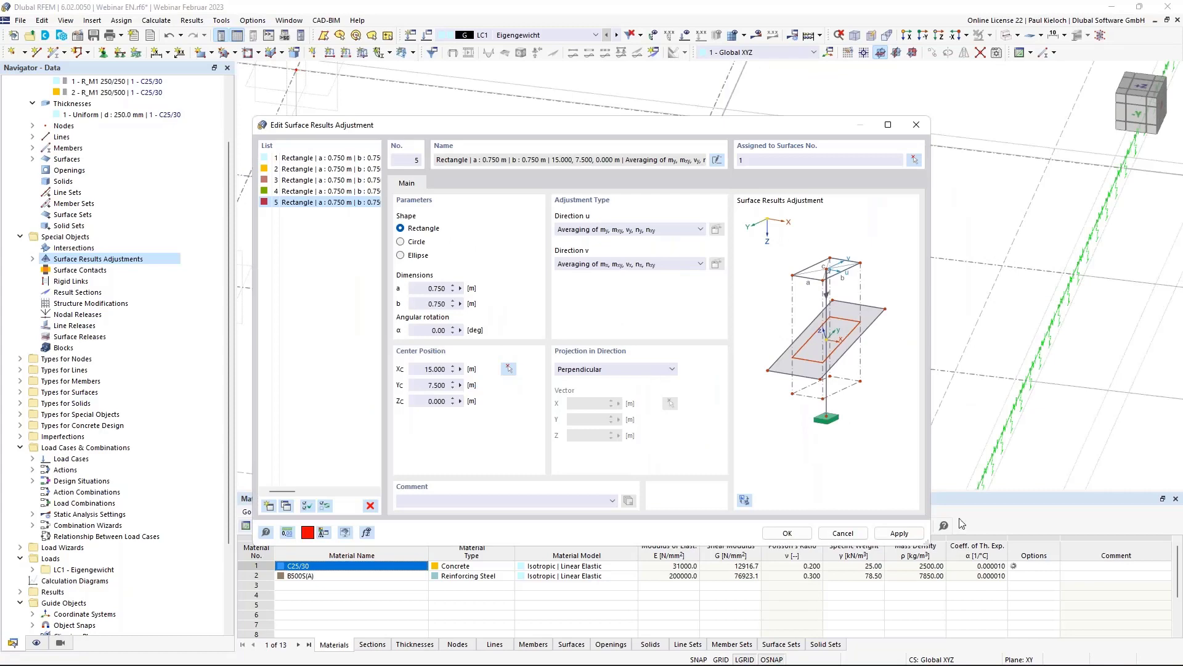
left_click(897, 534)
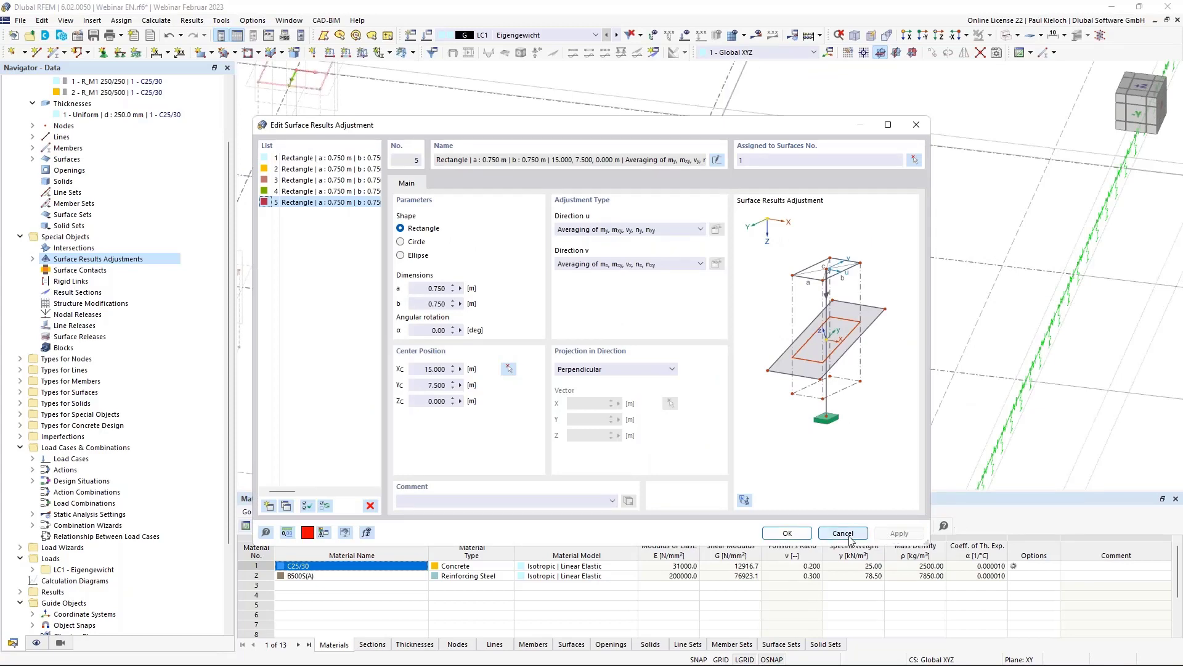
left_click(849, 536)
- Save the model with the surface results adjustments at all five columns
scroll(647, 228, "down", 6)
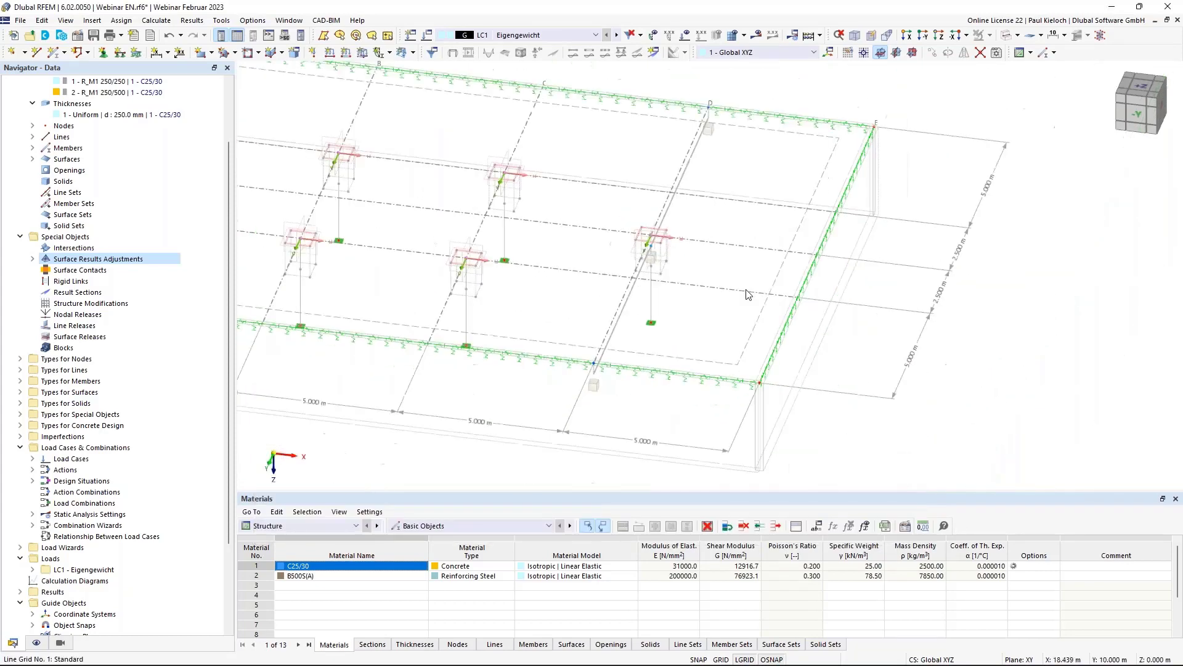
middle_click_drag(712, 242, 966, 307, "ctrl")
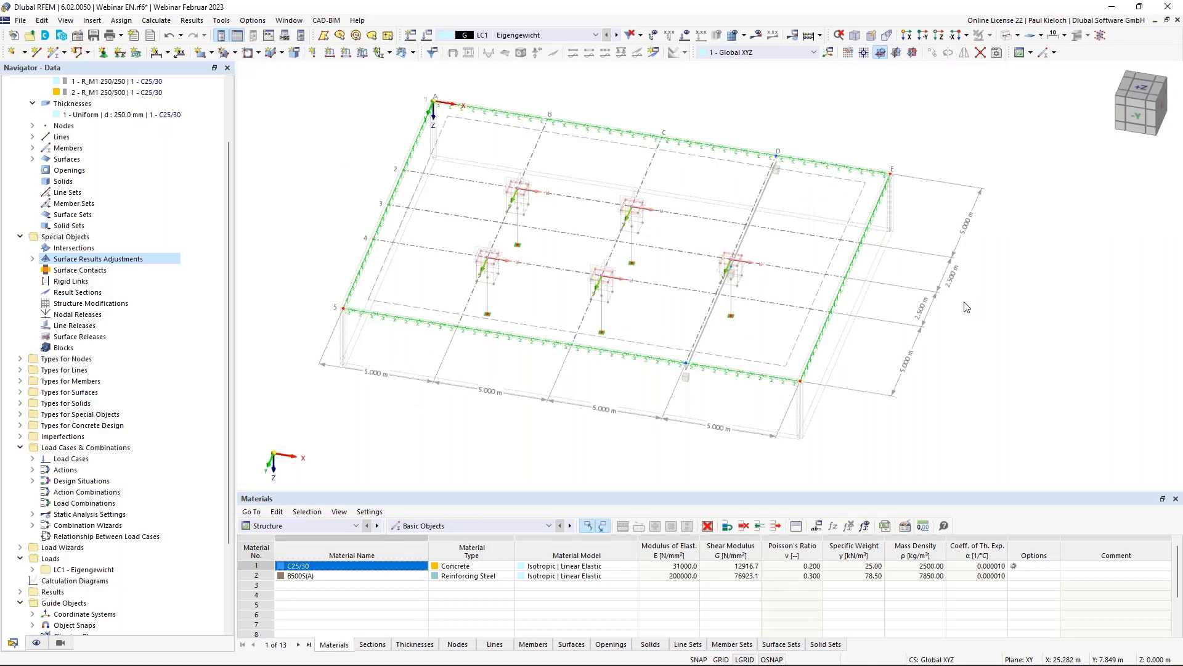
key("ctrl+s")
mouse_move(999, 320)
middle_mouse_down("ctrl")
mouse_move(998, 298)
mouse_move(1004, 338)
mouse_move(999, 298)
mouse_move(996, 308)
middle_mouse_up("ctrl")
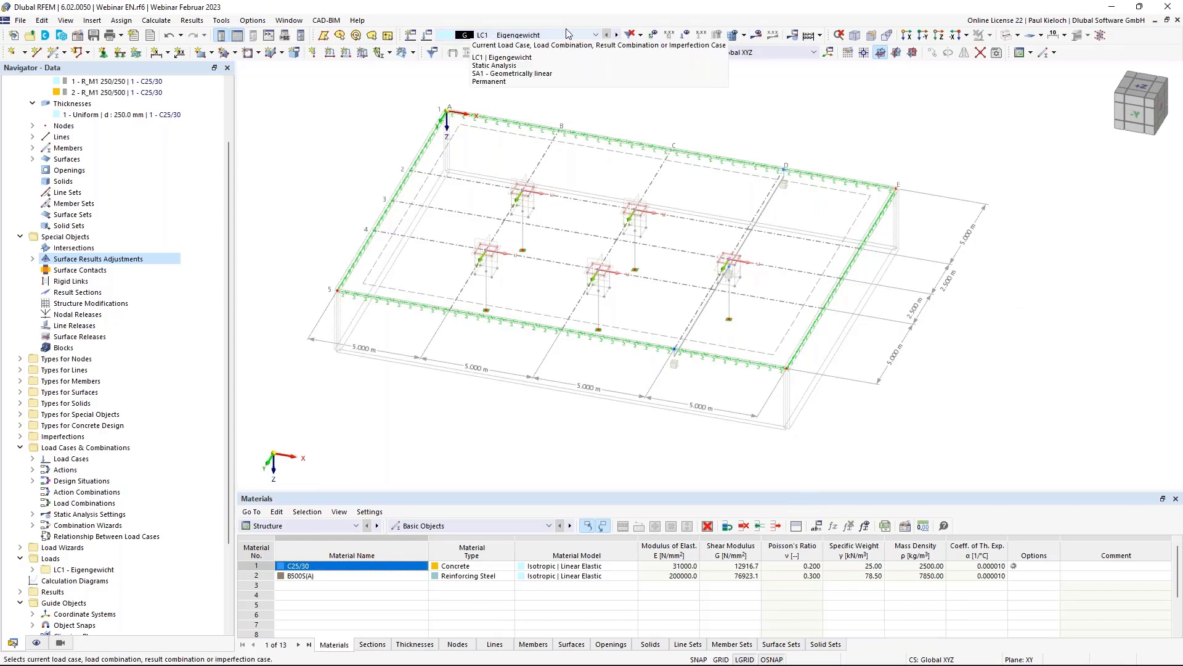
- Calculate load case LC1 Eigengewicht and show its global deformation results
left_click(759, 37)
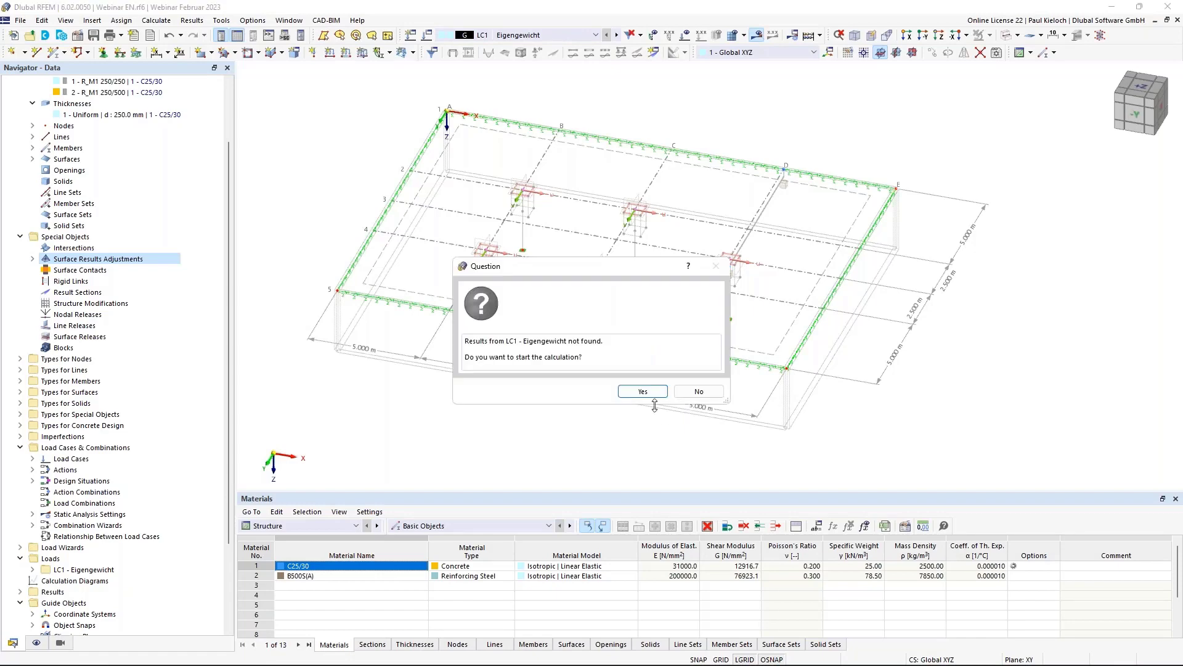
left_click(642, 390)
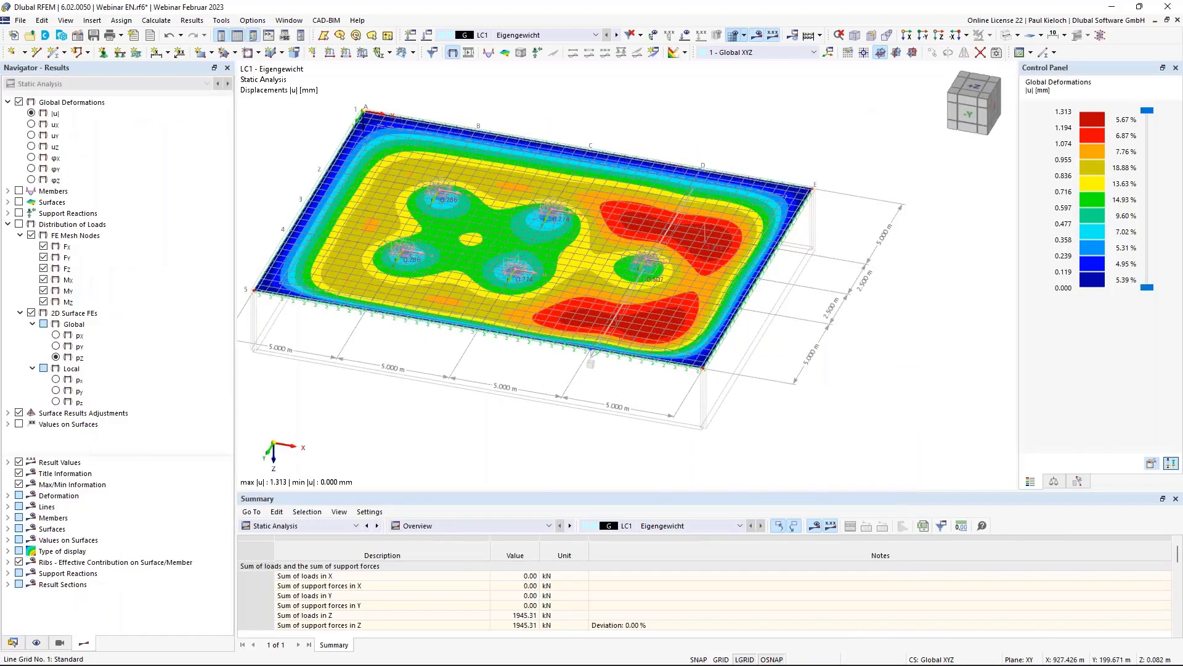
middle_click_drag(832, 382, 864, 387, "ctrl")
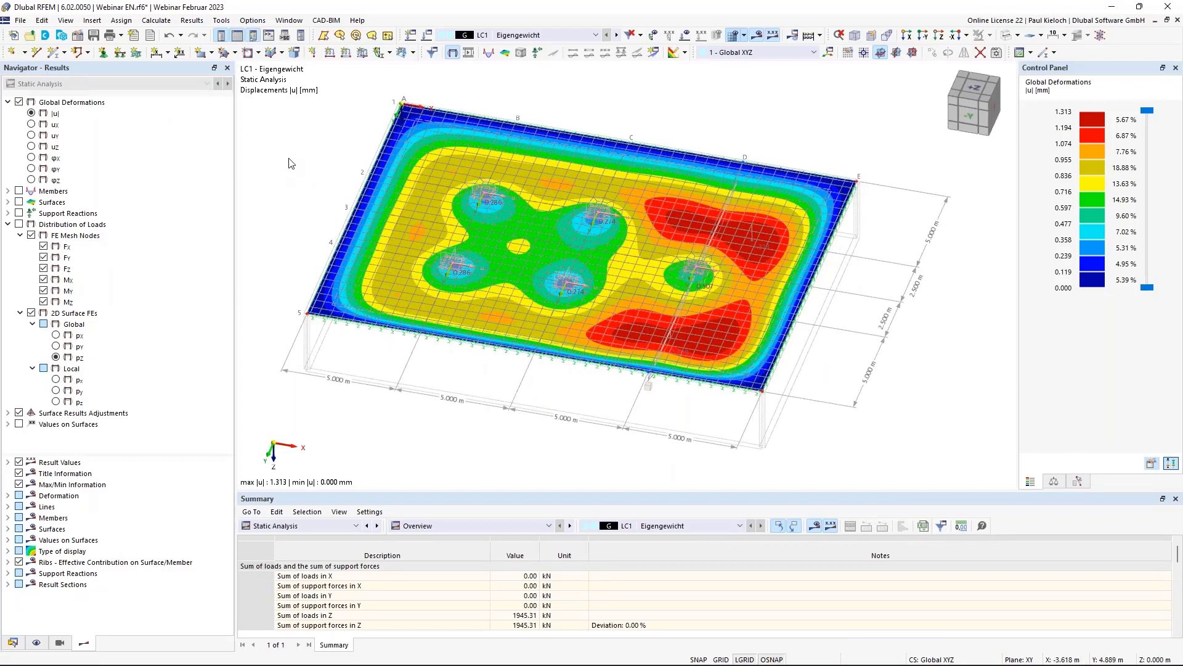
- Display the basic internal force mx on the slab surface around the columns
scroll(426, 272, "up", 5)
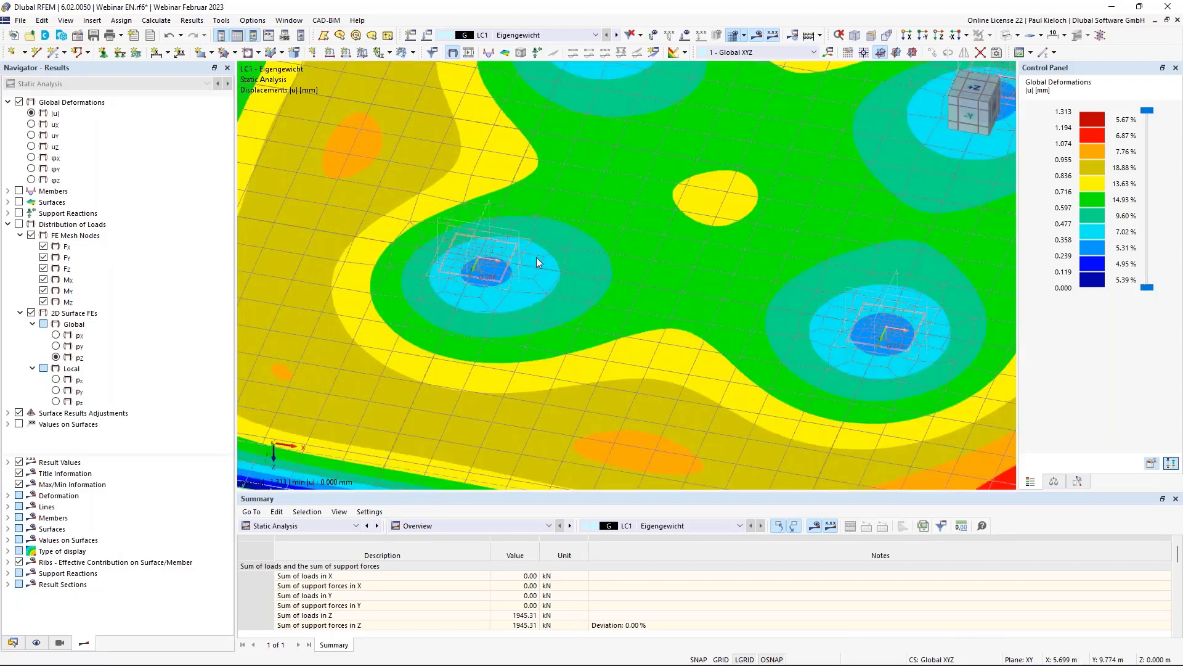
left_click(8, 224)
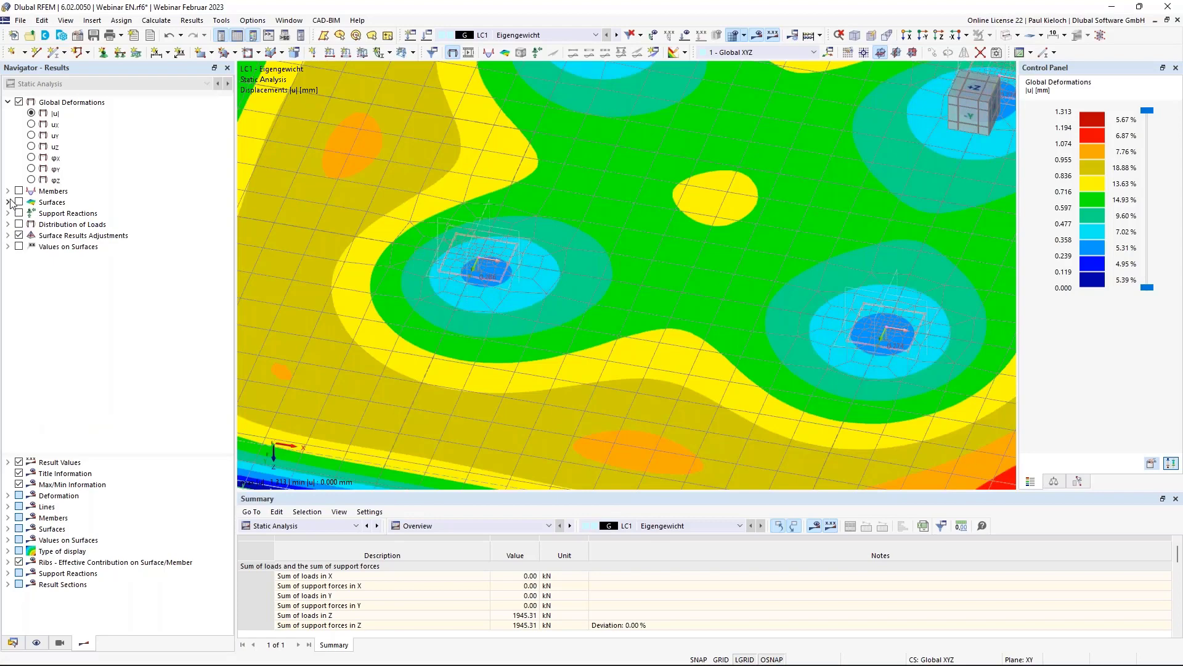
left_click(8, 202)
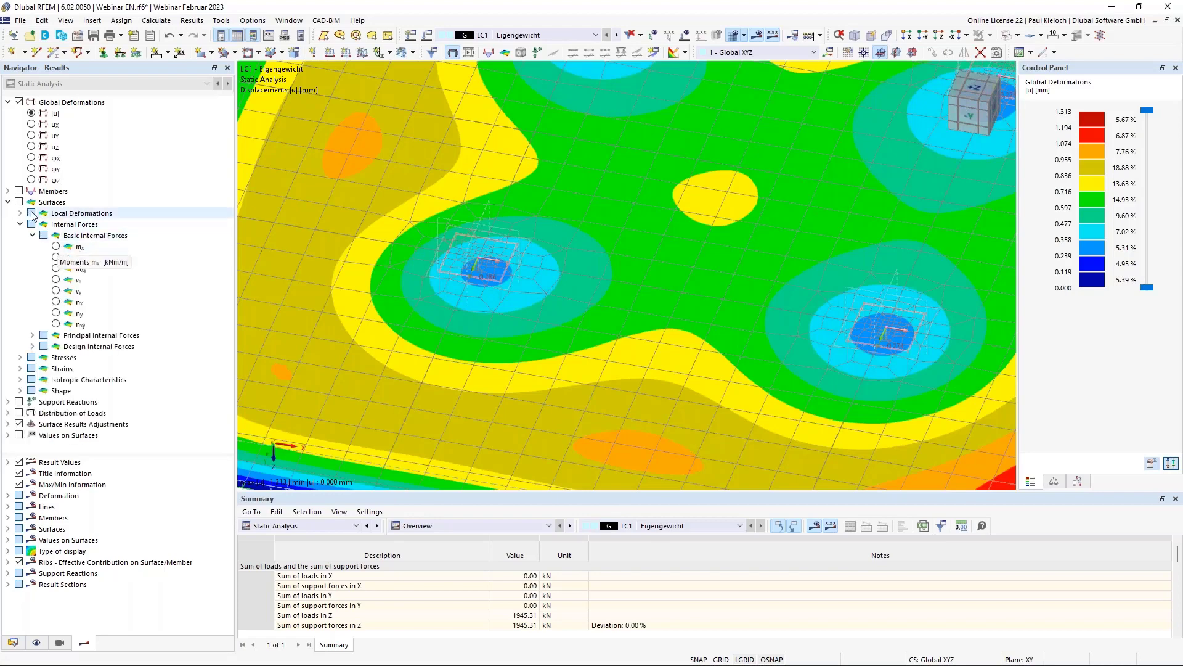
left_click(56, 247)
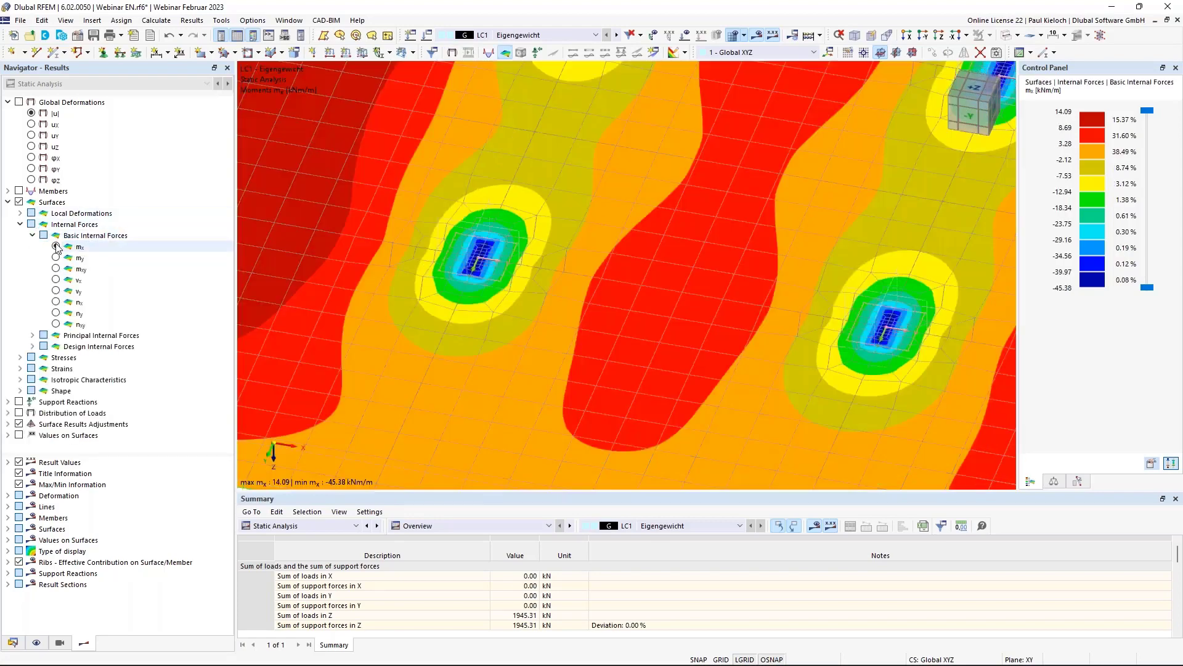
- Compare the mx moments over the columns with the surface results adjustments switched off and on
left_click(21, 425)
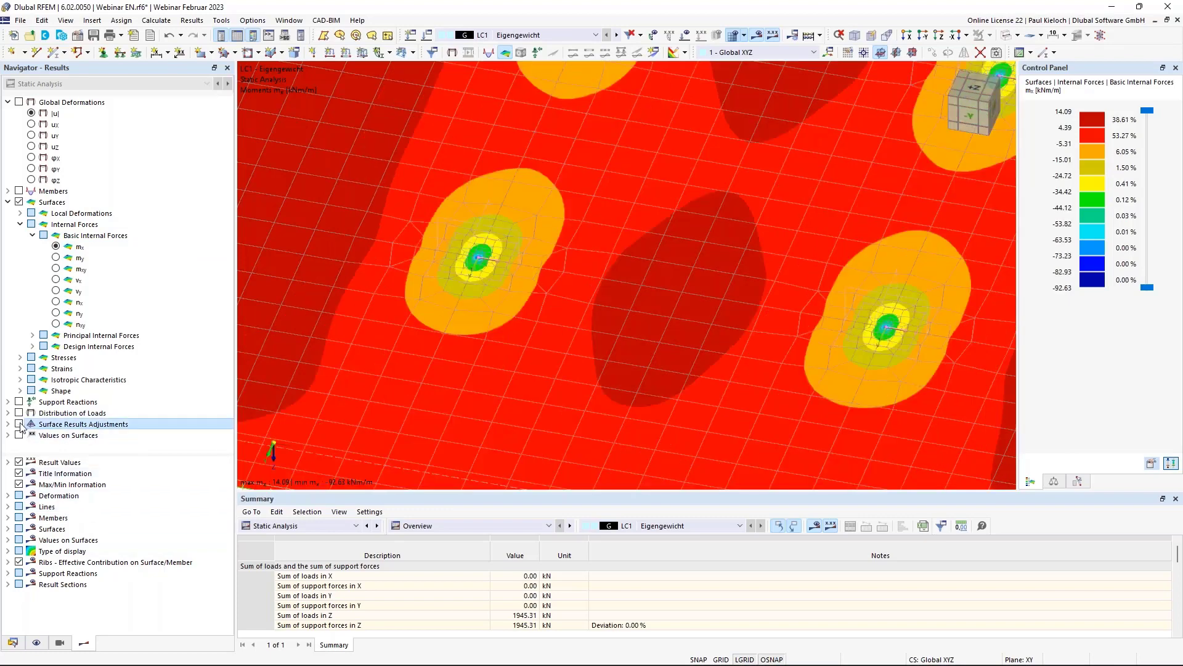
left_click(19, 424)
left_click(20, 424)
left_click(19, 424)
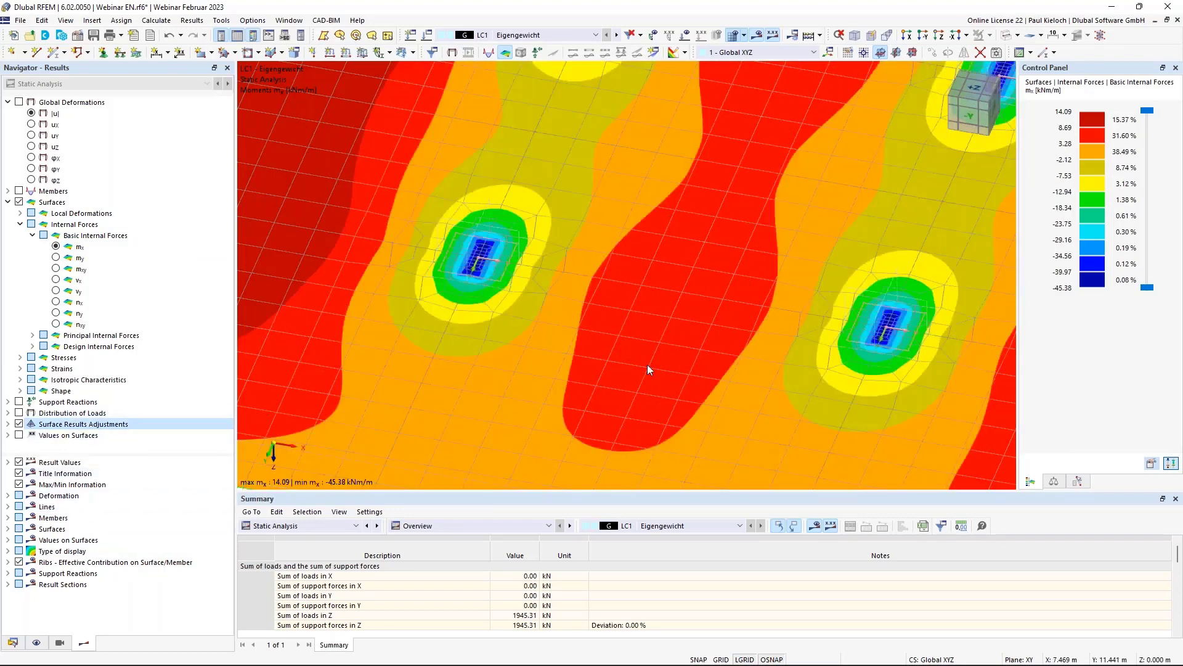
scroll(648, 370, "down", 6)
middle_click_drag(591, 344, 483, 336, "ctrl")
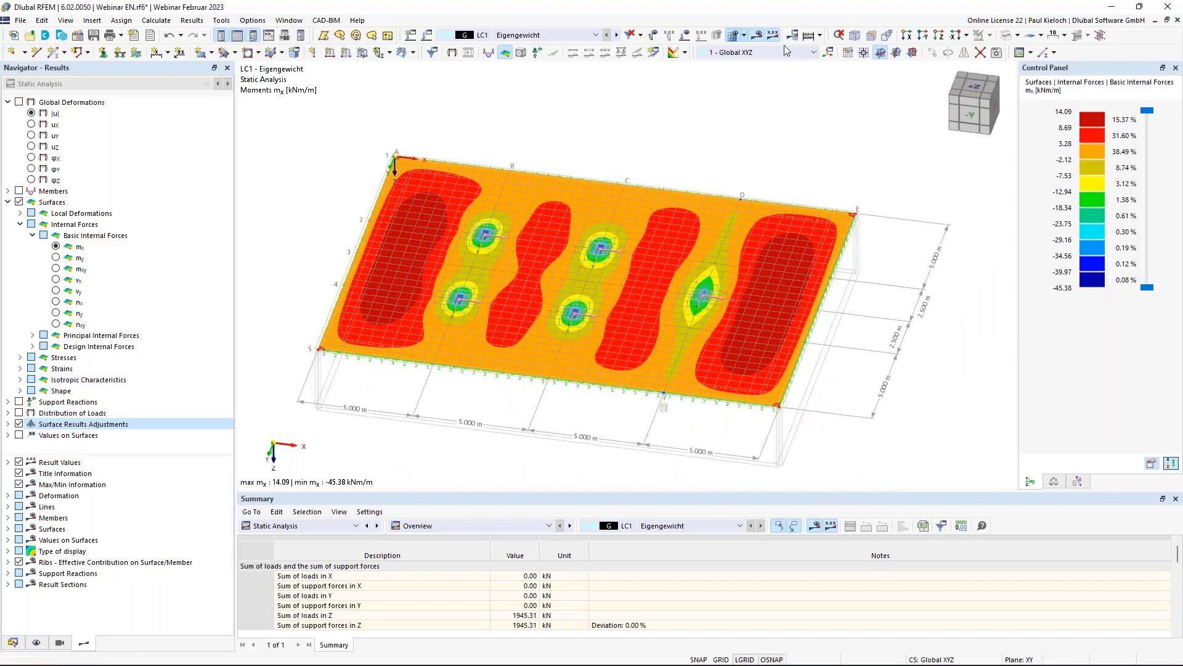
- Turn off the results display and hide the surface results adjustment symbols in the model view
left_click(756, 35)
middle_click_drag(850, 173, 790, 151)
left_click(36, 642)
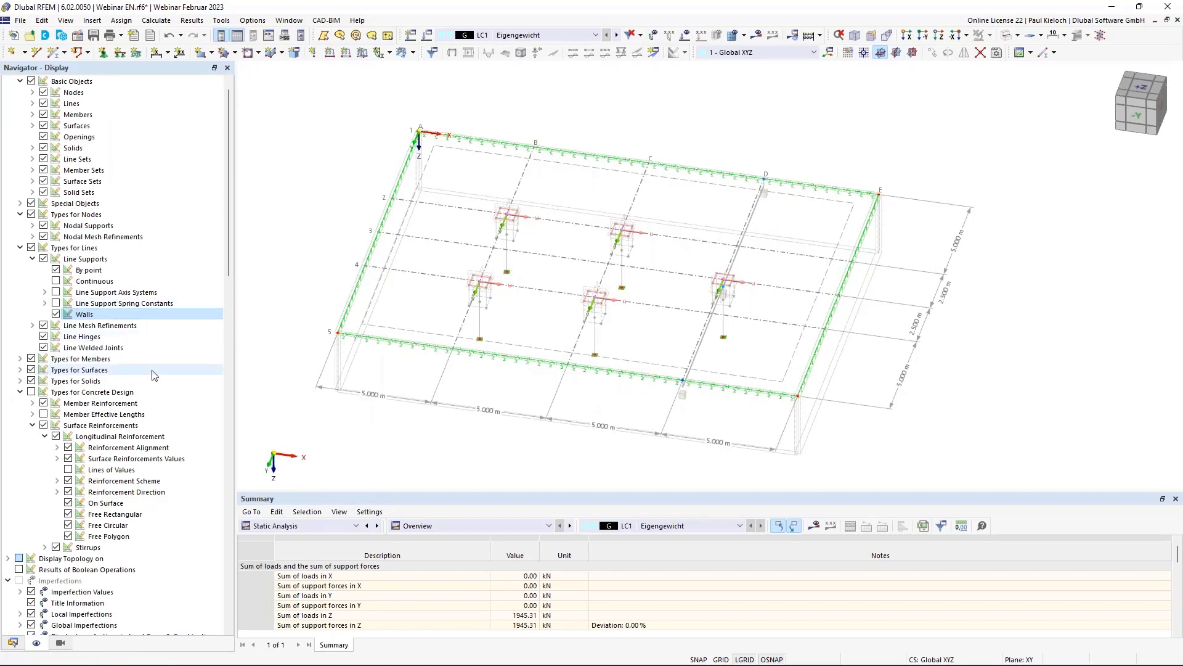
scroll(154, 375, "down", 15)
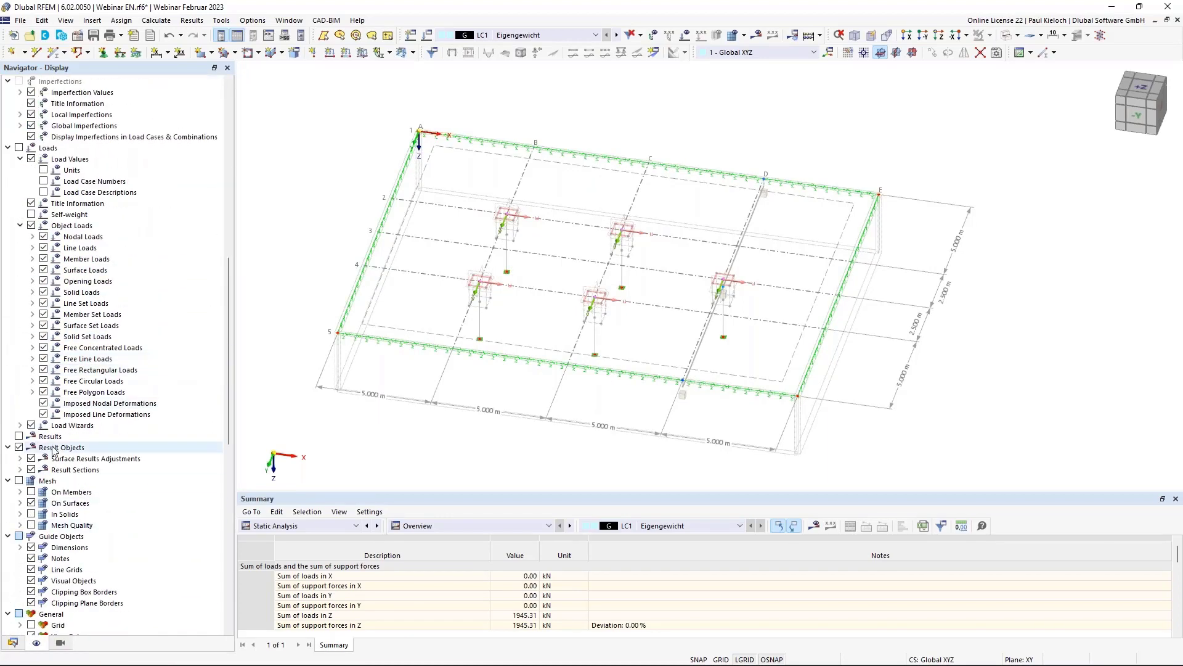
left_click(31, 458)
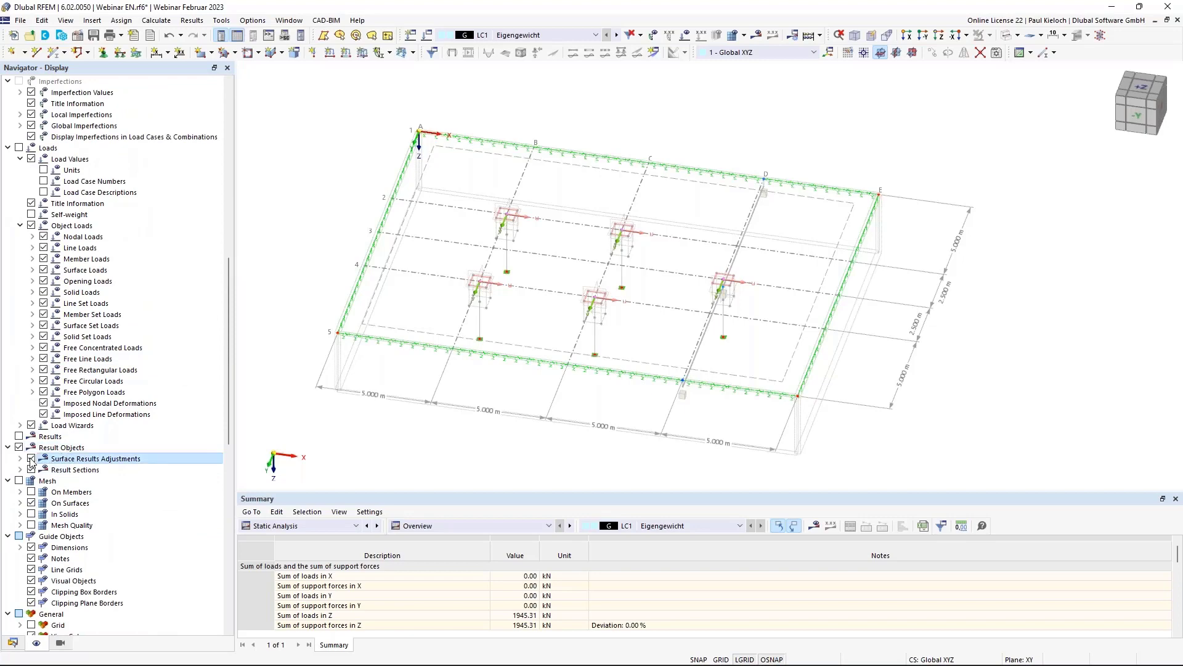
- Hide the nodal mesh refinement symbols in the model view
scroll(160, 305, "up", 15)
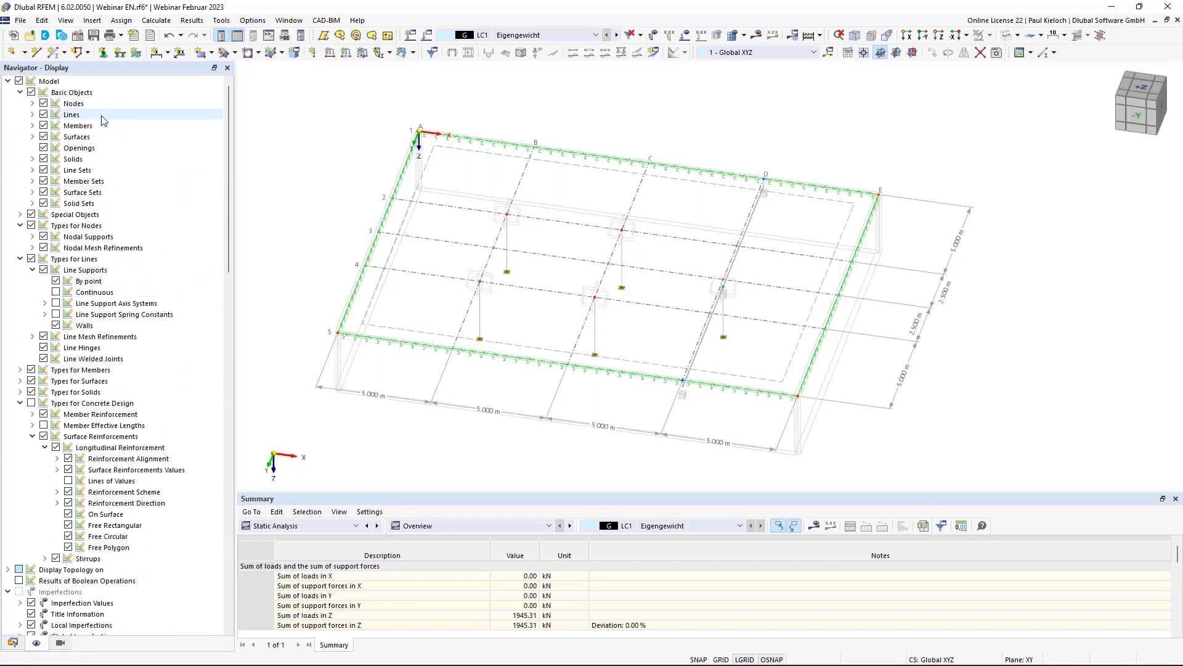
left_click(70, 231)
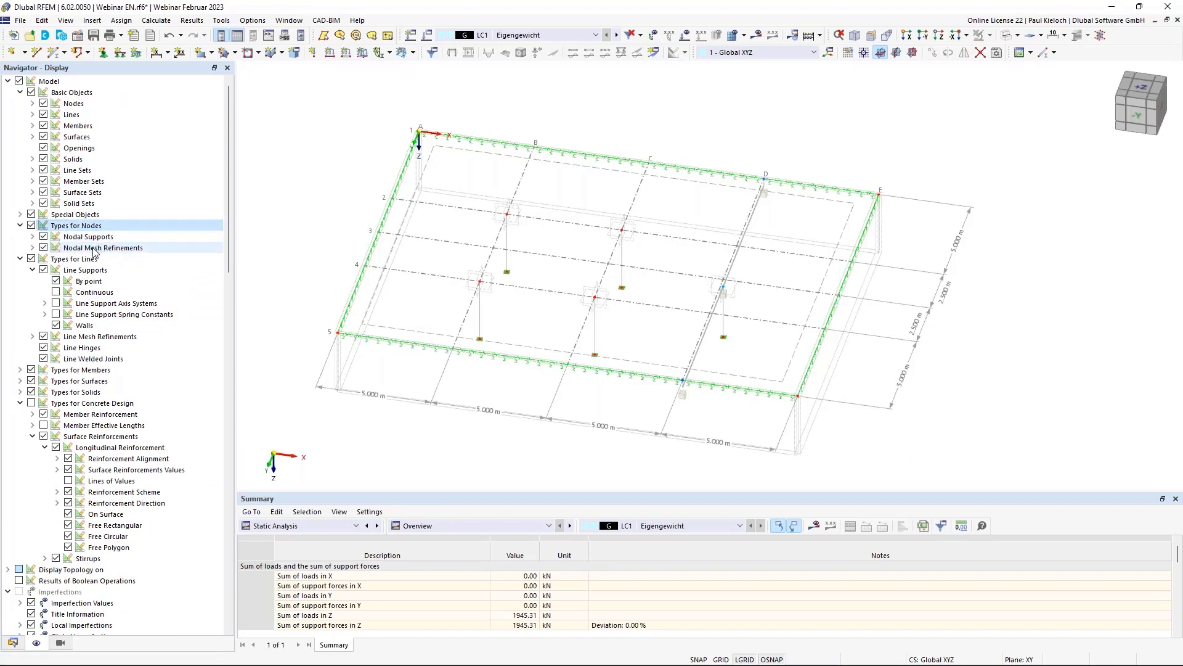
left_click(43, 247)
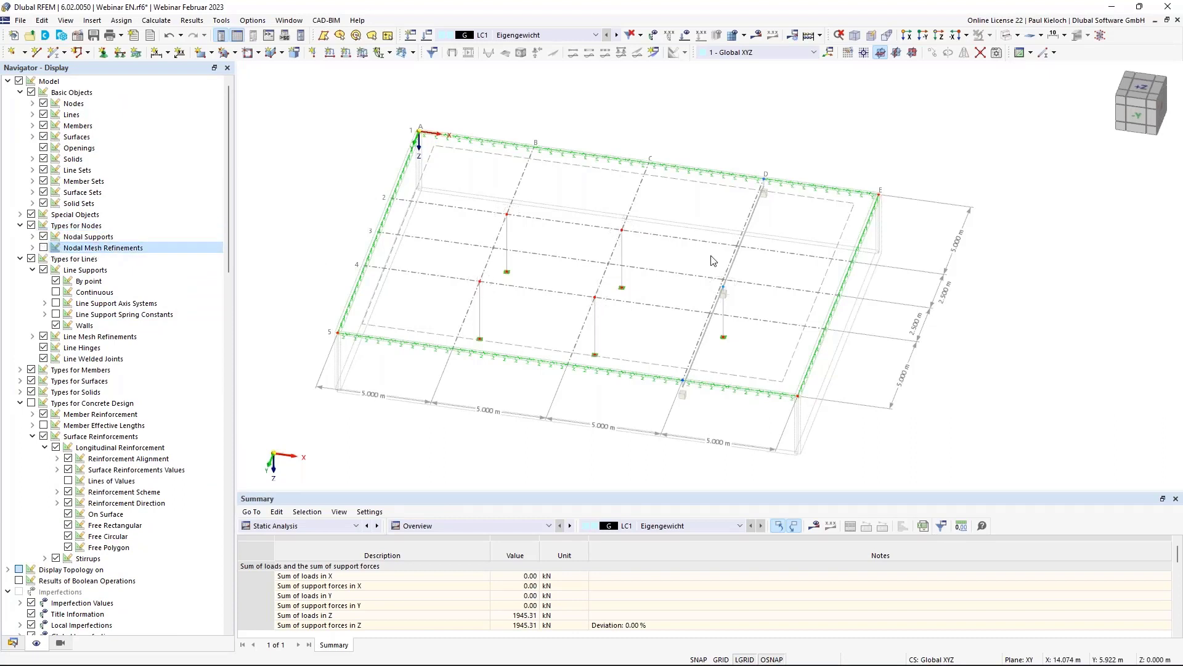
mouse_move(711, 245)
middle_mouse_down("ctrl")
mouse_move(685, 187)
mouse_move(716, 235)
mouse_move(686, 198)
mouse_move(709, 250)
middle_mouse_up("ctrl")
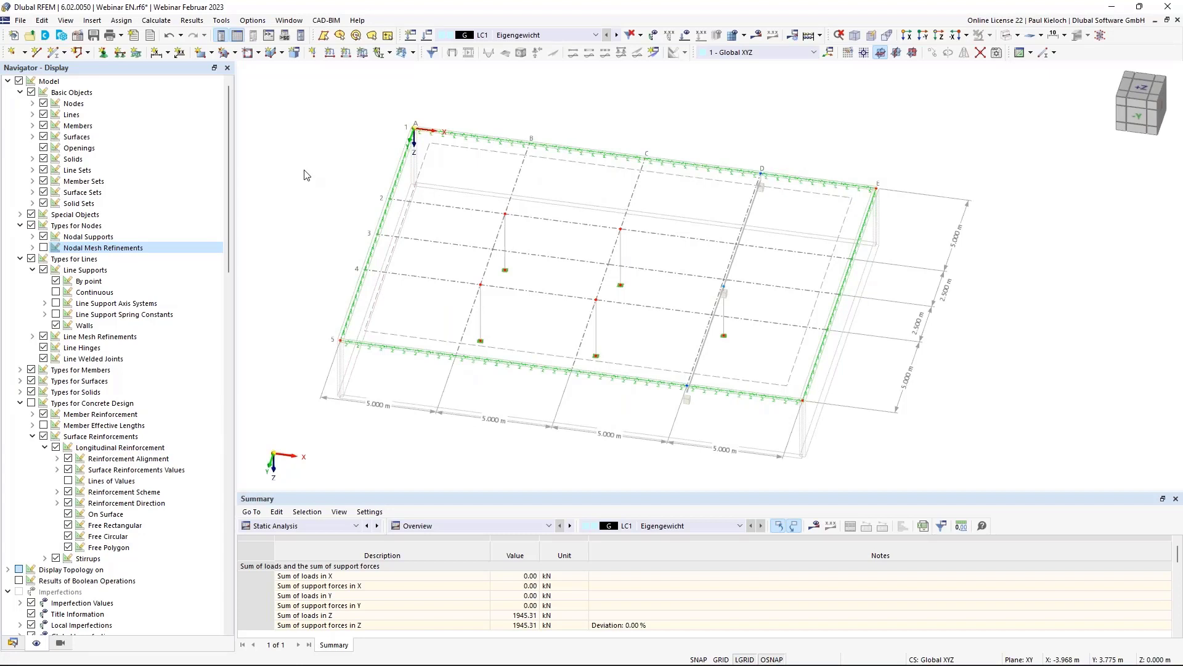
- Save the model and rename load case LC1 to DL in the load case settings
key("ctrl+s")
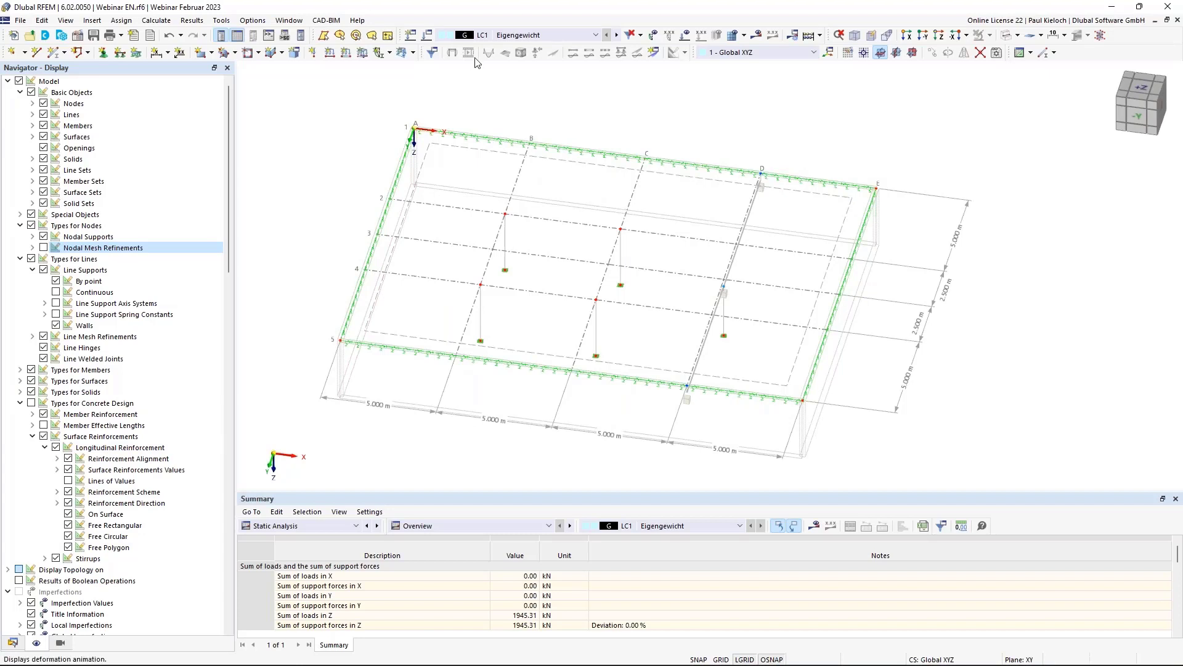
left_click(429, 37)
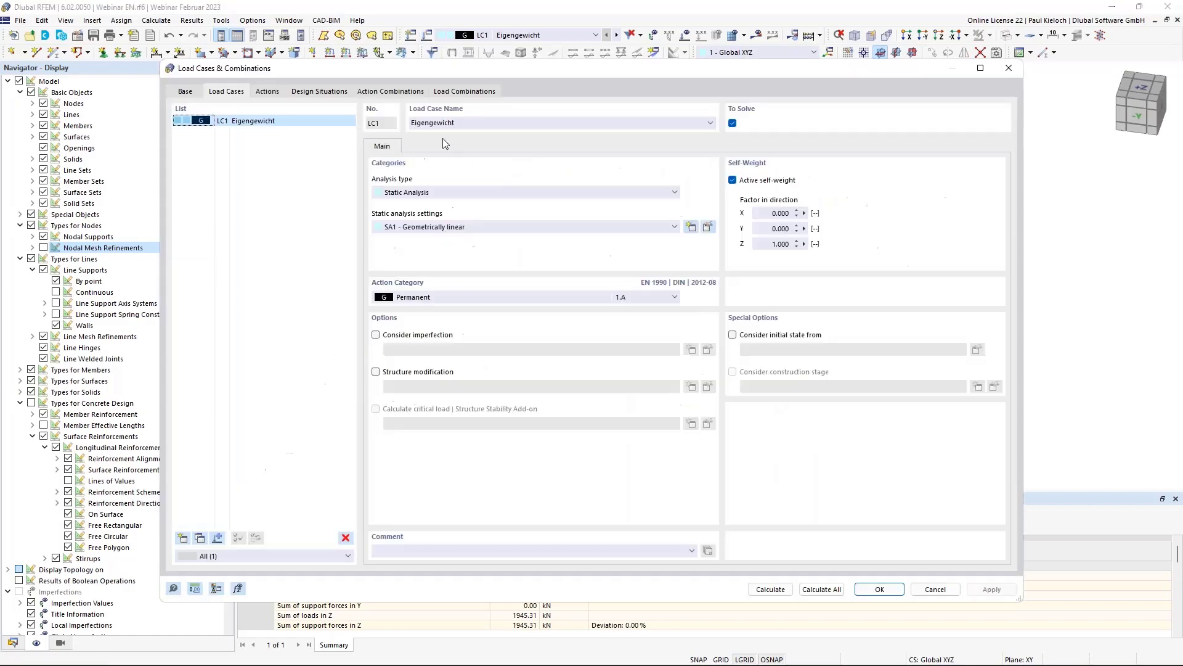
left_click(487, 126)
left_click_drag(487, 123, 381, 121)
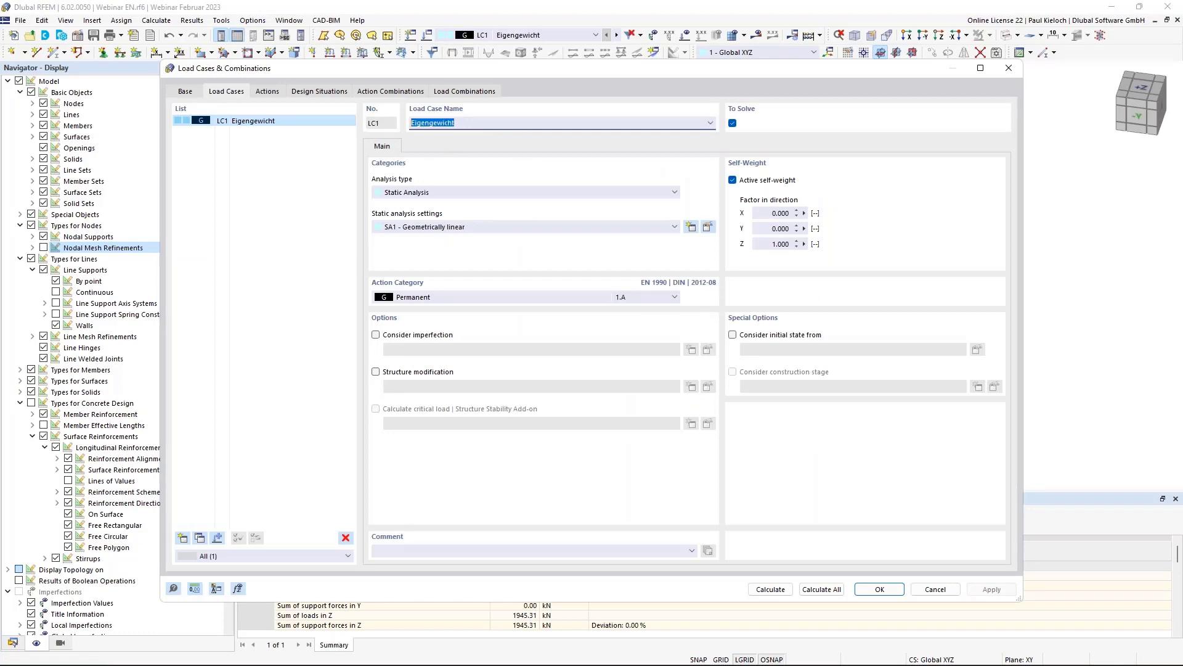
type("DL")
left_click(303, 273)
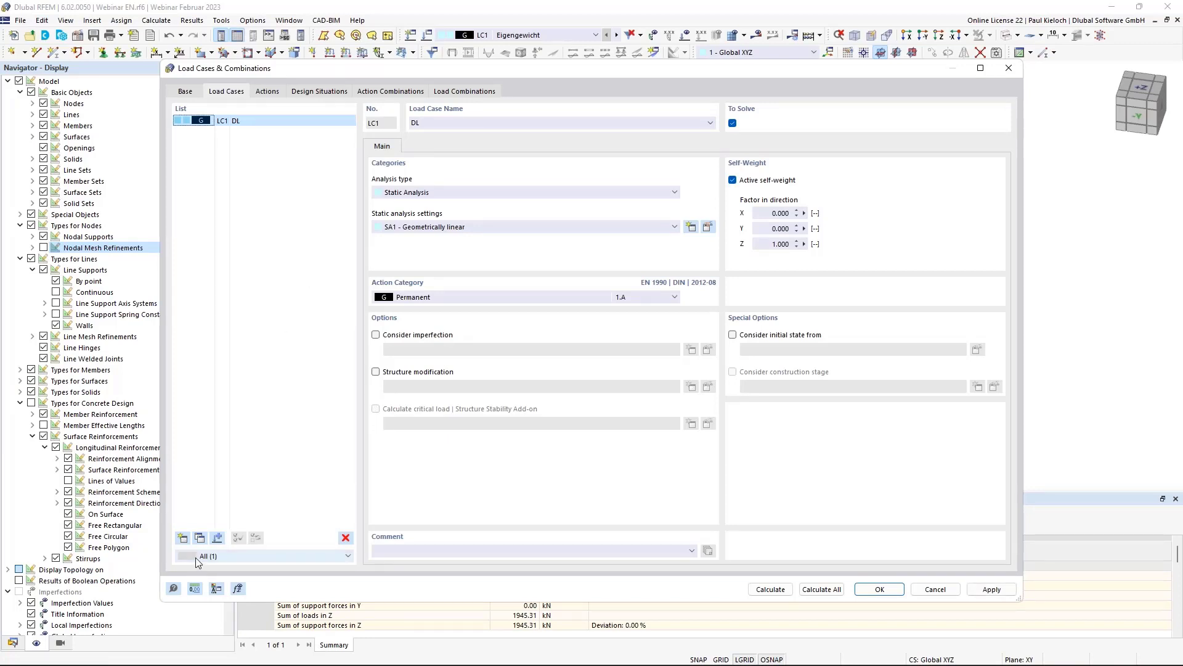
- Create load case LC2 named LL 1 with the action category Imposed loads - category B: office areas
left_click(183, 538)
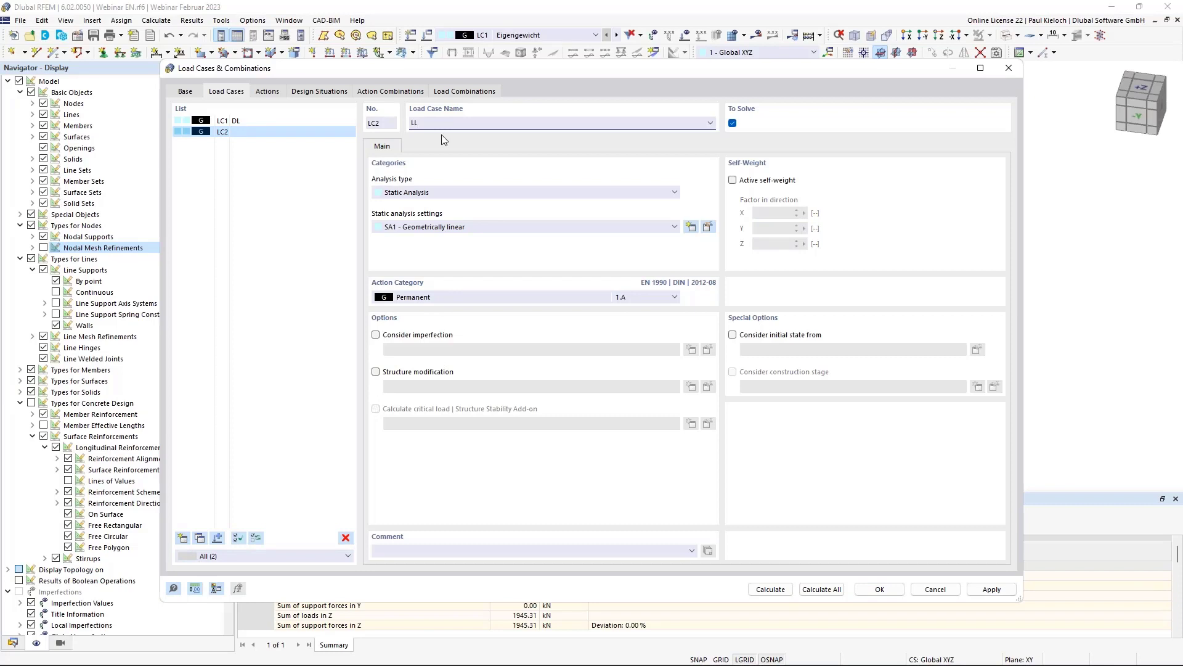
left_click(463, 297)
left_click(447, 357)
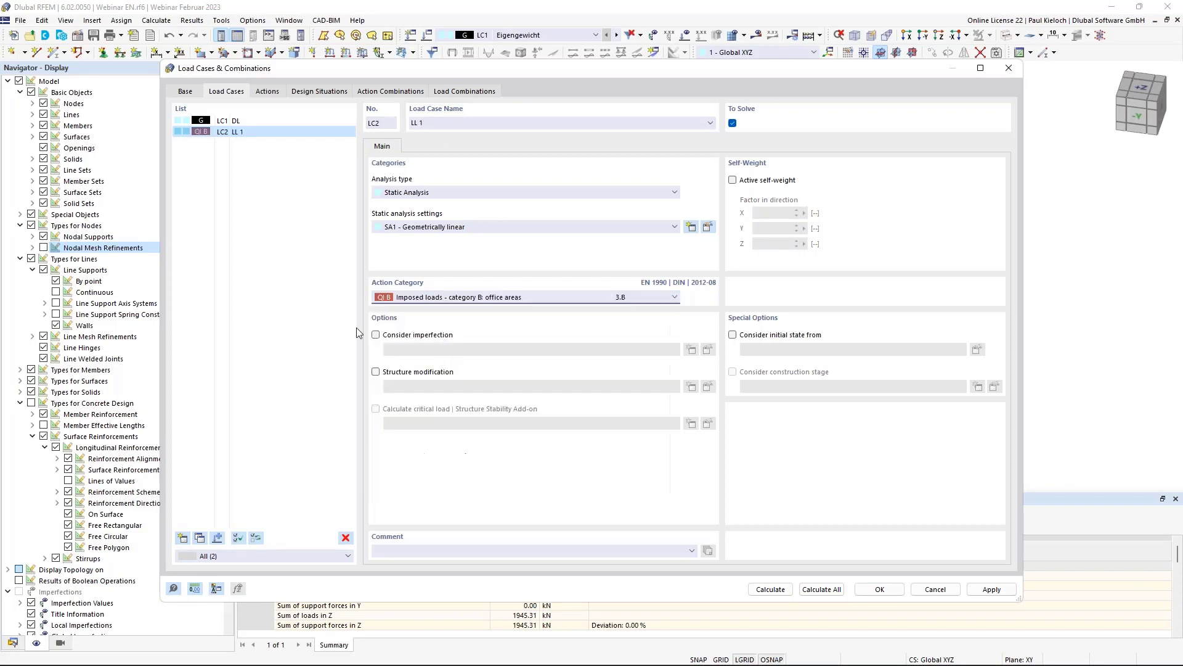
- Copy load case LL 1 three times to create LC3, LC4 and LC5
left_click(271, 121)
left_click(269, 133)
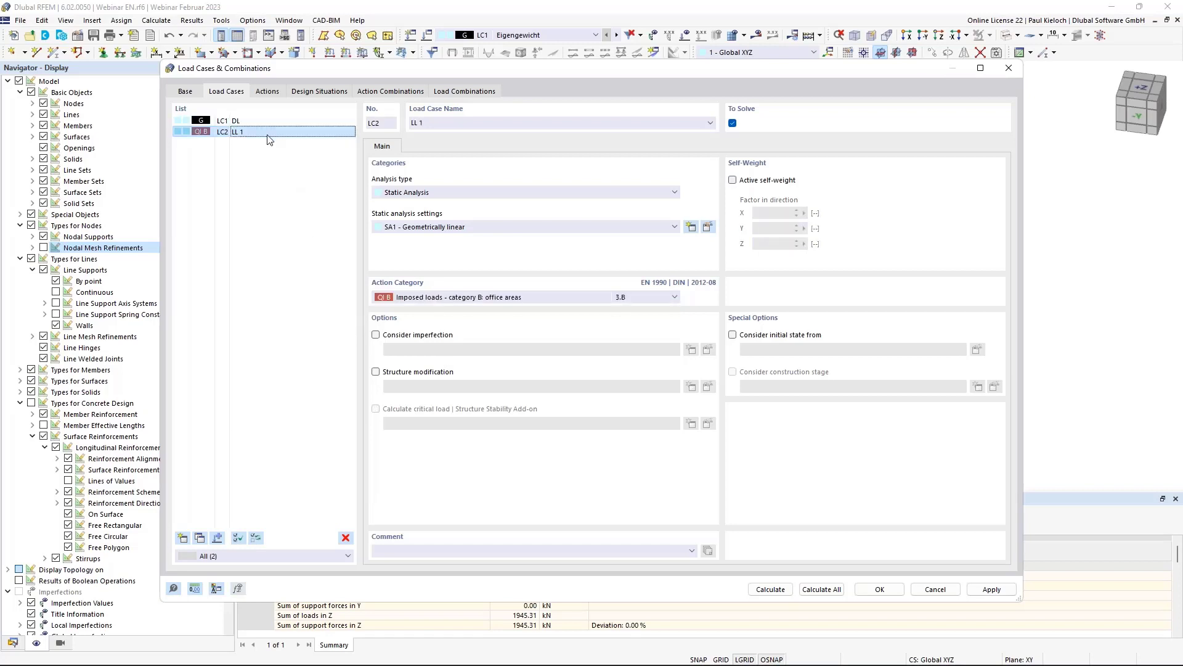
left_click(199, 537)
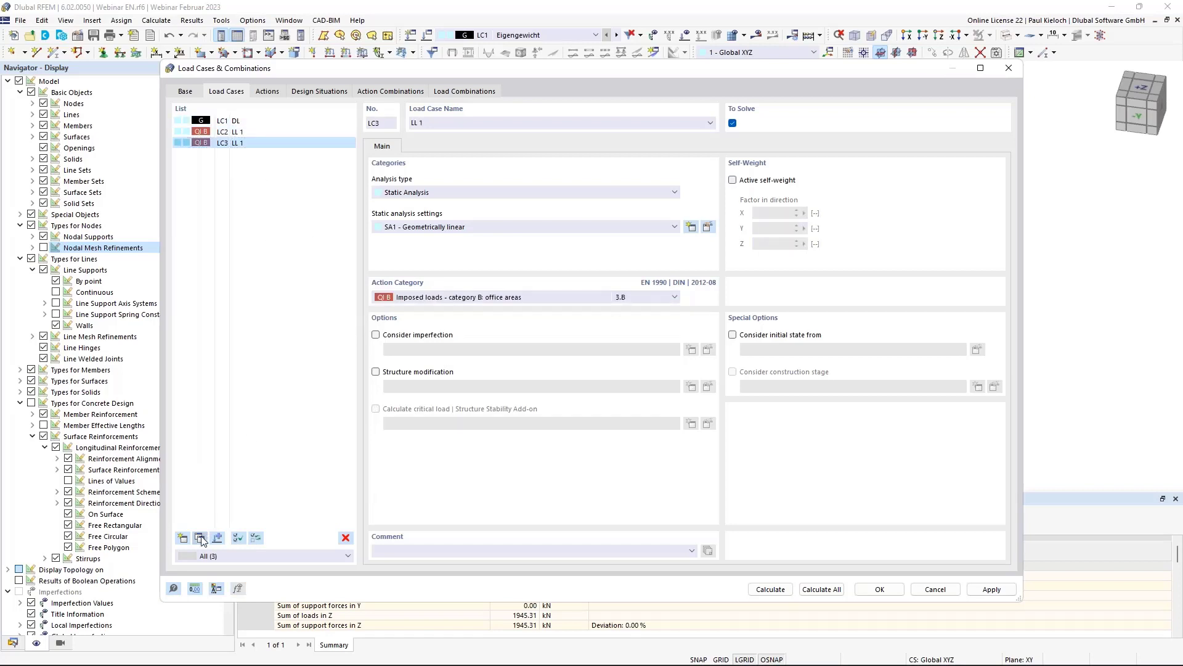
left_click(200, 538)
left_click(200, 537)
- Rename load cases LC3, LC4 and LC5 to LL 2, LL 3 and LL 4 and apply the changes
left_click(302, 143)
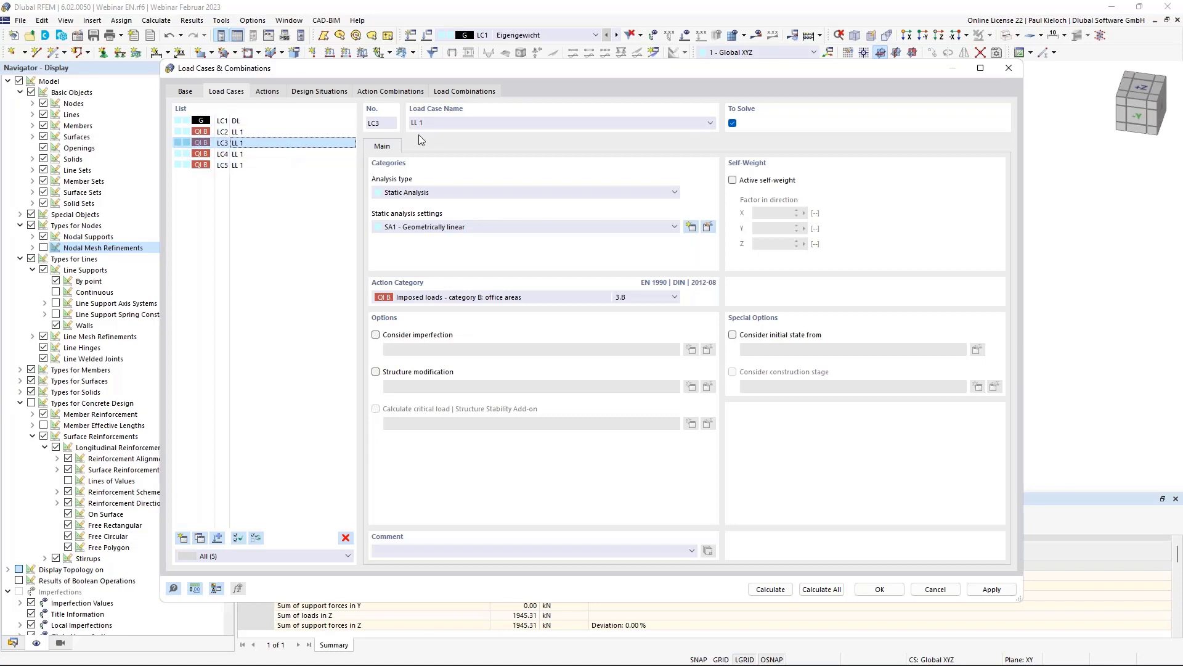
double_click(434, 123)
type("2")
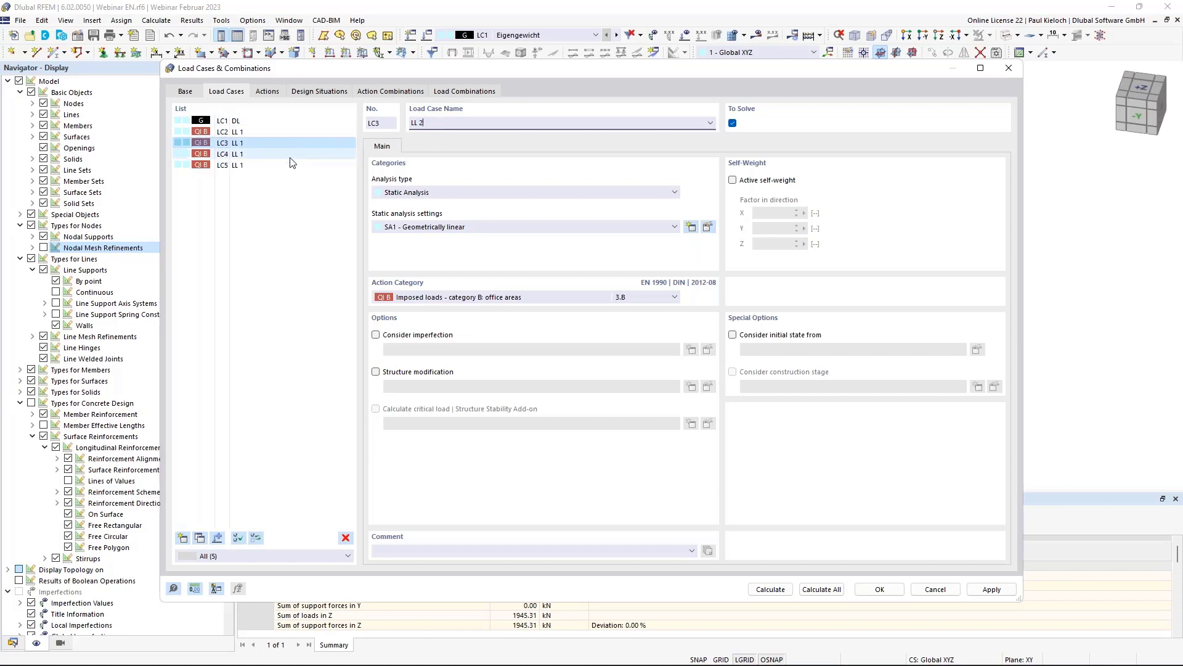
left_click(289, 156)
double_click(462, 123)
type("3")
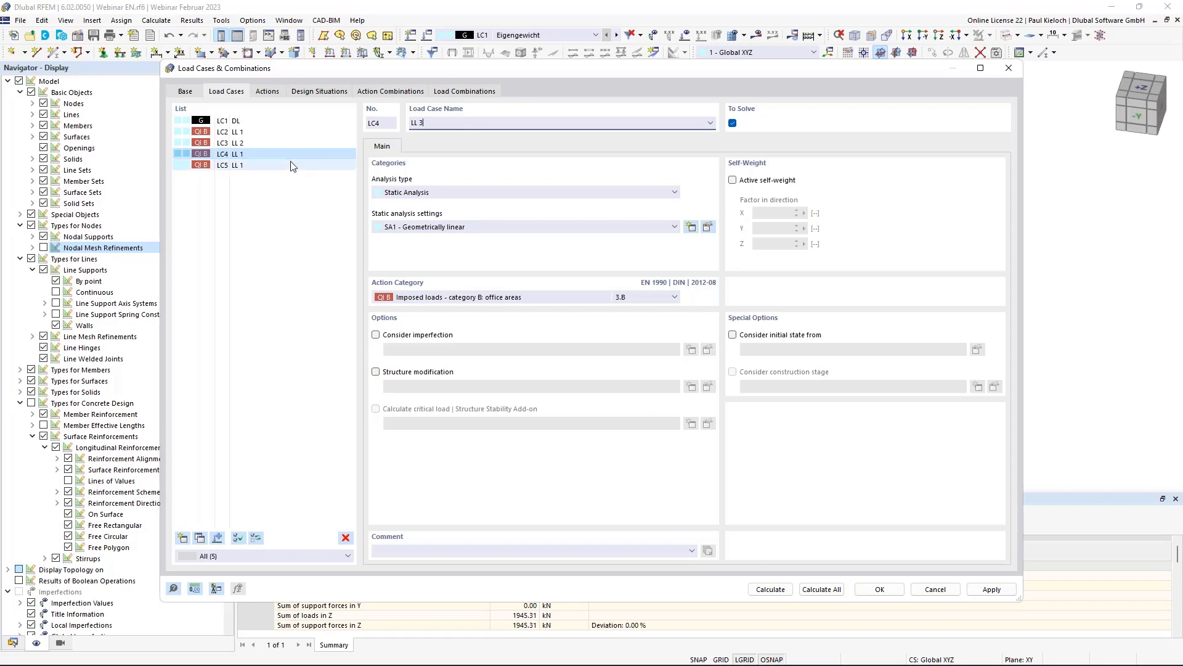
left_click(293, 166)
double_click(433, 123)
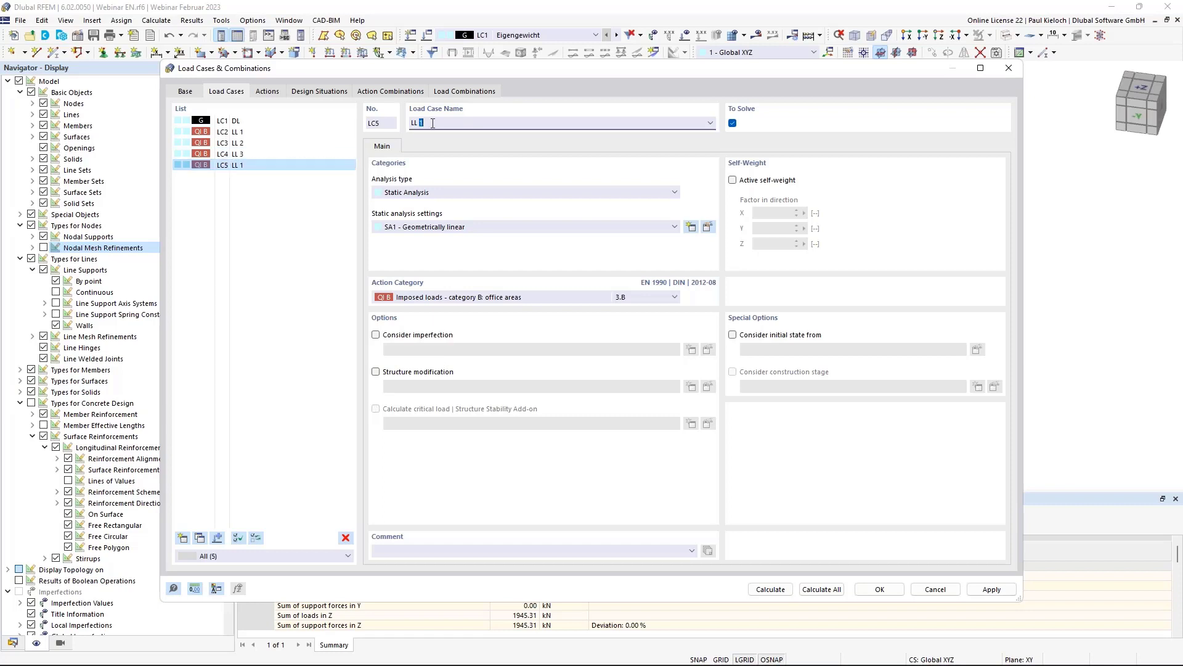
type("4")
left_click(288, 156)
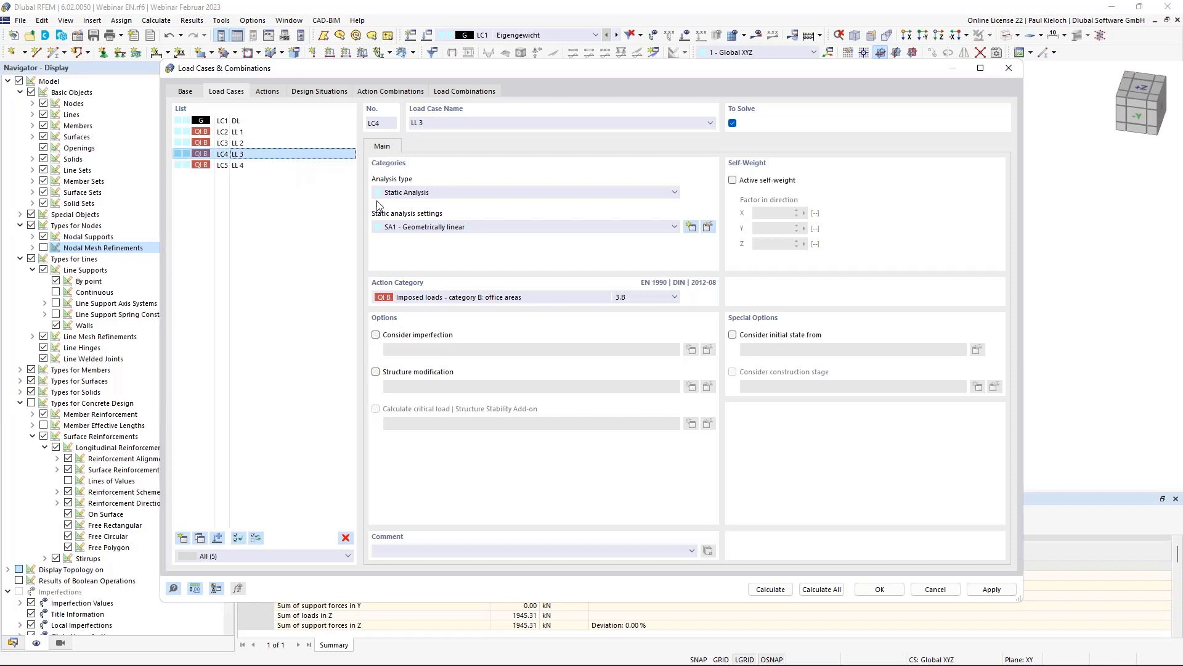
left_click(991, 589)
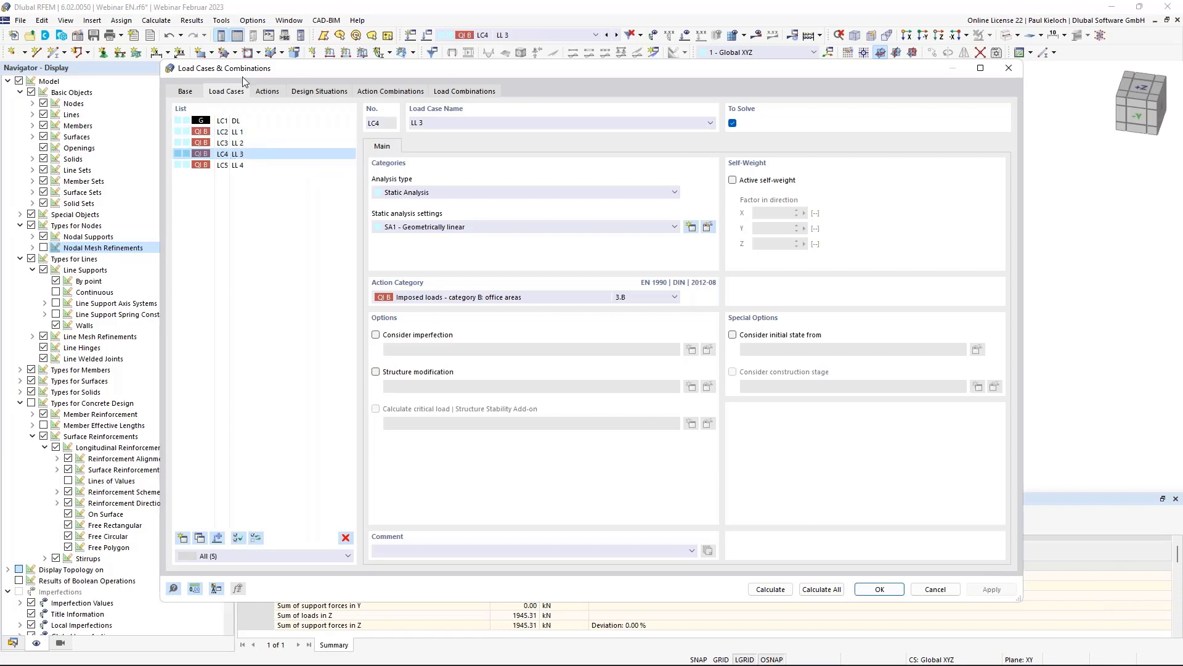
- Check the actions, and delete the SLS - Frequent design situation DS3
left_click(271, 94)
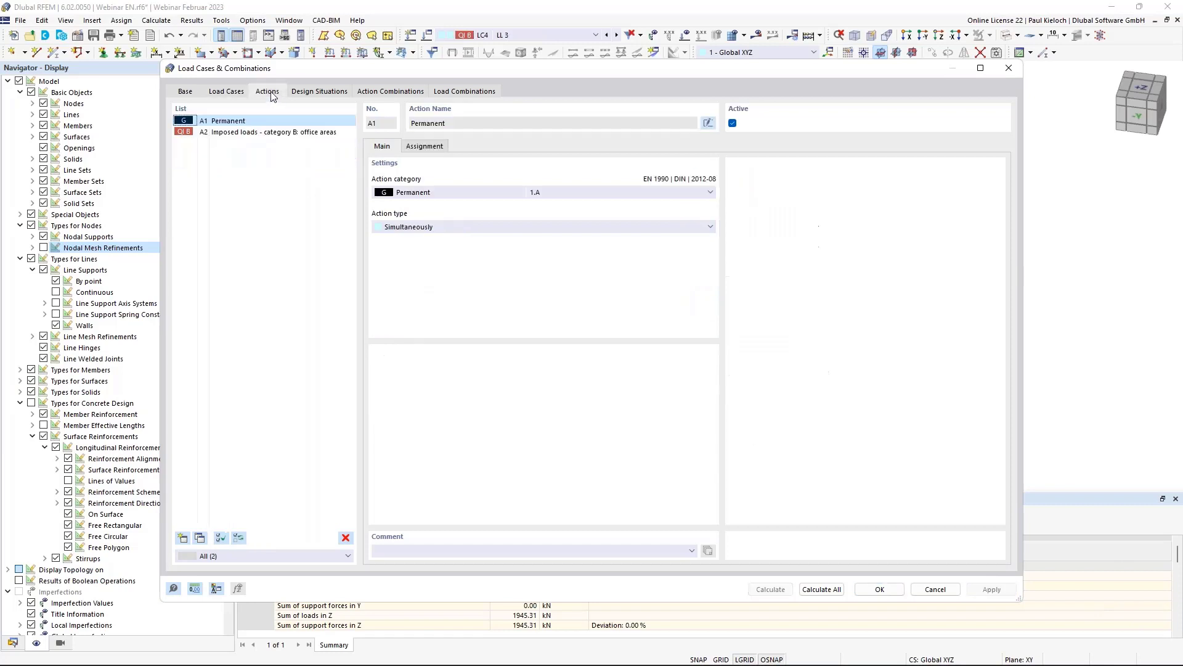
left_click(325, 93)
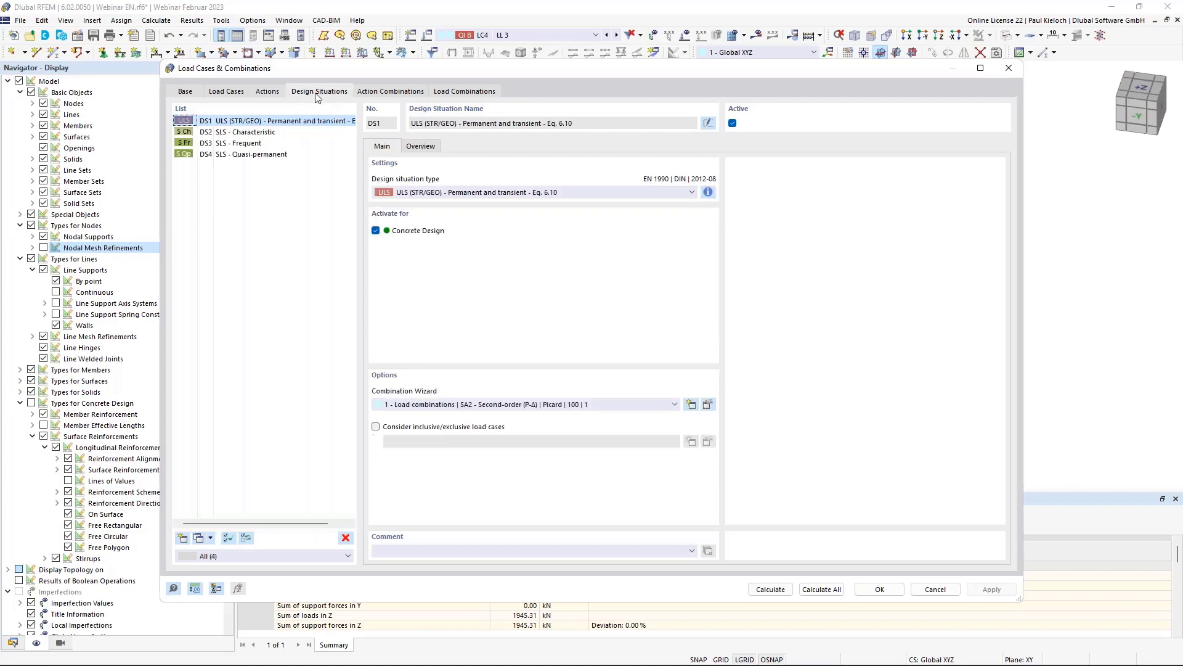
left_click(234, 144)
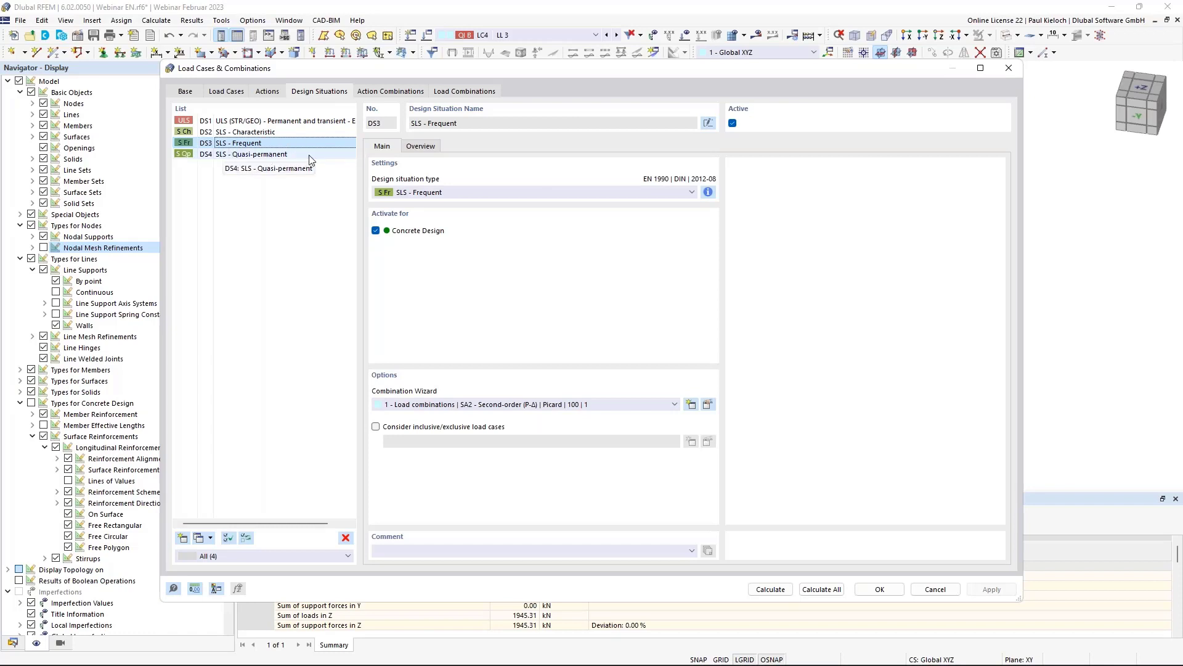
left_click(345, 538)
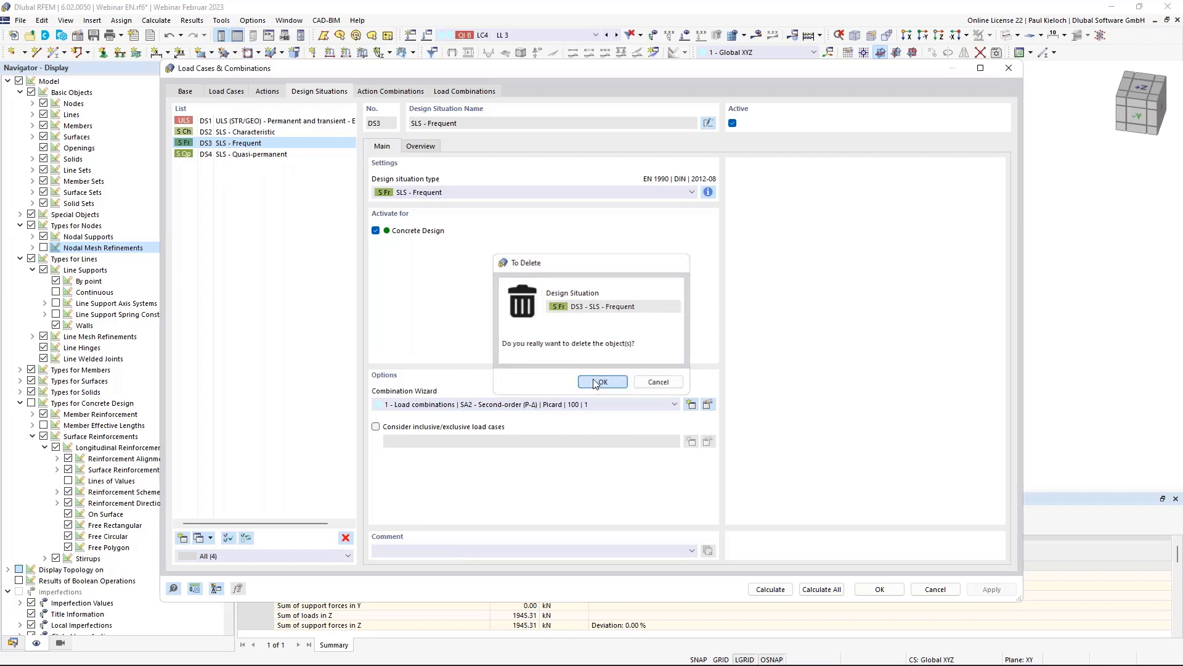
left_click(595, 384)
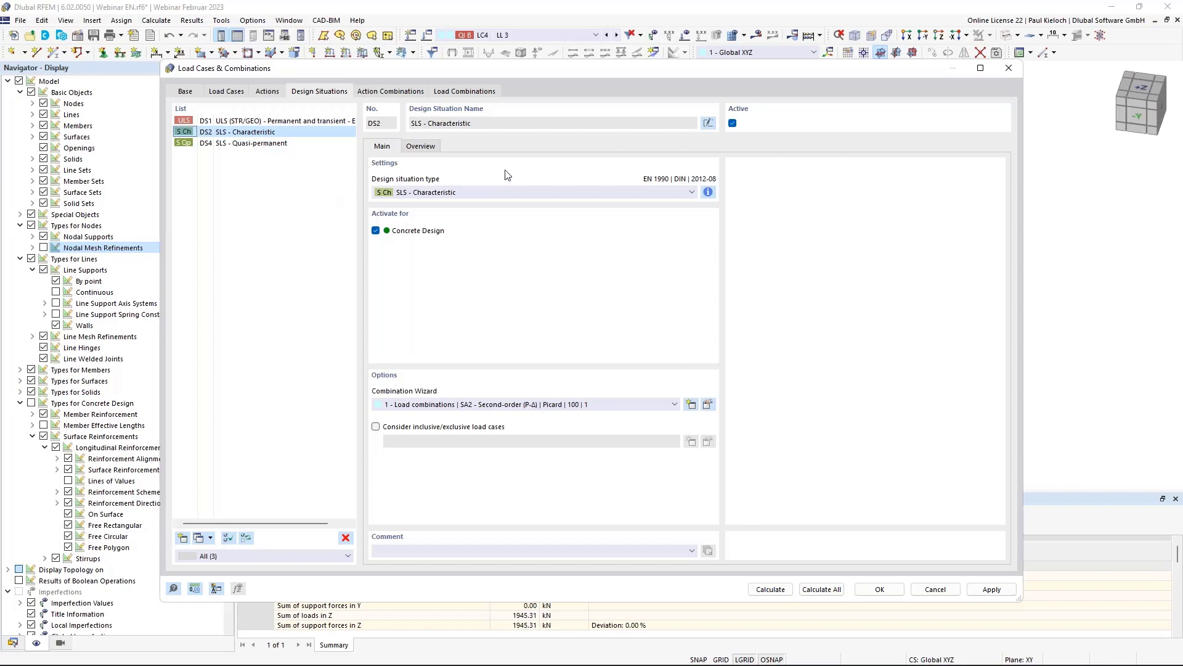
- Assign combination wizard 2, Load combinations with SA1 - Geometrically linear, to design situations DS1, DS2 and DS4 together
left_click(310, 122)
left_click(304, 144, "shift")
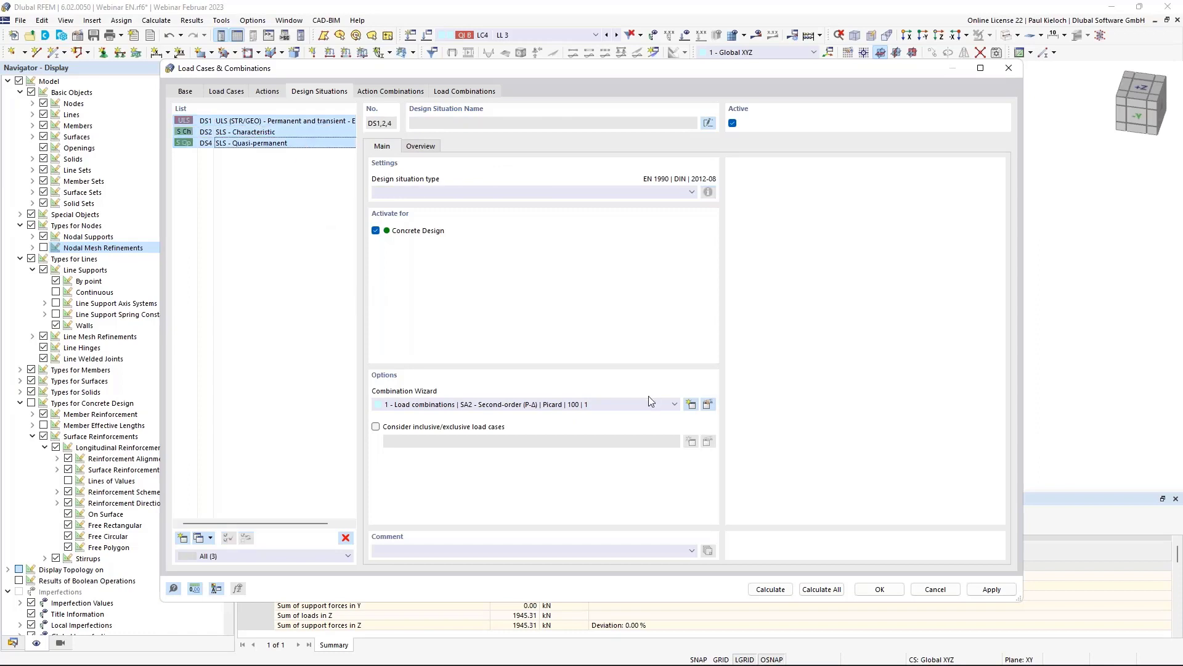
left_click(603, 406)
left_click(503, 434)
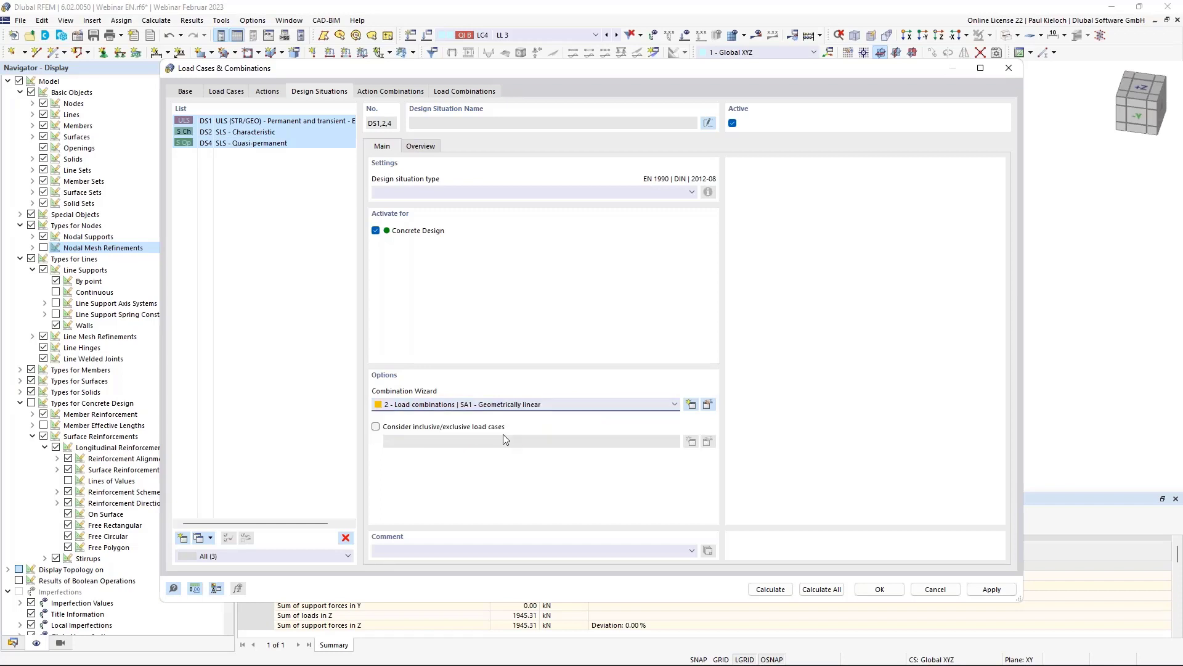
- Review the action combinations and load combinations generated for the design situations, accept the load case settings and save the model
left_click(281, 132)
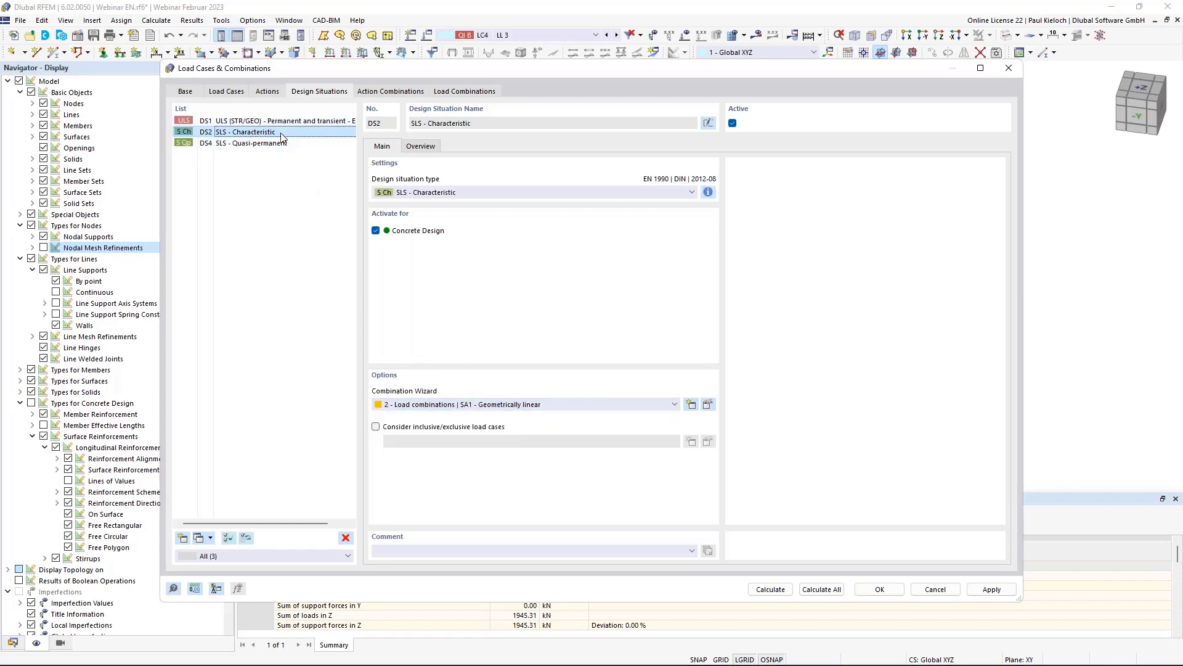
left_click(389, 92)
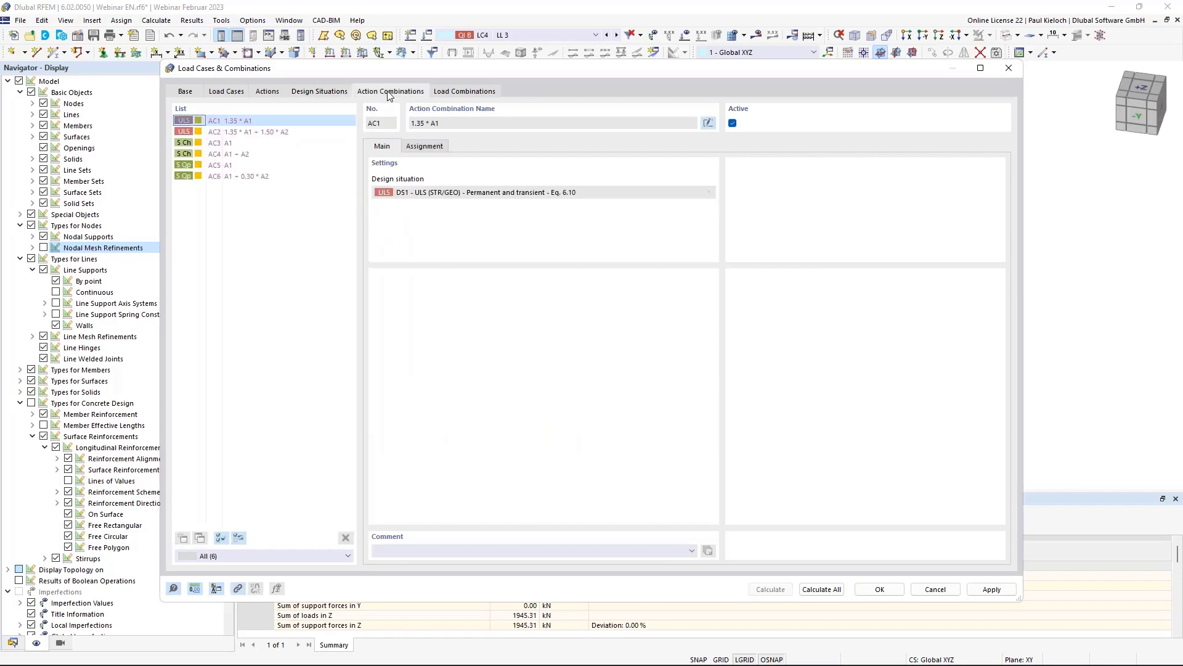
left_click(487, 93)
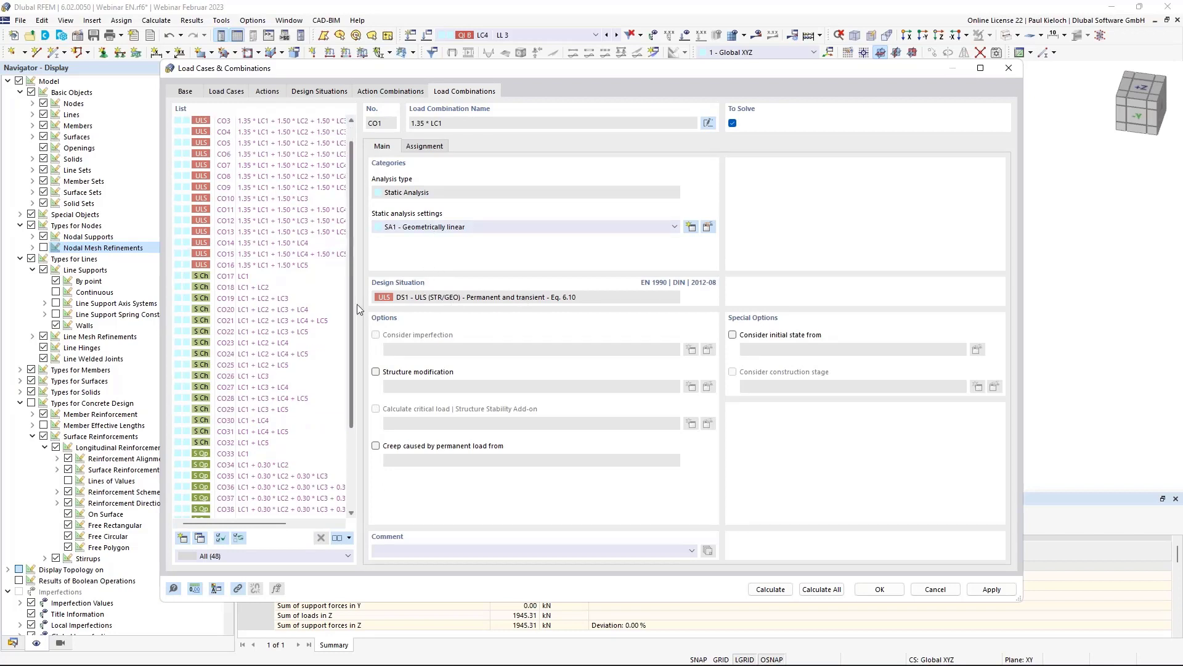
left_click(880, 589)
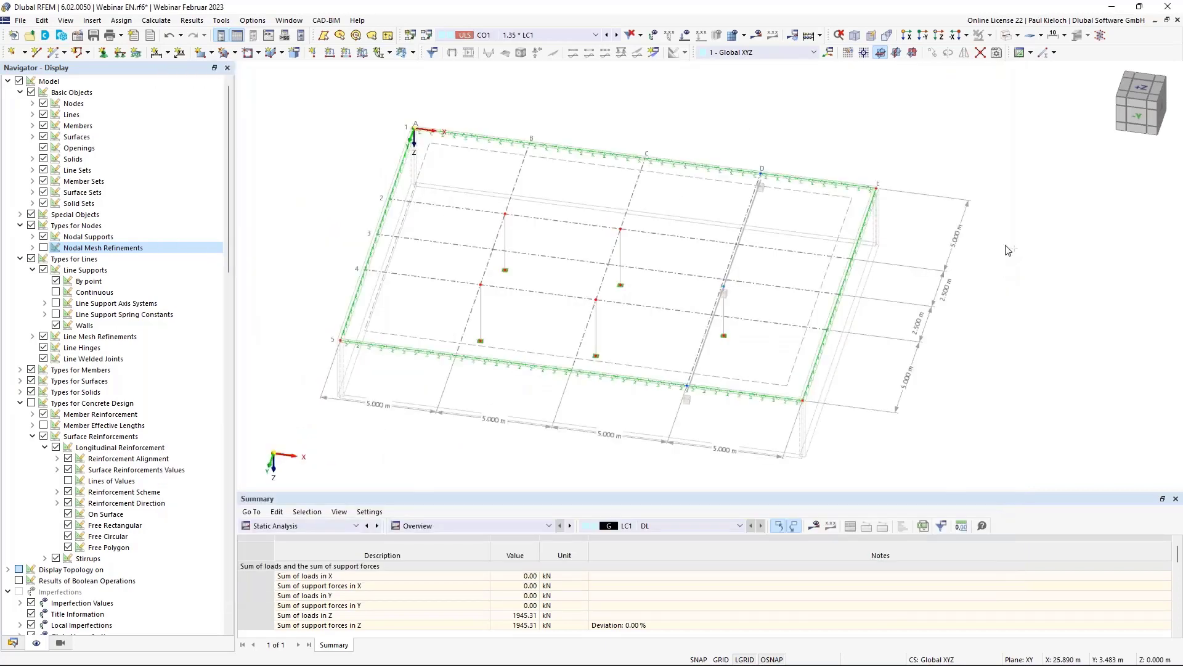
key("ctrl+s")
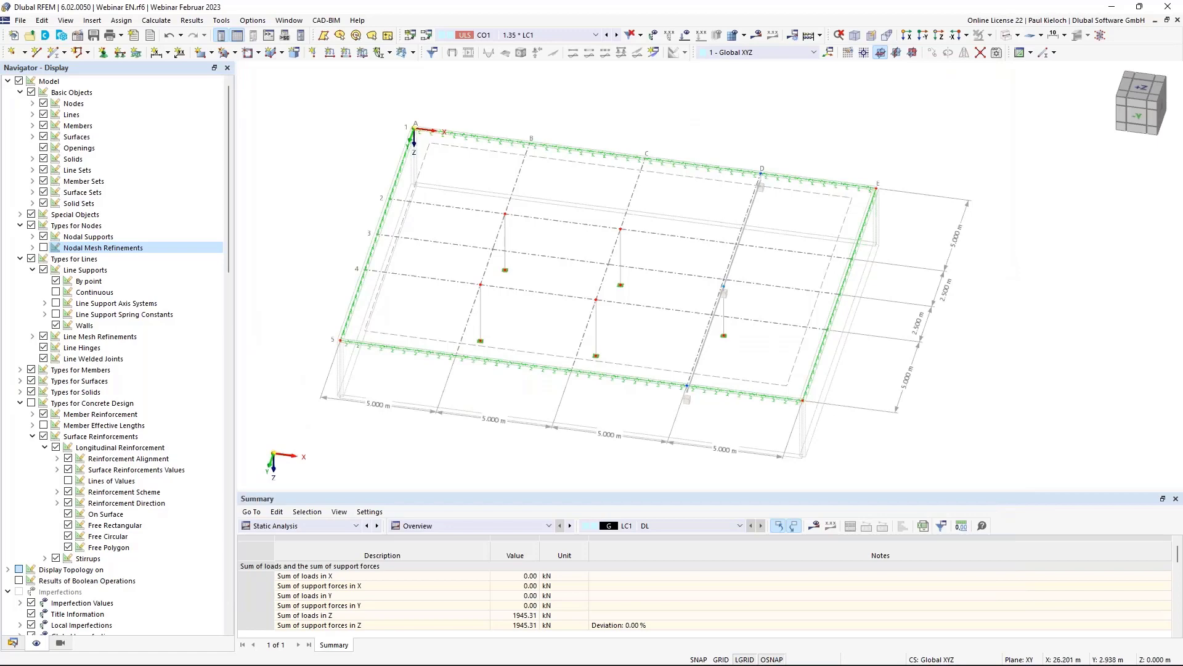
- Apply a uniform surface load of 1.5 kN/m² to surface 1 in load case LC1 - DL, accepting the deletion of existing results
left_click(528, 35)
left_click(527, 46)
middle_click_drag(677, 130, 672, 109, "ctrl")
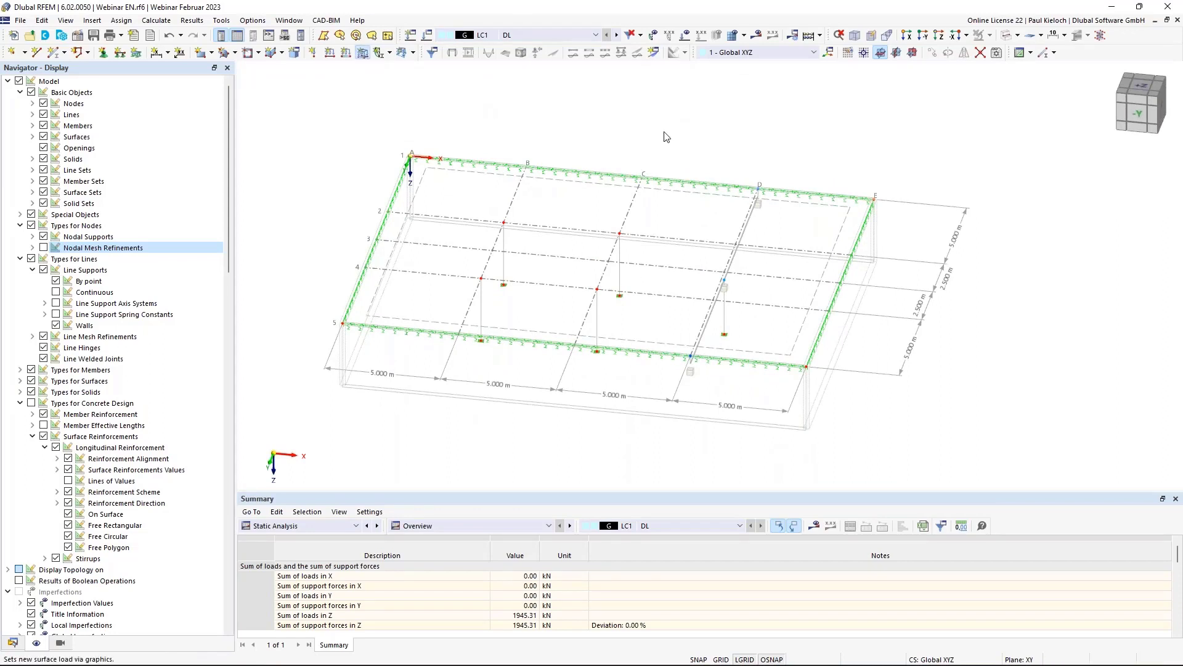
left_click(509, 208)
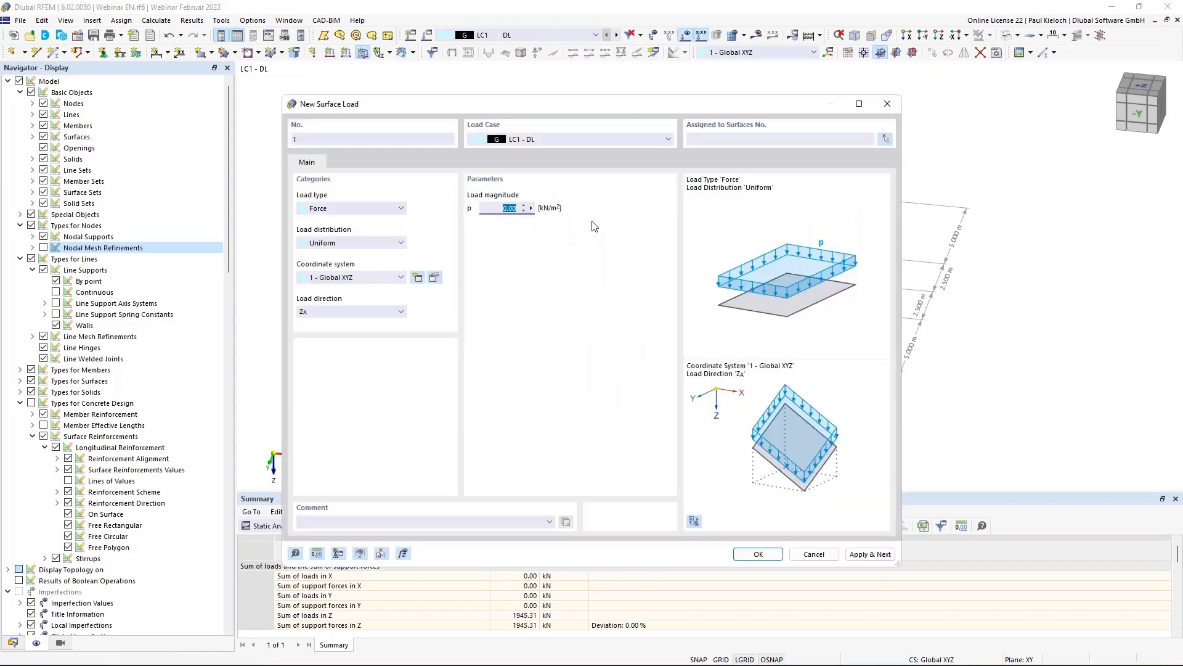
type("1,5")
left_click(884, 139)
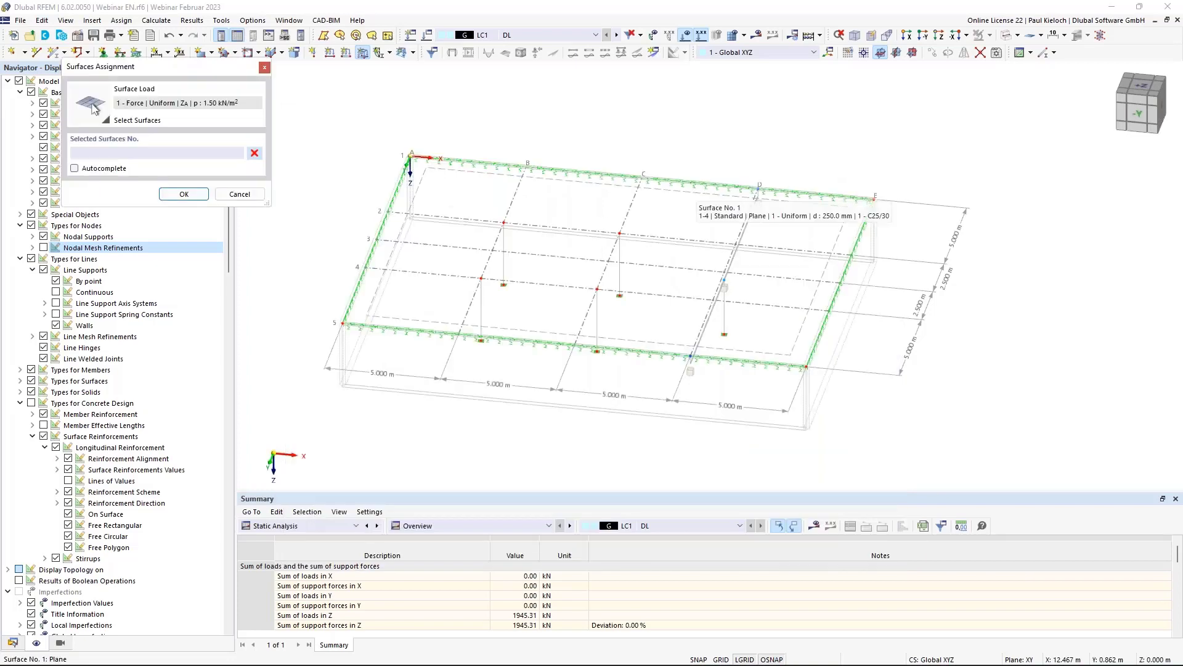
left_click(757, 196)
left_click(184, 194)
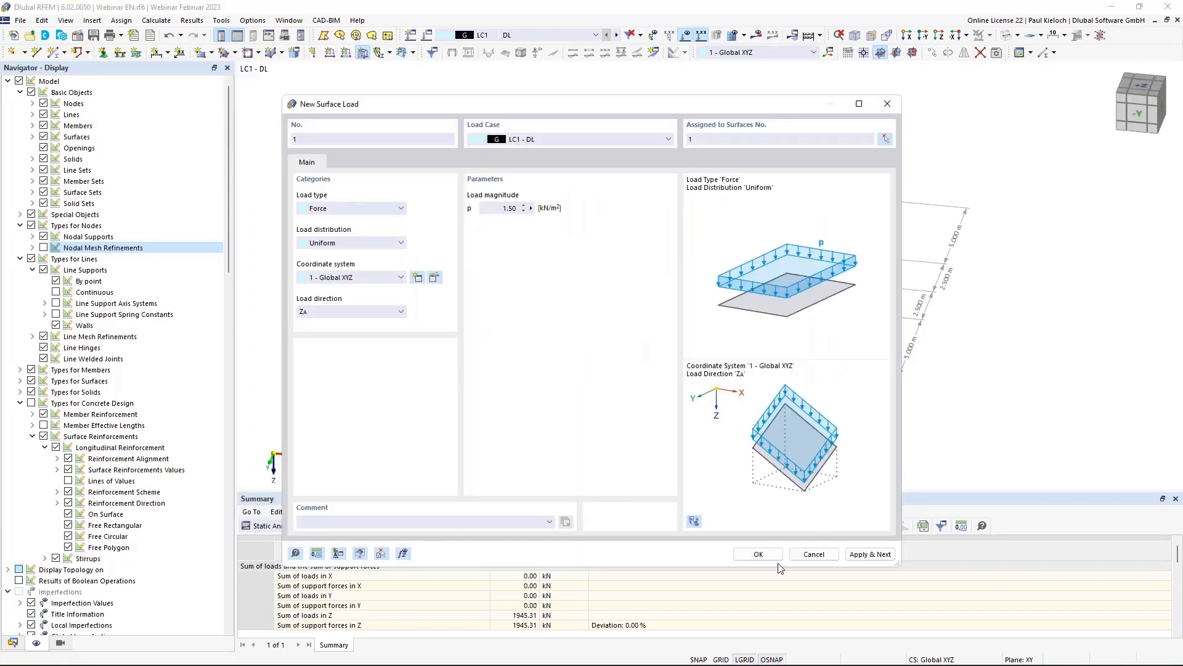
left_click(758, 554)
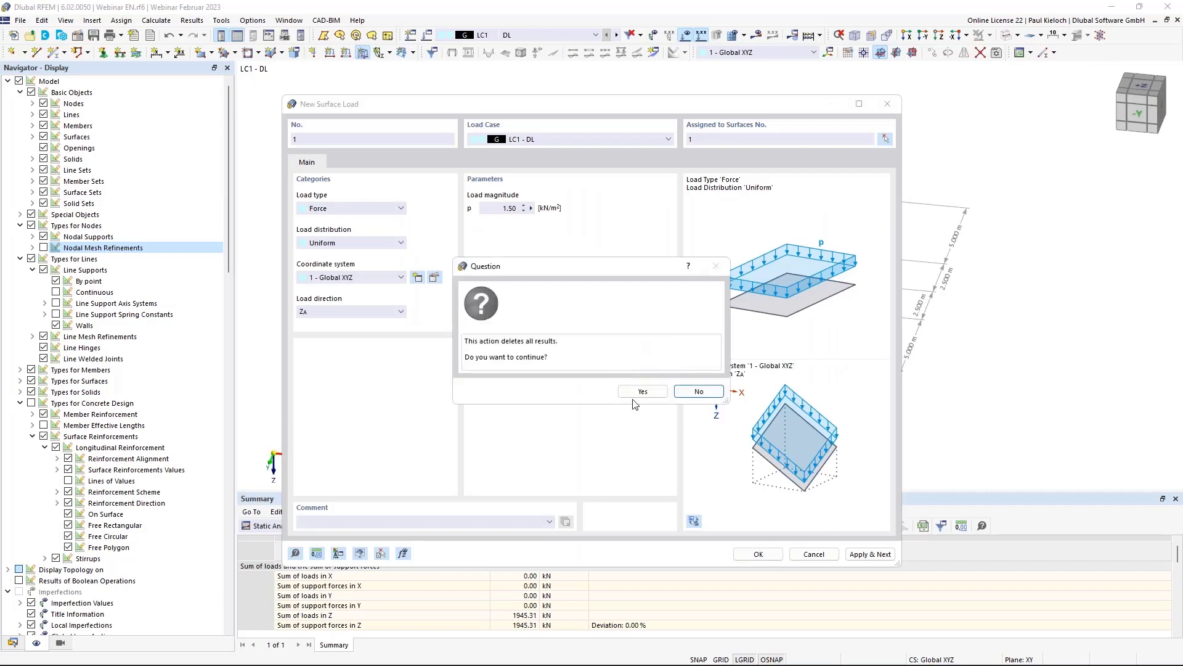
left_click(643, 392)
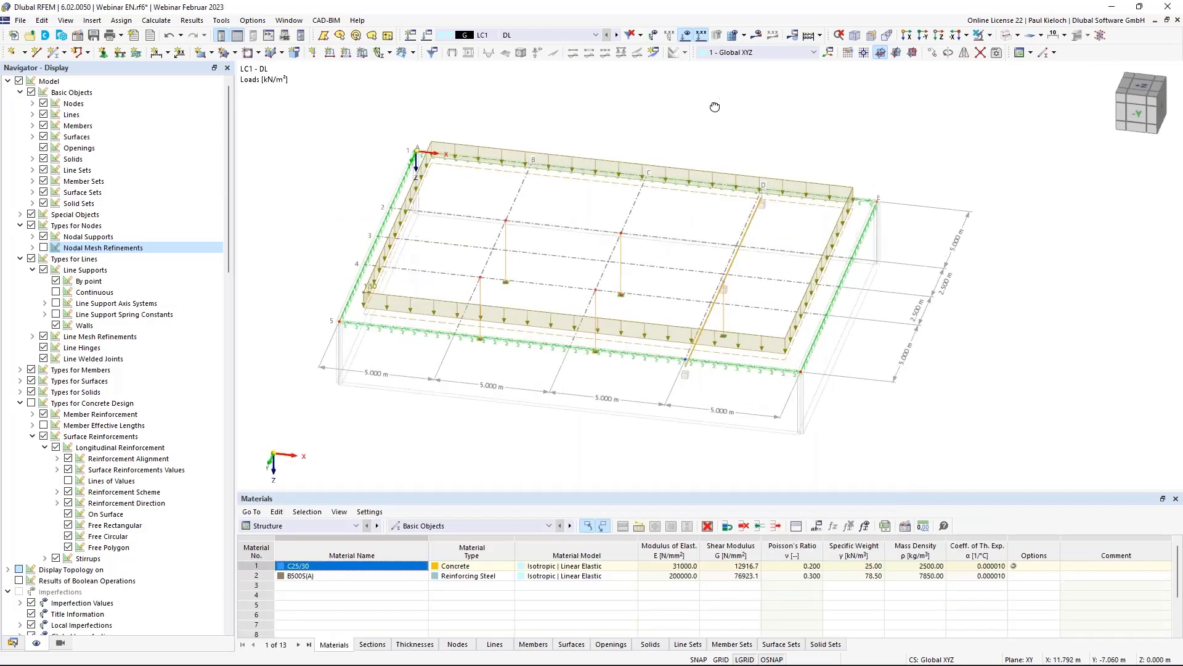
- In load case LC2 - LL 1, add a 3.80 kN/m² free rectangular load on surface 1 between corners (0, 15) and (5, 10) m
left_click(616, 35)
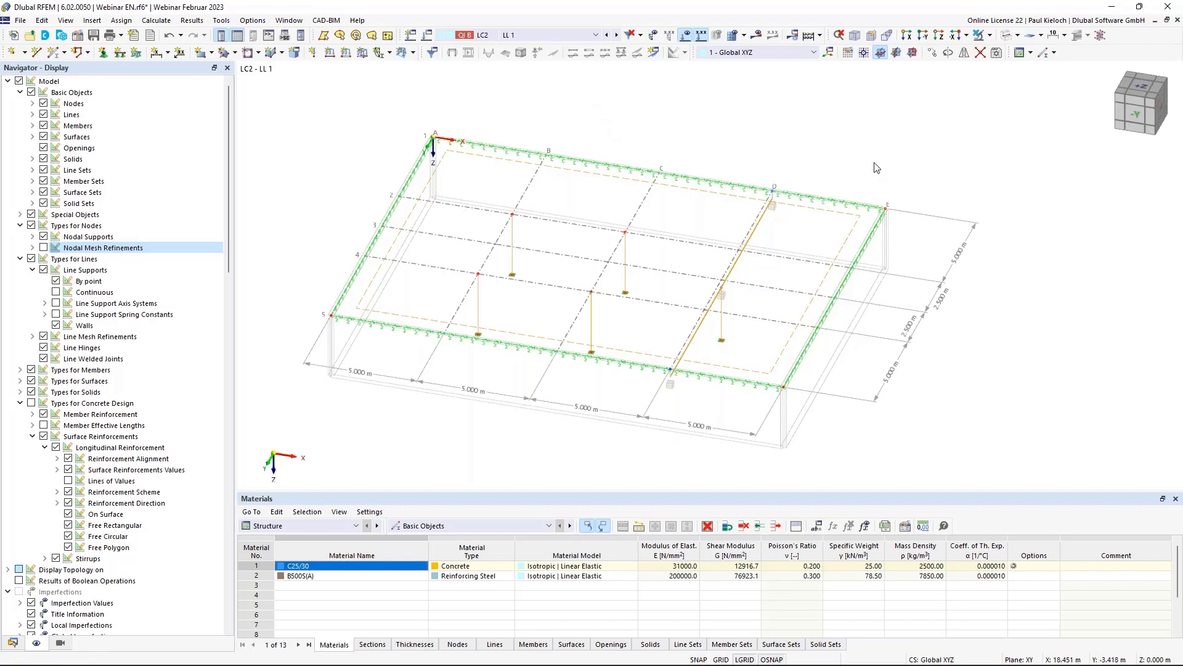
left_click(412, 53)
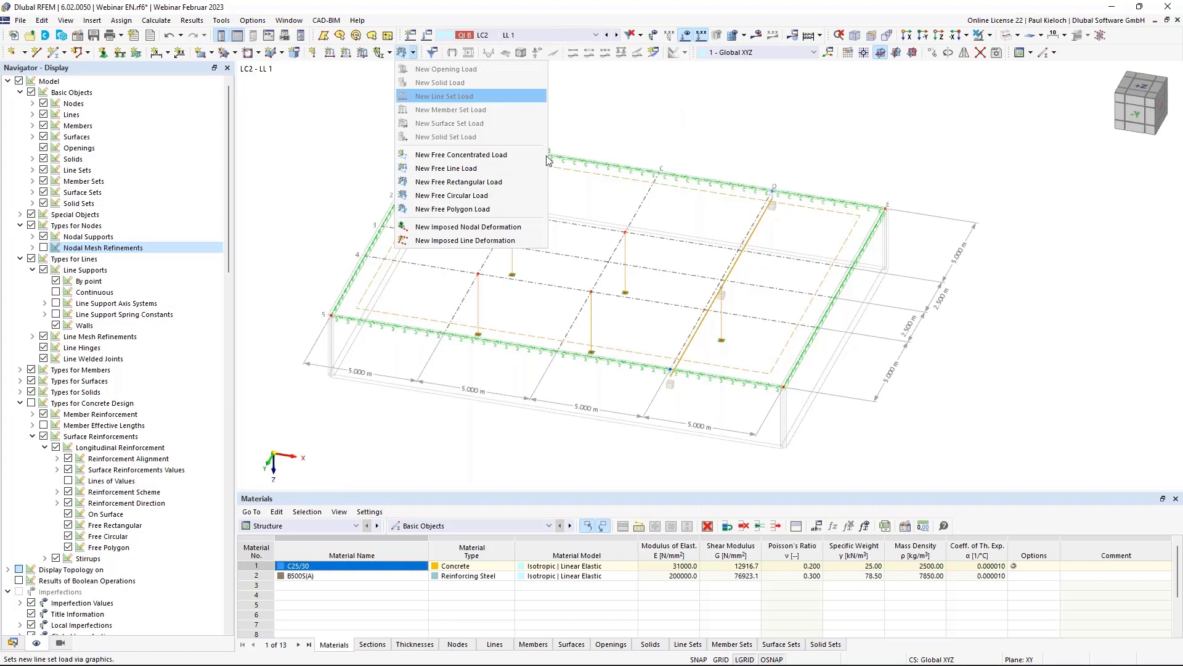
left_click(454, 182)
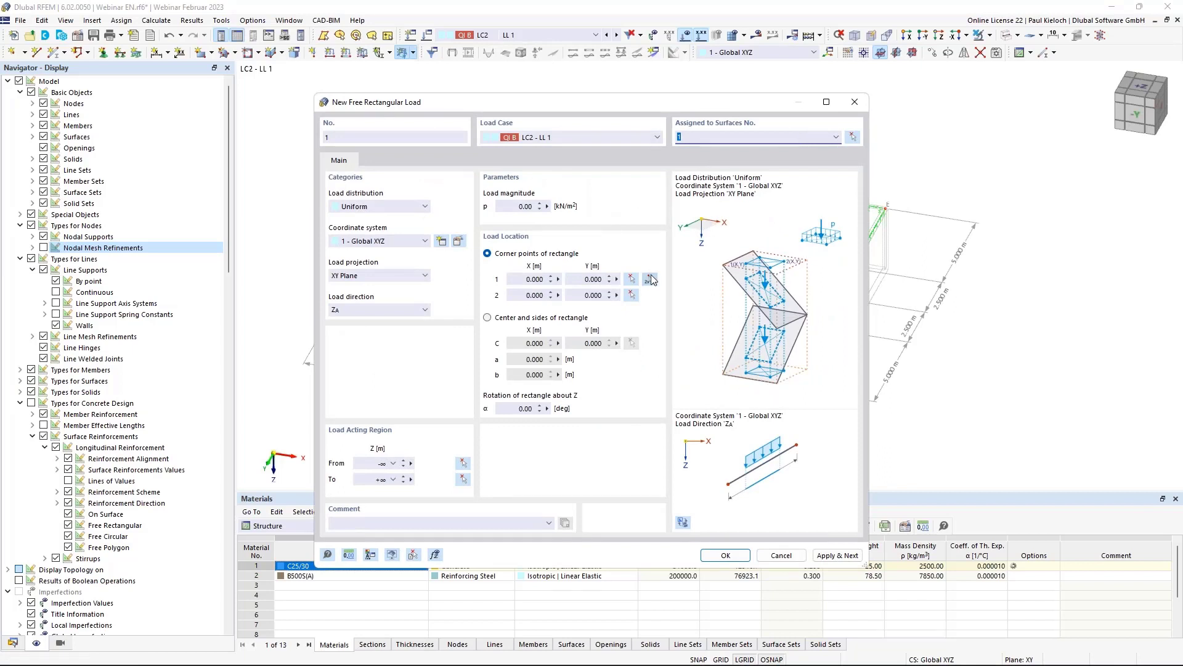
left_click(523, 207)
key("Tab")
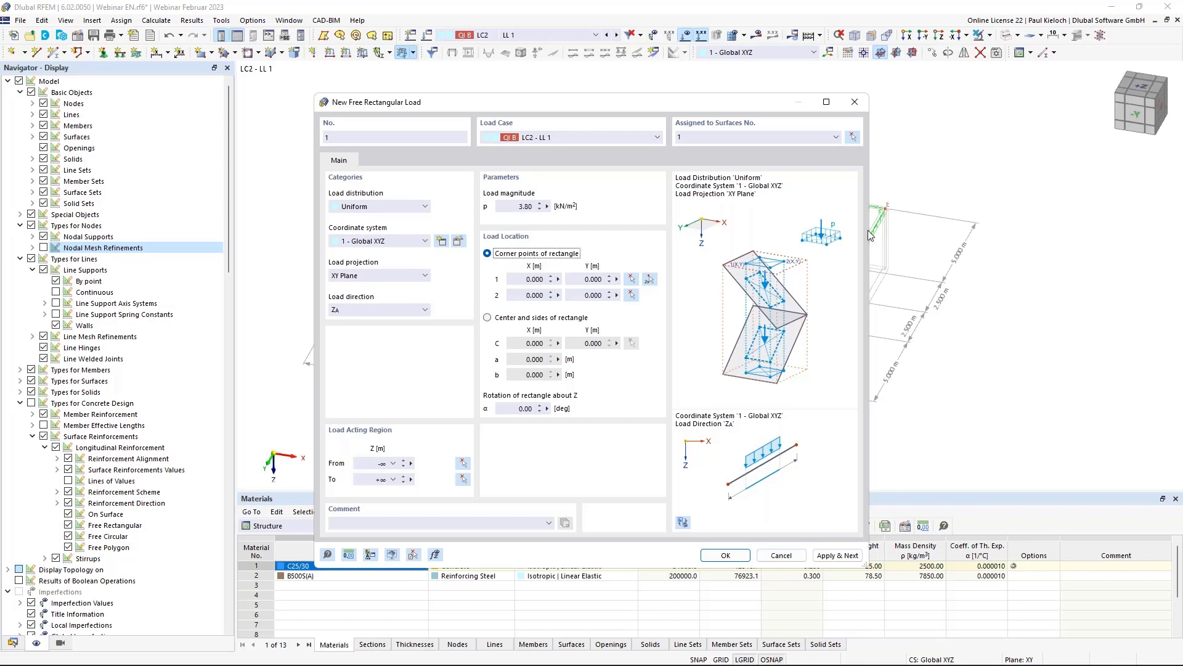
left_click(650, 280)
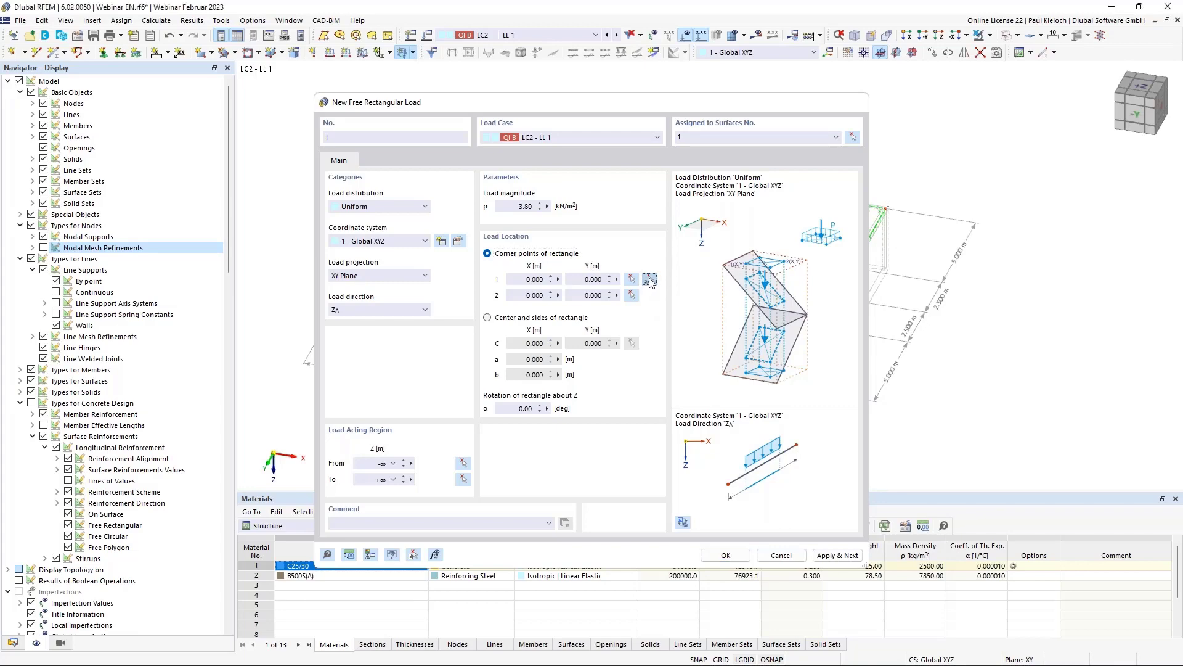
left_click(330, 315)
left_click(478, 273)
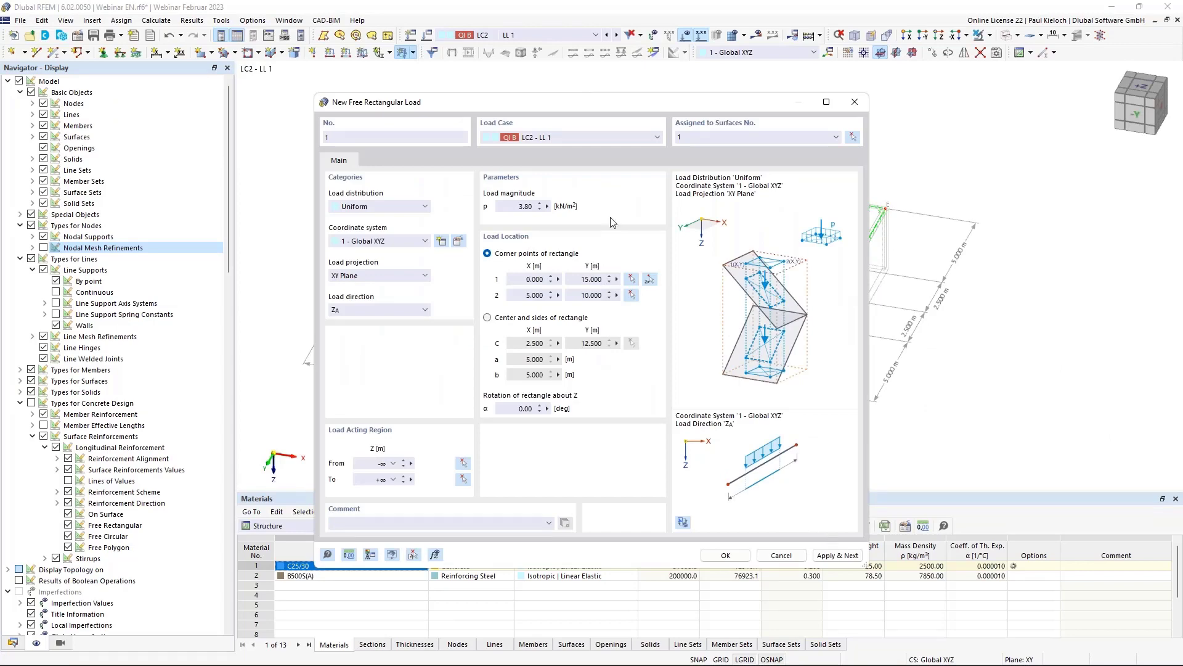
left_click(845, 556)
- Add a second 3.80 kN/m² free rectangular load on surface 1 between corners (0, 5) and (5, 0) m
left_click_drag(500, 105, 775, 116)
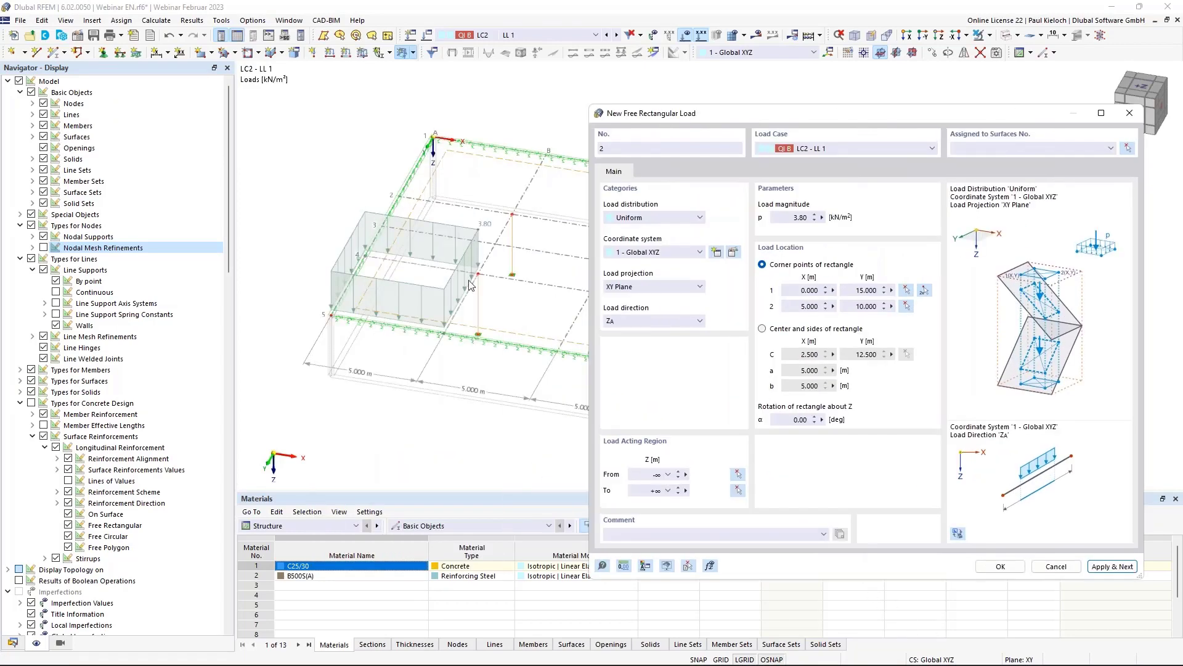
left_click_drag(678, 117, 482, 102)
left_click(782, 133)
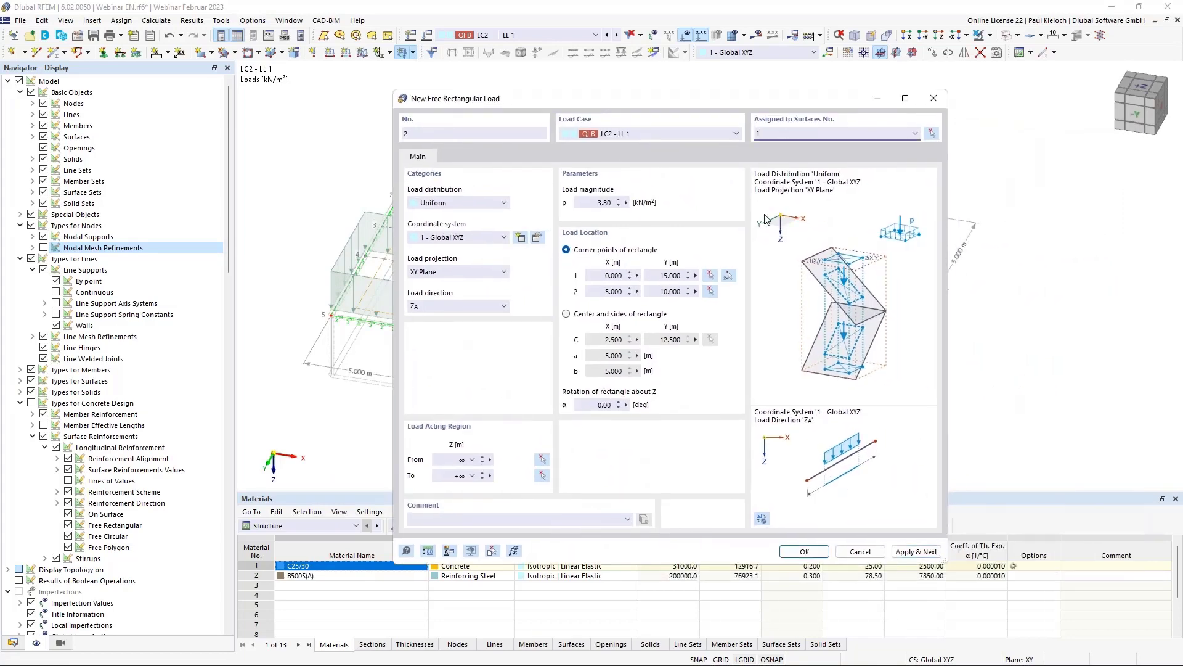
left_click(729, 278)
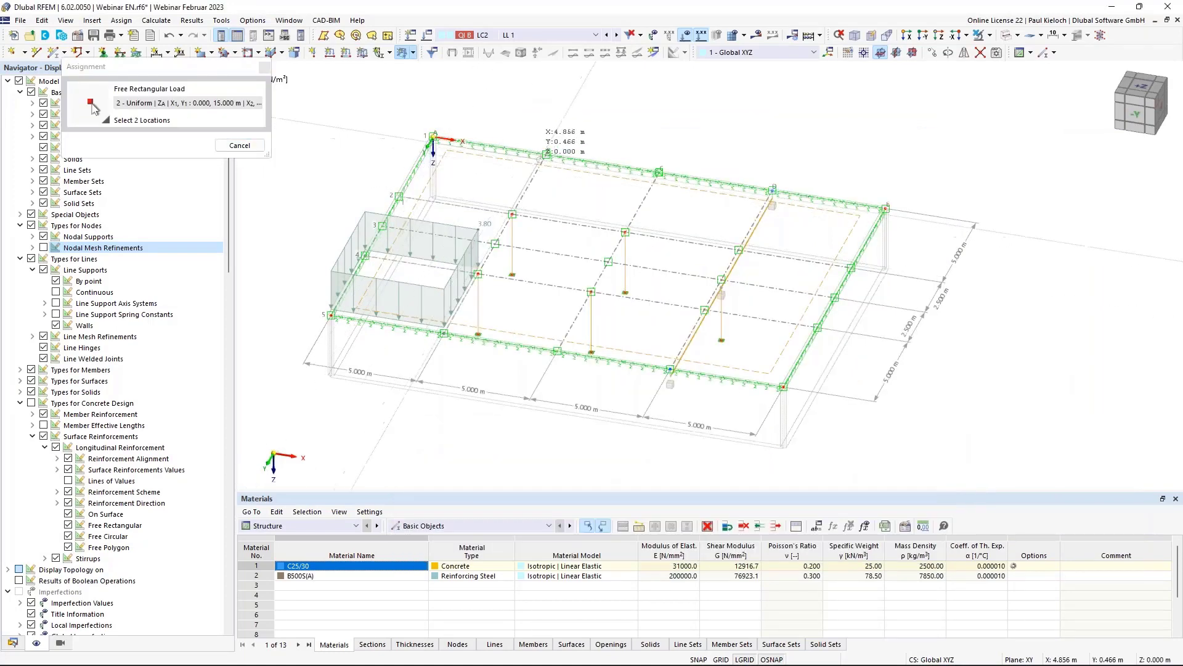
left_click(546, 154)
left_click(829, 554)
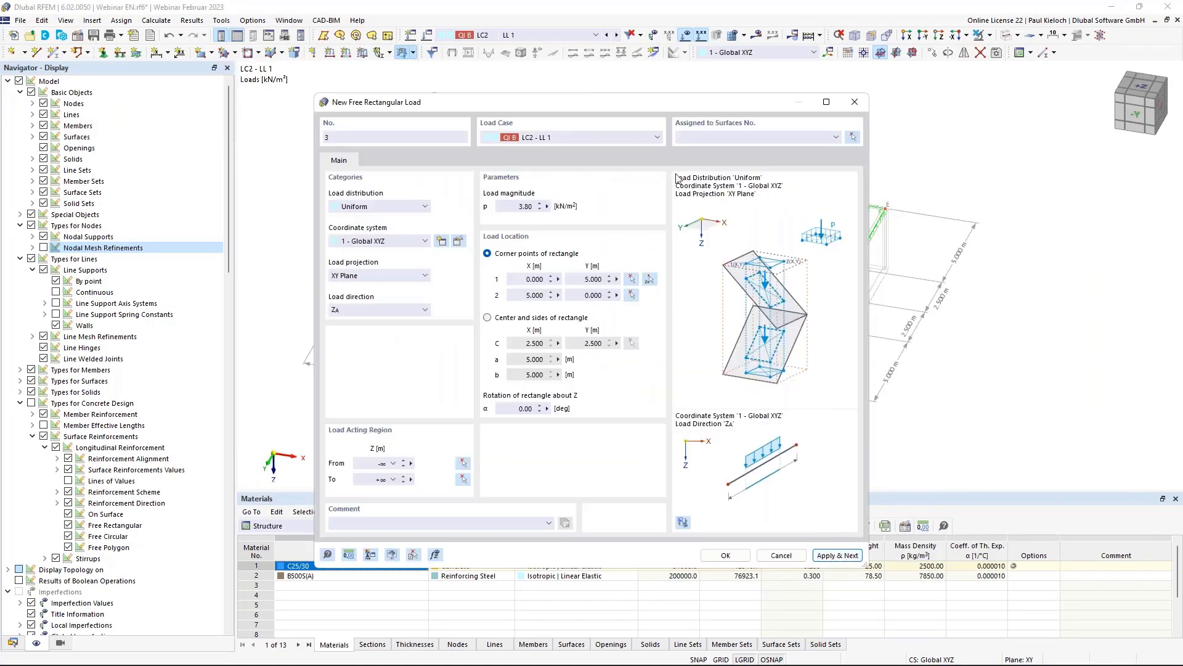
- Add a third 3.80 kN/m² free rectangular load on surface 1 between corners (5, 10) and (10, 5) m
left_click(691, 139)
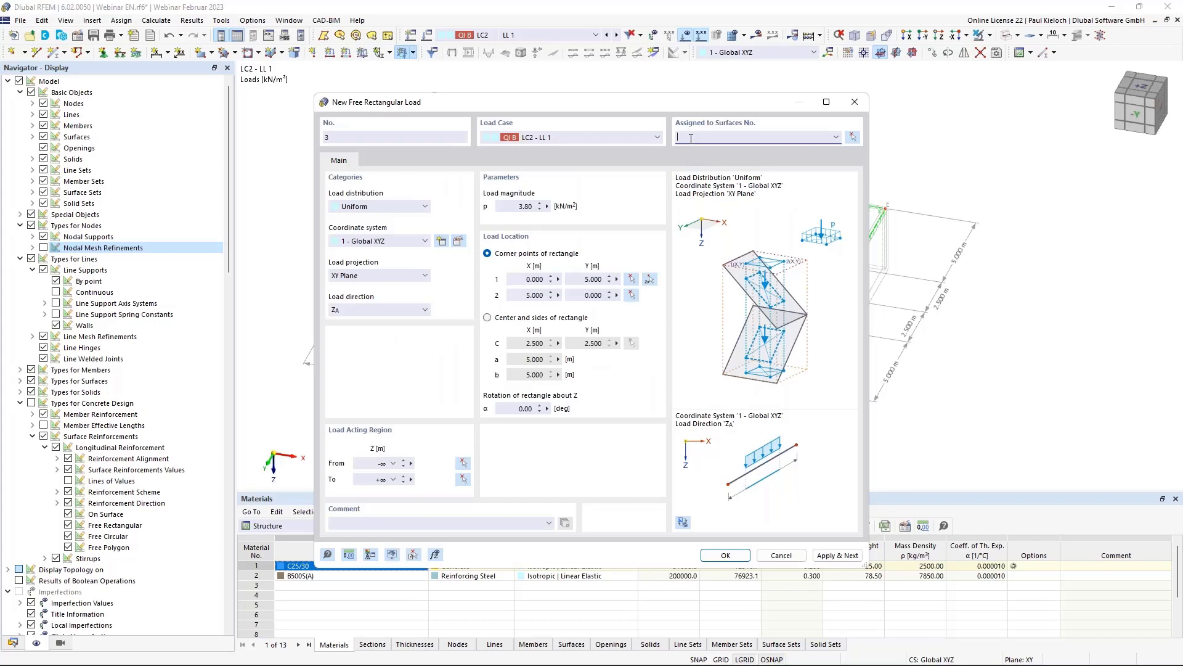
left_click(647, 278)
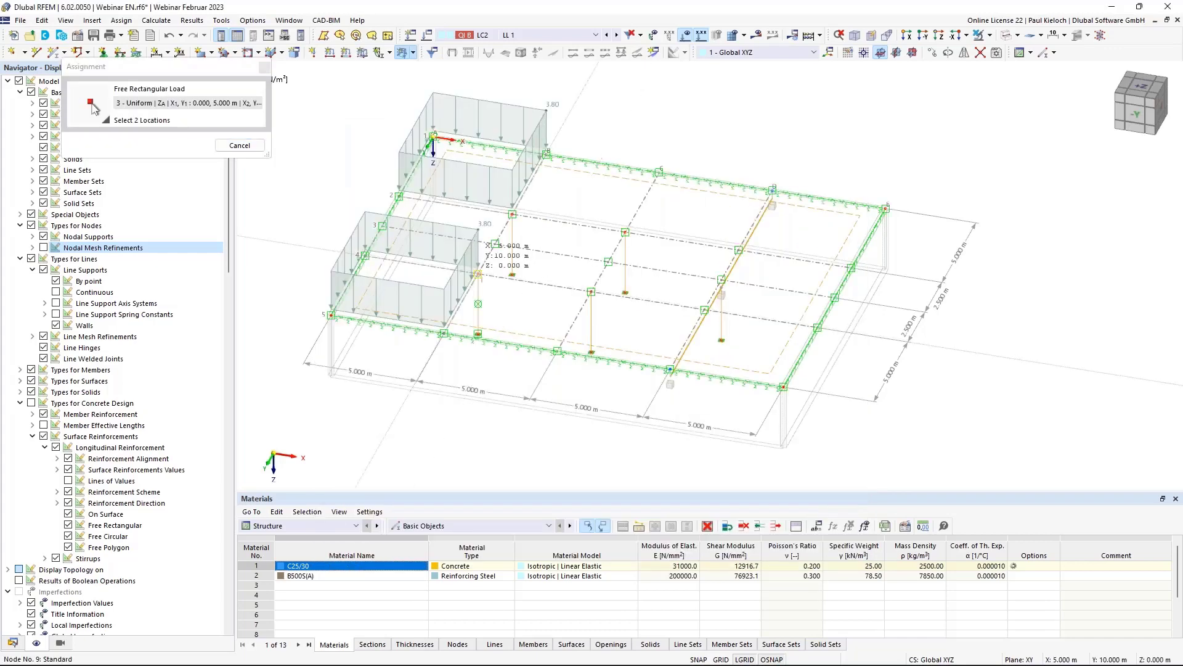
left_click(477, 274)
left_click(625, 232)
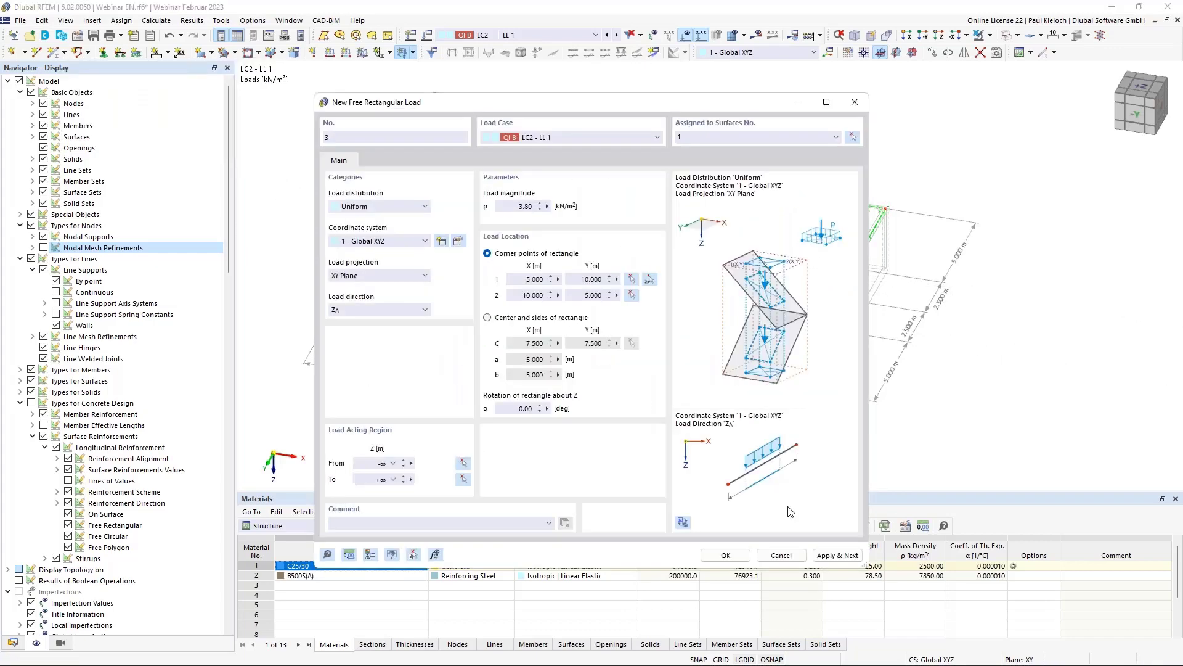
left_click(726, 555)
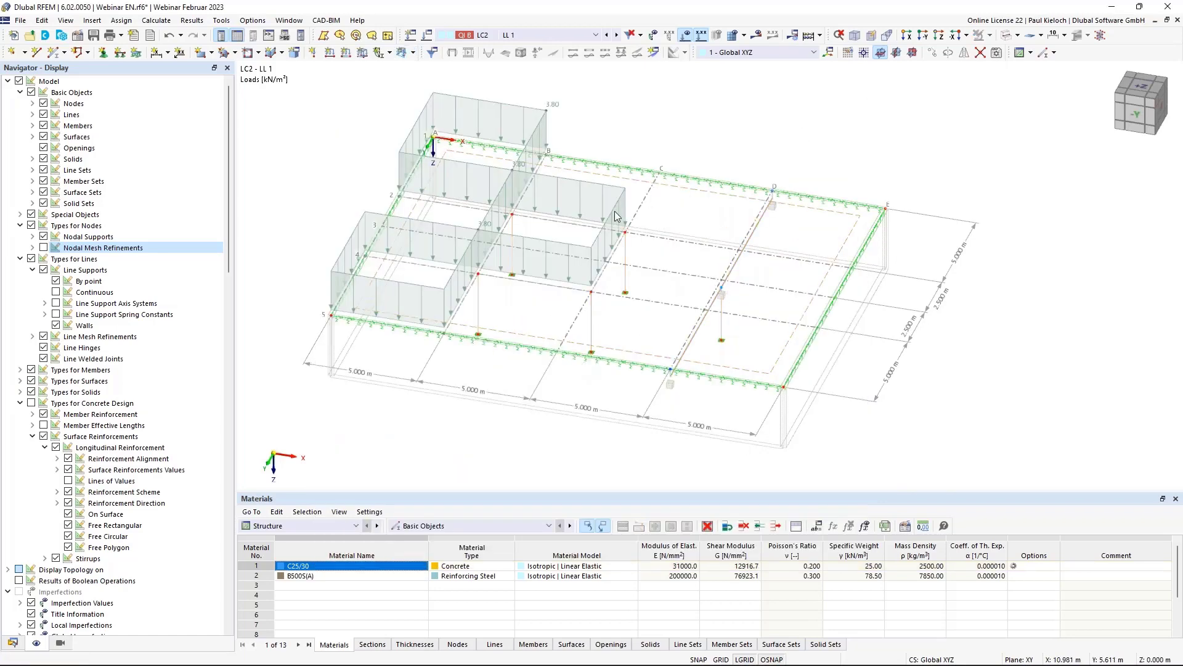
- Add a 3.80 kN/m² free polygon load on surface 1 with corners (10, 0), (10, 5), (15, 7.5) and (15, 0) m
left_click(413, 53)
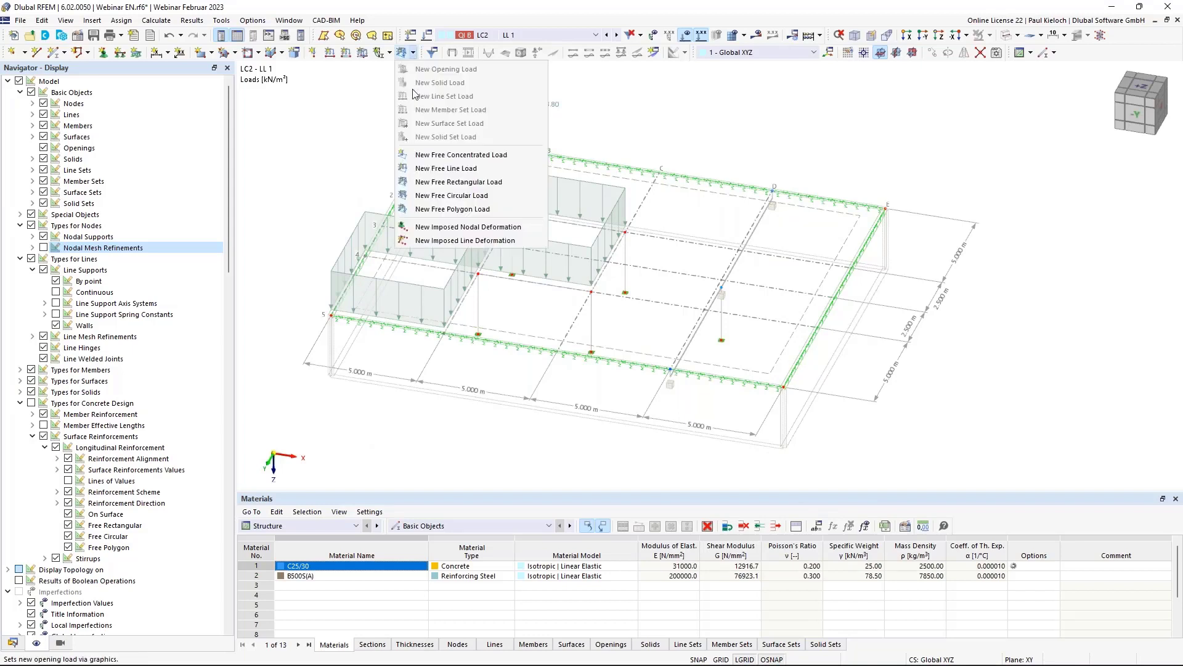
left_click(445, 211)
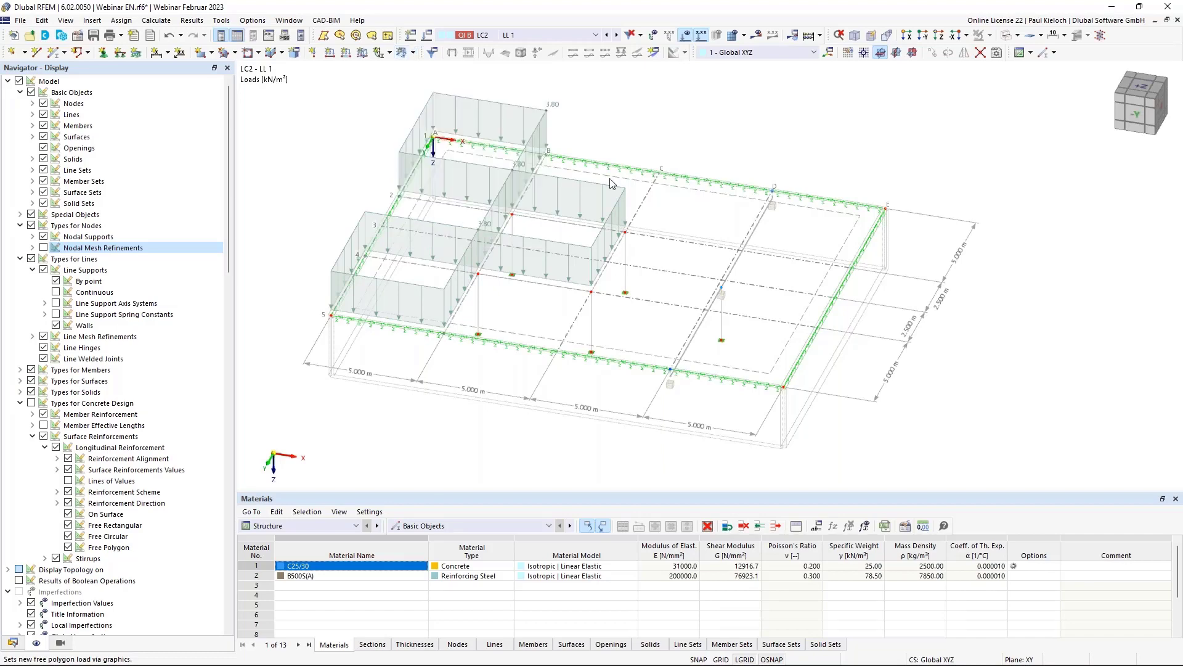
type("1")
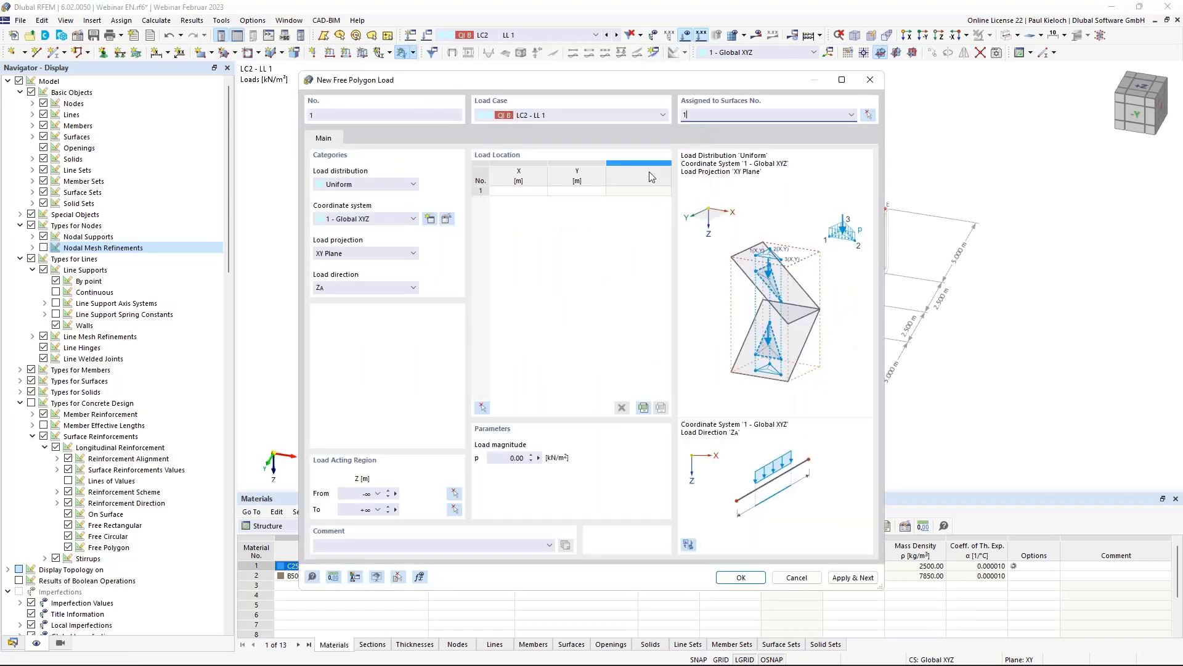
left_click(481, 408)
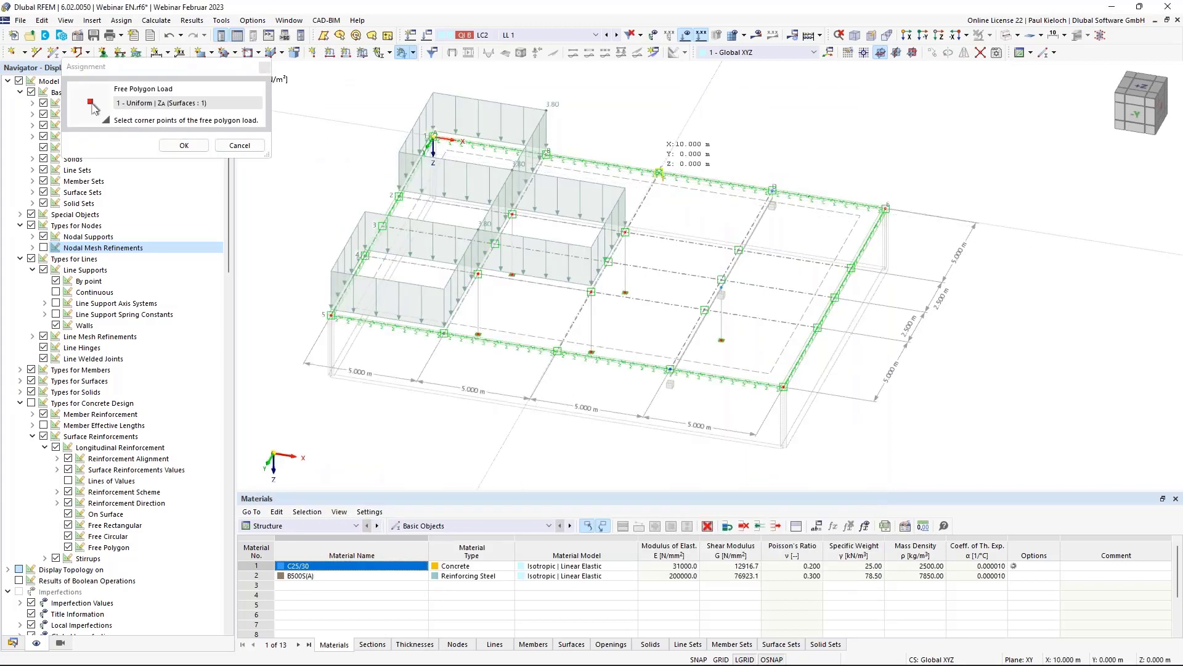
scroll(708, 268, "up", 4)
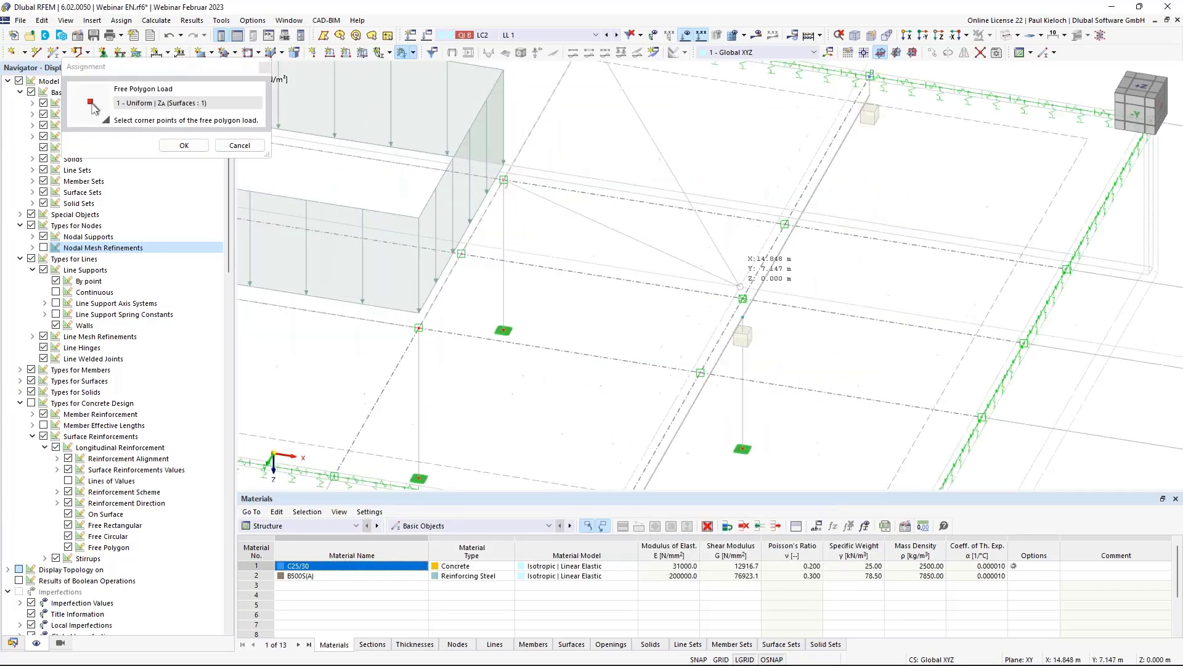
left_click(742, 299)
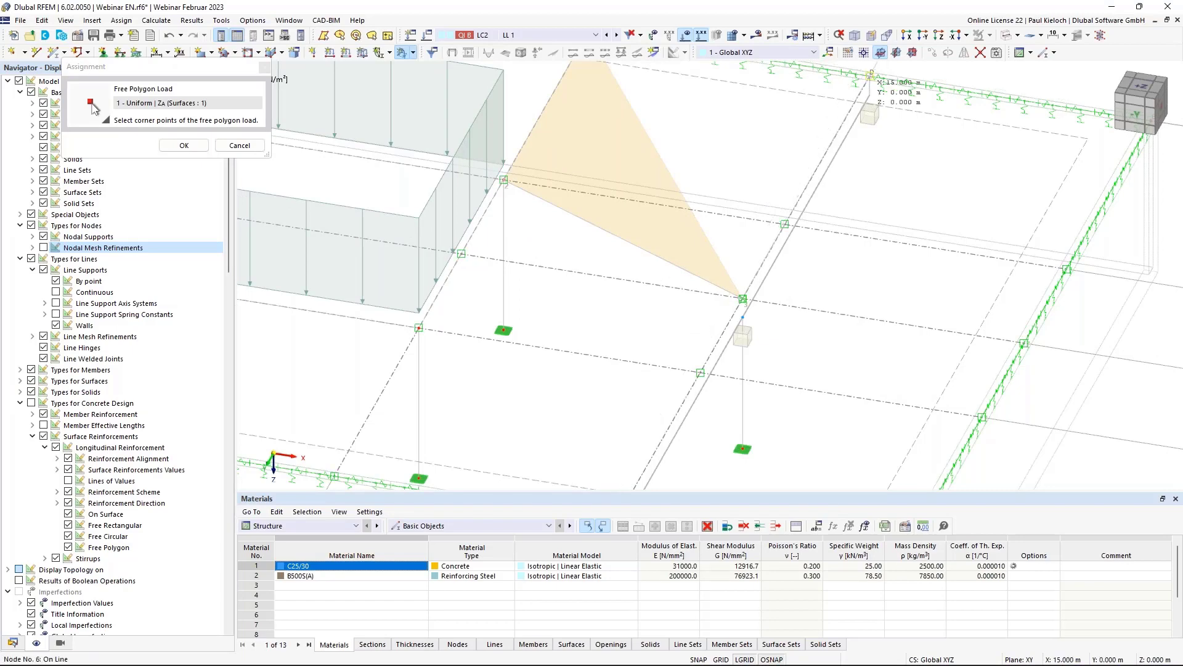
left_click(871, 74)
left_click(193, 147)
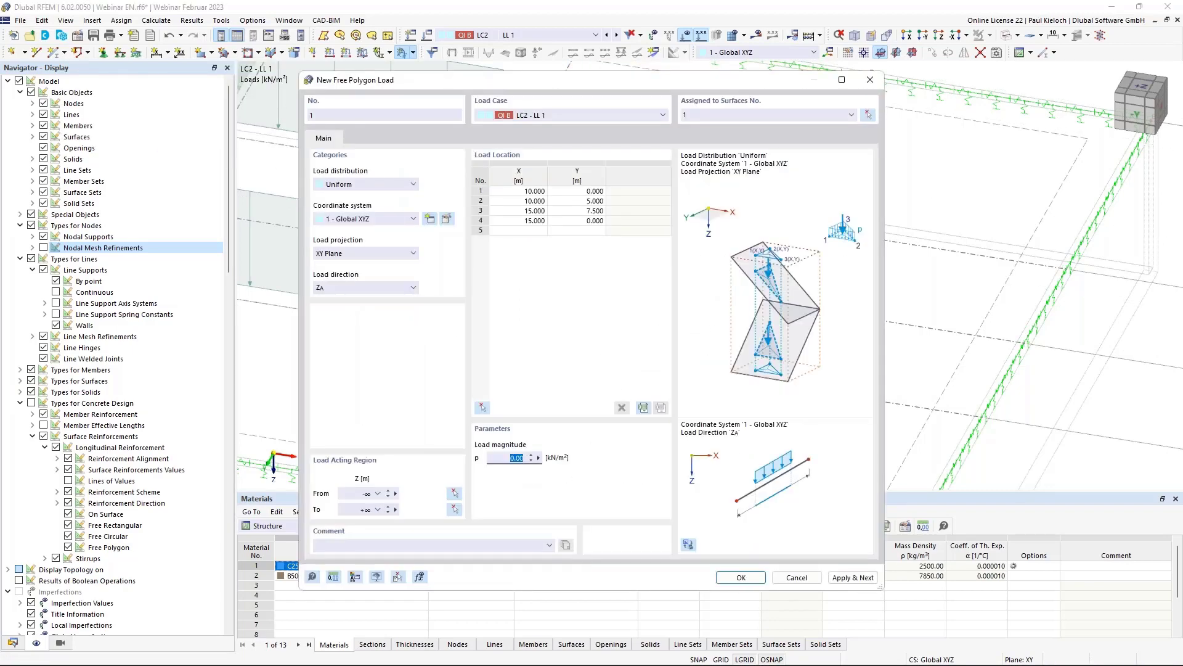
left_click(763, 576)
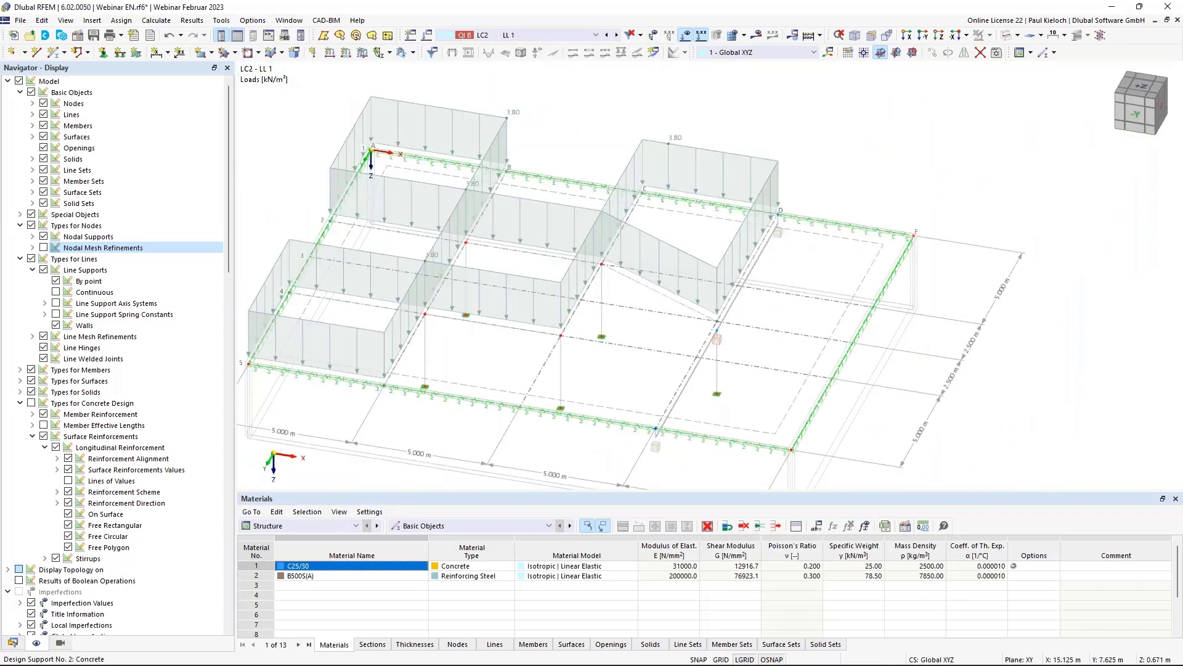
- Add a second 3.80 kN/m² free polygon load on surface 1 with corners (10, 15), (10, 10), (15, 7.5) and (15, 15) m
left_click(402, 51)
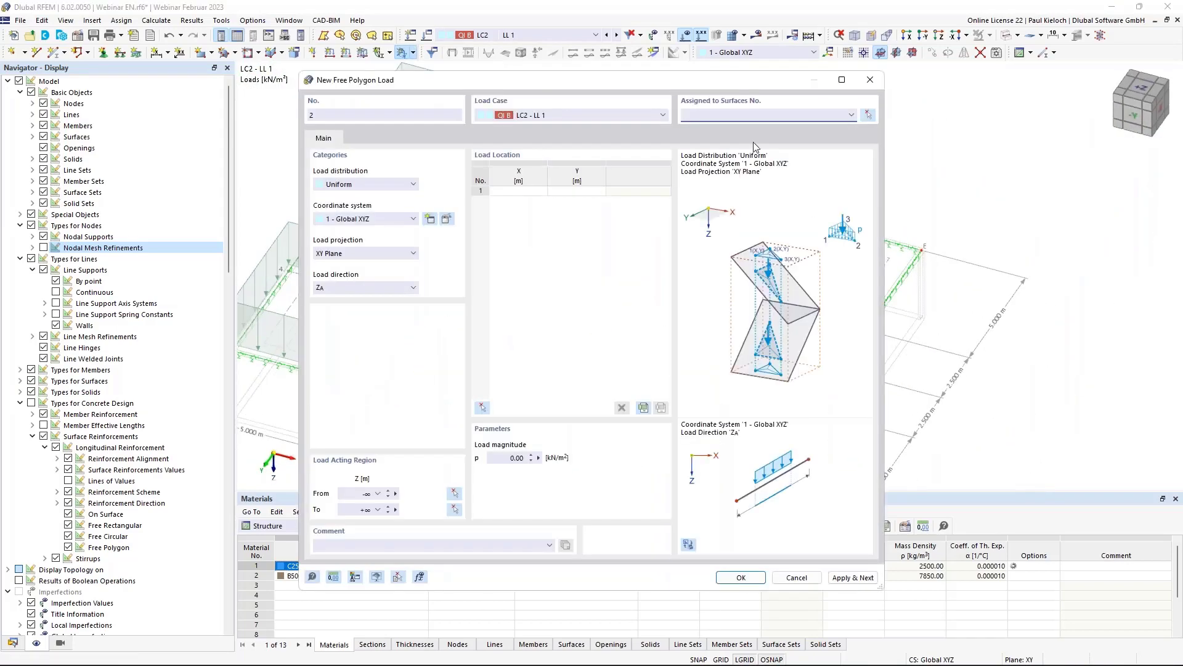
type("1")
left_click(482, 408)
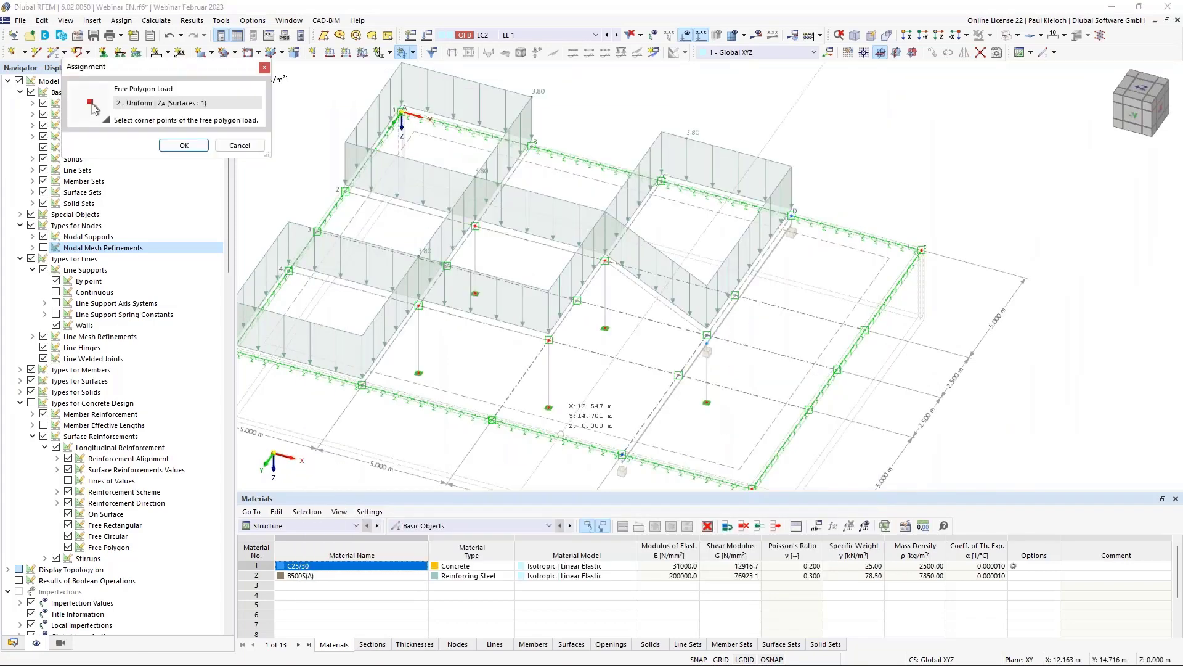
left_click(491, 420)
left_click(548, 340)
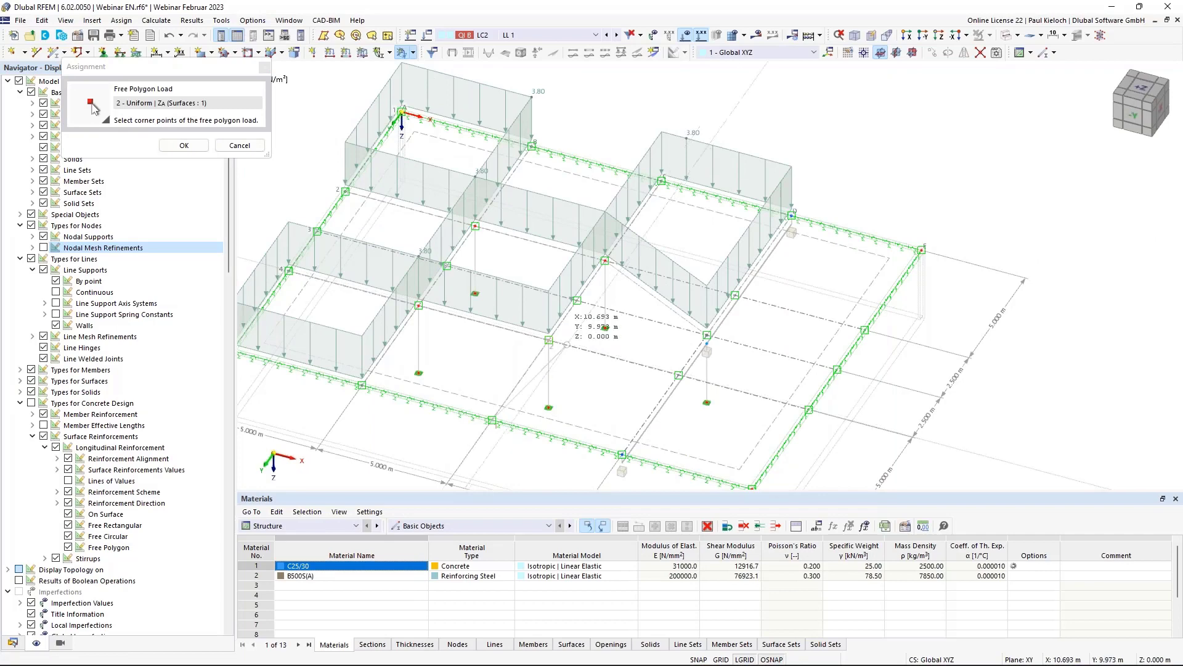
left_click(707, 335)
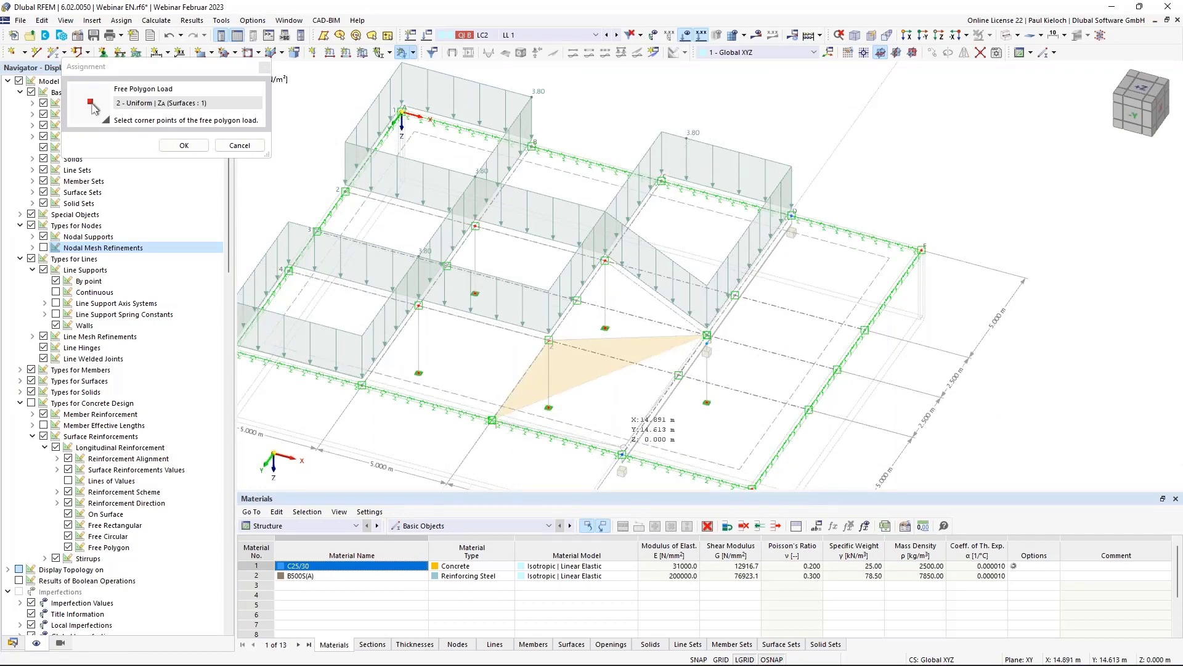
double_click(621, 455)
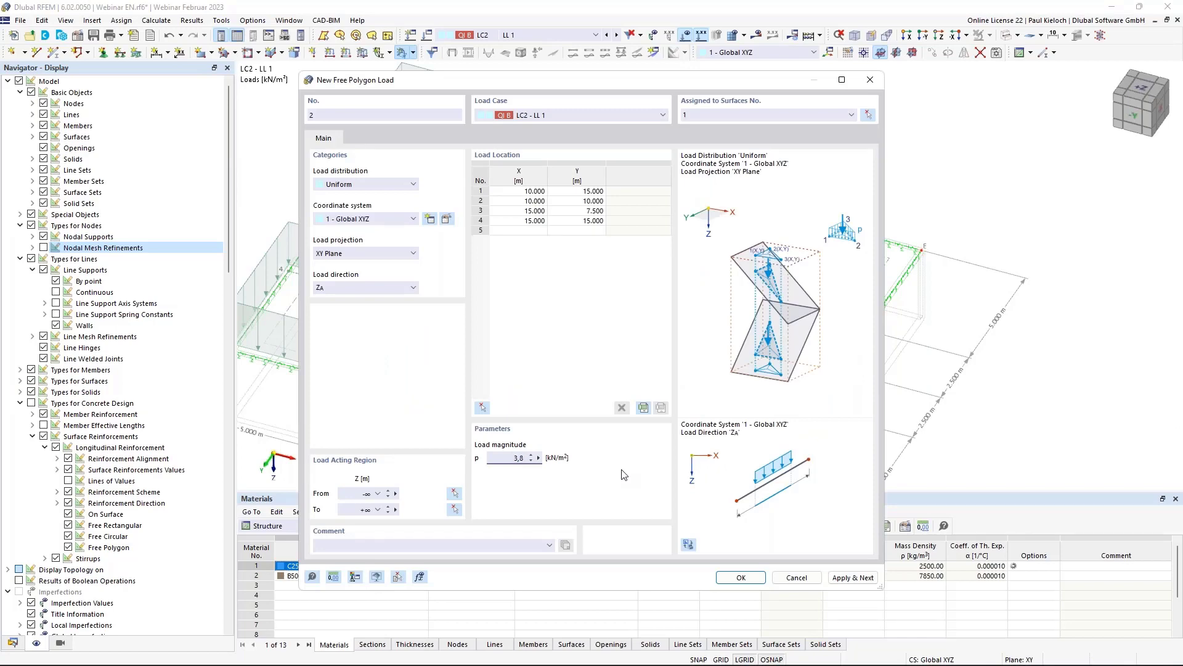
left_click(738, 577)
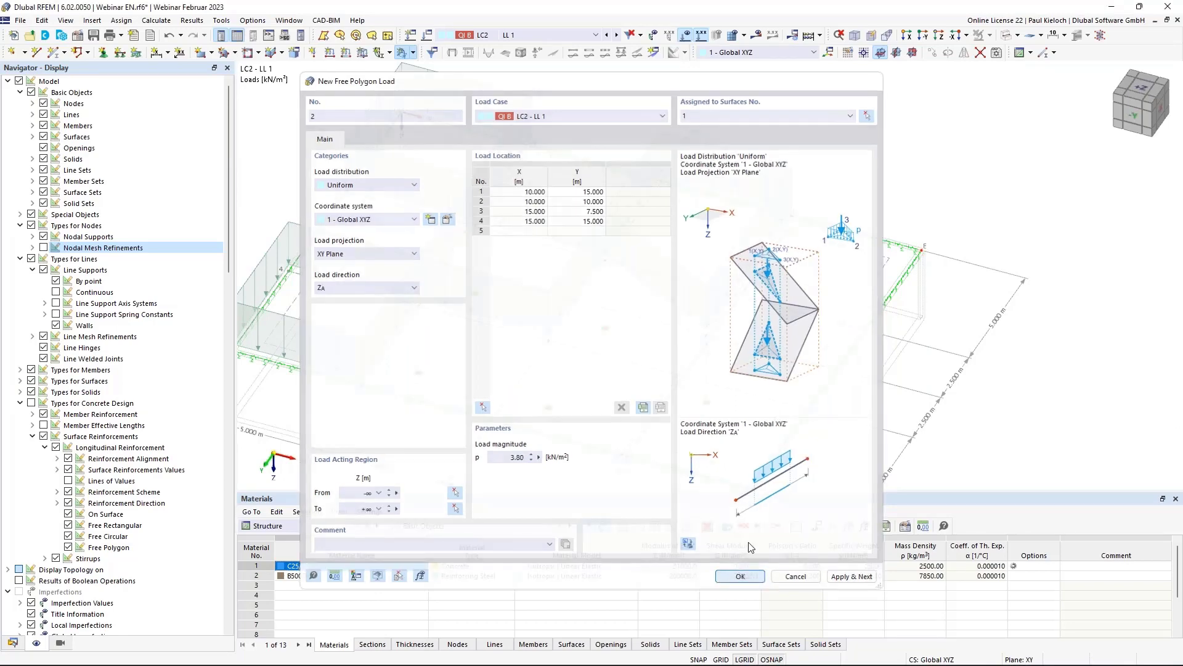
middle_click_drag(910, 233, 924, 217, "ctrl")
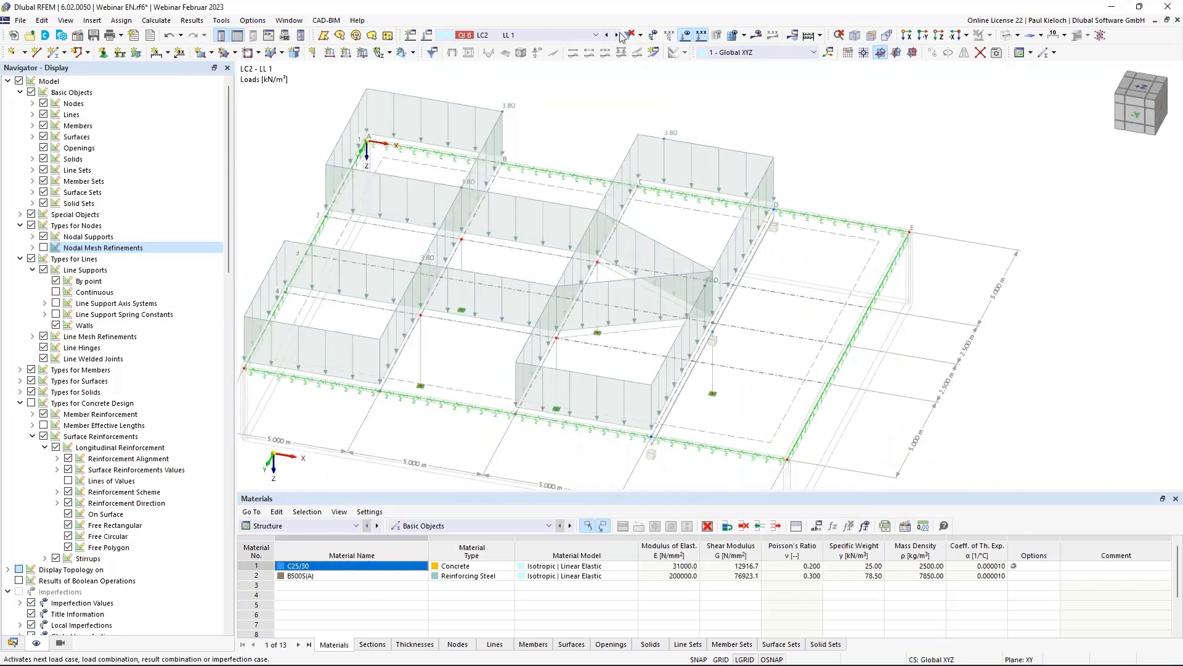
- In load case LC3 - LL 2, add a 3.80 kN/m² free rectangular load on surface 1 between corners (0, 10) and (5, 5) m
left_click(617, 36)
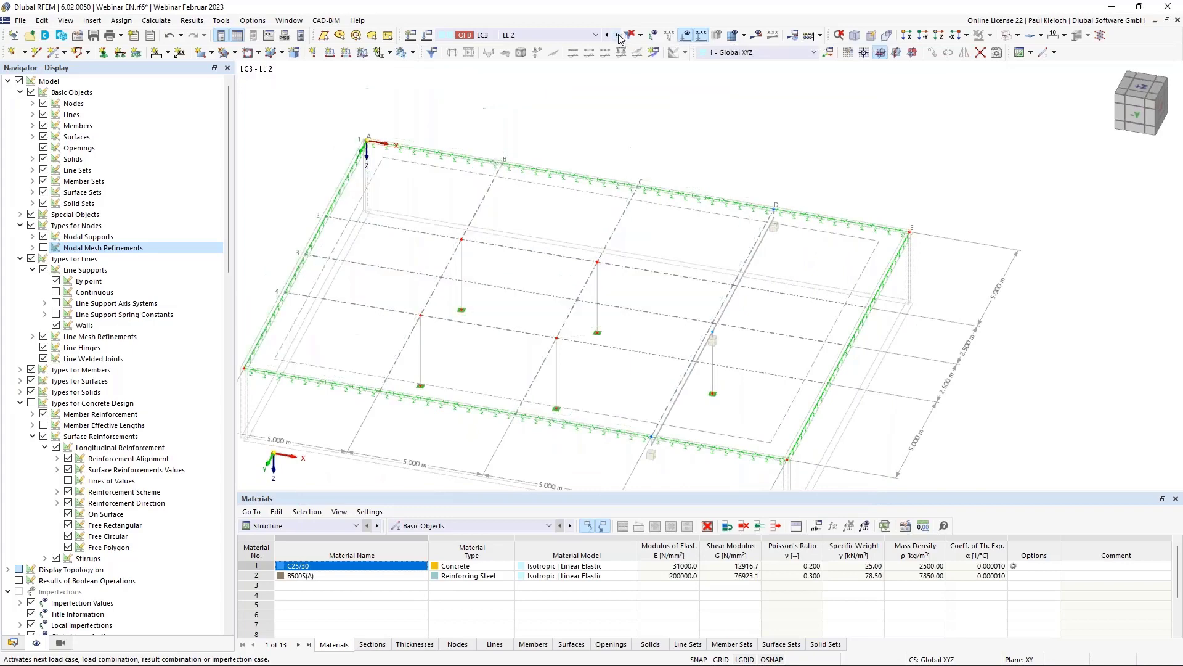
left_click(413, 52)
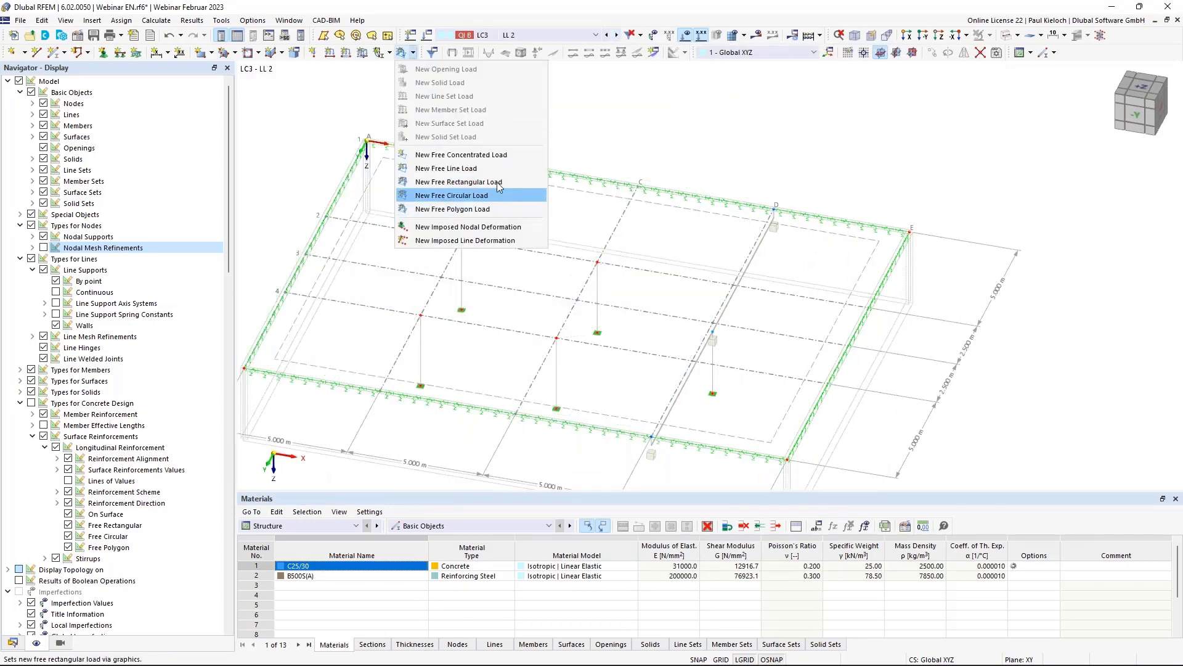
left_click(518, 182)
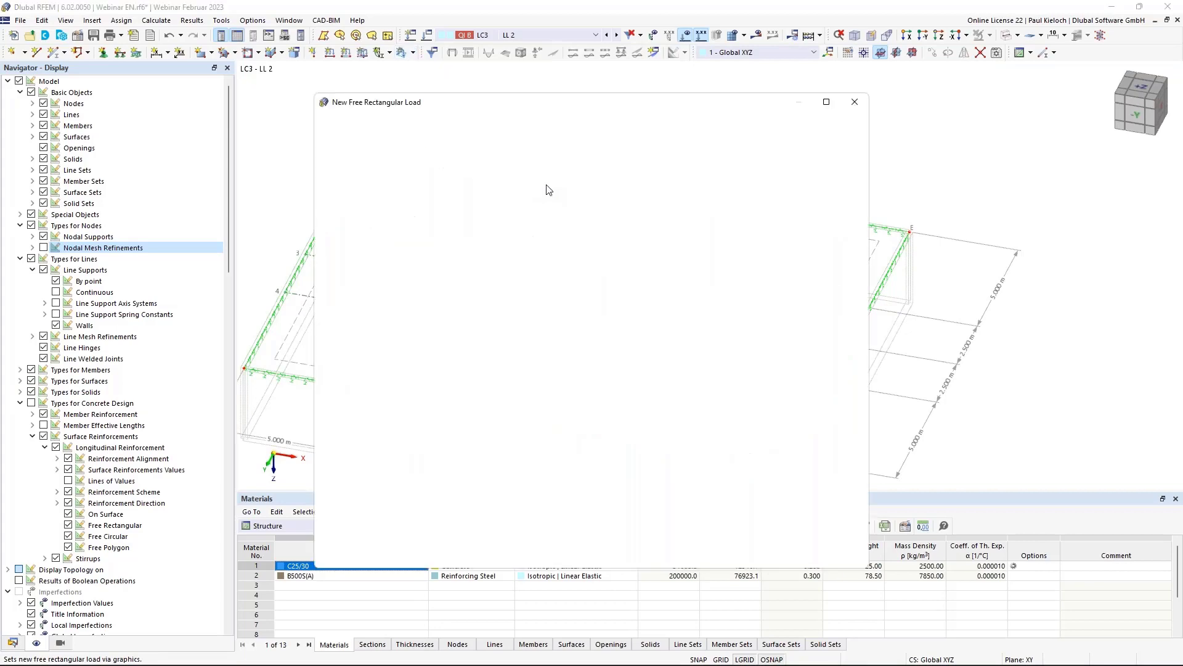
left_click_drag(516, 206, 723, 244)
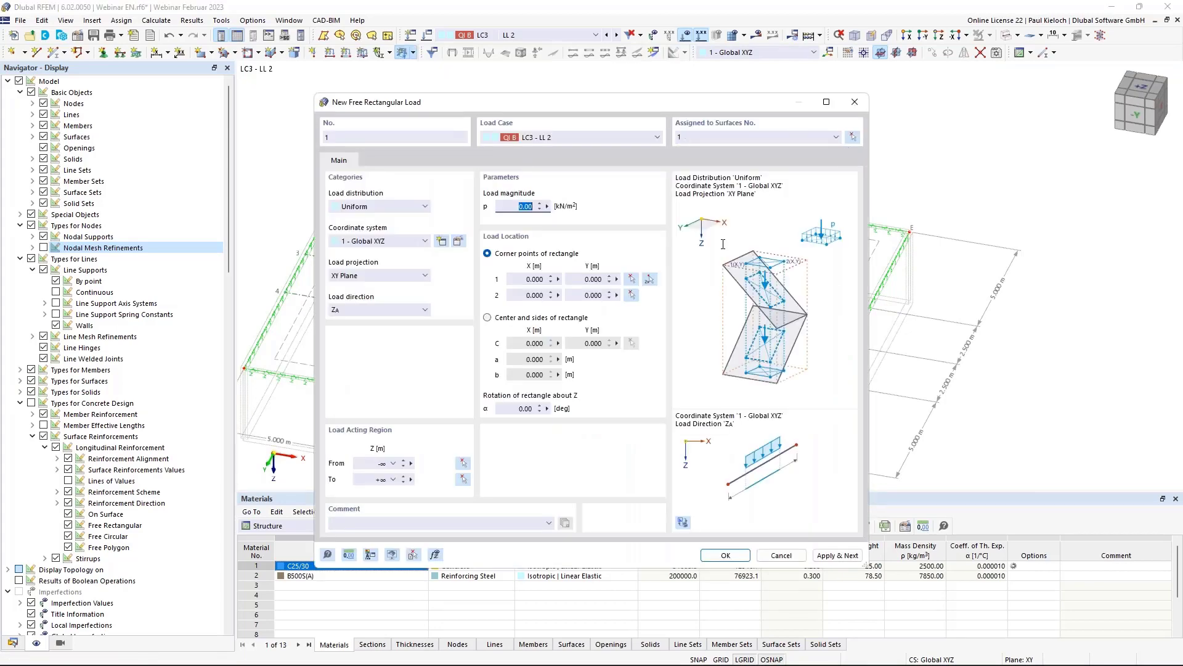
left_click(649, 279)
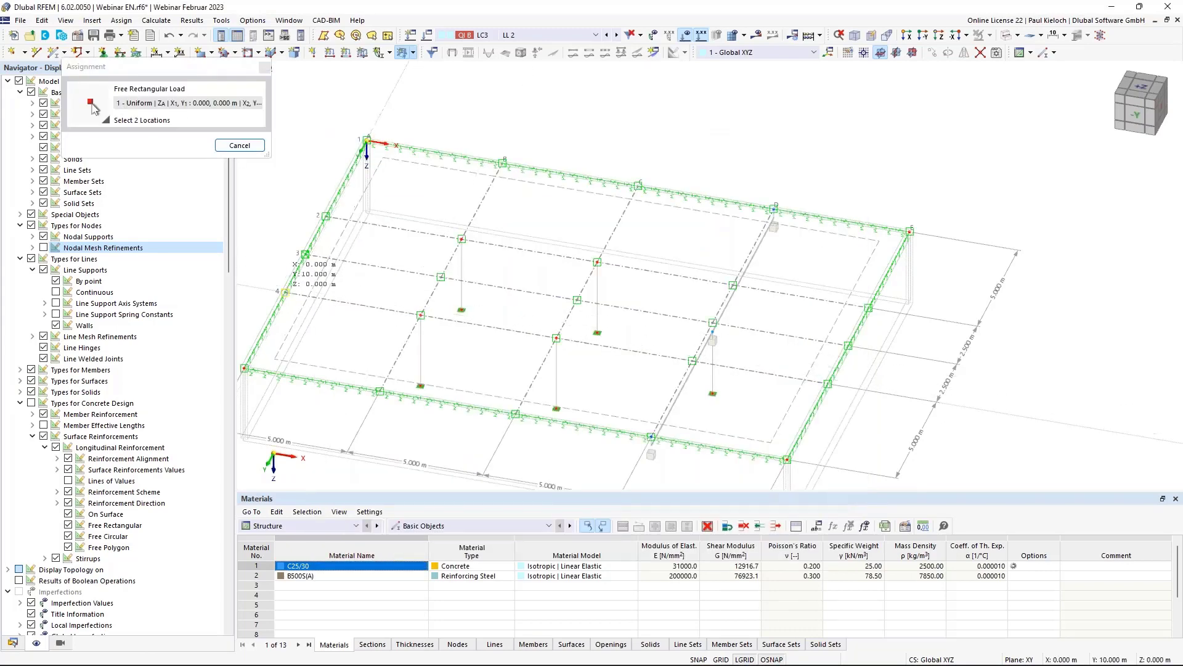
left_click(284, 292)
left_click(462, 239)
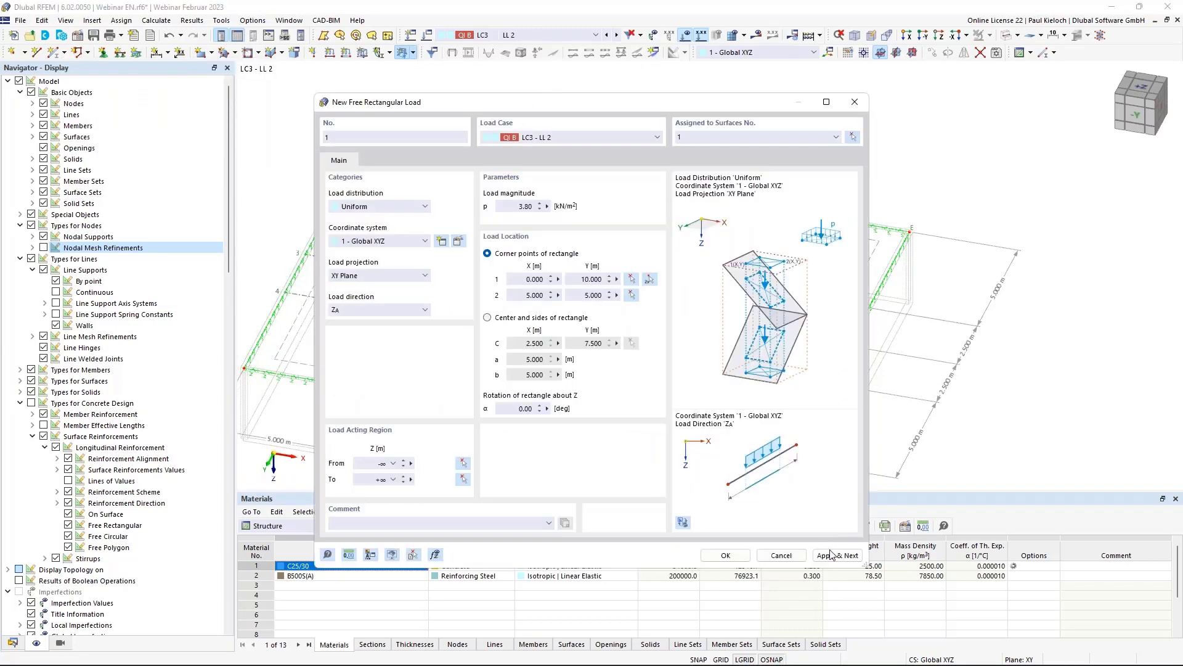
left_click(832, 557)
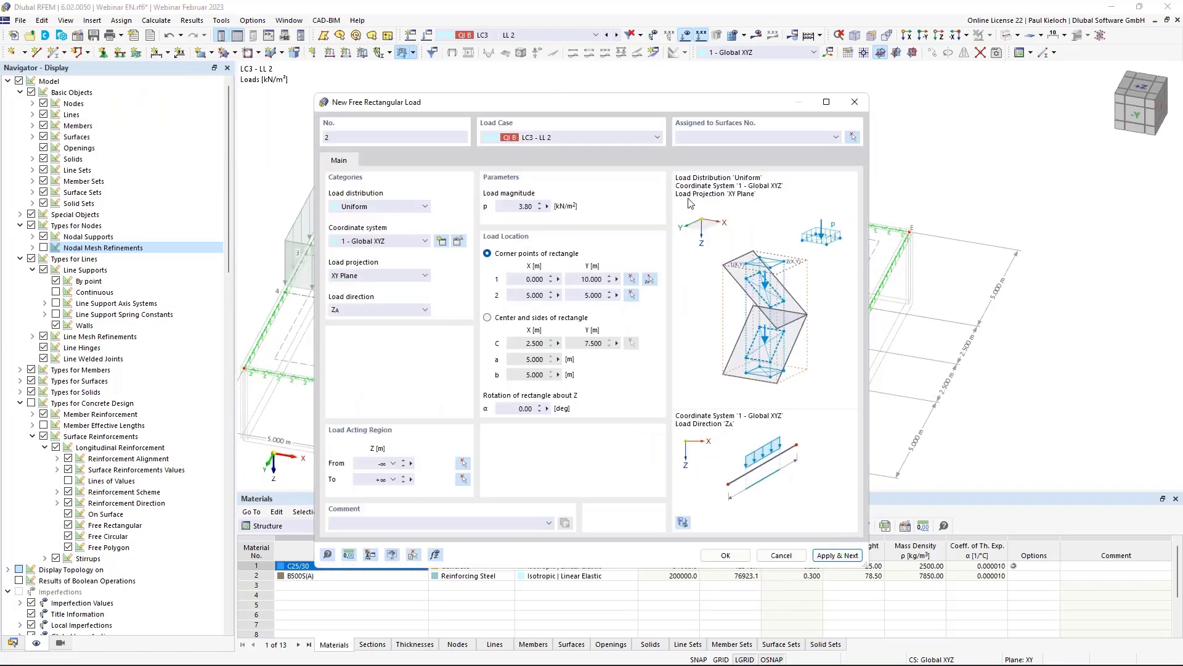
- Add a second 3.80 kN/m² free rectangular load on surface 1 between corners (5, 15) and (10, 10) m
left_click(702, 137)
type("1")
left_click(649, 279)
left_click(380, 392)
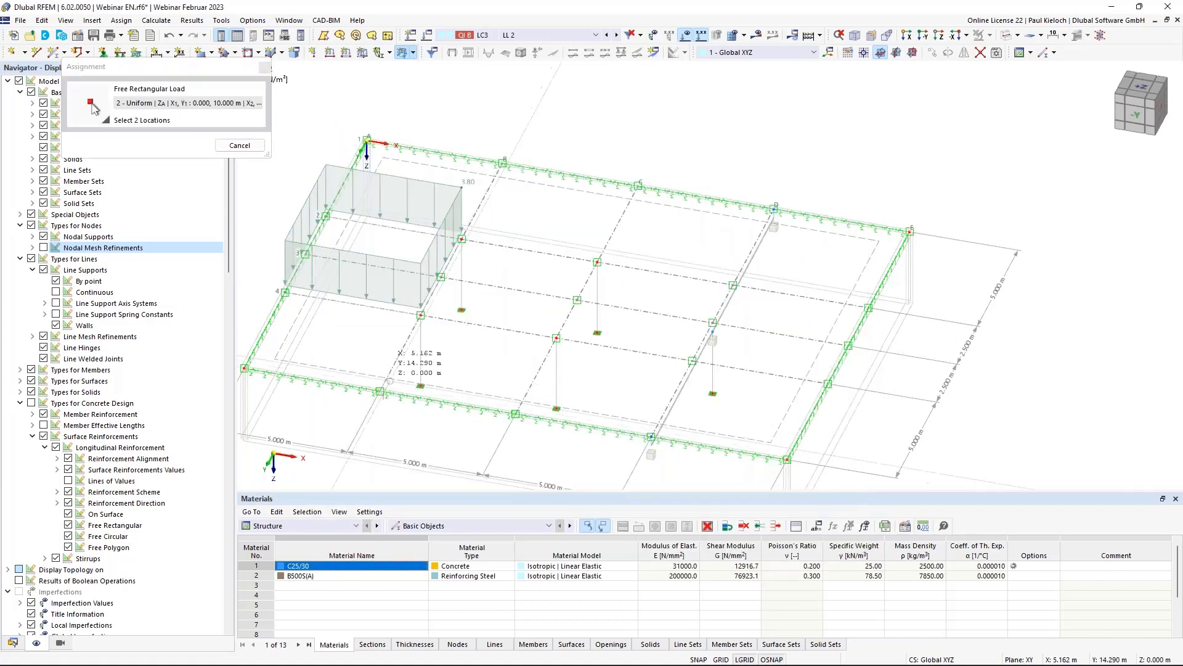
left_click(557, 338)
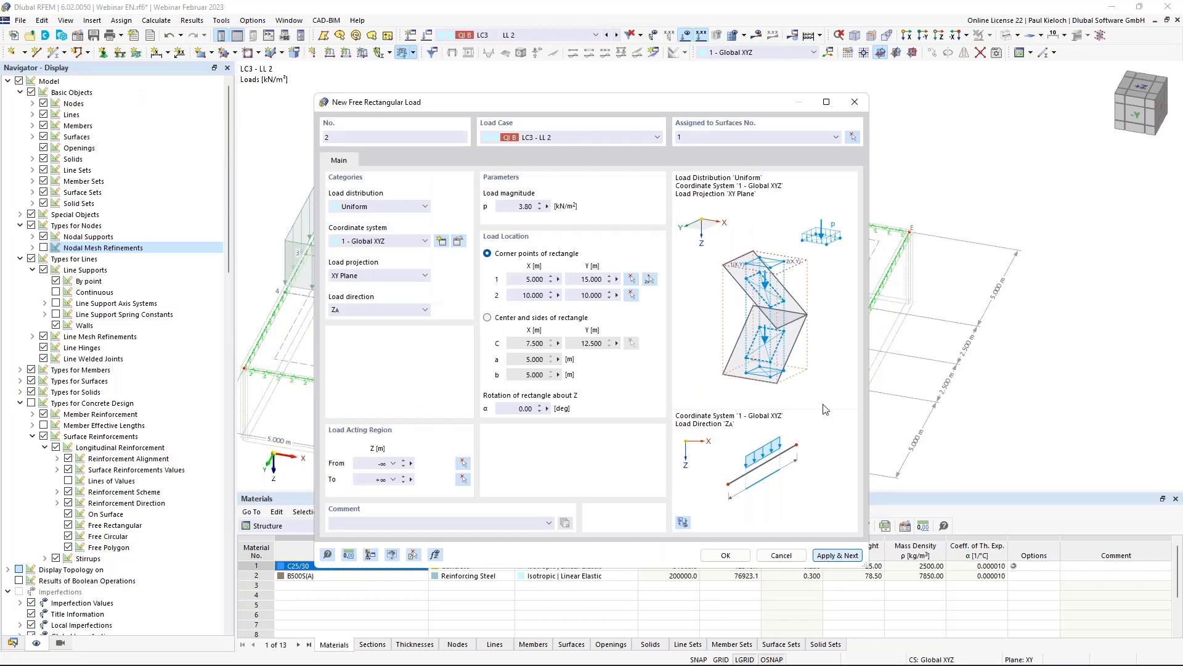
- Add a third 3.80 kN/m² free rectangular load on surface 1 between corners (5, 5) and (10, 0) m
left_click(721, 136)
type("1")
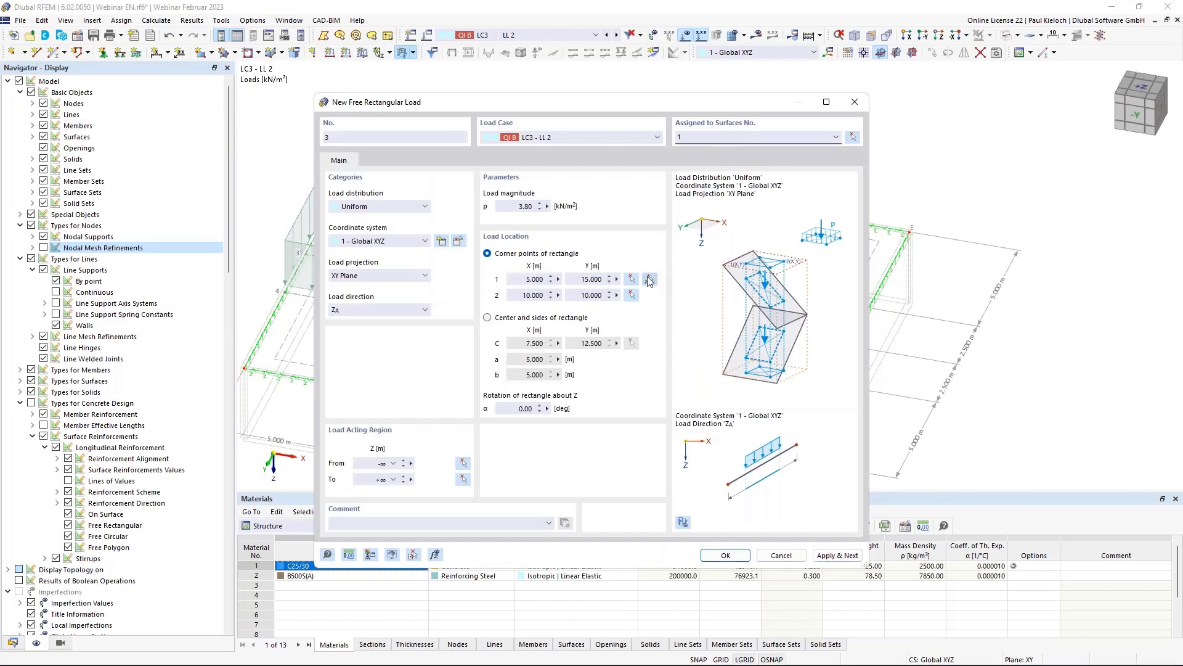
left_click(650, 280)
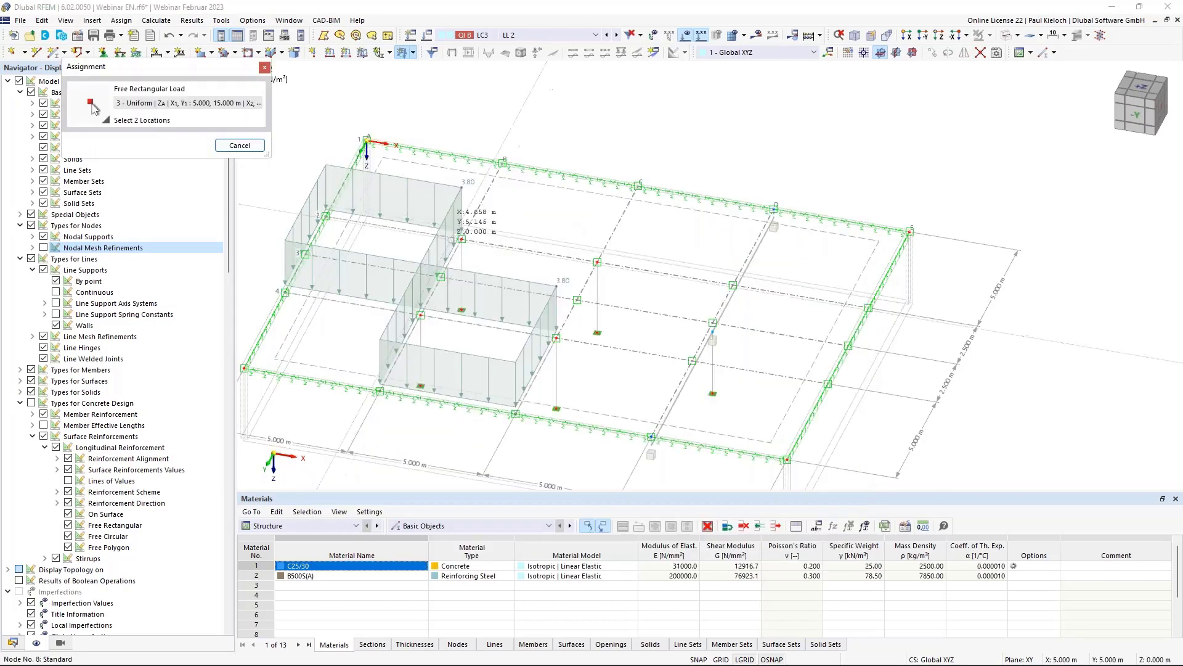
left_click(462, 239)
left_click(639, 185)
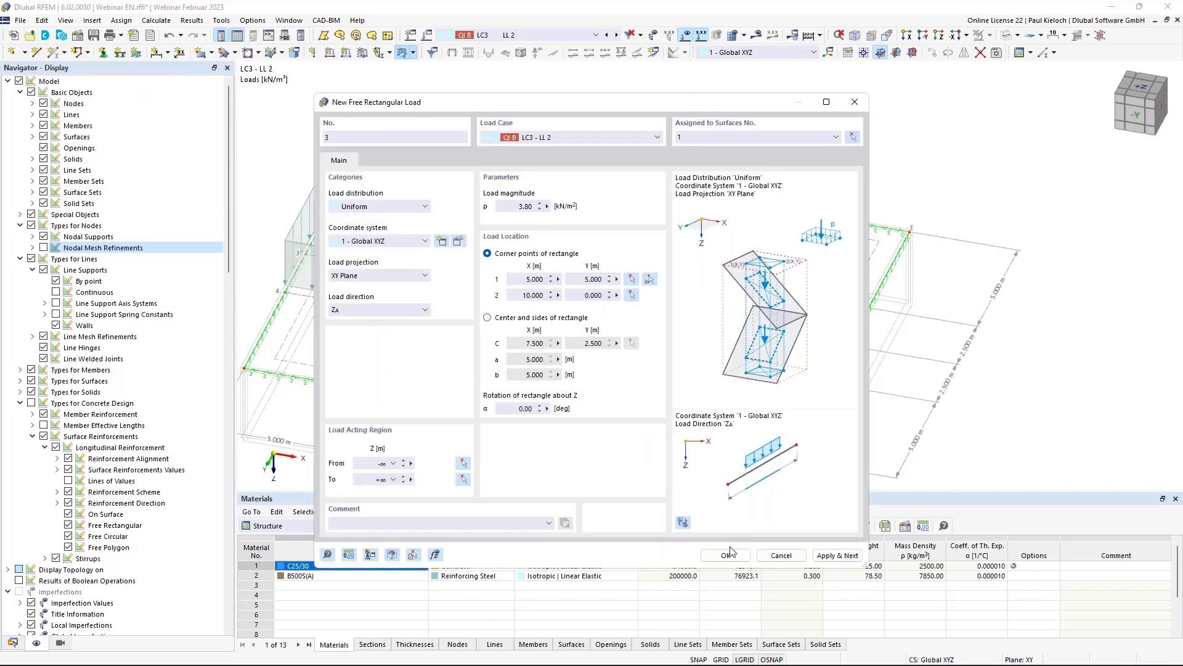
left_click(728, 554)
- Add a uniform free polygon load on surface 1 in LC3 with corners (10, 10), (10, 5) and (15, 7.5) m
left_click(413, 52)
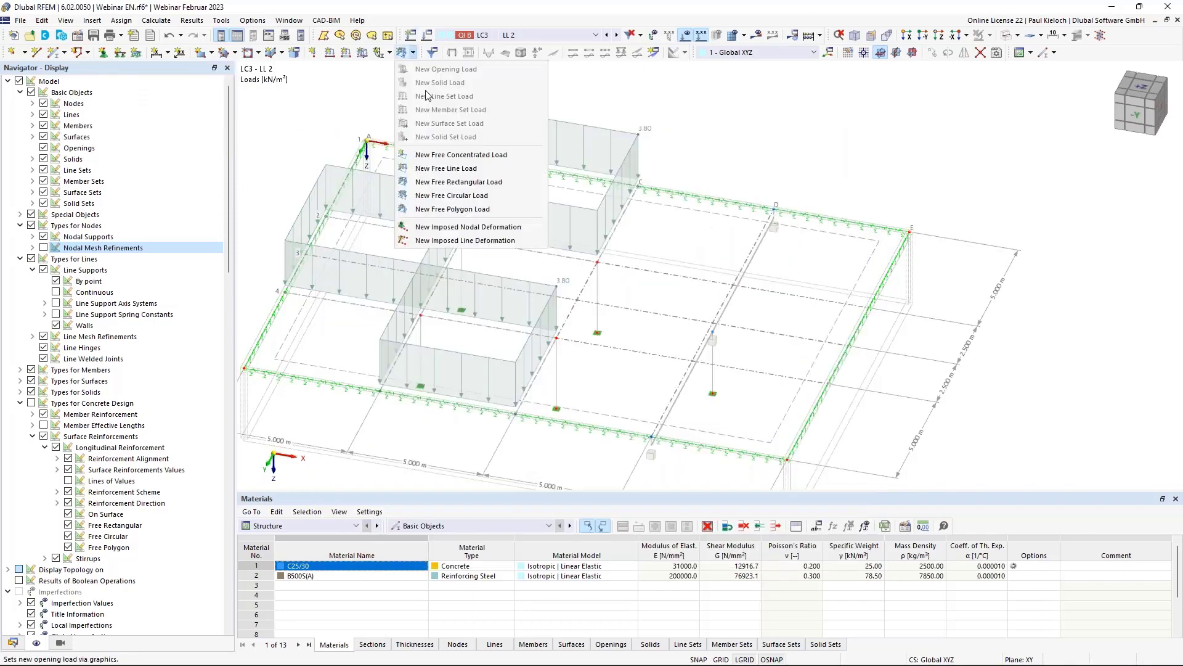
left_click(501, 211)
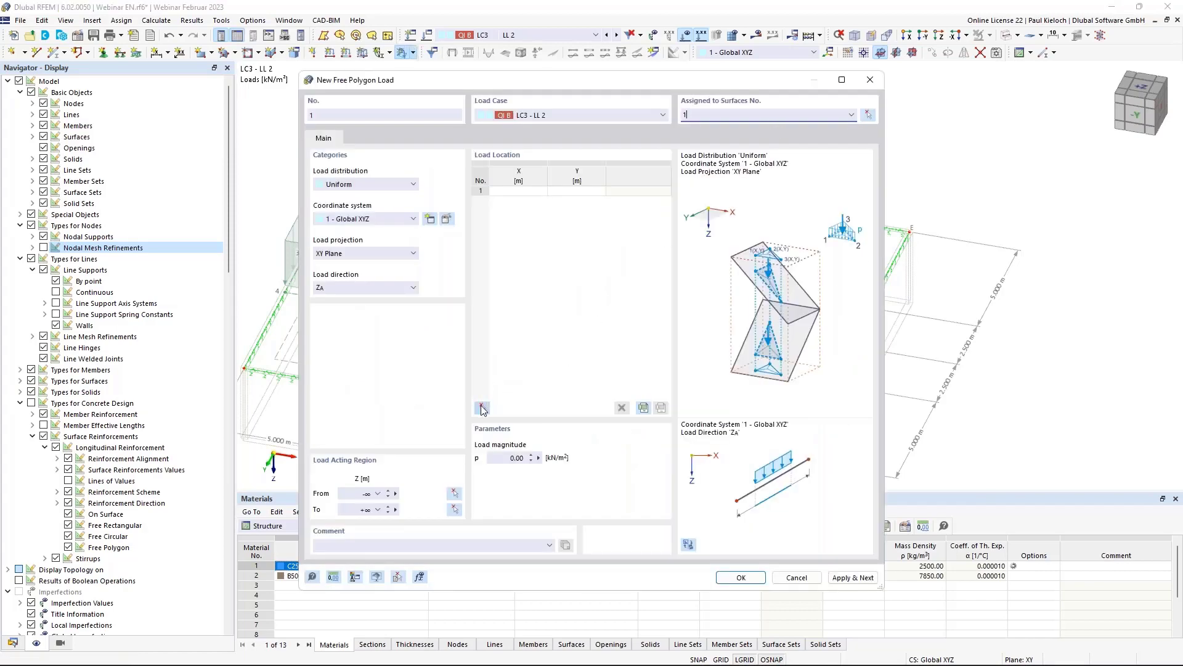
left_click(482, 407)
left_click(556, 337)
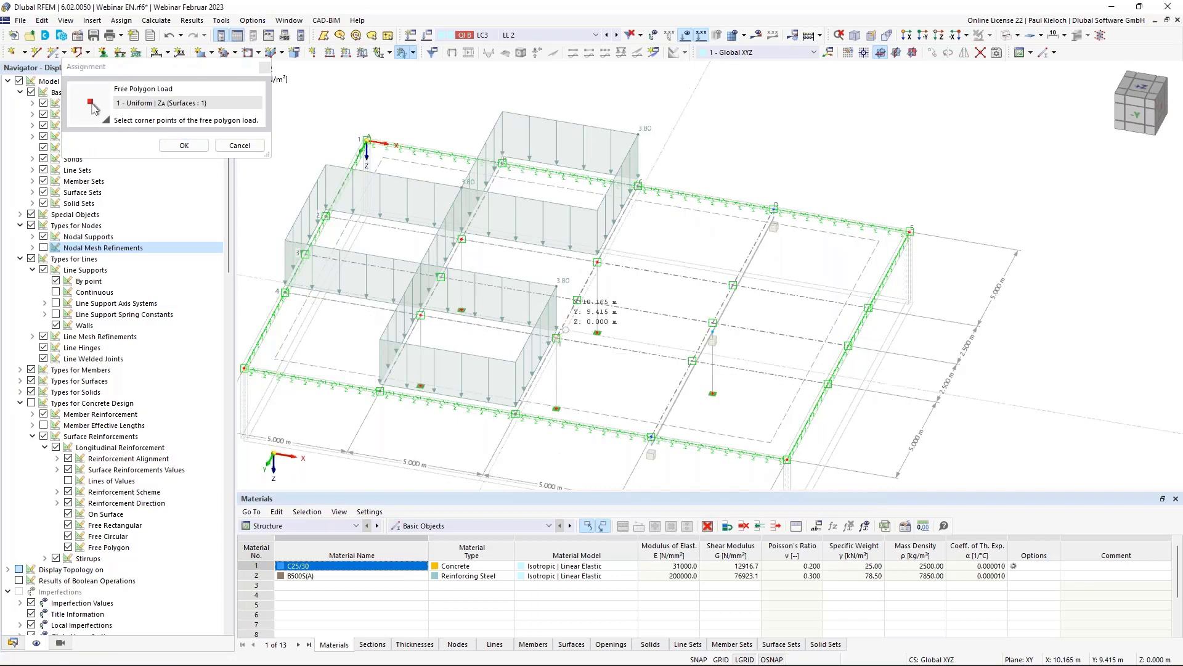
left_click(597, 262)
left_click(712, 322)
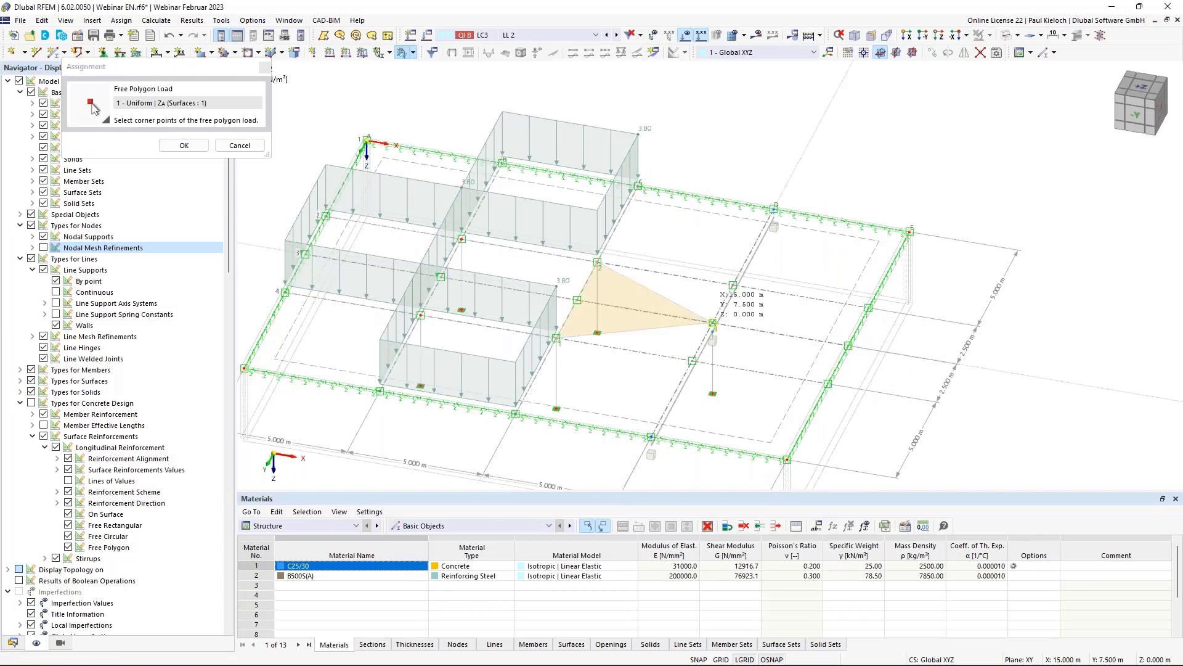
left_click(185, 146)
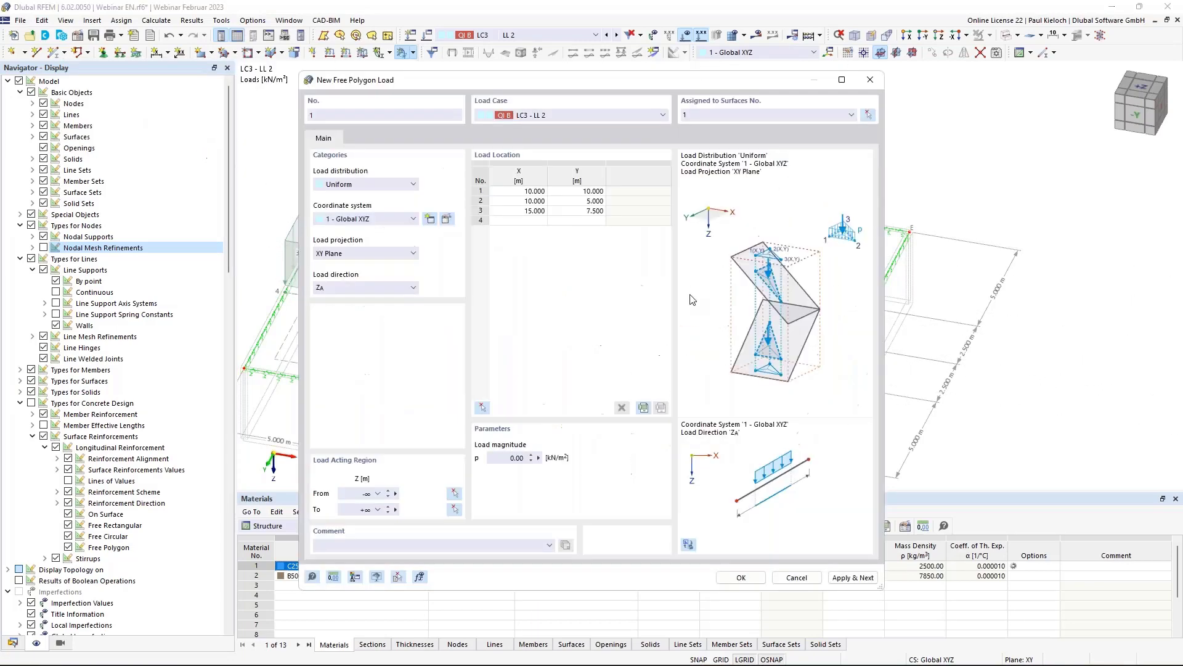
left_click(516, 458)
left_click(743, 577)
- In load case LC4 - LL 3, add a 3.80 kN/m² free rectangular load on surface 1 between corners (15, 0) and (20, 7.5) m
left_click(617, 36)
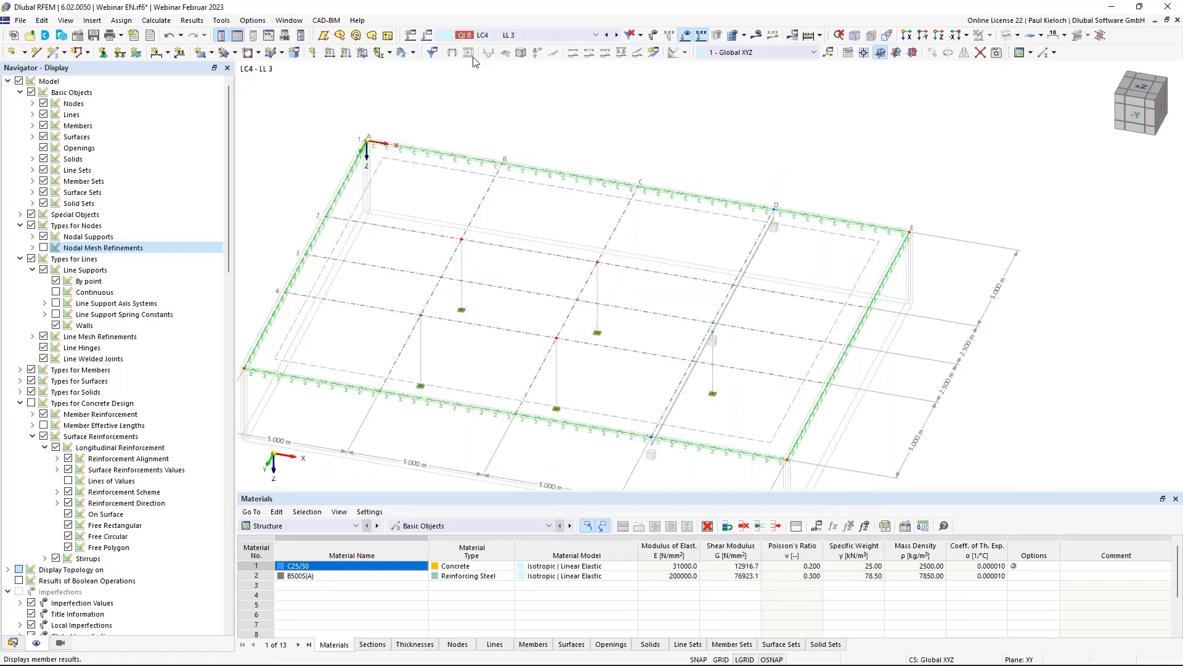
left_click(414, 53)
left_click(473, 176)
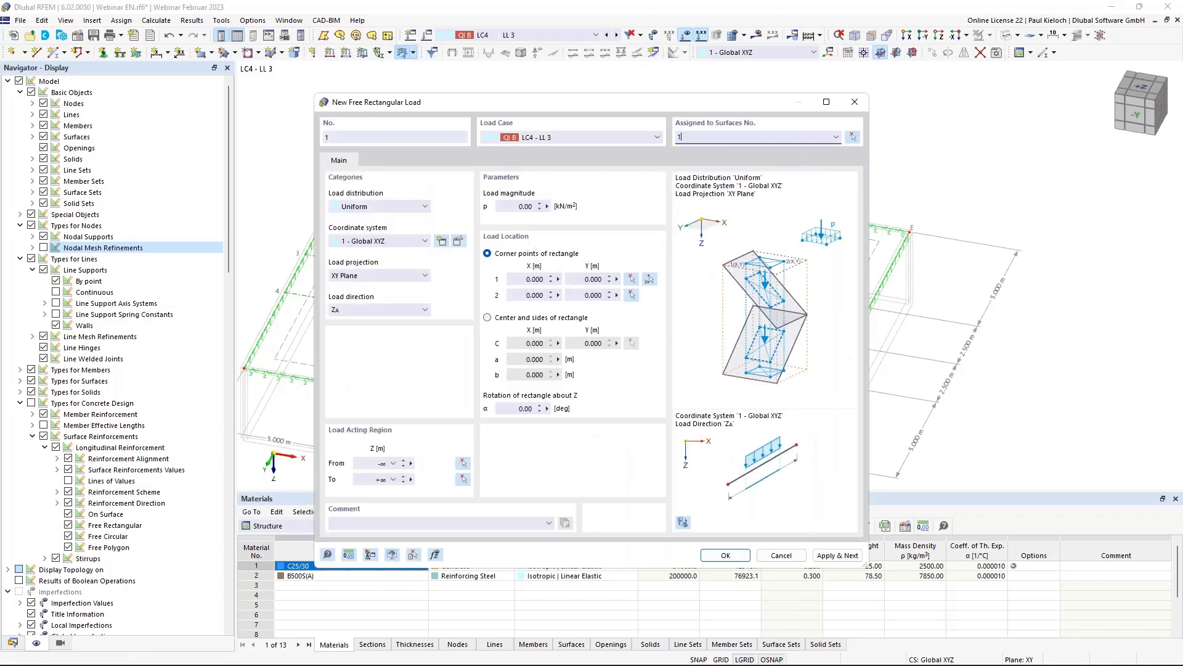
left_click(515, 208)
left_click(649, 282)
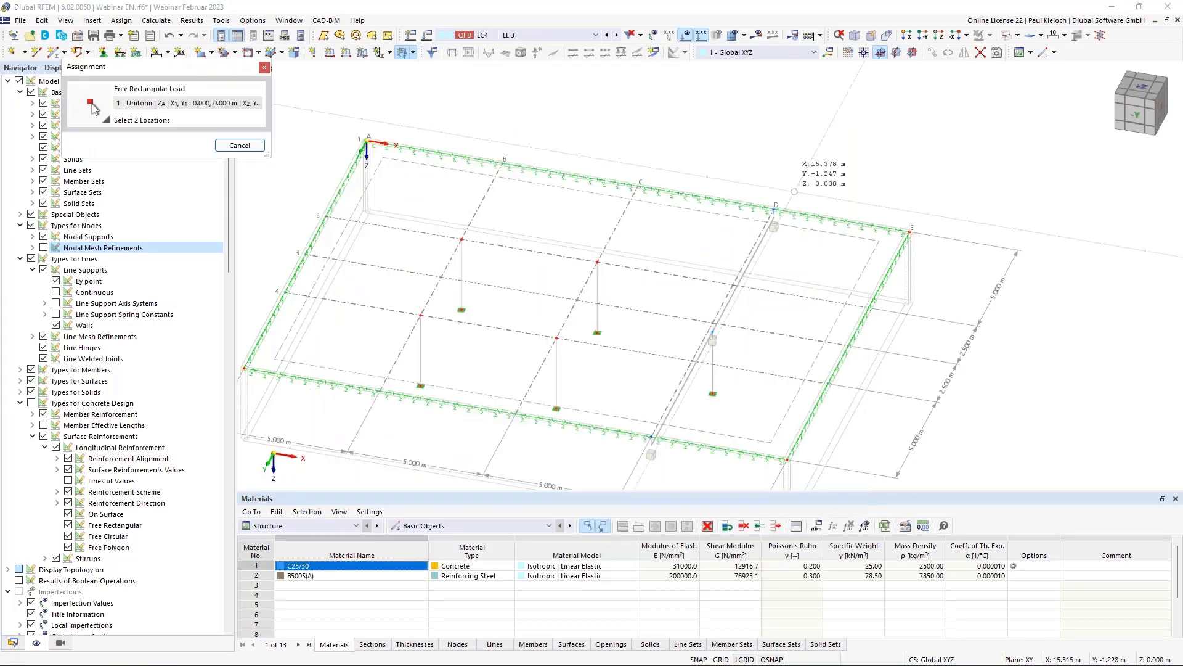
left_click(776, 210)
left_click(848, 344)
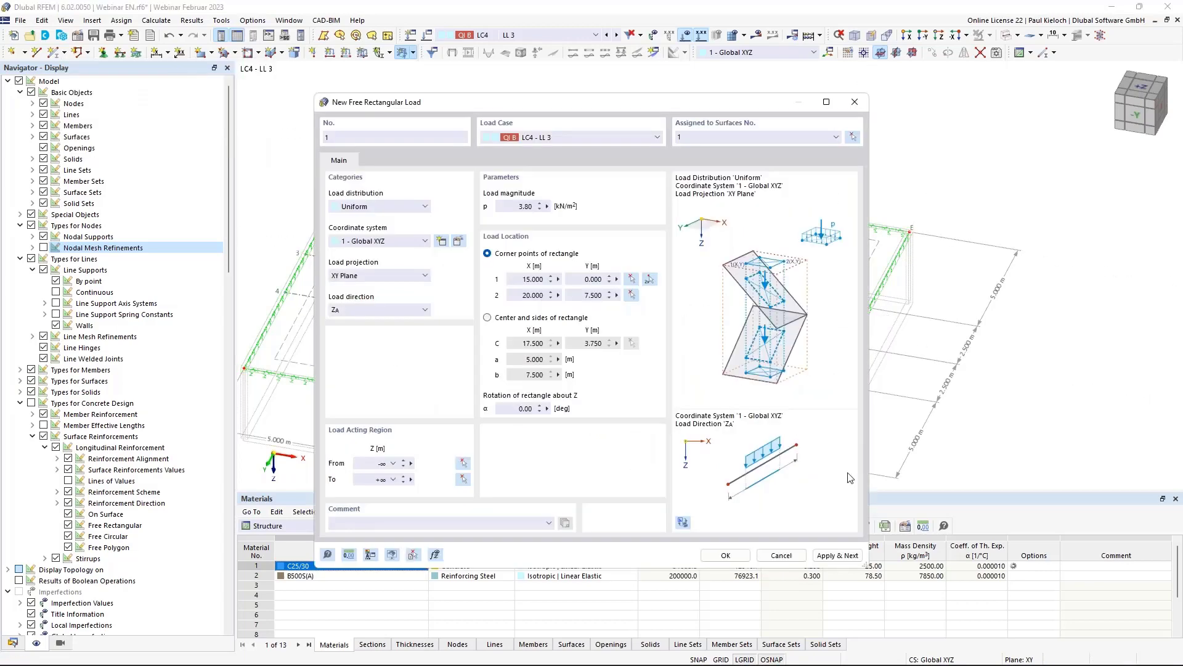
left_click(838, 555)
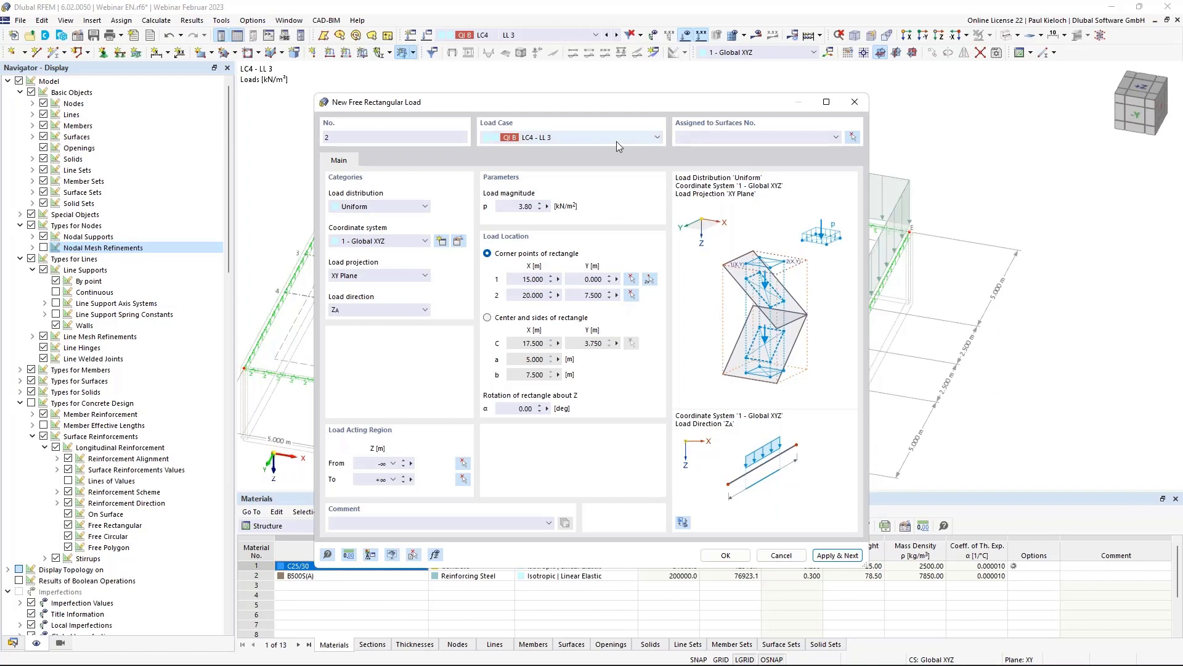
- In load case LC5 - LL 4, add a 3.80 kN/m² free rectangular load on surface 1 between corners (15, 15) and (20, 7.5) m
left_click(616, 139)
left_click(616, 186)
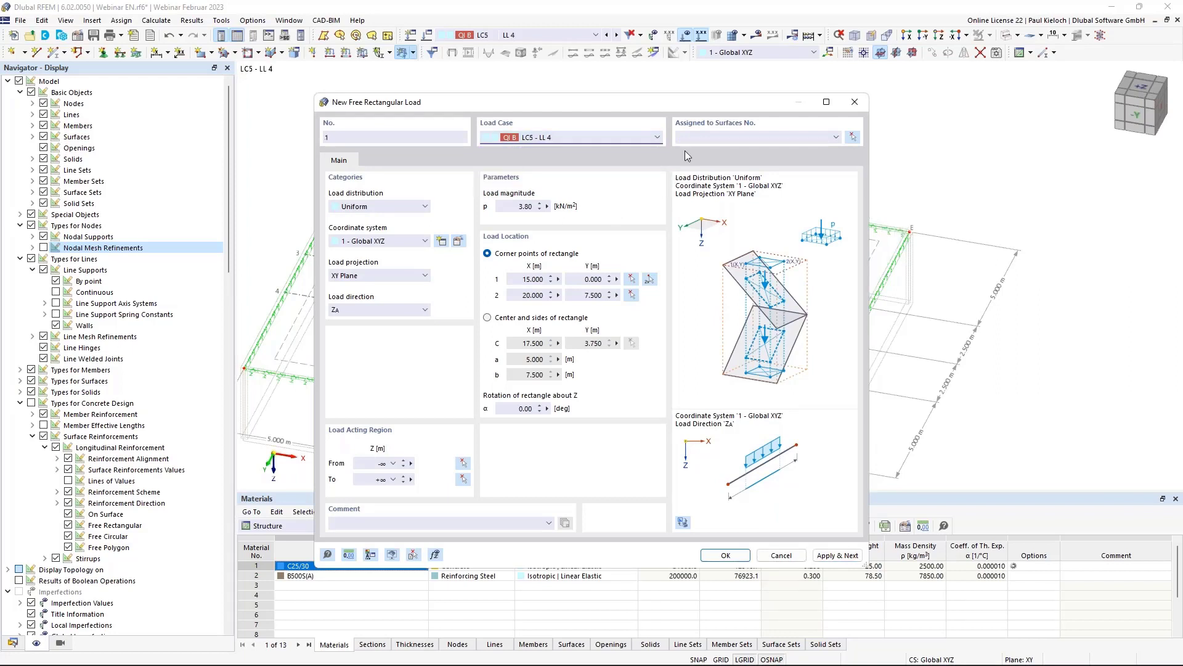
left_click(695, 138)
left_click(651, 281)
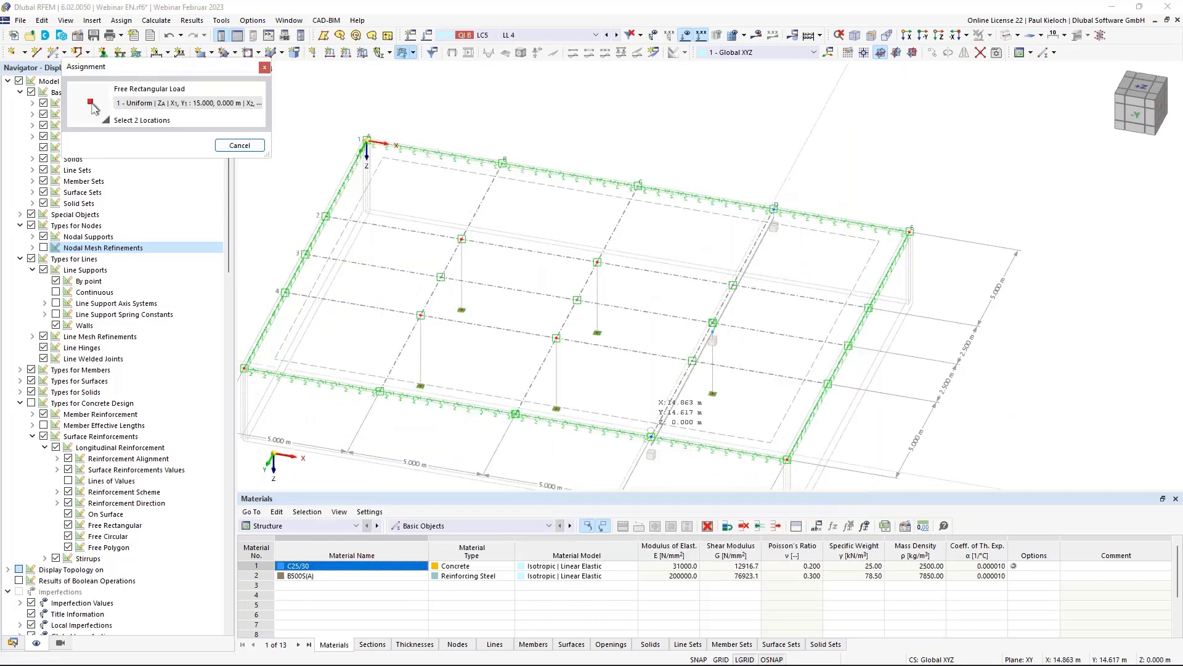
left_click(651, 435)
left_click(848, 345)
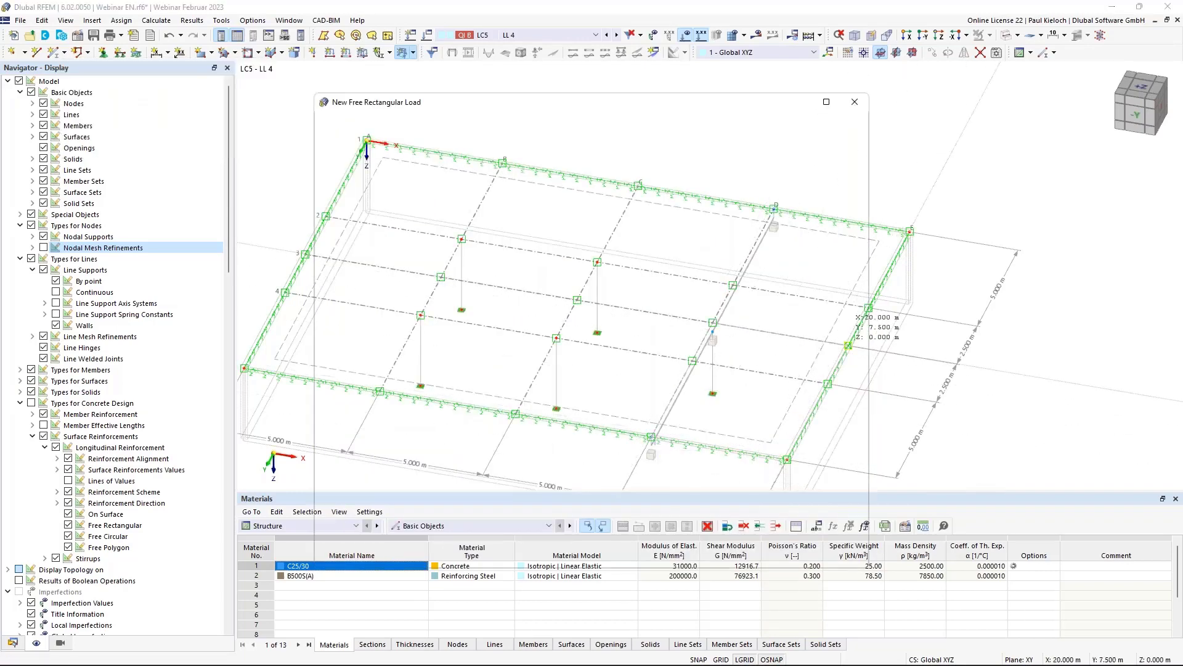
left_click(728, 551)
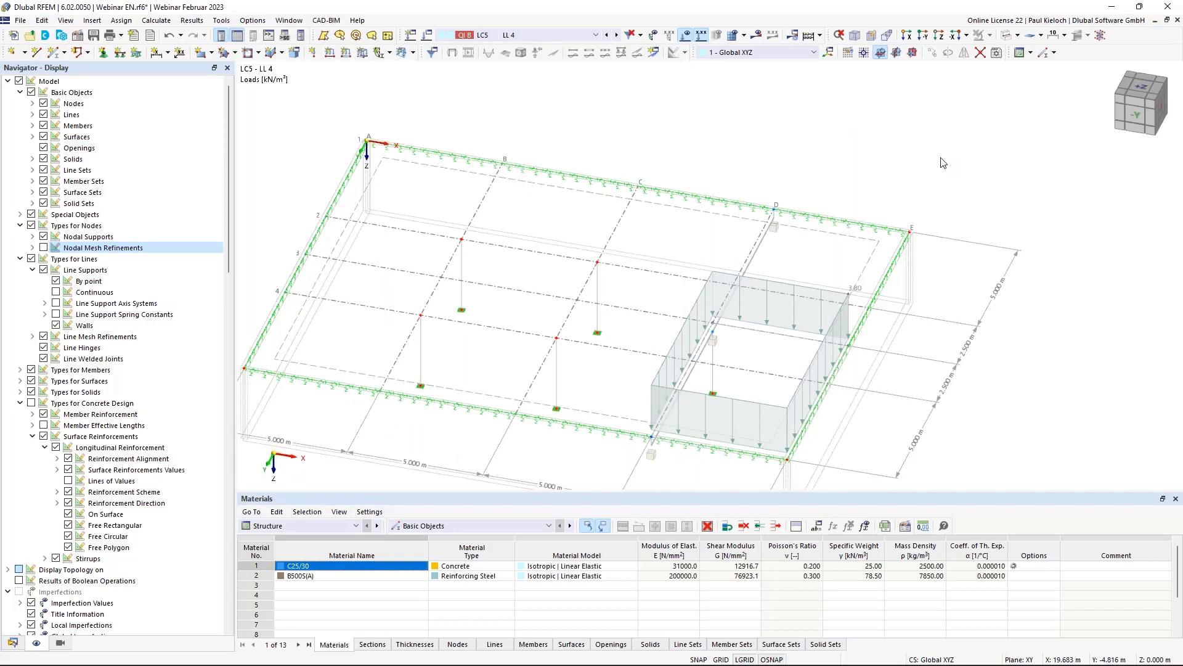
- Save the model and run the static analysis only for live load cases LC2 to LC5
key("ctrl+s")
middle_click_drag(913, 176, 1004, 132)
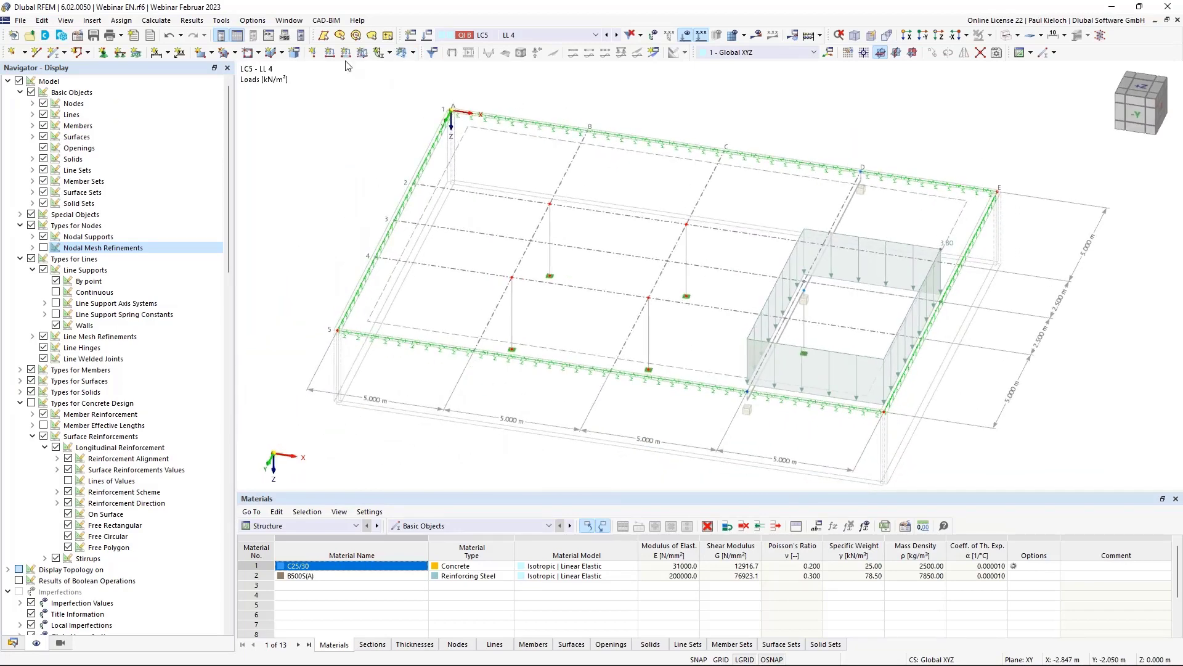
left_click(162, 21)
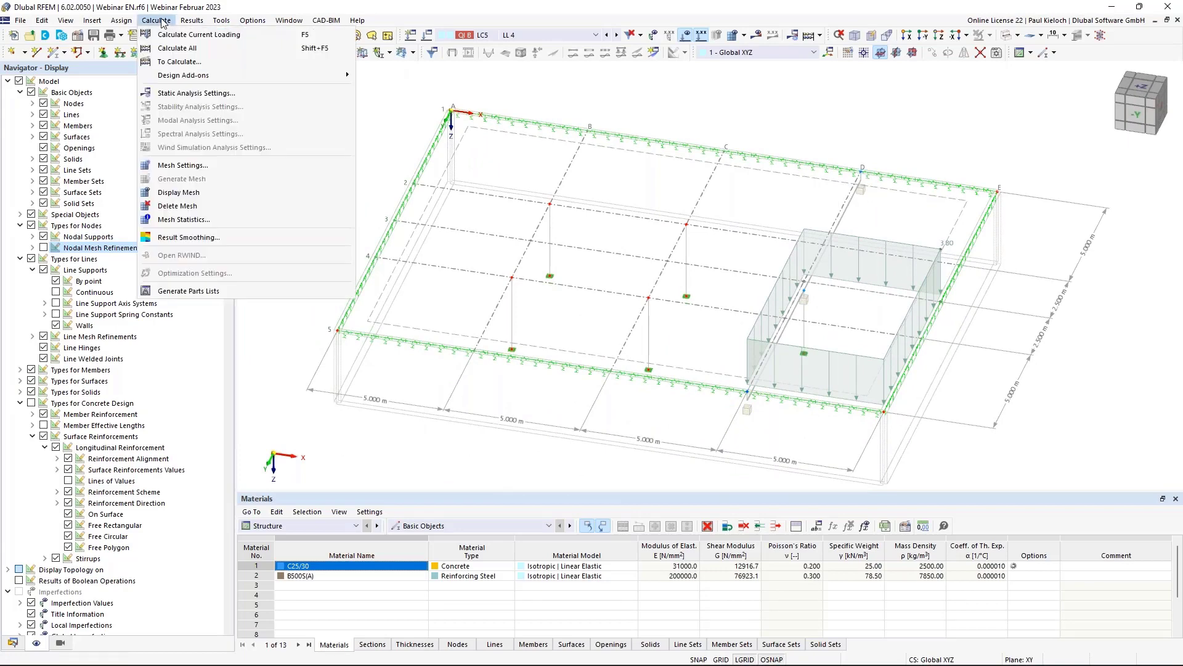
left_click(184, 62)
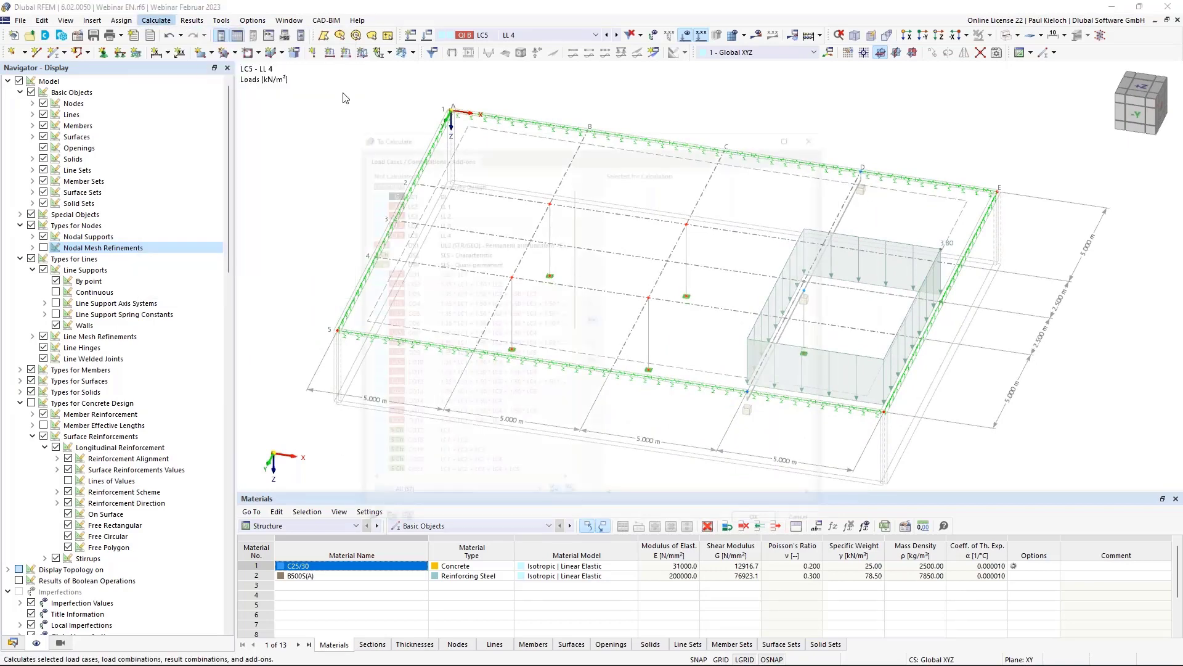
left_click_drag(432, 188, 431, 222)
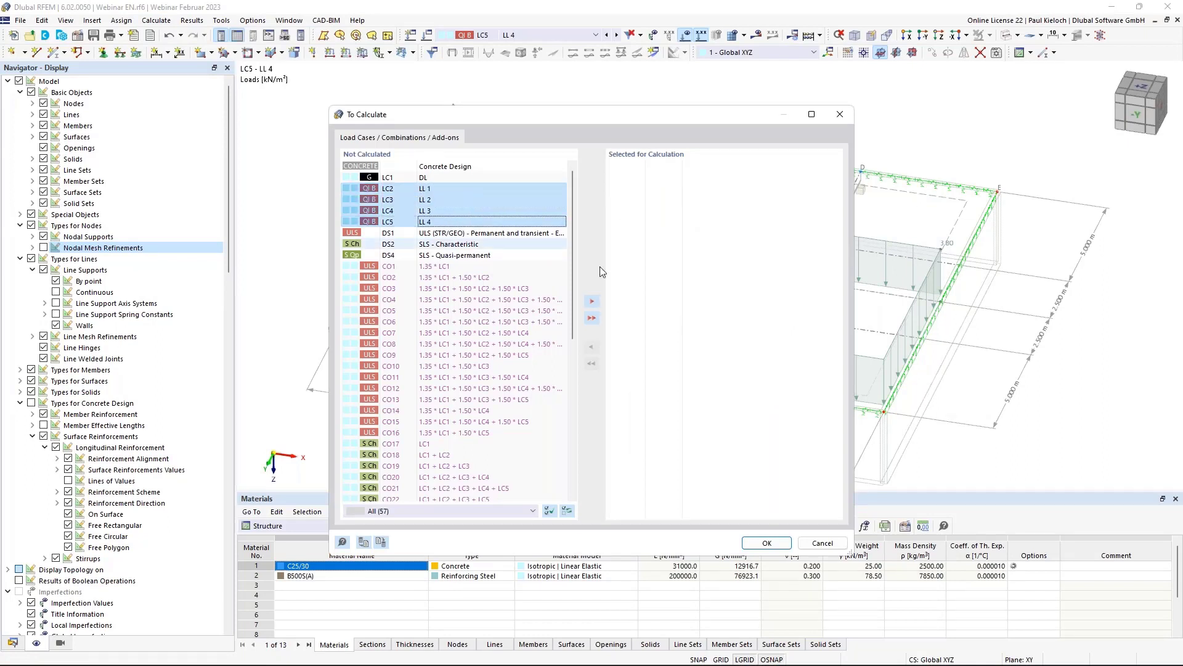
left_click(592, 302)
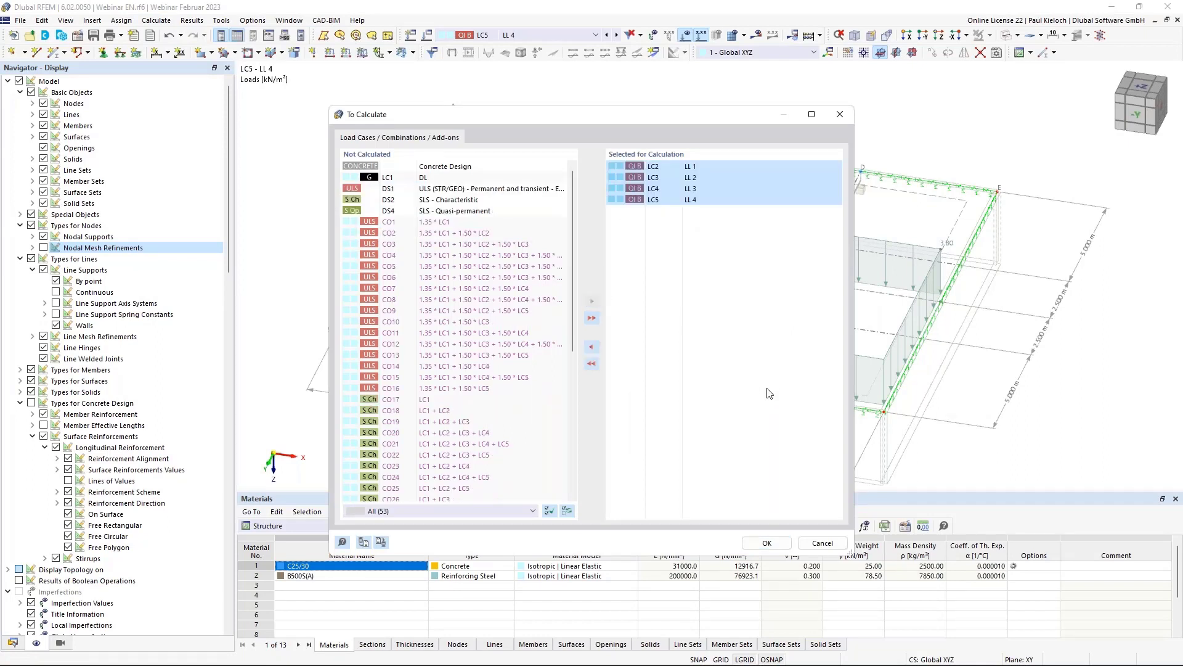
left_click(767, 543)
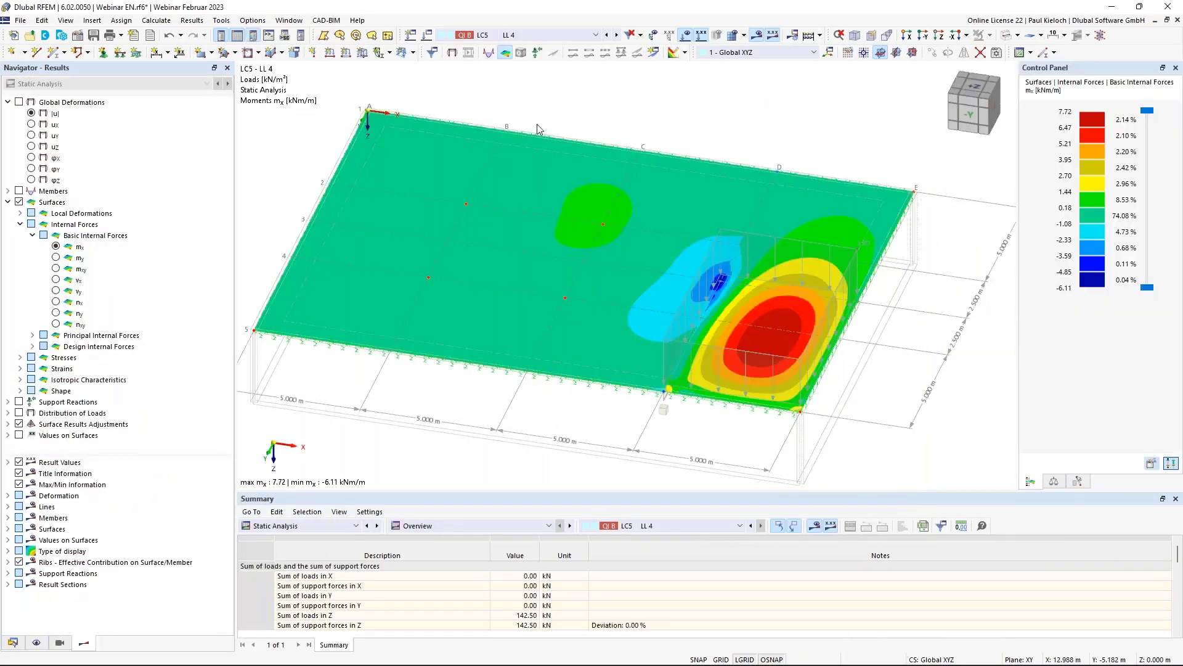
- Replace the surface results and load symbols with the load distribution on 2D surface FEs in global pZ, without FE mesh node forces
left_click(19, 202)
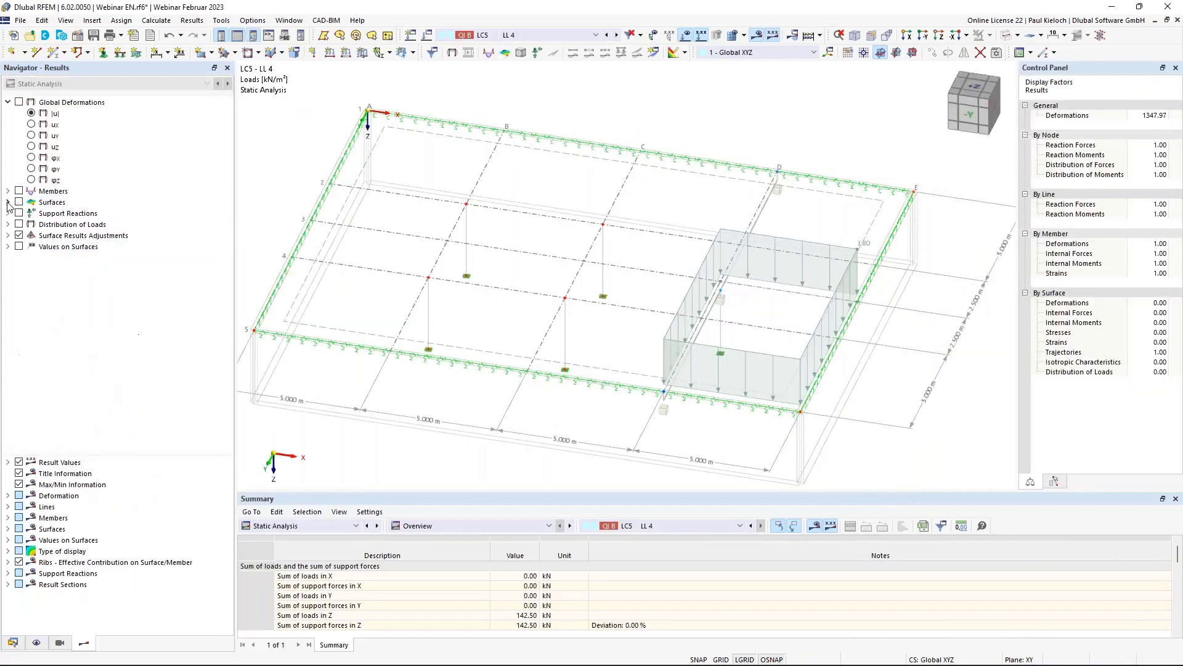
left_click(8, 203)
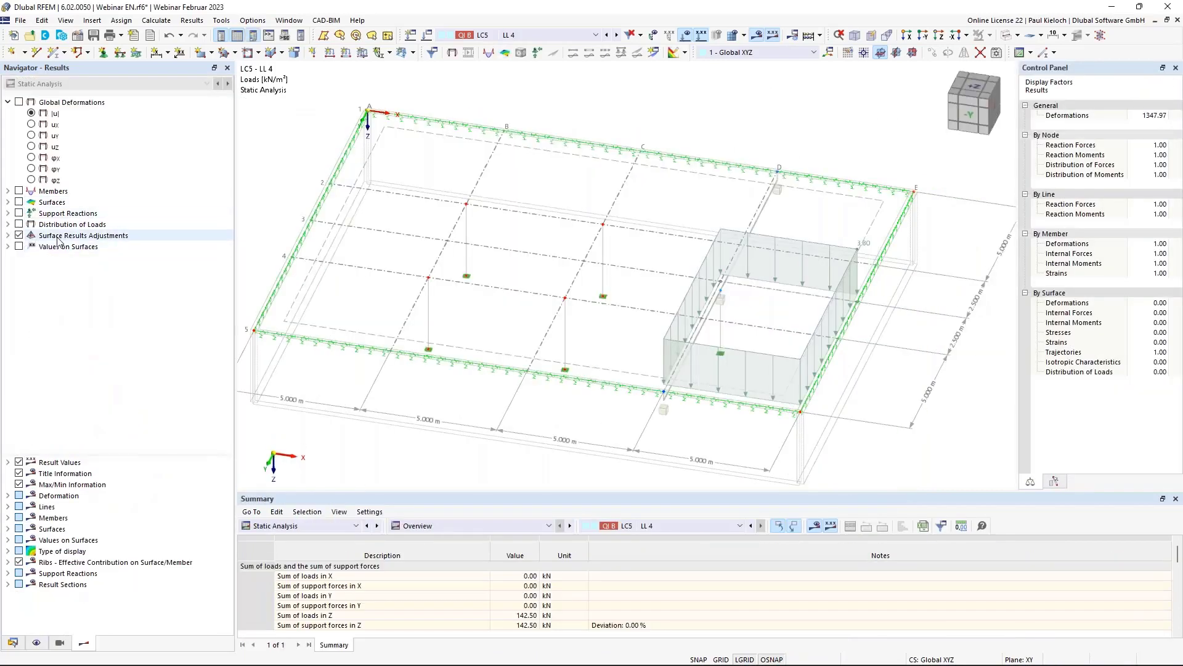
left_click(19, 224)
left_click(8, 225)
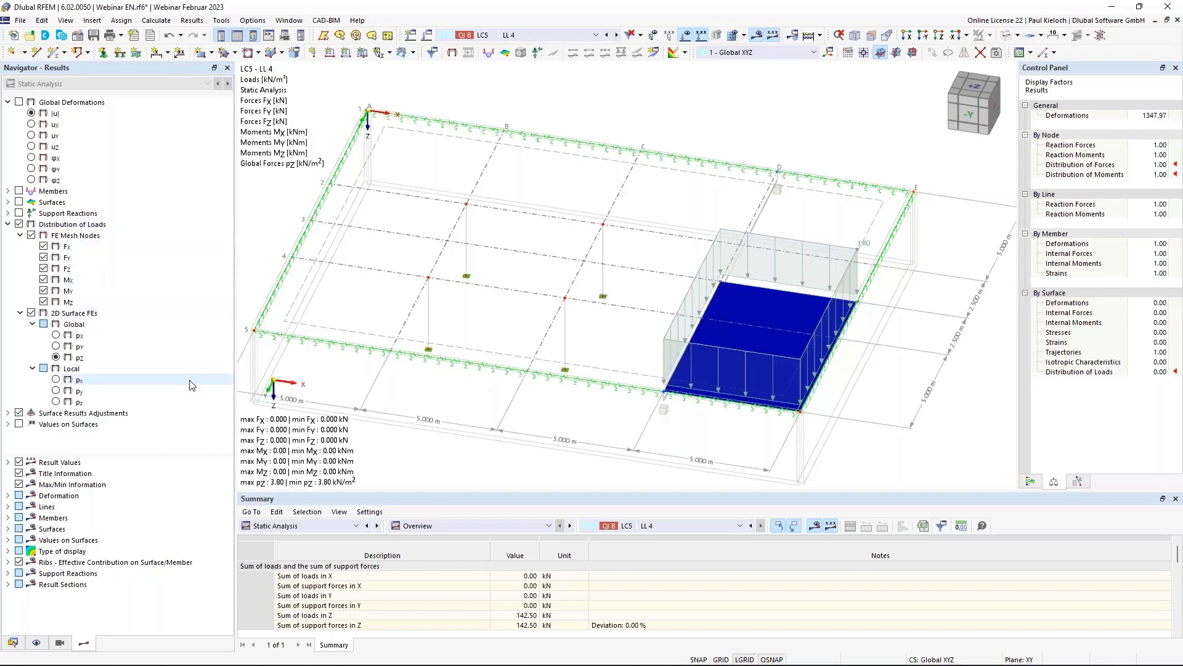
left_click(685, 35)
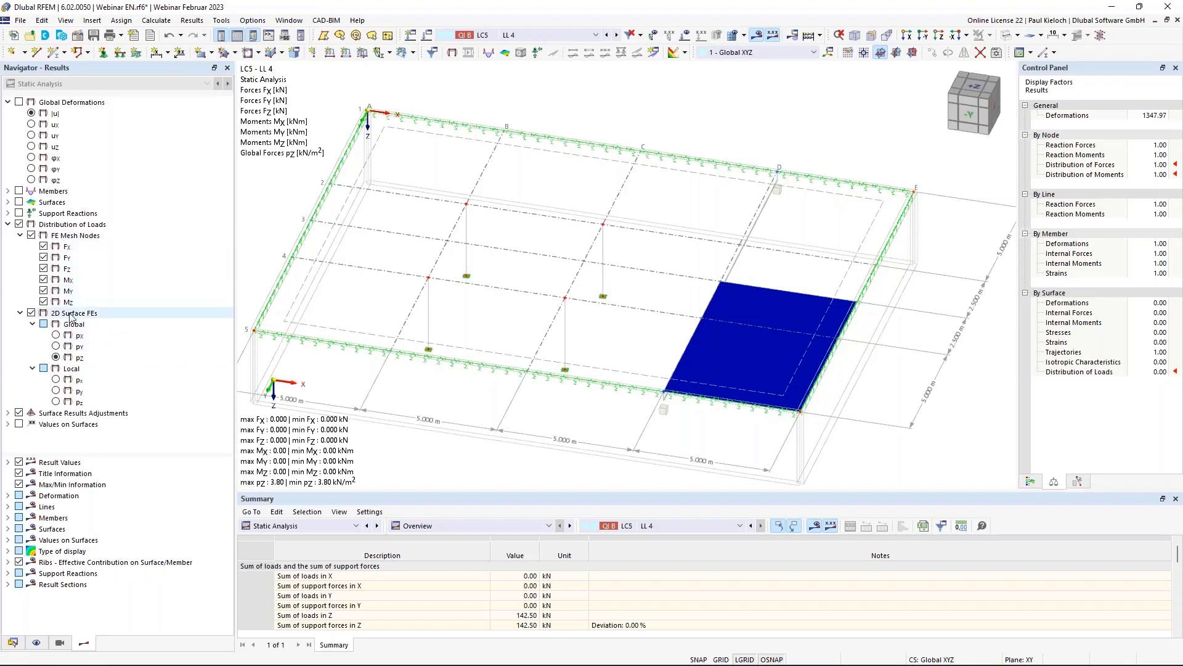
left_click(31, 236)
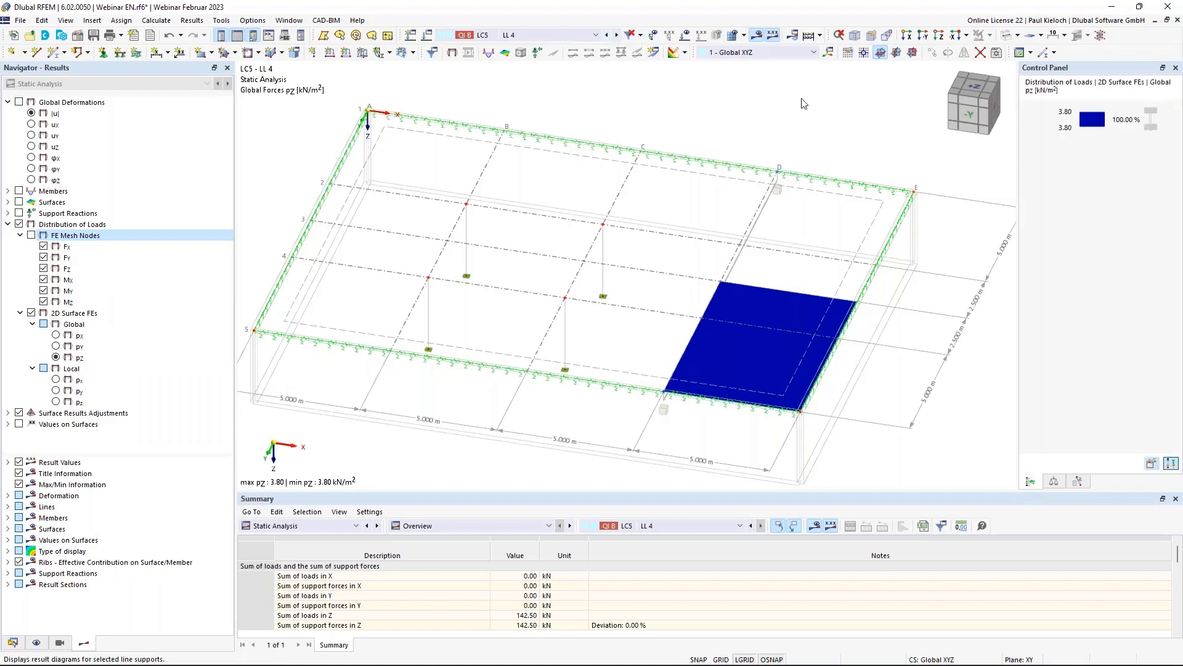
- Compare the global pZ load distribution on the slab across the live load cases LL 1 to LL 4
left_click(608, 36)
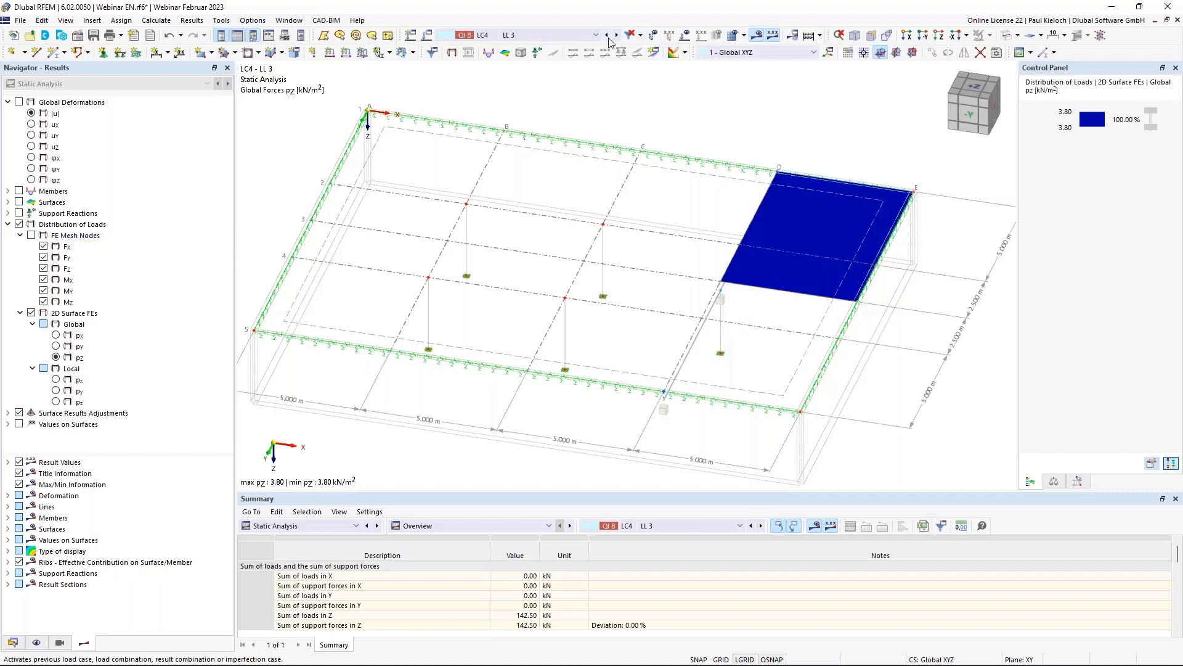
left_click(608, 36)
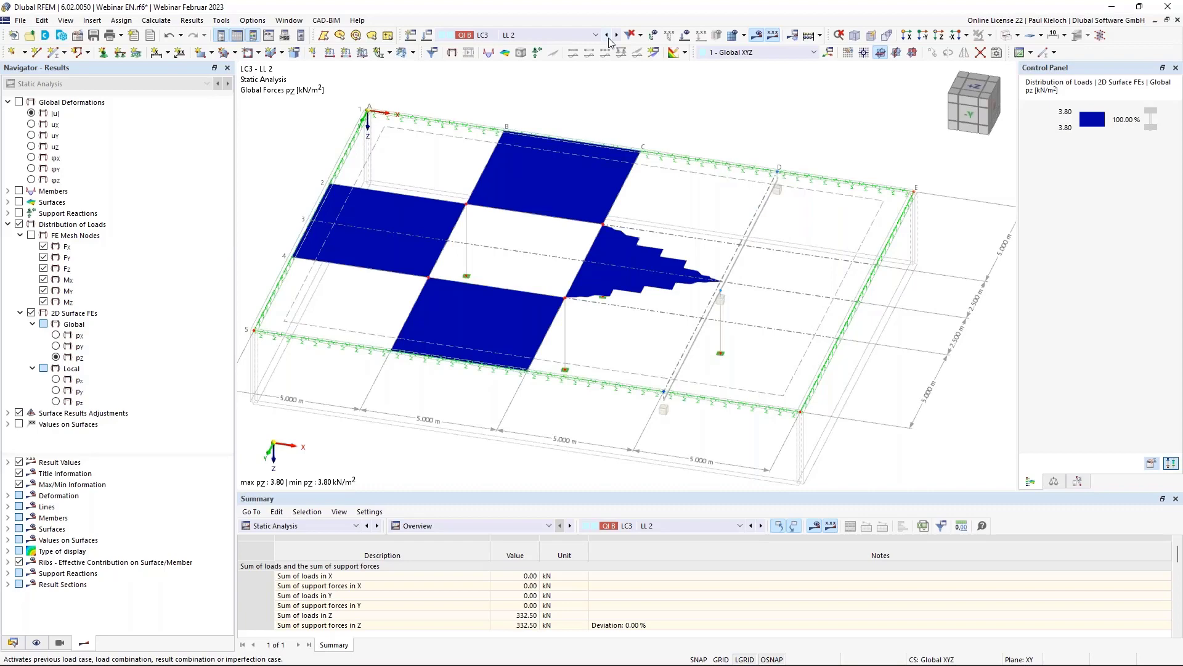
left_click(608, 36)
left_click(617, 36)
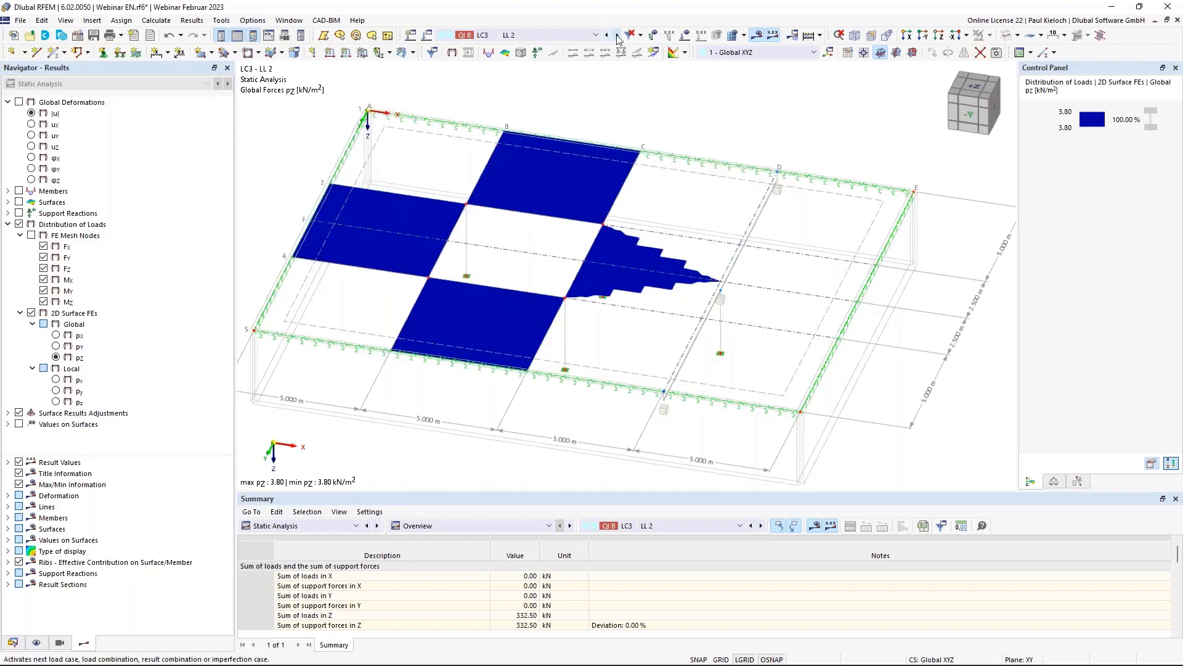
left_click(618, 36)
left_click(618, 36)
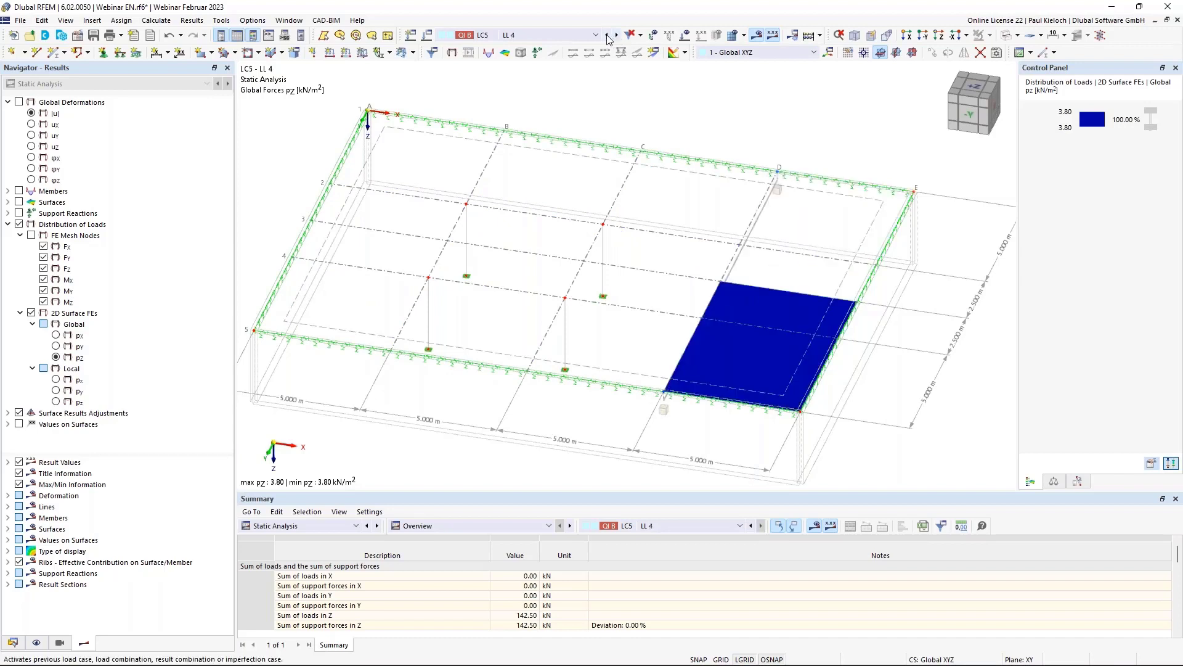
left_click(608, 36)
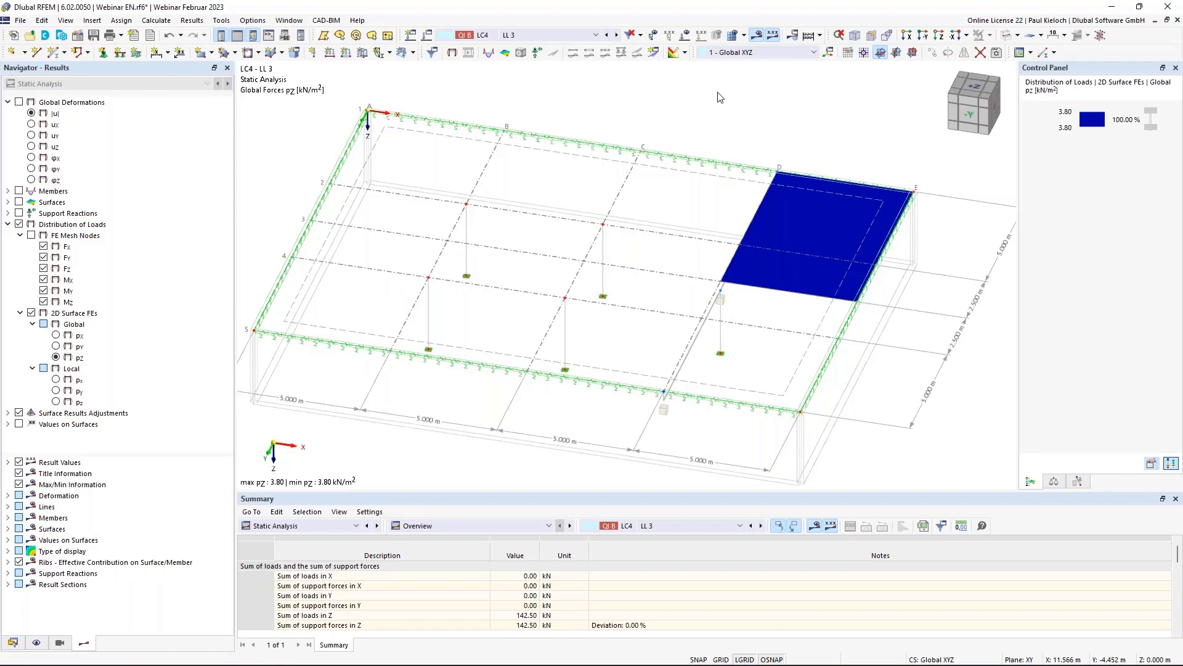
- Save the model, hide the results, and exclude members and nodes with punching from the Concrete Design objects, keeping only surfaces
key("ctrl+s")
left_click(761, 34)
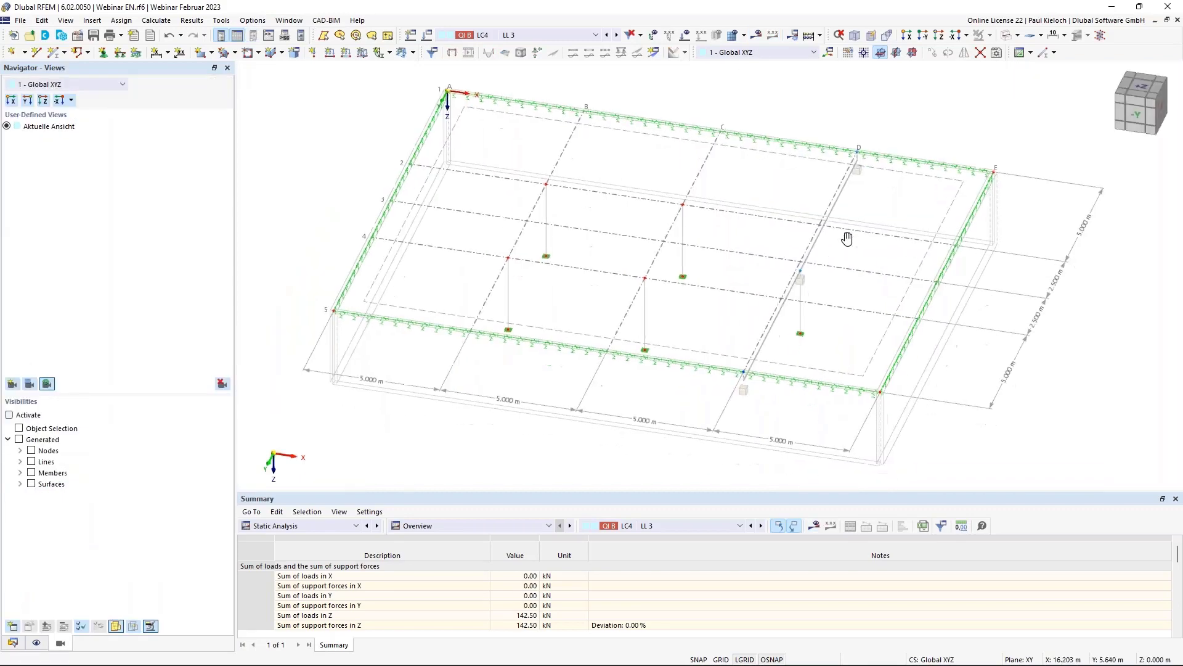
left_click(321, 527)
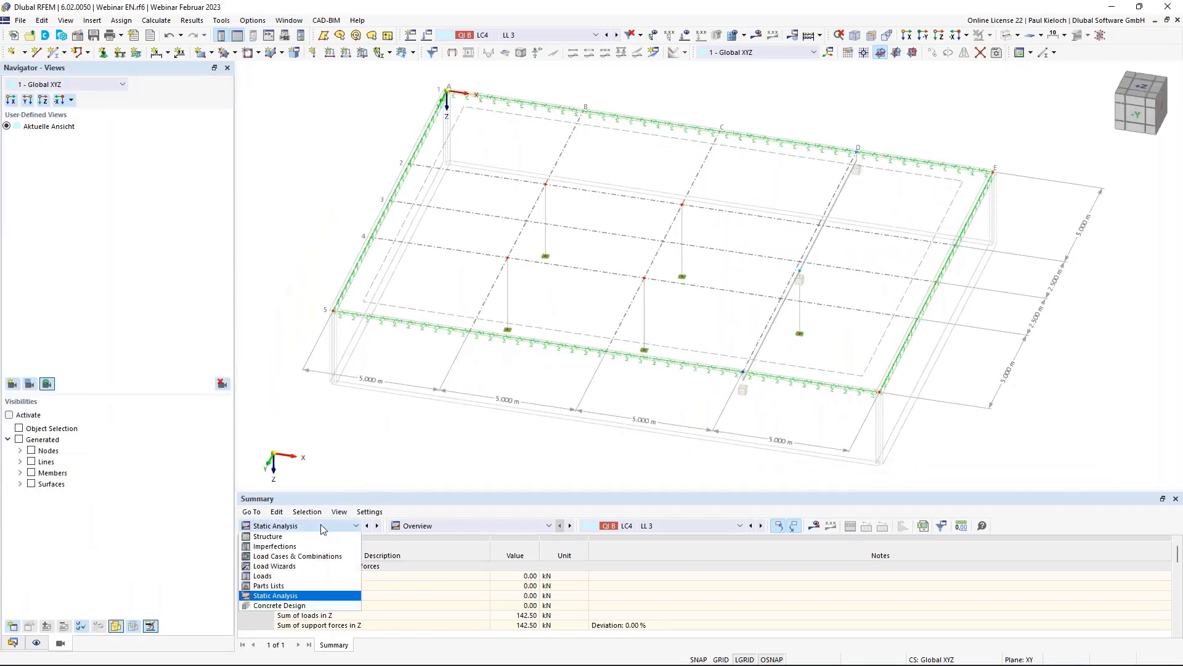
left_click(309, 605)
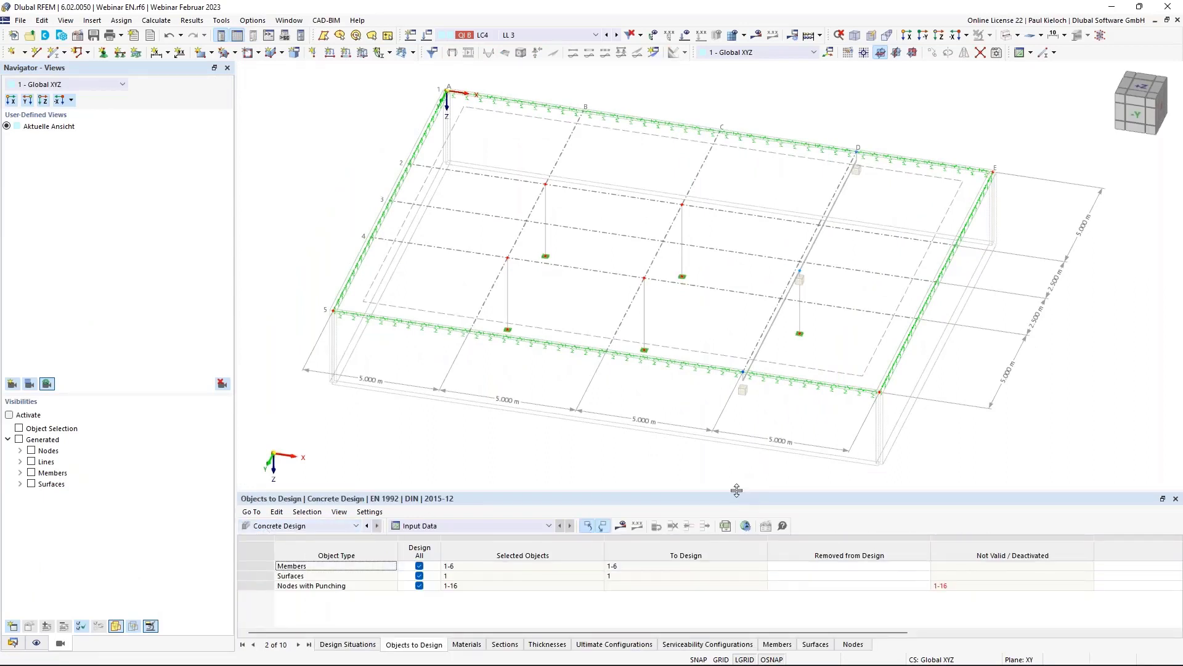
left_click_drag(737, 491, 748, 424)
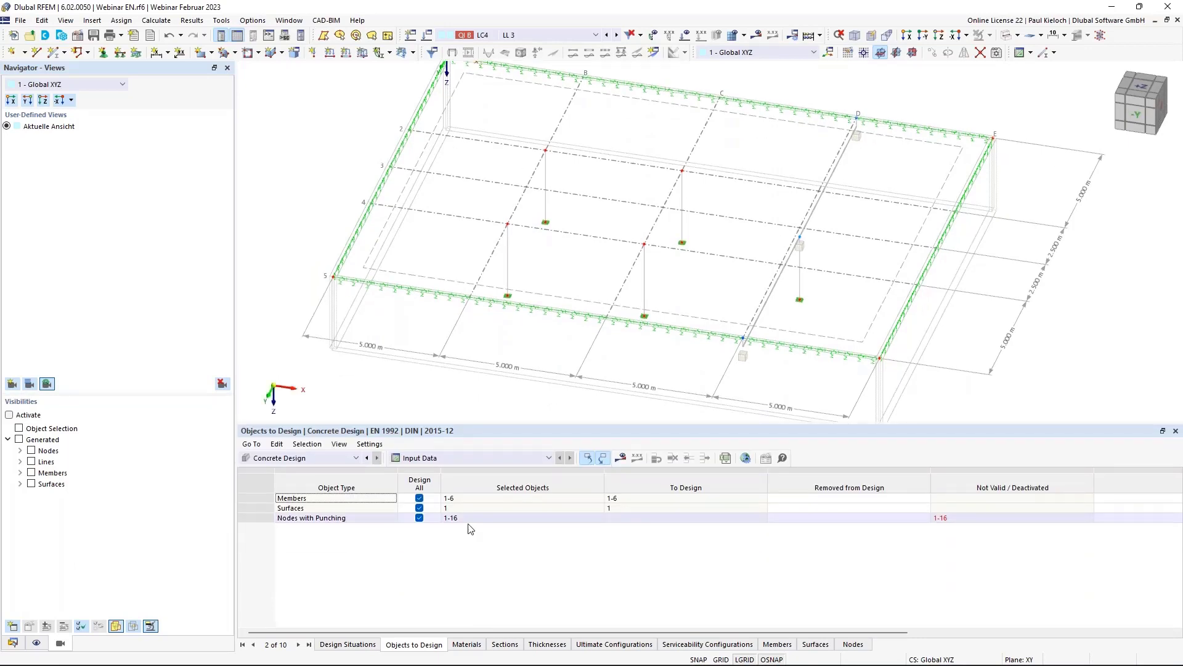
left_click(419, 517)
left_click(419, 498)
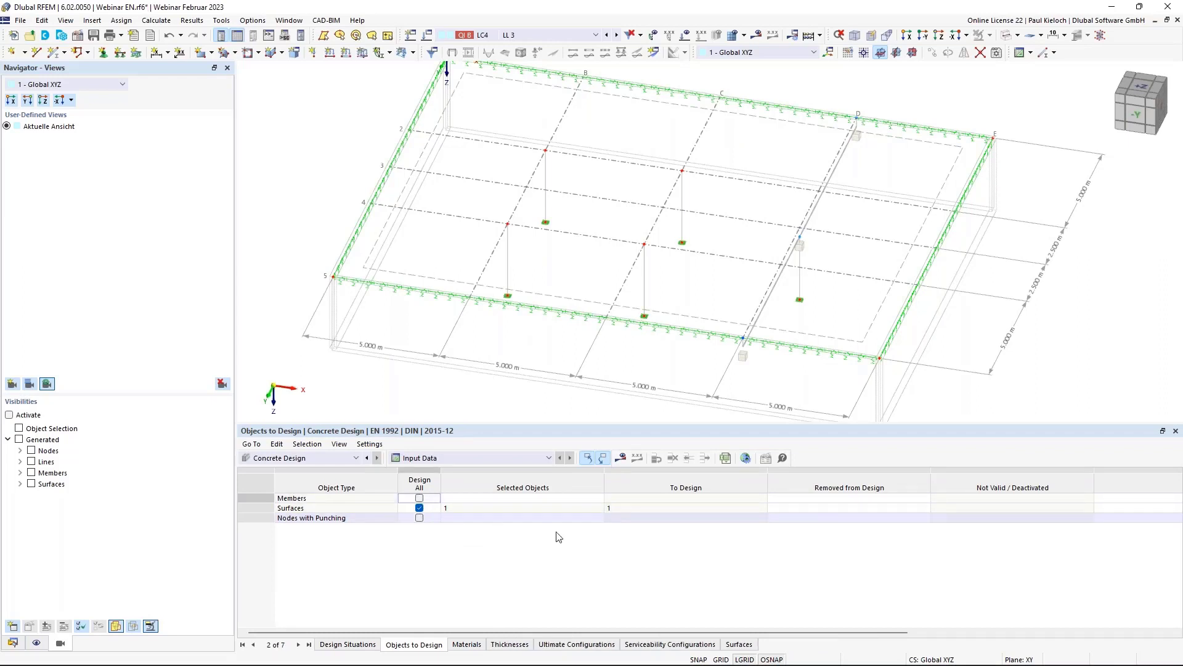
- Run the Concrete Design calculation for the slab surface
middle_click_drag(530, 372, 533, 374, "ctrl")
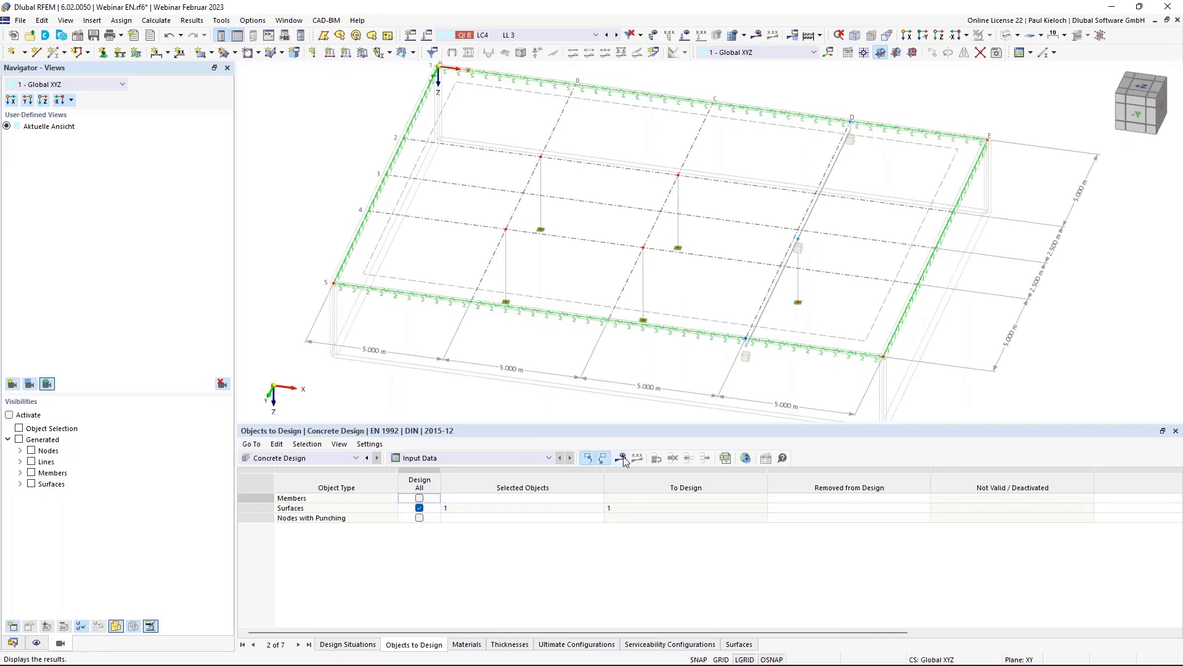
left_click(623, 459)
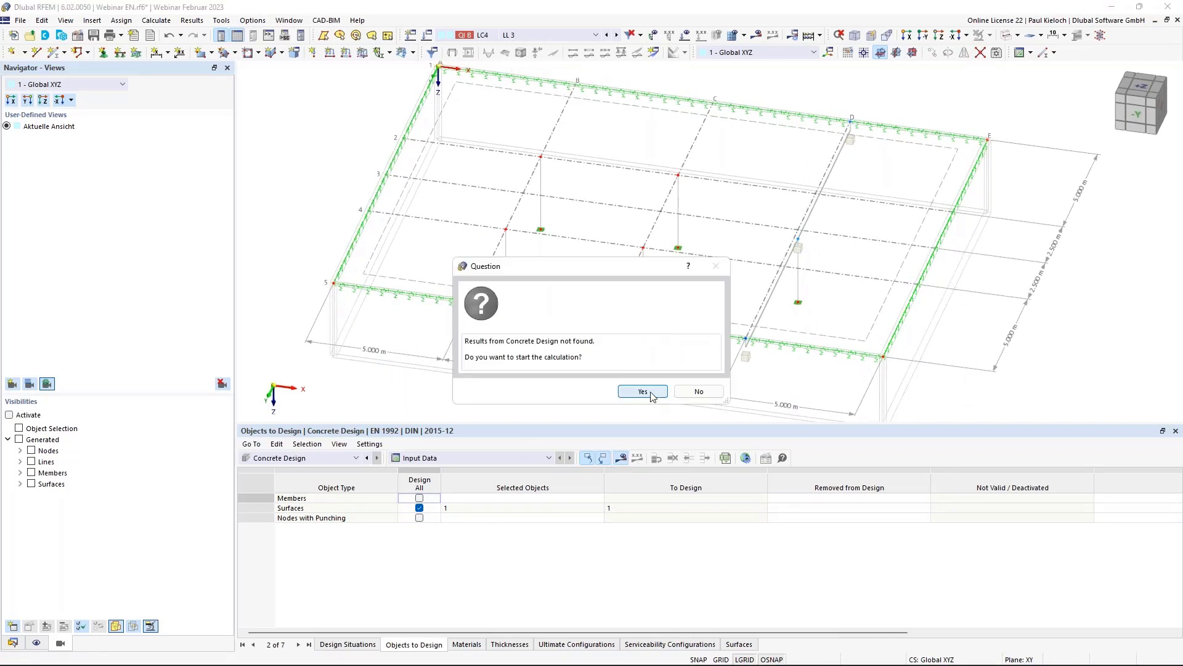
left_click(654, 397)
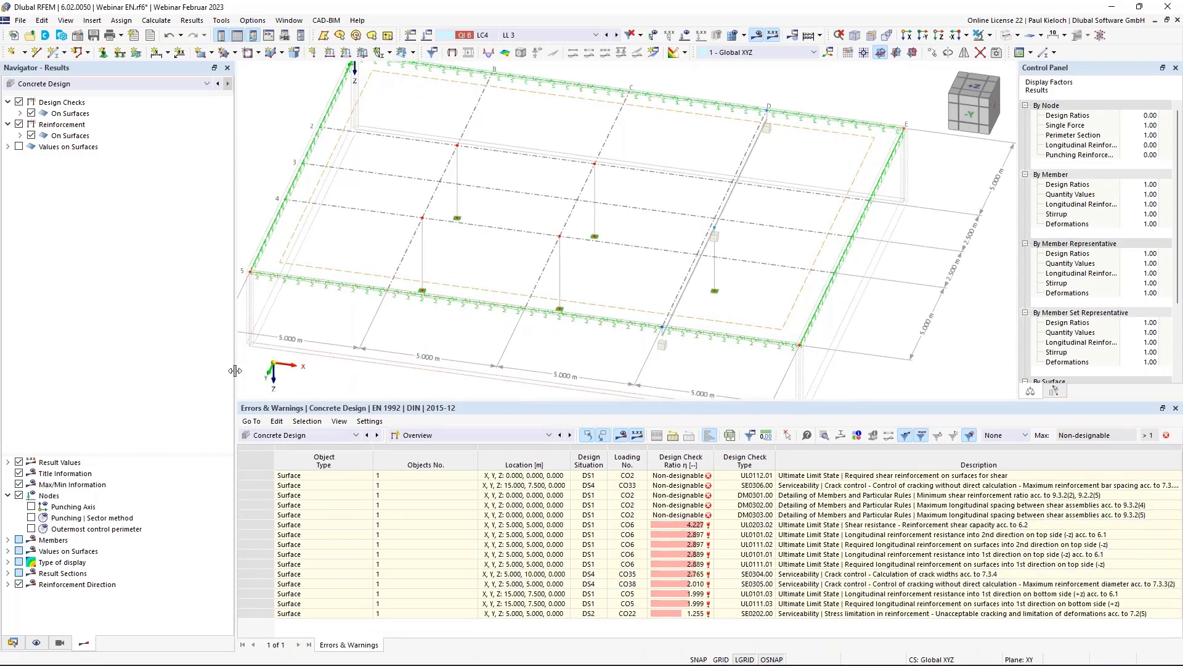
left_click_drag(235, 370, 211, 369)
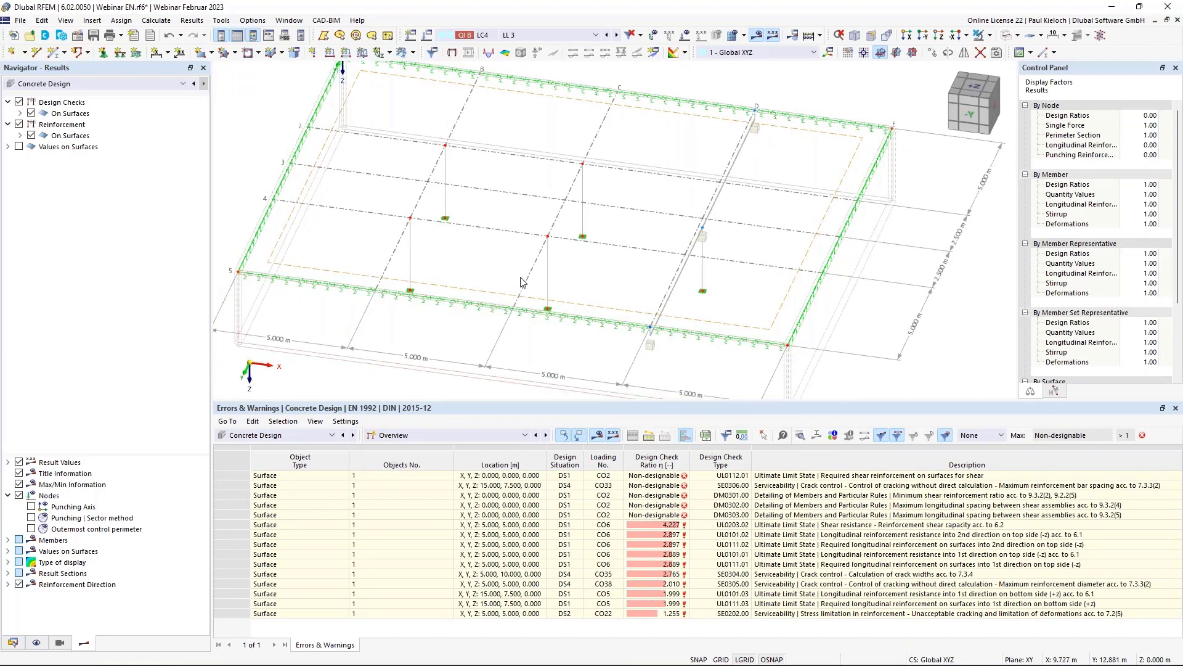
middle_click_drag(522, 246, 553, 226, "ctrl")
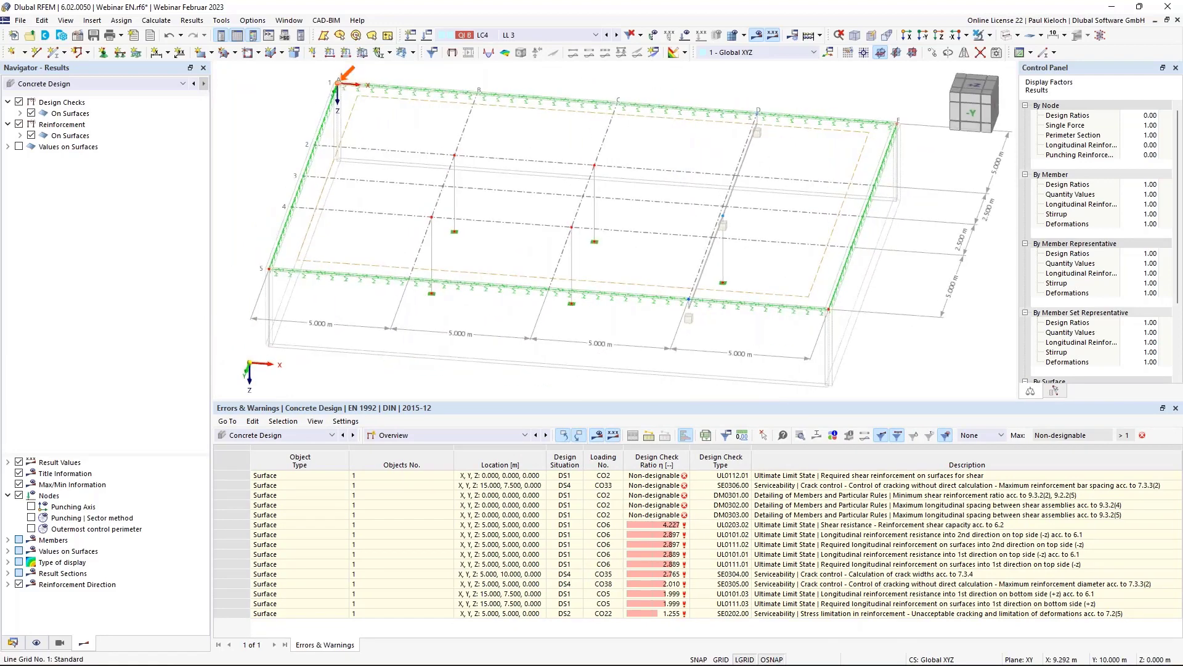
- Hide the reinforcement results and display surface design check UL0101.01 for top reinforcement in direction 1 with its colour scale
left_click(18, 125)
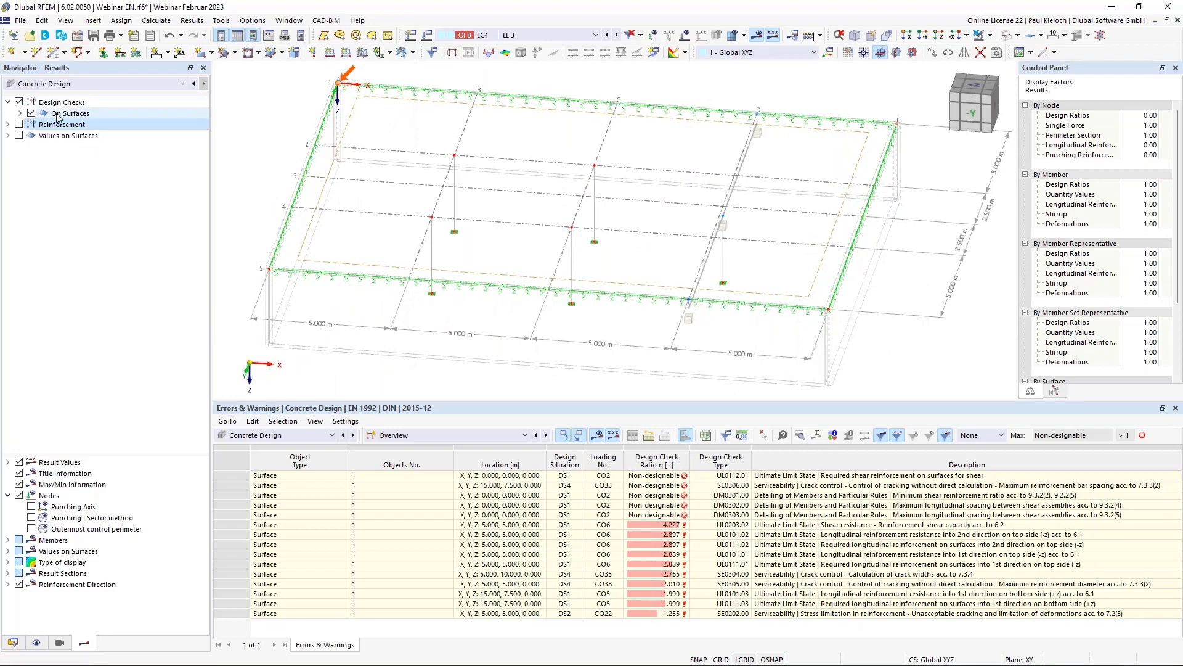
left_click(20, 114)
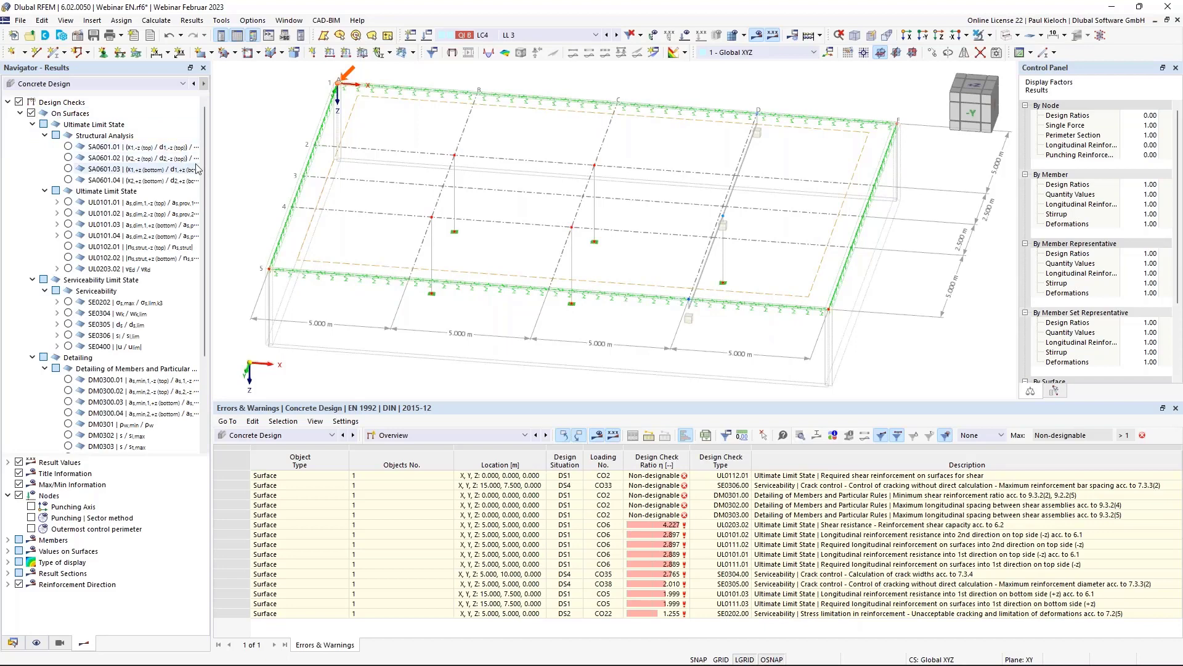
left_click(68, 204)
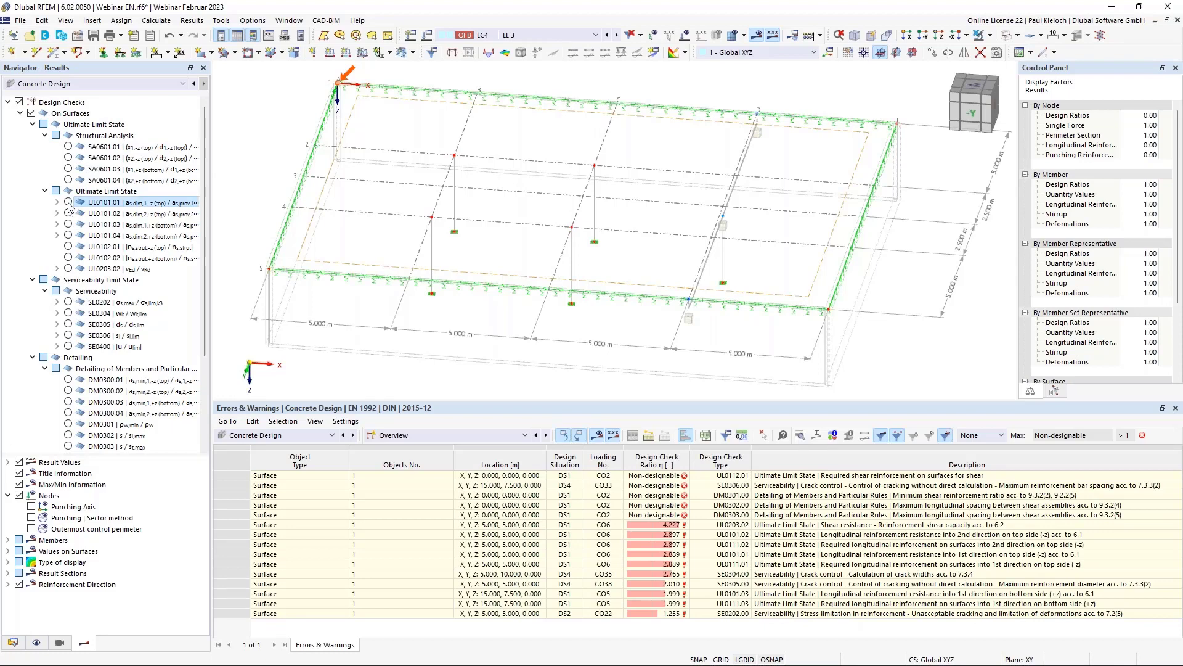
left_click(1031, 391)
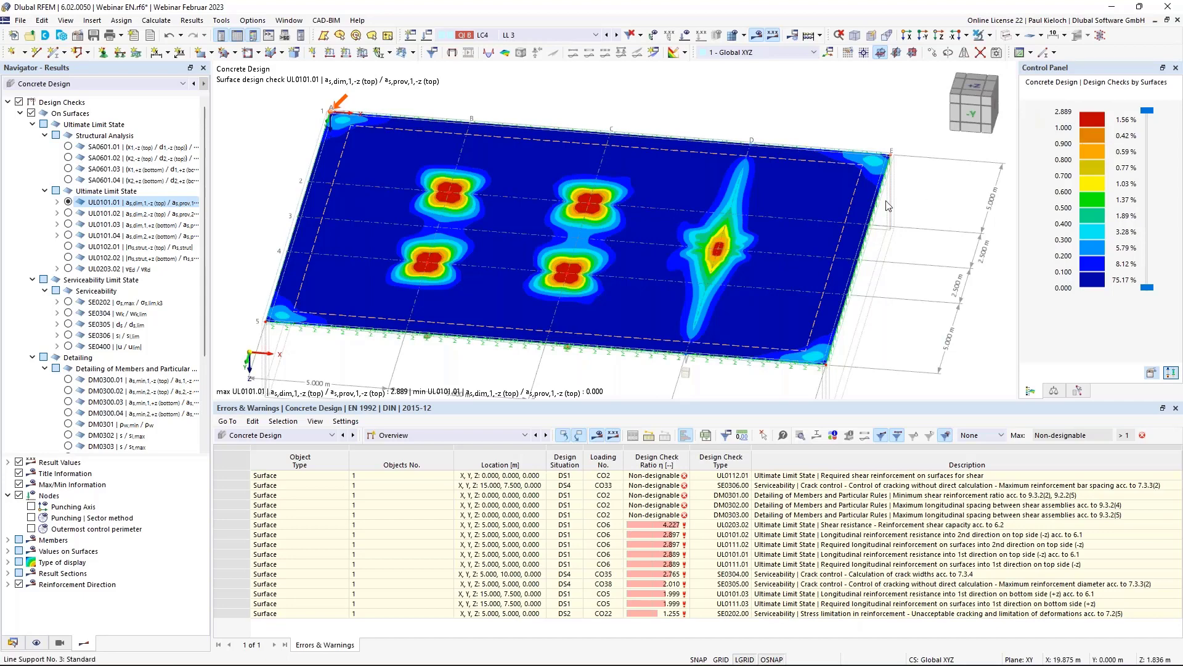
middle_click_drag(876, 125, 859, 121, "ctrl")
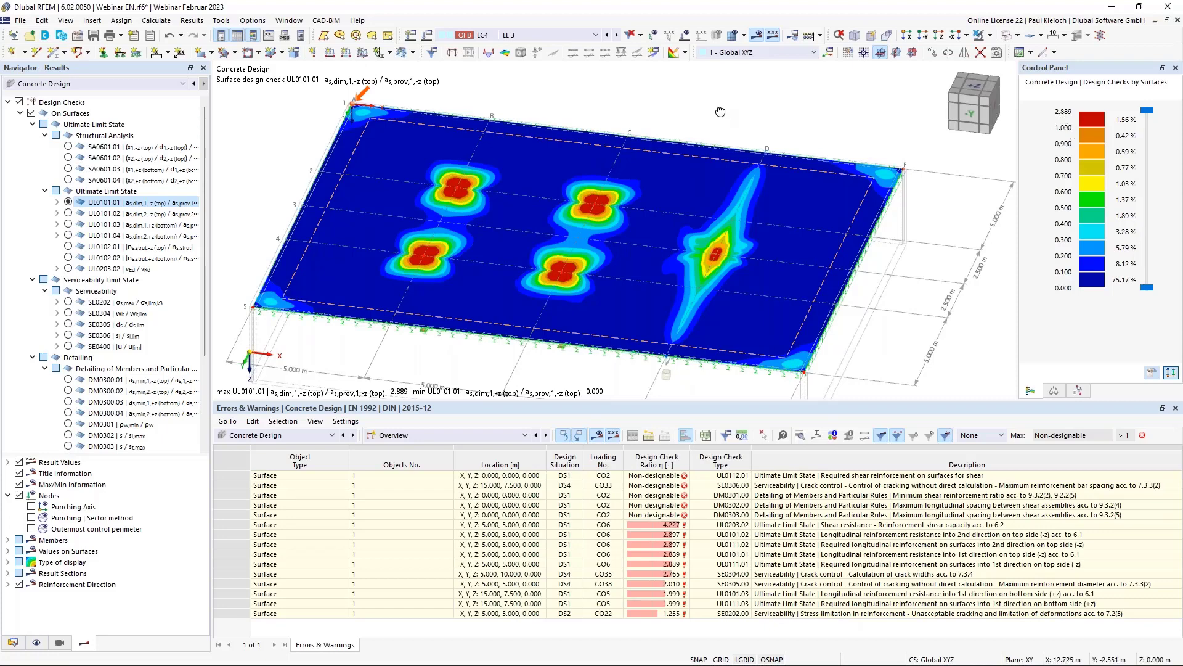
middle_click_drag(721, 115, 735, 111)
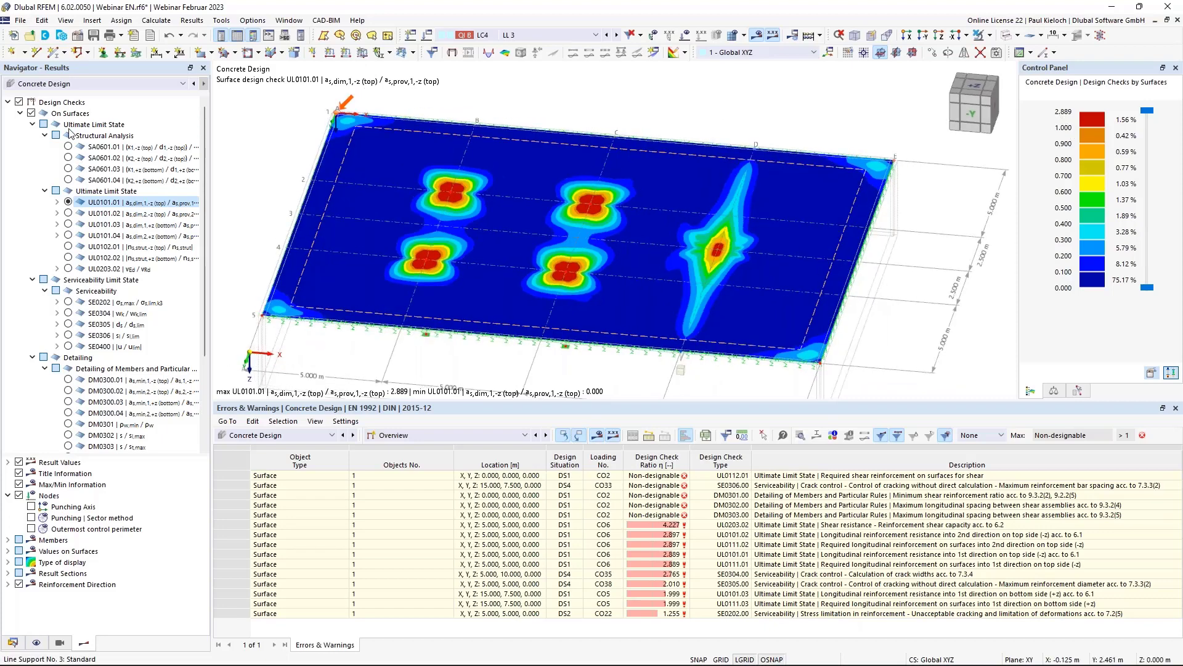
- Examine surface design checks UL0101.02, UL0101.03 and UL0101.04 for the remaining top and bottom reinforcement directions
left_click(69, 214)
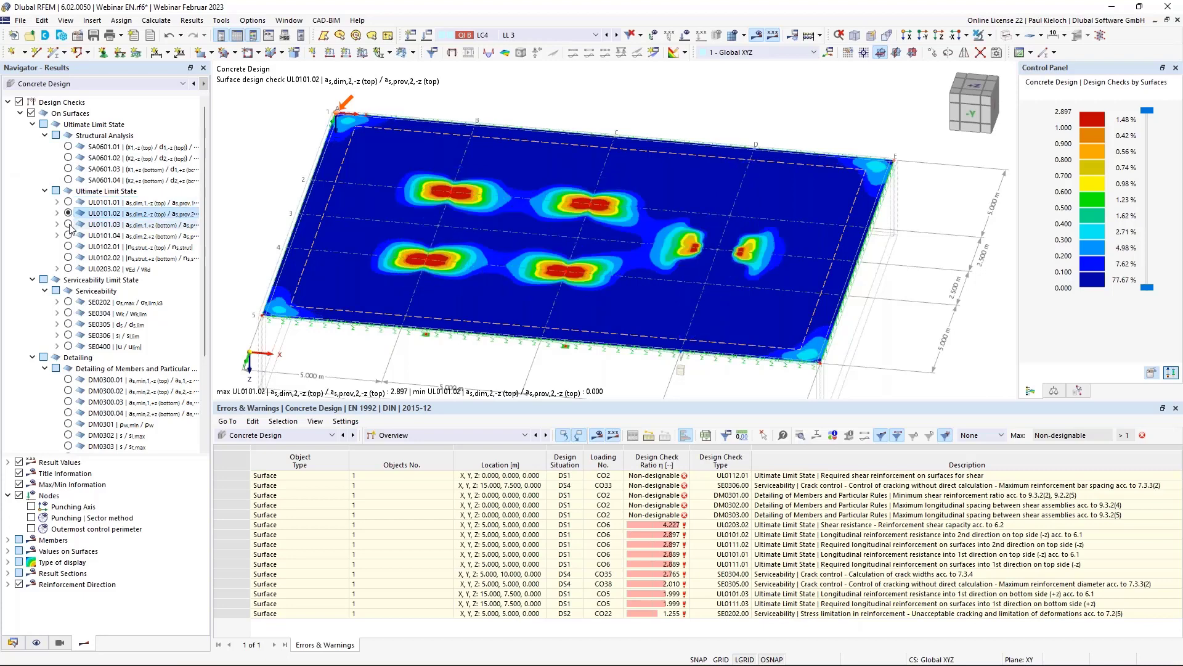
left_click(68, 225)
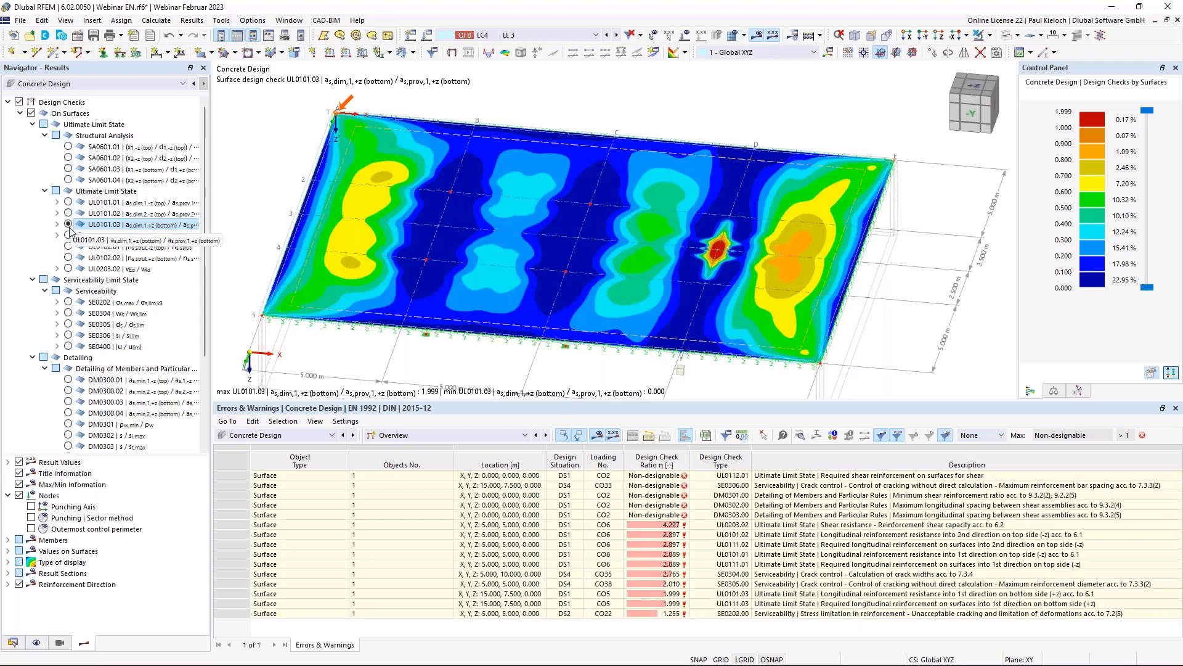
left_click(68, 235)
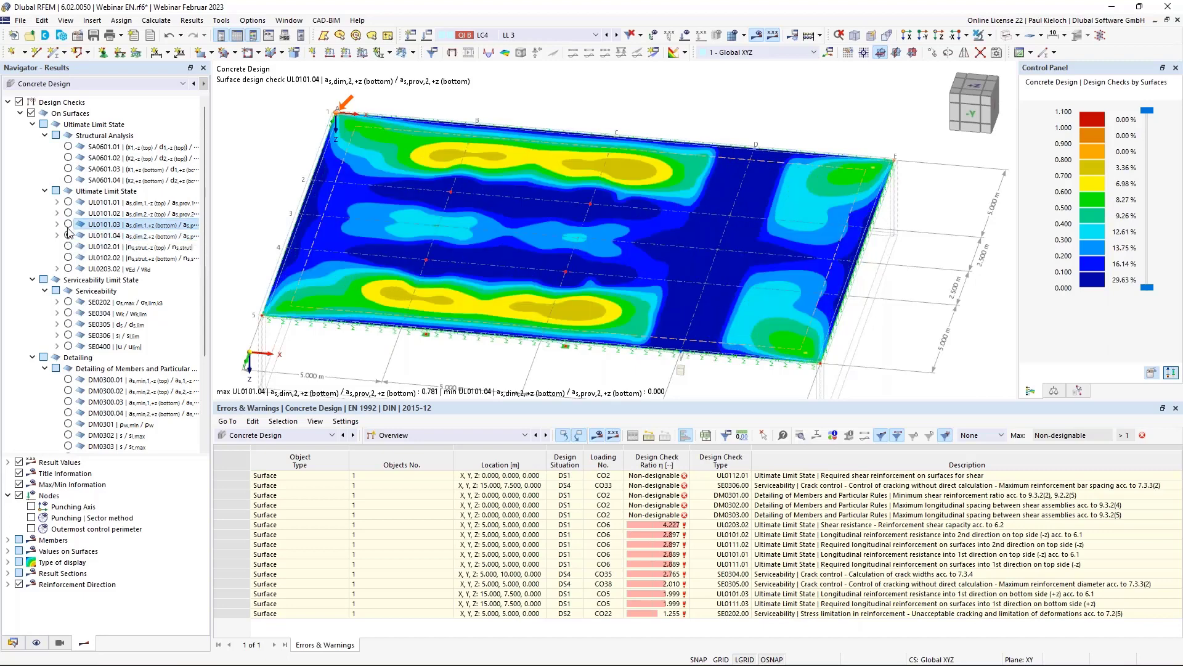
- Compare surface design check UL0101.03 for bottom reinforcement with UL0101.01 for top reinforcement, both in direction 1
left_click(68, 225)
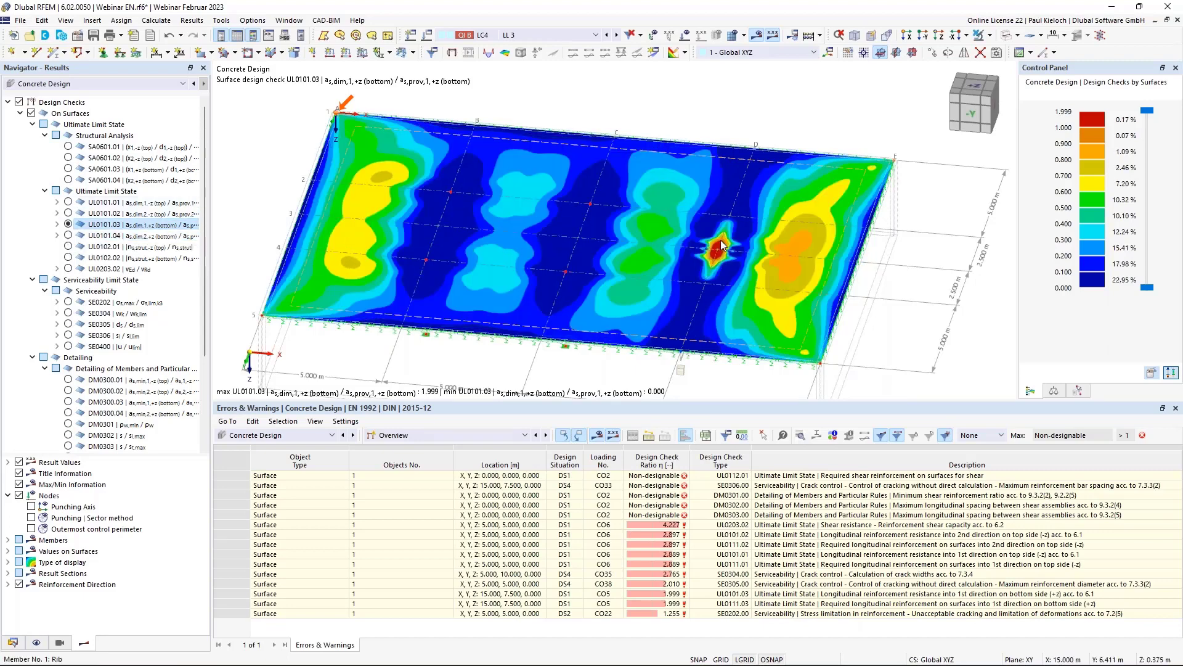
left_click(69, 202)
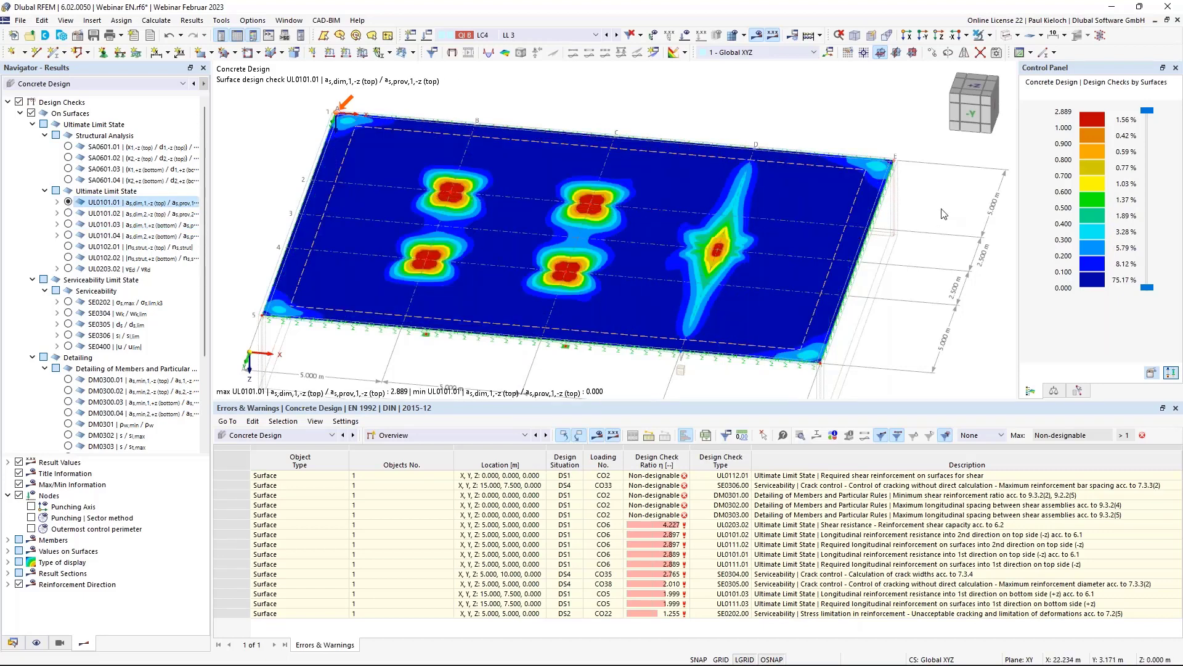
middle_click_drag(941, 211, 935, 187, "ctrl")
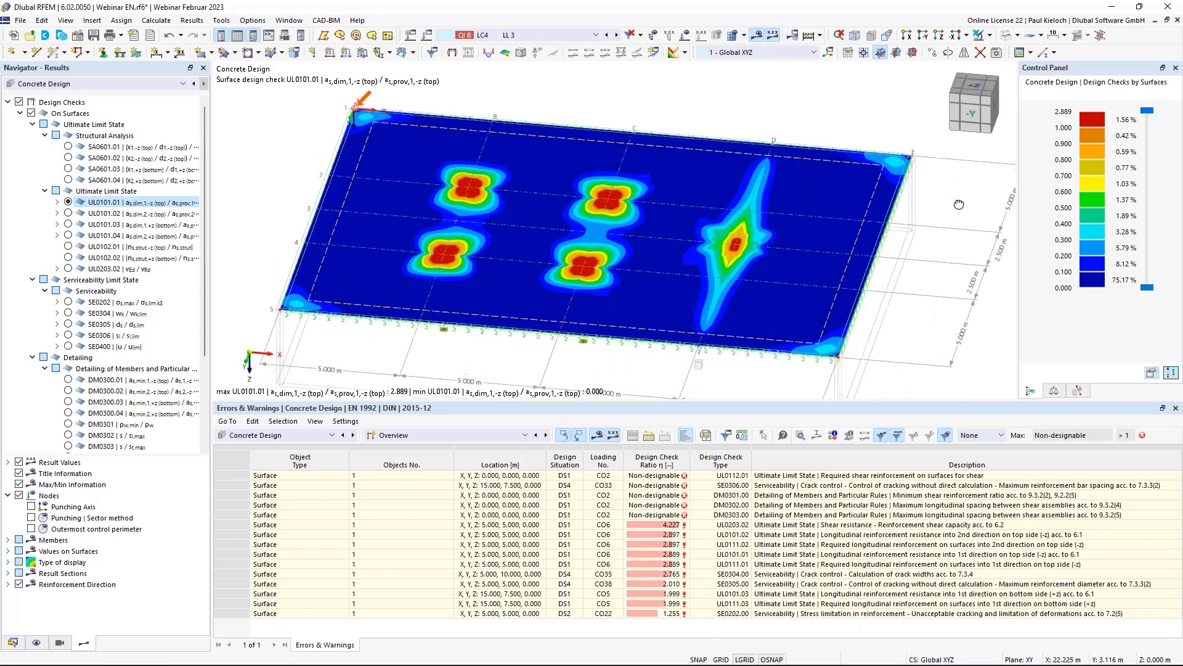
- Hide the design check results and turn on the surface reinforcement results with their full list of result types
left_click(19, 102)
left_click(8, 102)
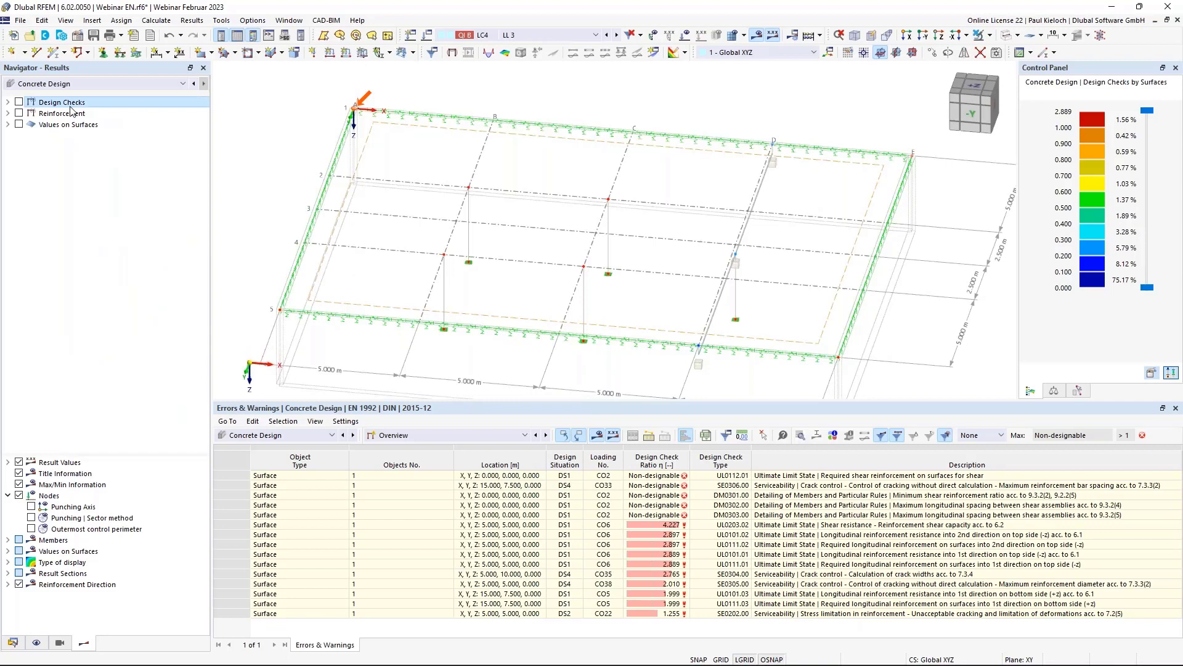
left_click(19, 114)
left_click(8, 113)
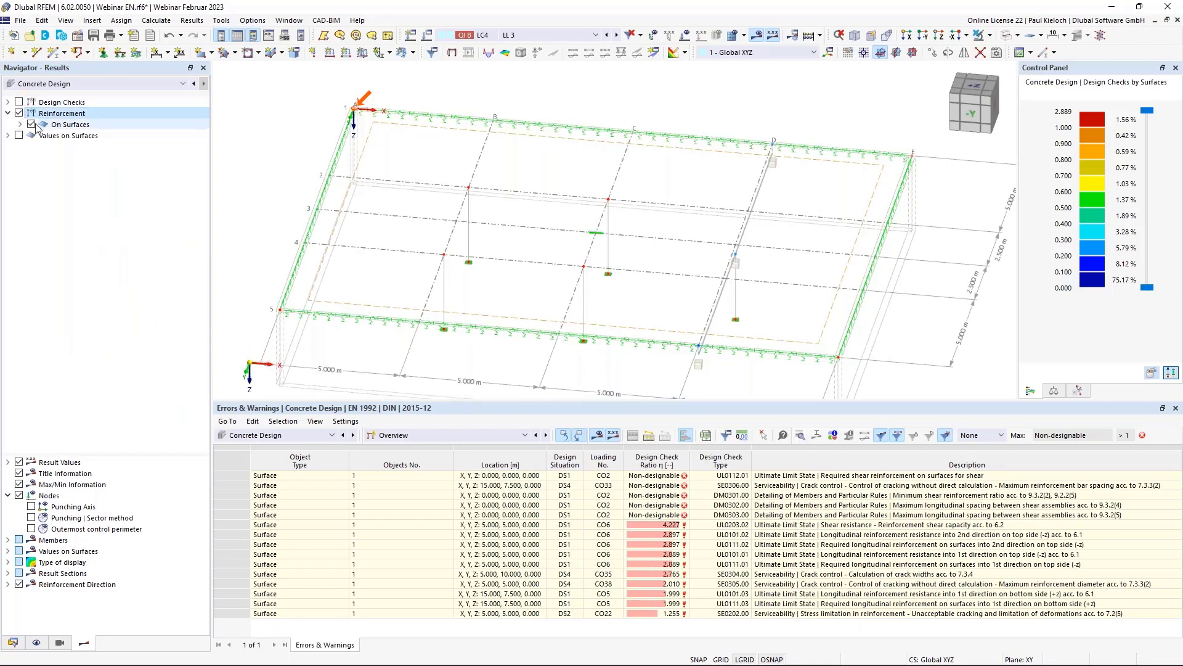
left_click(21, 124)
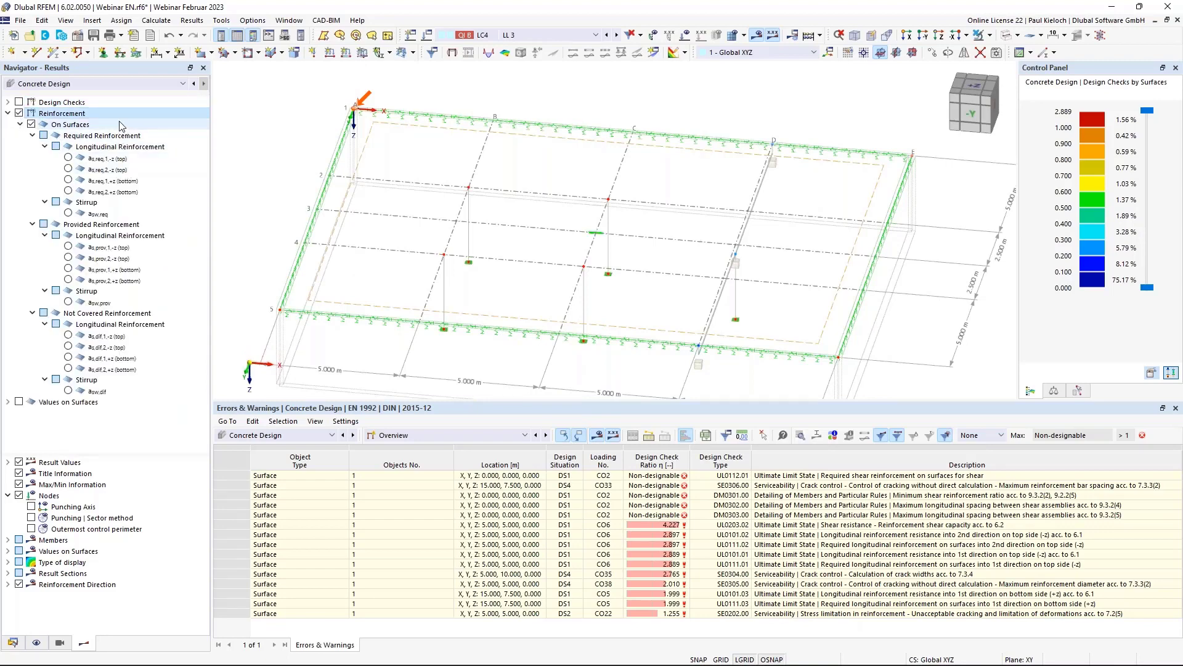
- Examine the required longitudinal reinforcement on the slab's top side in directions 1 and 2
left_click(68, 158)
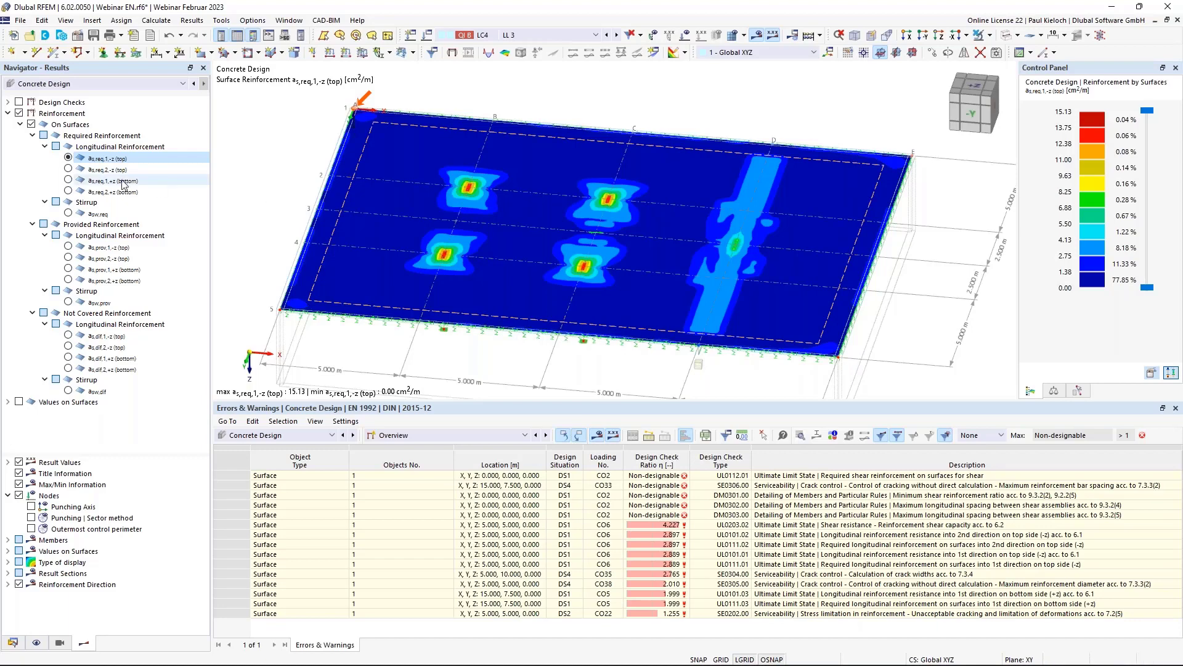
left_click(68, 169)
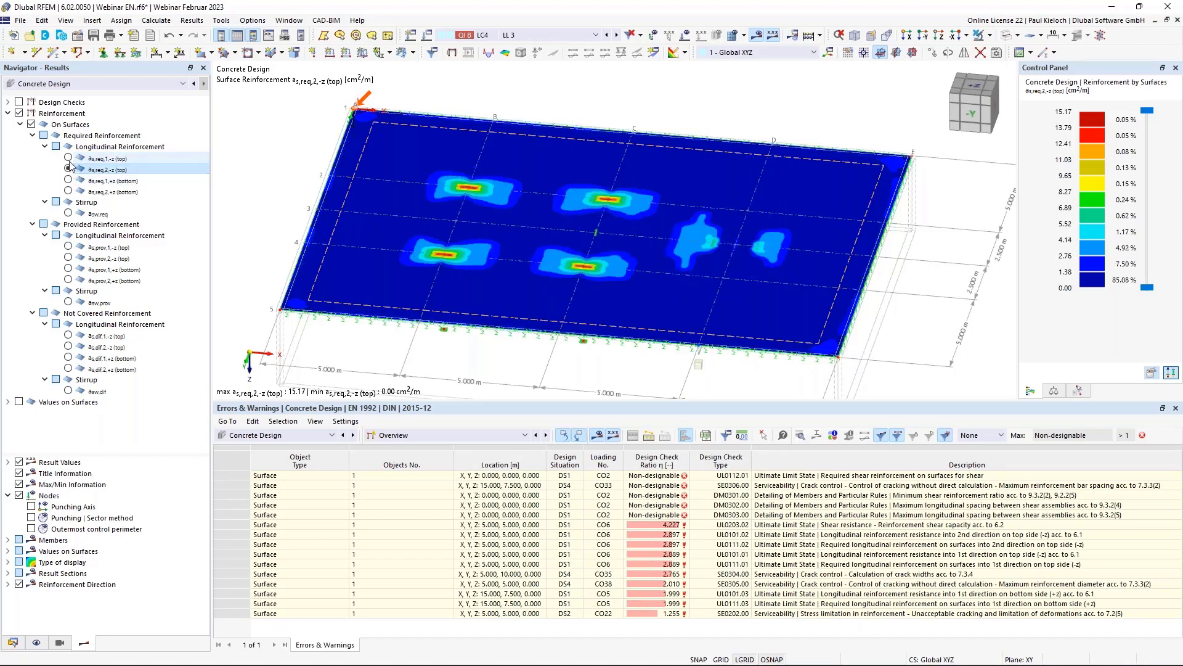
left_click(69, 158)
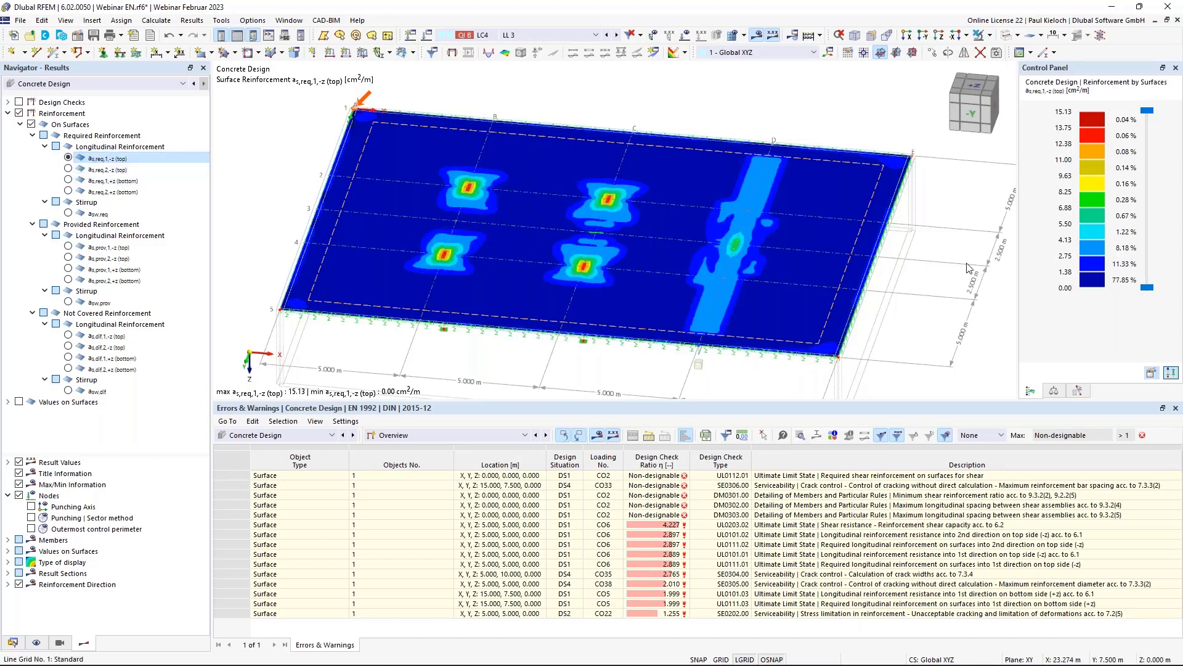
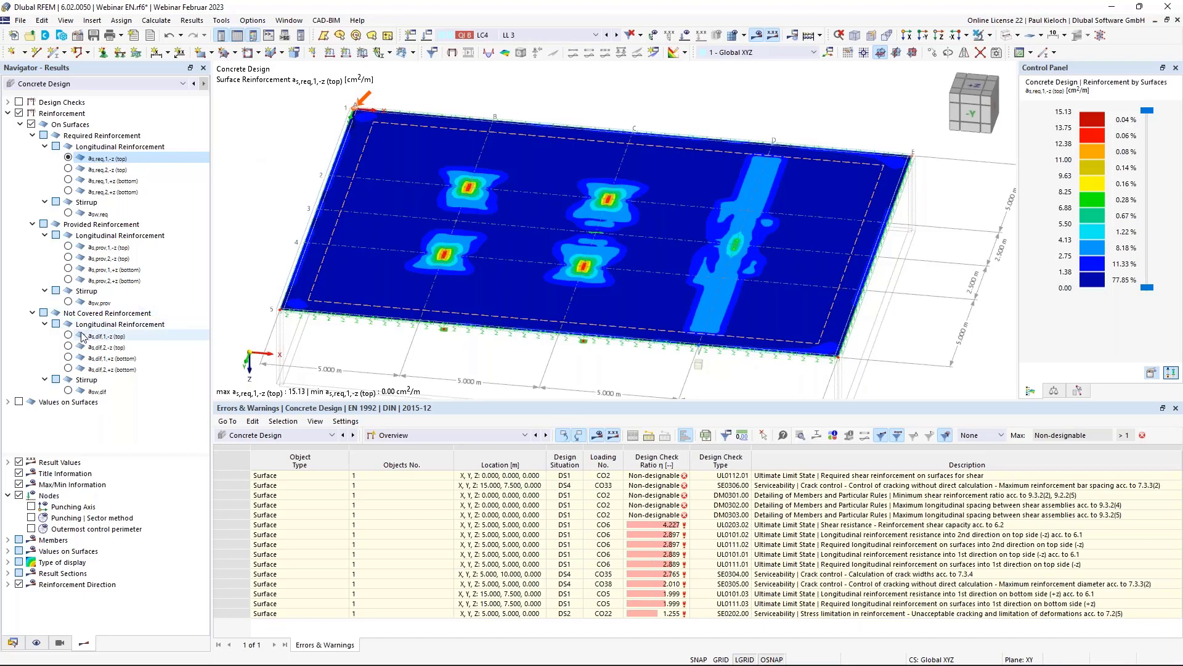
- Examine the not covered longitudinal reinforcement on the top side in directions 1 and 2, ending on direction 1
left_click(76, 313)
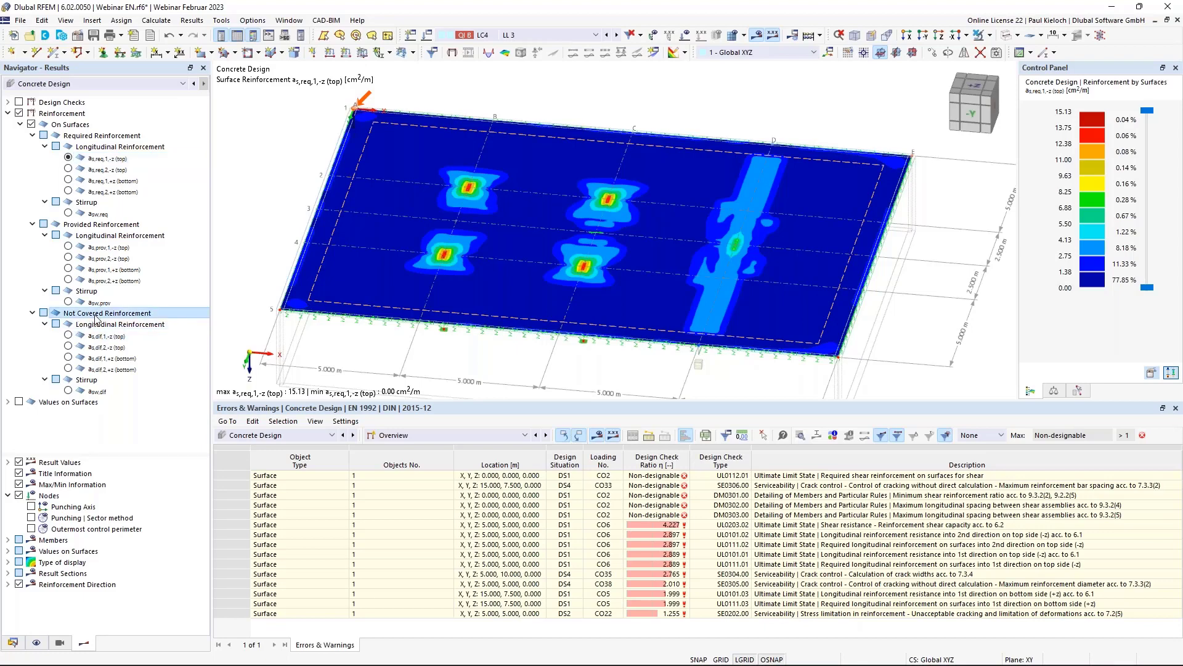
left_click(68, 336)
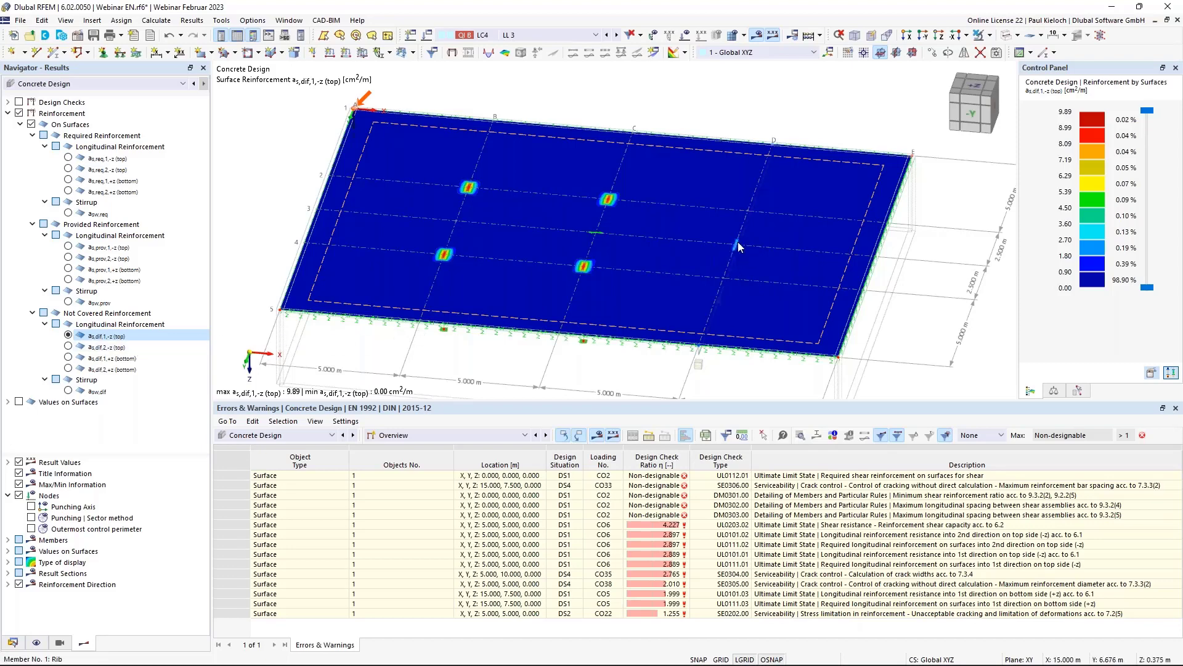
left_click(68, 347)
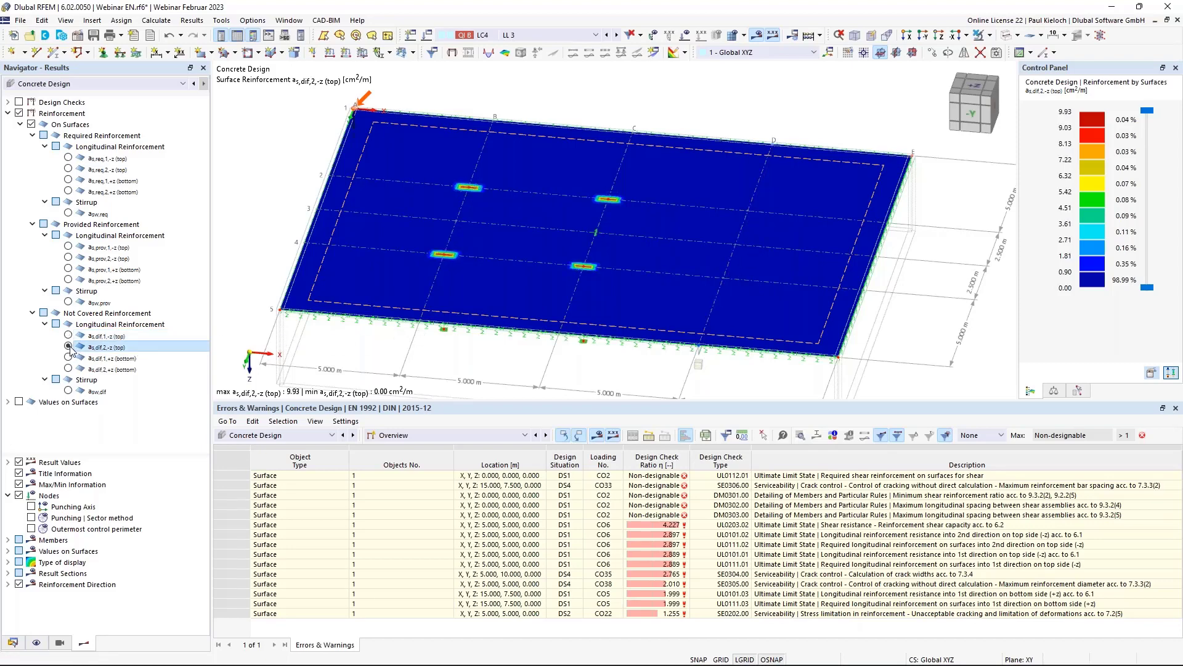
left_click(68, 336)
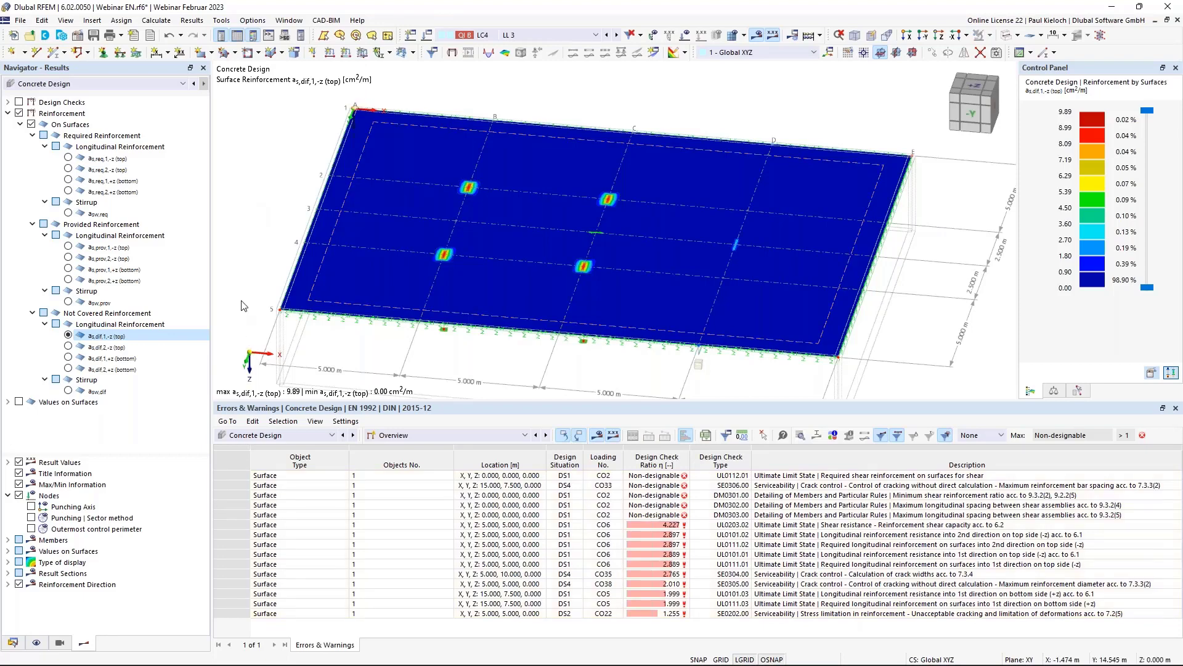
- List the existing surface reinforcements among the types for concrete design in the model data
left_click(13, 642)
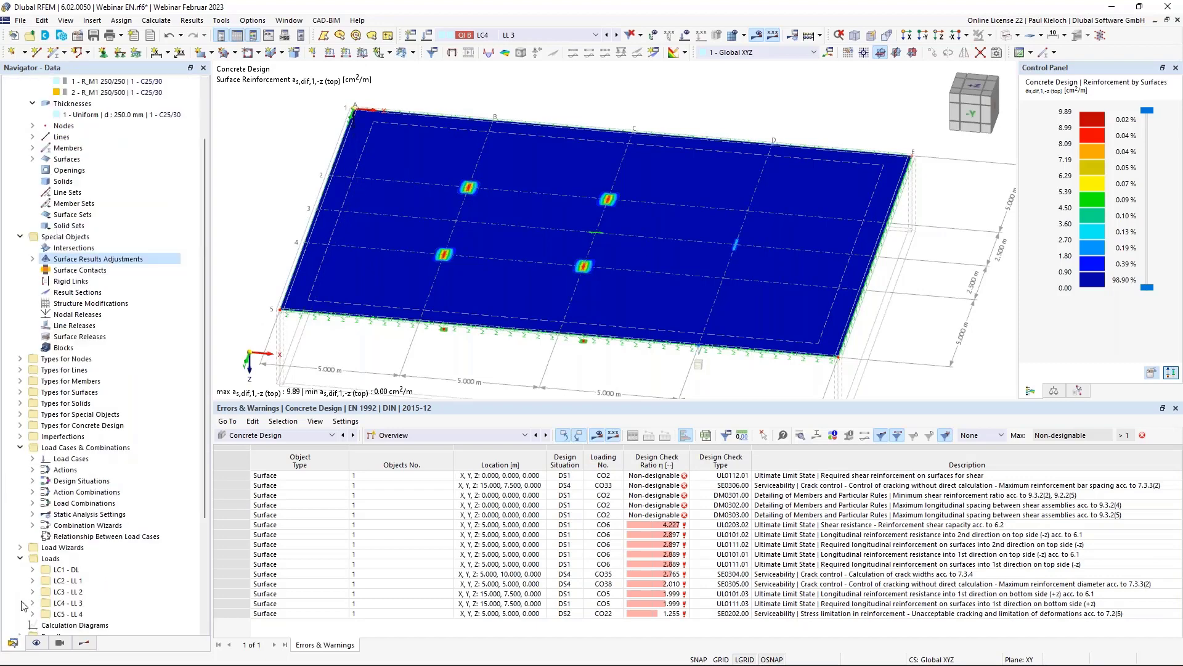
left_click(21, 425)
scroll(34, 382, "down", 3)
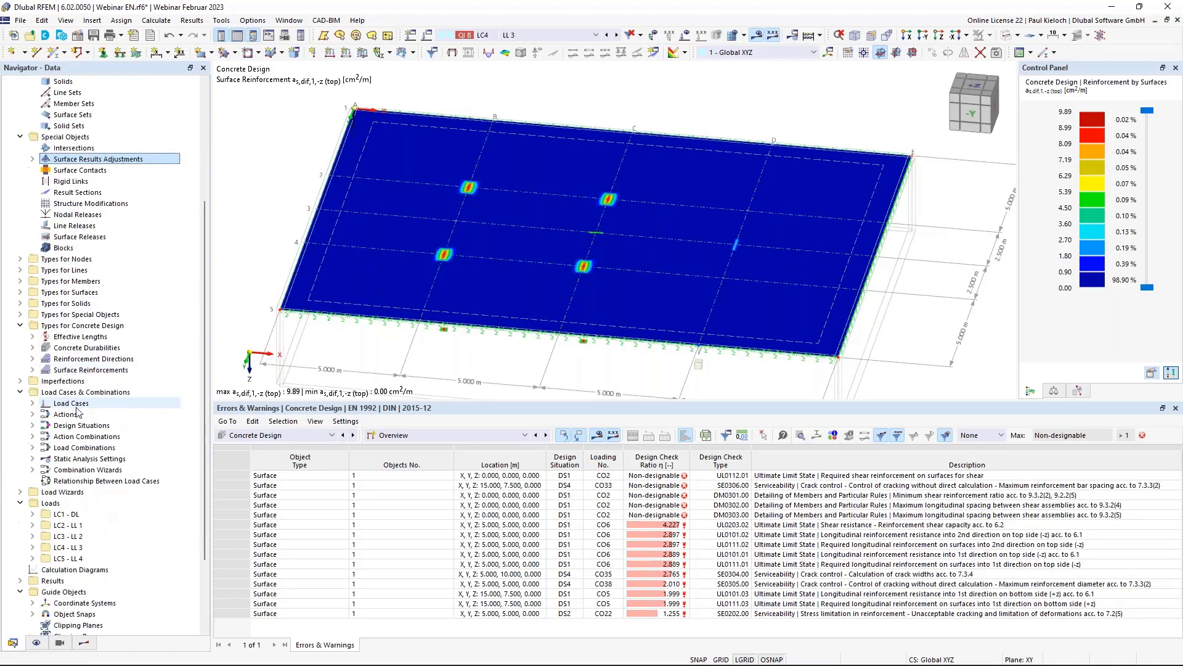
left_click(32, 370)
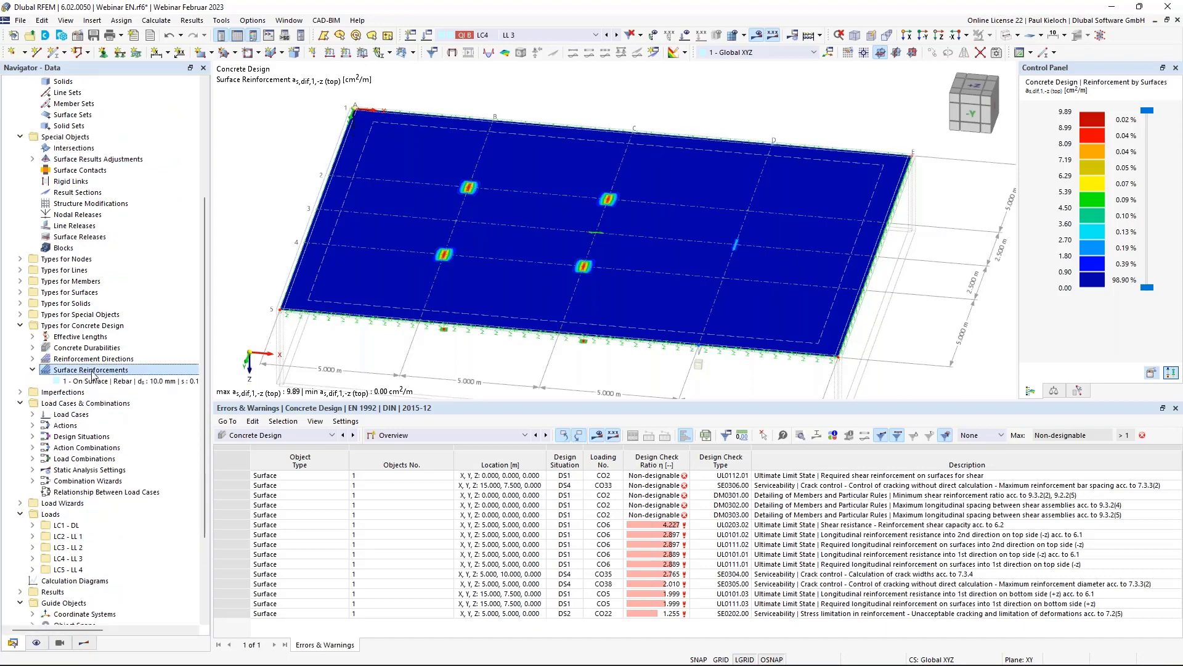
- Start a new surface reinforcement assigned to surface 1 with the location type Free Rectangular
right_click(95, 372)
left_click(150, 395)
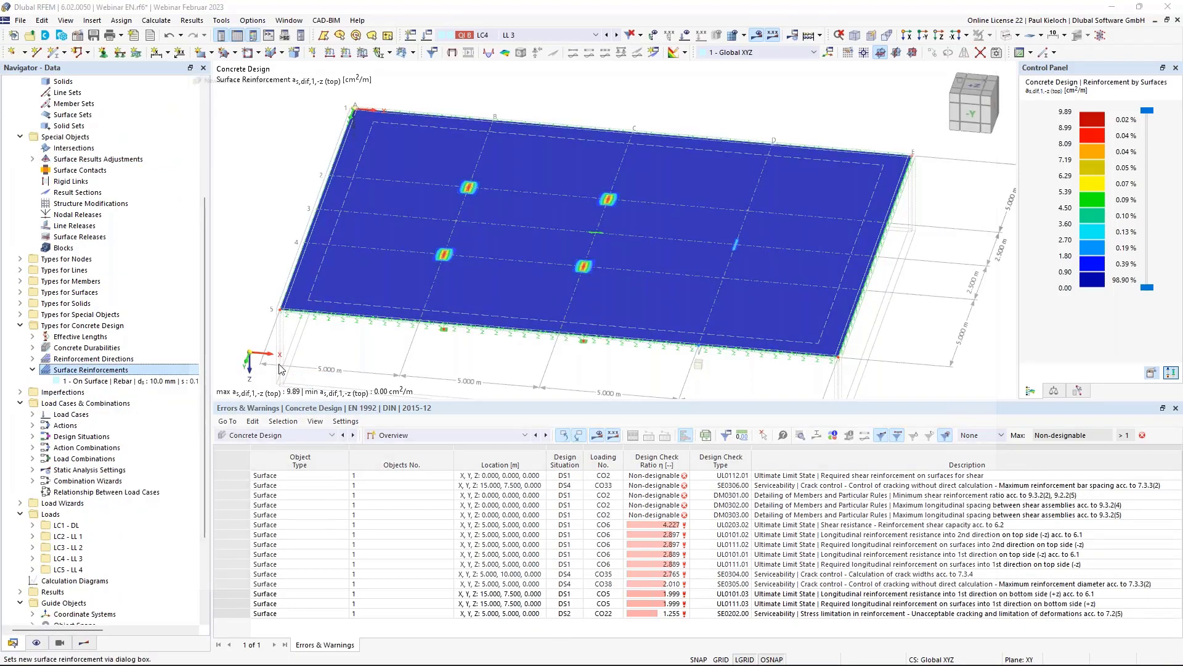
left_click_drag(1050, 186, 997, 182)
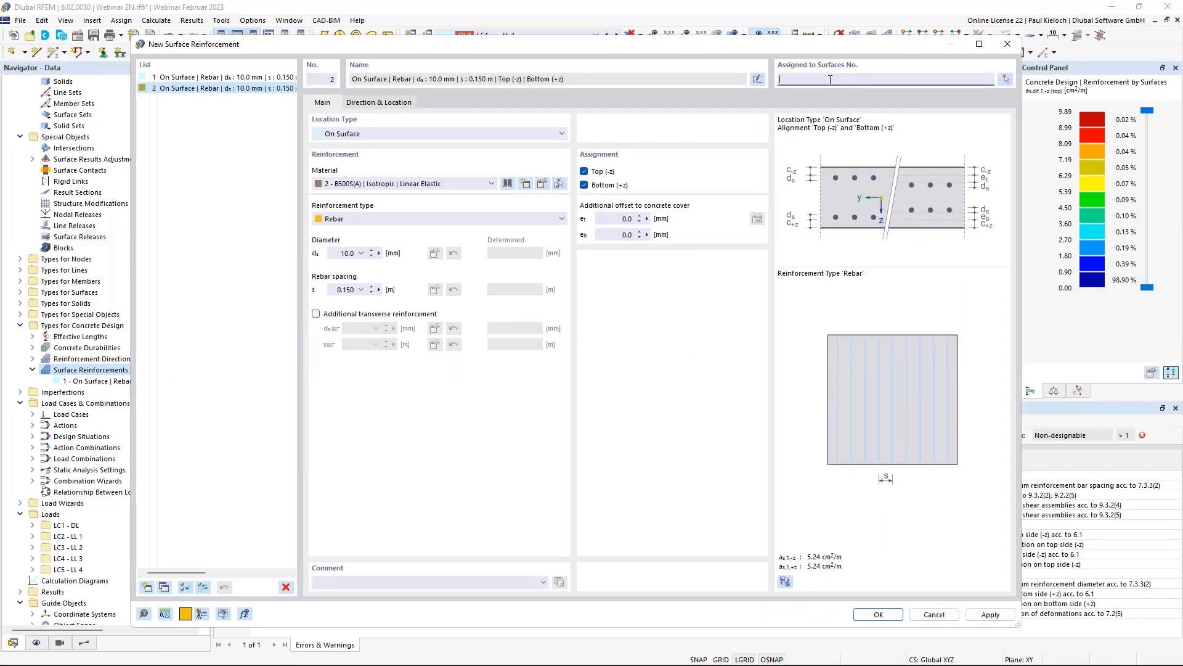
type("1")
left_click(366, 135)
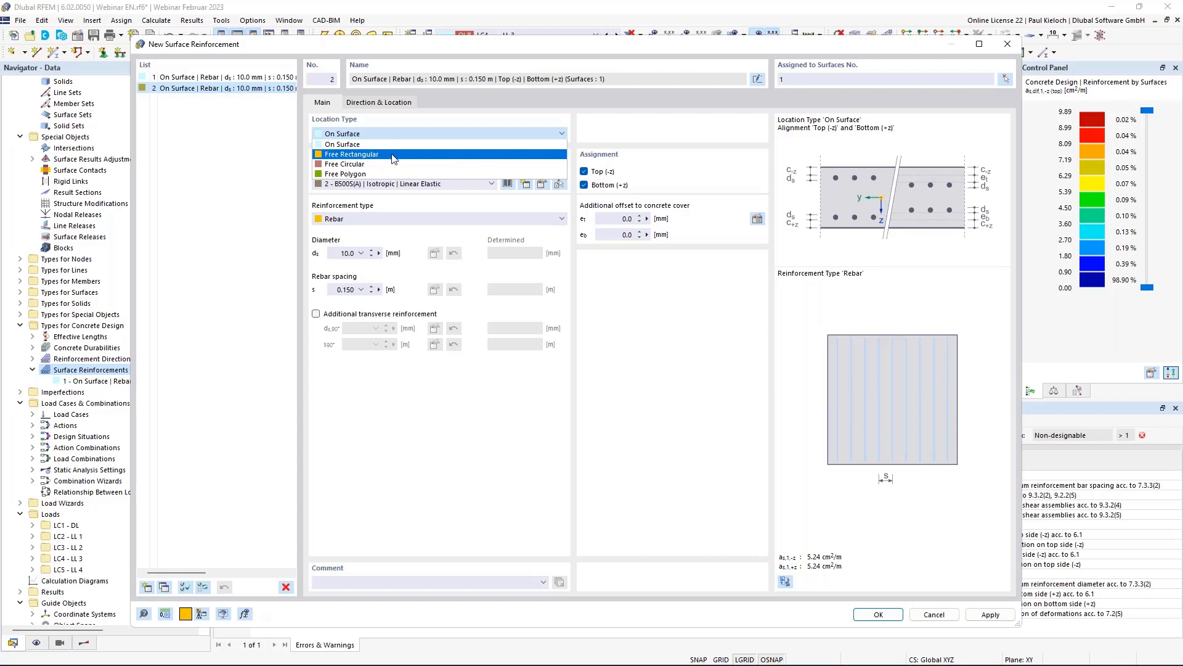
left_click(360, 153)
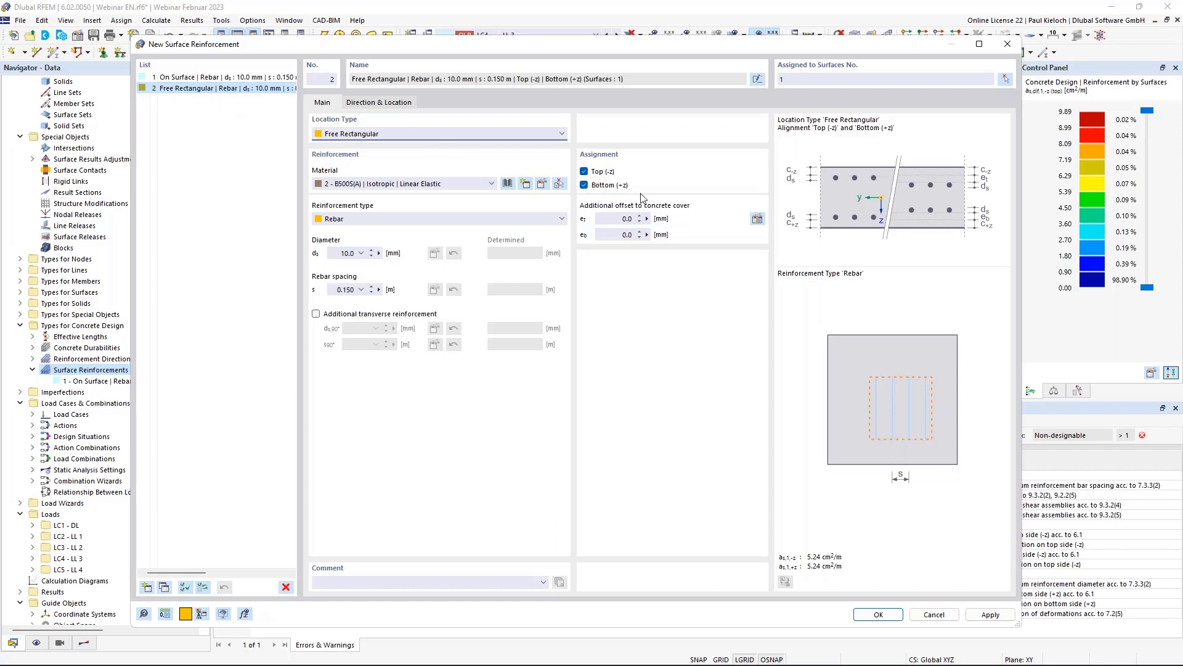
- Limit the new reinforcement to the top side, set its additional cover offset to 20 mm and enable additional transverse reinforcement
left_click(608, 185)
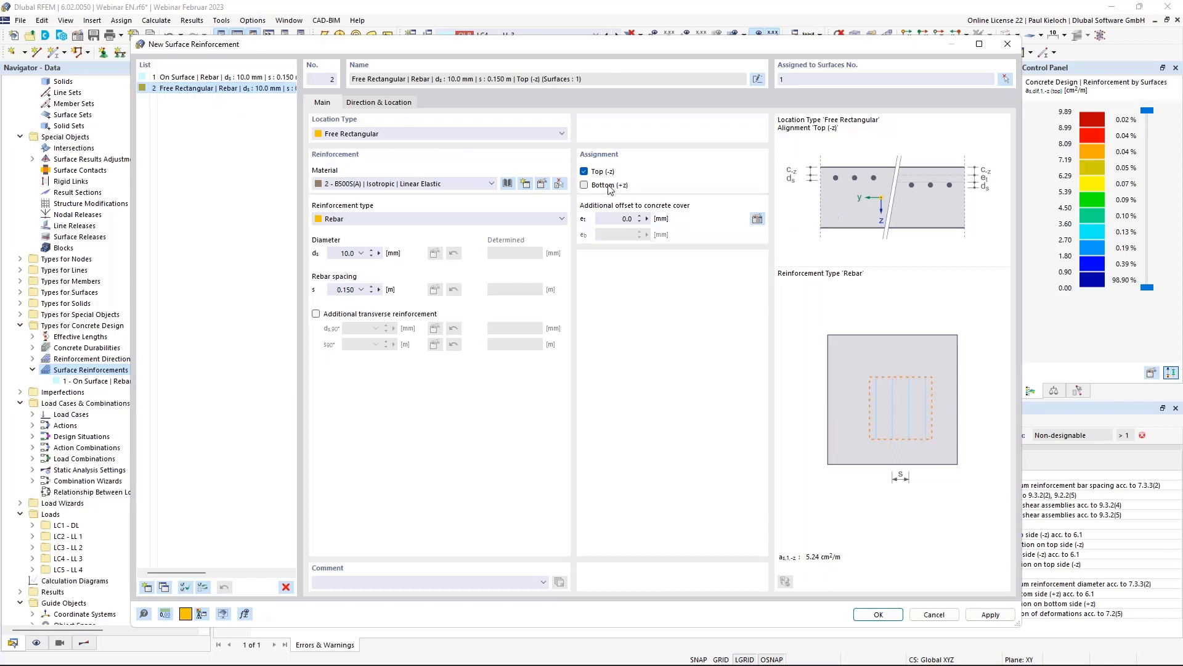
key("Tab")
type("20")
key("Tab")
left_click(418, 318)
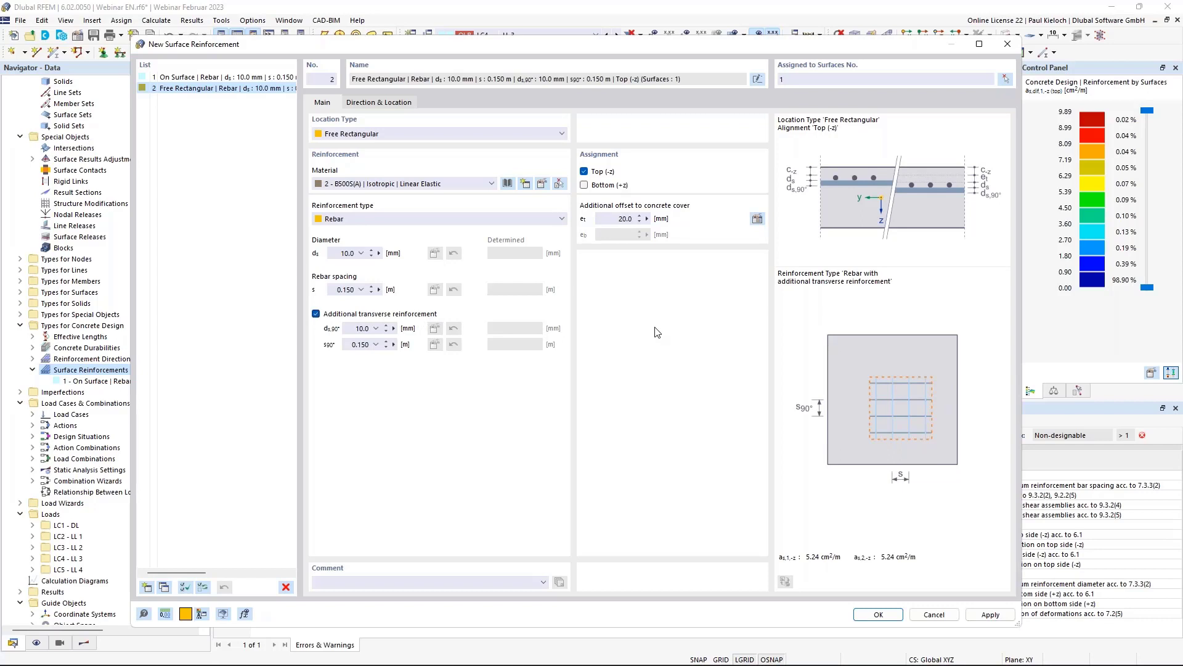
- Define the reinforcement rectangle by centre and sides, centred on the column at X 5.000, Y 10.000 m, with both sides 2 m
left_click(377, 101)
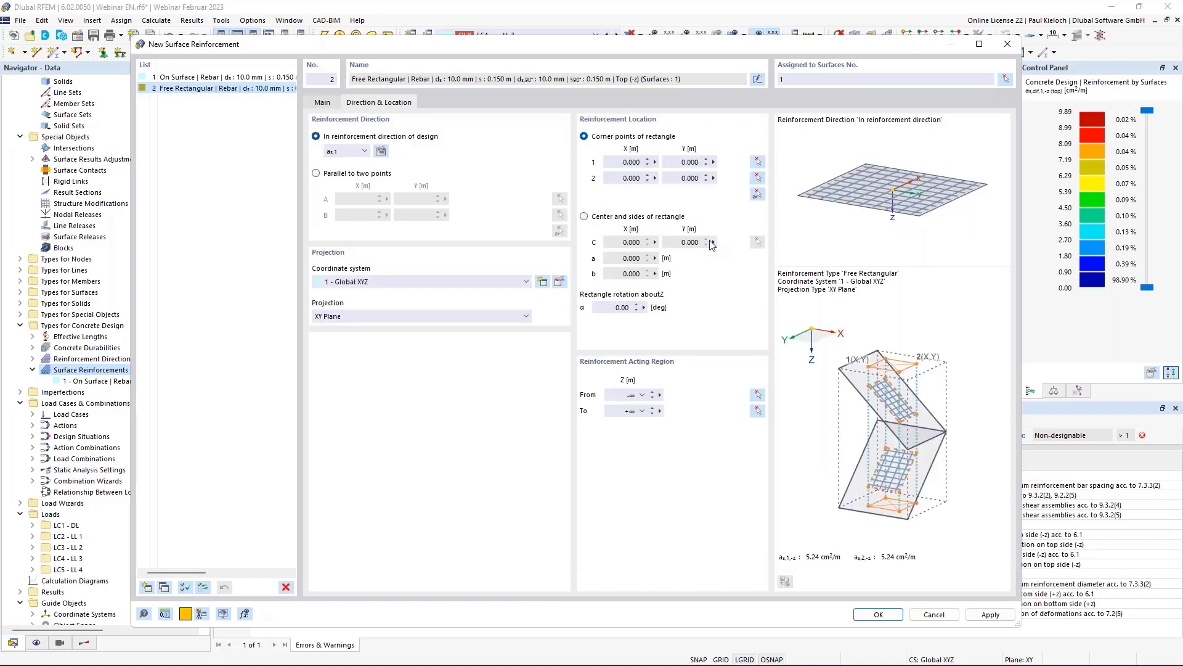
left_click(650, 217)
left_click(757, 241)
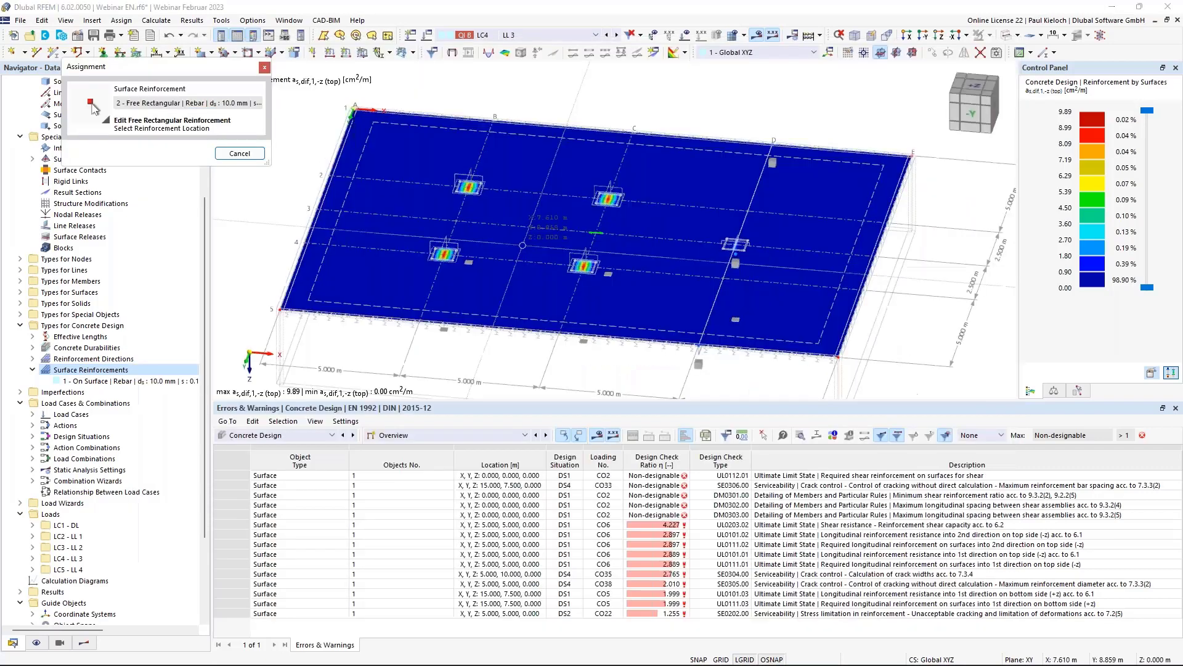
left_click(445, 248)
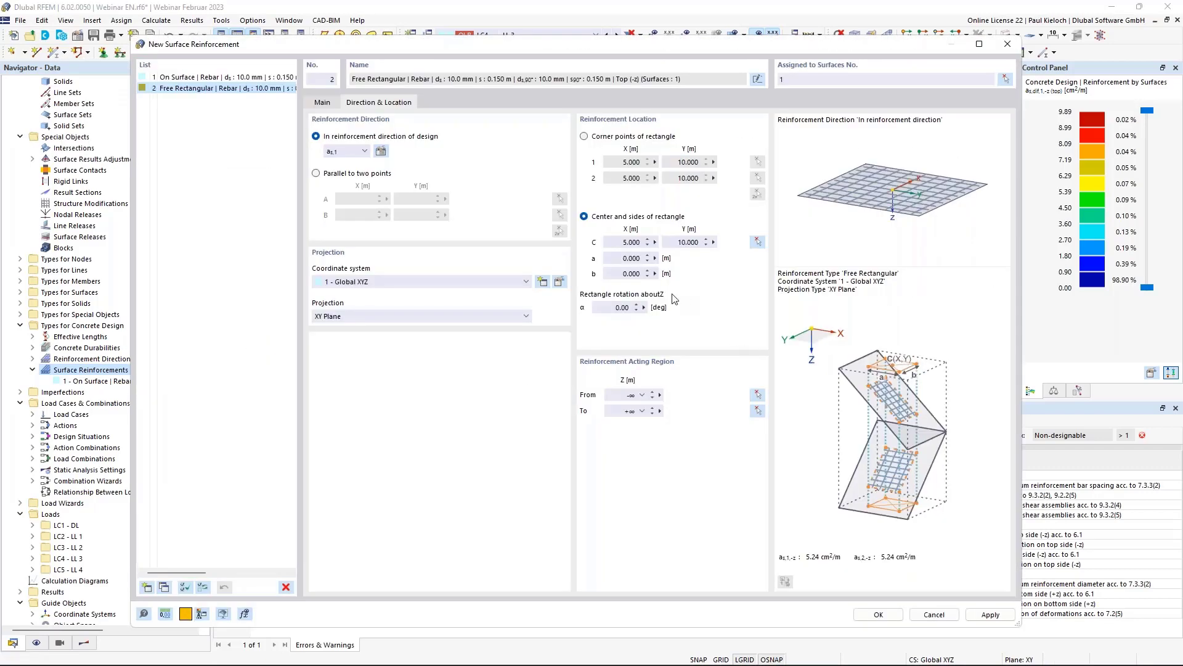
left_click(620, 263)
type("2")
key("Tab")
type("2")
key("Tab")
- Try to apply the new surface reinforcement, decline deleting the Concrete Design results and cancel the dialog
left_click(322, 102)
left_click(383, 103)
left_click(988, 614)
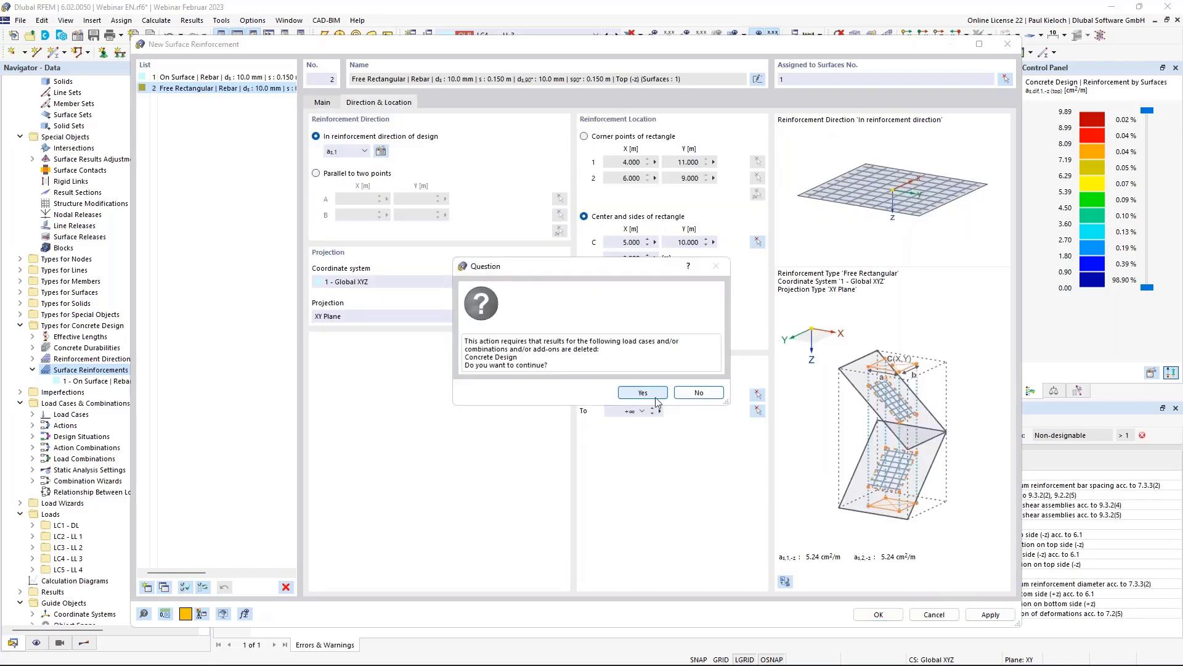
left_click(702, 400)
left_click(332, 104)
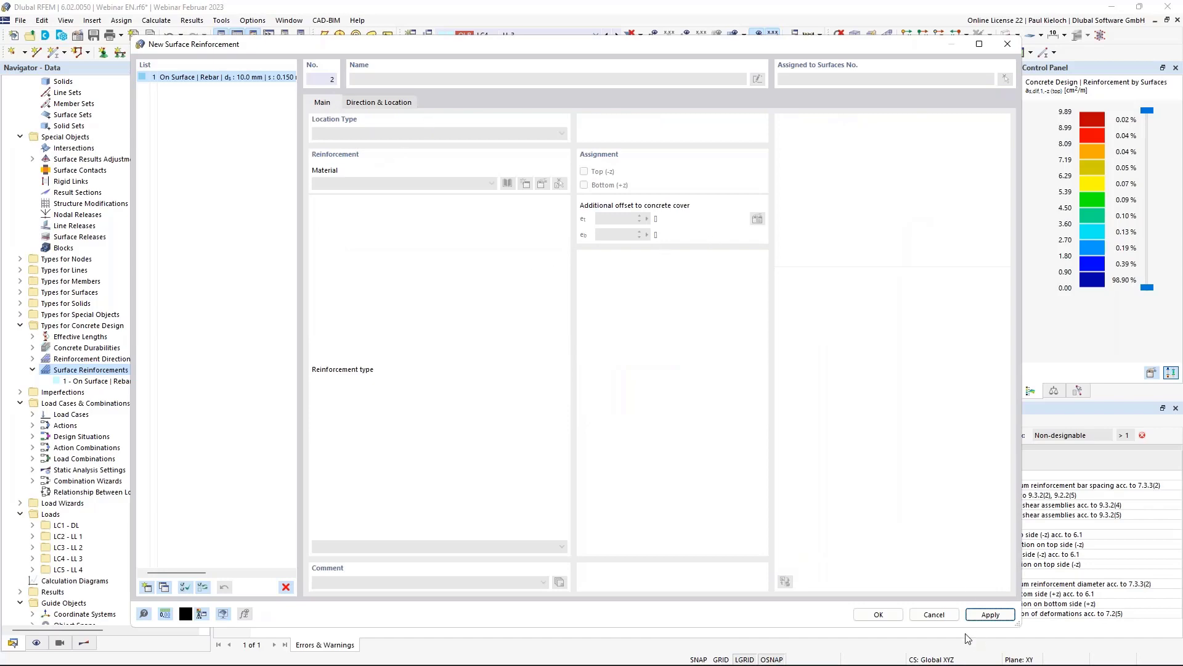
left_click(934, 614)
- Create a new surface reinforcement on the top side only, with additional transverse reinforcement and a 20 mm additional cover offset
right_click(111, 370)
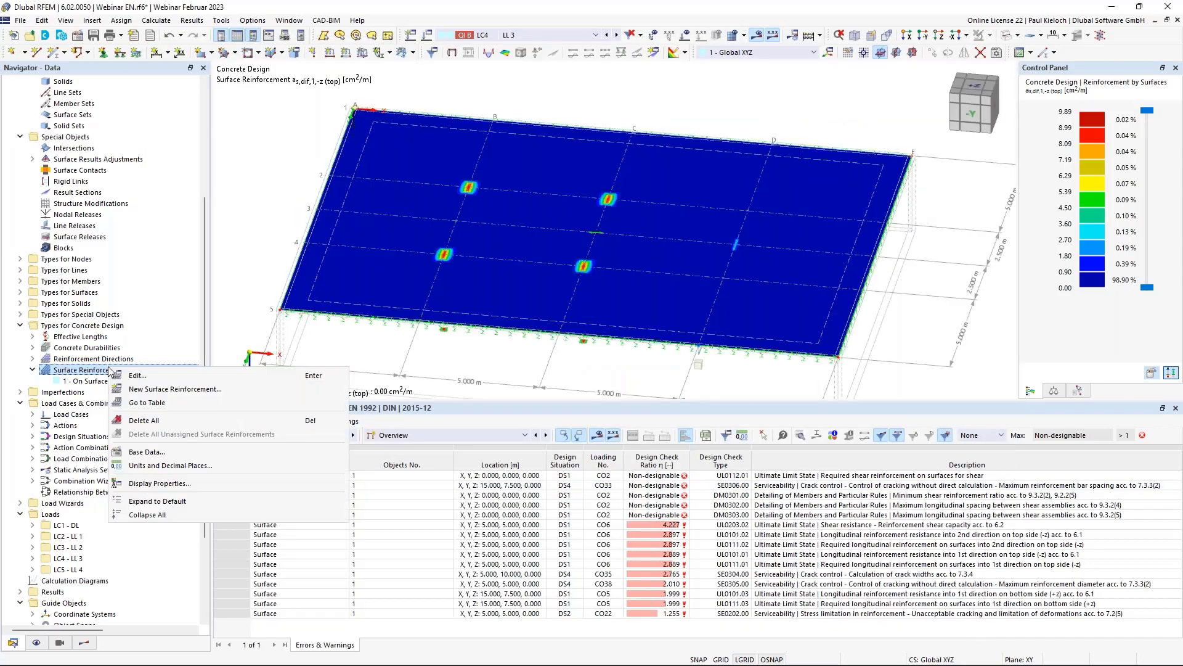
left_click(163, 389)
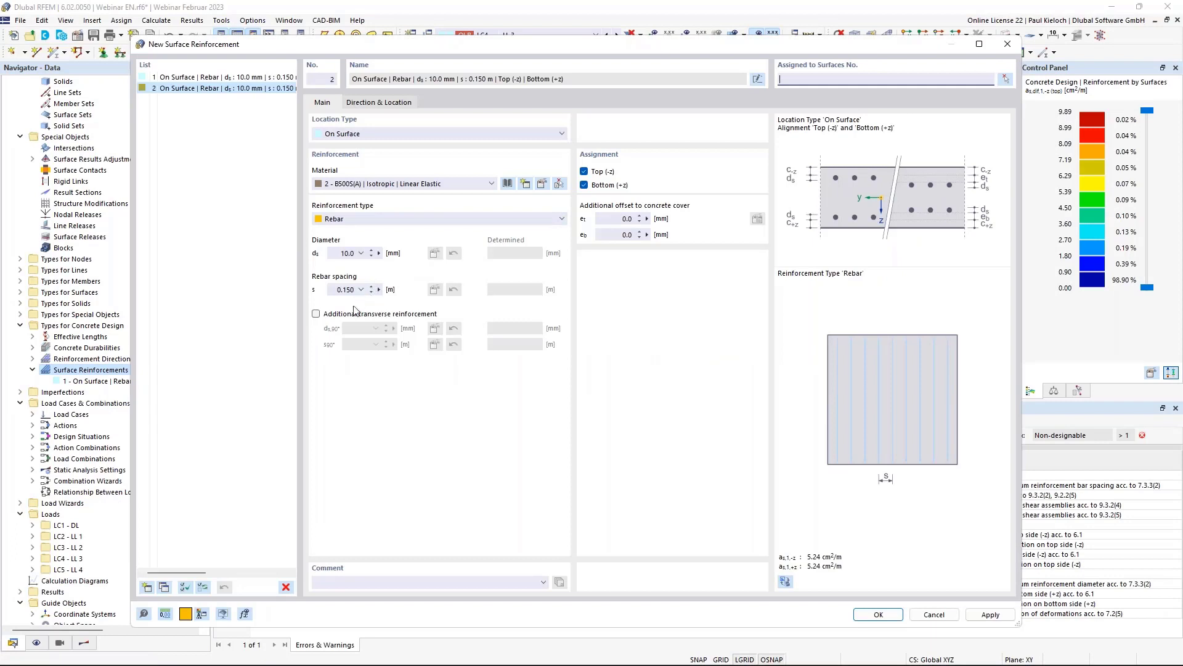
left_click(355, 314)
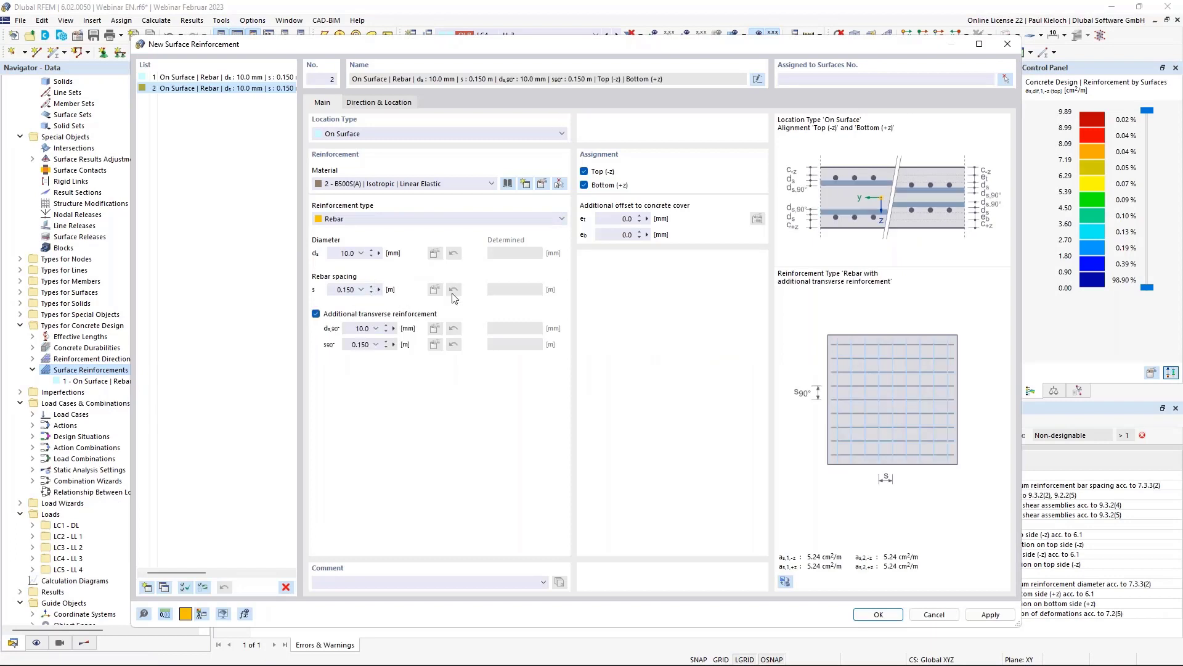
left_click(585, 185)
left_click(618, 218)
type("2")
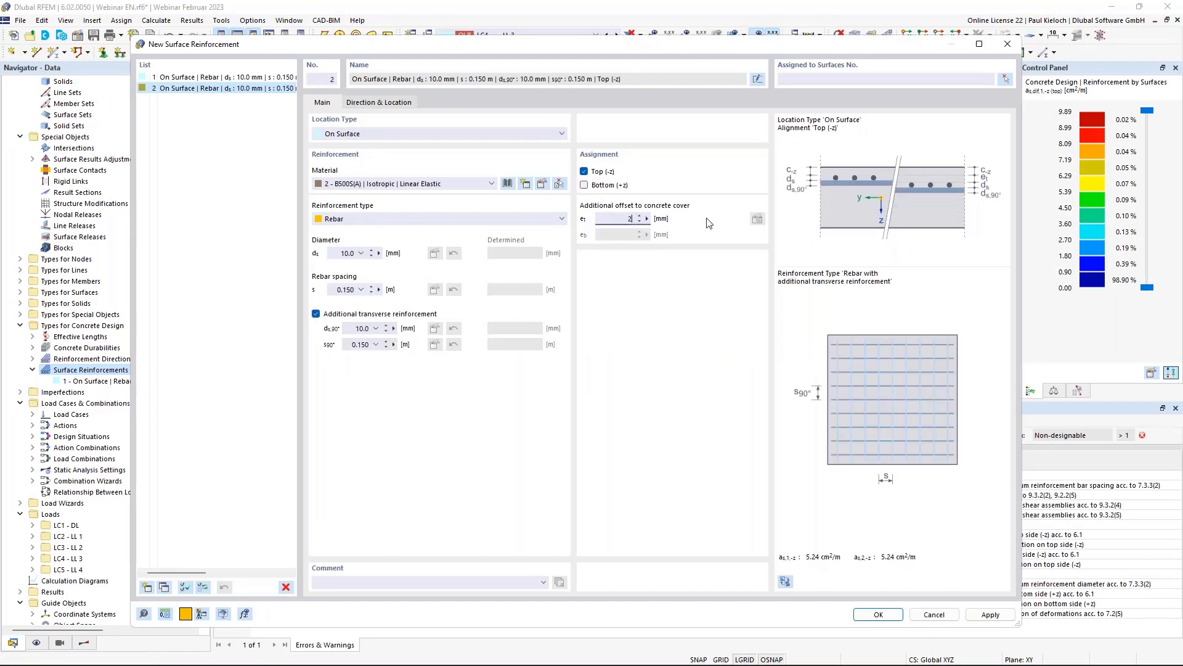
type("0")
- Change the location type of the new surface reinforcement to Free Rectangular
left_click(367, 104)
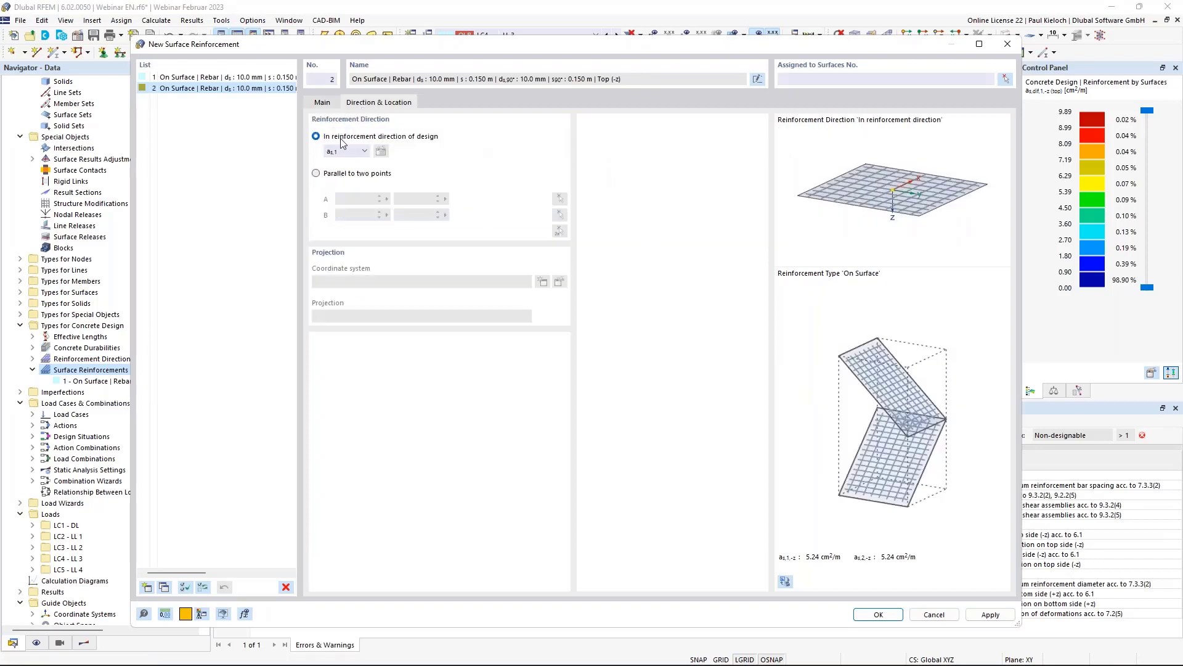
left_click(324, 103)
left_click(357, 132)
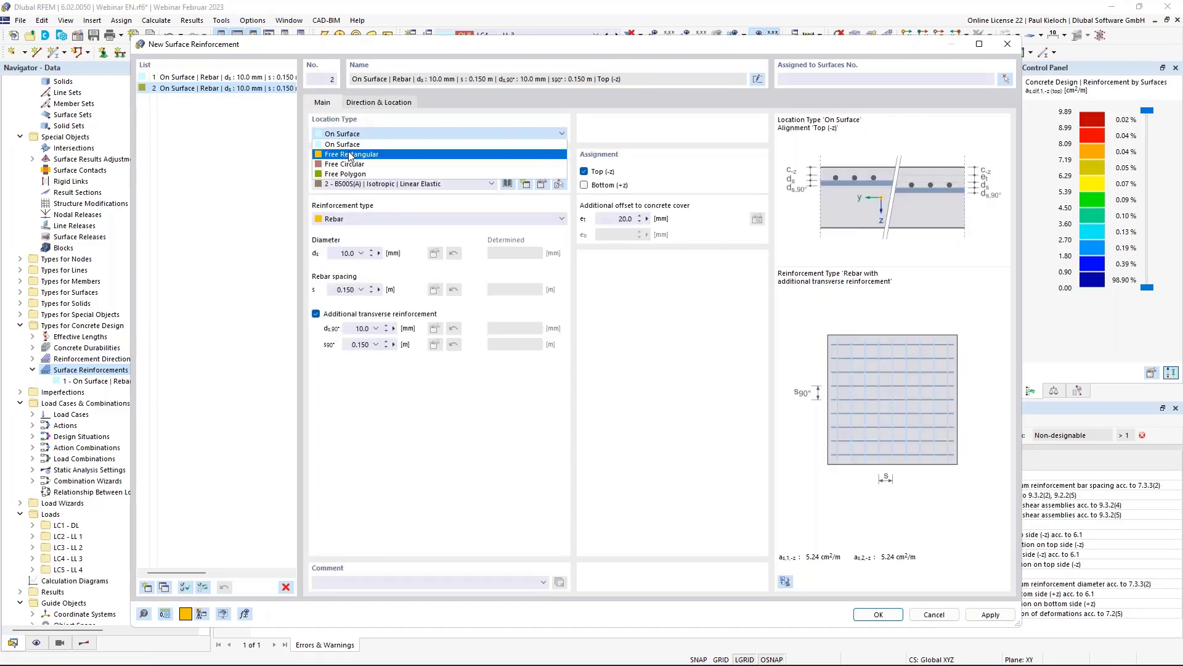
left_click(348, 152)
- Define the rectangle by centre and sides, centred on the column at X 5.000, Y 10.000 m, with both sides 2 m
left_click(379, 102)
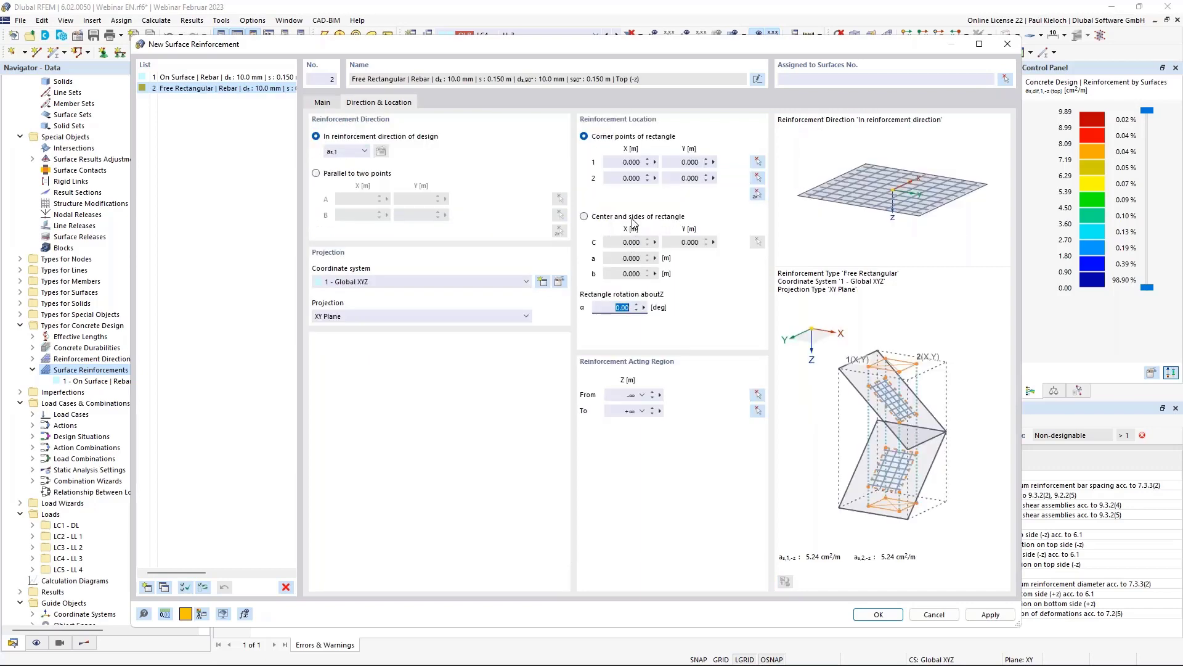
left_click(634, 223)
left_click(757, 242)
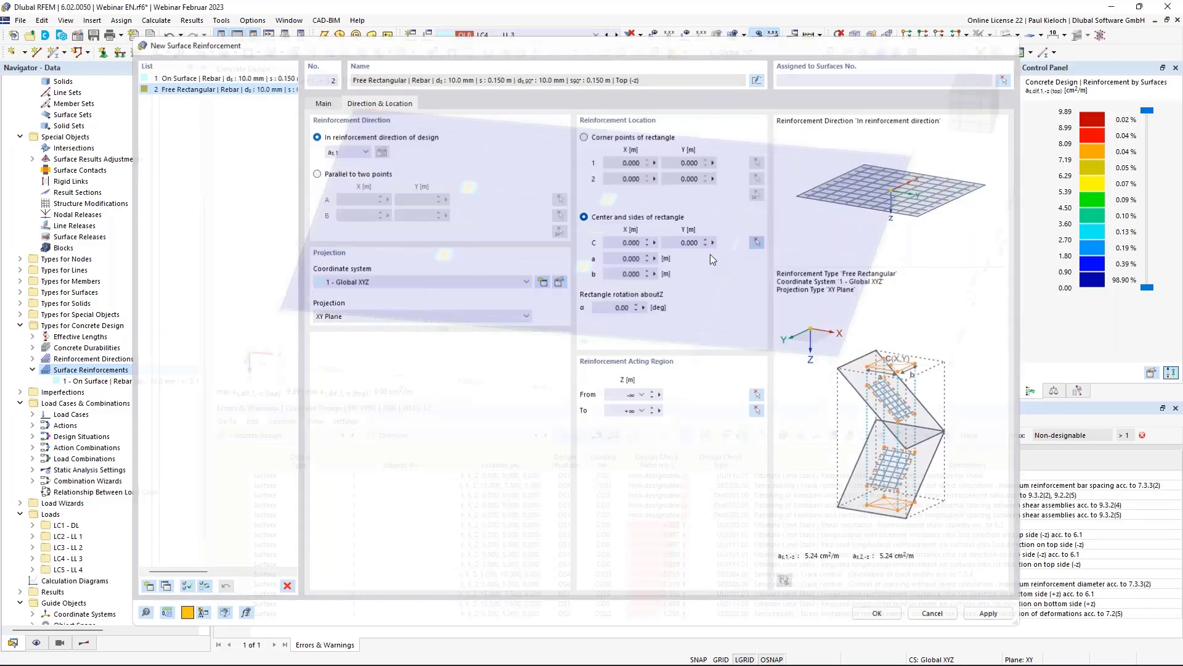
left_click(619, 253)
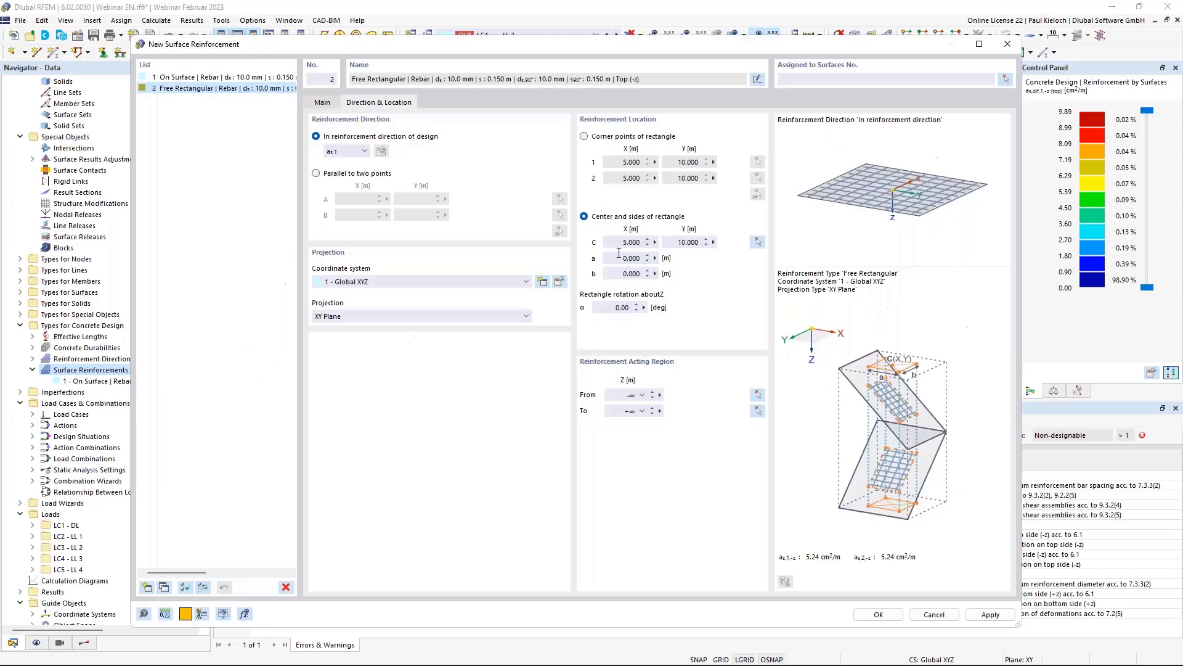
left_click(619, 256)
type("2")
key("Tab")
type("2")
key("shift+Tab")
- Set the rebar diameter to 12 mm for both the main and the additional transverse reinforcement
left_click(329, 104)
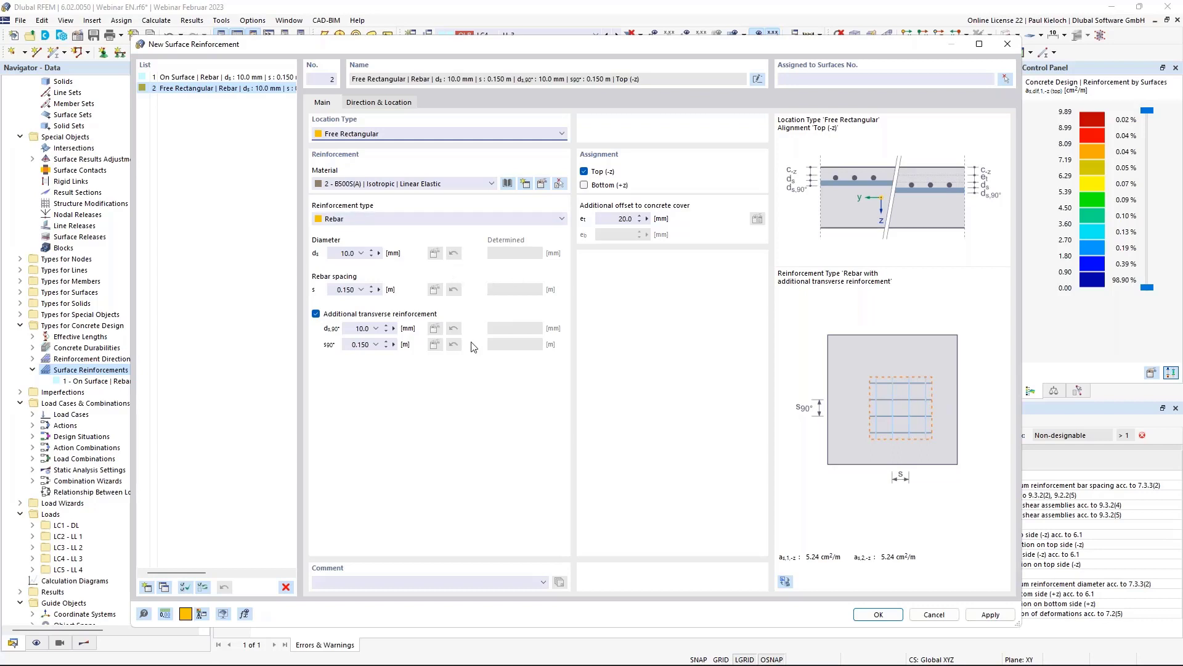
left_click(362, 254)
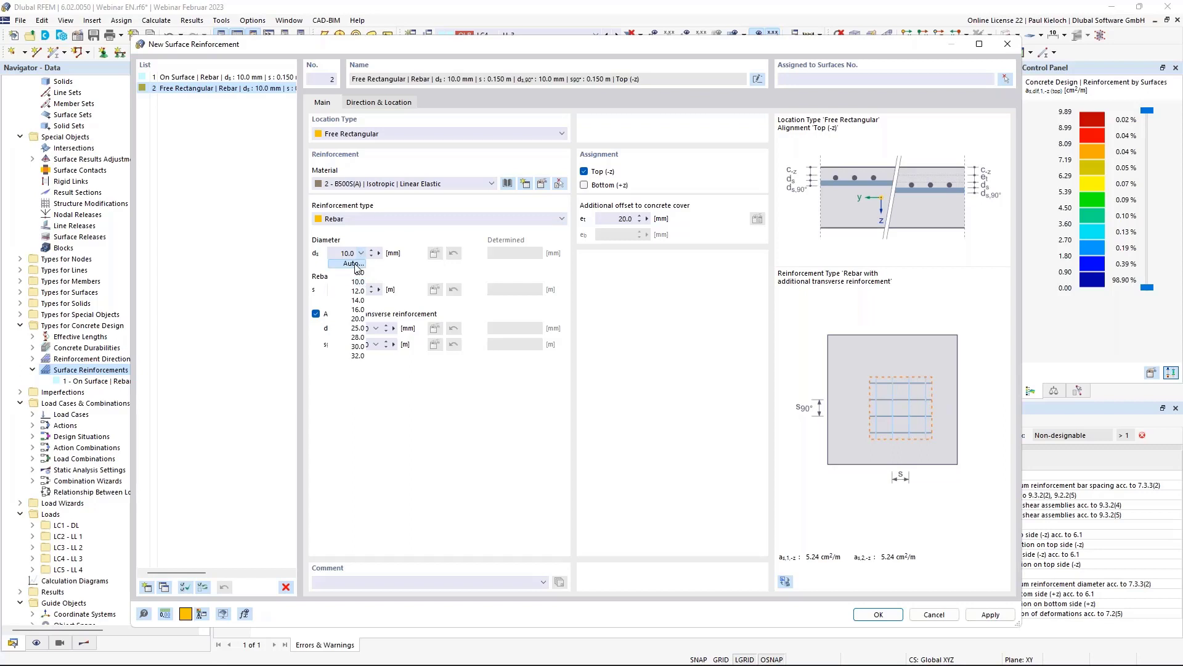
left_click(360, 282)
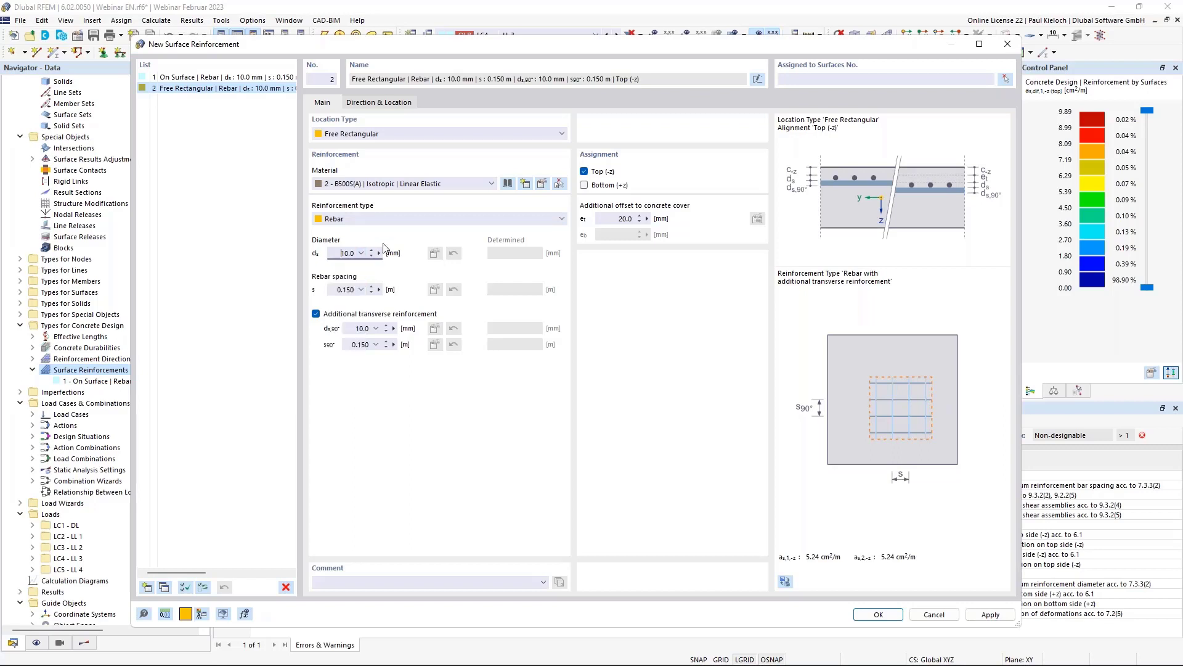
left_click(362, 290)
left_click(590, 52)
left_click_drag(570, 43, 523, 36)
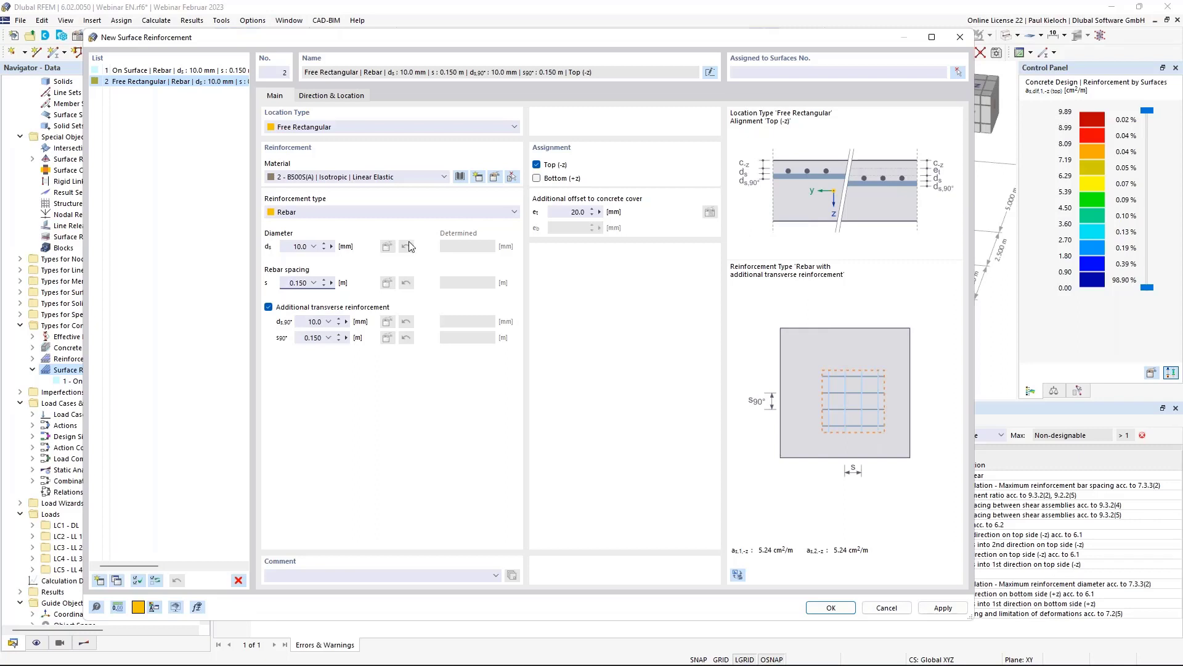
left_click(313, 246)
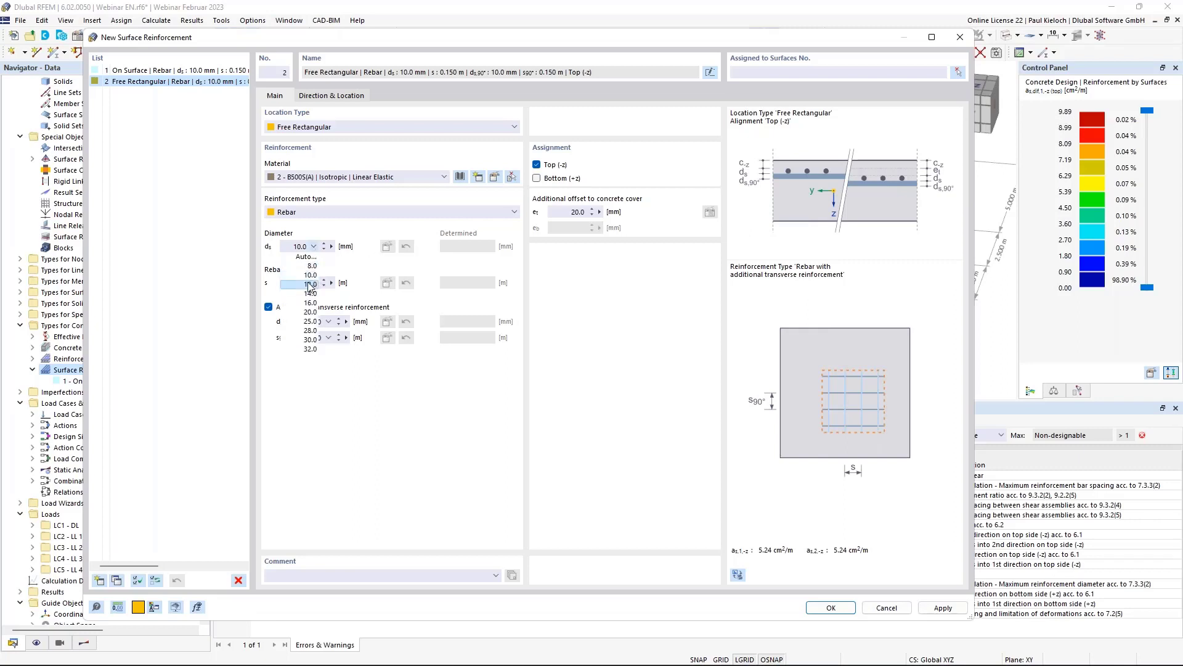
left_click(309, 284)
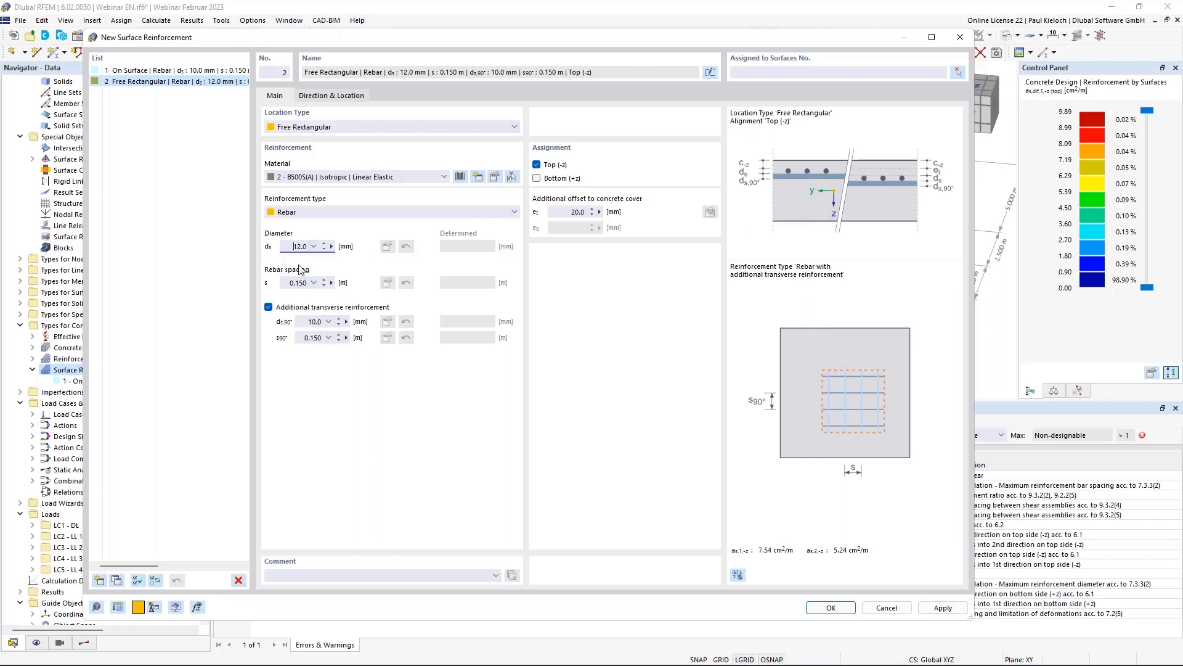
left_click(329, 321)
left_click(320, 359)
- Set both the main and transverse rebar spacing to automatic with the default spacing parameters, and apply the reinforcement
left_click(313, 284)
left_click(304, 293)
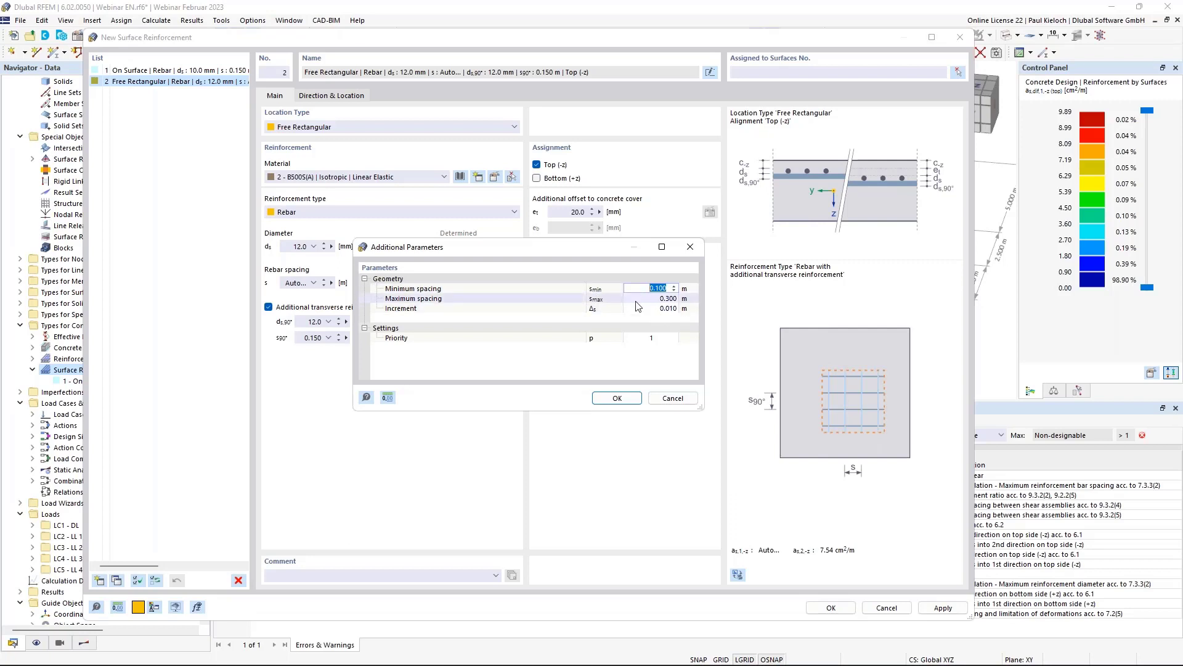
left_click(629, 398)
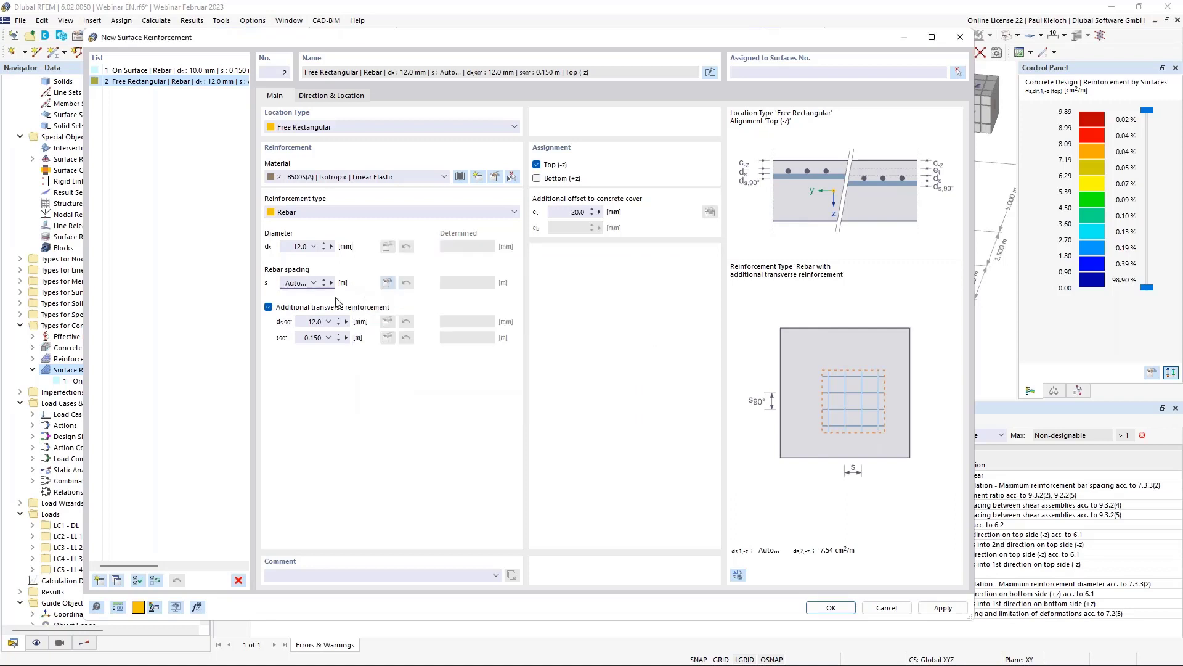
left_click(329, 337)
left_click(320, 348)
left_click(617, 398)
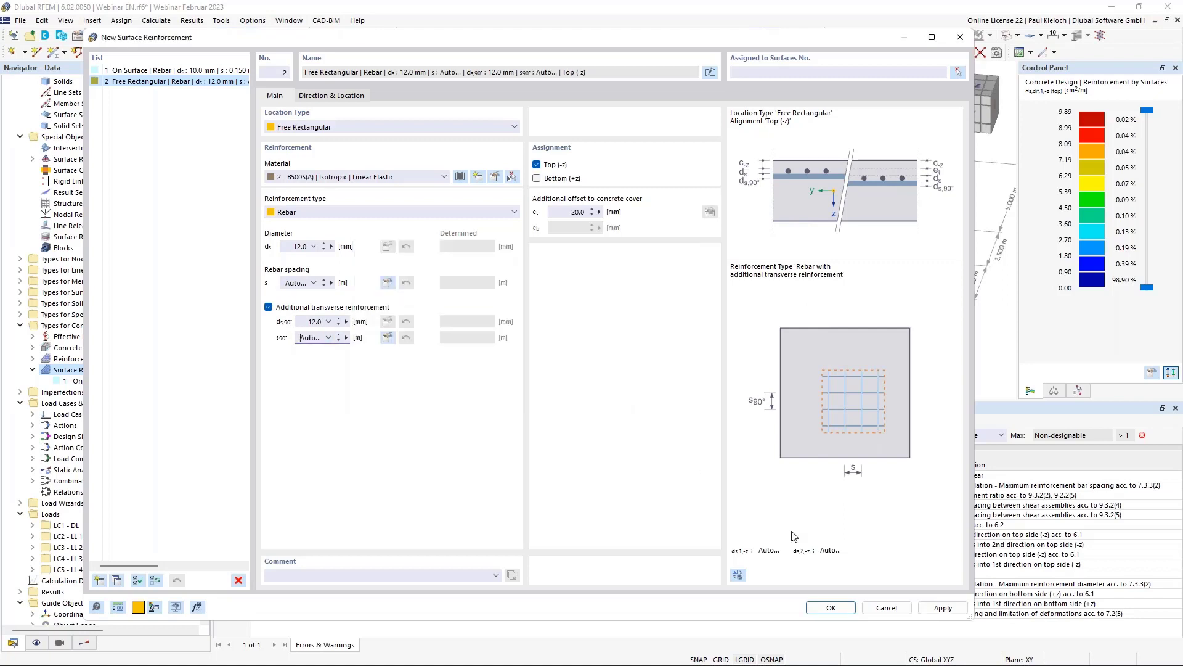
left_click(943, 608)
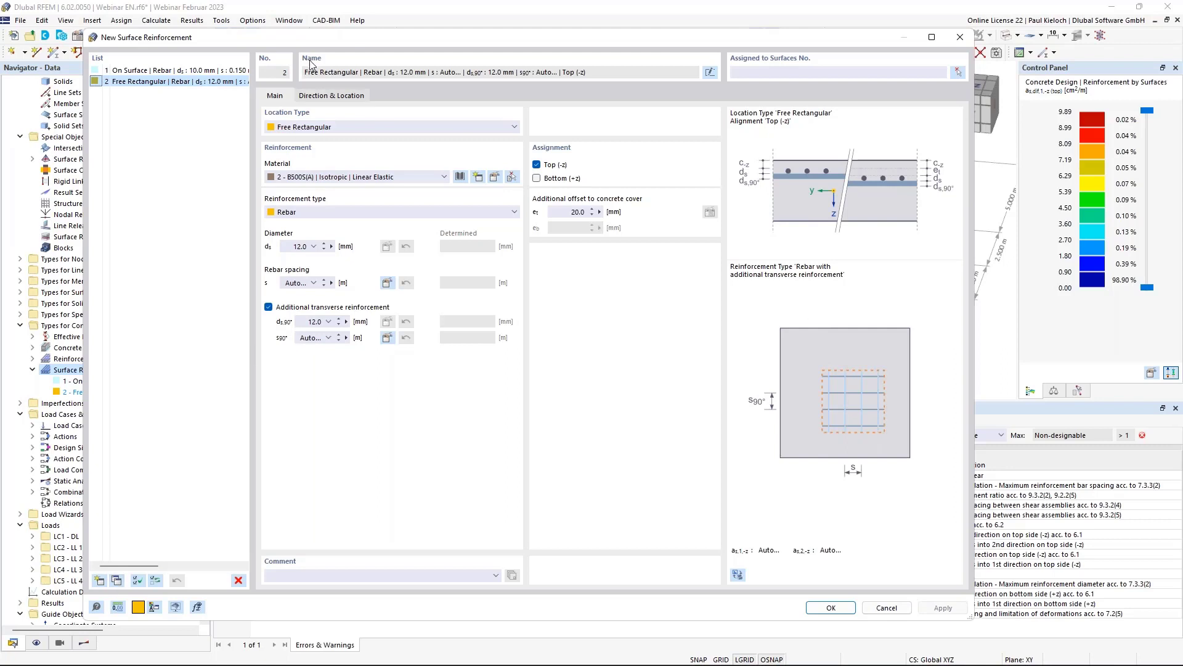
- Duplicate the rectangular reinforcement twice, centring the copies on the columns at X 5.000, Y 5.000 m and X 10.000, Y 10.000 m
left_click(342, 98)
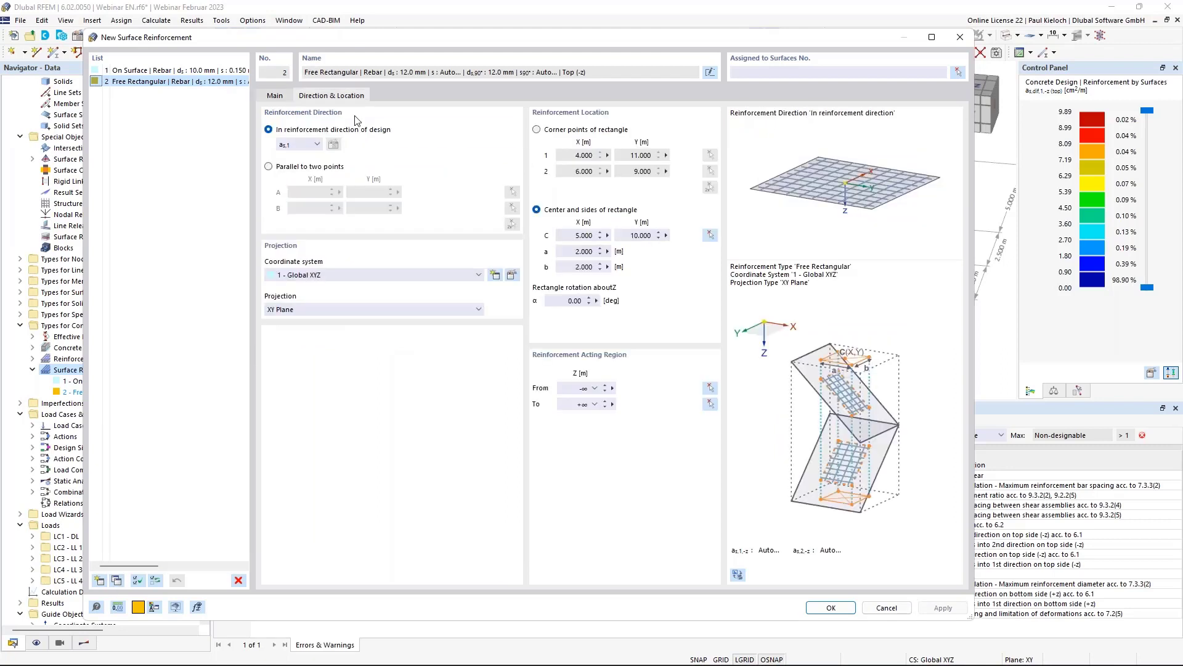
left_click(118, 580)
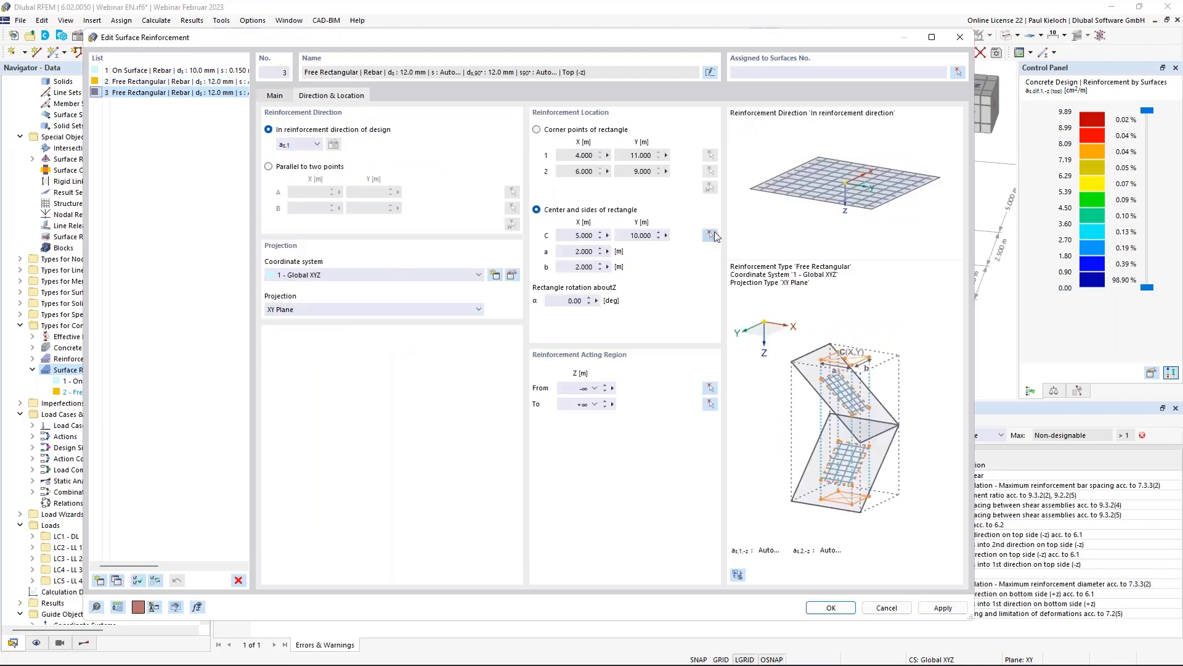
left_click(710, 235)
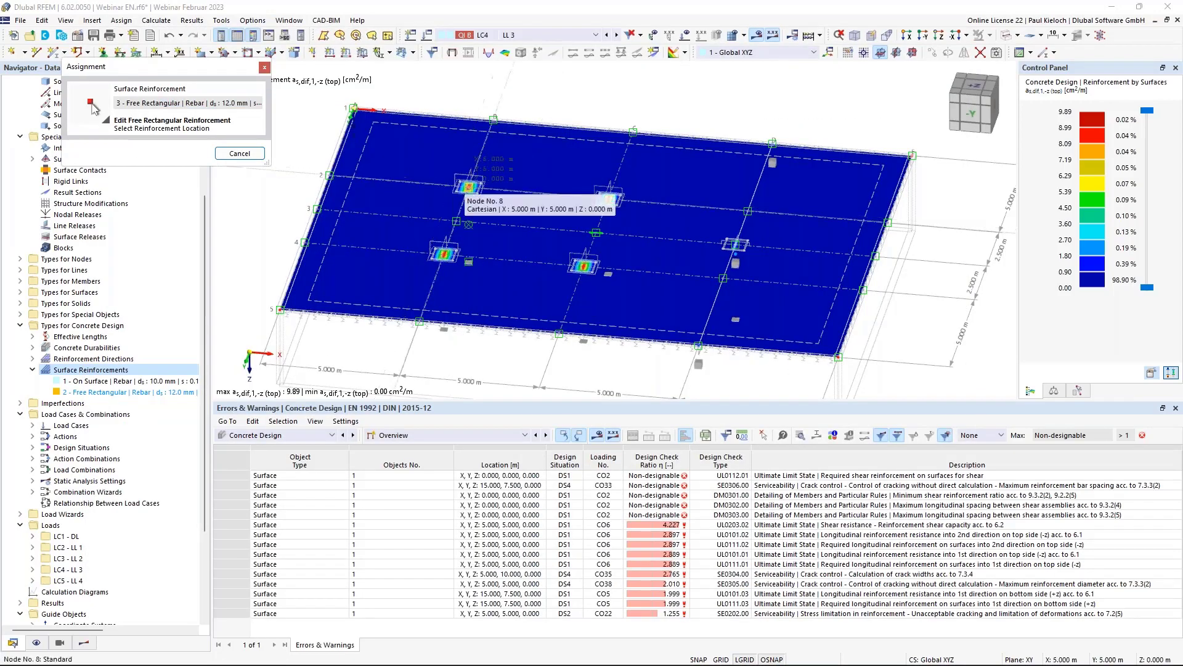
left_click(469, 186)
left_click(118, 580)
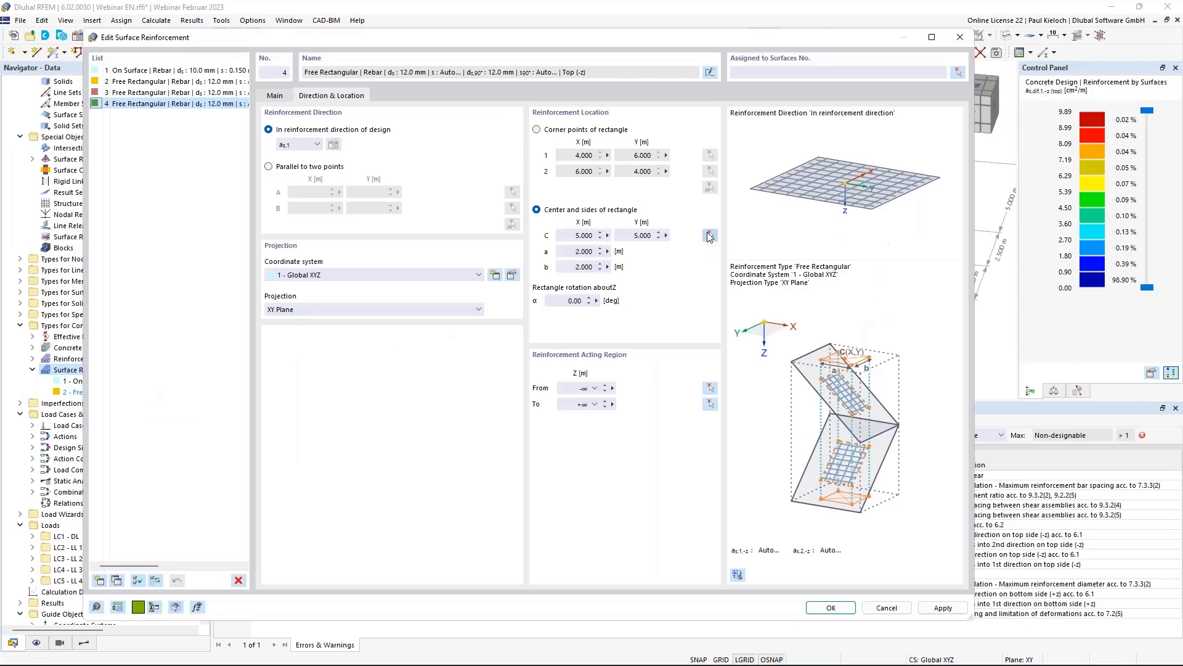
left_click(710, 235)
left_click(596, 233)
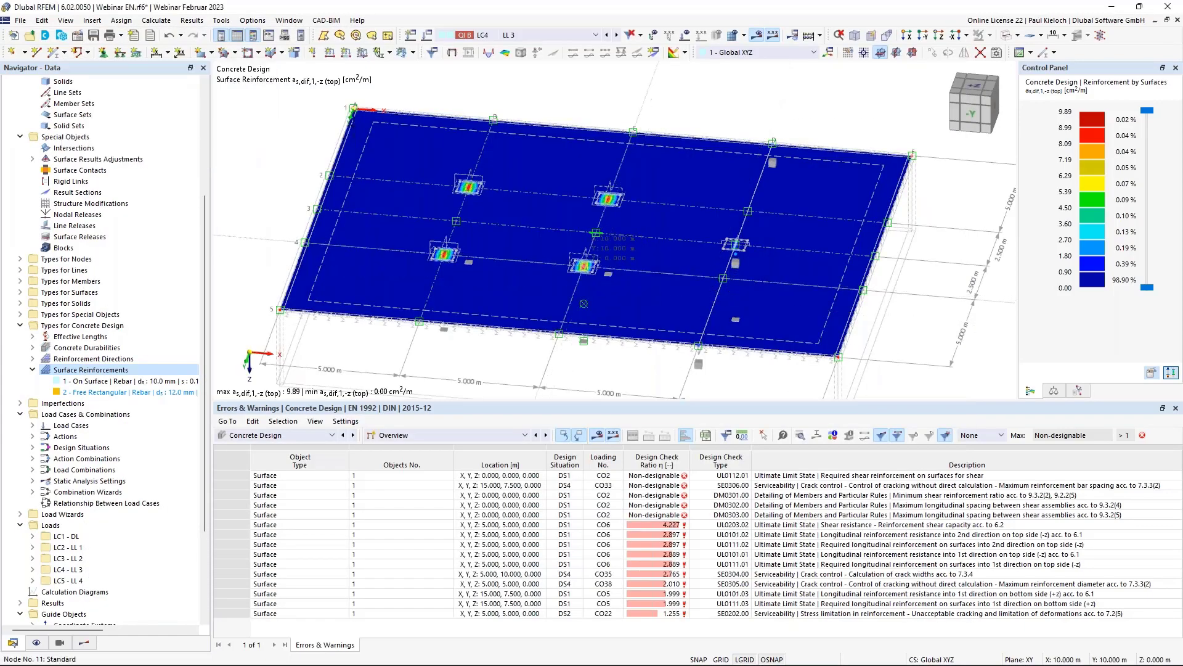
- Create two more copies of the rectangular reinforcement, centred at X 10.000, Y 5.000 m and on the support near X 15, Y 7.5 m
left_click(118, 580)
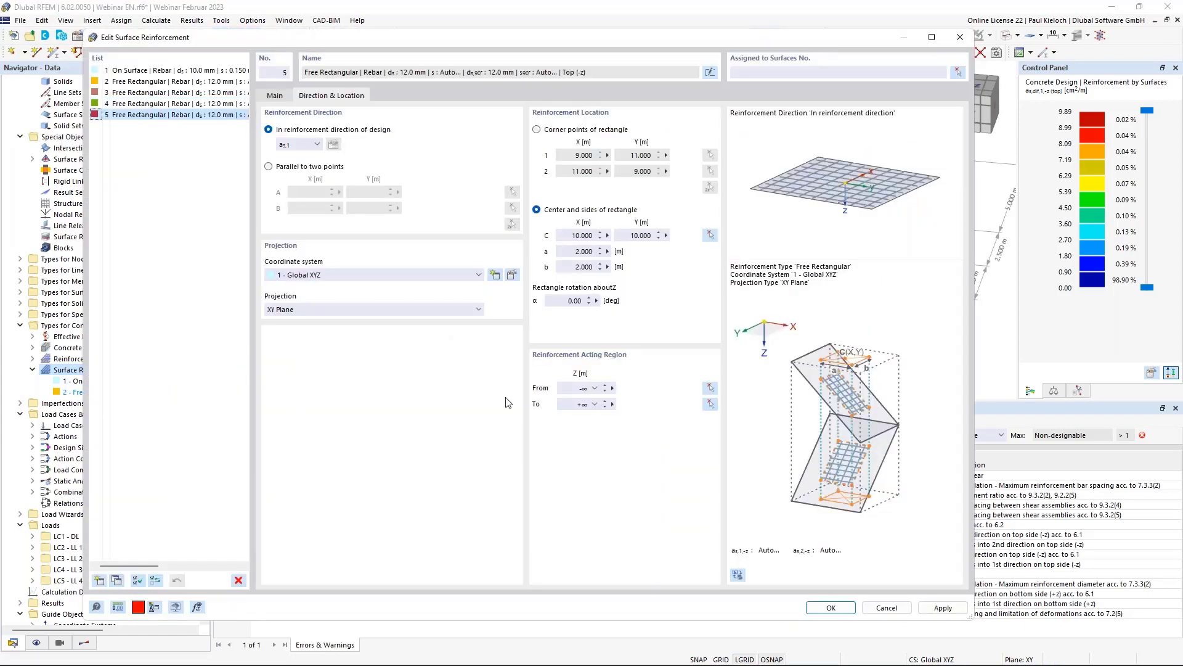
left_click(710, 235)
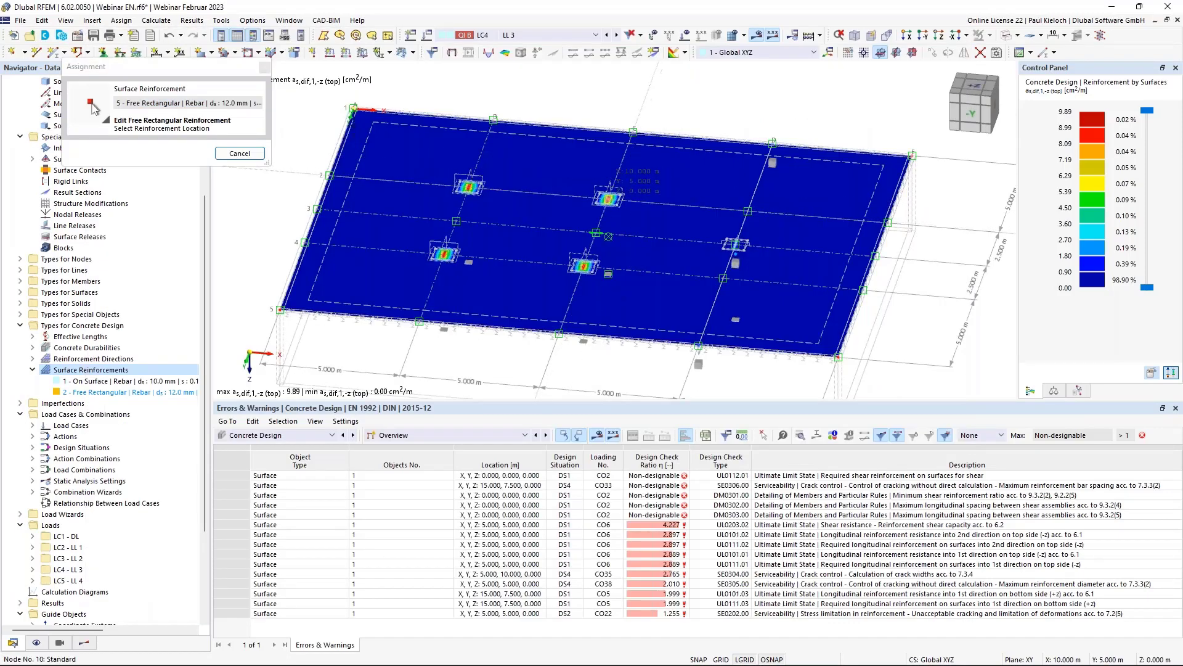
left_click(640, 197)
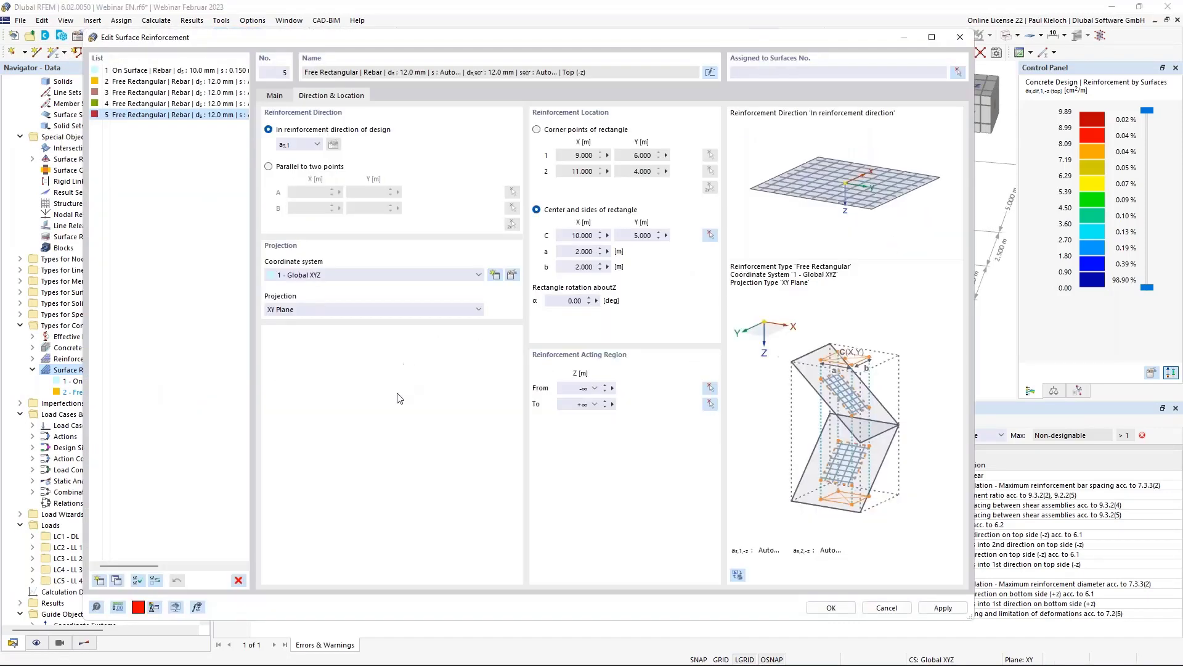
left_click(222, 104)
left_click(225, 114)
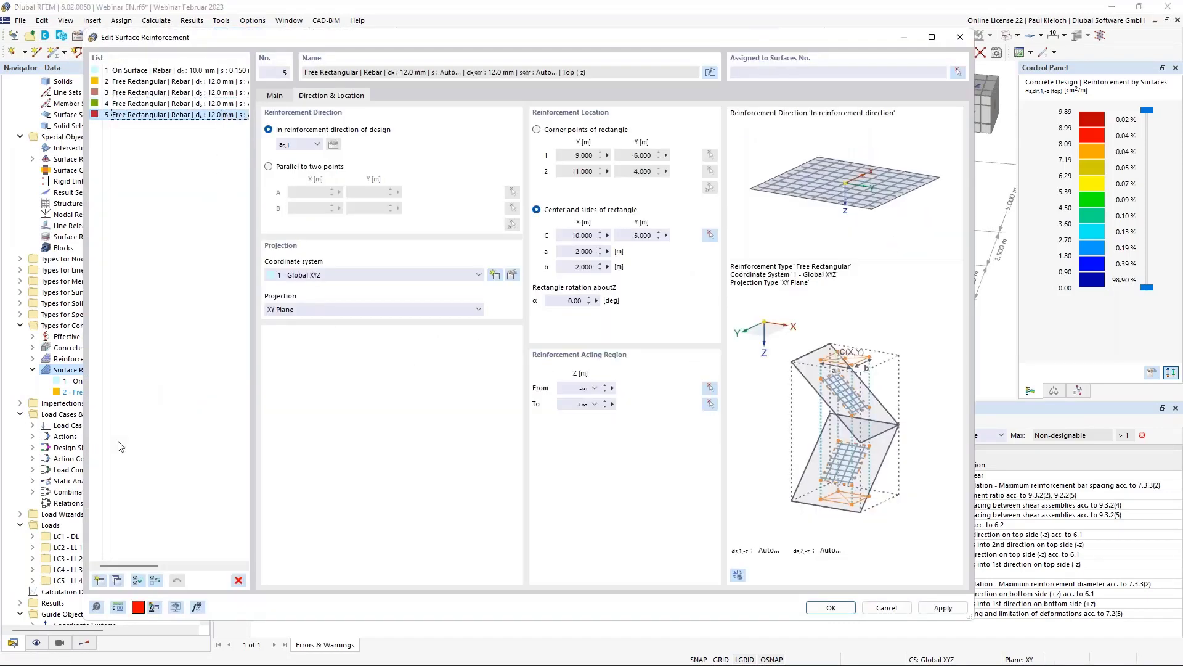
left_click(117, 581)
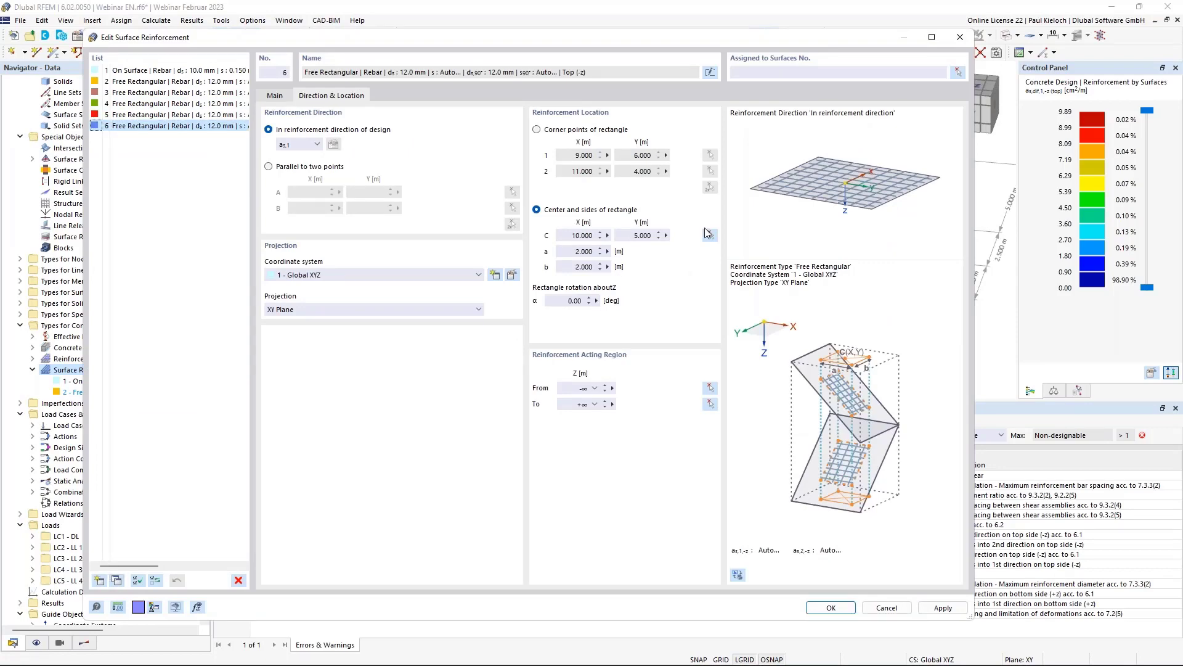
left_click(710, 235)
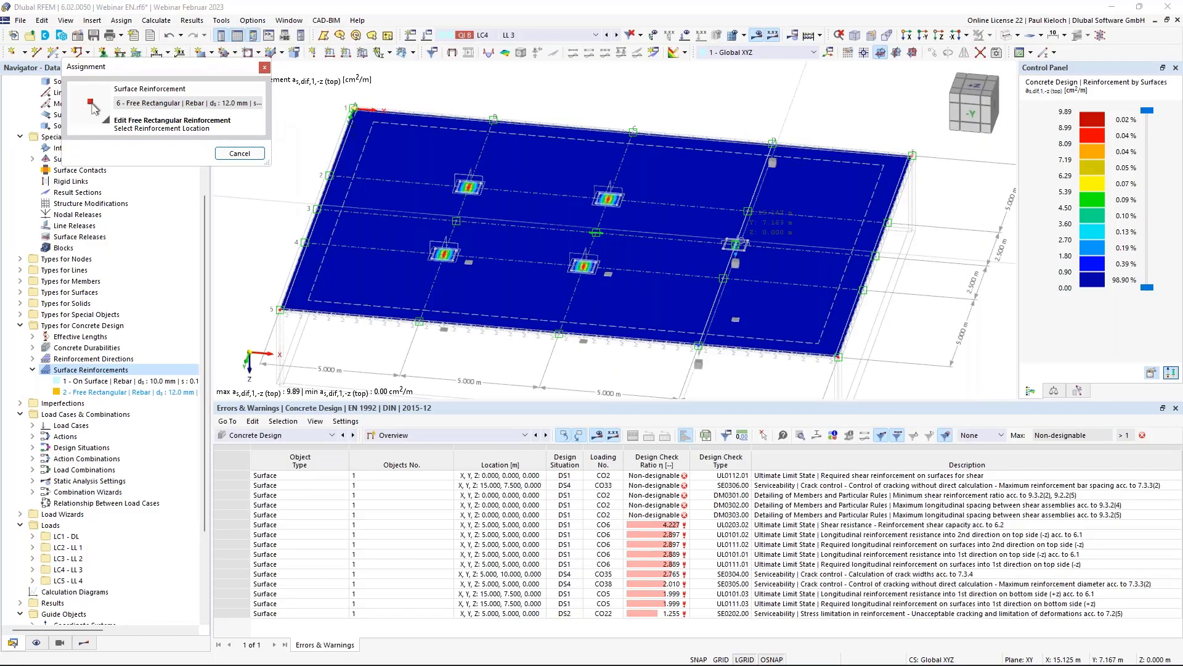
left_click(731, 248)
- Change reinforcement 6 to 10 mm bars without transverse reinforcement, assign it to the bottom side too, and accept all surface reinforcements
left_click(285, 97)
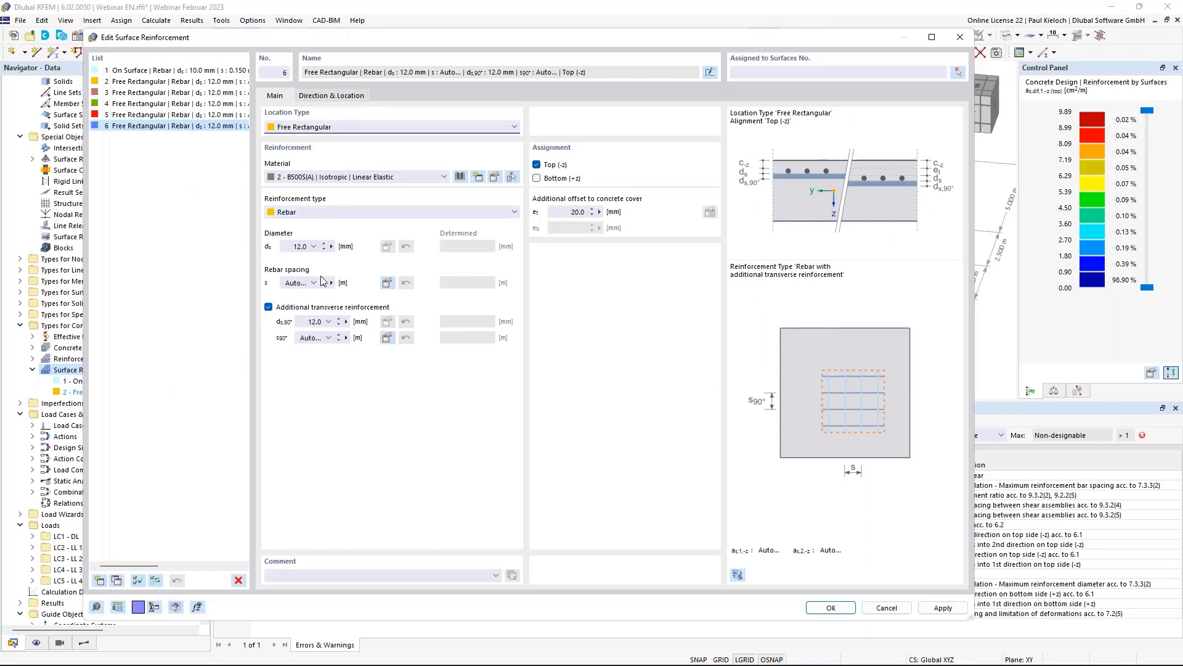
left_click(318, 307)
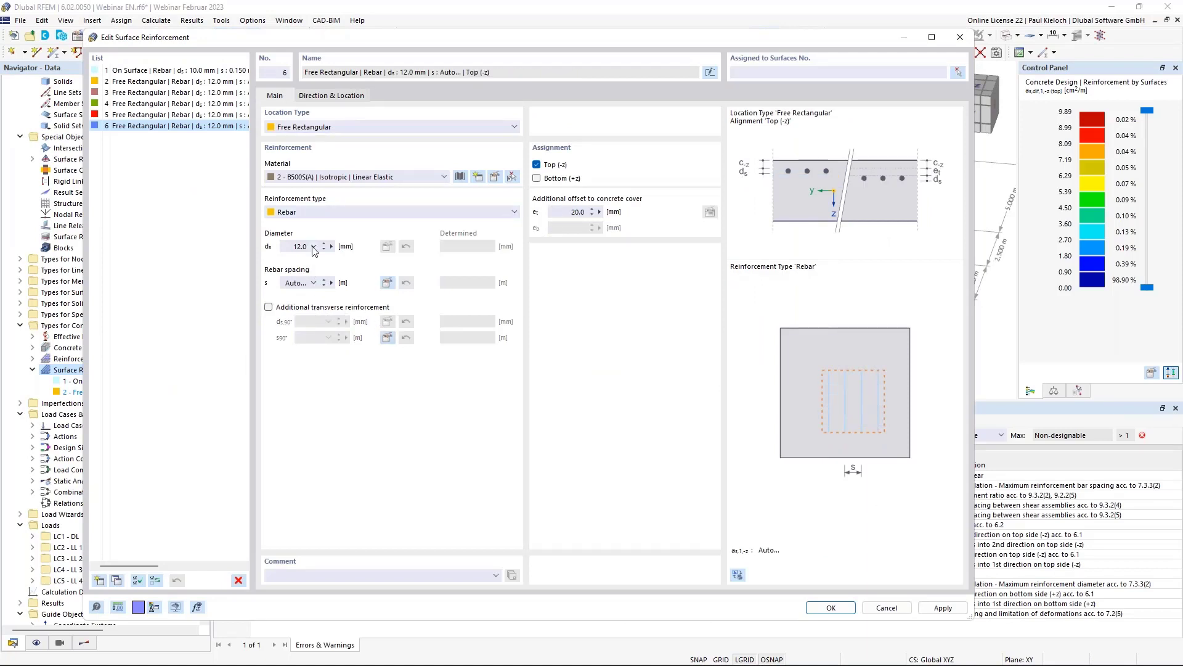
left_click(313, 246)
left_click(298, 278)
left_click(559, 179)
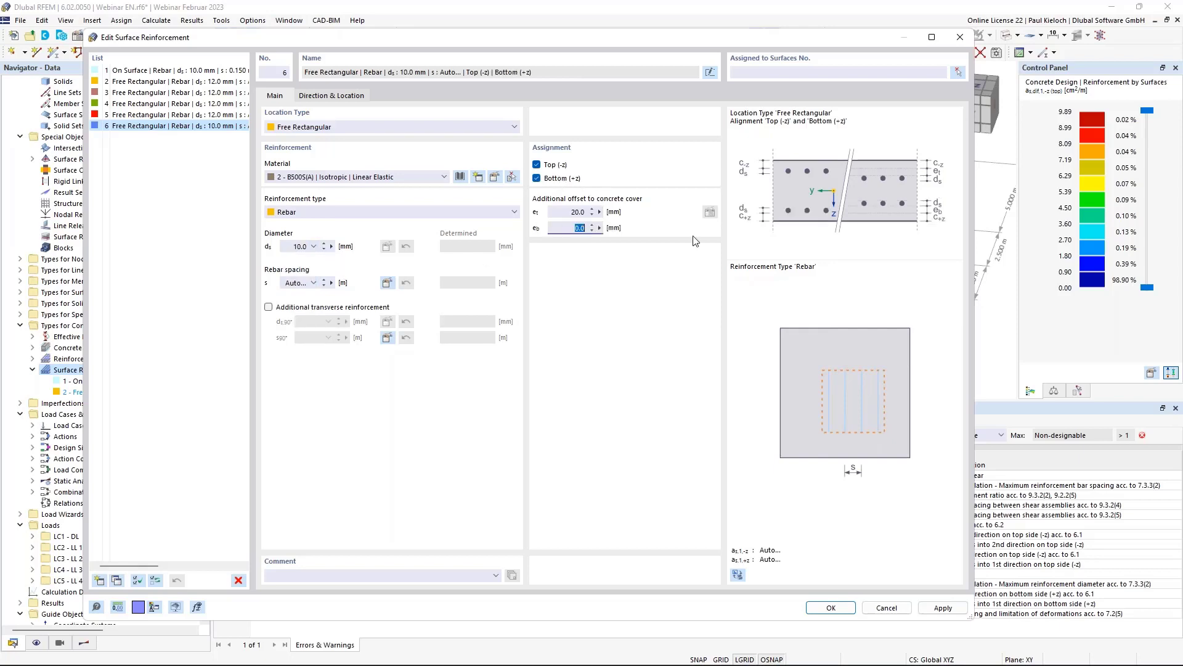
left_click(572, 212)
left_click(571, 227)
left_click(831, 607)
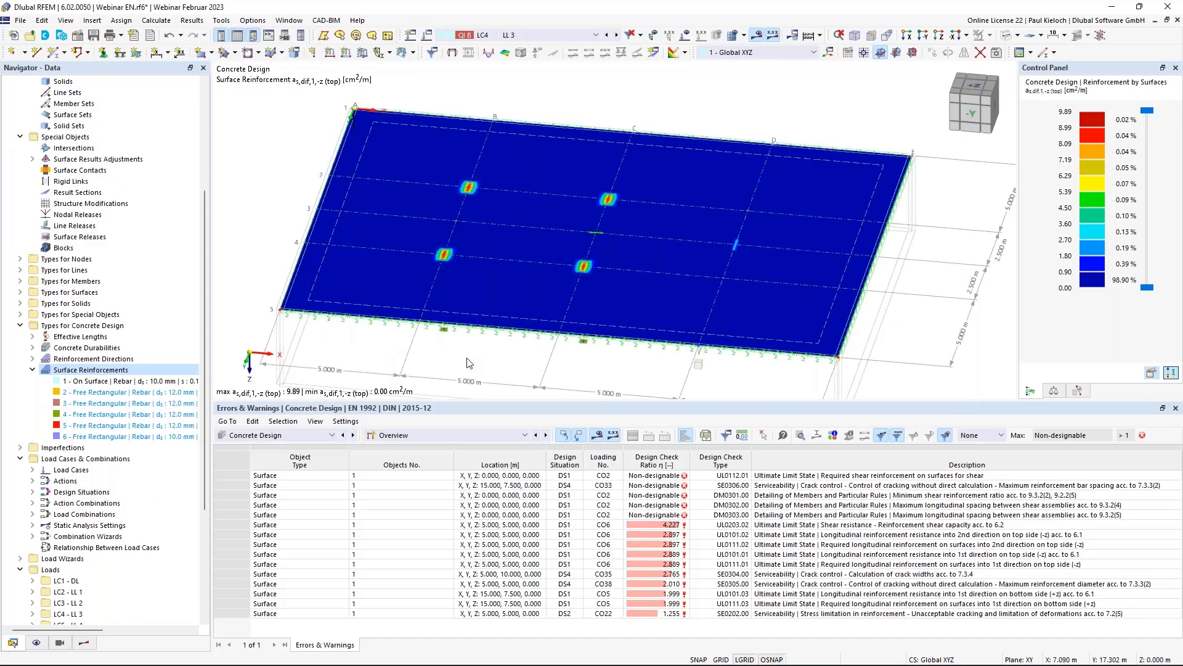
- Examine the global settings of the Concrete Design, including the life cycle of results, and leave them unchanged
middle_click_drag(467, 358, 482, 347)
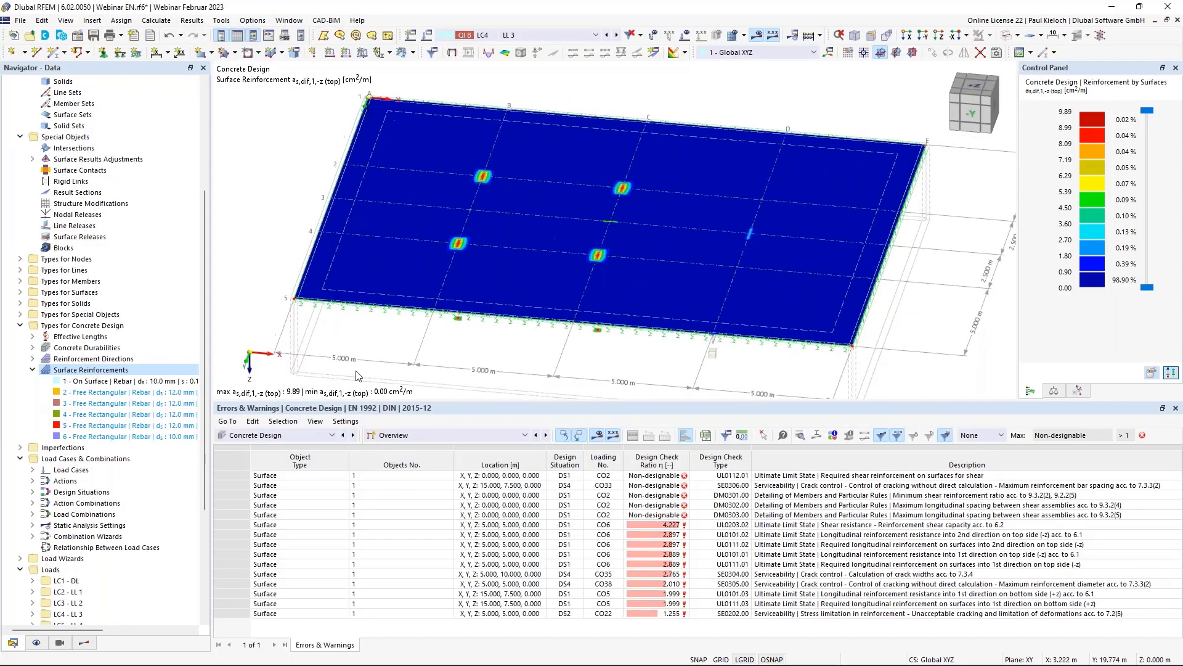
scroll(92, 506, "down", 5)
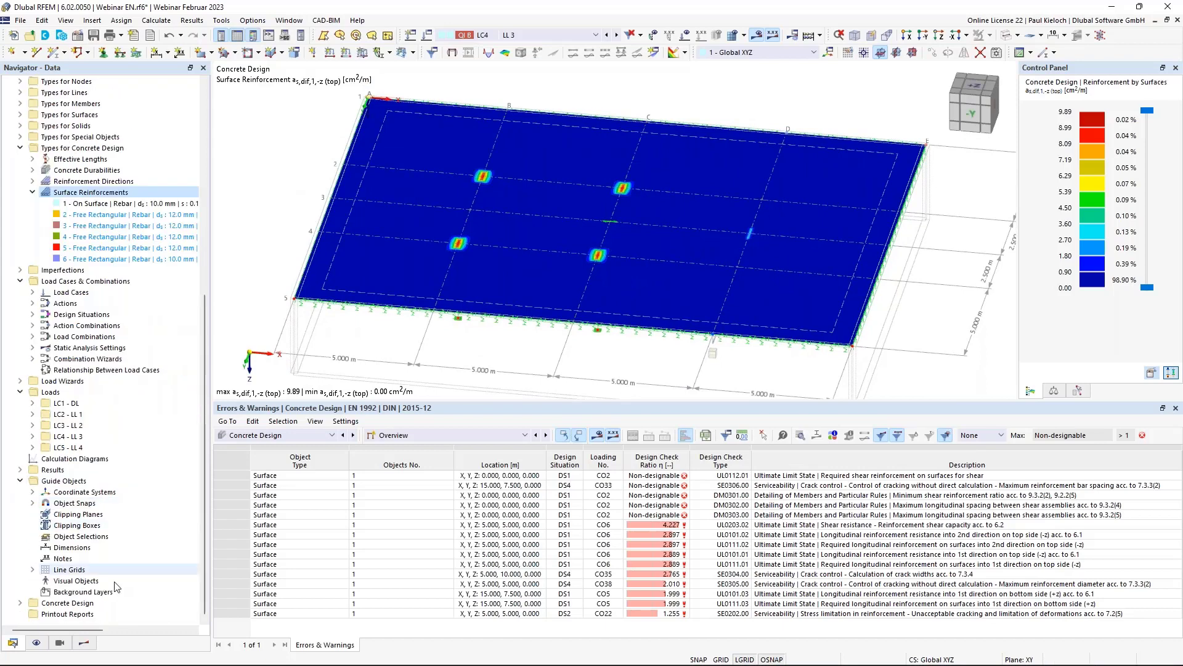
double_click(37, 603)
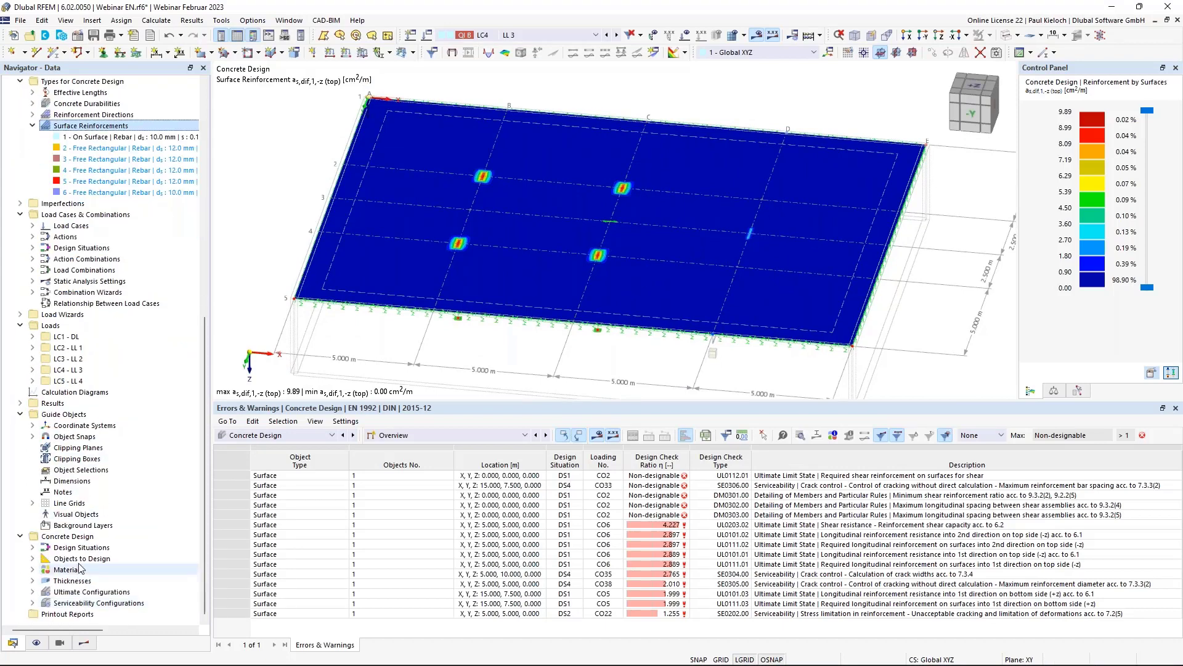
right_click(92, 538)
left_click(107, 542)
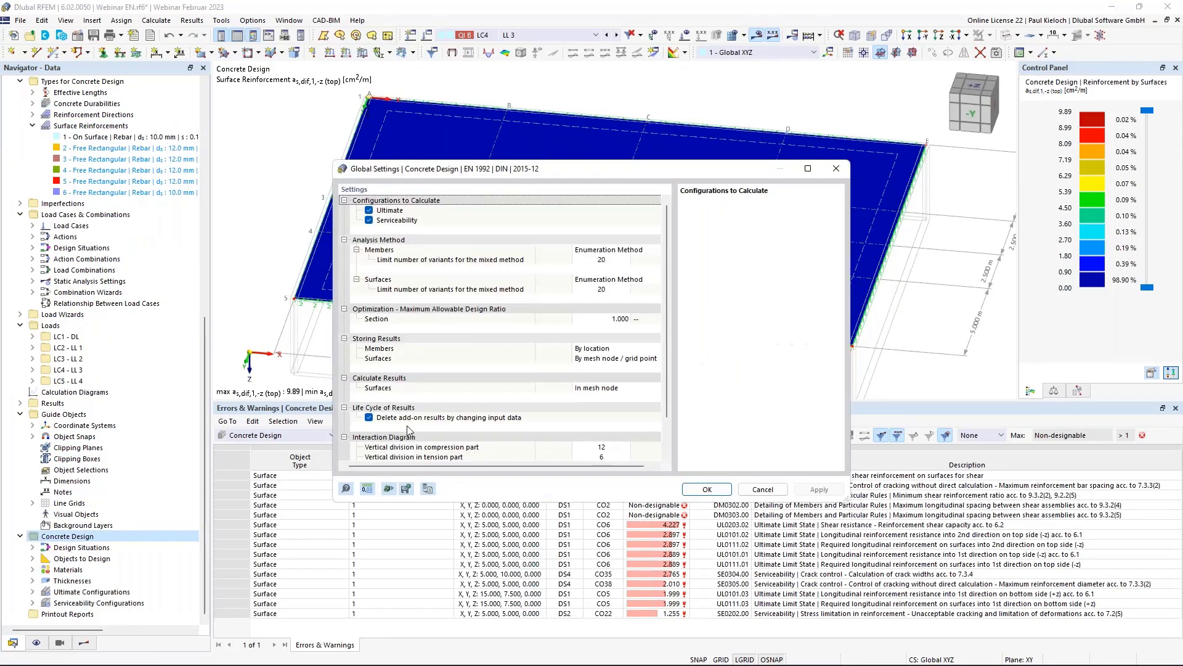
left_click(753, 490)
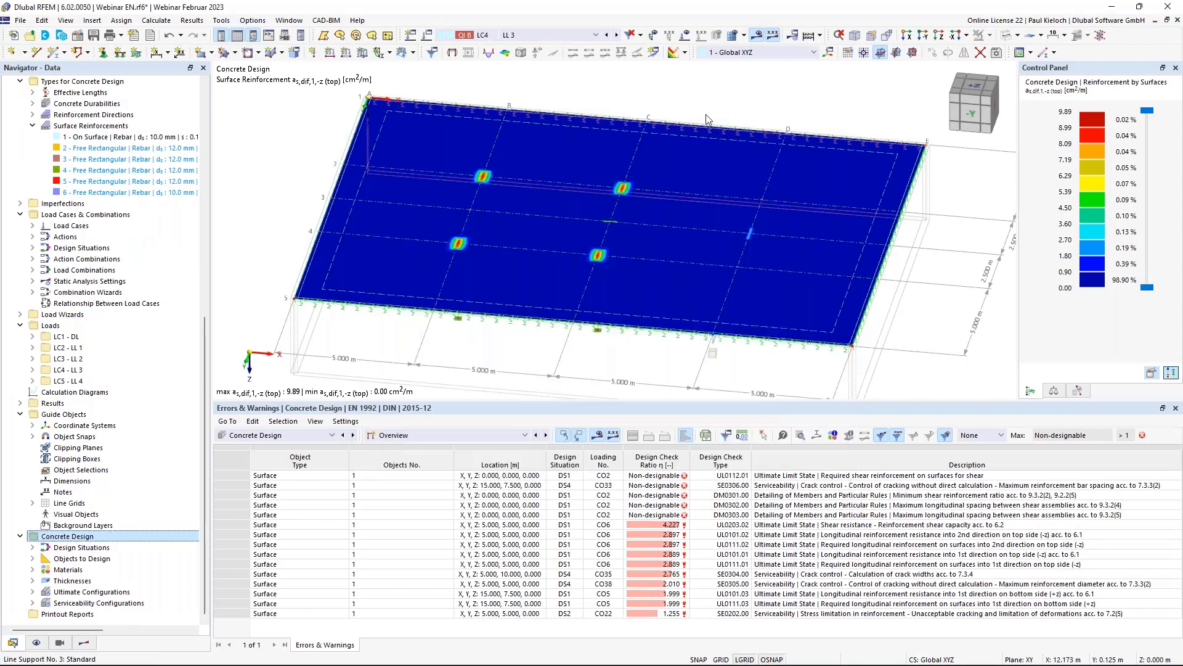
- Delete all calculation results of the model
middle_click_drag(728, 106, 688, 101)
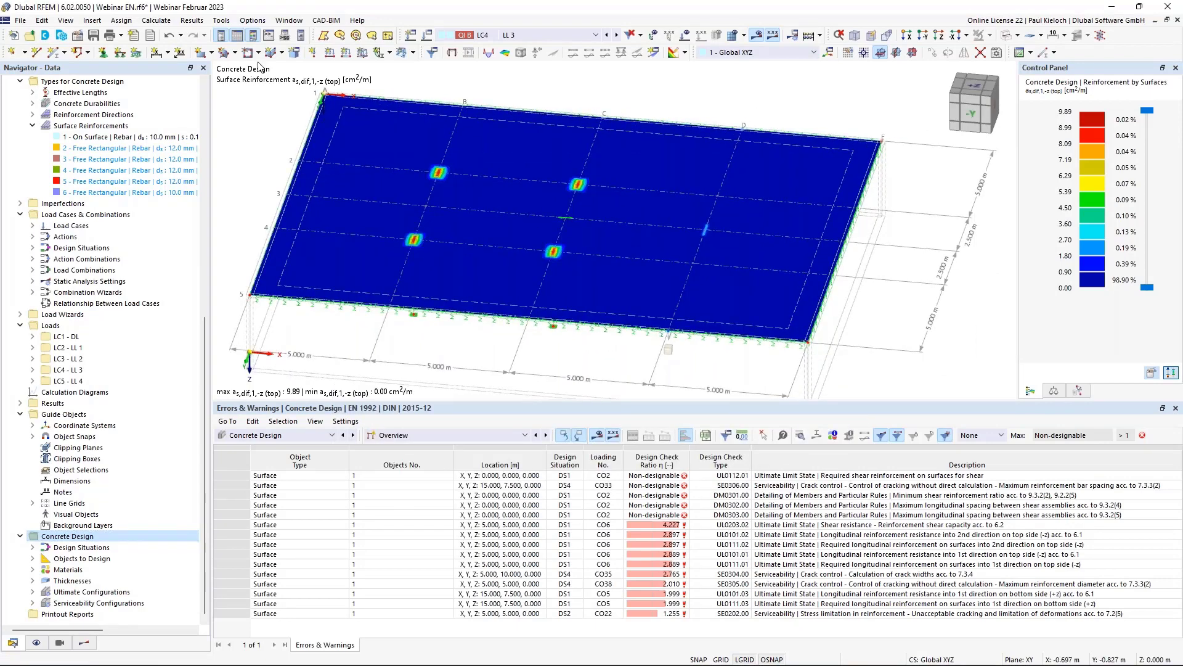
left_click(192, 20)
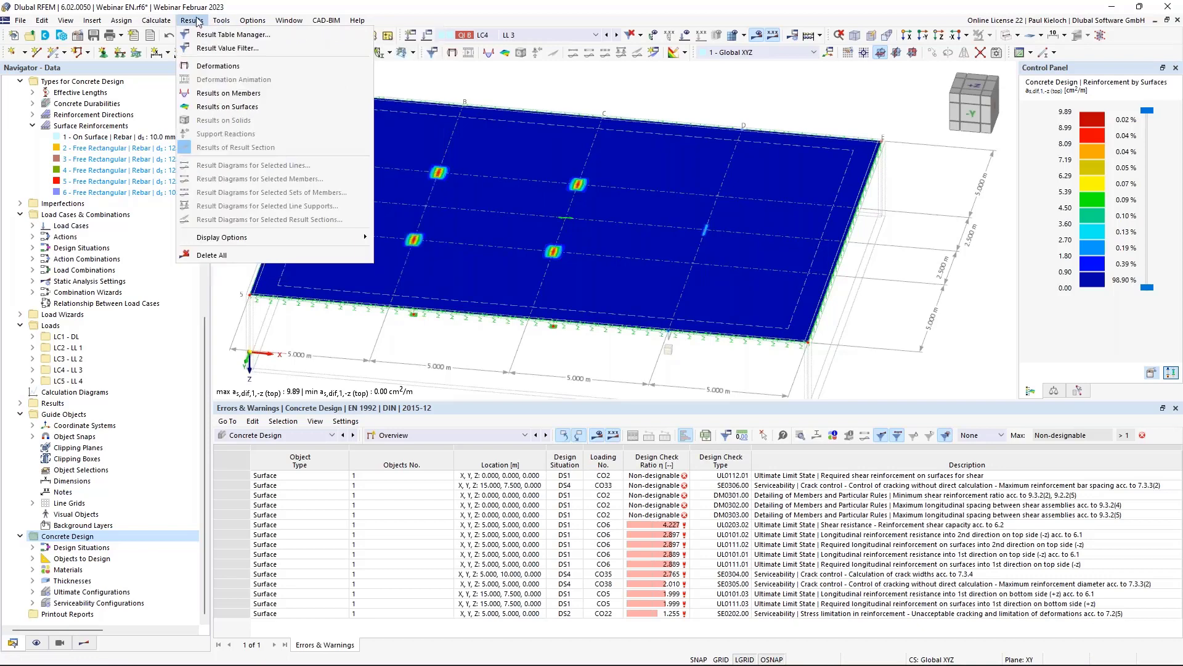
left_click(211, 255)
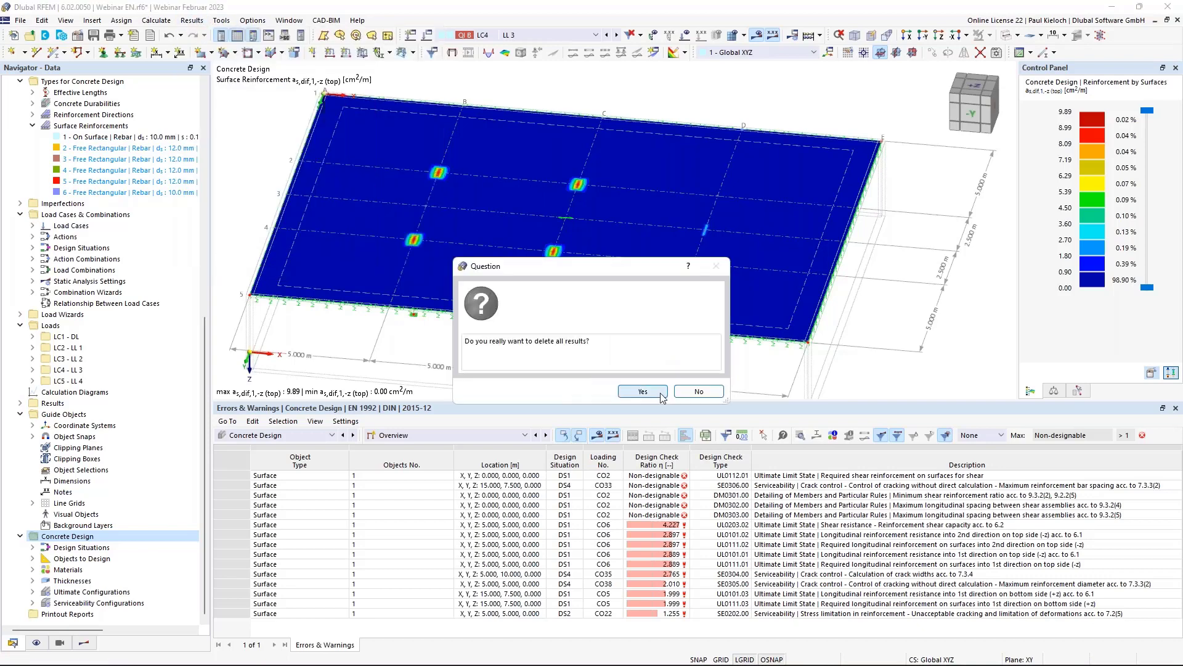
left_click(660, 391)
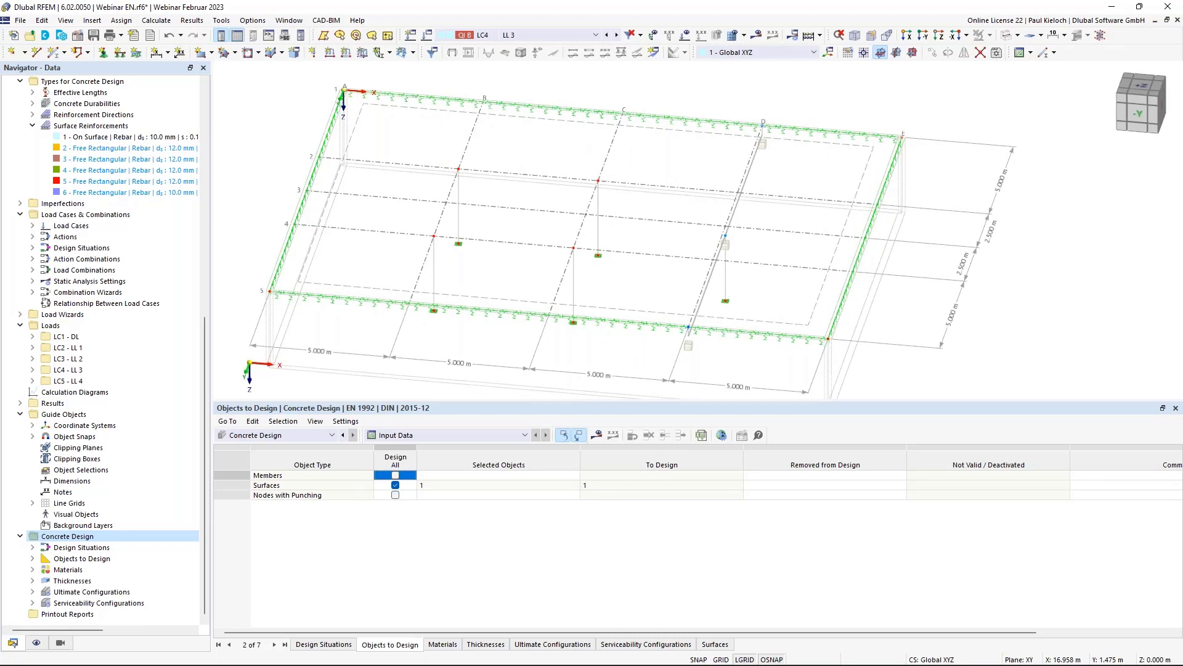
- Assign the free rectangular surface reinforcements 2 to 6 to surface 1 and accept the change
left_click(116, 149)
left_click(132, 193, "shift")
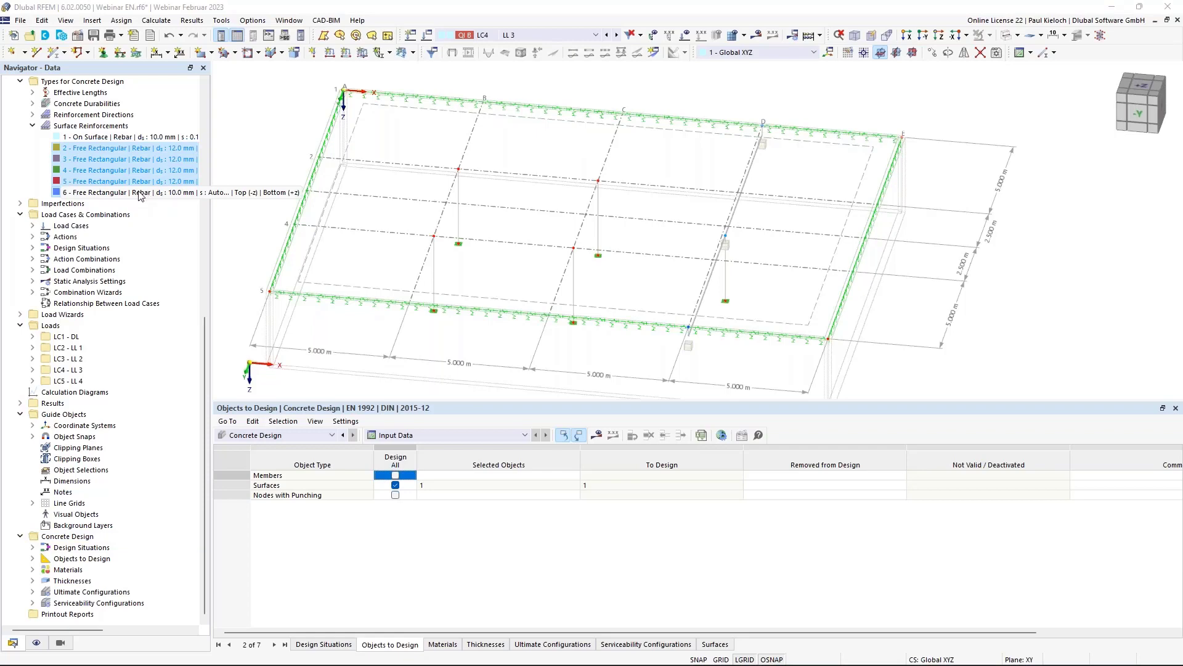
double_click(139, 193)
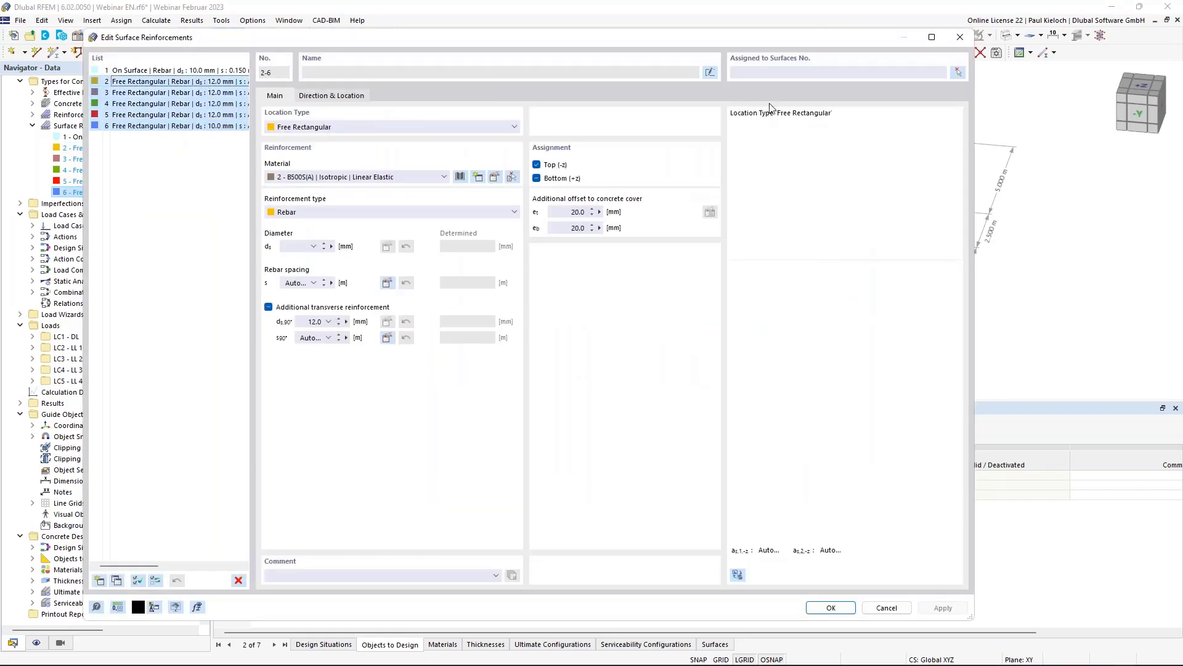
left_click(780, 73)
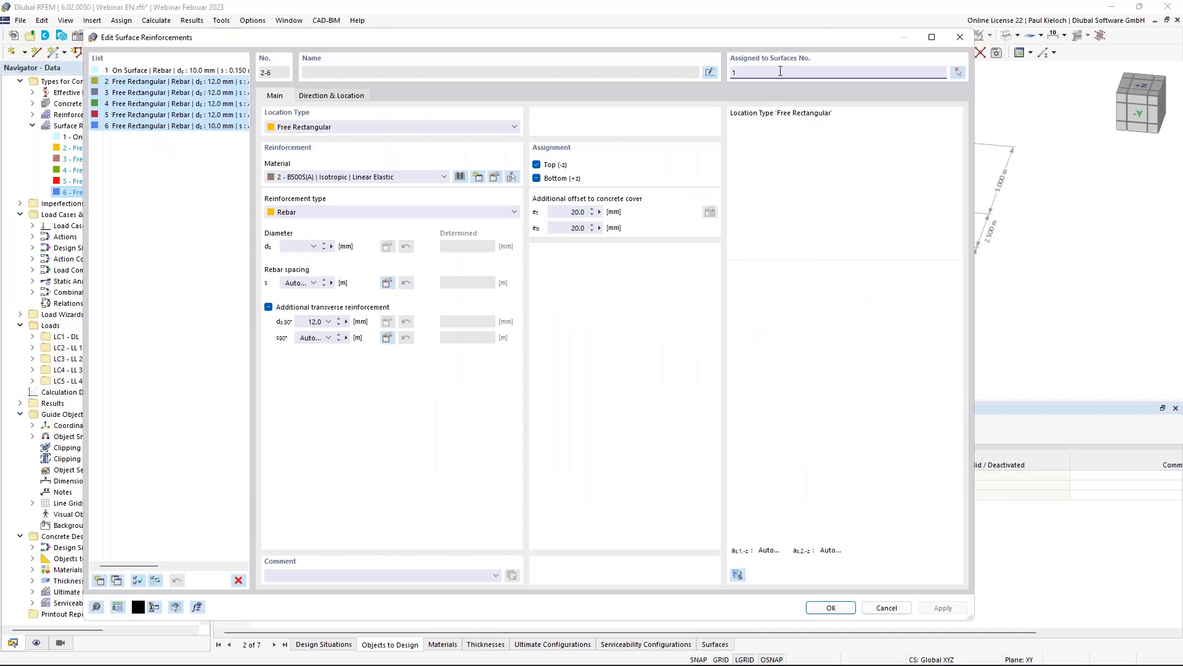
type("1")
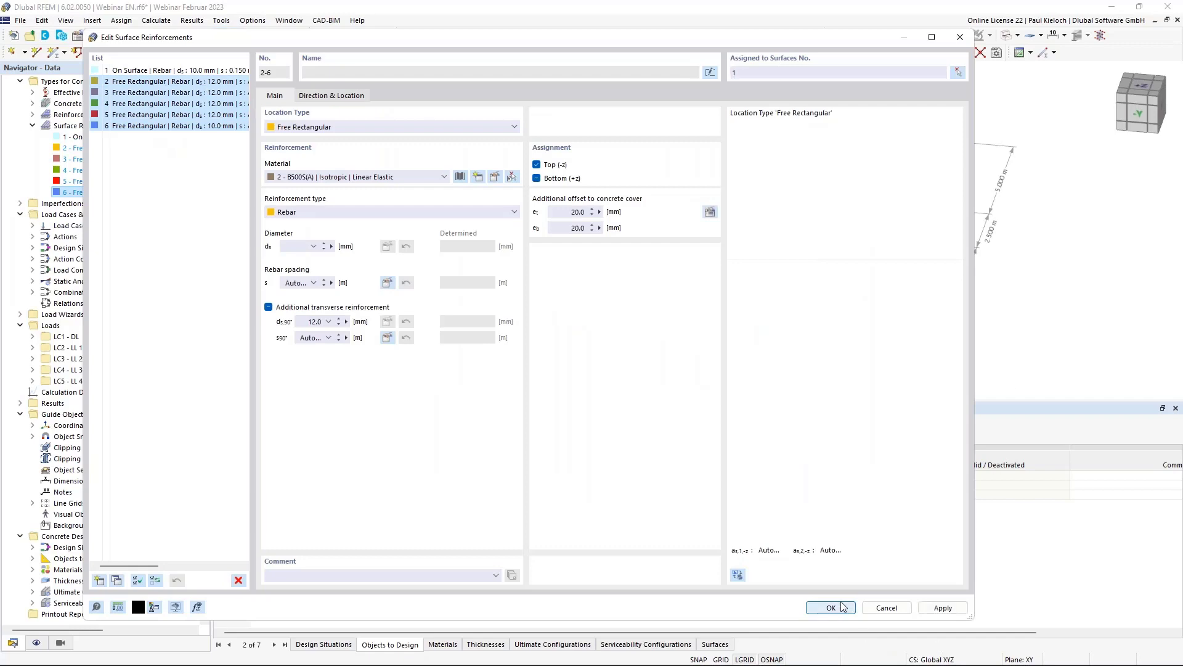
left_click(832, 608)
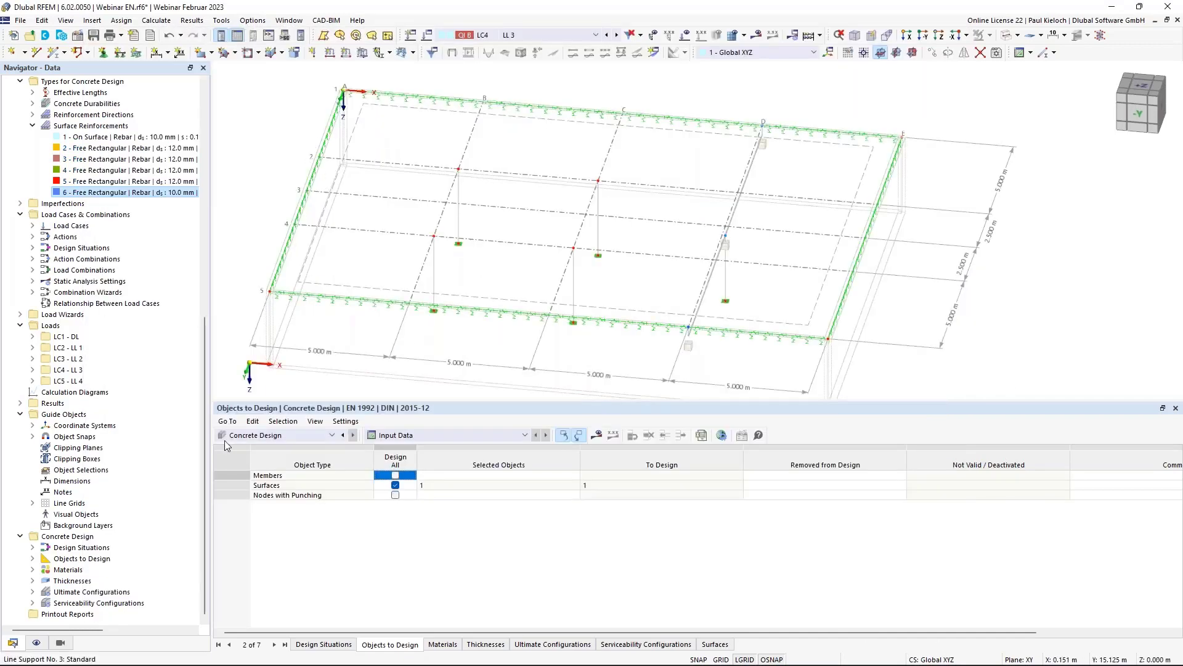
- Show the concrete design types in the model display and hide the on-surface longitudinal reinforcement
left_click(36, 643)
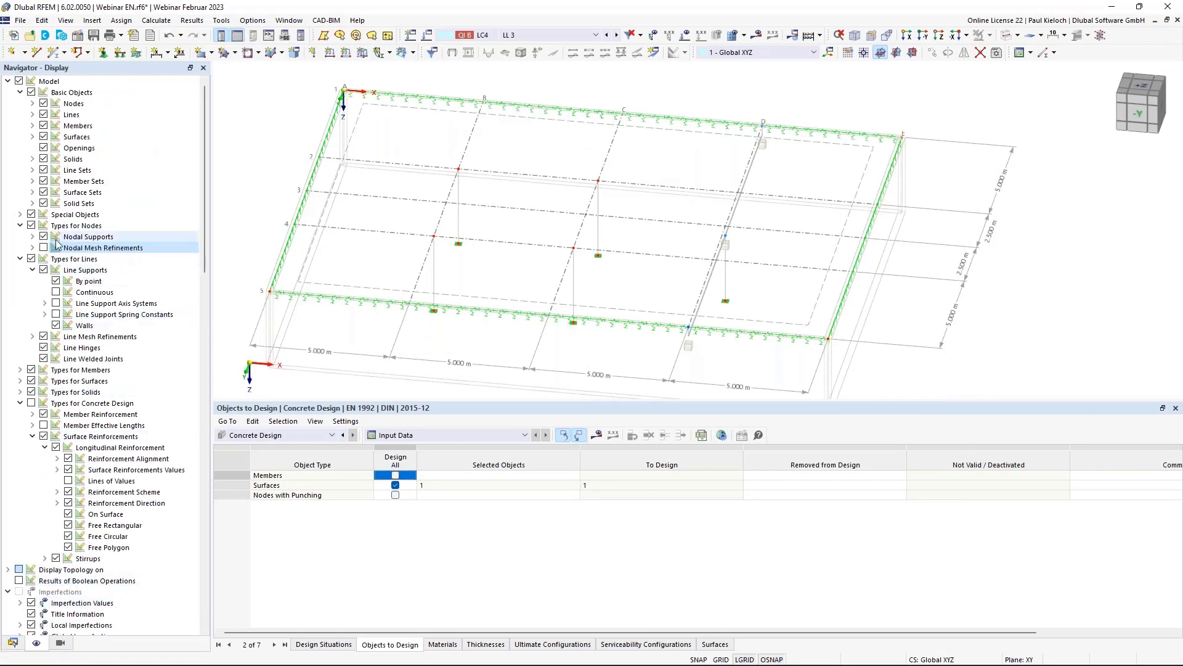
left_click(31, 403)
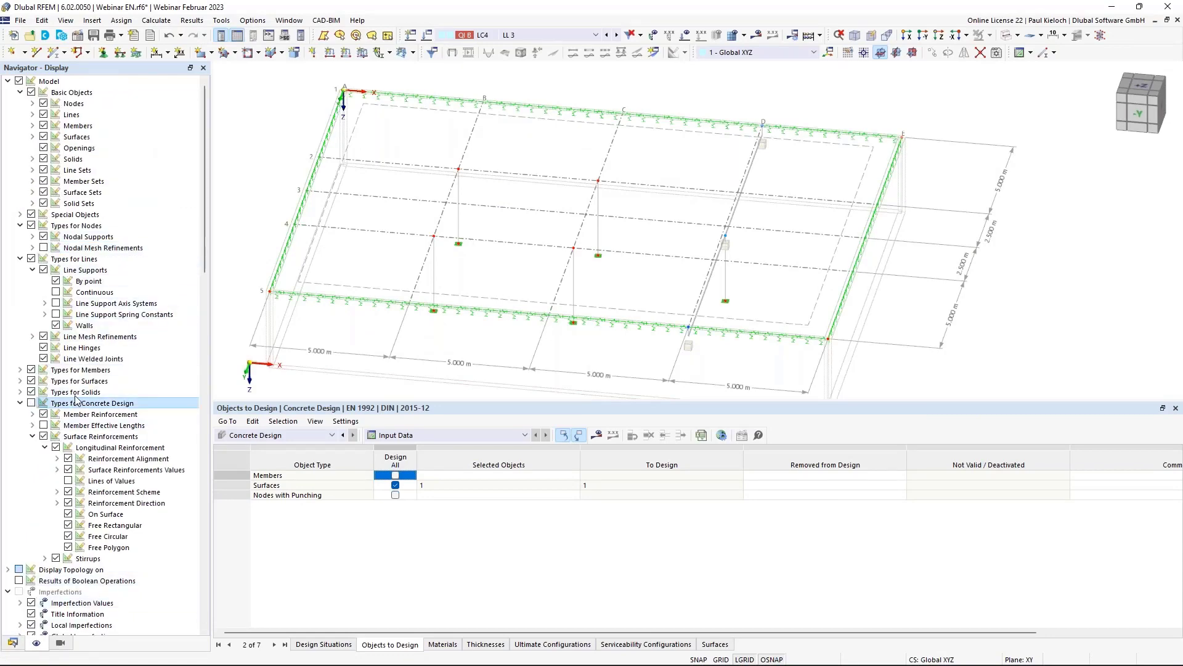
scroll(497, 150, "up", 2)
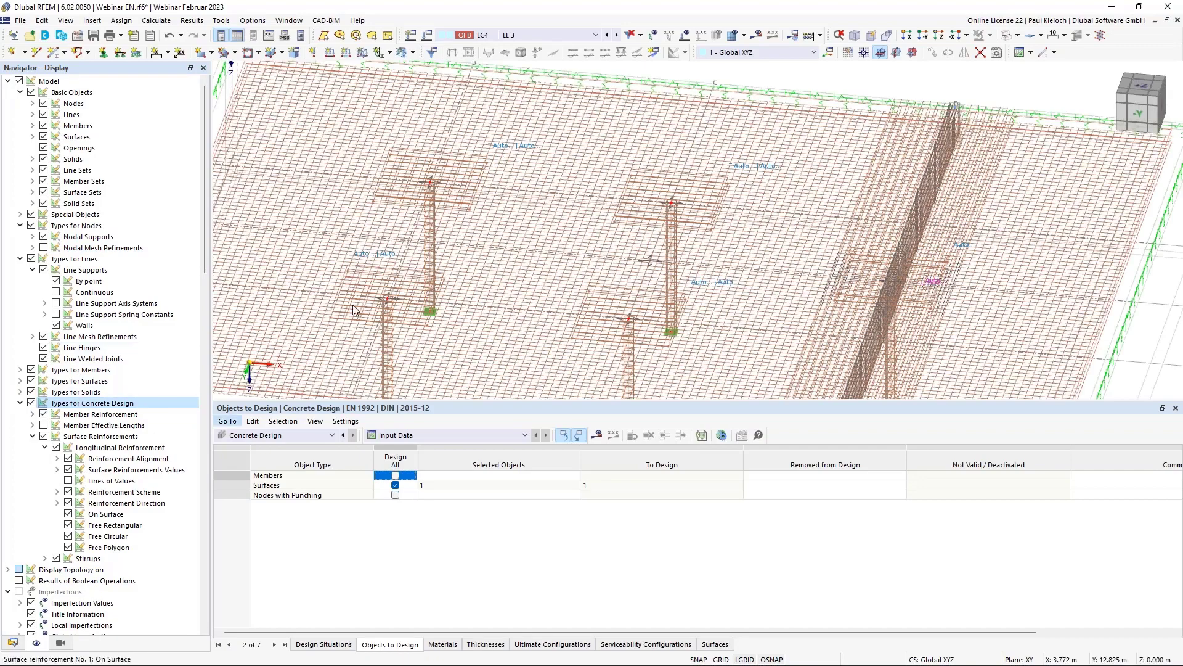
left_click(68, 514)
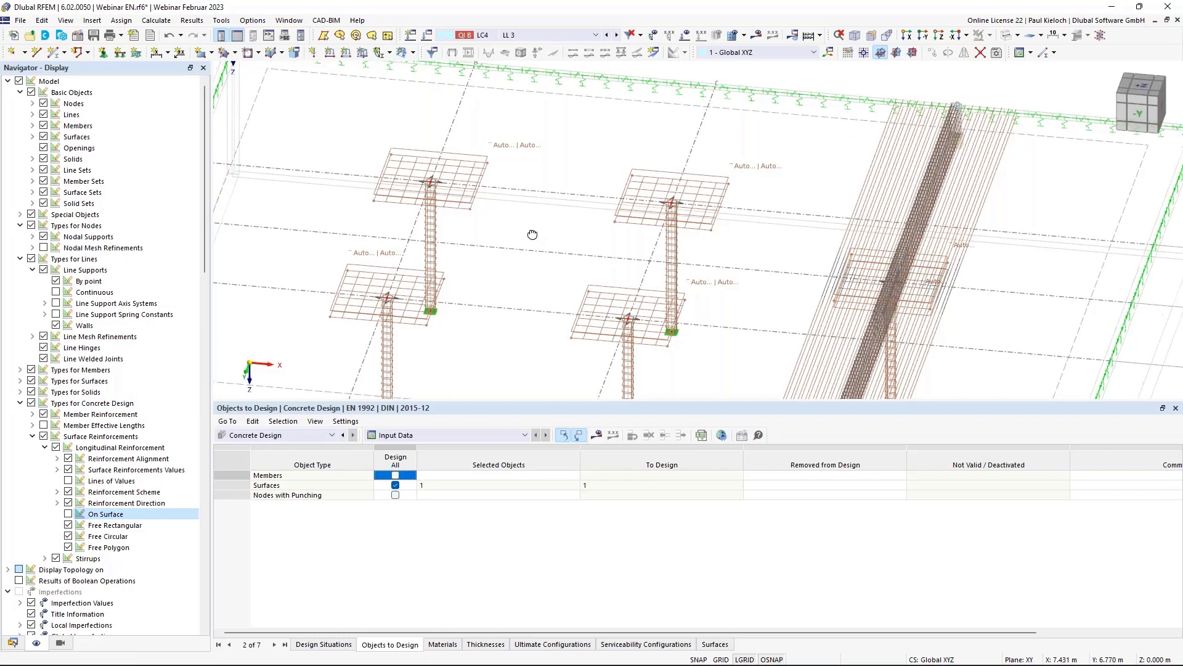
middle_click_drag(532, 234, 431, 164, "ctrl")
middle_click_drag(515, 199, 522, 214, "ctrl")
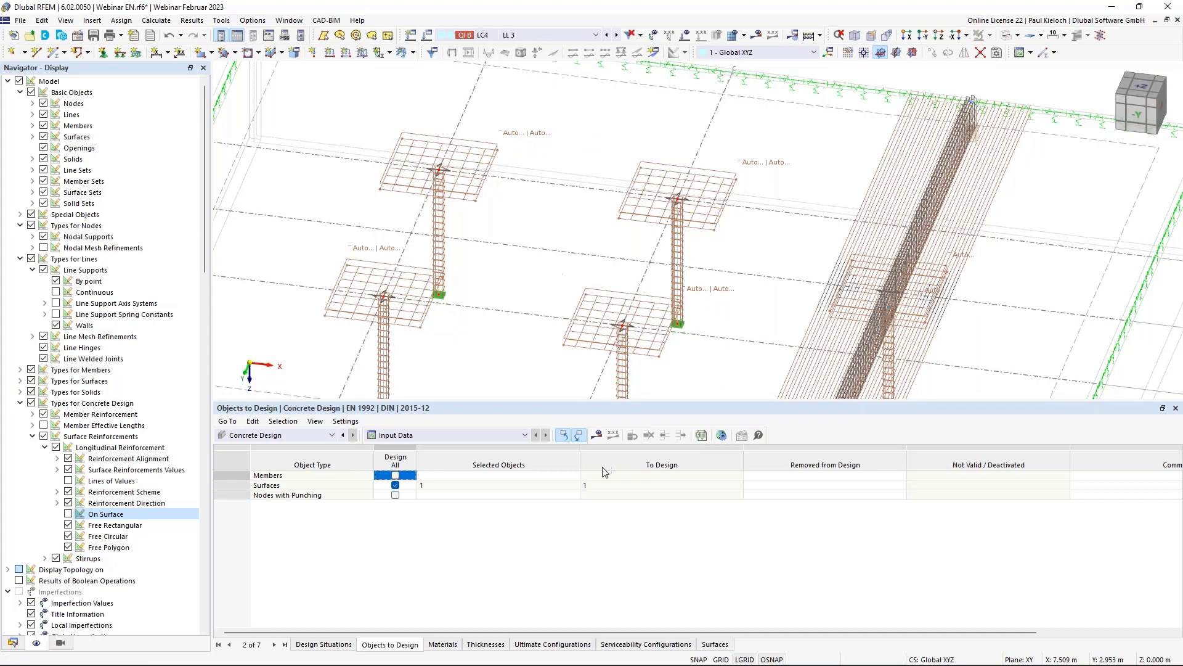
- Calculate the concrete design and examine the not covered longitudinal reinforcement in direction 1 top, direction 2 top and direction 1 bottom
left_click(597, 435)
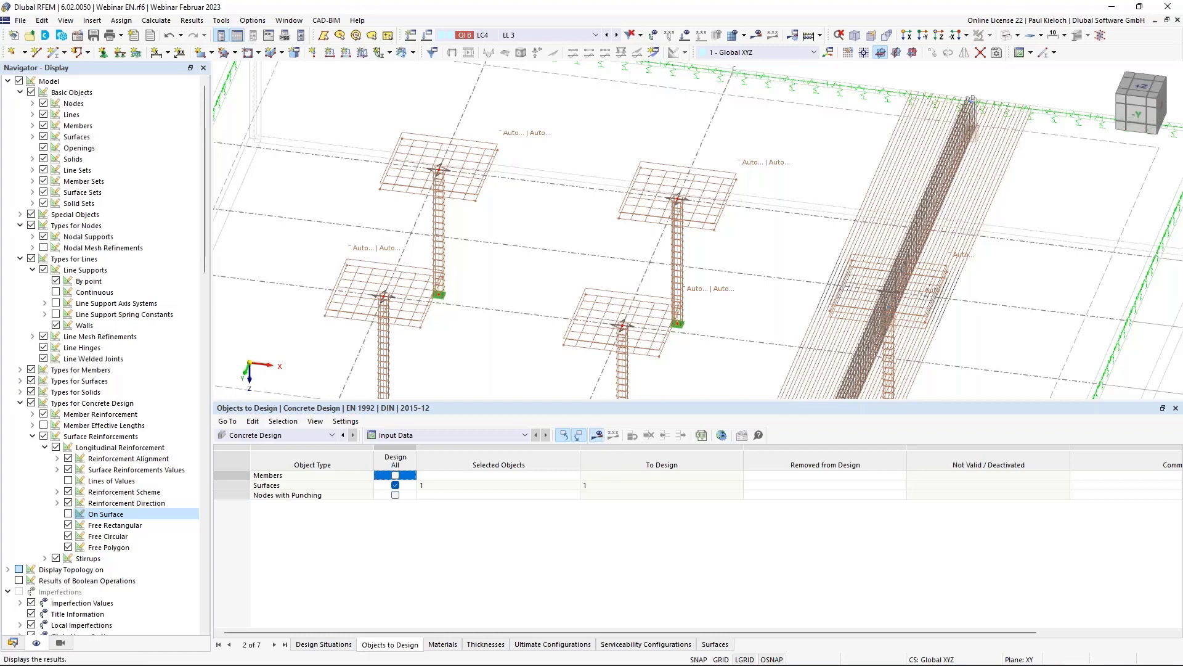
left_click(643, 392)
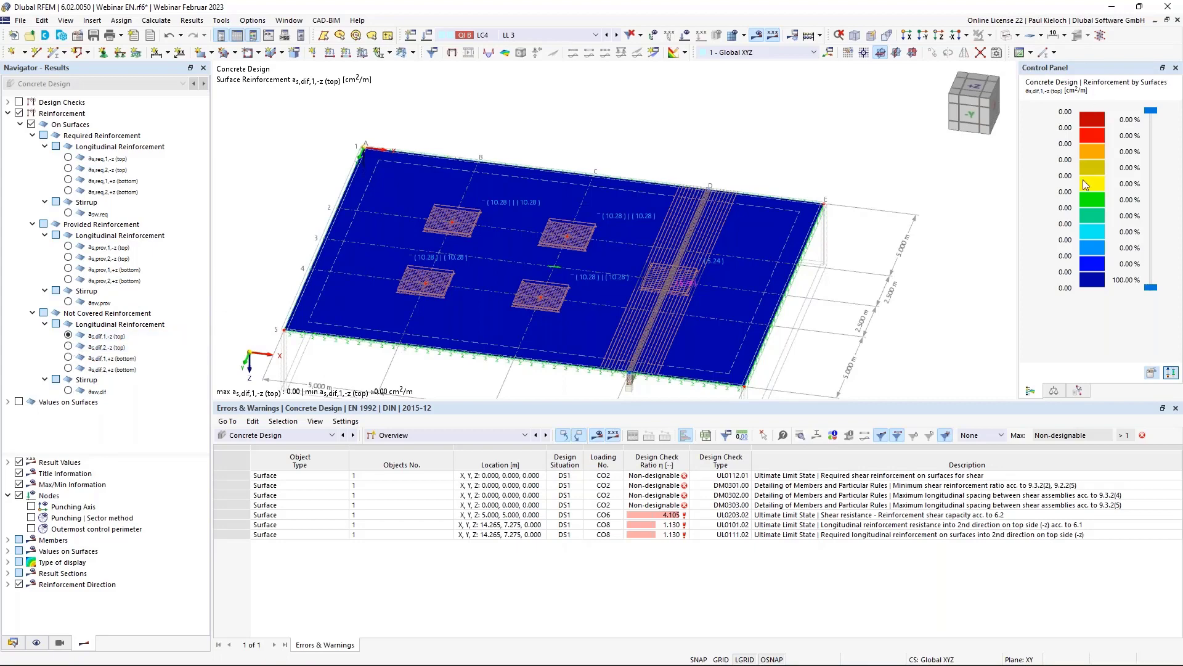
left_click(68, 348)
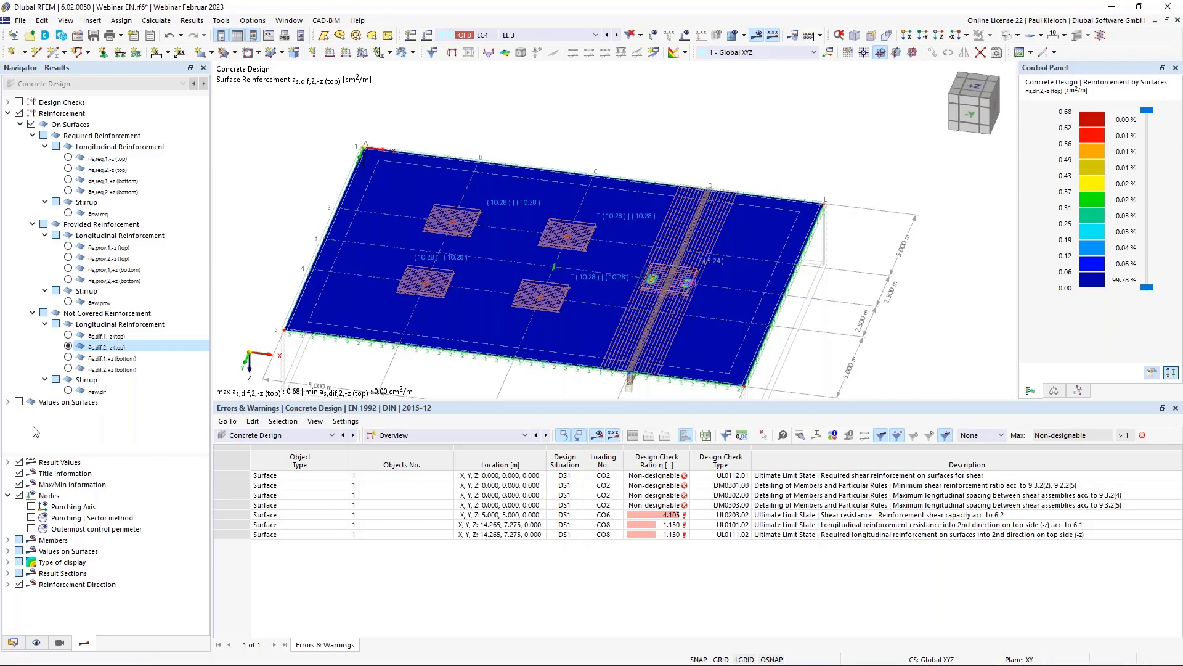
left_click(68, 357)
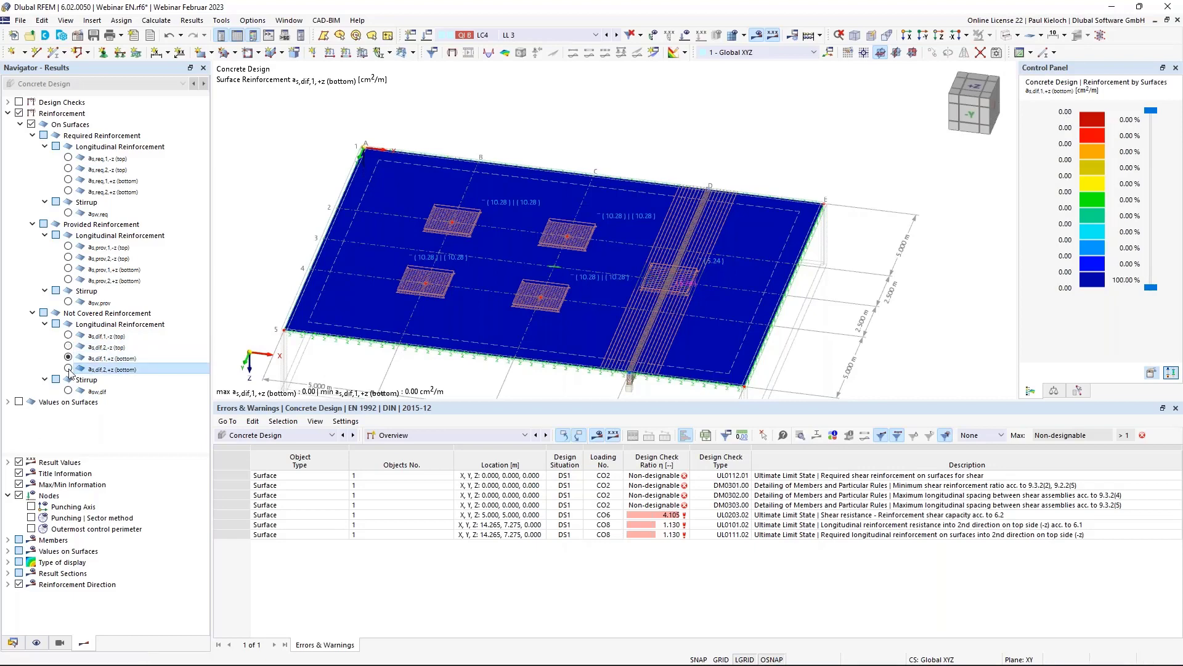
left_click(68, 335)
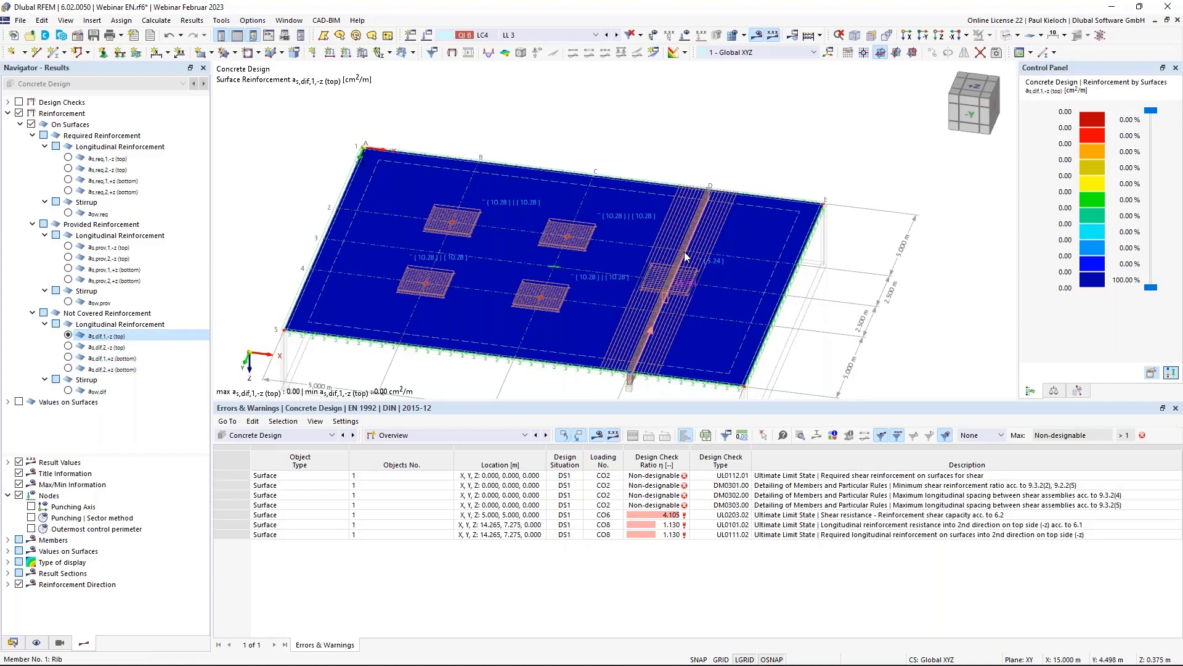
middle_click_drag(574, 233, 493, 209, "ctrl")
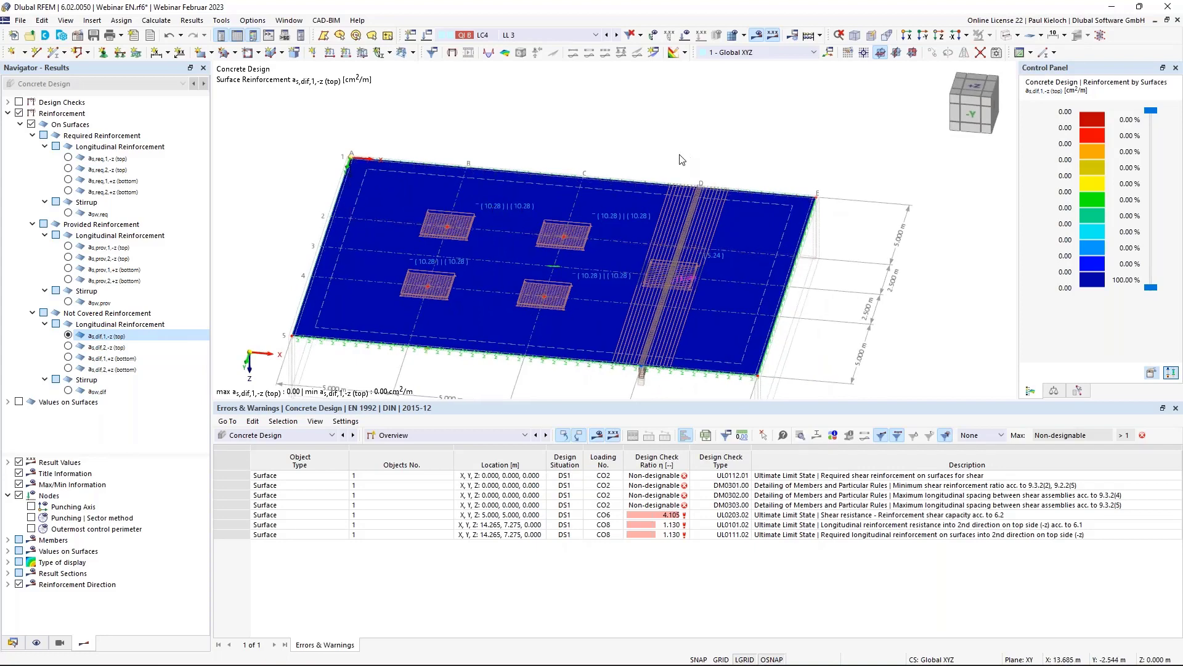
middle_click_drag(734, 124, 581, 161)
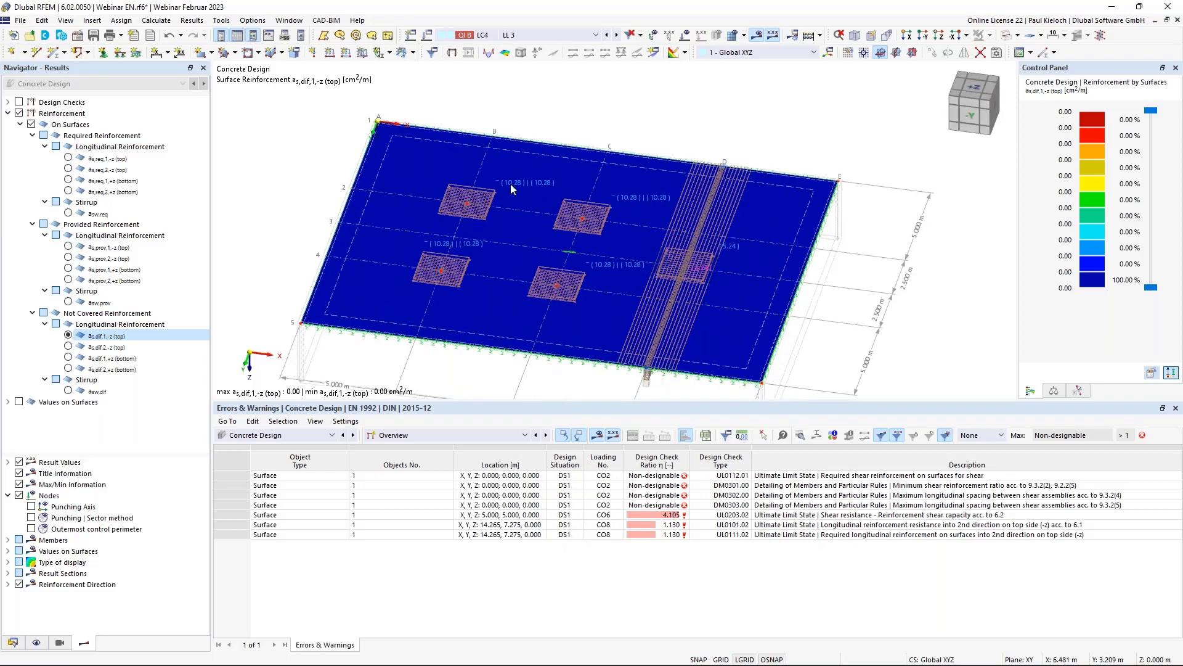
- Examine the bar diameters, spacings and areas of all surface reinforcements in the Reinforcement on Surfaces results
left_click(452, 436)
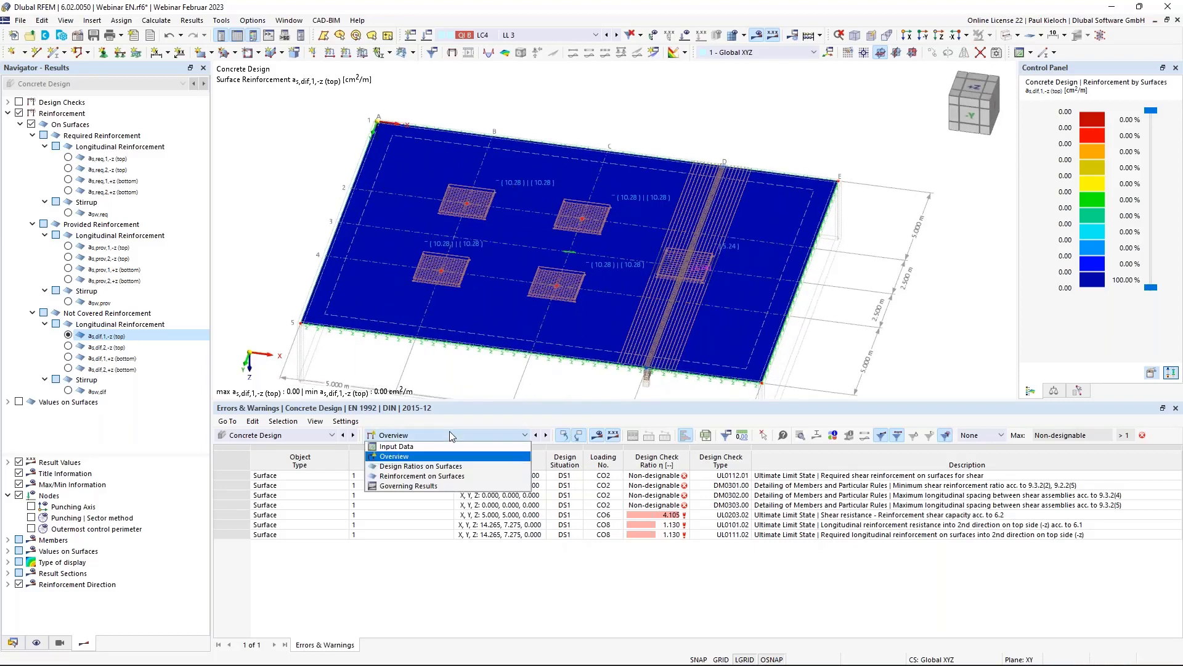
left_click(417, 477)
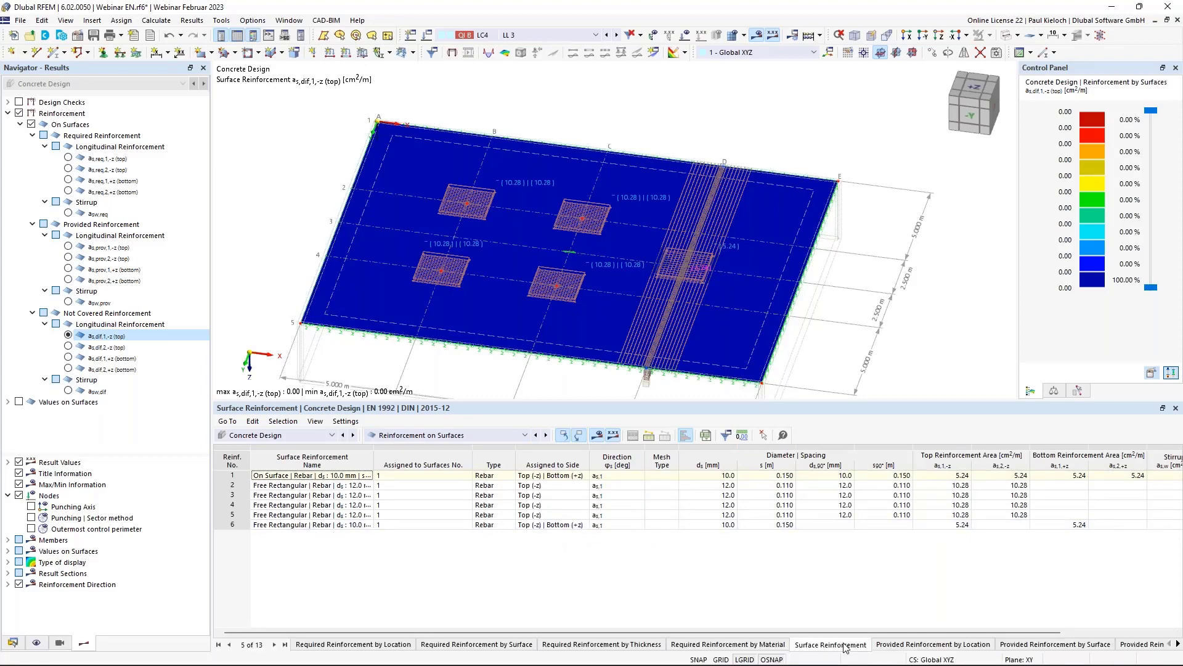
left_click(454, 283)
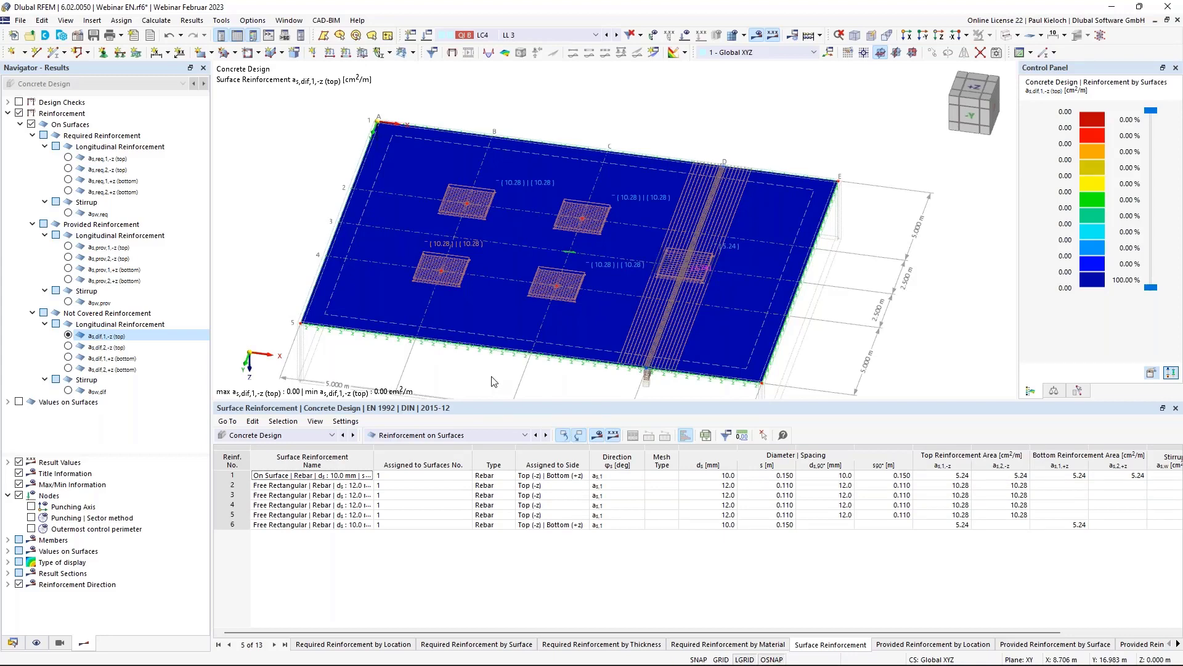
- Replace the automatic spacings of surface reinforcements 2 to 6 with their determined values and accept, allowing the Concrete Design results to be deleted
left_click(12, 642)
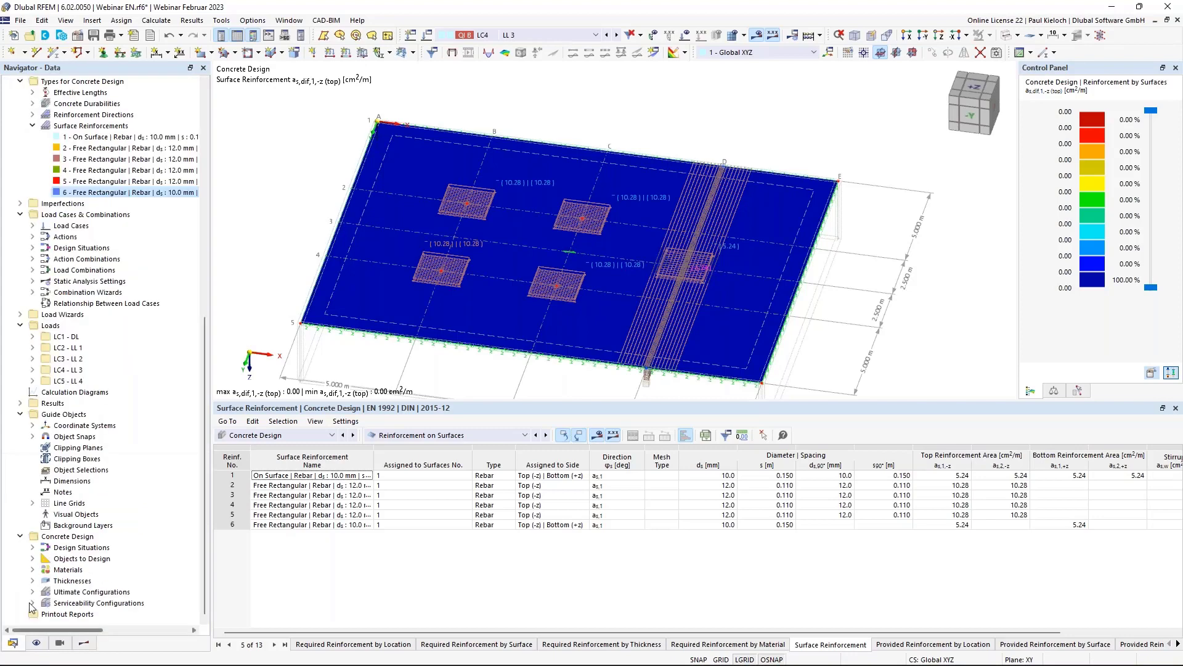
right_click(112, 128)
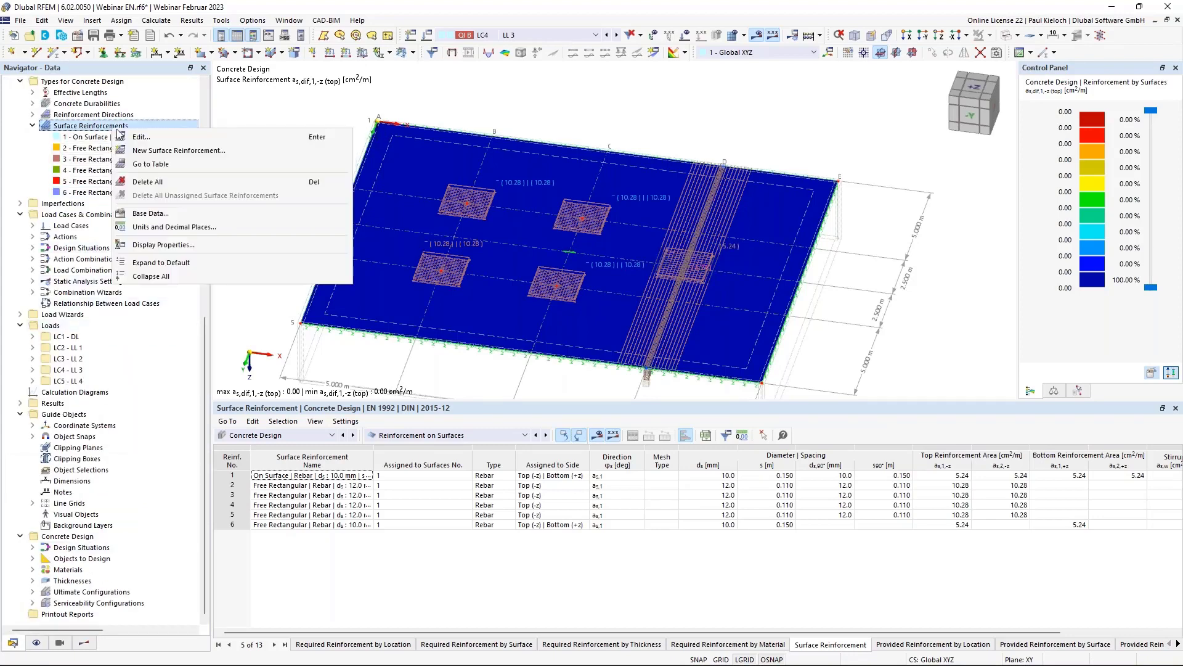
left_click(161, 135)
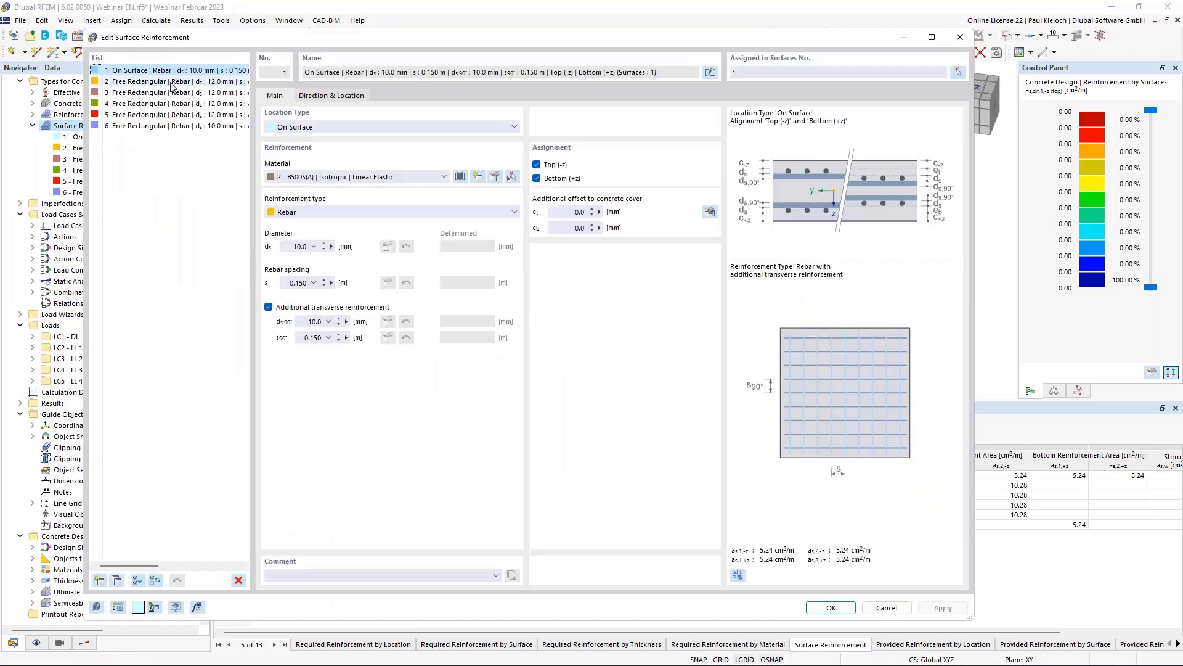
left_click(158, 84)
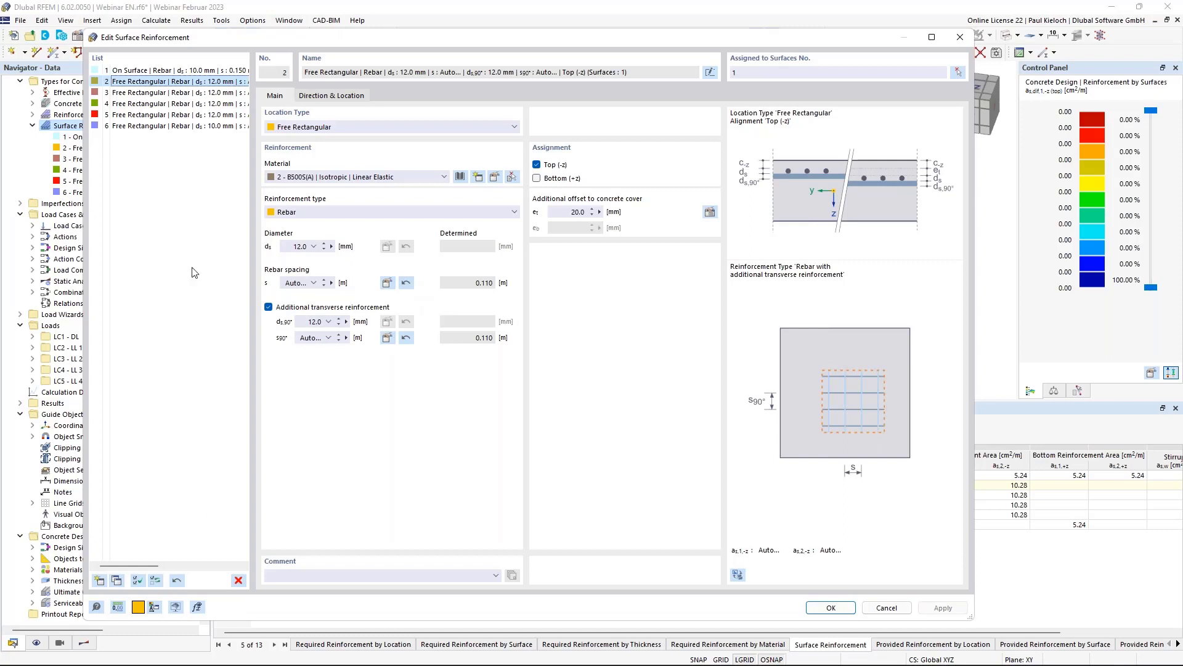
left_click(143, 126, "shift")
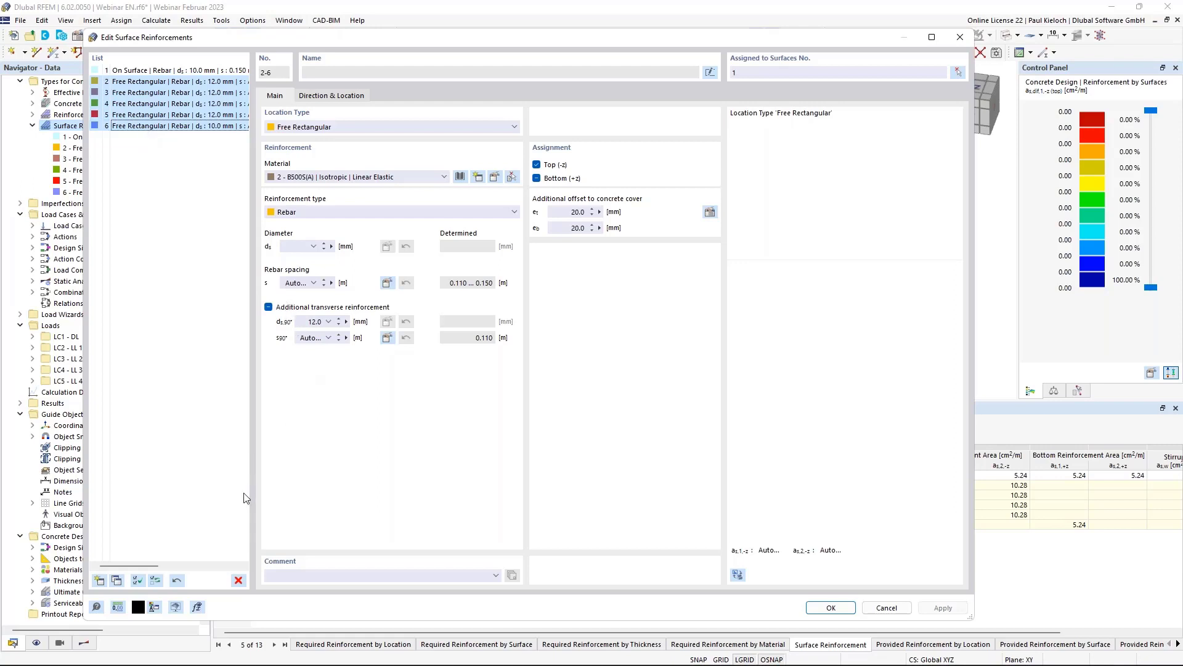
left_click(178, 583)
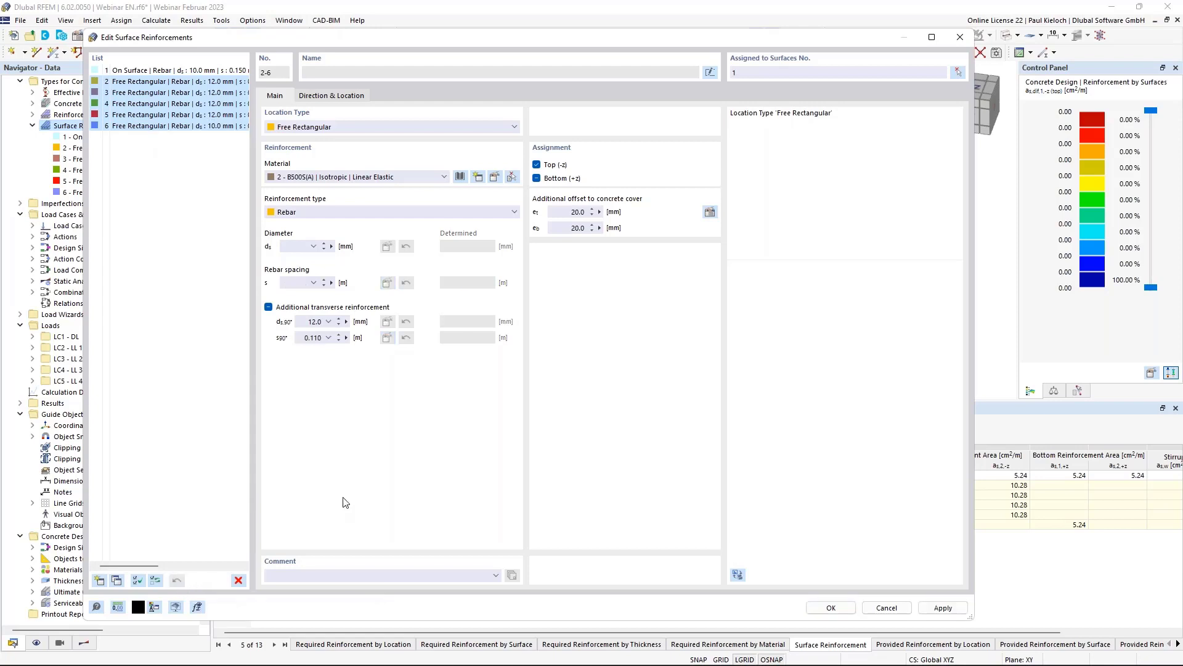
left_click(205, 126)
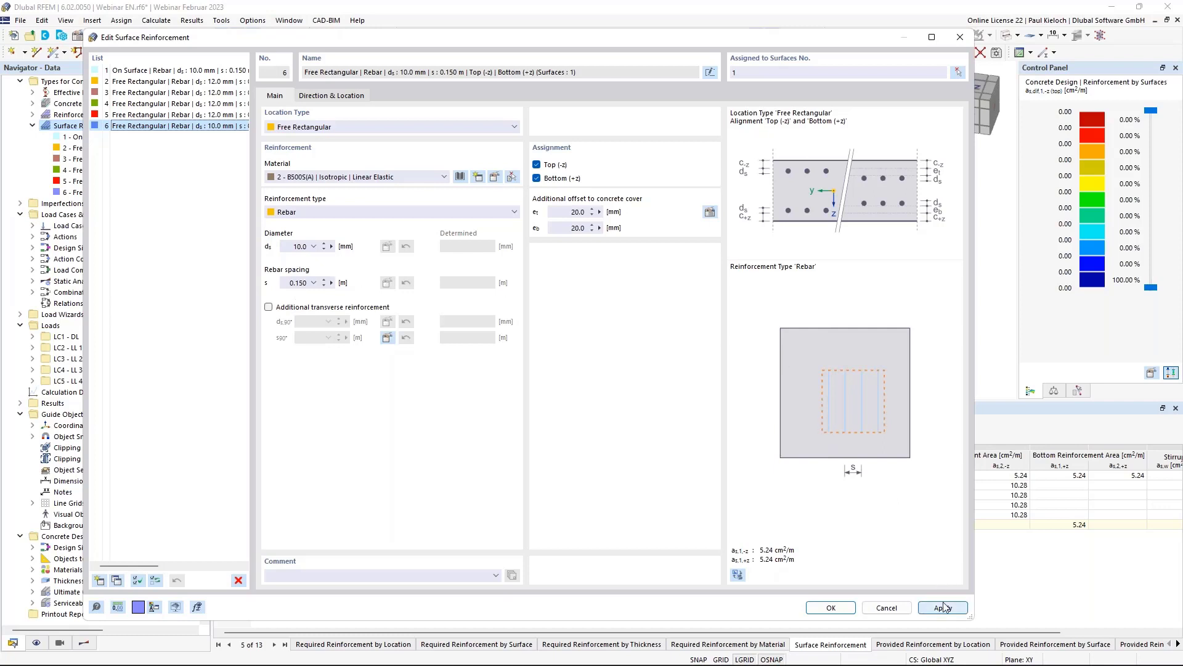
left_click(848, 607)
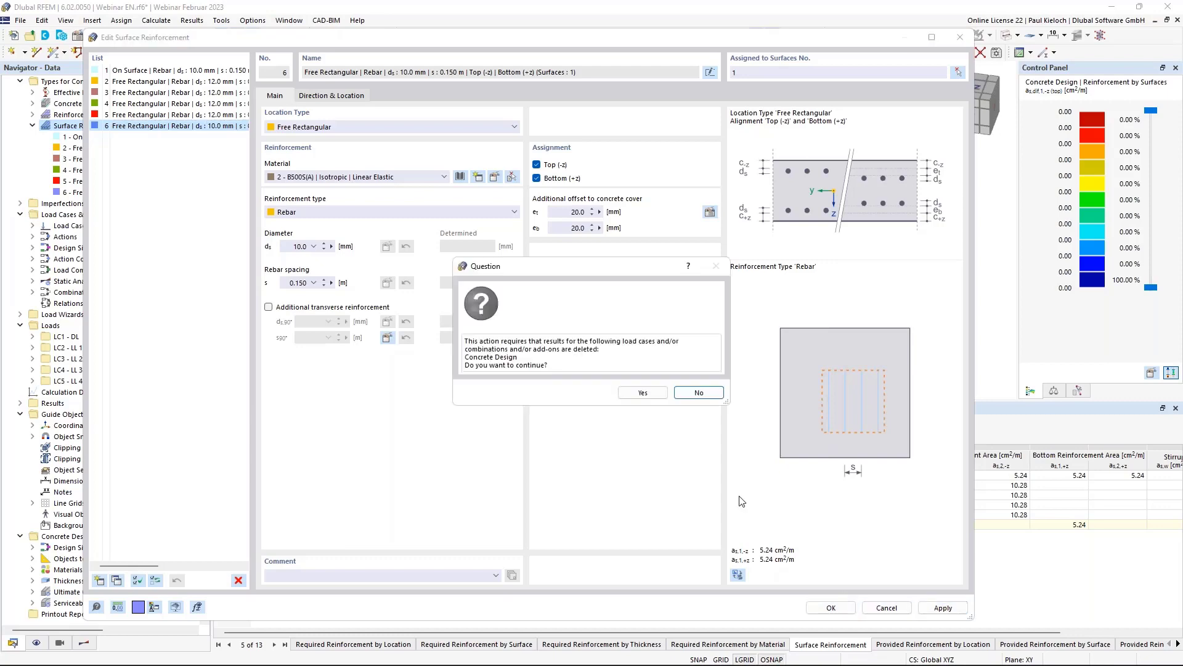
left_click(645, 391)
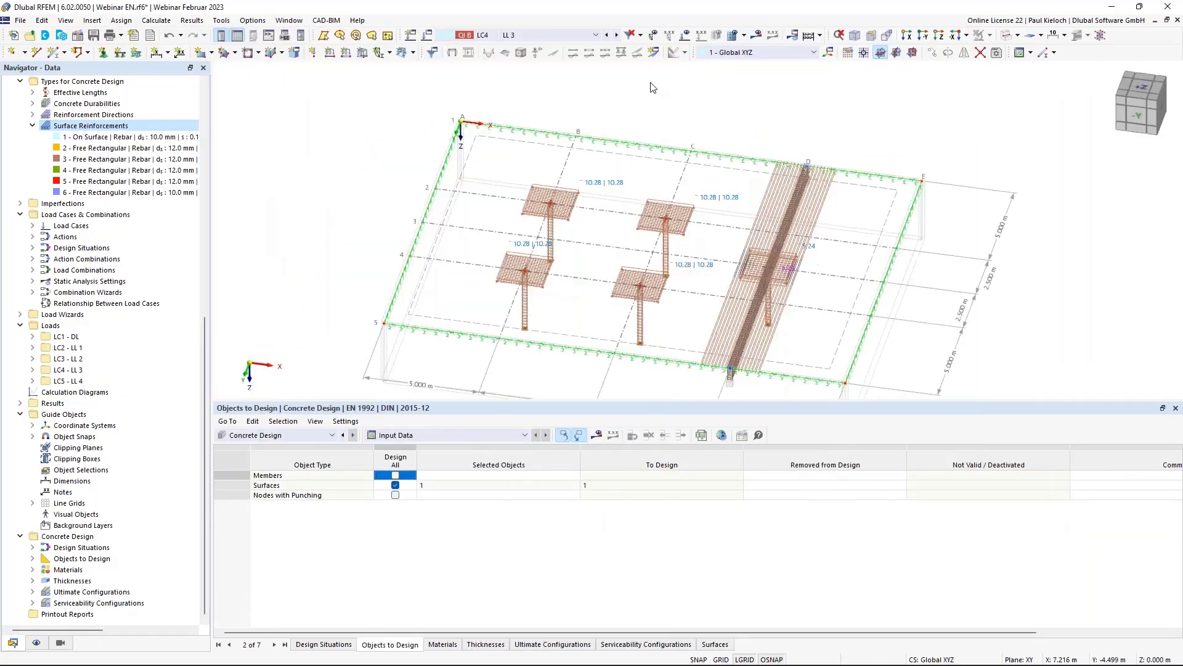
middle_click_drag(884, 130, 811, 102)
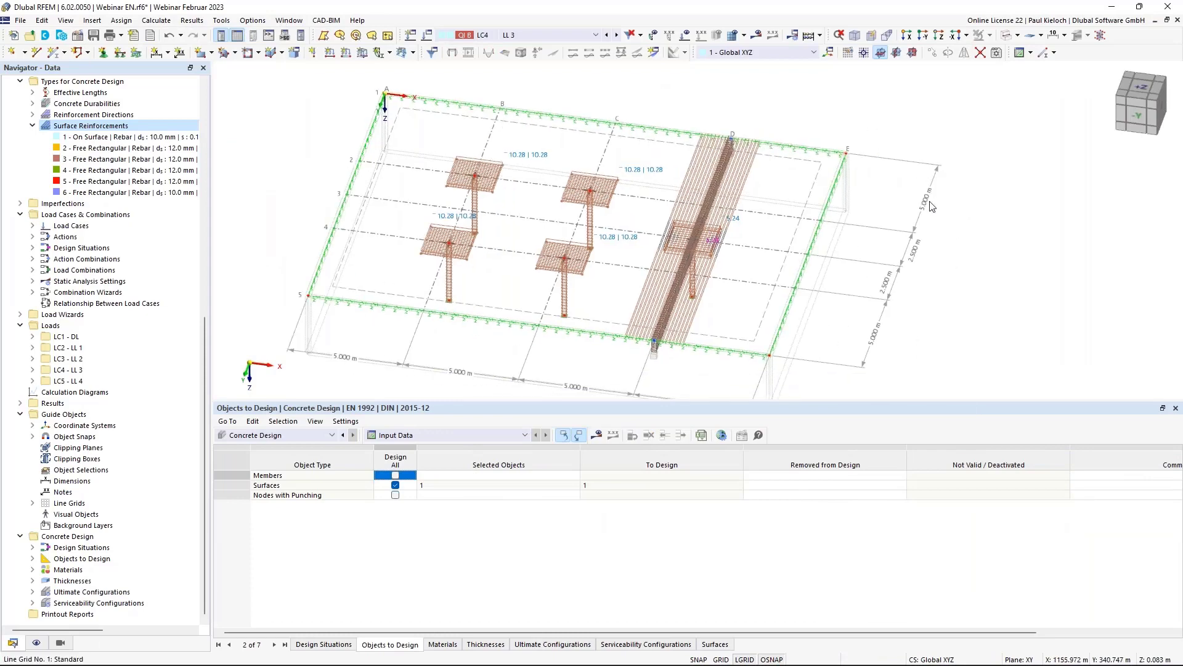
middle_click_drag(967, 278, 934, 238, "ctrl")
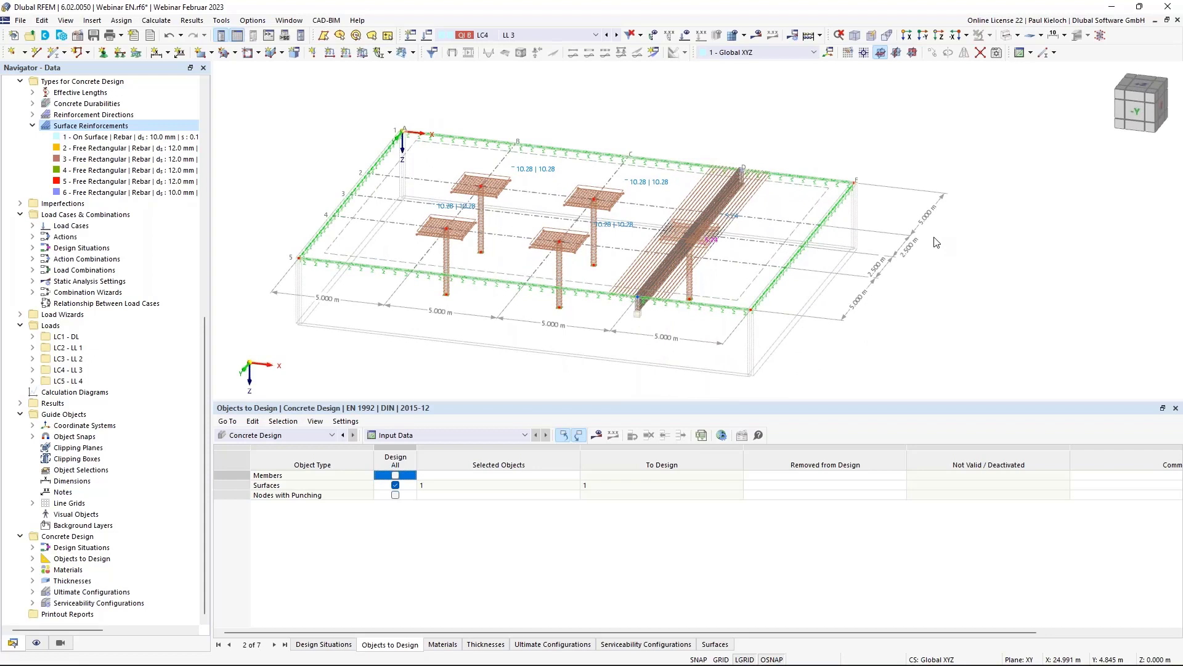
- Set the longitudinal reinforcement of column member 6 to 8 bars with a 12 mm diameter and accept
middle_click_drag(895, 290, 892, 329, "ctrl")
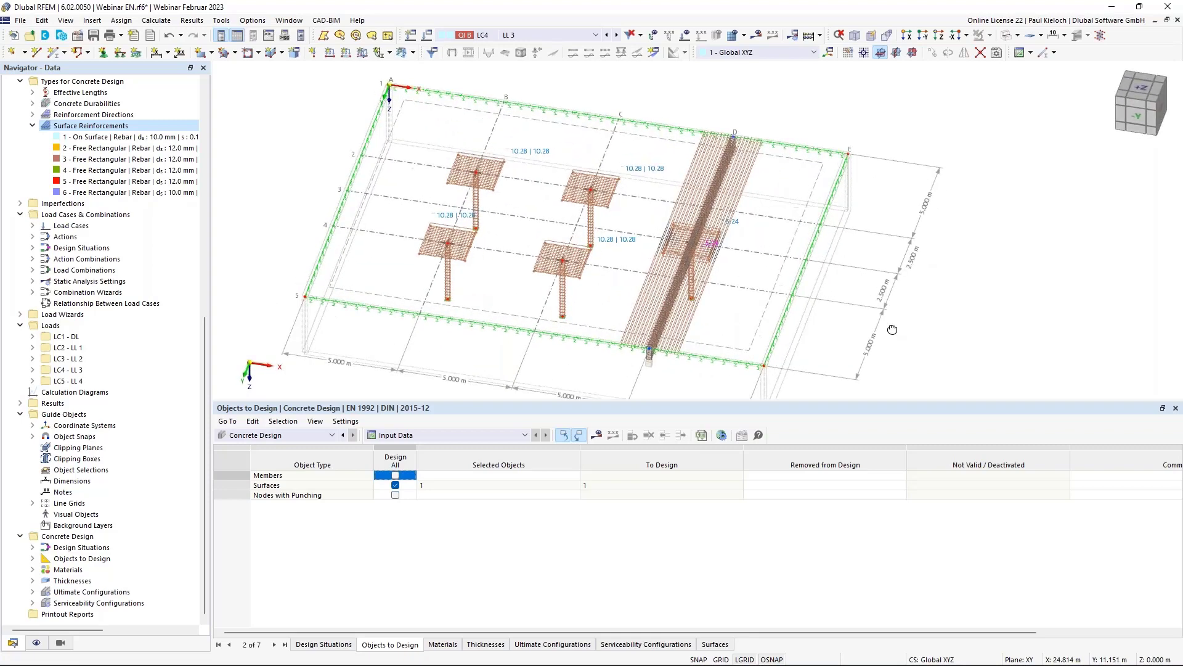
scroll(489, 284, "up", 4)
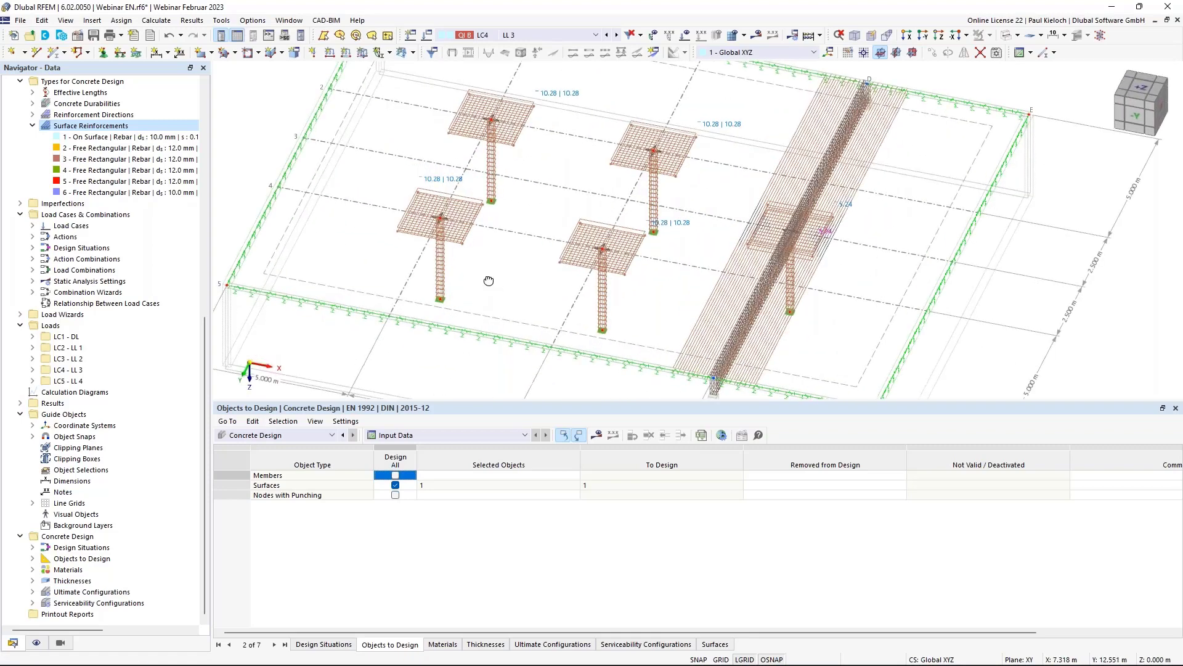
middle_click_drag(489, 281, 599, 297, "ctrl")
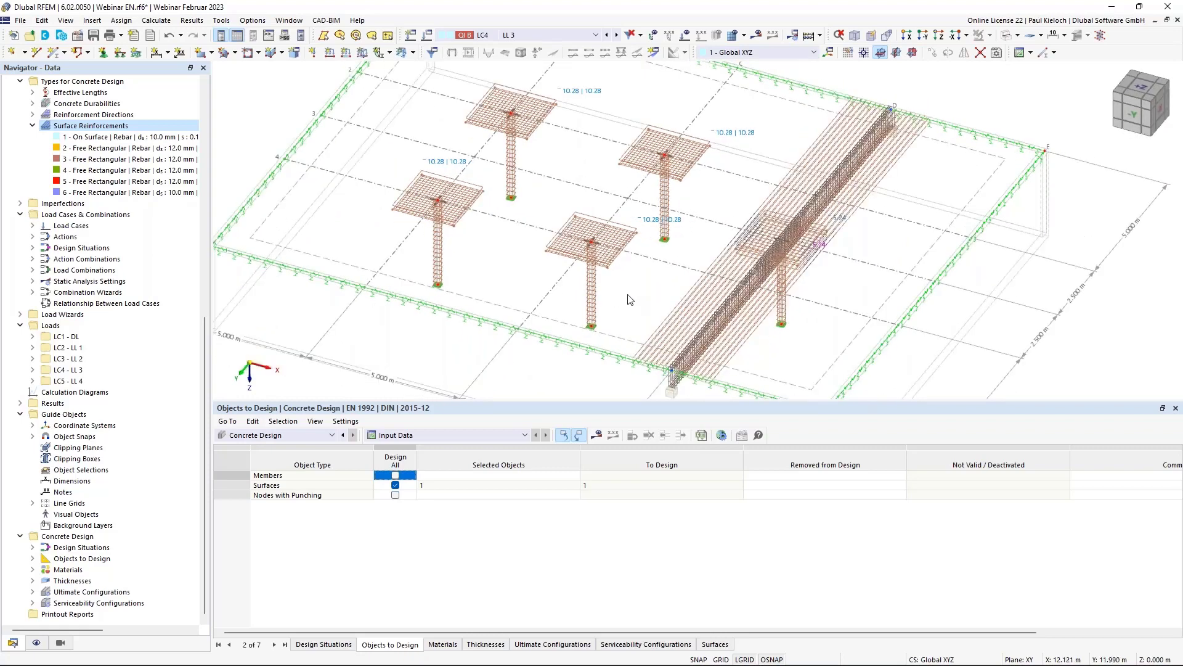
double_click(591, 298)
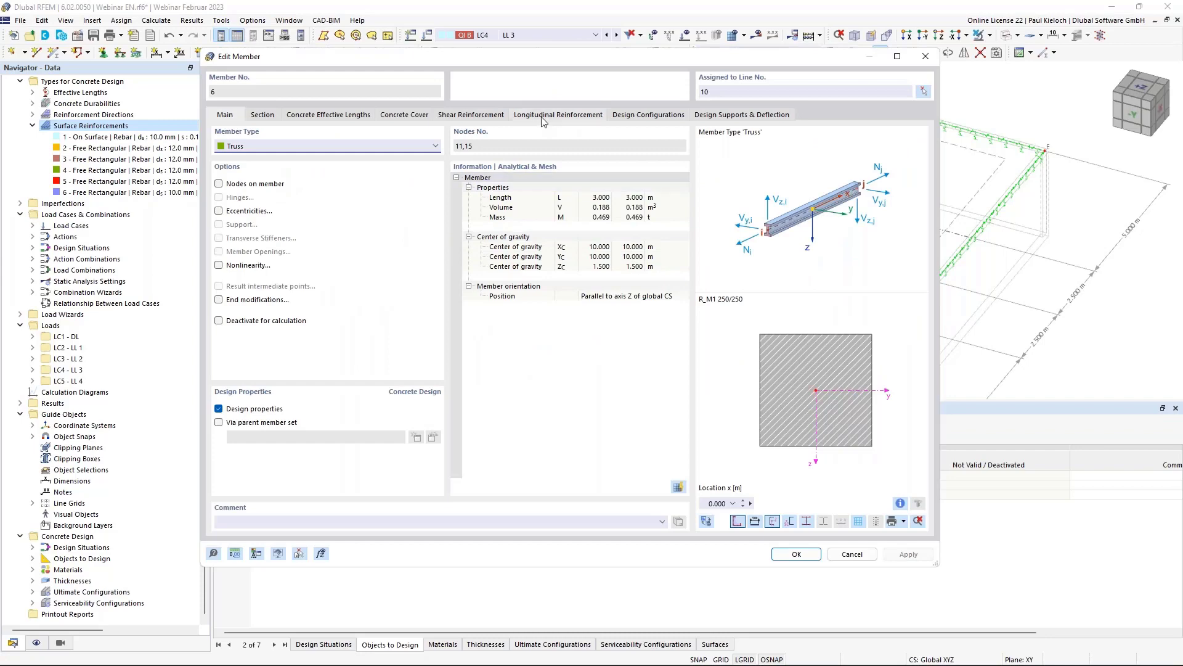
left_click(542, 116)
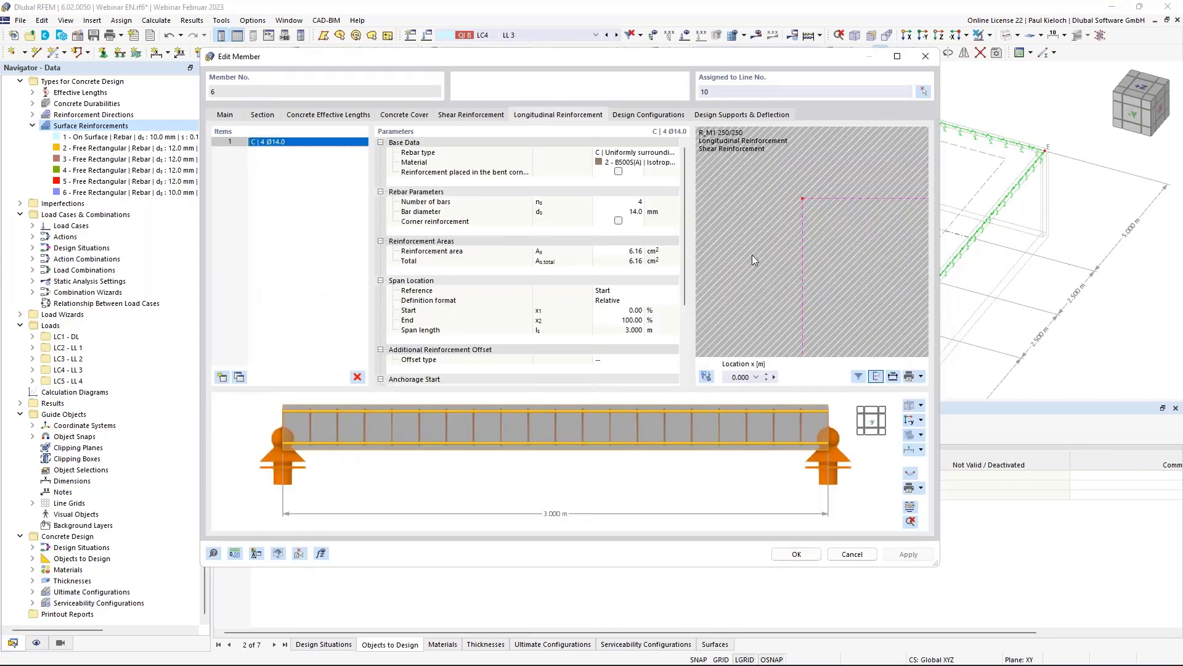
left_click(616, 203)
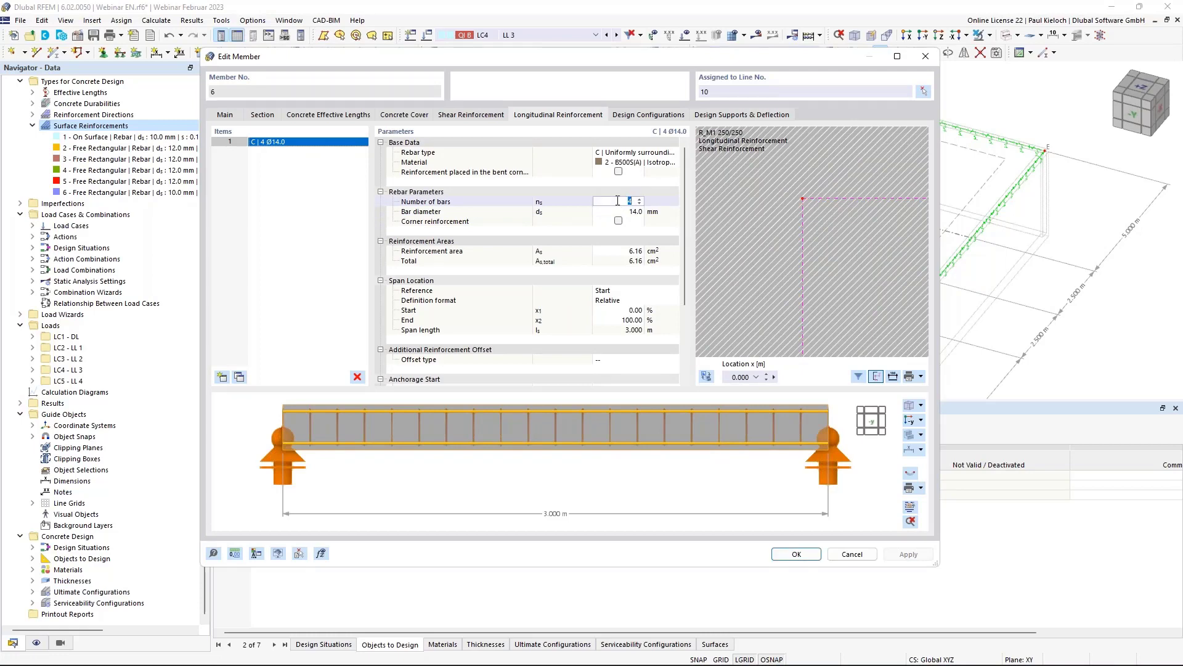
type("8")
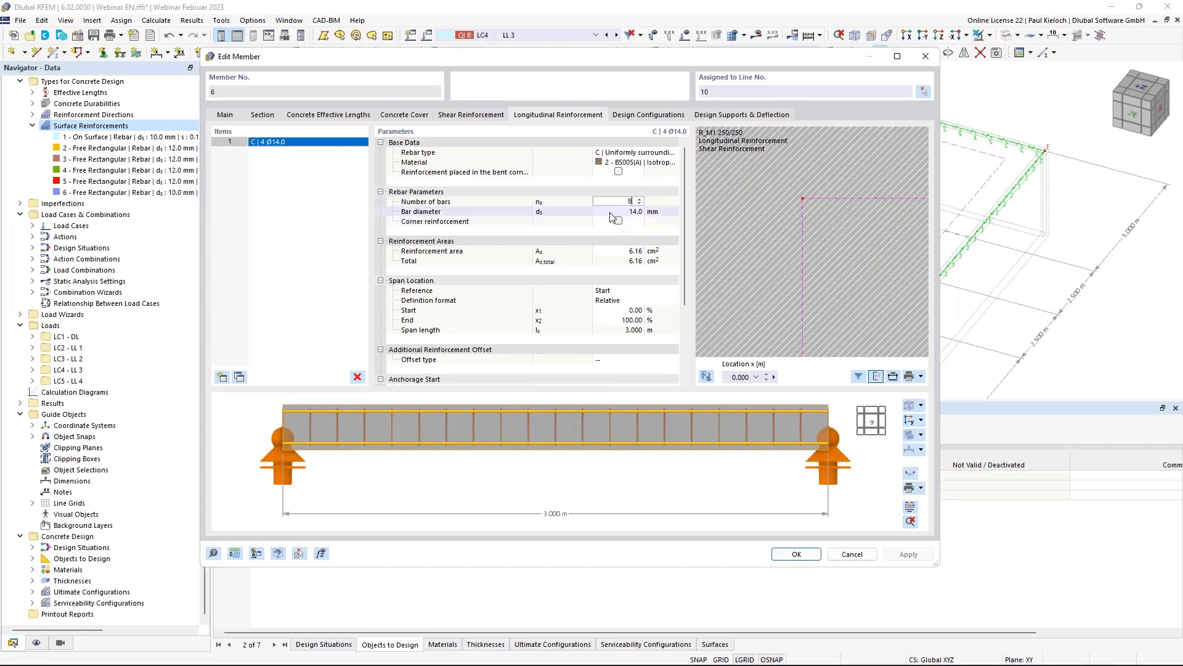
left_click(616, 212)
type("12")
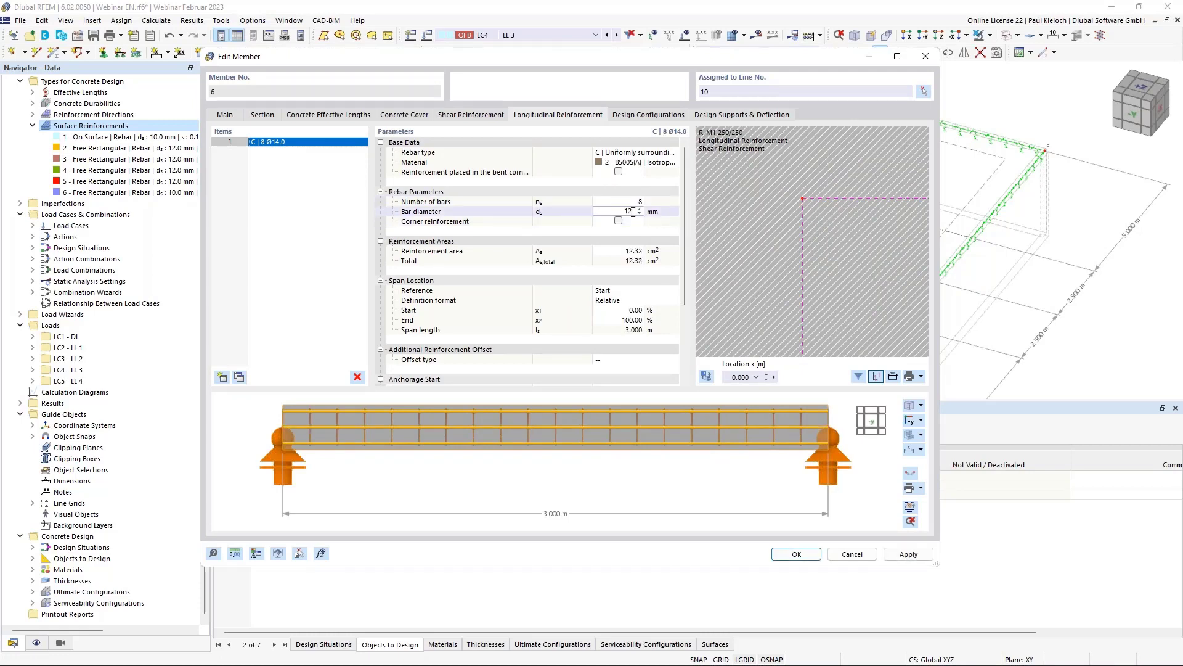
key("Tab")
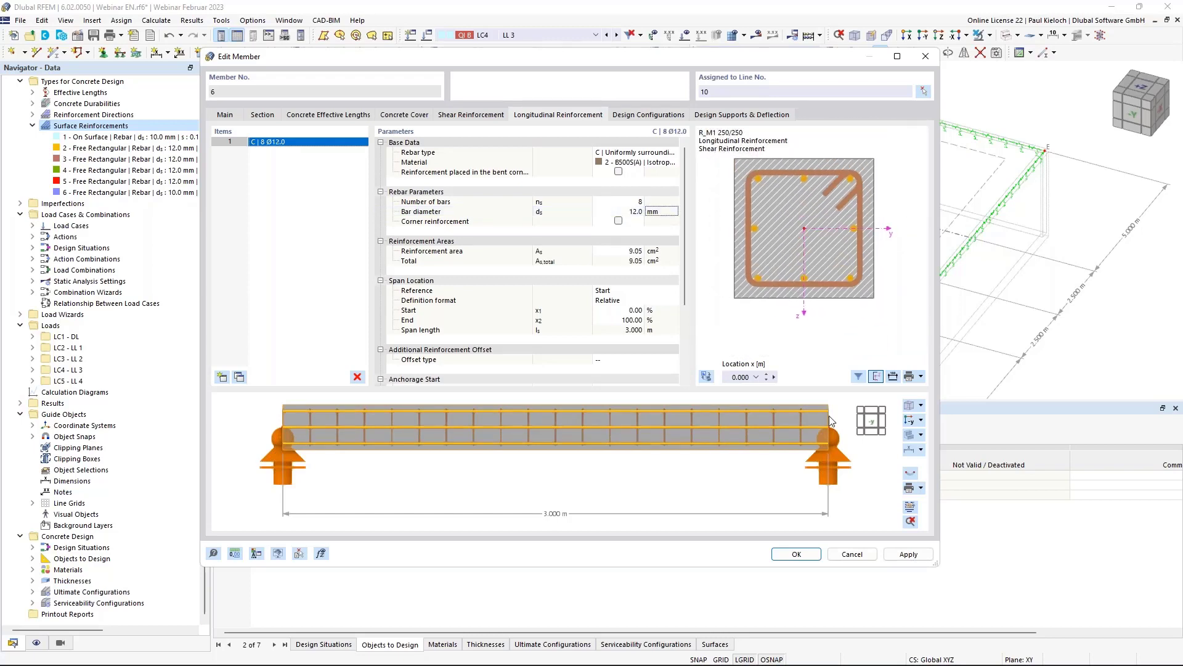
left_click(797, 554)
left_click(797, 554)
- Open column members 4 and 6 together and compare their longitudinal reinforcement by switching the previewed member
scroll(320, 259, "up", 5)
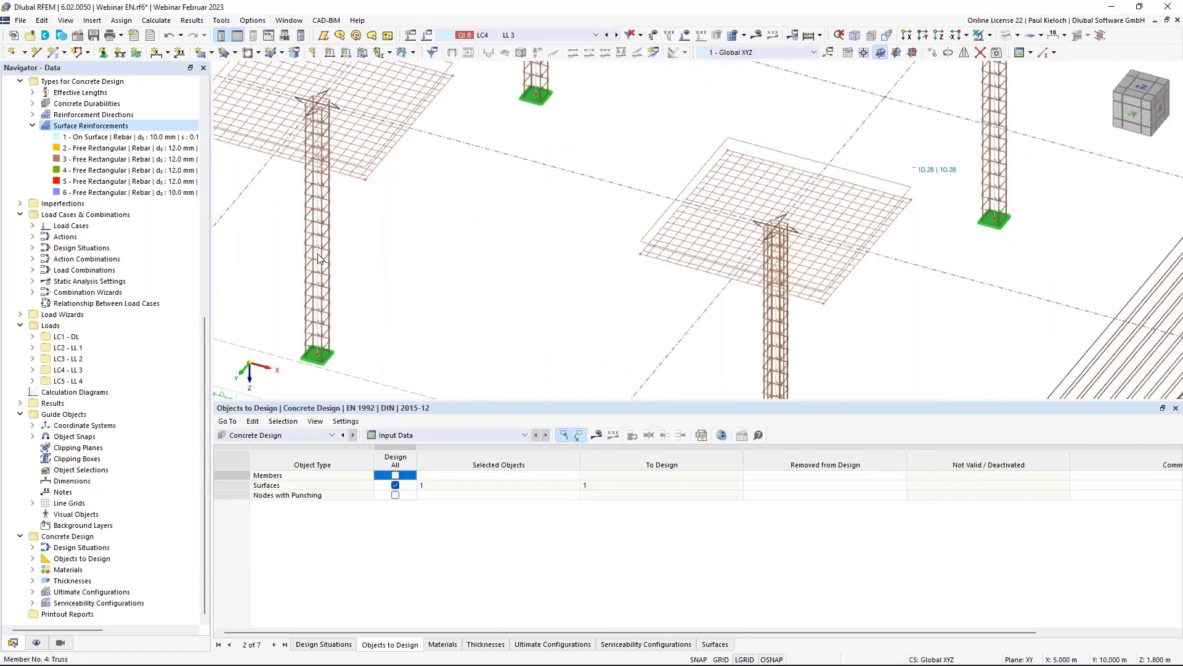
middle_click_drag(801, 371, 836, 355)
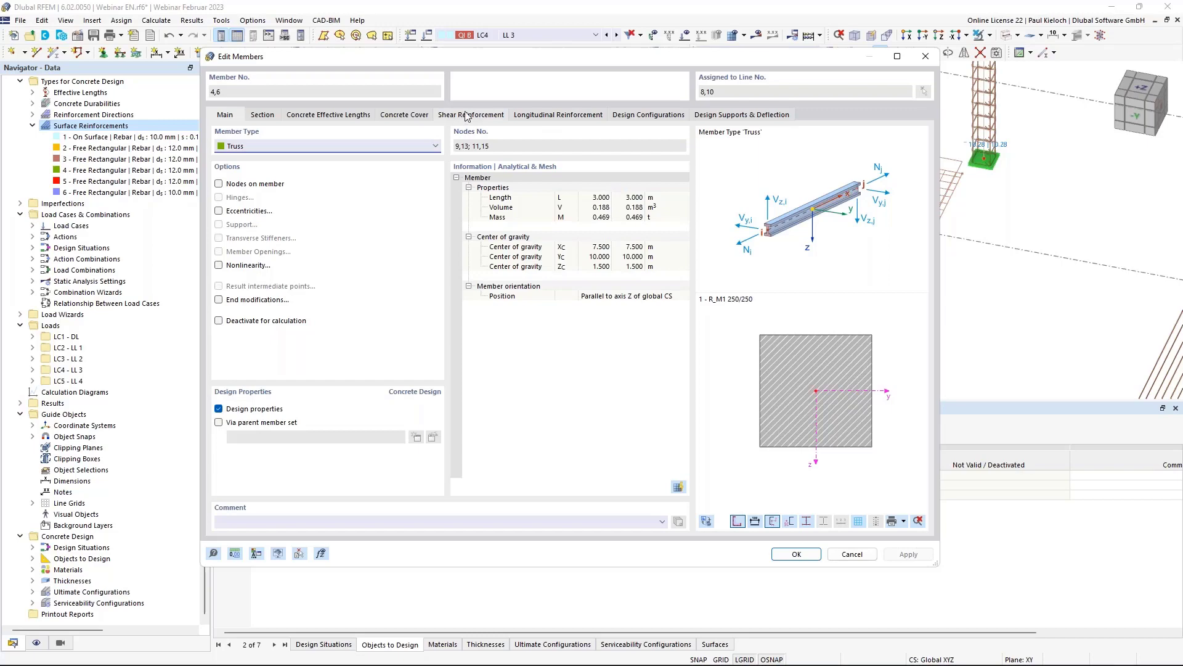
left_click(553, 116)
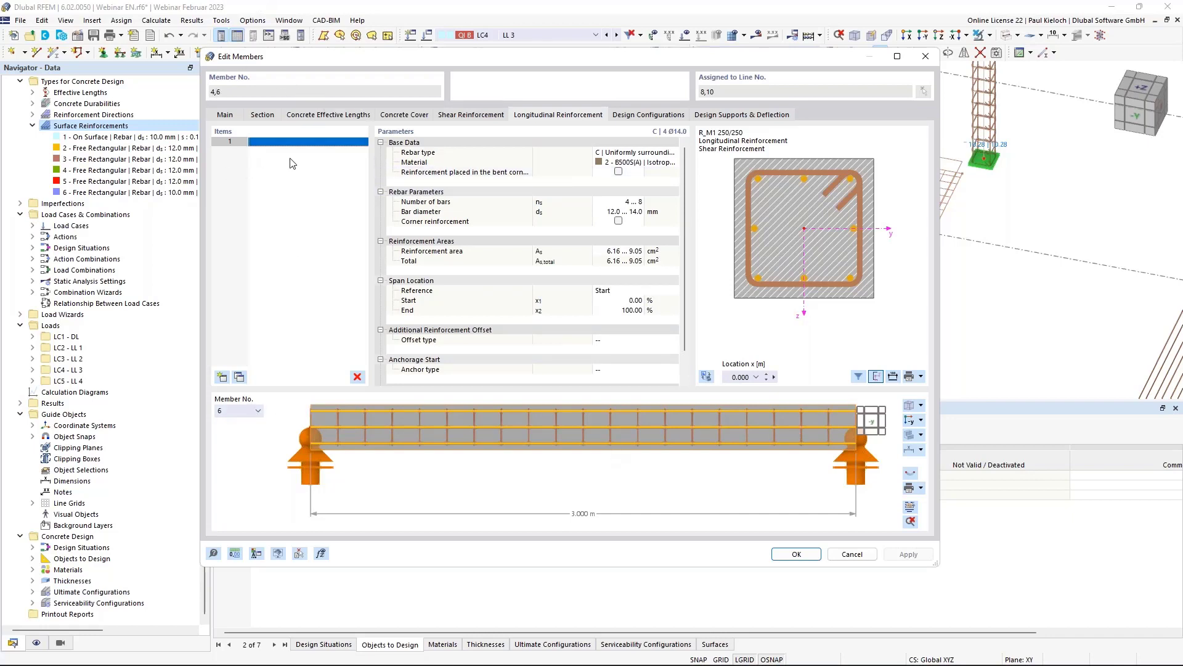
left_click(245, 413)
left_click(240, 427)
left_click(241, 412)
left_click(238, 431)
left_click(249, 411)
left_click(237, 421)
left_click(243, 412)
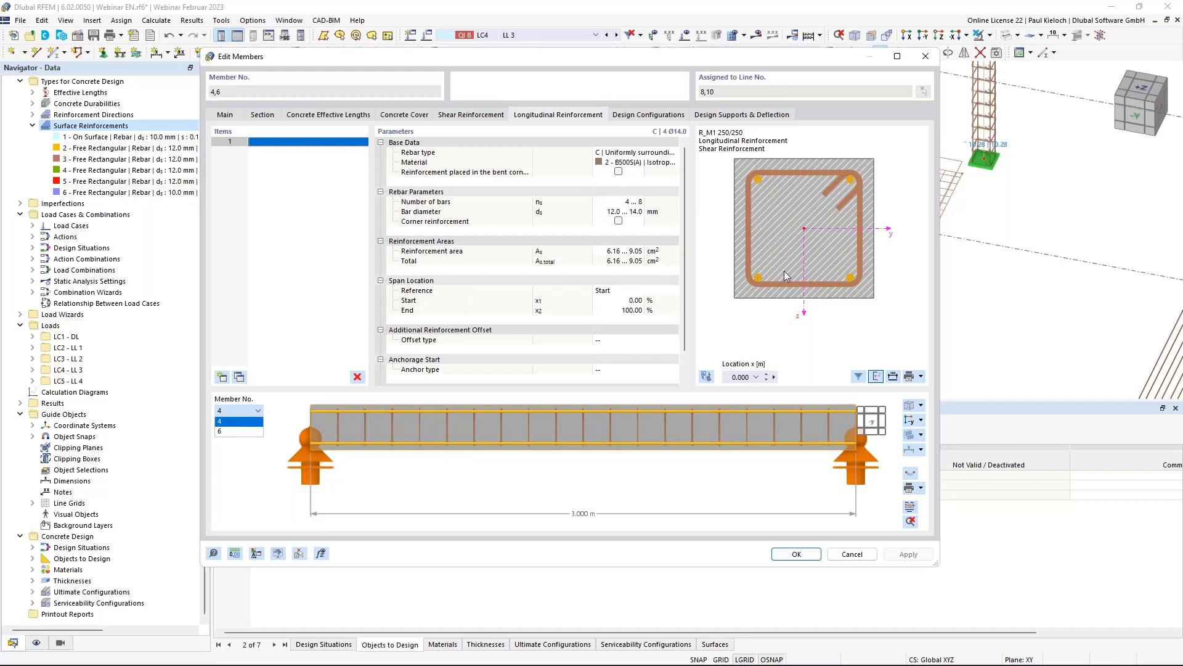
- Set the longitudinal reinforcement of members 4 and 6 together to 4 bars with a 14 mm diameter and accept
left_click(656, 205)
left_click(654, 205)
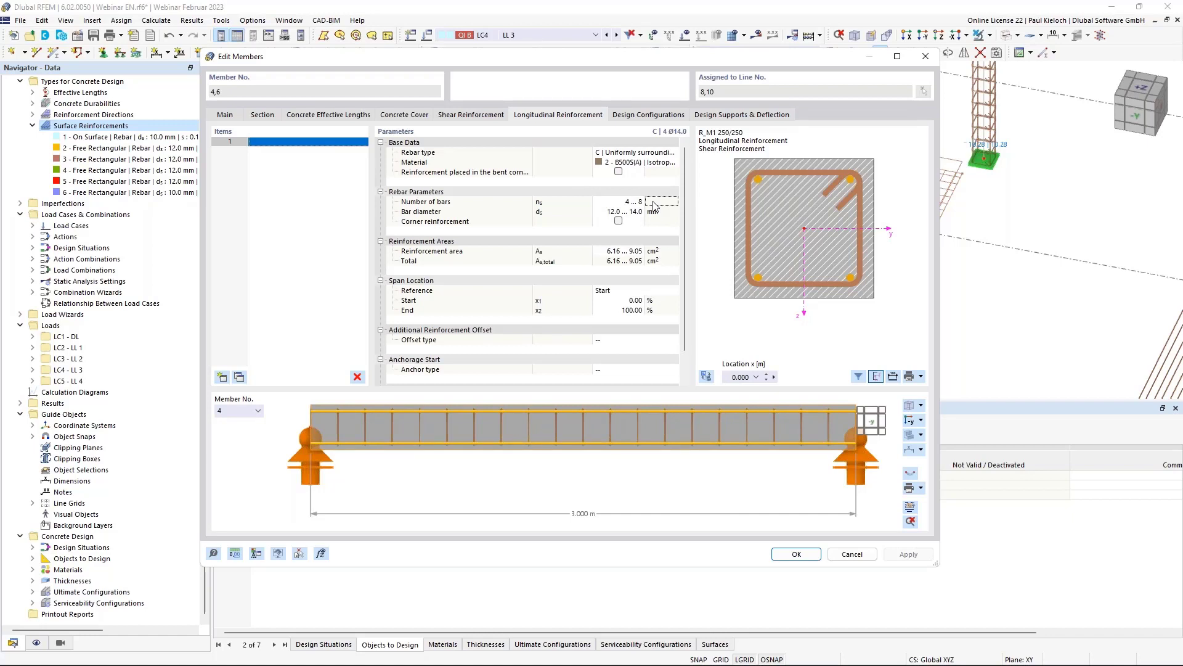
left_click(618, 202)
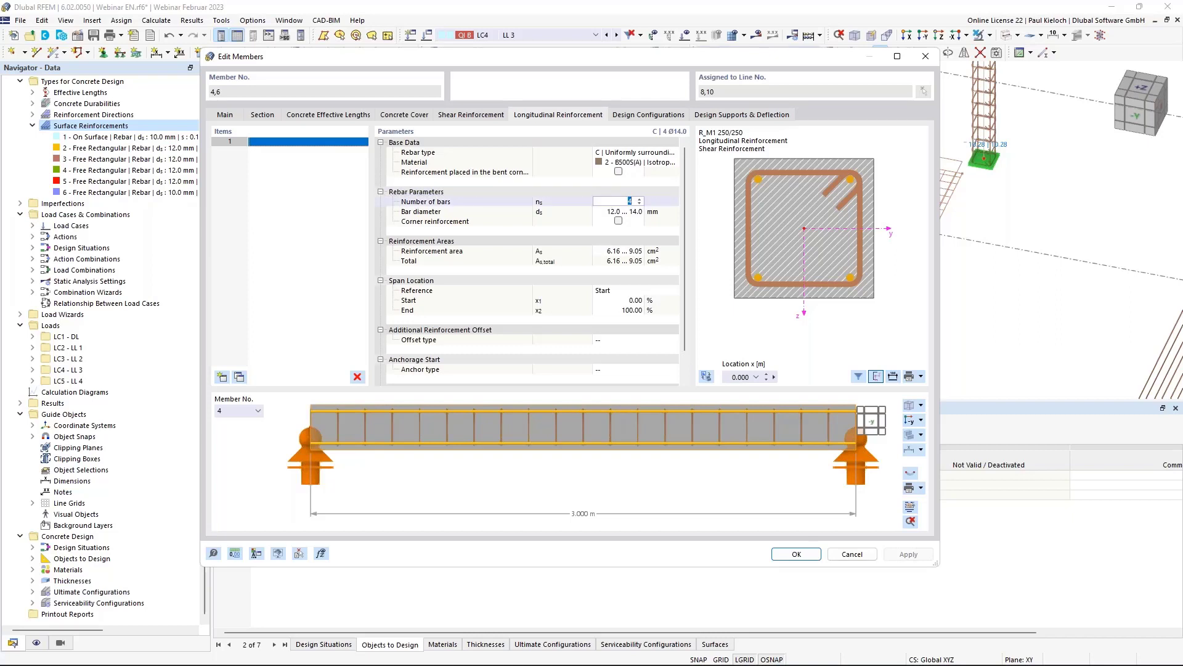
left_click(632, 201)
left_click(618, 212)
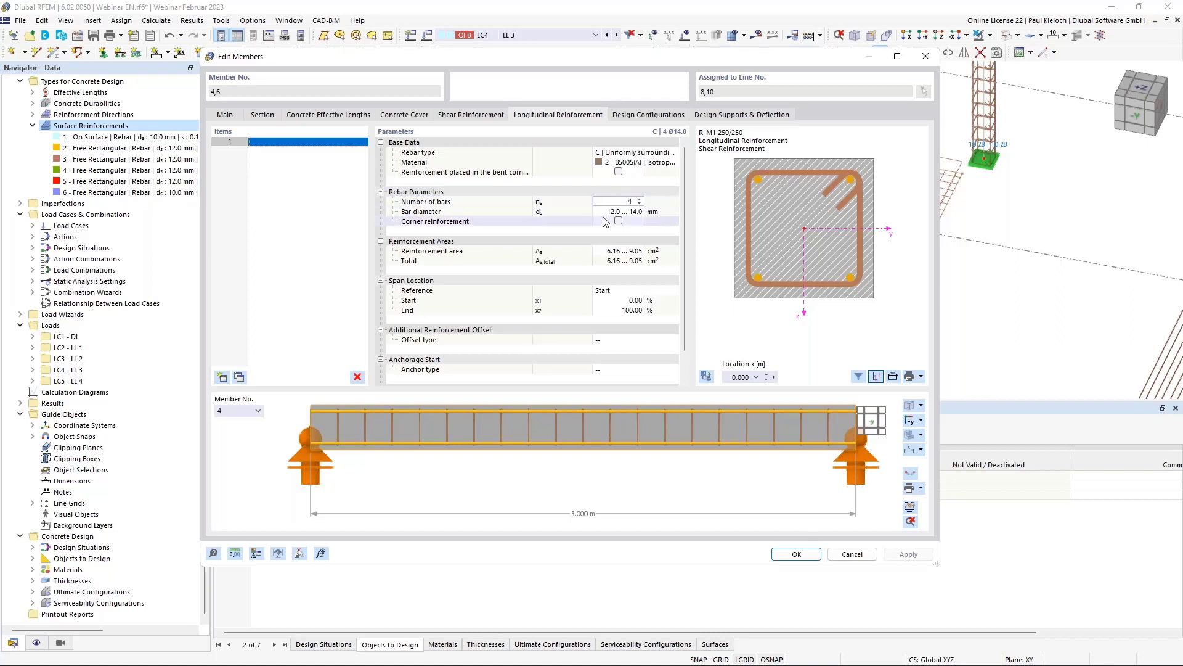
type("1")
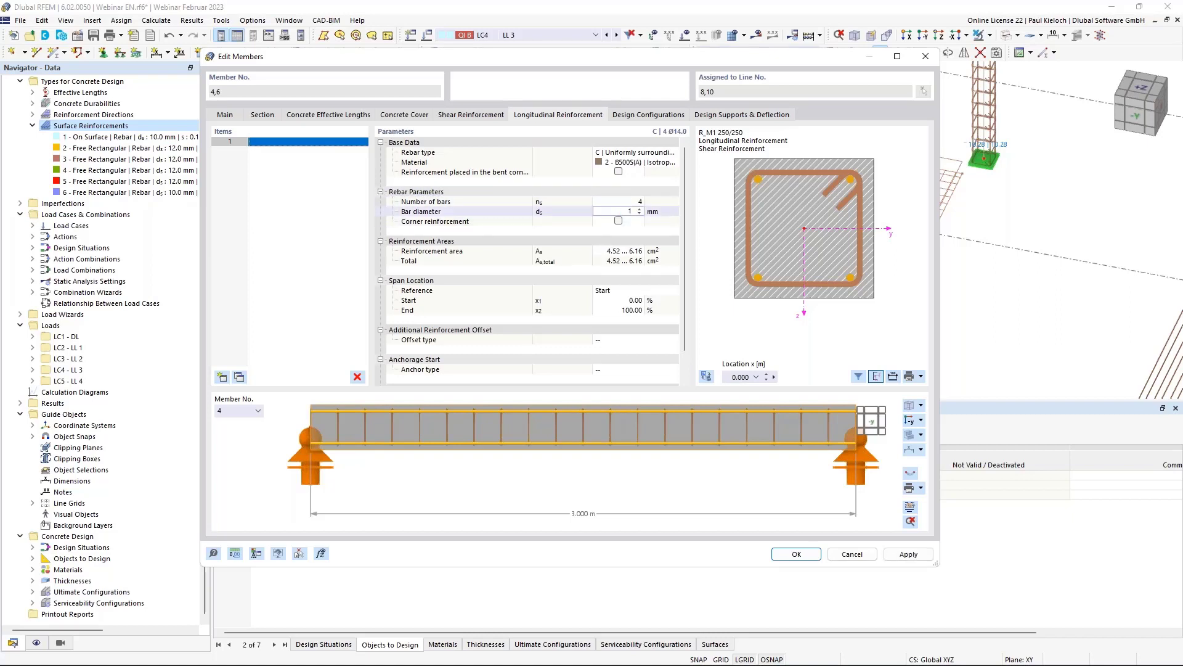
type("4")
left_click(670, 210)
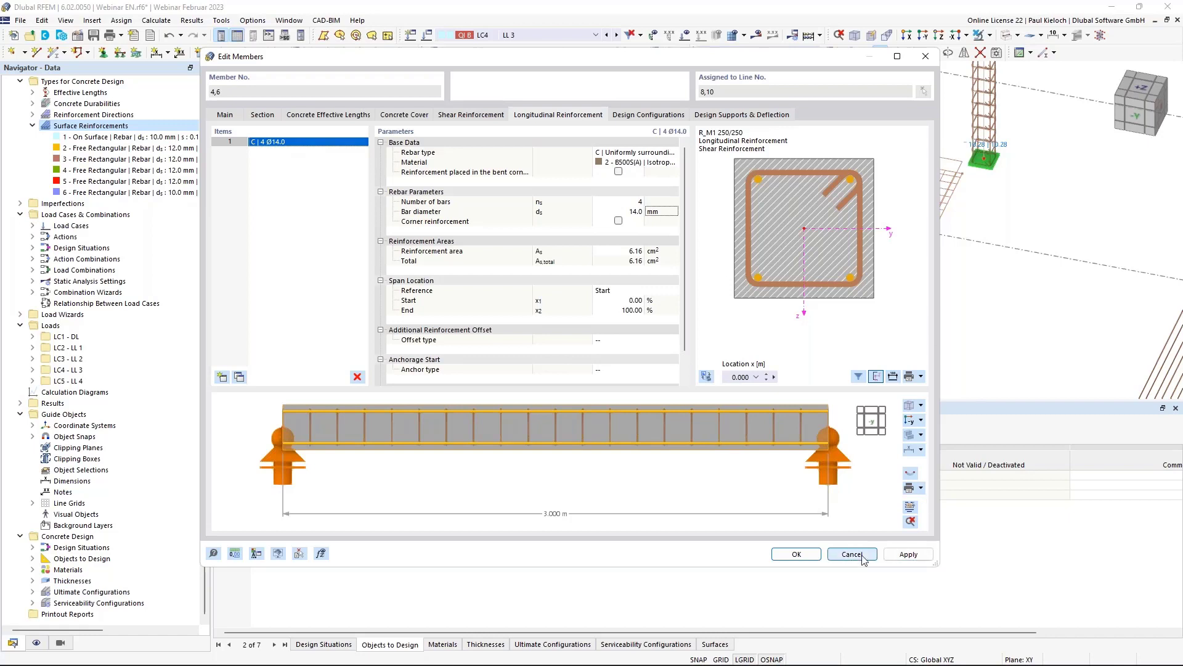
left_click(817, 557)
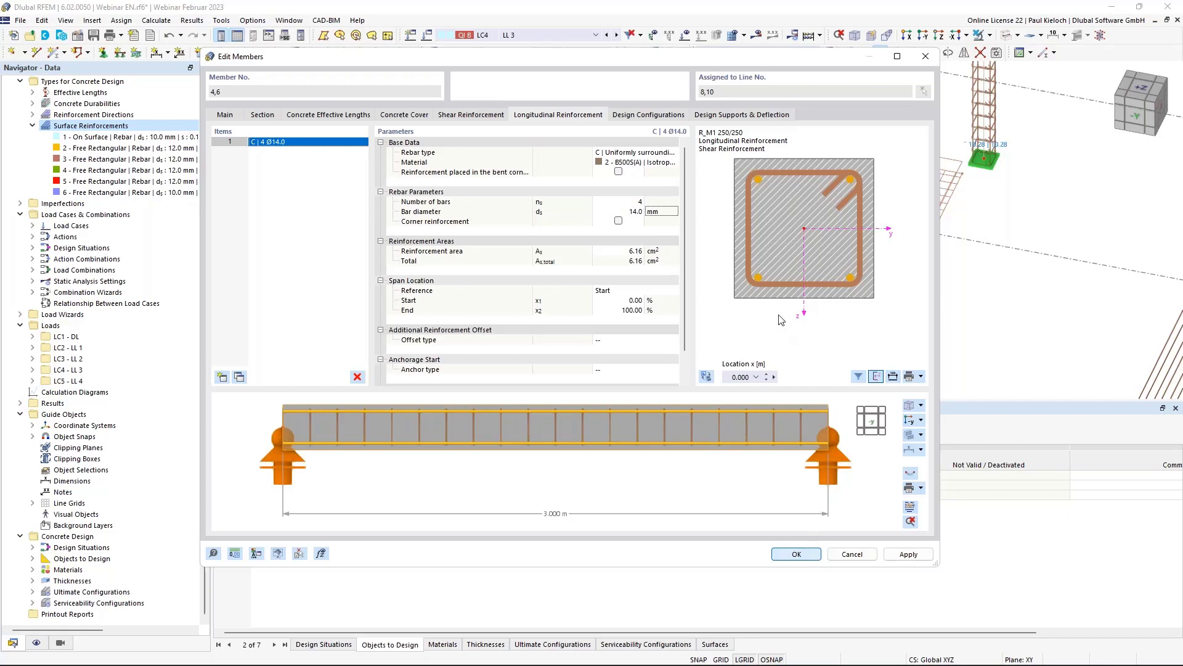
- Add the comment "Type 1" to the column beneath the downstand beam, member 2
scroll(620, 247, "down", 2)
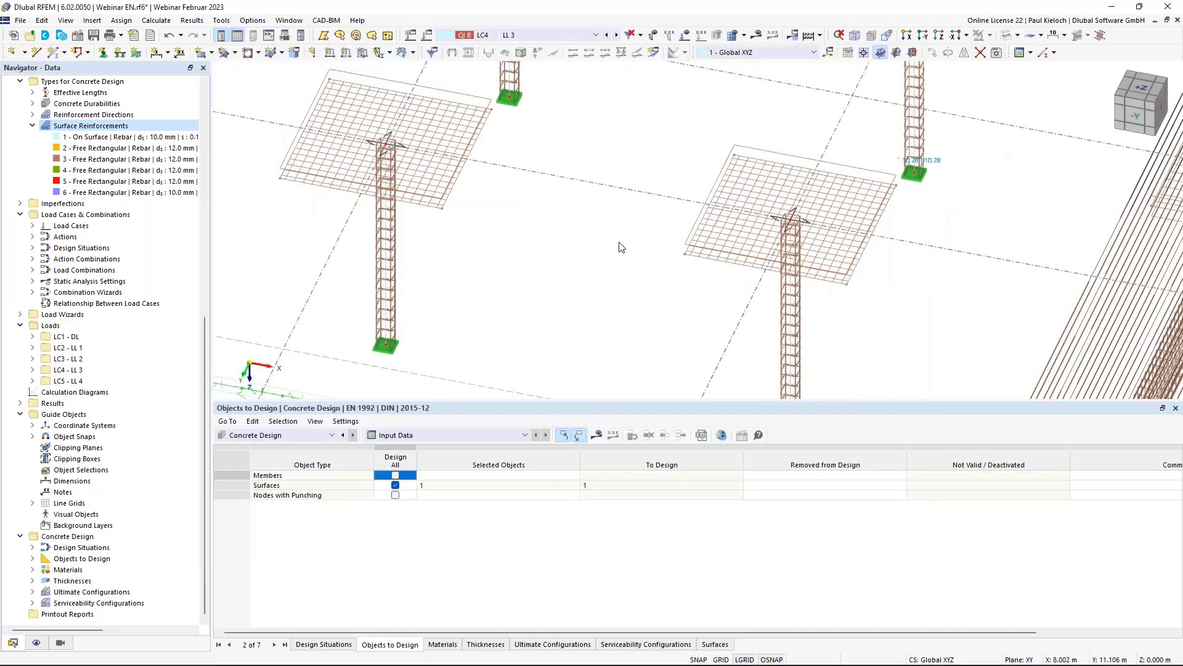
middle_click_drag(621, 250, 578, 183)
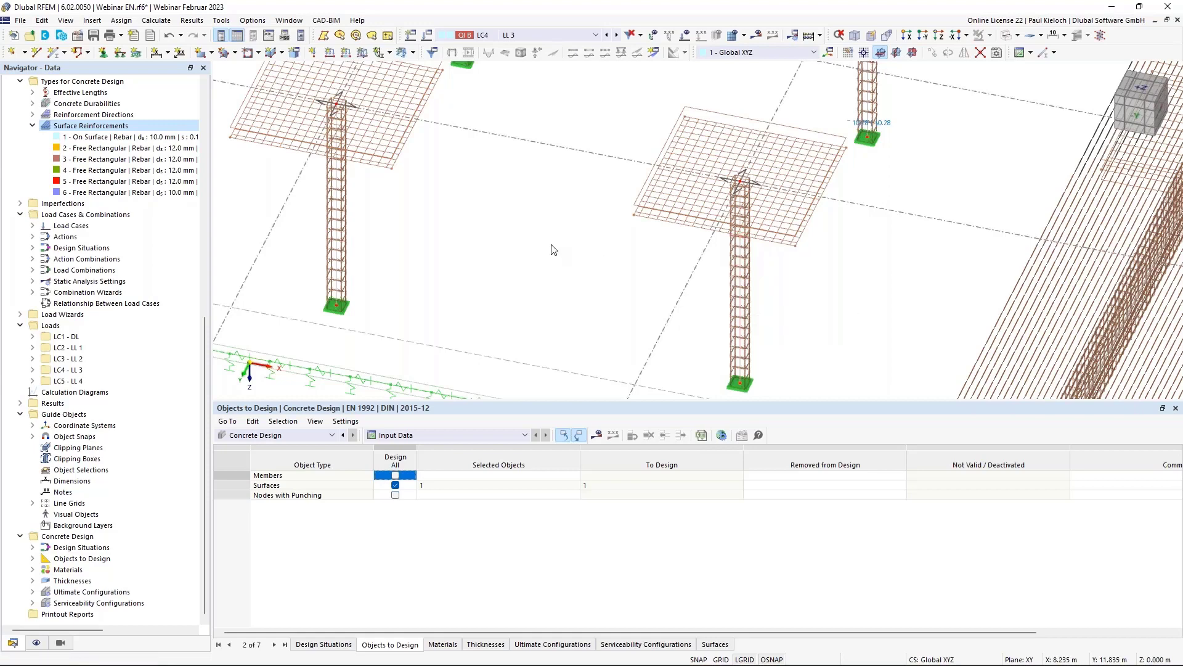
scroll(549, 243, "down", 3)
middle_click_drag(549, 243, 557, 201)
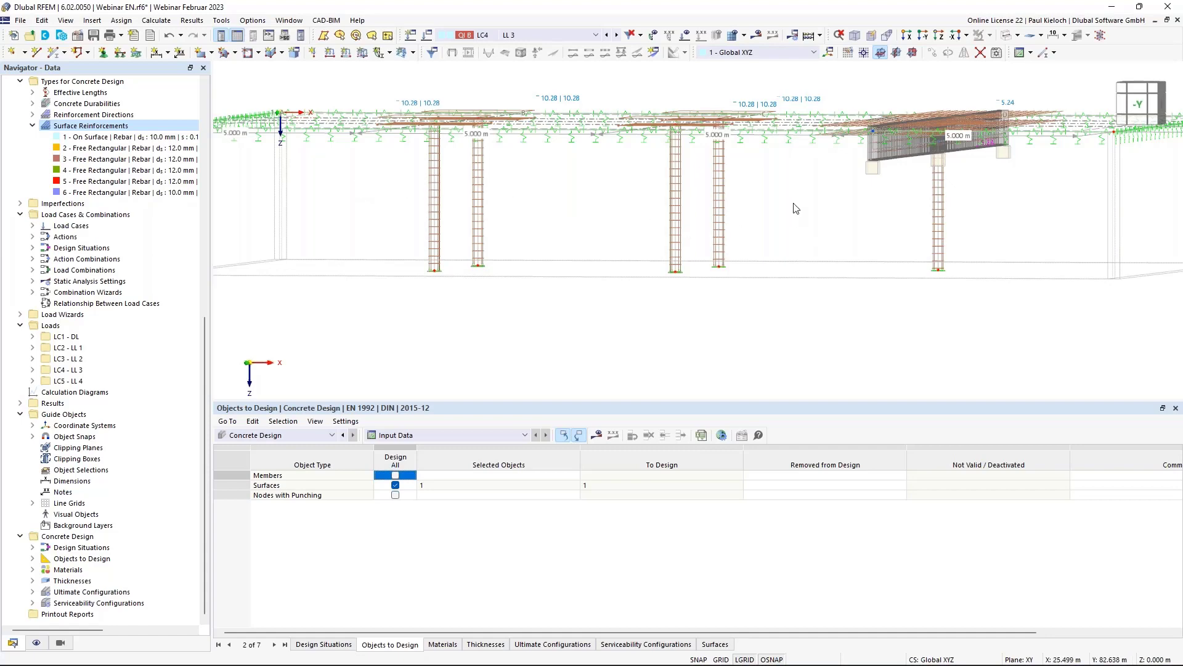
middle_click_drag(794, 208, 826, 208, "ctrl")
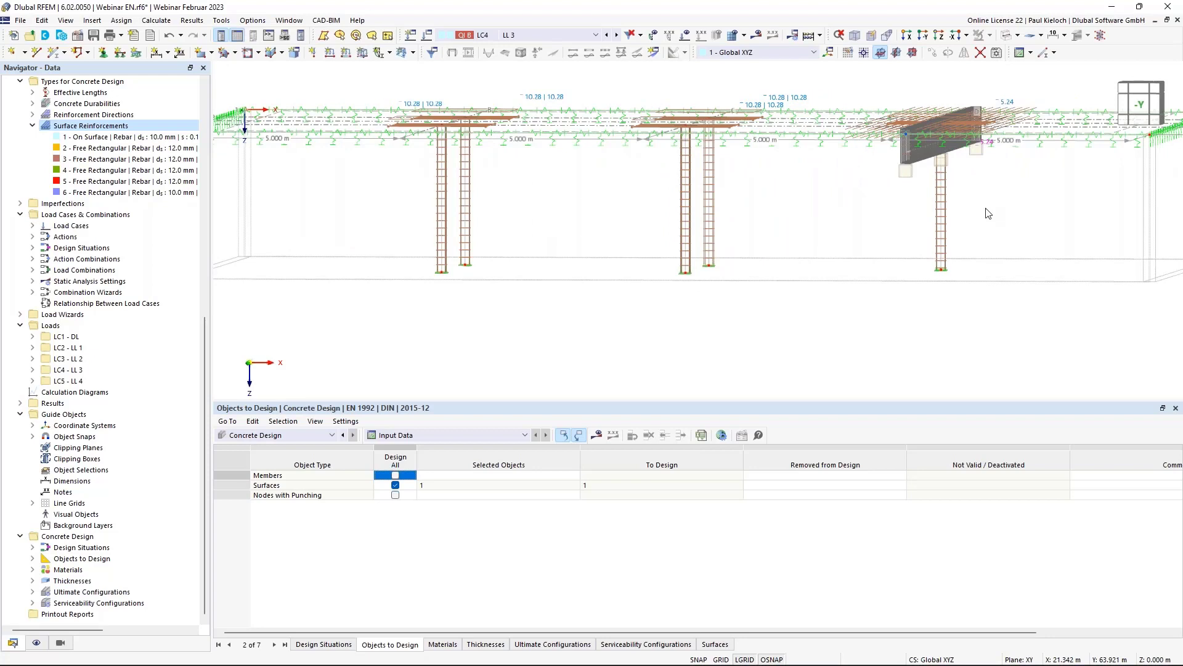
middle_click_drag(999, 204, 980, 209, "ctrl")
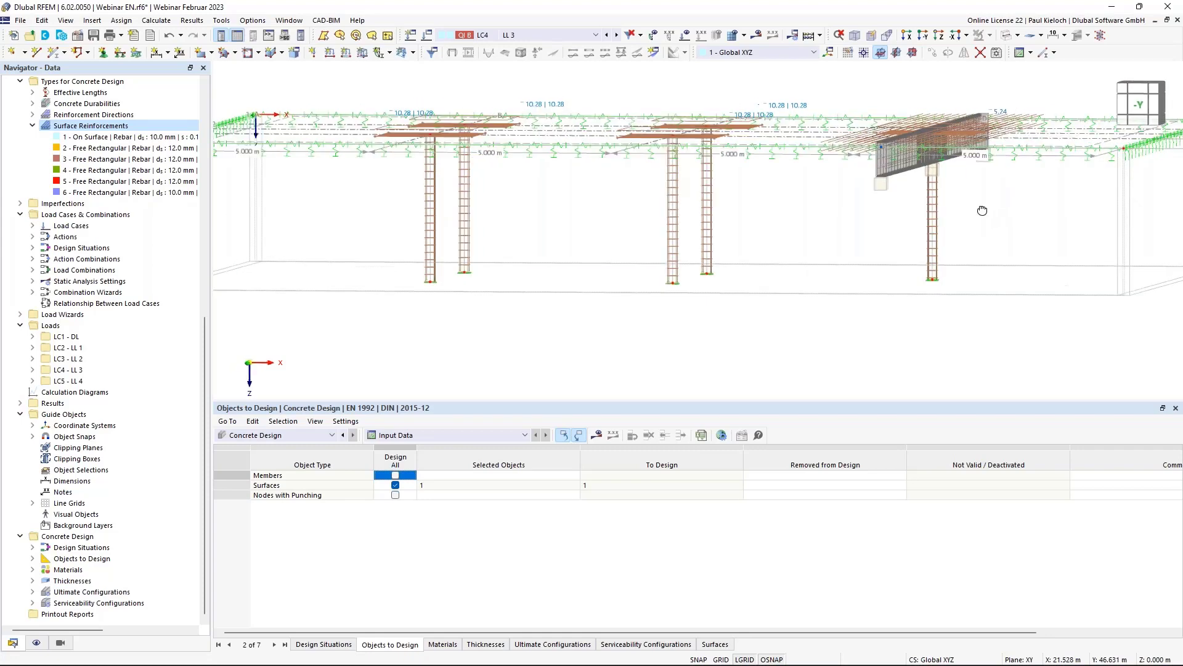
double_click(932, 223)
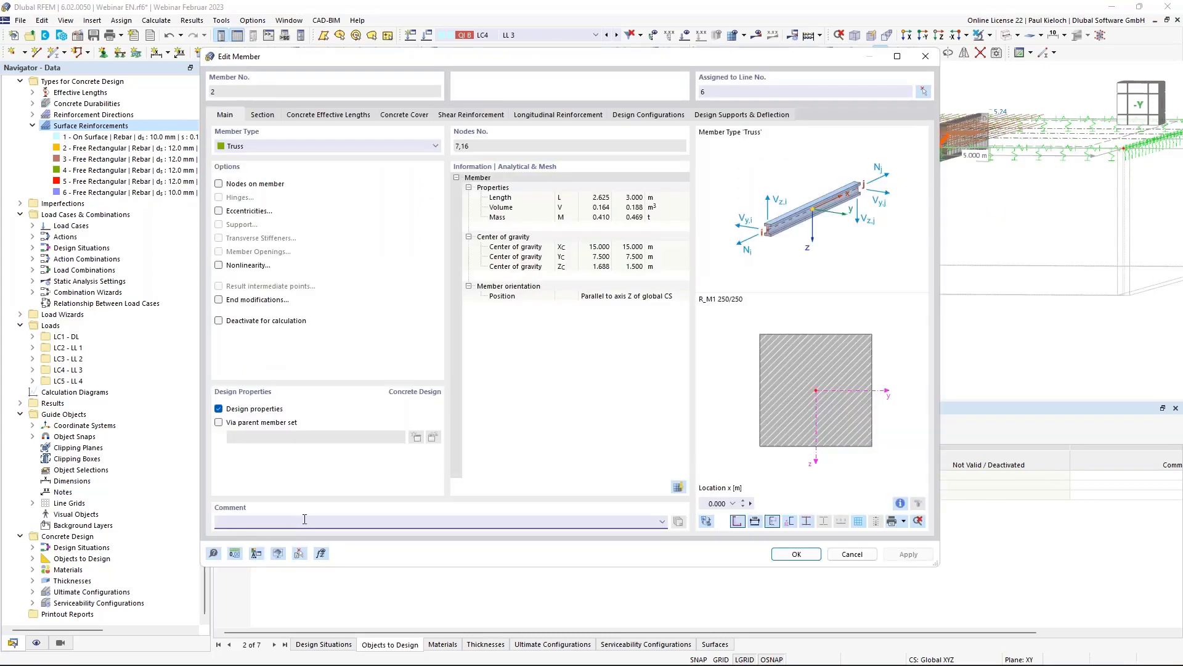
left_click(305, 521)
type("Typ 1")
left_click(227, 521)
type("e 1")
left_click(798, 554)
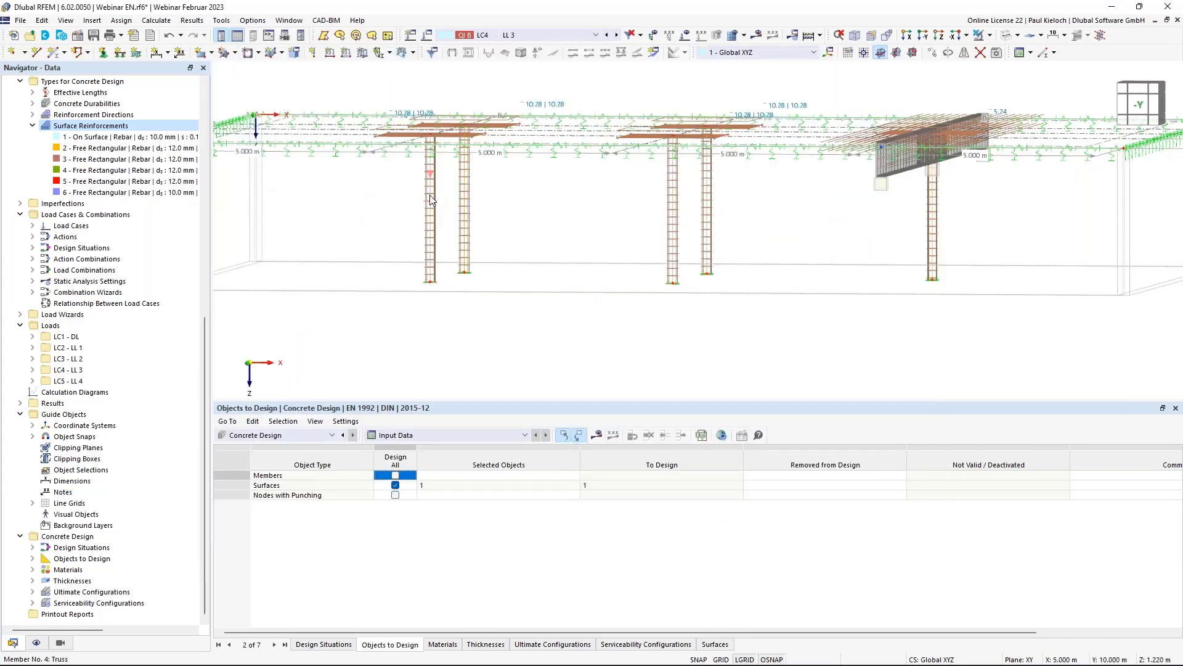
- Add the comment "Type 2" to the other four columns, members 3 to 6, in one edit
double_click(430, 195)
left_click(320, 519)
type("T")
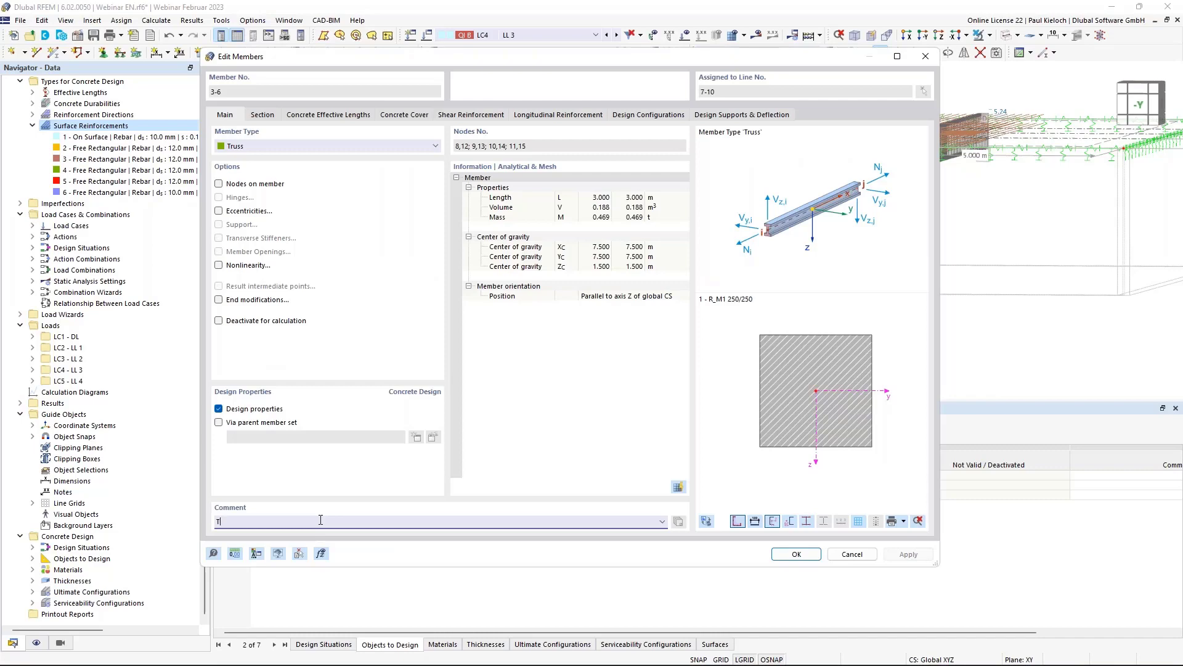
type("ype 2")
left_click(798, 551)
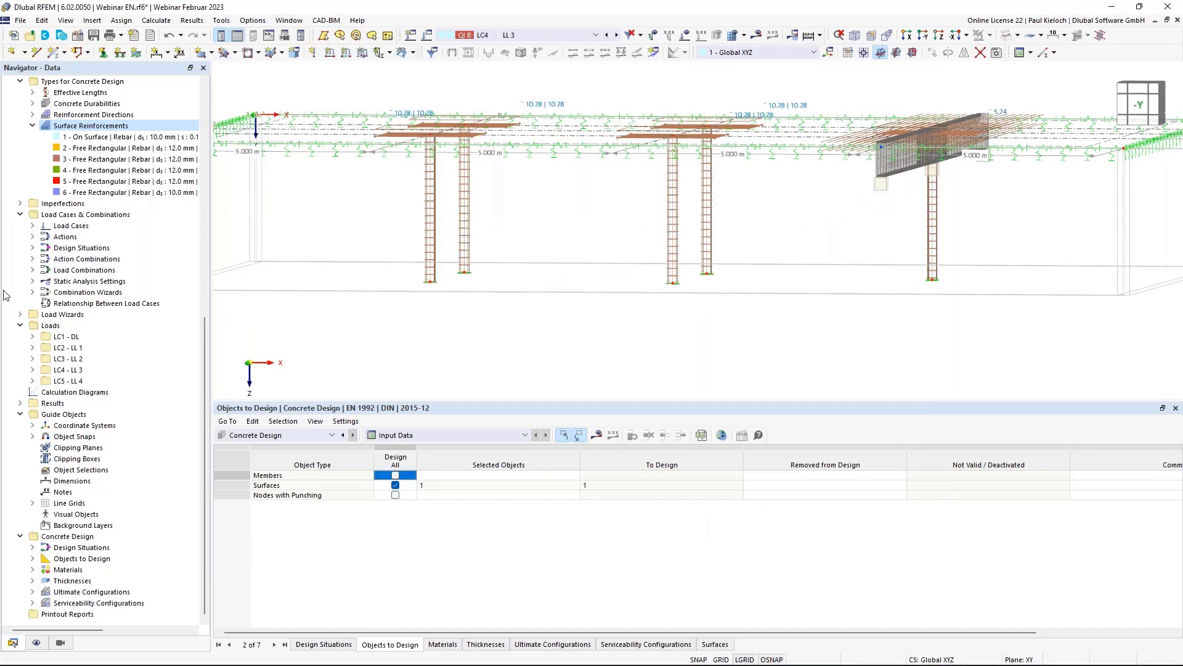
- Activate member representatives in the model's base data, include comments among the considered member properties, and accept
scroll(126, 90, "up", 13)
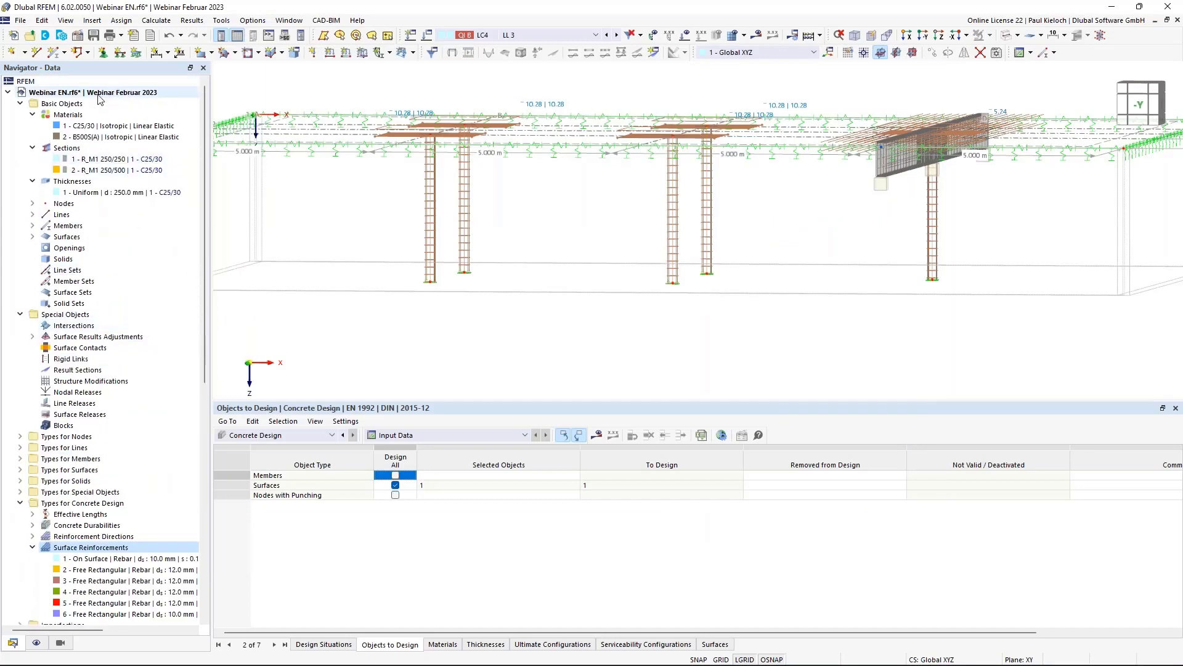
right_click(125, 91)
left_click(157, 104)
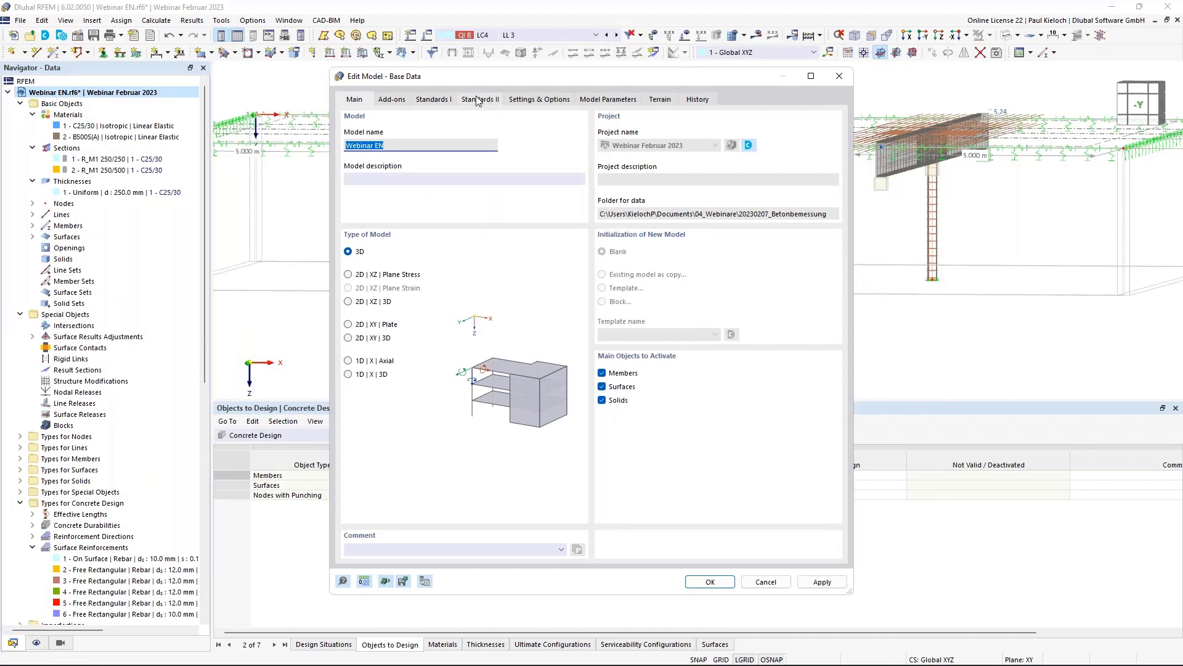
left_click(543, 100)
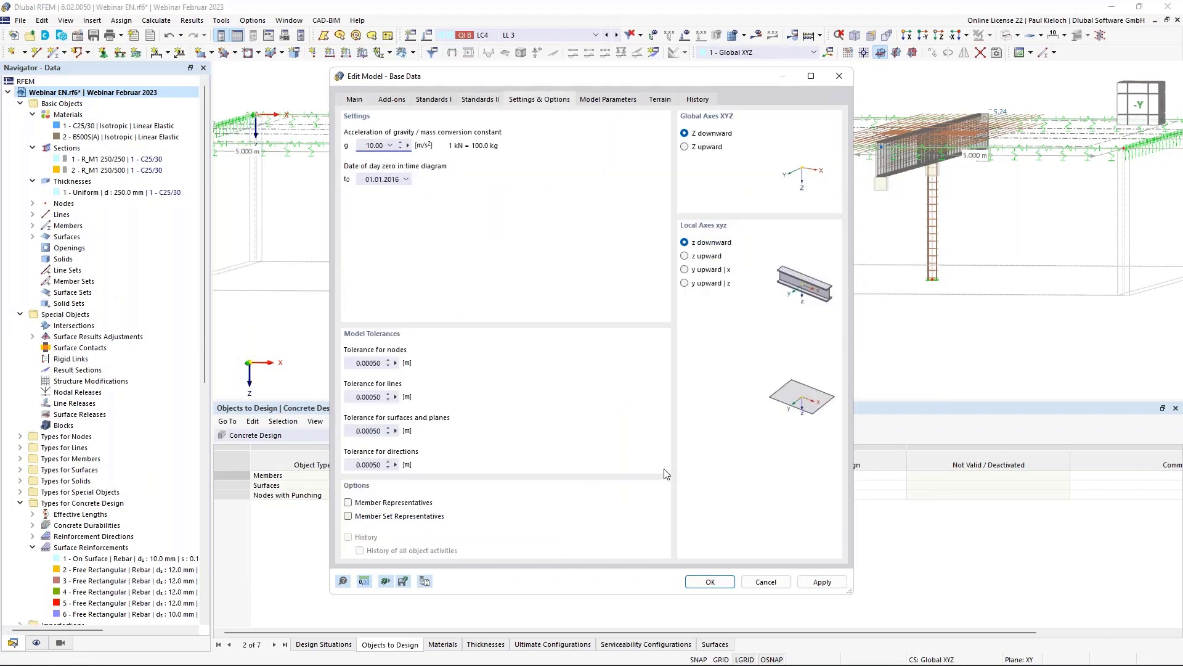
left_click(370, 505)
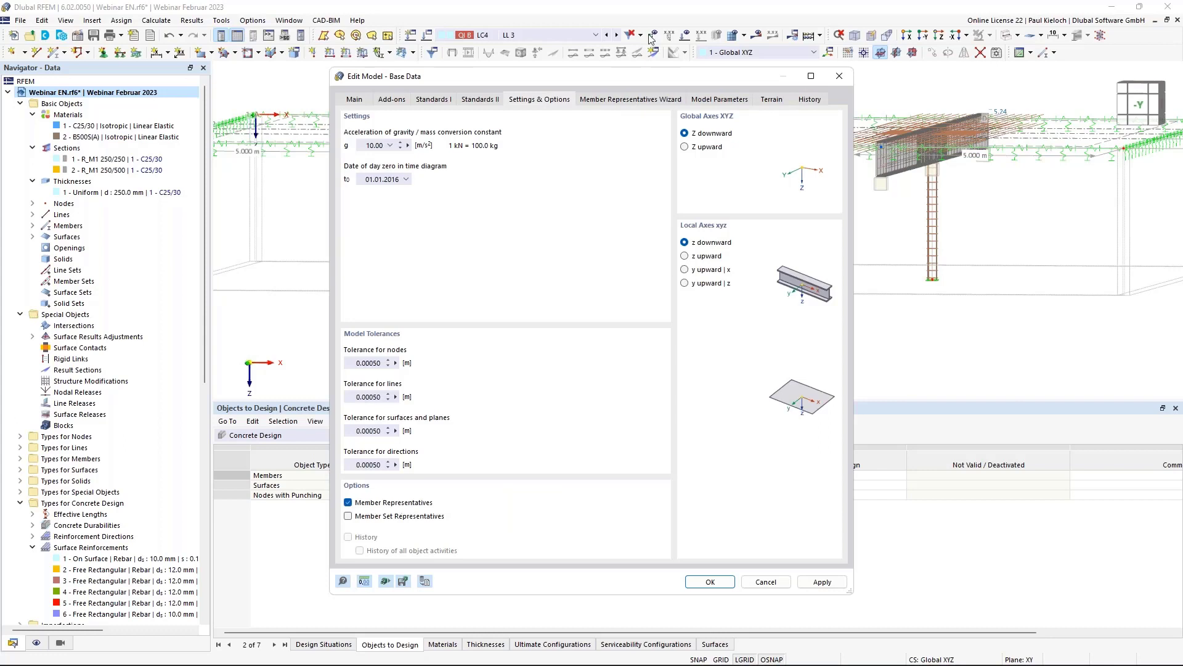
left_click(622, 100)
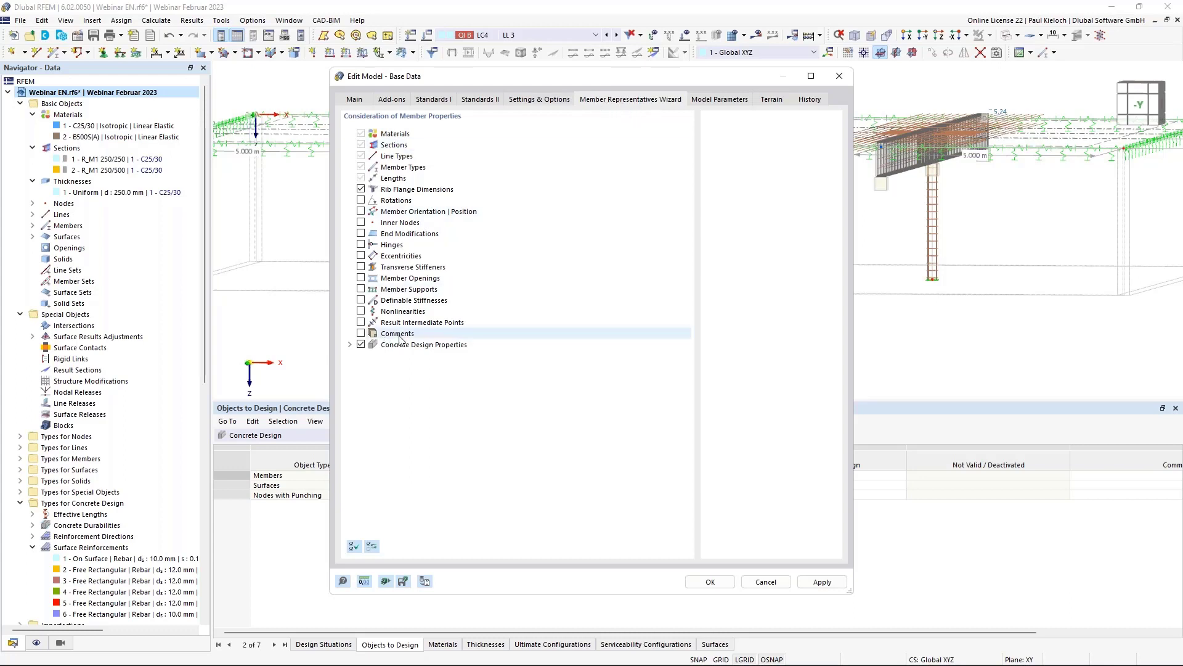
left_click(361, 333)
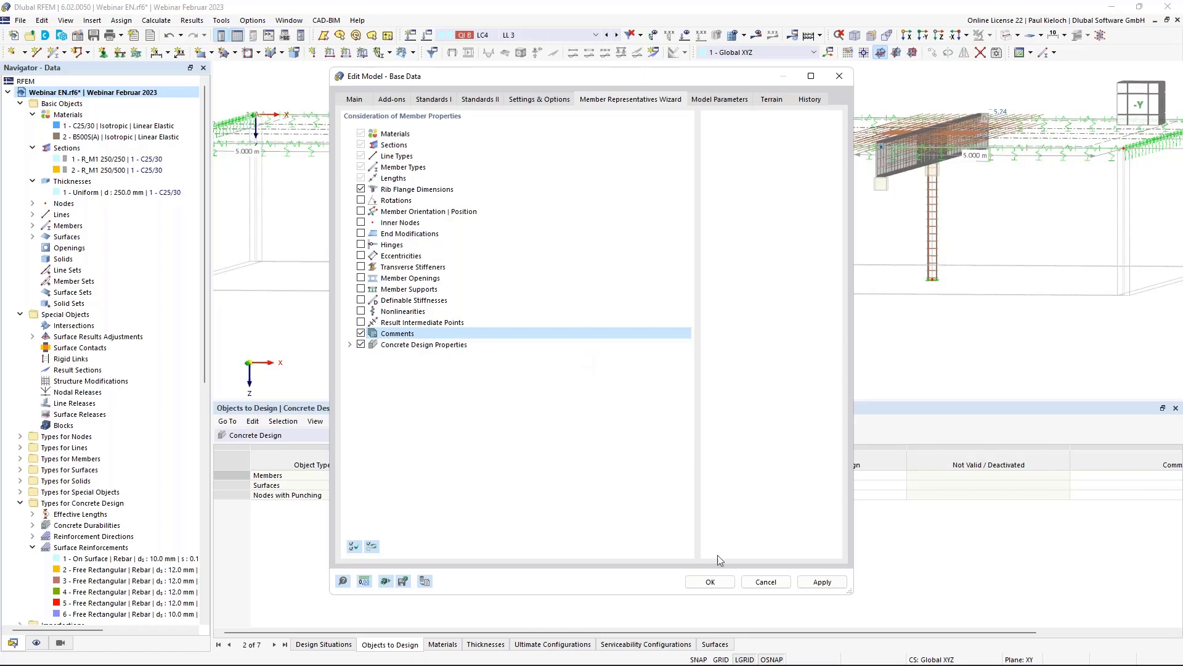
left_click(710, 581)
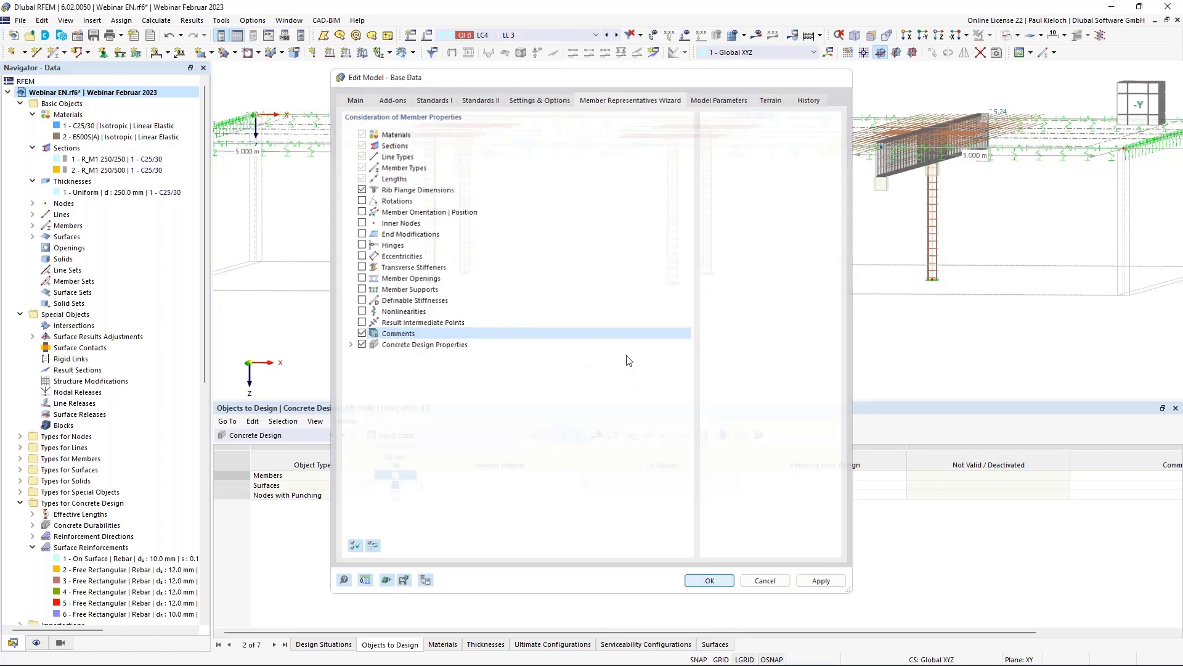
- Rename member representative 2, the column beneath the downstand beam, as "Type 1" and apply the change
middle_click_drag(797, 238, 740, 274)
left_click(33, 236)
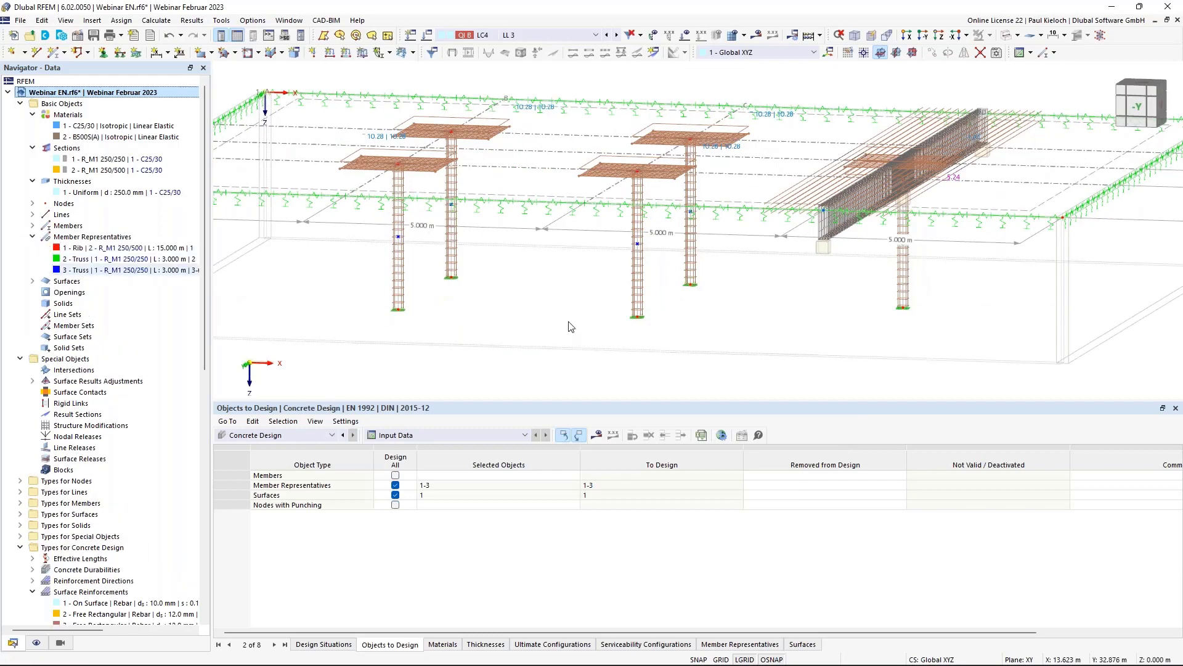
middle_click_drag(568, 323, 687, 273, "ctrl")
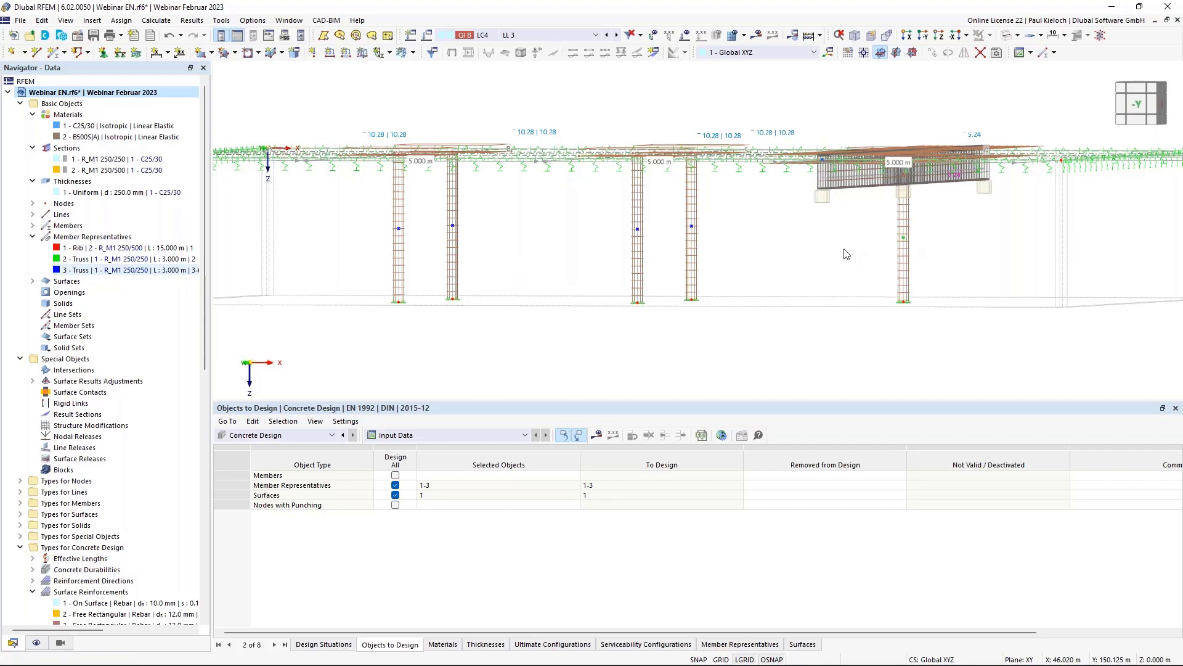
double_click(903, 238)
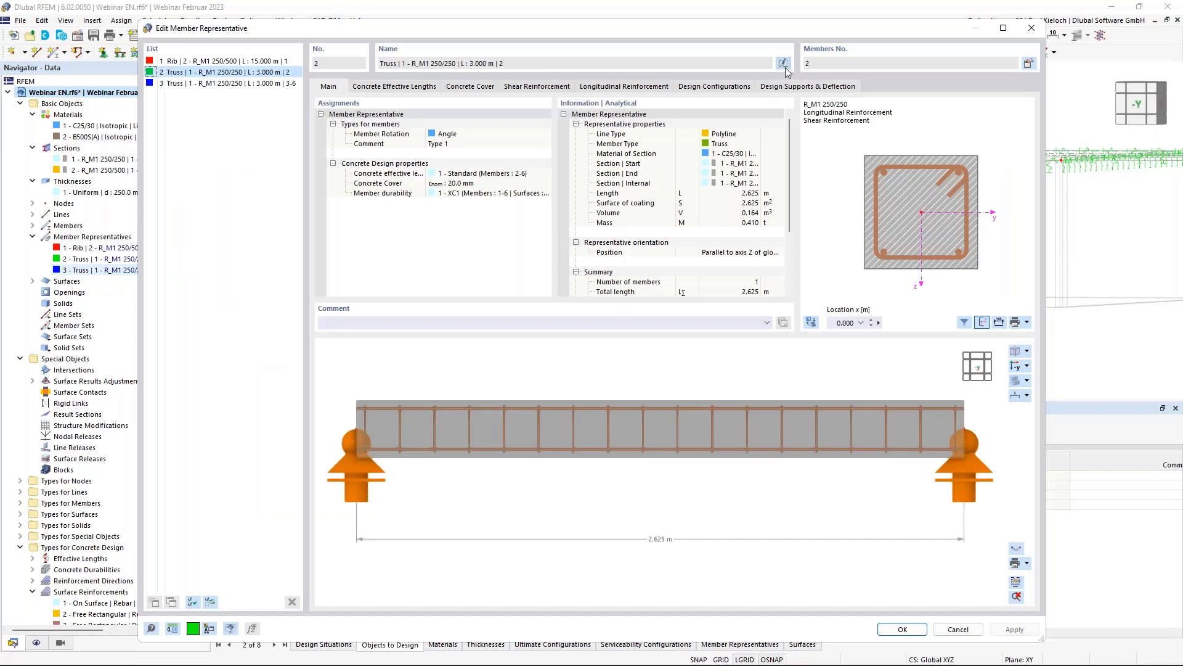
left_click(783, 62)
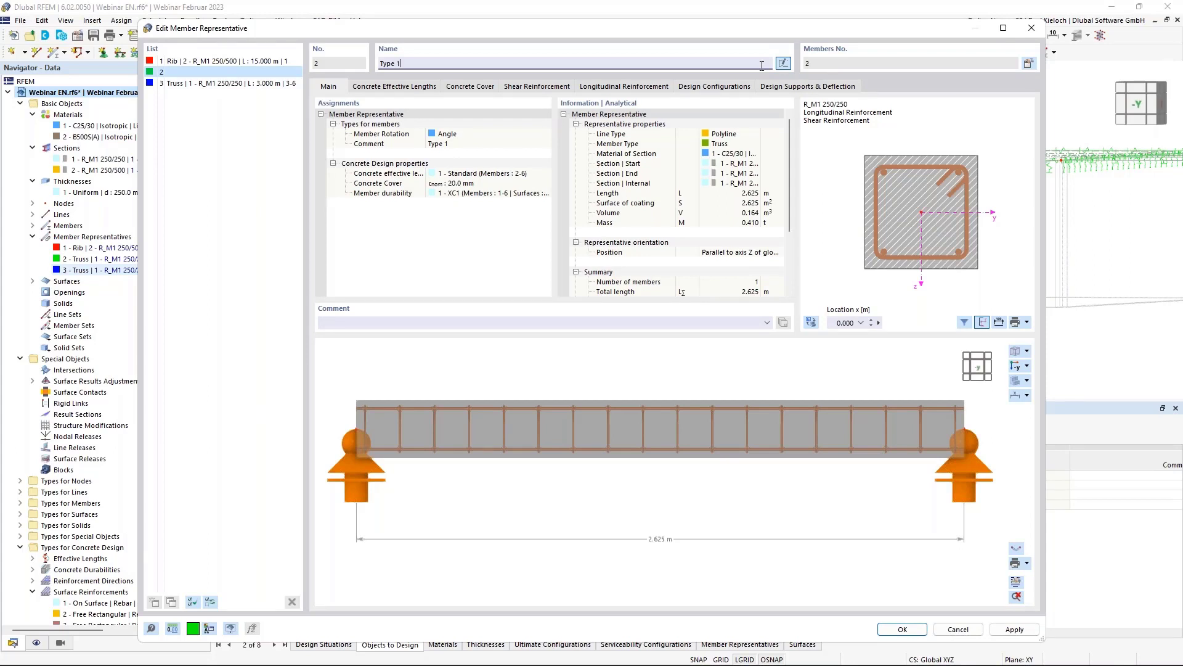
left_click(1017, 629)
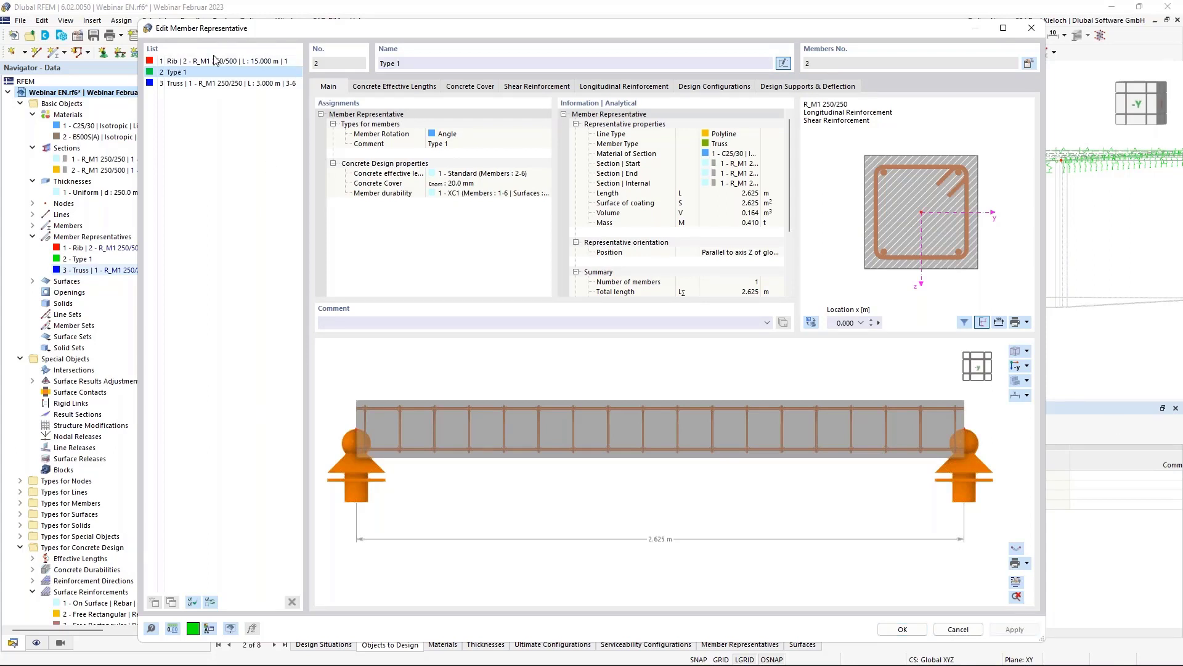
- Rename member representative 3, covering members 3 to 6, as "Type 2" and accept the member representative edits
left_click(219, 84)
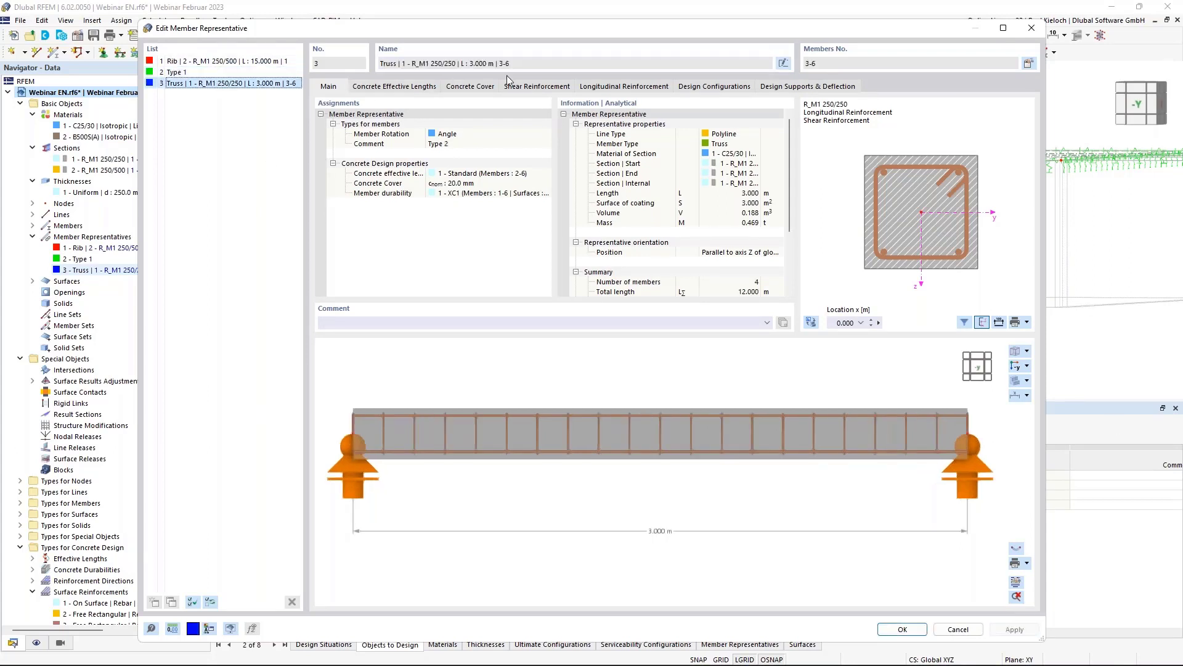
left_click(782, 63)
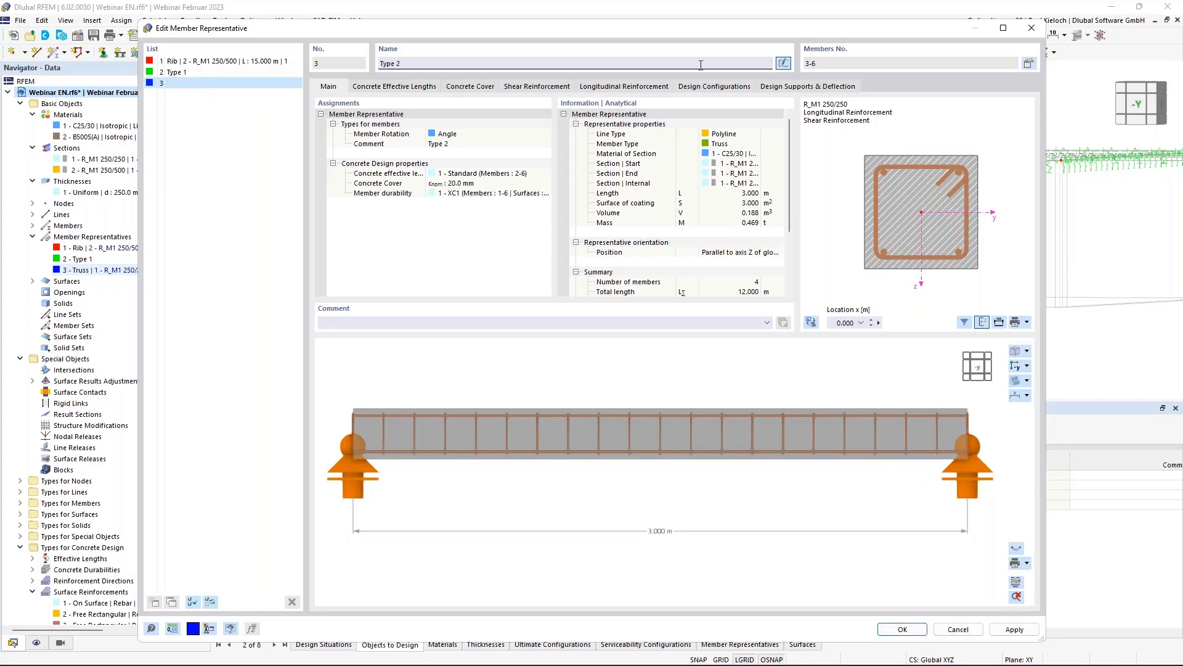
left_click(203, 72)
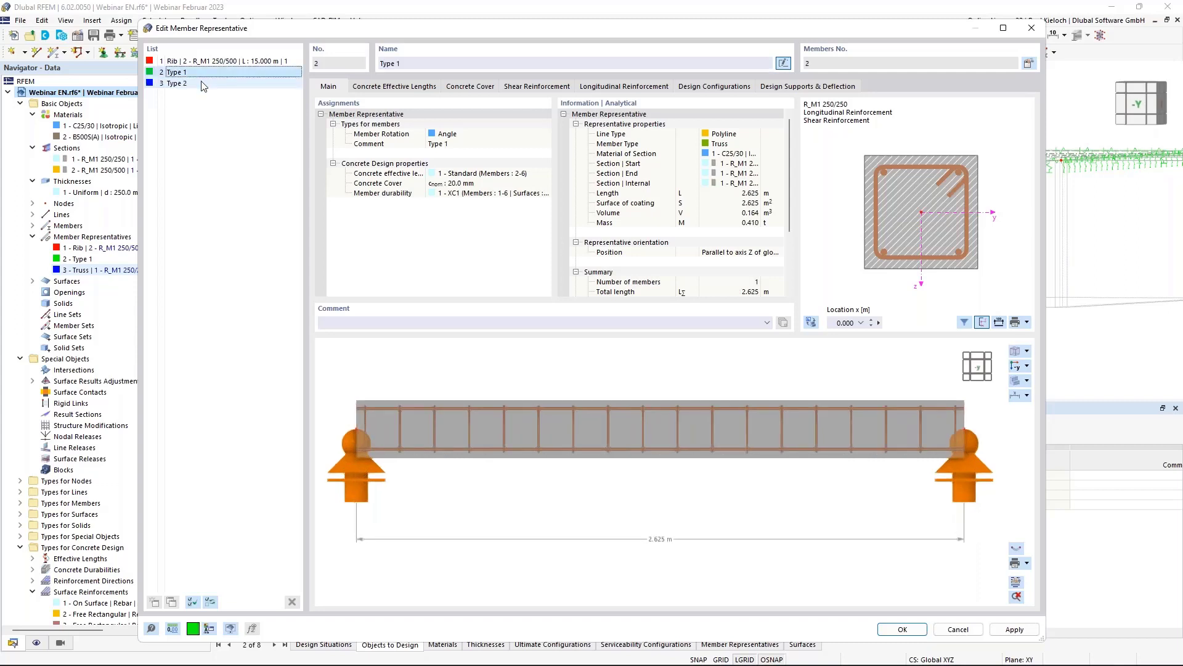
left_click(201, 82)
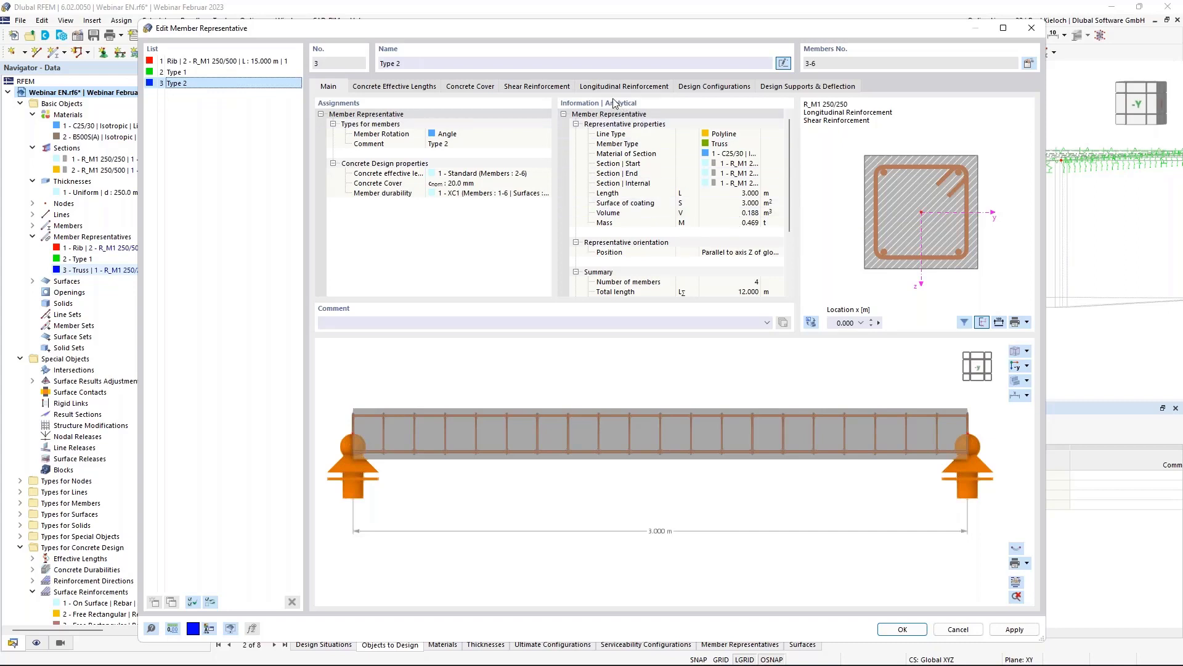
left_click(921, 629)
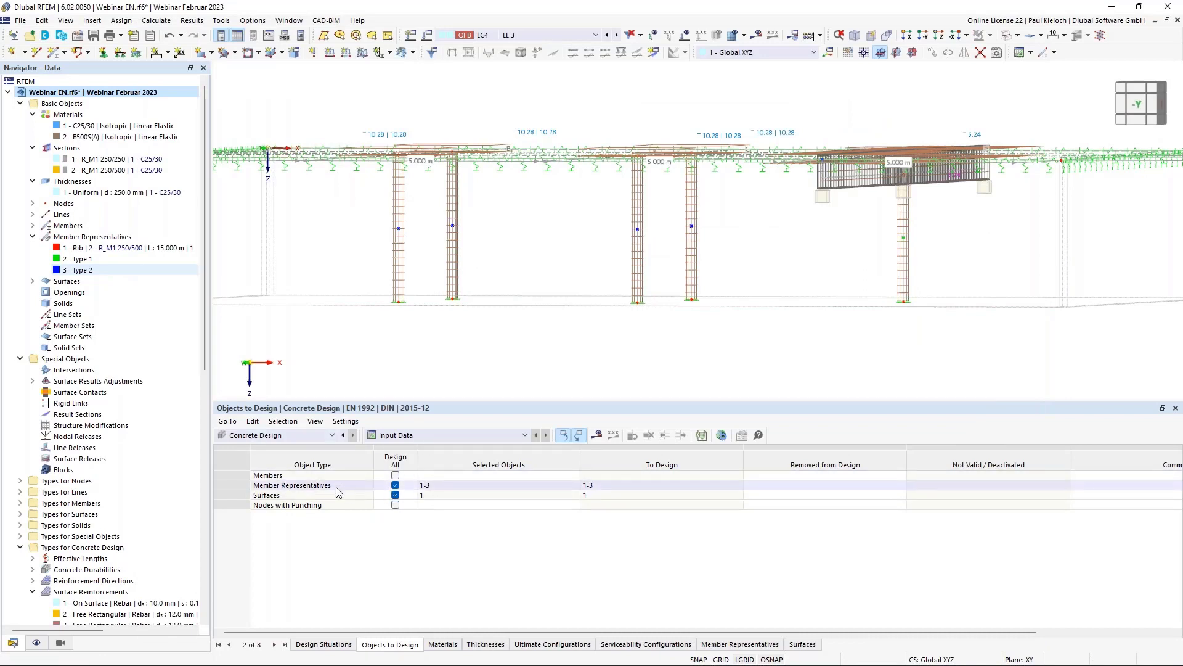
- Limit the member representatives to be designed to numbers 2 and 3 instead of all
left_click(395, 485)
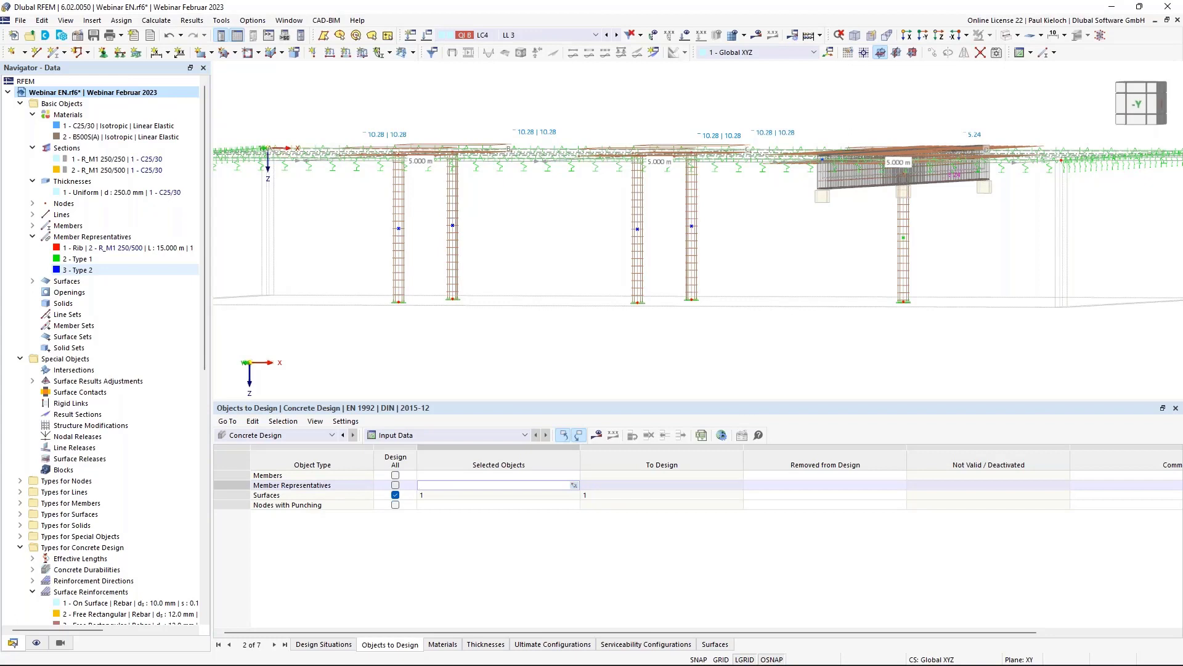
left_click(573, 487)
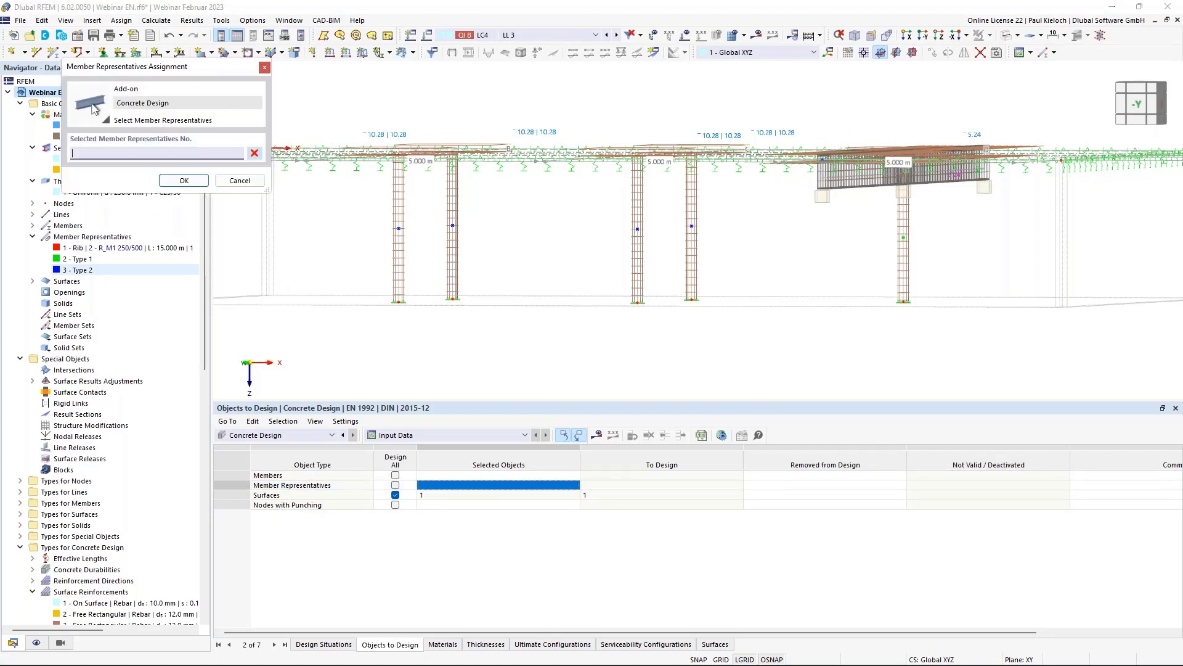
type("2,3")
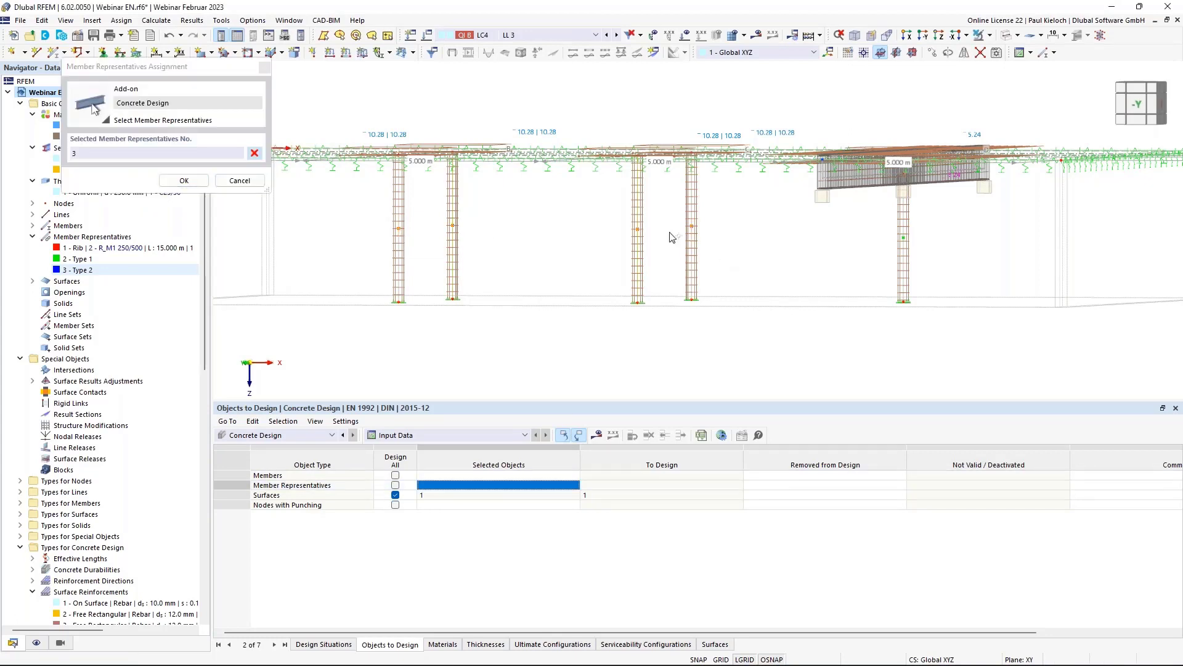
left_click(184, 180)
- Add the downstand beam, member 1, as the individual member in the objects to design
left_click(509, 475)
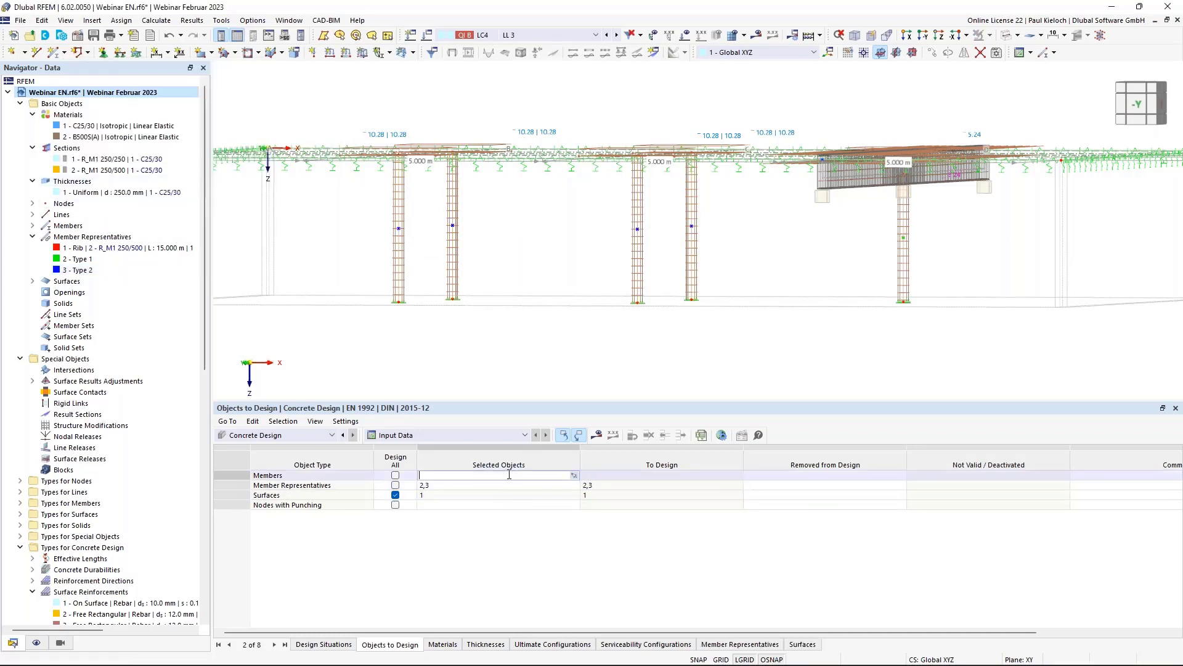
left_click(574, 475)
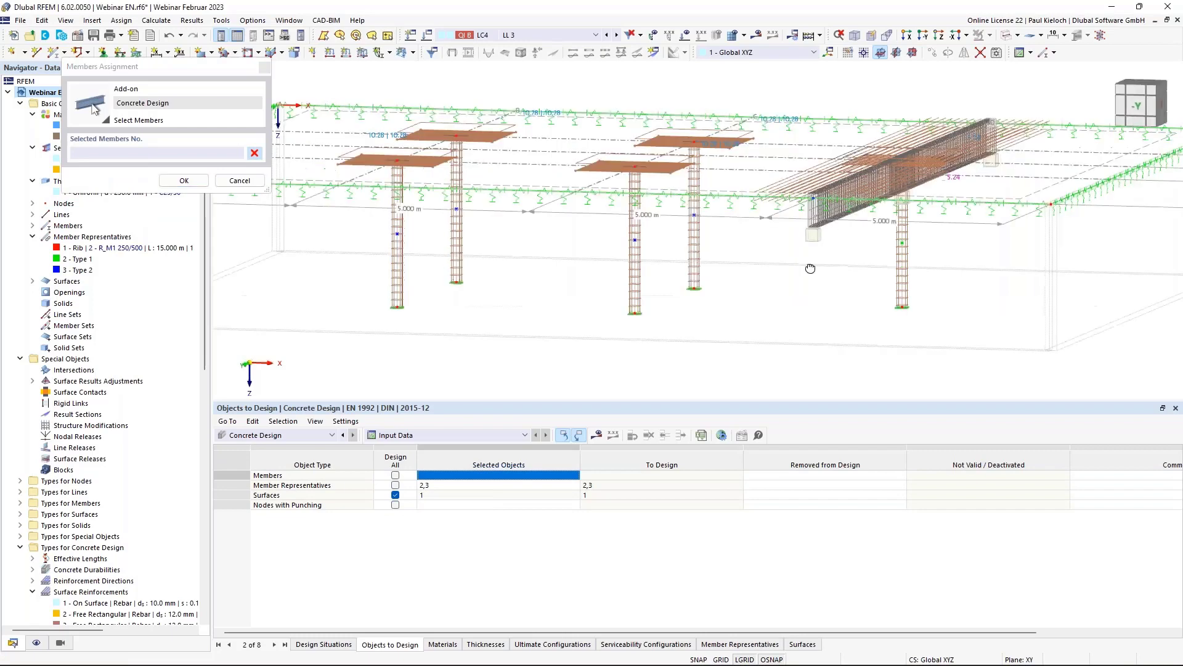
left_click(832, 276)
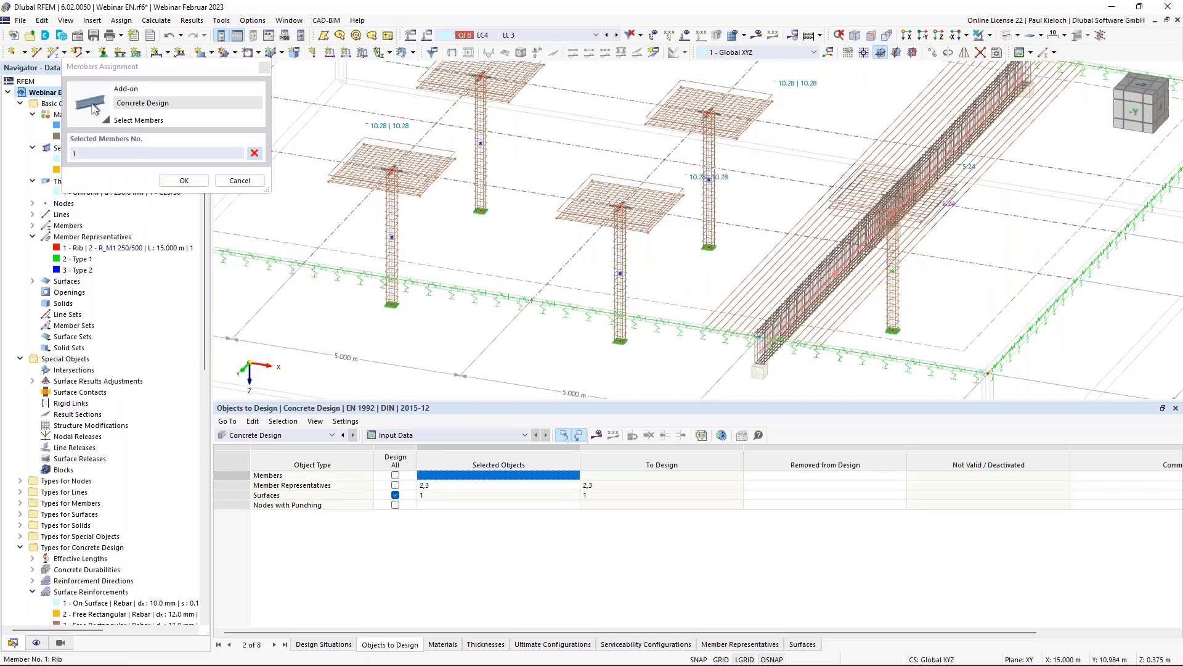
left_click(184, 180)
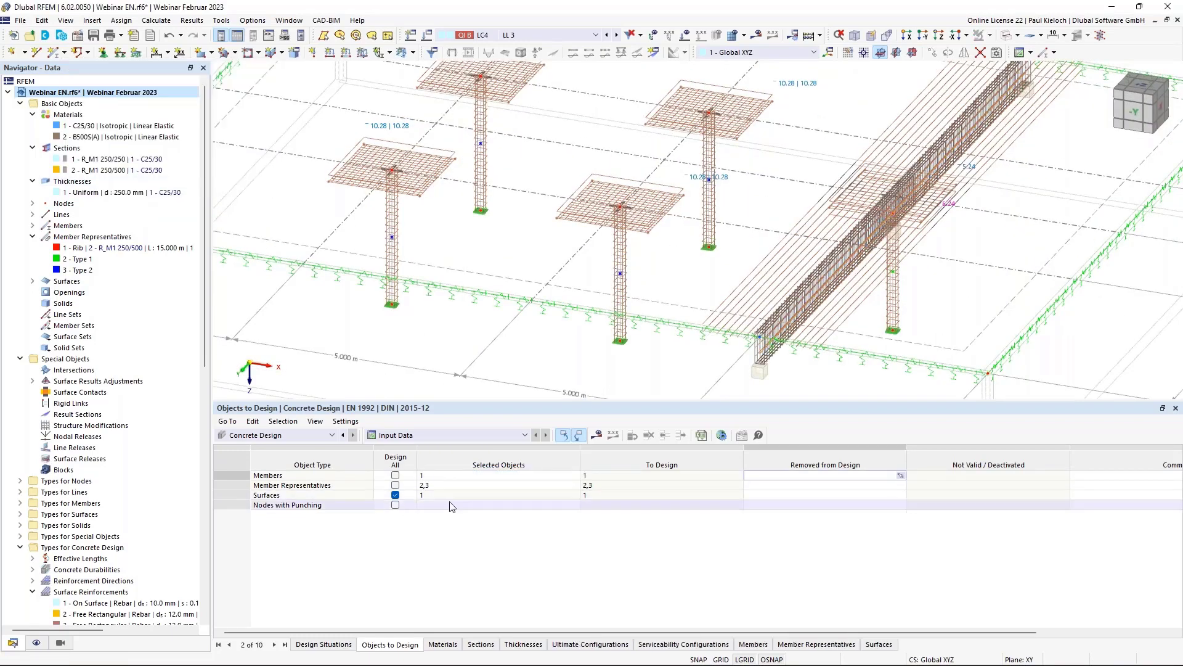
- Include all nodes with punching in the objects to design and activate punching design for column head nodes 8 to 11
left_click(395, 505)
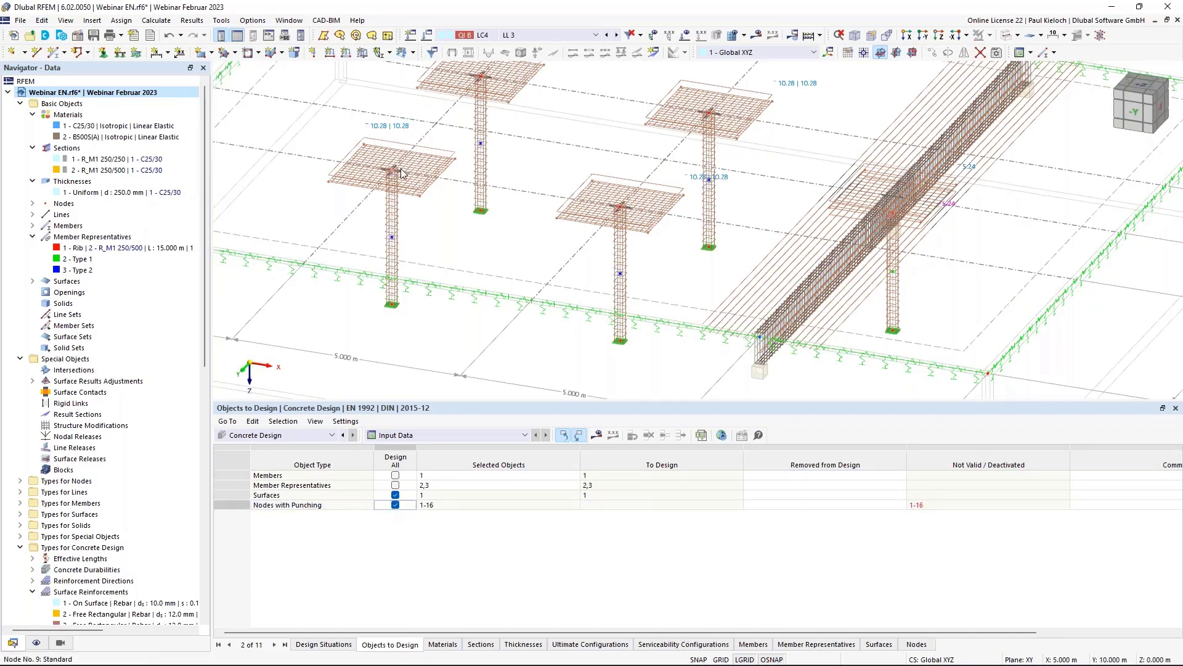
middle_click_drag(551, 113, 538, 136)
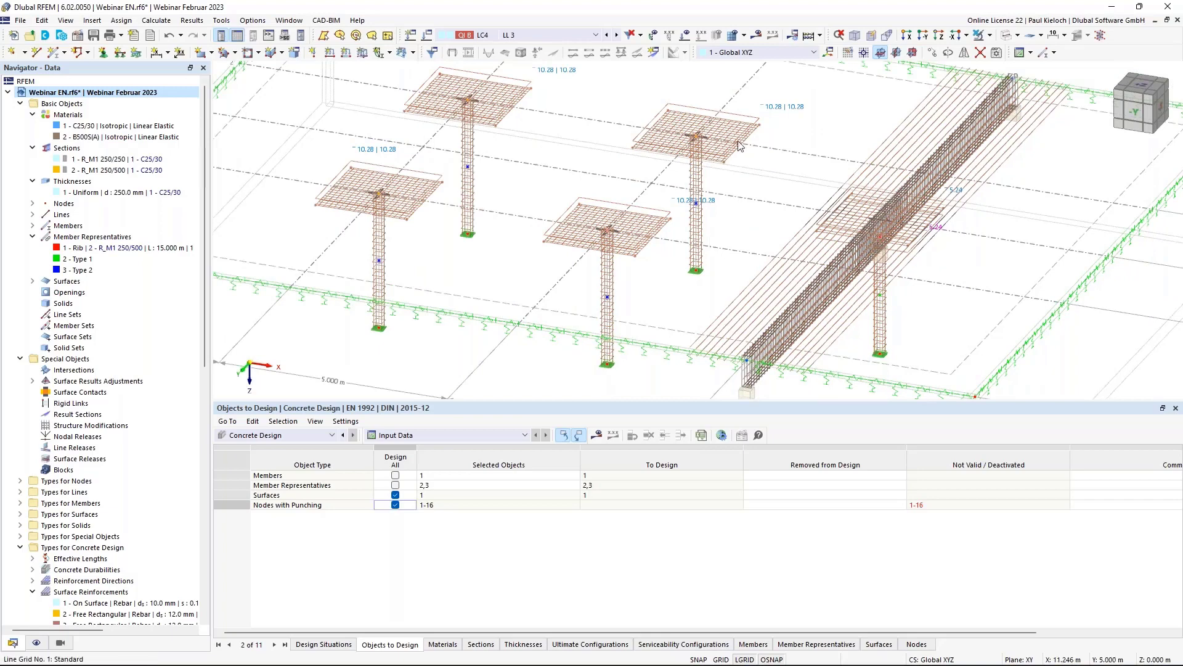
double_click(697, 137)
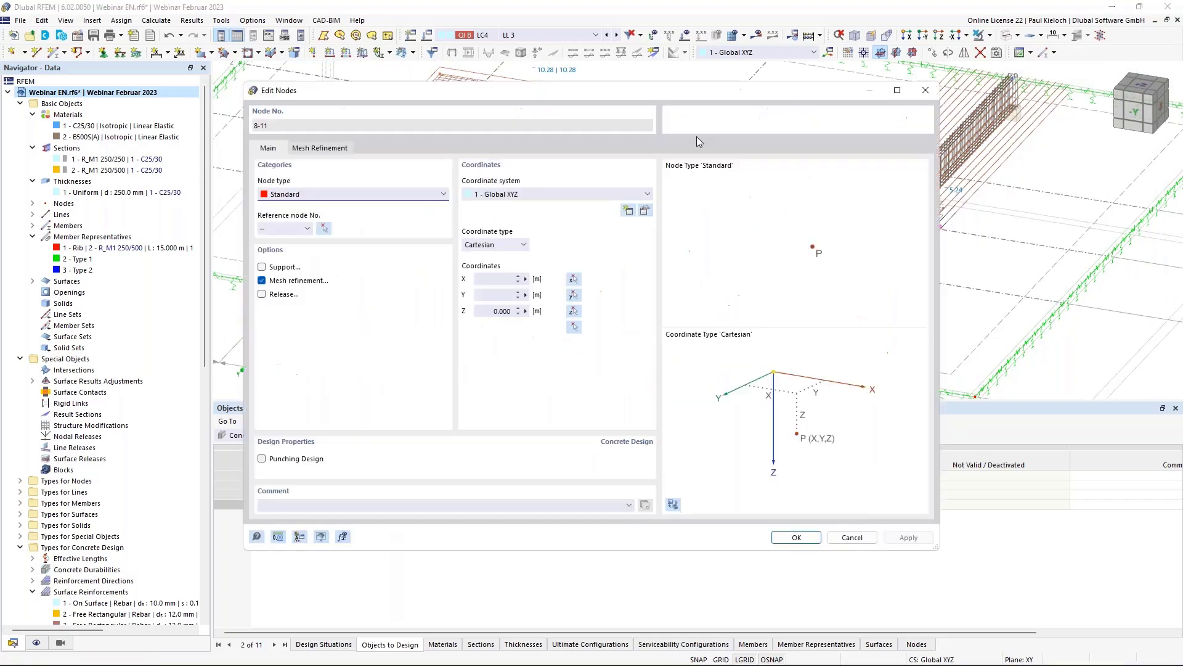
left_click(285, 459)
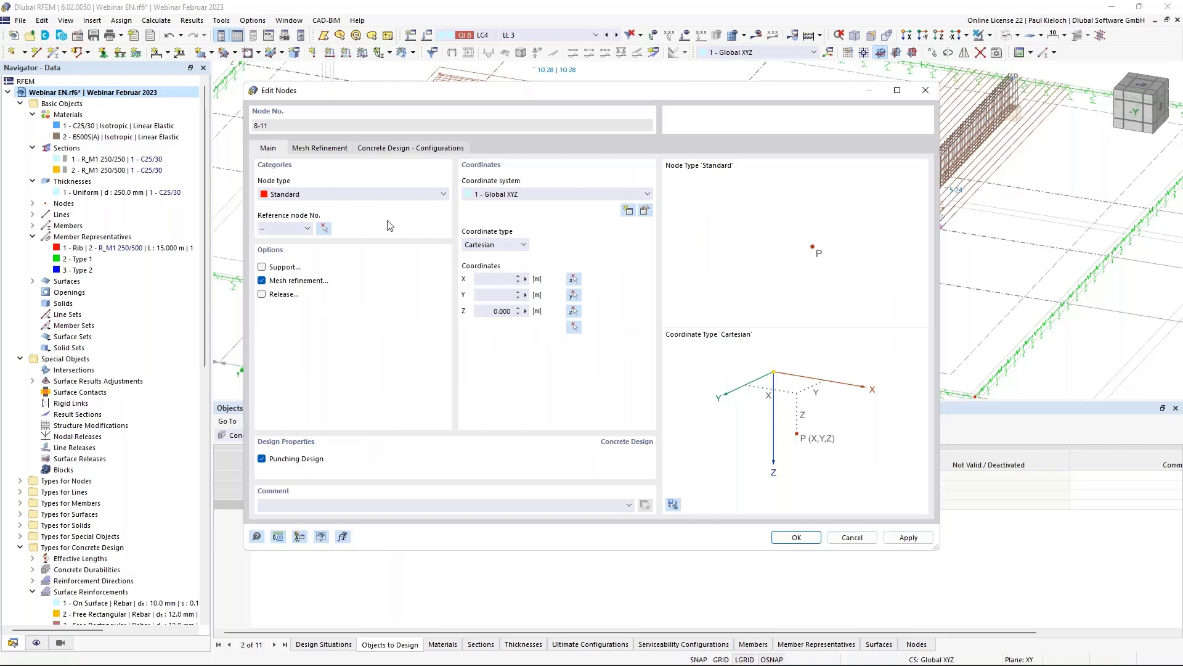
- Set the Standard ultimate configuration's punching shear capacity to use the provided longitudinal reinforcement, accept, and confirm deleting the results
left_click(427, 150)
left_click(624, 195)
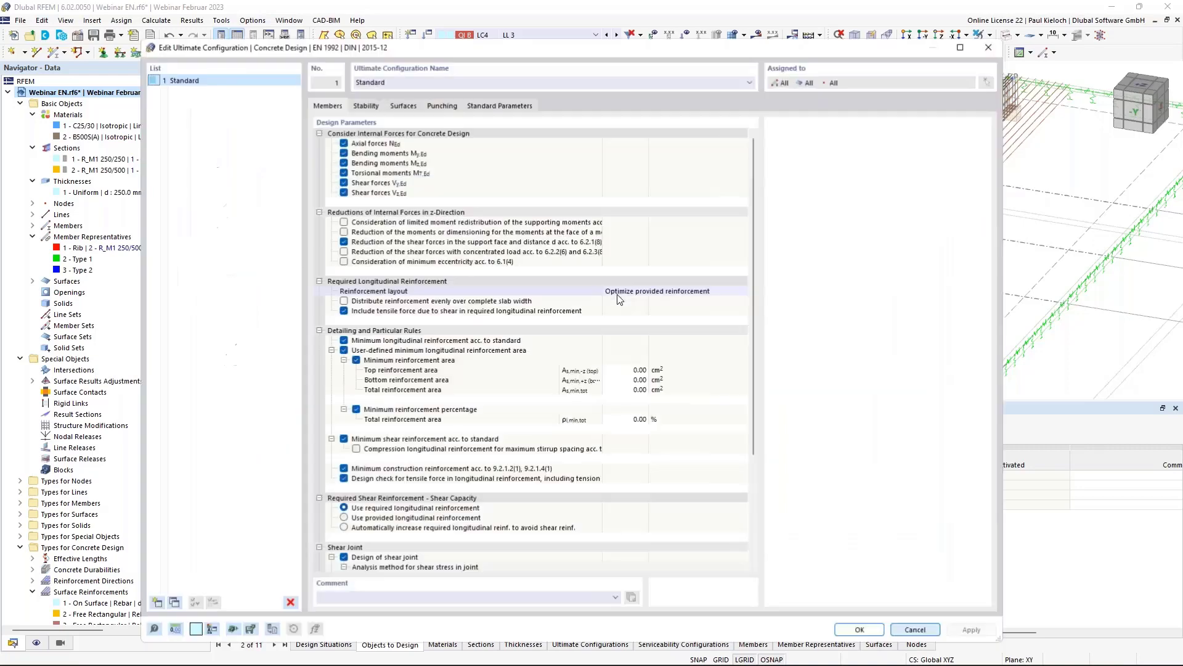
left_click(442, 106)
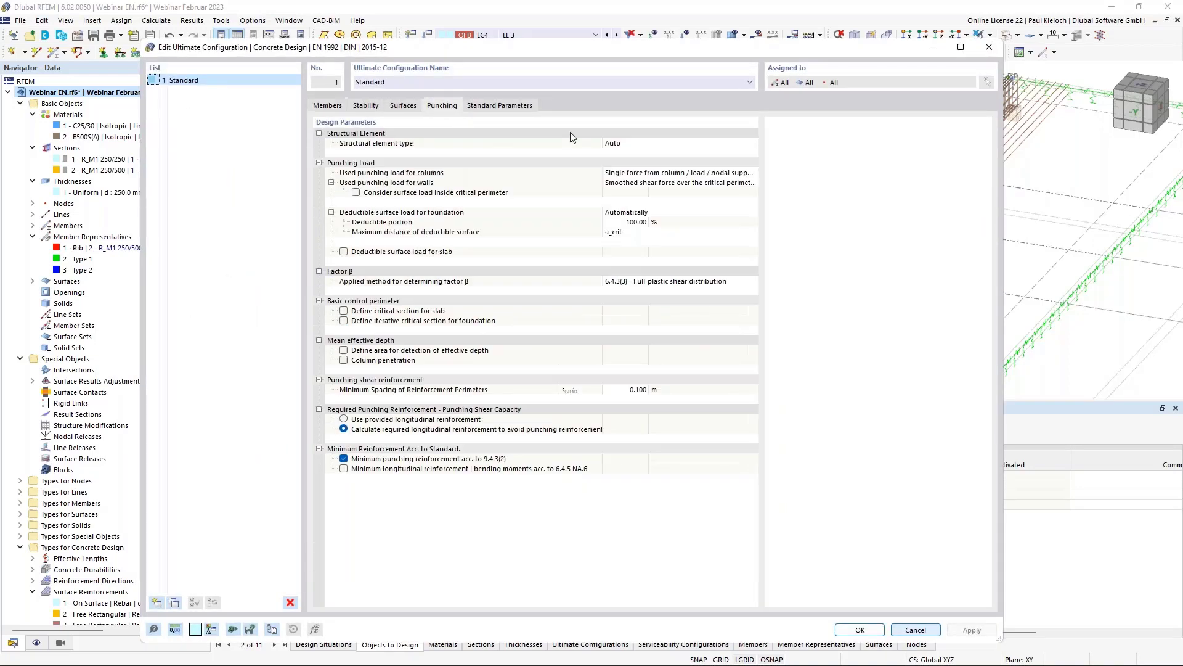
left_click(344, 419)
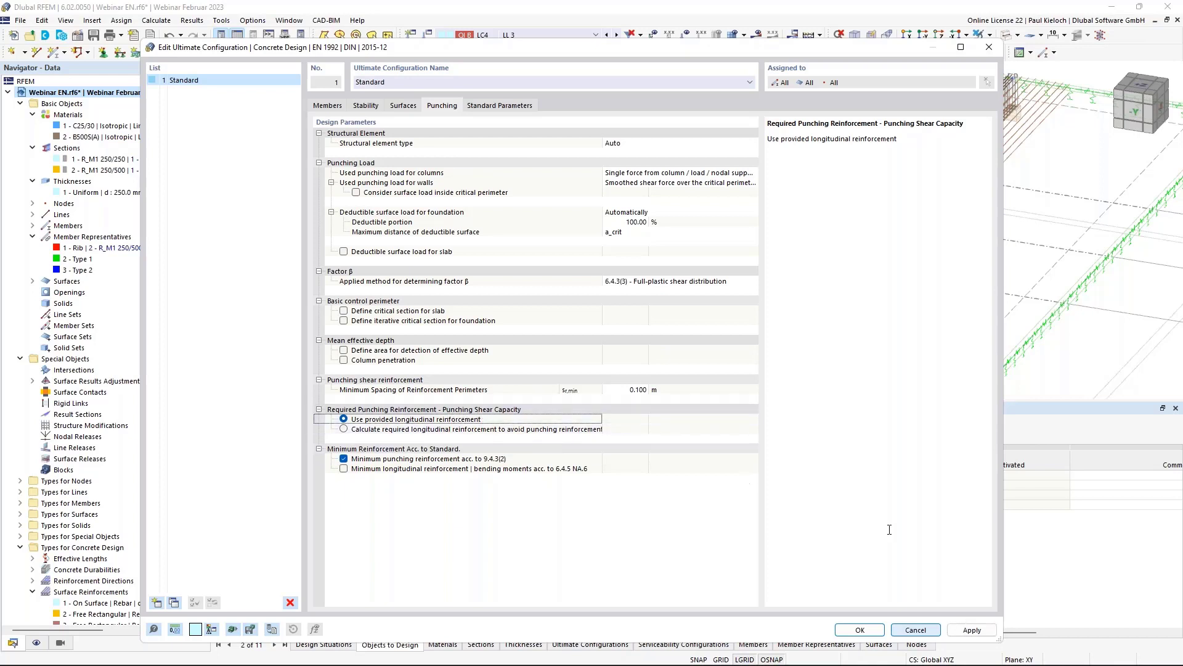
left_click(860, 629)
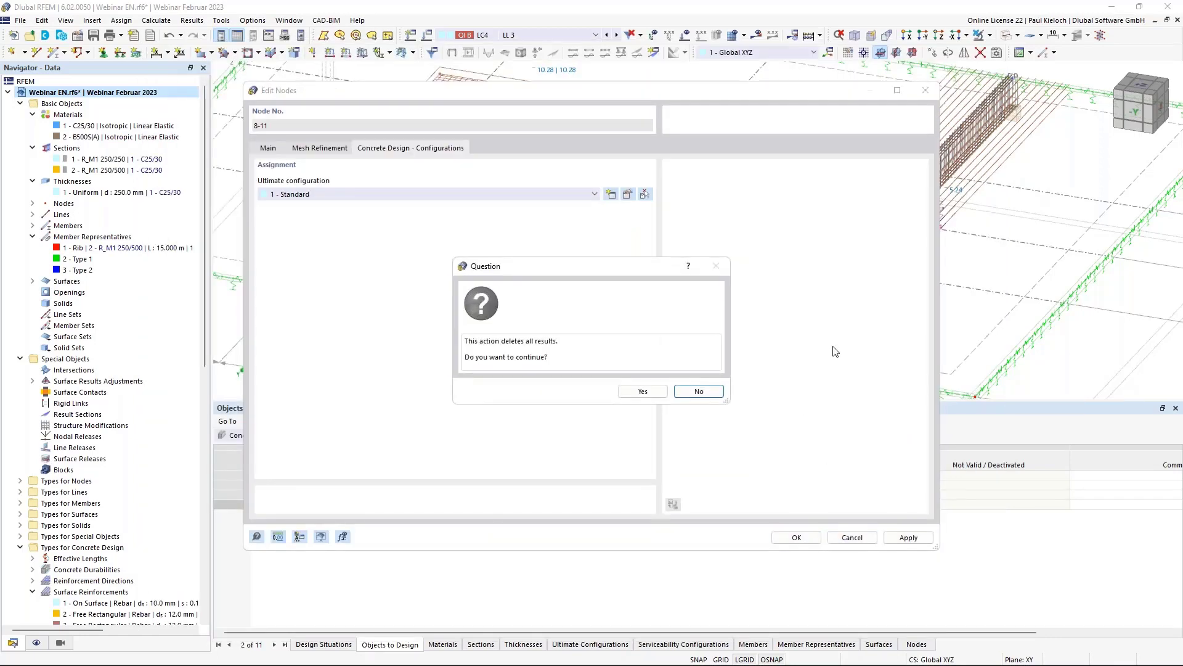
left_click(644, 392)
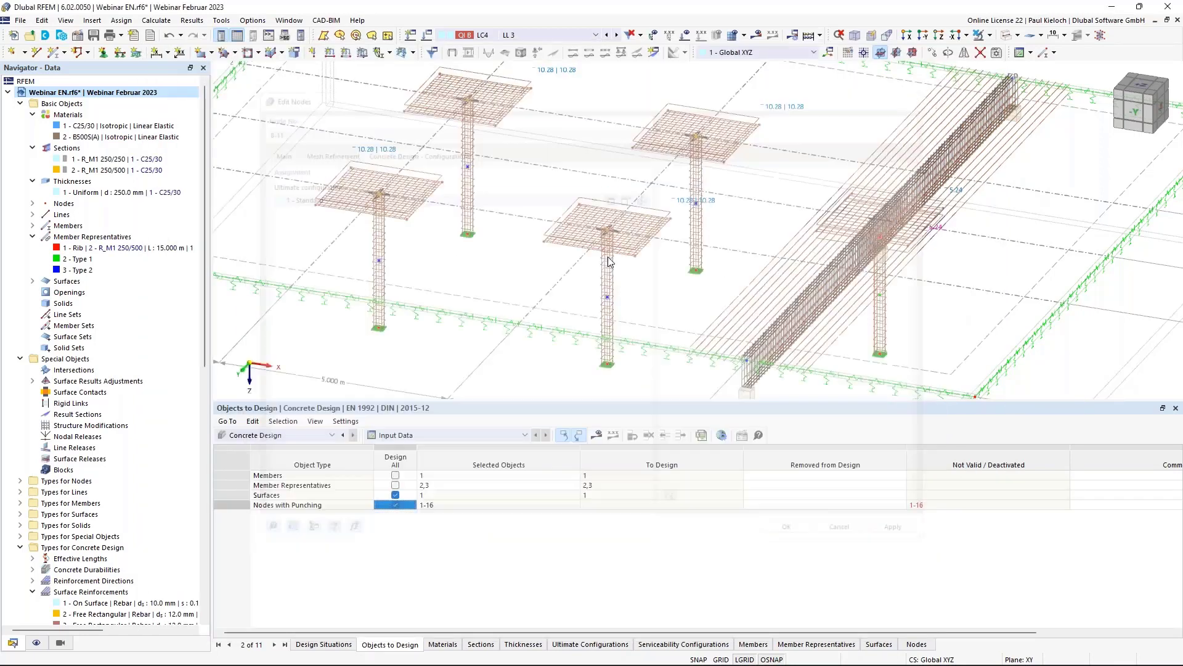
- Save the model with the completed concrete design input
scroll(500, 270, "down", 3)
middle_click_drag(476, 264, 494, 265, "ctrl")
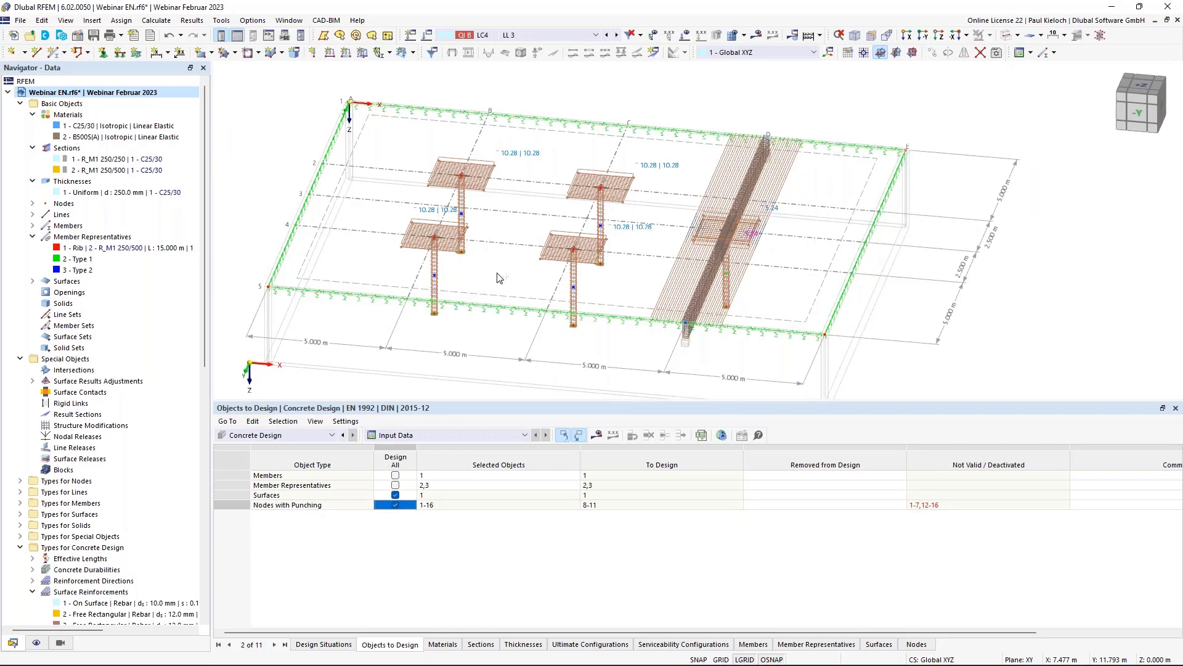
key("ctrl+s")
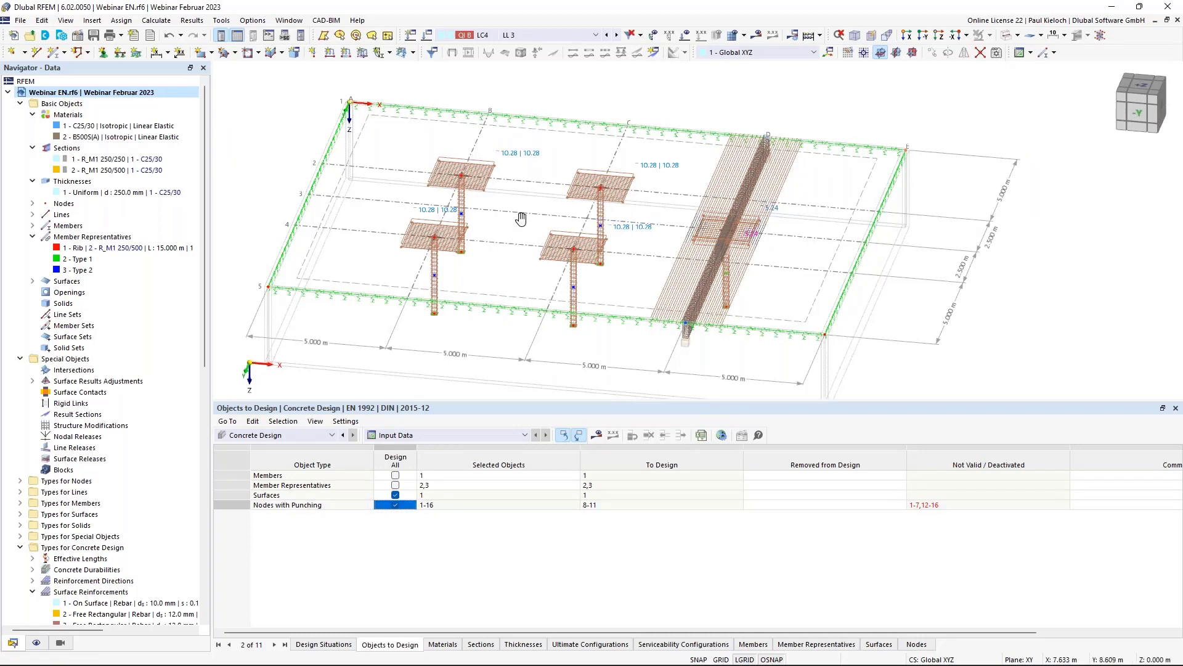
- Hide the types for concrete design in the model display
middle_click_drag(520, 219, 534, 201, "ctrl")
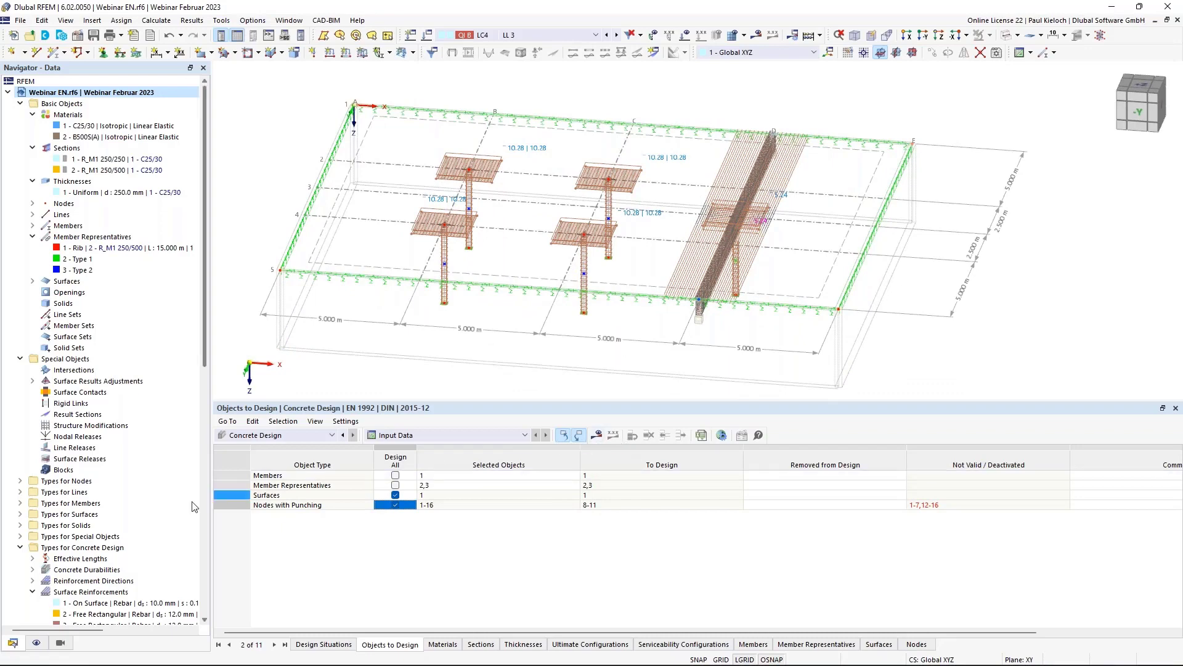
left_click(37, 643)
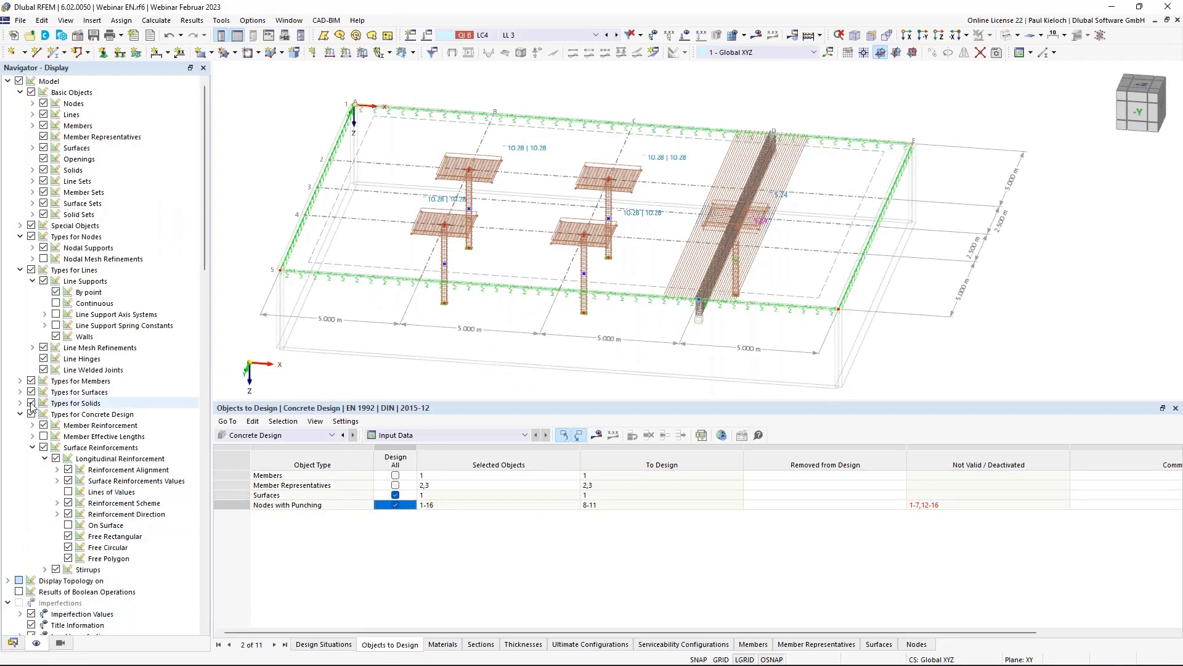
scroll(98, 251, "down", 5)
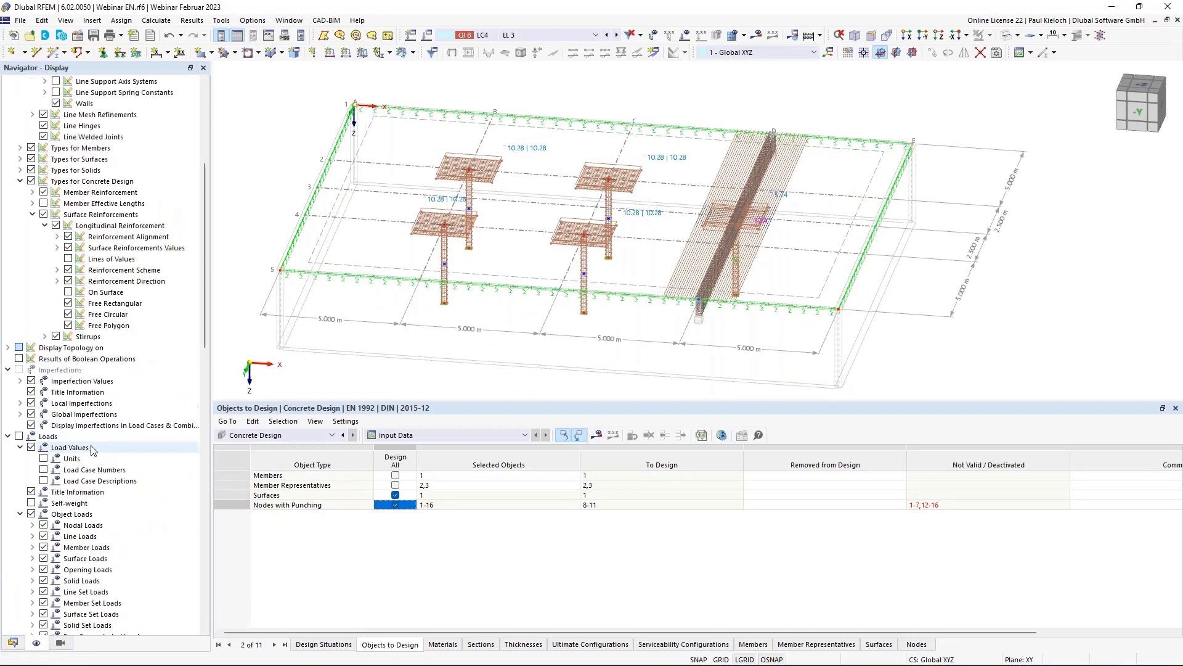
left_click(31, 181)
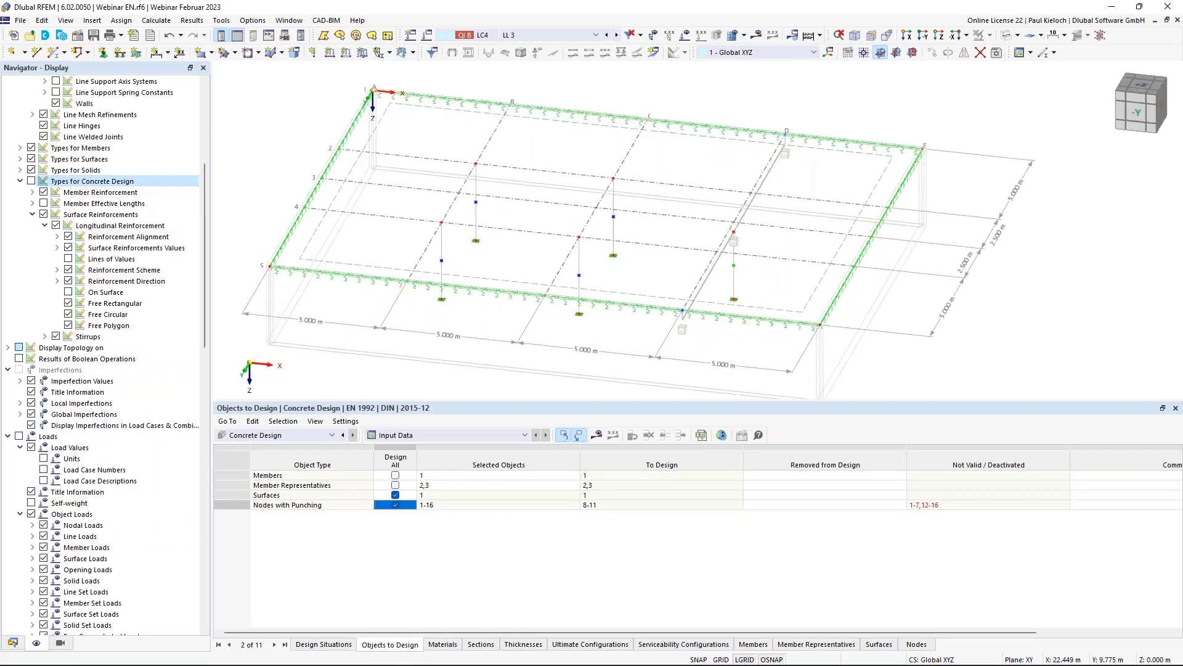
- Request the Concrete Design results, agree to start the calculation, and bring up the overview of open windows
left_click(597, 437)
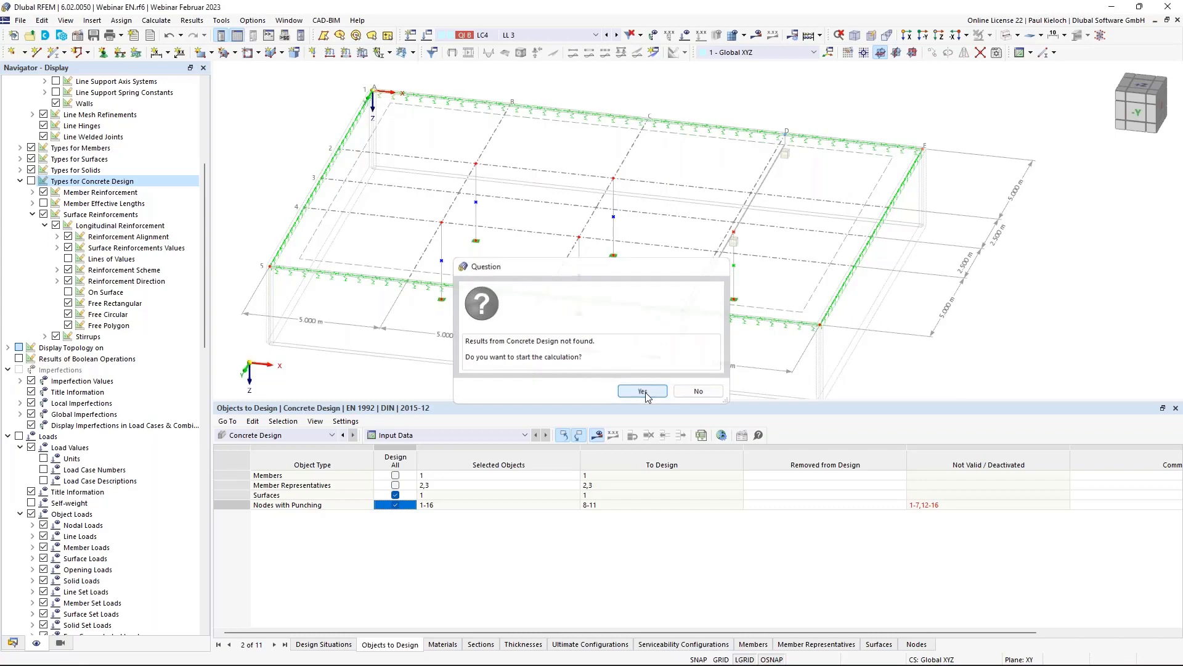
left_click(644, 391)
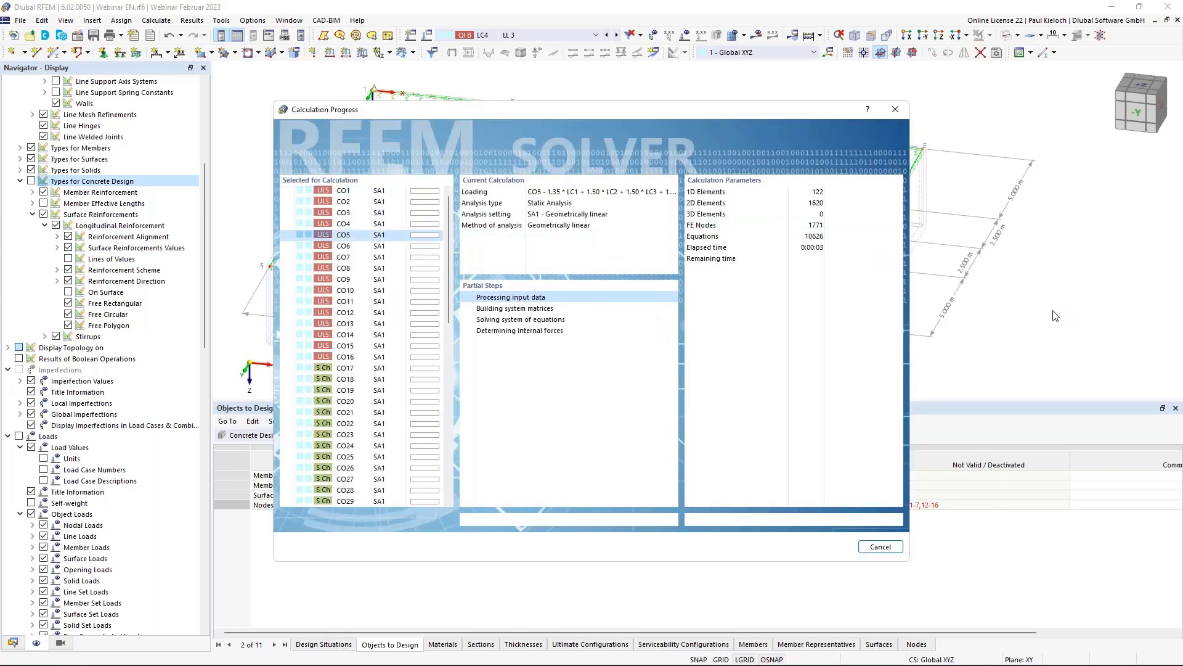
key("super+Tab")
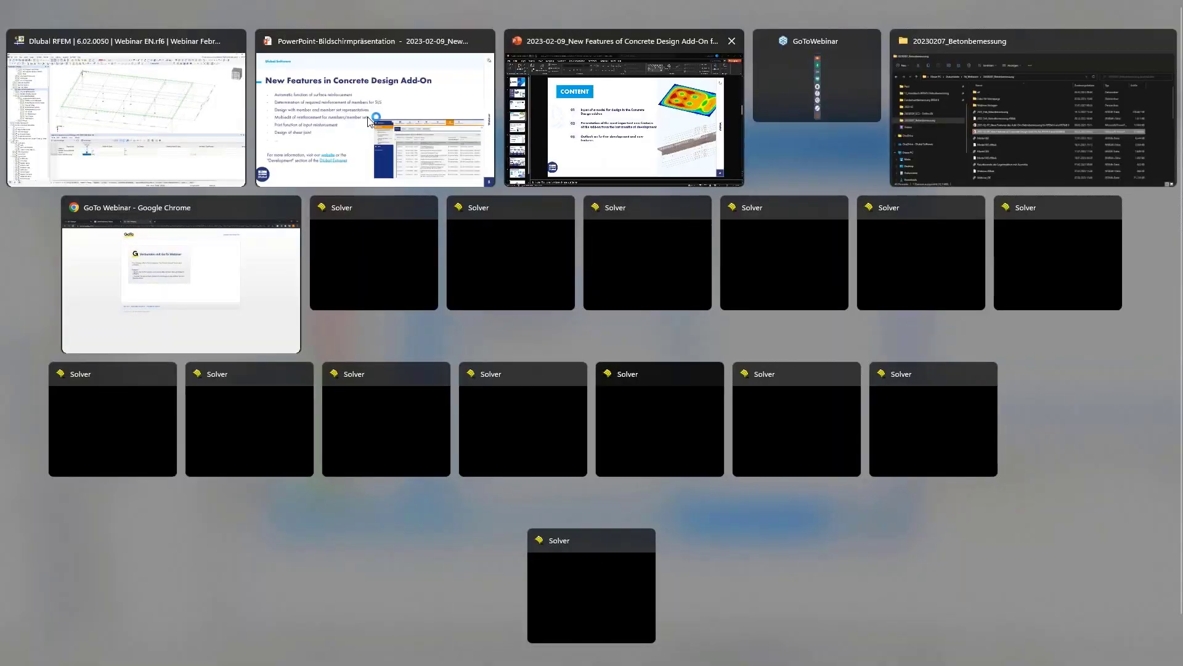
- Switch to the PowerPoint presentation and advance to the slide "Upcoming Features in Concrete Design Add-On"
key("Escape")
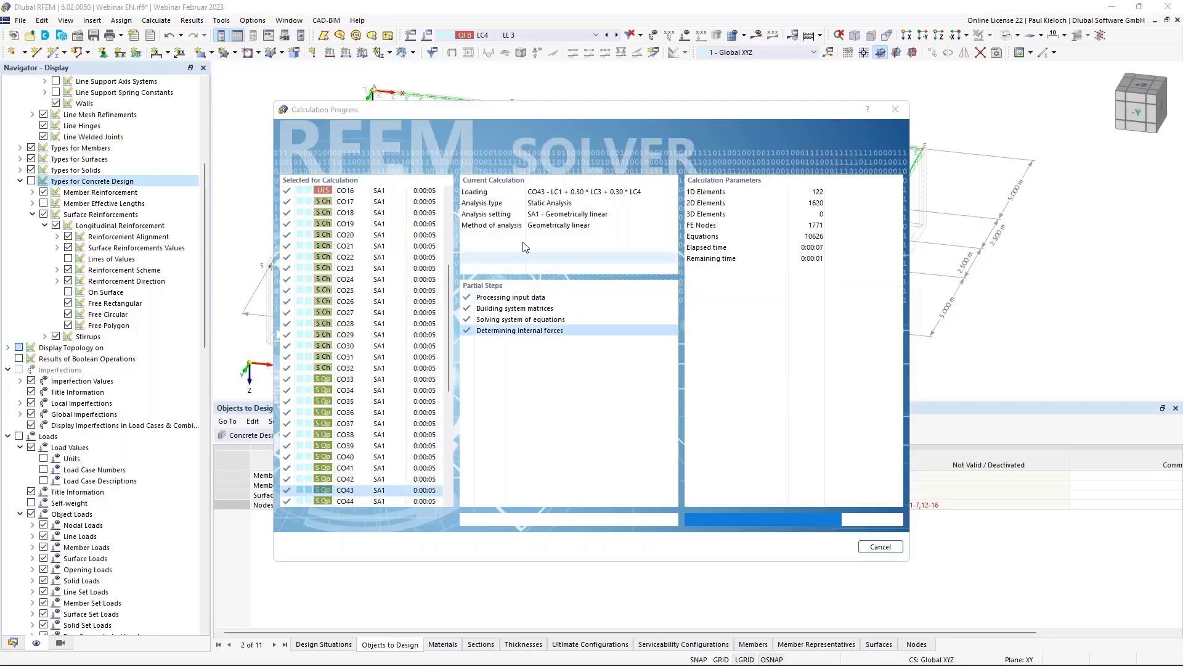
key("super+Tab")
left_click(579, 256)
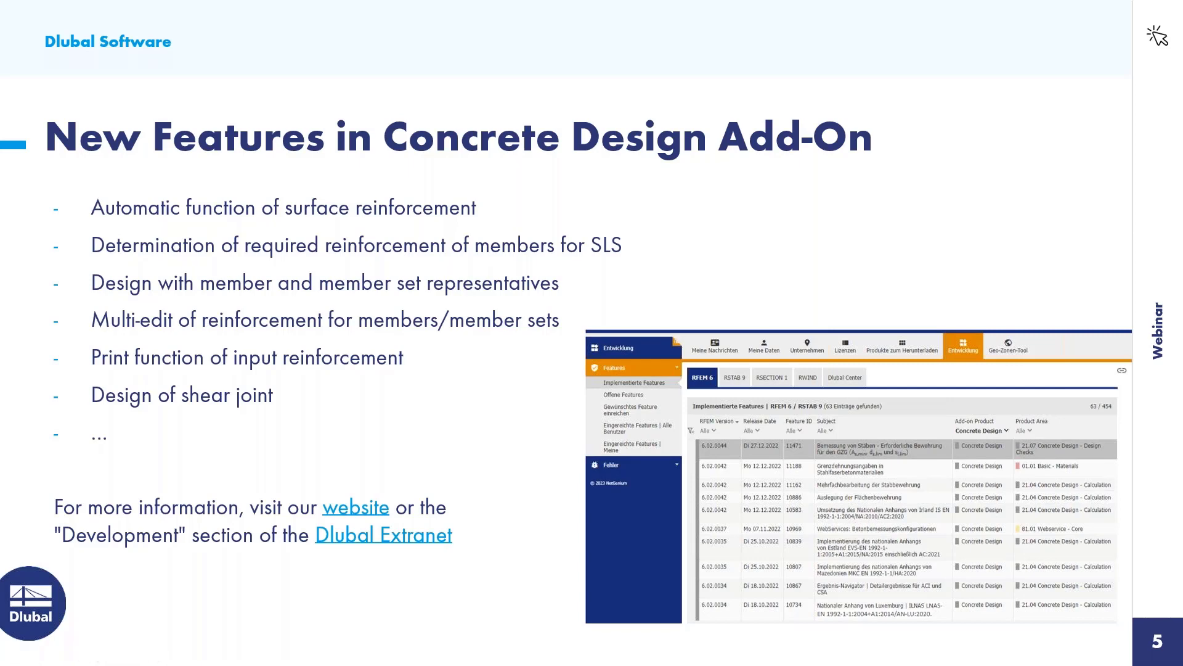
key("Right")
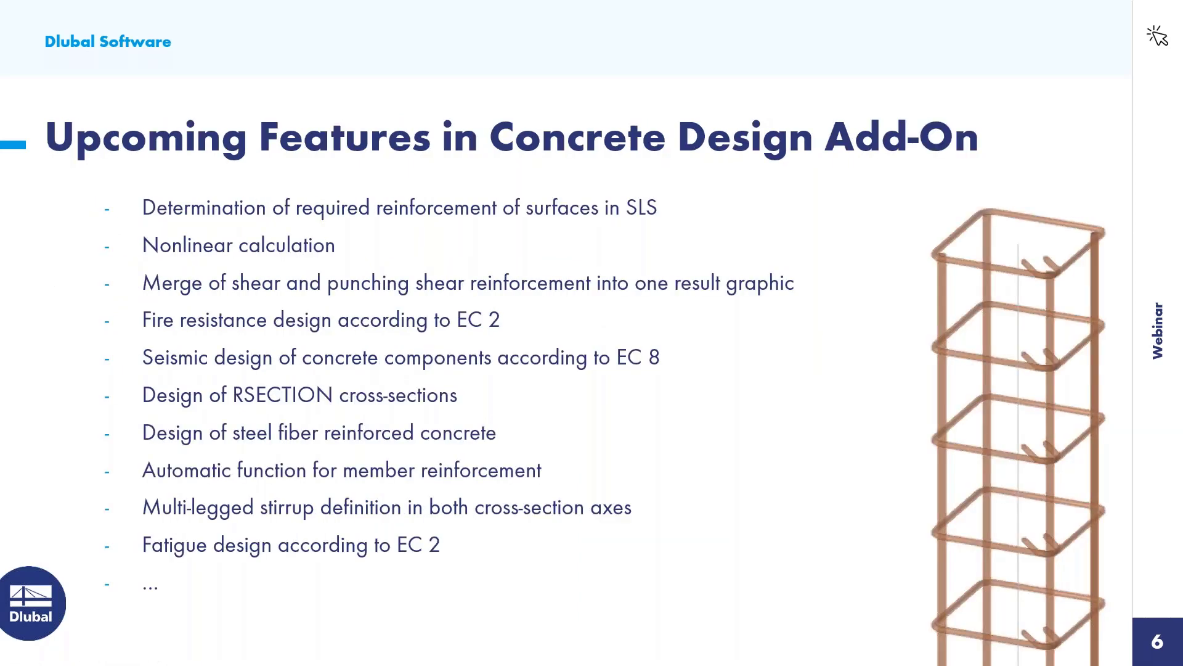
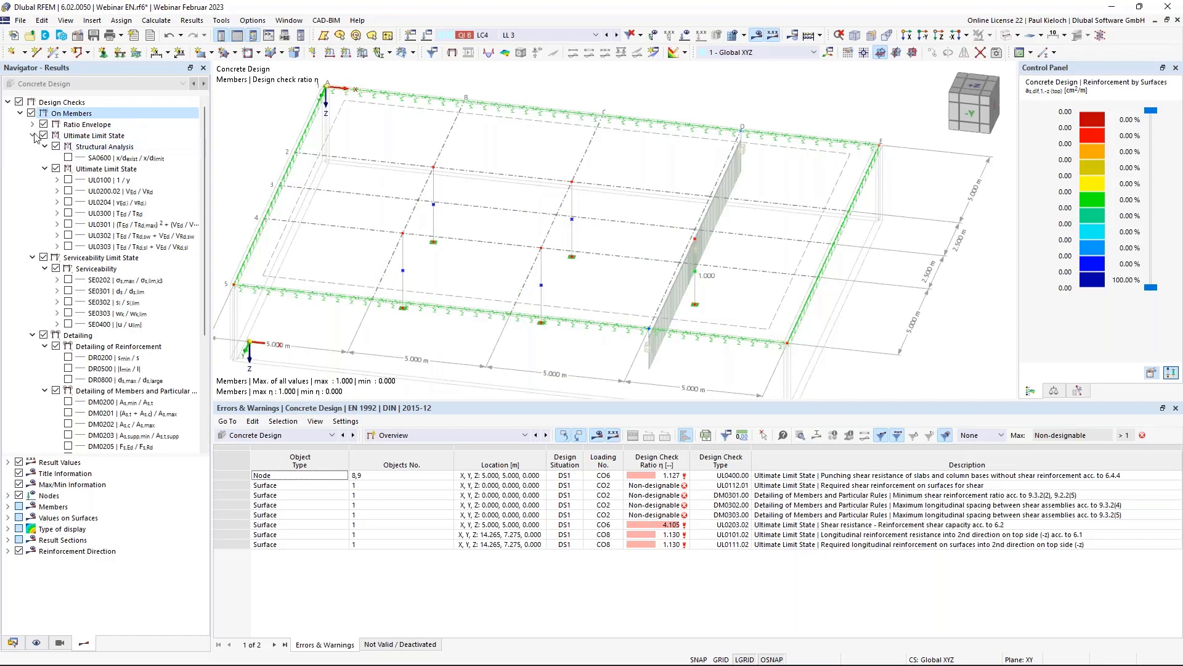
- Replace the members' ratio envelope with the UL0200.02 shear force design check on the downstand beam
middle_click_drag(782, 275, 714, 267, "ctrl")
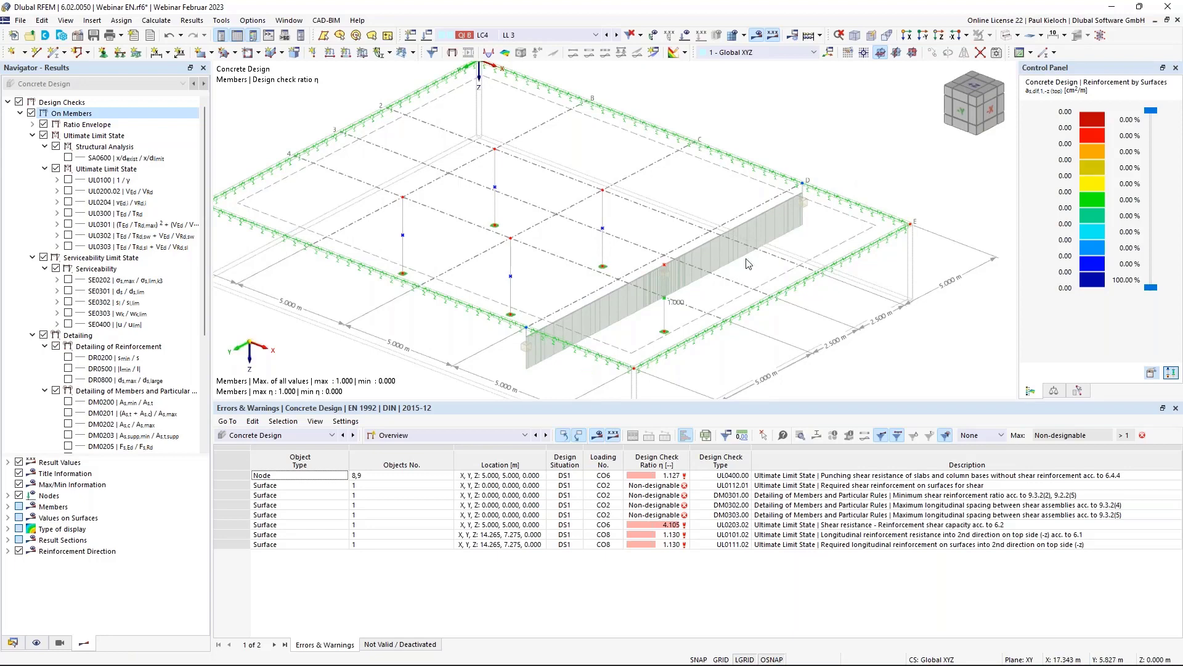
scroll(775, 243, "up", 3)
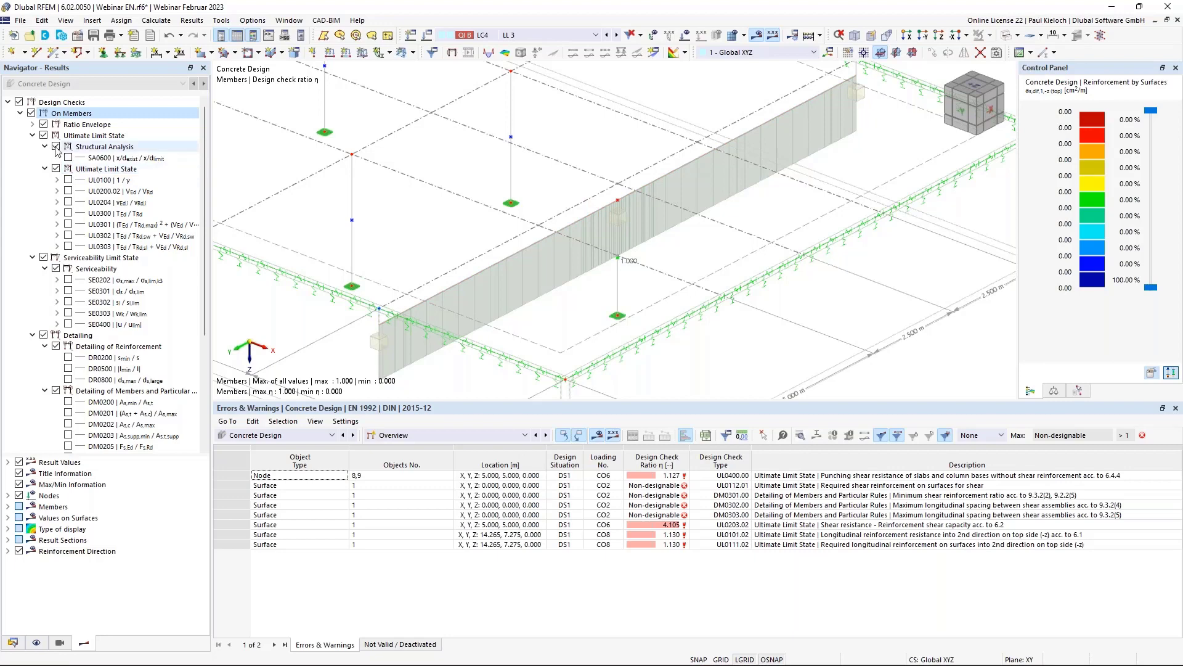
left_click(43, 124)
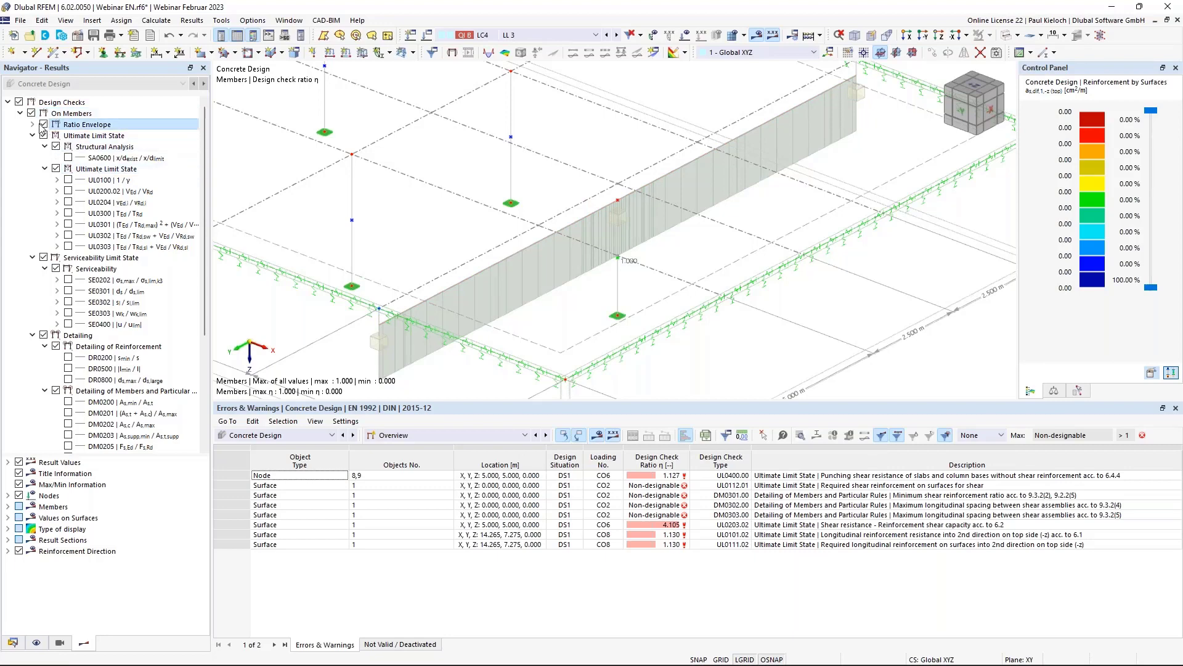
left_click(68, 191)
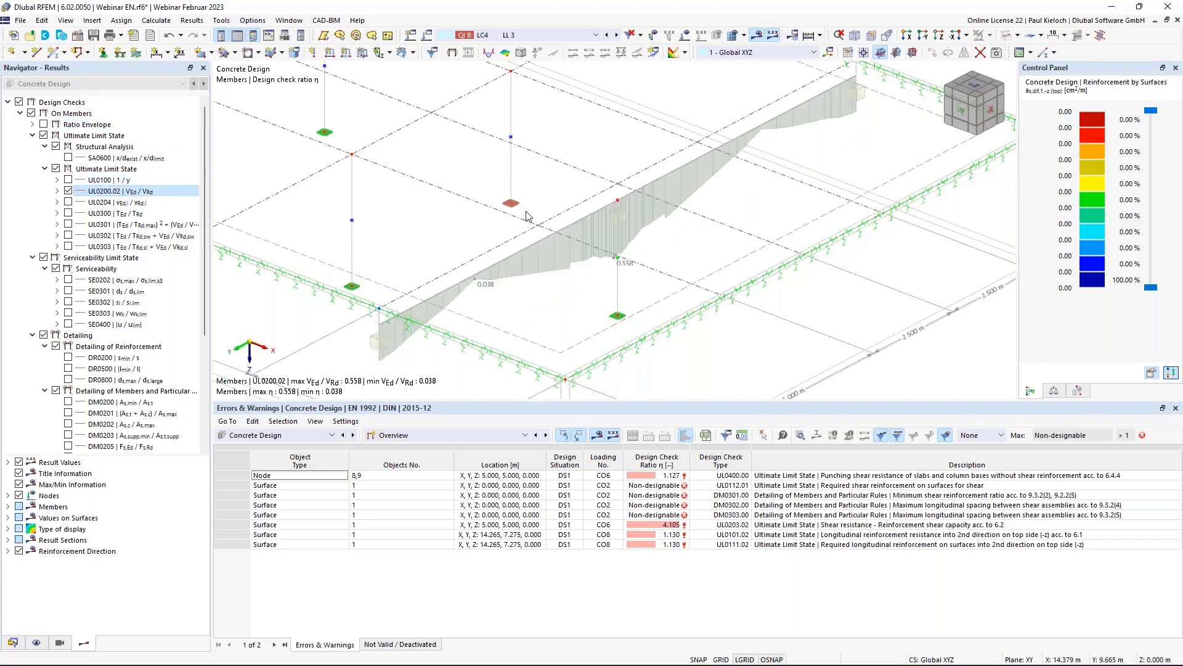
- Examine the intermediate results available under the members' UL0200.02 check, collapse them, and highlight the UL0204 shear joint check
left_click(57, 191)
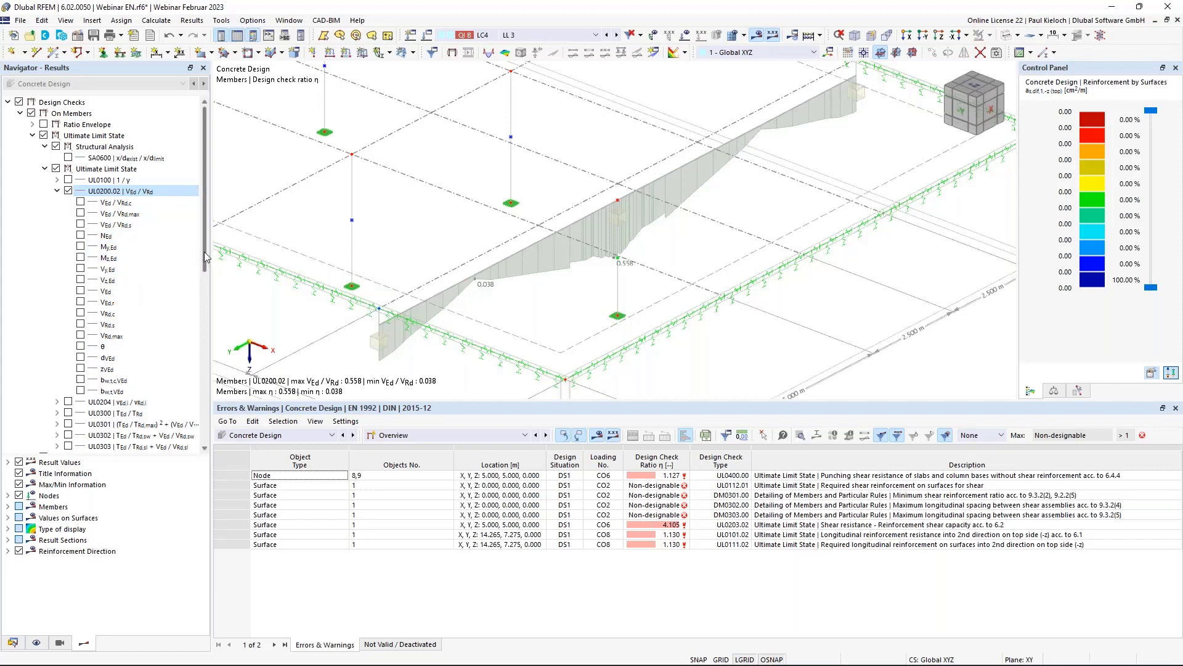
scroll(204, 252, "down", 1)
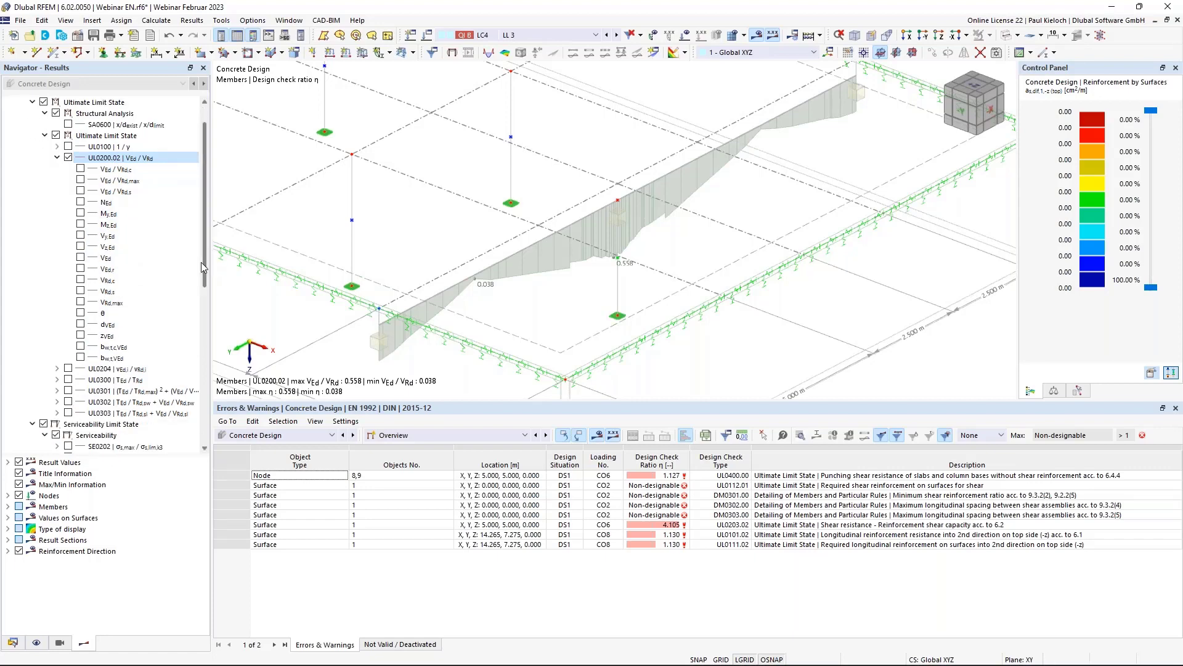
left_click(57, 159)
left_click(57, 158)
left_click(57, 158)
left_click(57, 158)
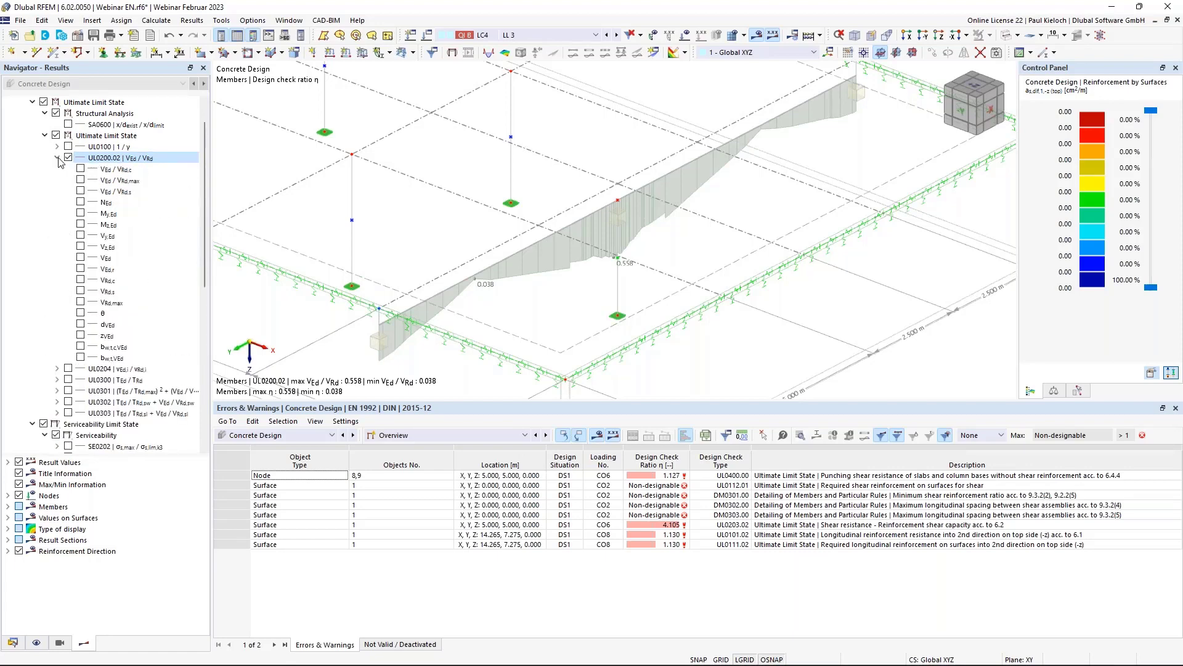
left_click(57, 158)
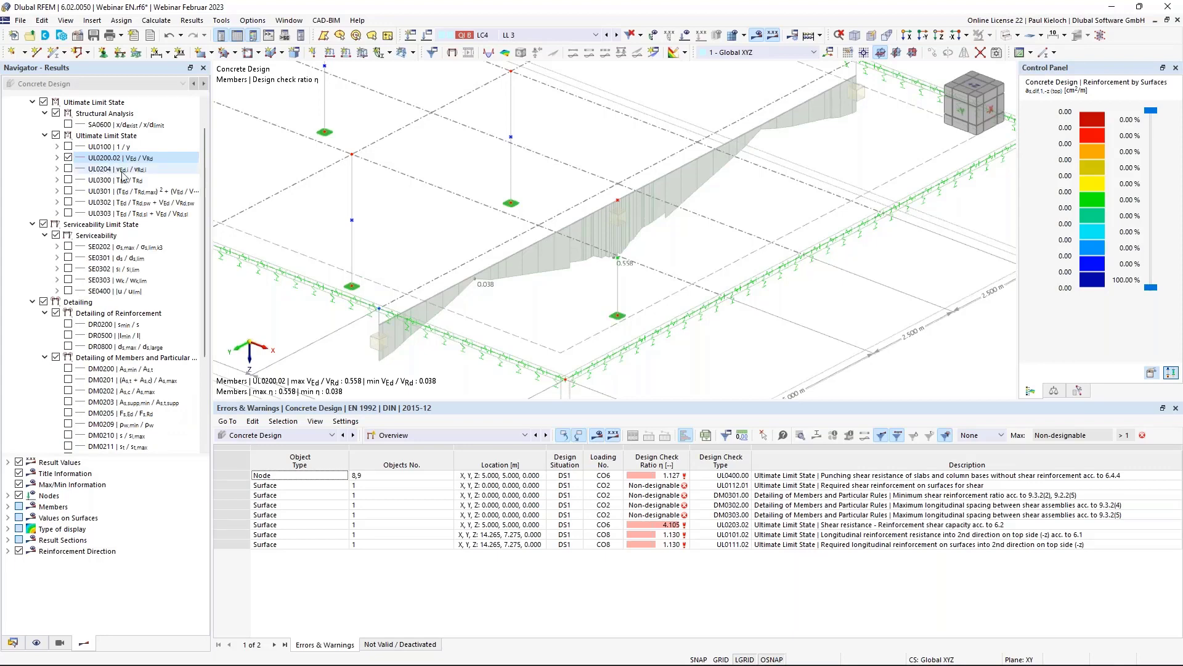
left_click(134, 170)
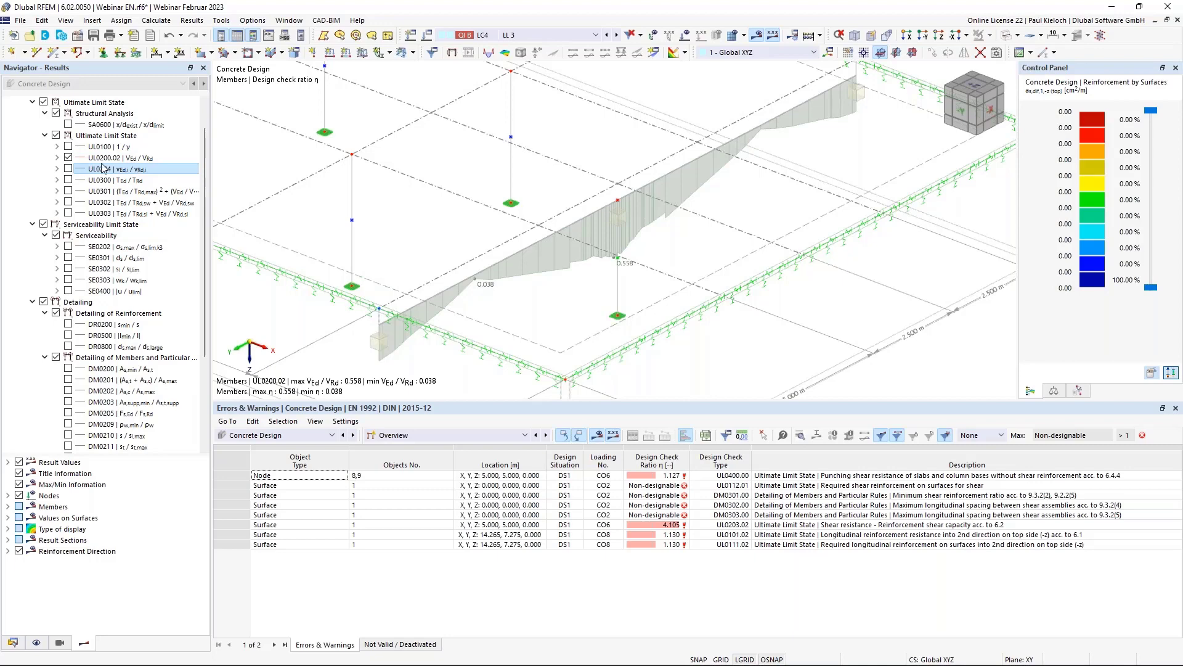
scroll(158, 197, "up", 1)
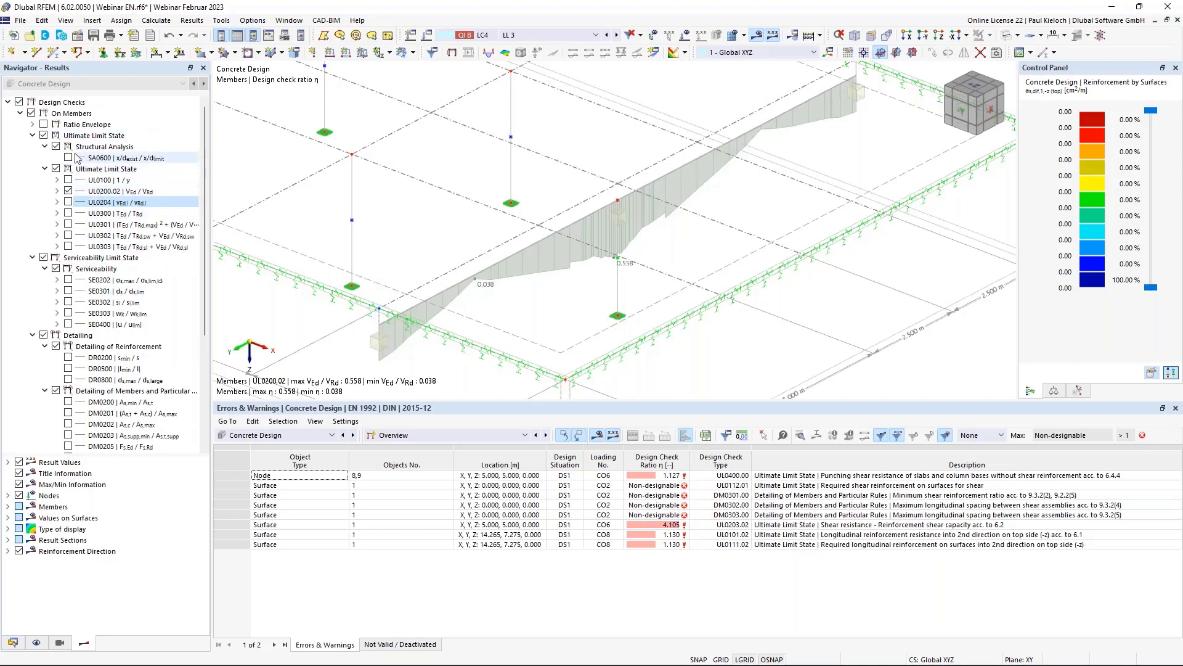
- Collapse the member checks and hide the design checks on members, member representatives, surfaces and nodes
left_click(21, 114)
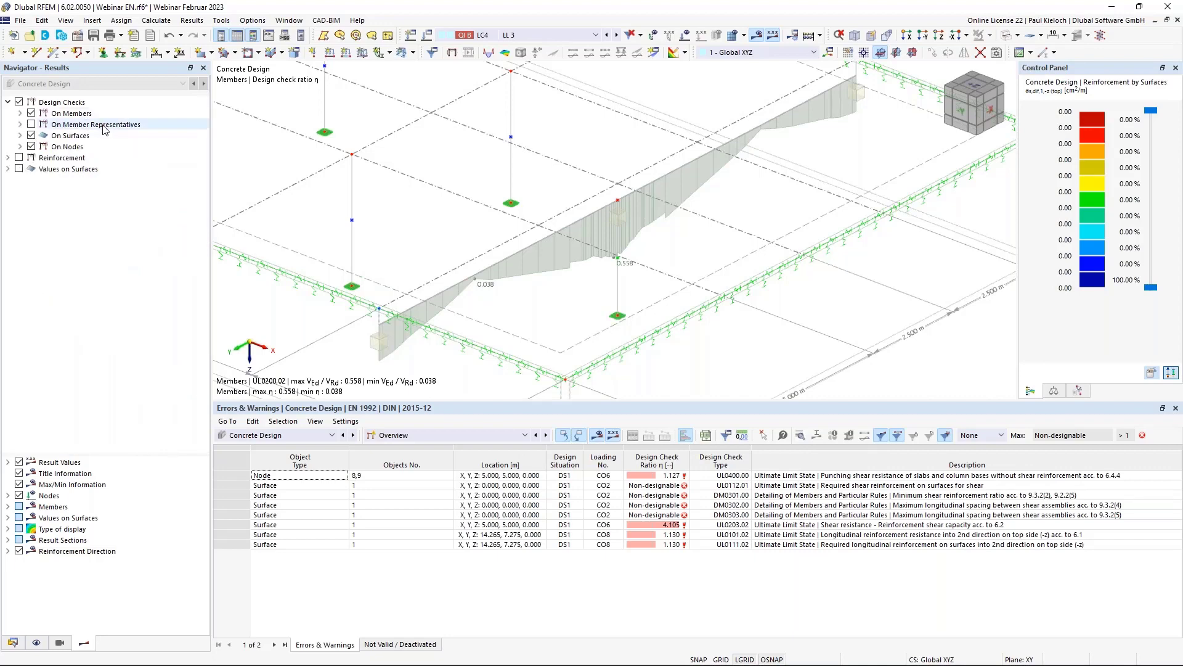
left_click(31, 114)
left_click(31, 124)
left_click(30, 135)
left_click(31, 147)
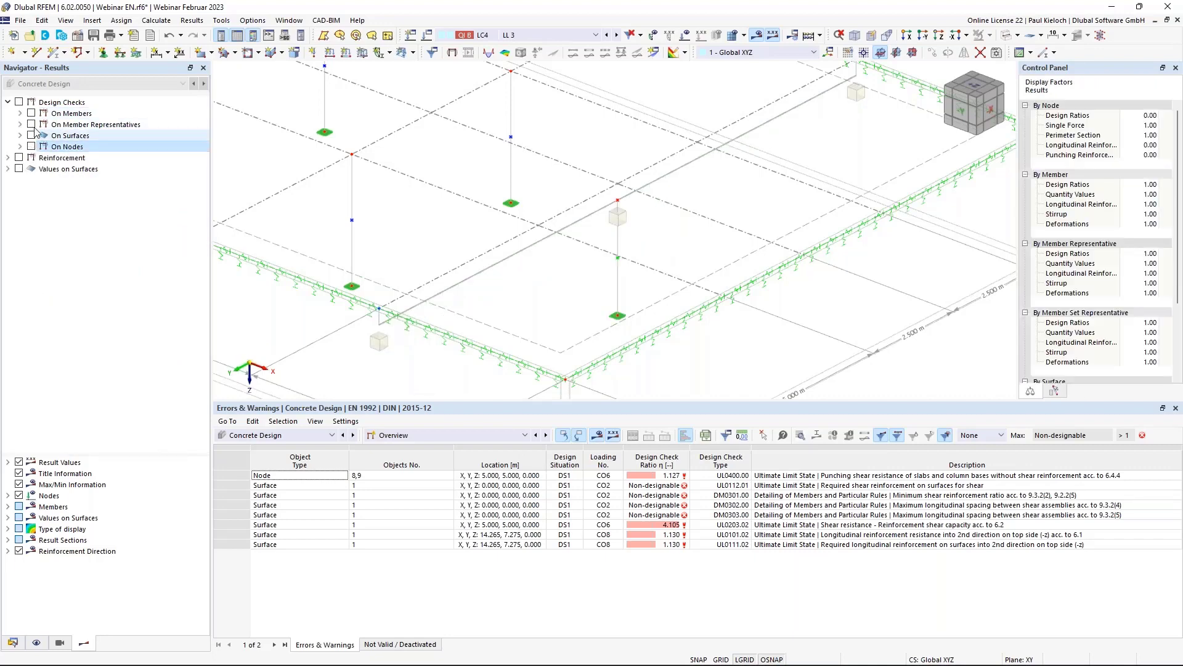
- Display the ultimate limit state check UL0100 on the member representatives of the columns
left_click(31, 125)
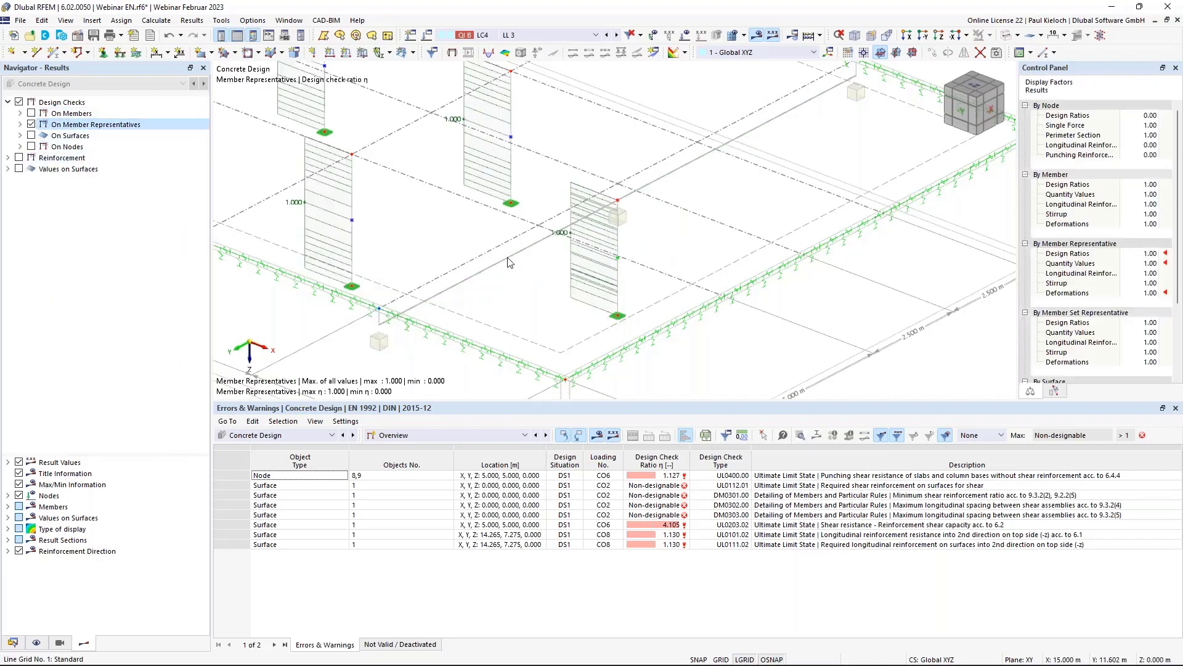
middle_click_drag(445, 216, 507, 241)
left_click(20, 124)
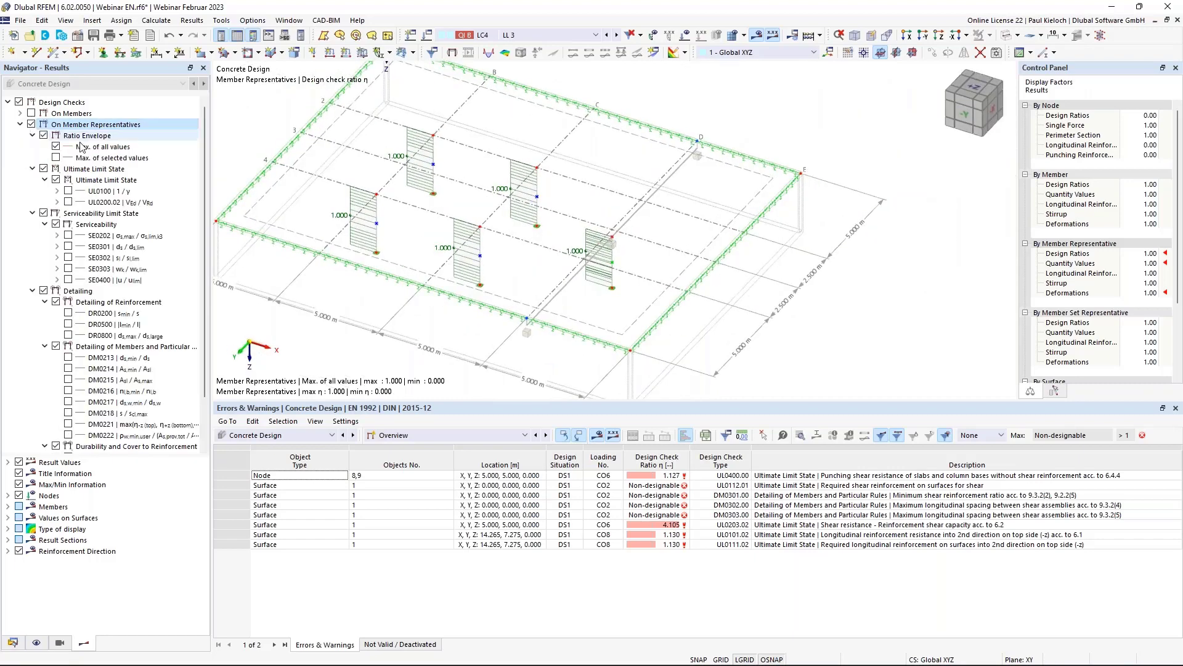
left_click(67, 191)
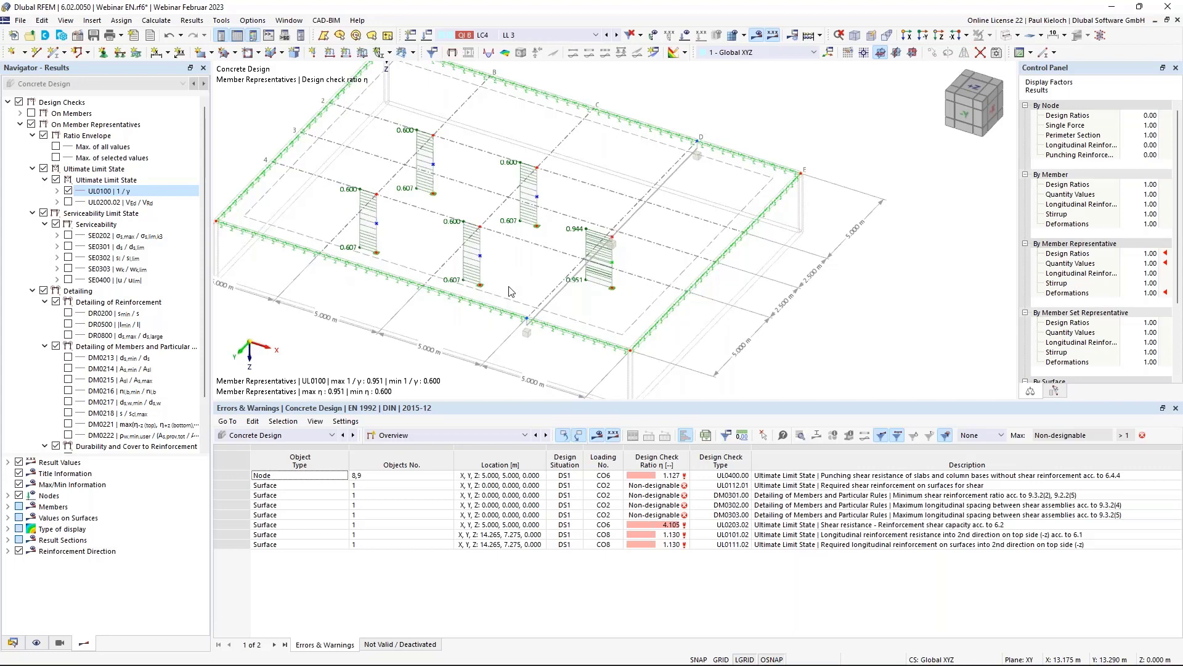
middle_click_drag(500, 269, 542, 272, "ctrl")
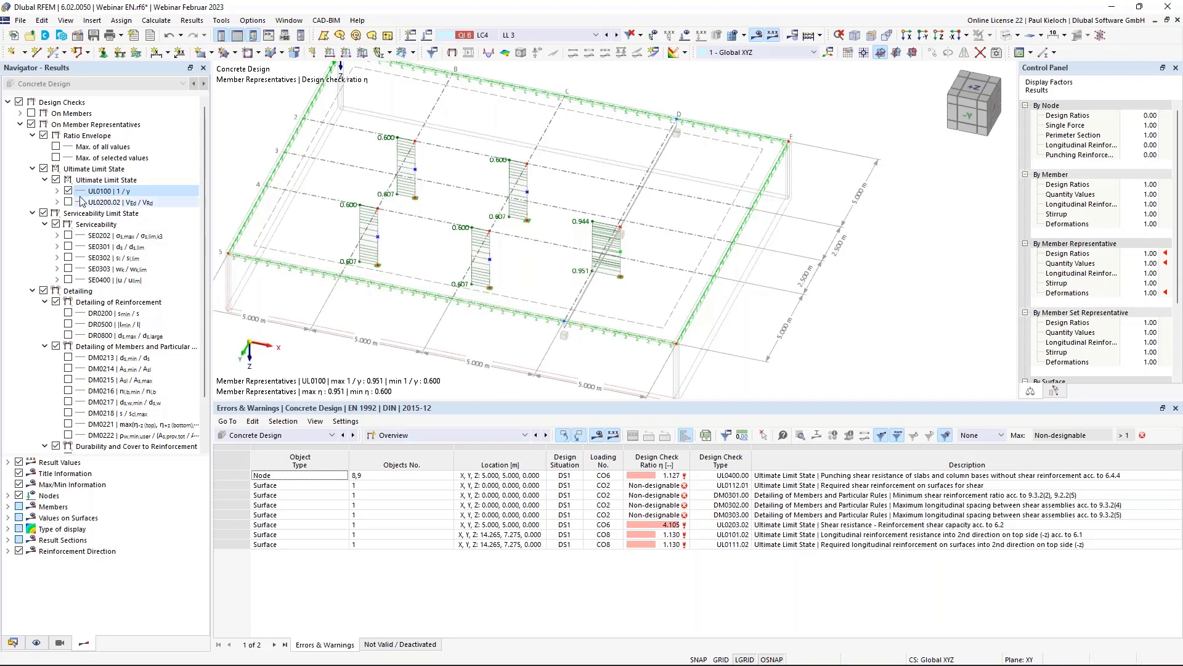
- Collapse and hide the design checks on member representatives
left_click(33, 169)
left_click(33, 135)
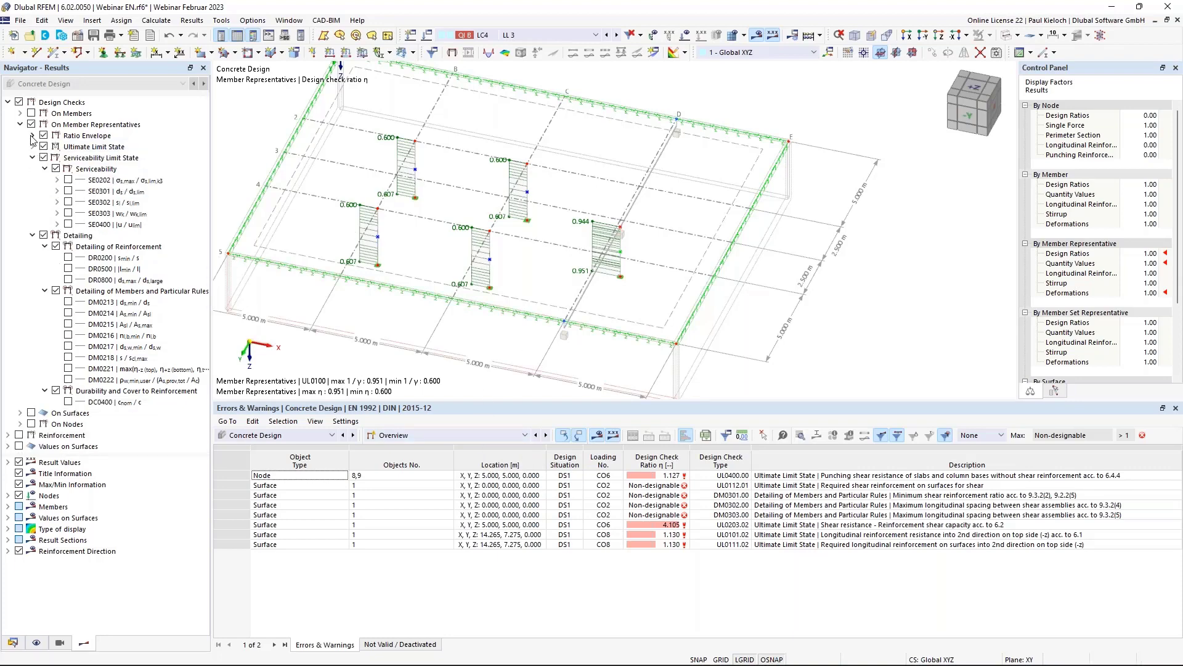
left_click(21, 124)
left_click(31, 125)
left_click(31, 124)
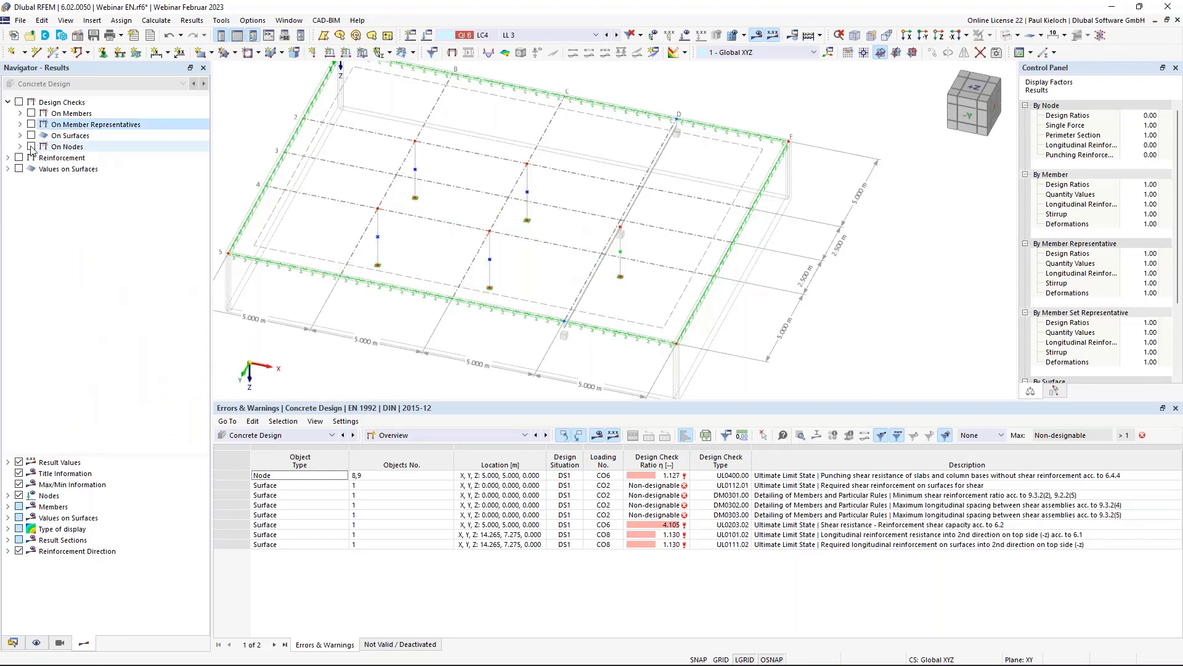
- Show the design checks on nodes and display the load increment factor β of punching check UL0400
left_click(31, 146)
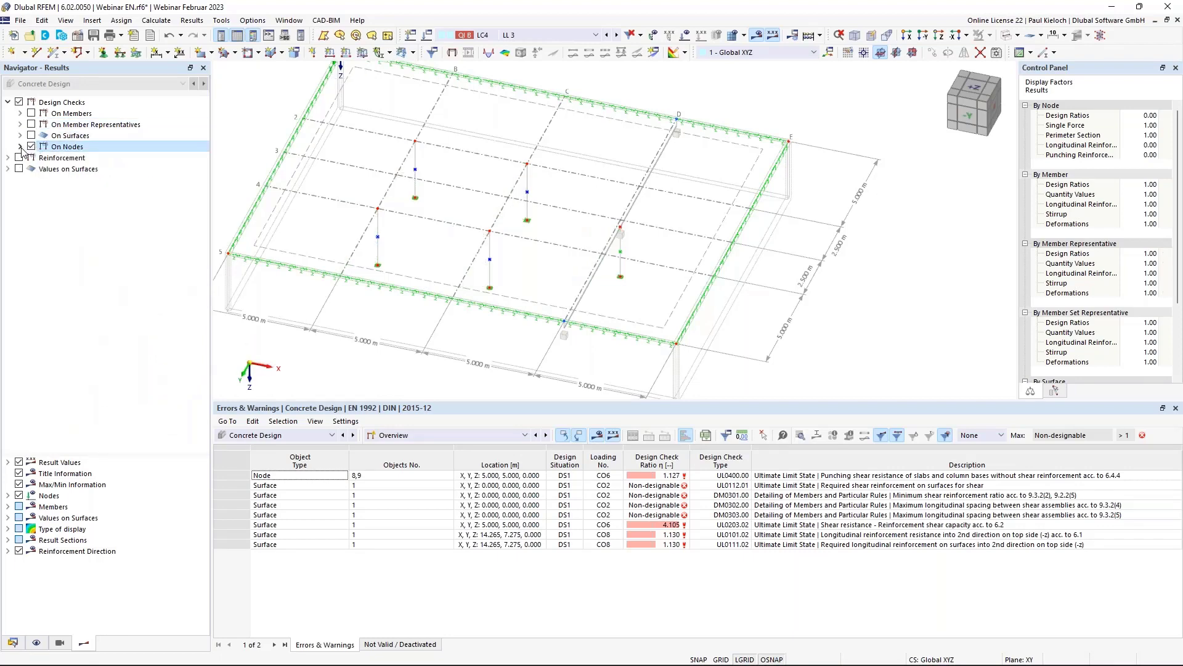
left_click(21, 146)
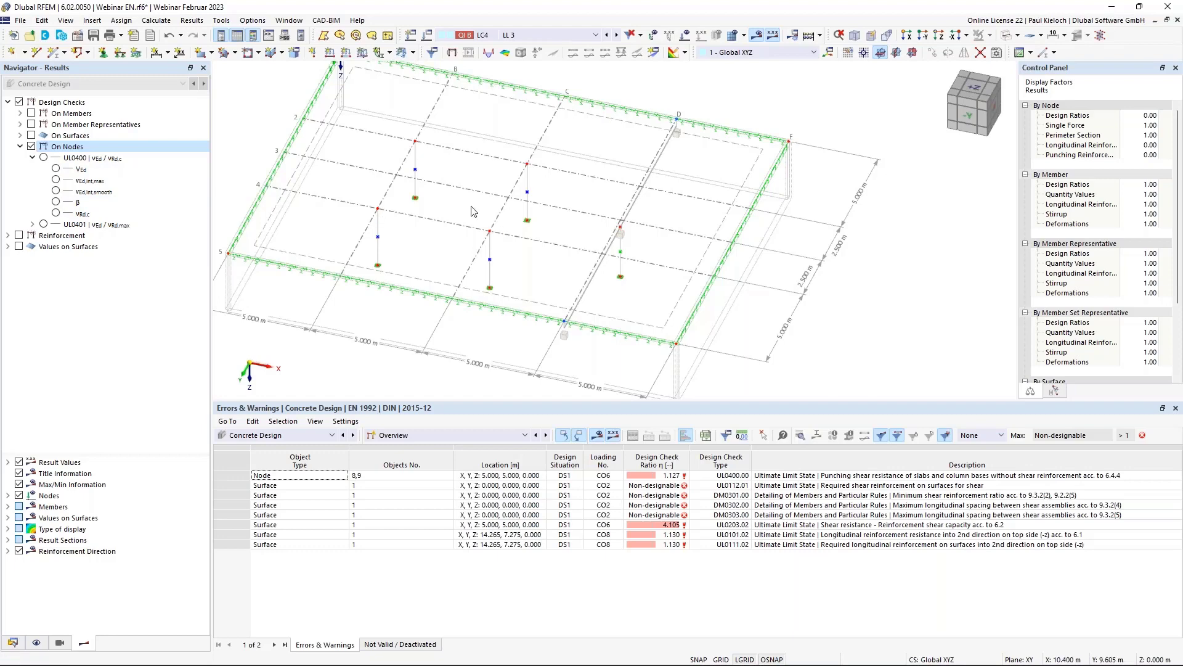
left_click(56, 203)
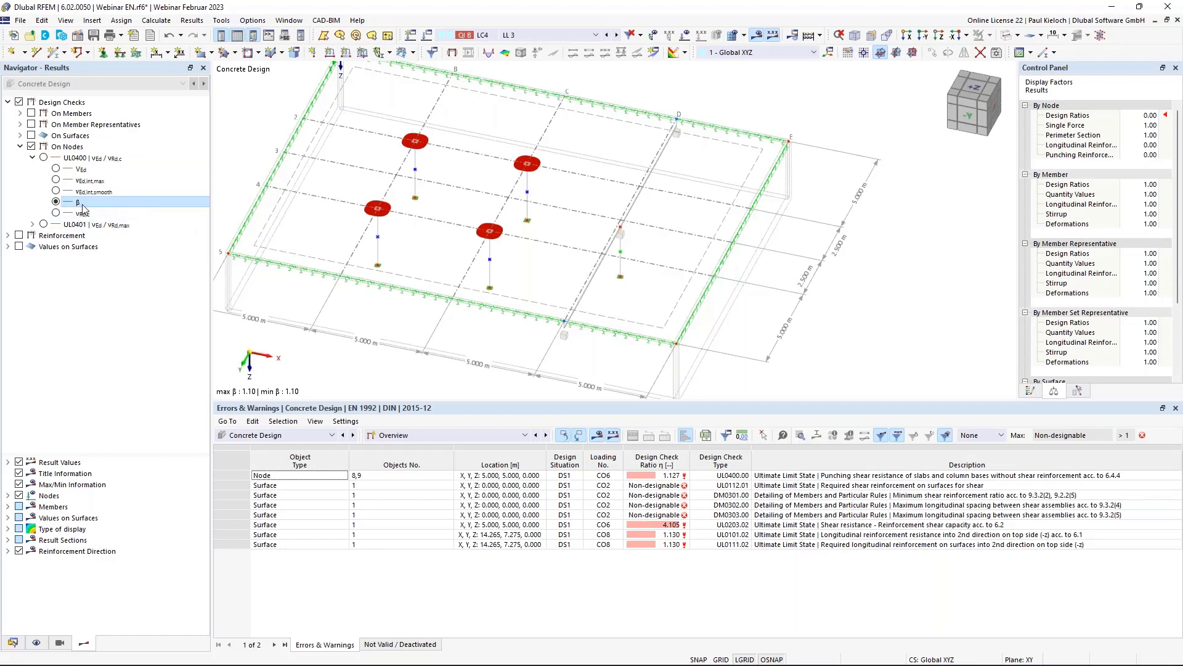
- Collapse and hide the design checks on nodes
left_click(33, 158)
left_click(33, 159)
left_click(21, 147)
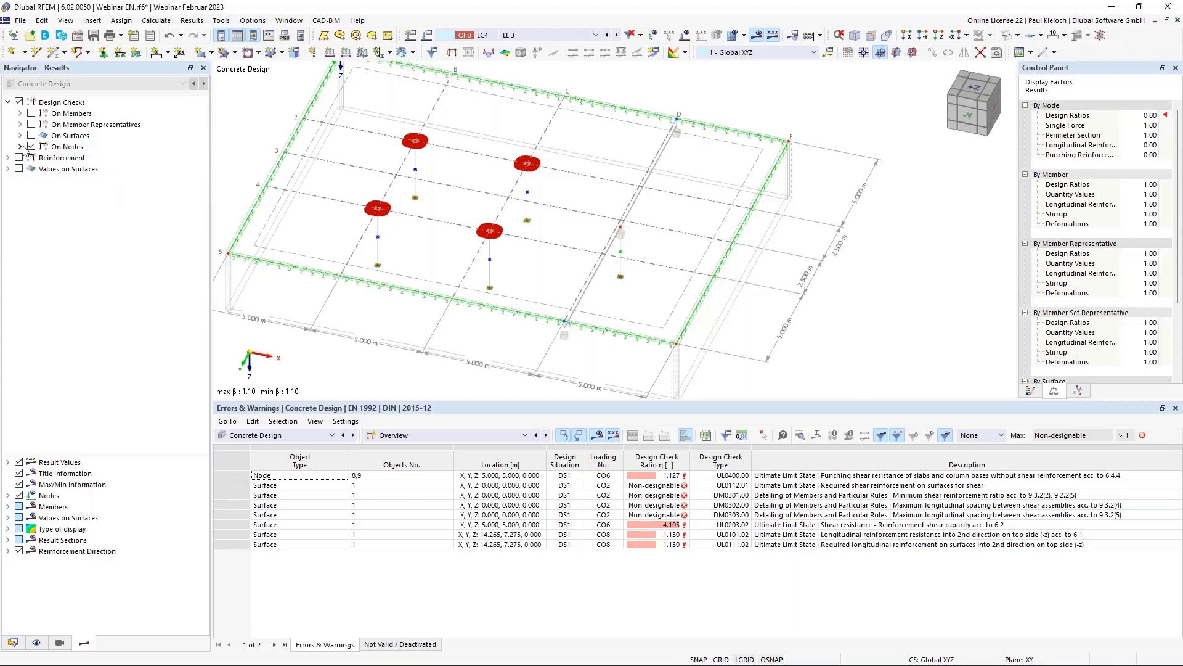
left_click(31, 147)
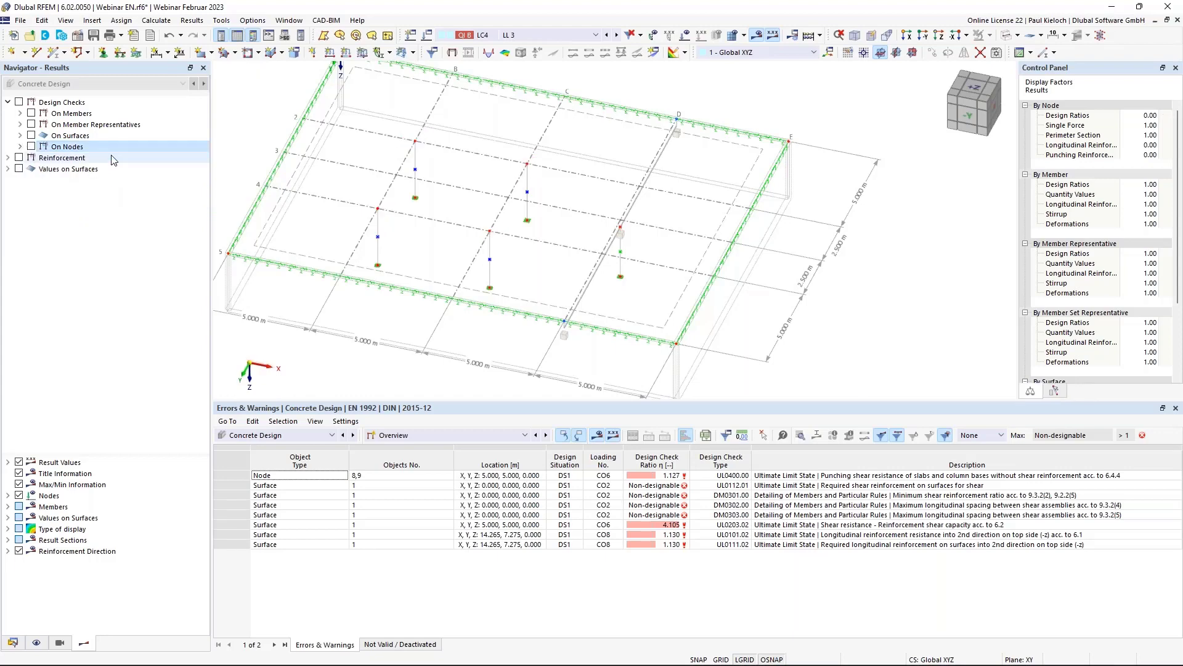
- Enable the reinforcement results for nodes only and display the required punching reinforcement Asw,req
left_click(19, 158)
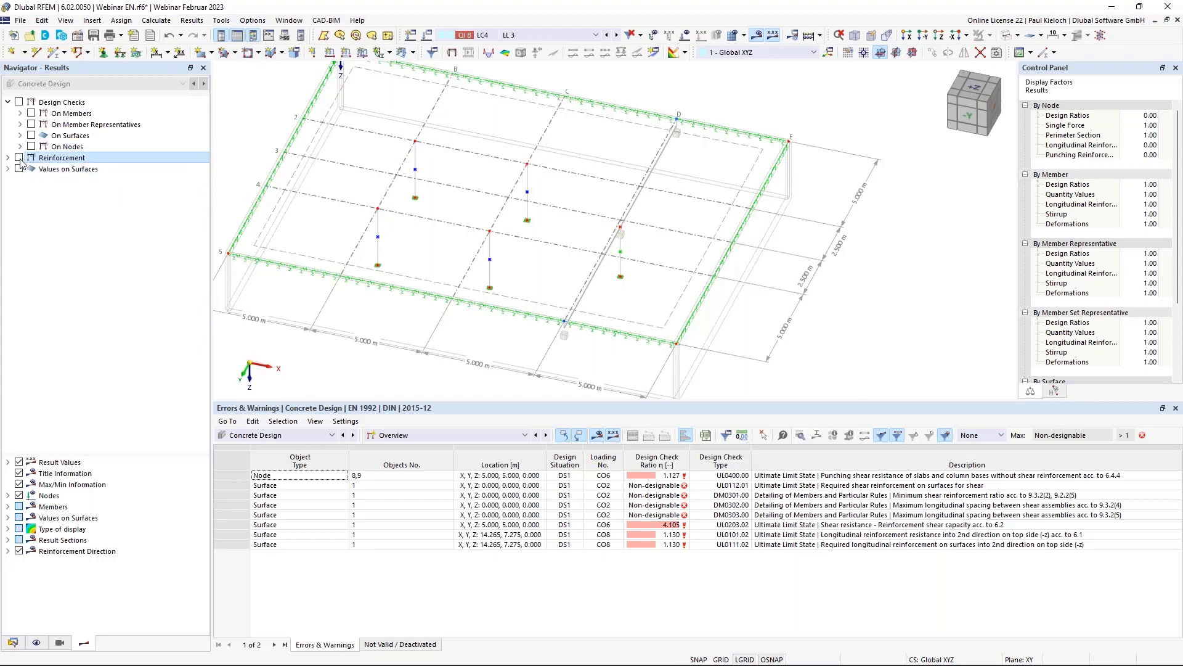
left_click(8, 159)
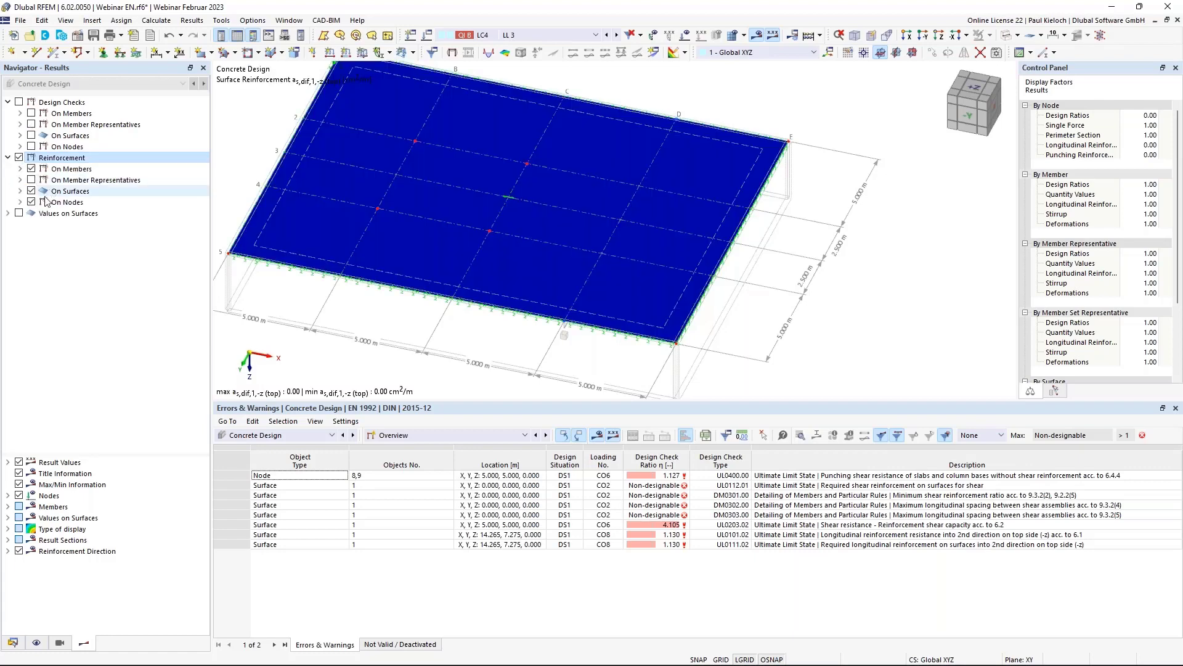
left_click(30, 191)
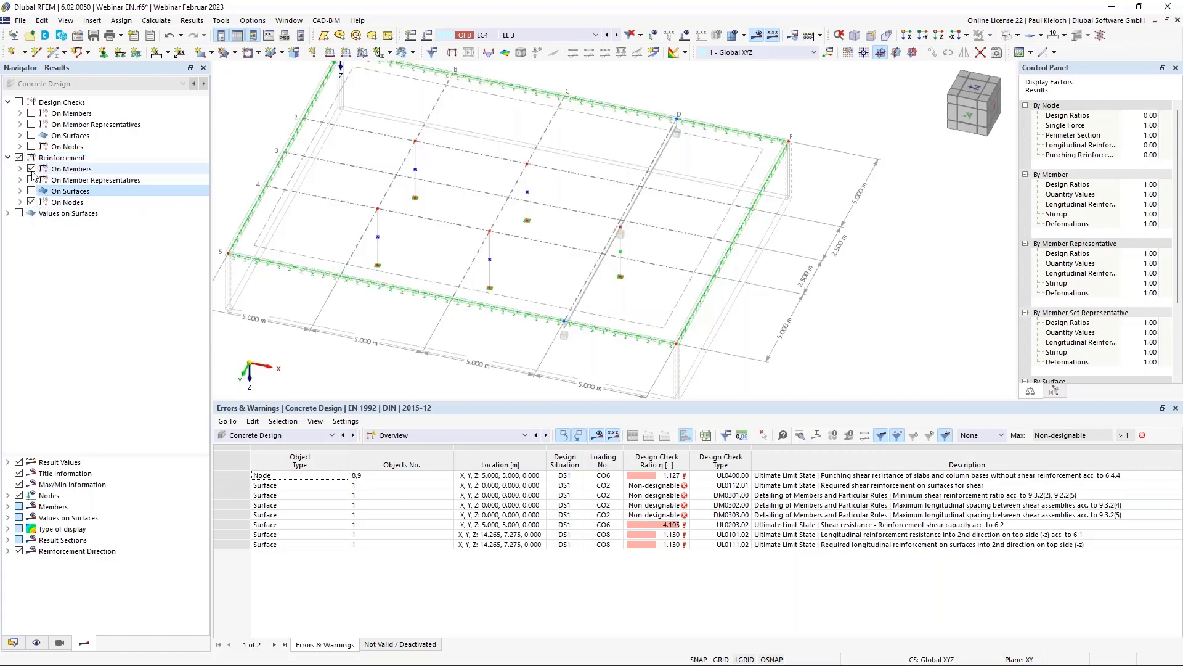
left_click(31, 202)
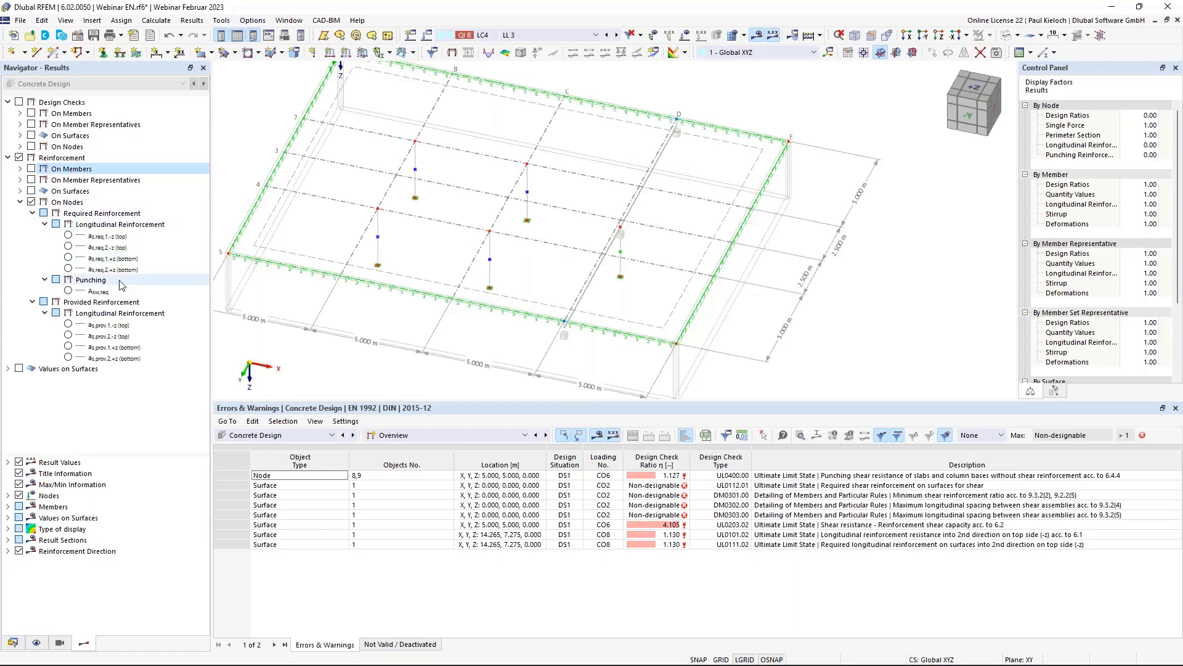
left_click(68, 291)
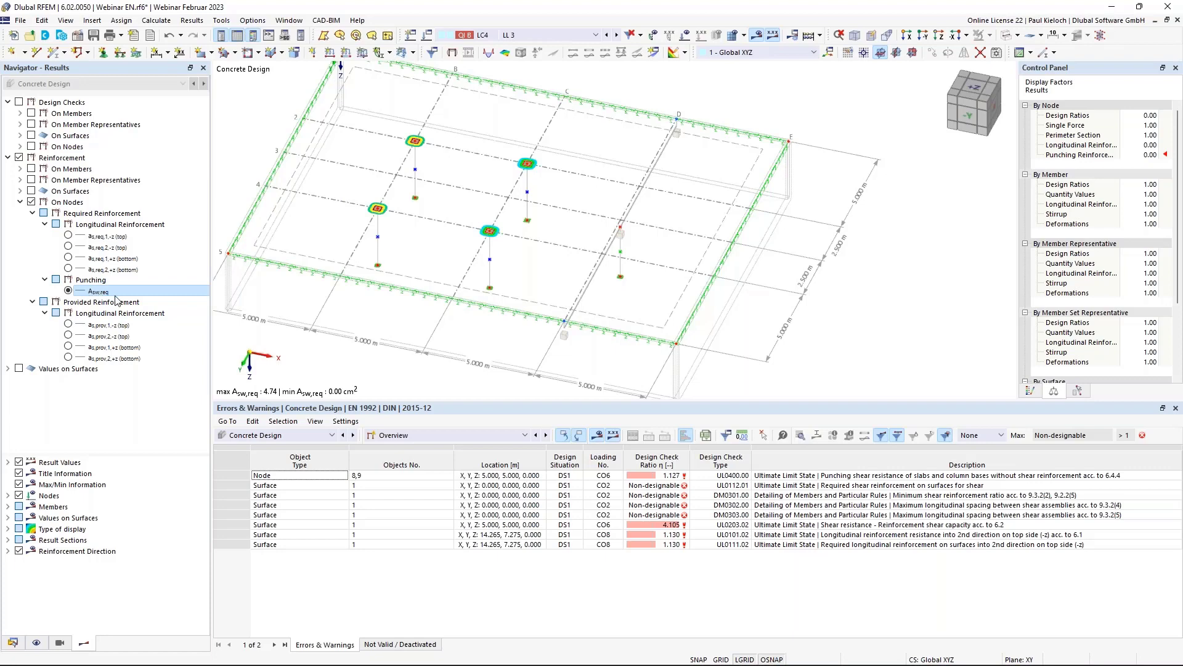
- Show the required punching reinforcement as isolines with values on surfaces, and inspect the perimeters around one column node
left_click(685, 53)
left_click(697, 83)
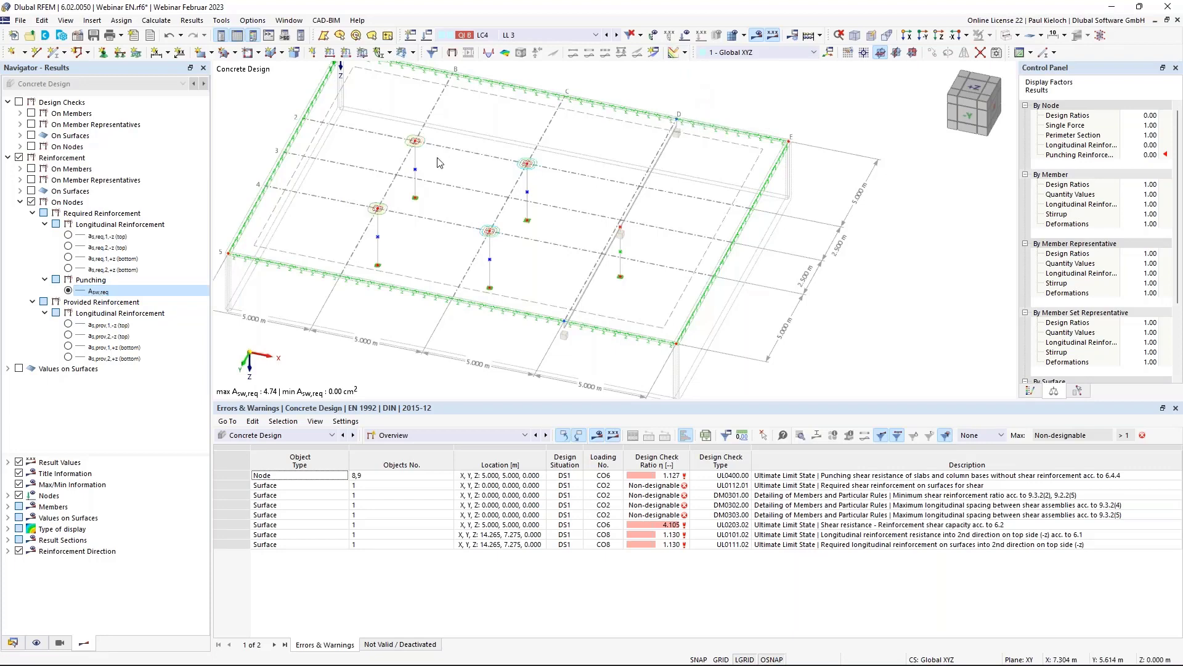
left_click(19, 368)
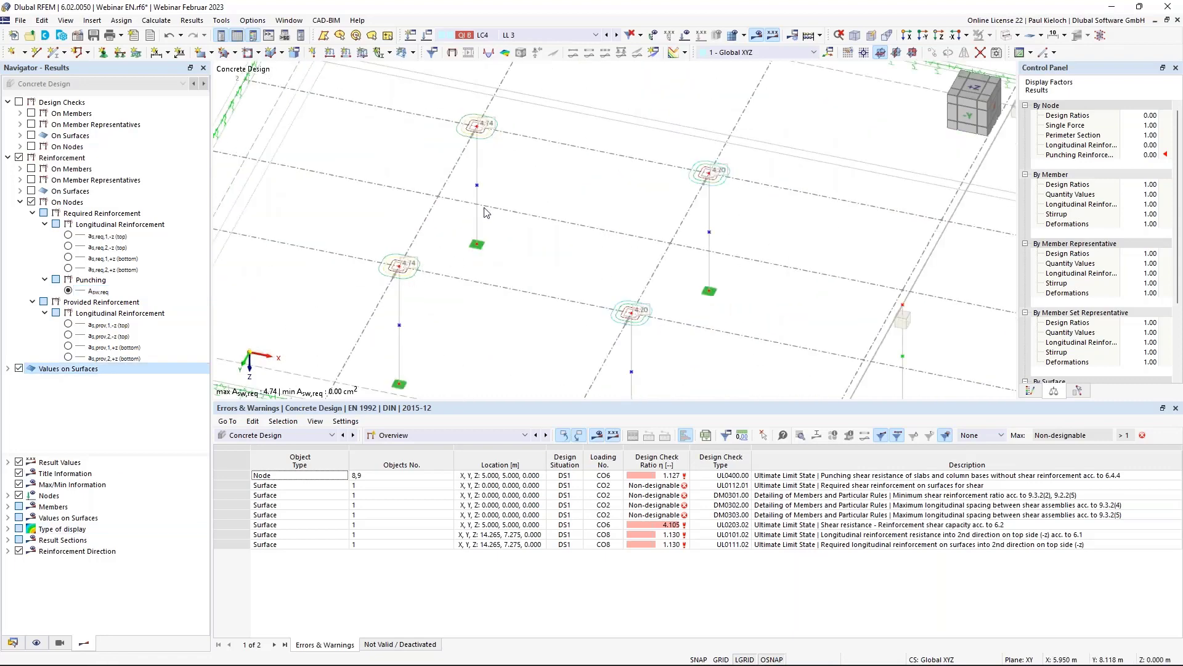
scroll(487, 117, "up", 10)
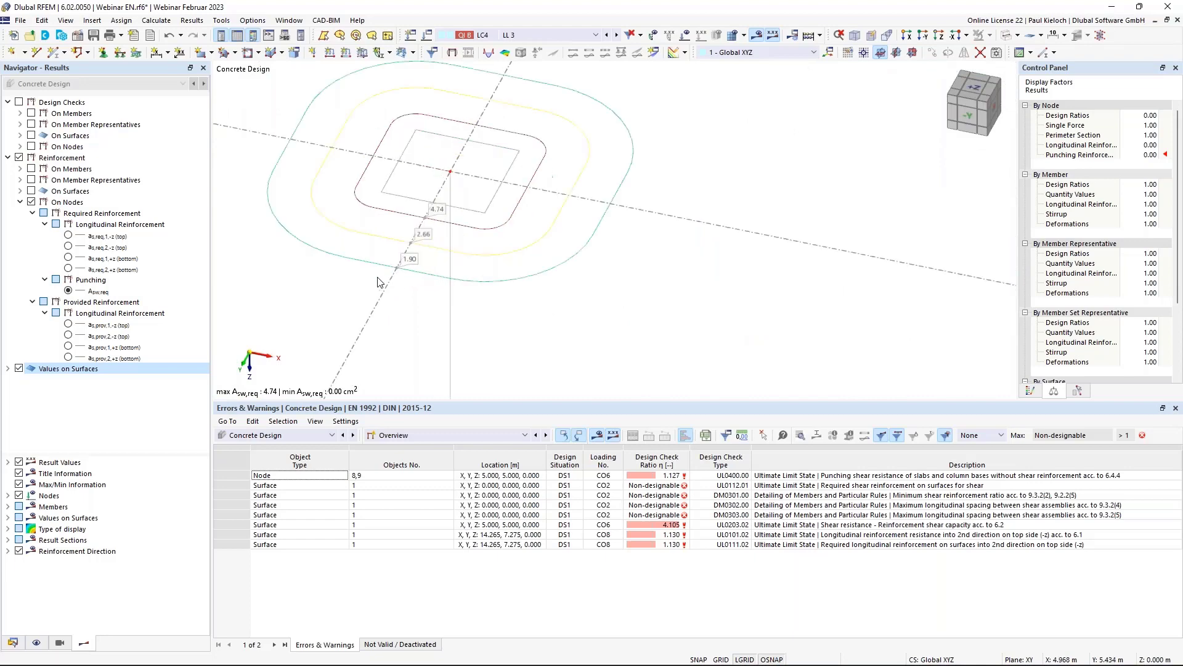
- Turn on the outermost control perimeter in the result display of the nodes for the required punching reinforcement
middle_click_drag(467, 229, 487, 280)
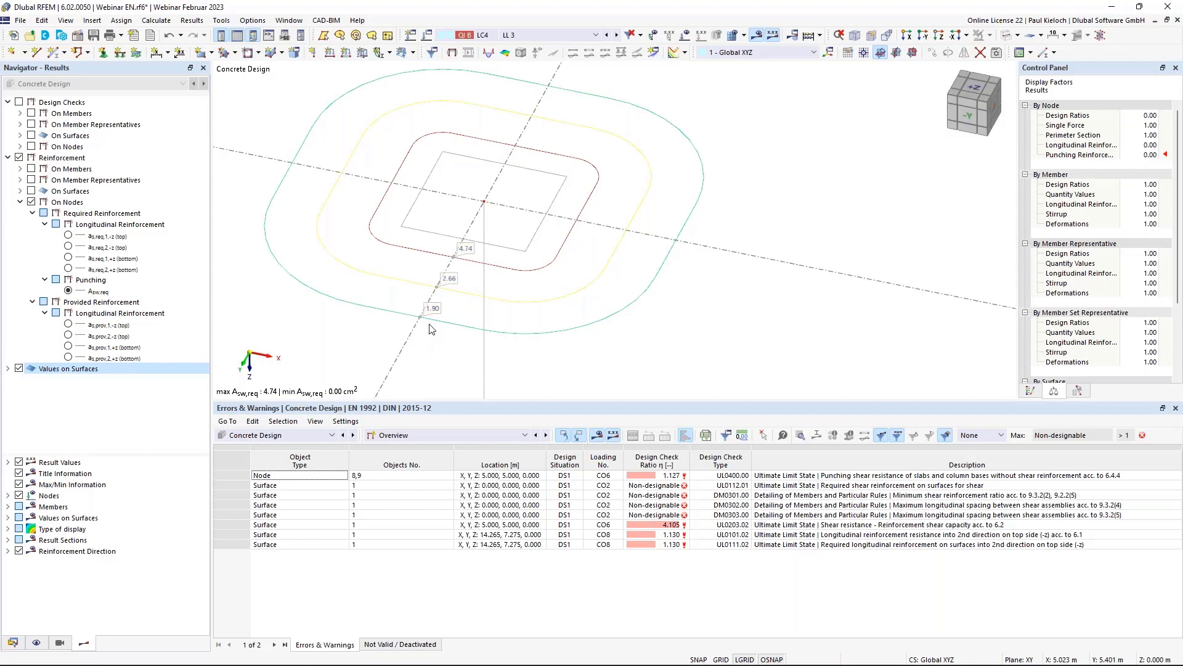
scroll(440, 324, "down", 5)
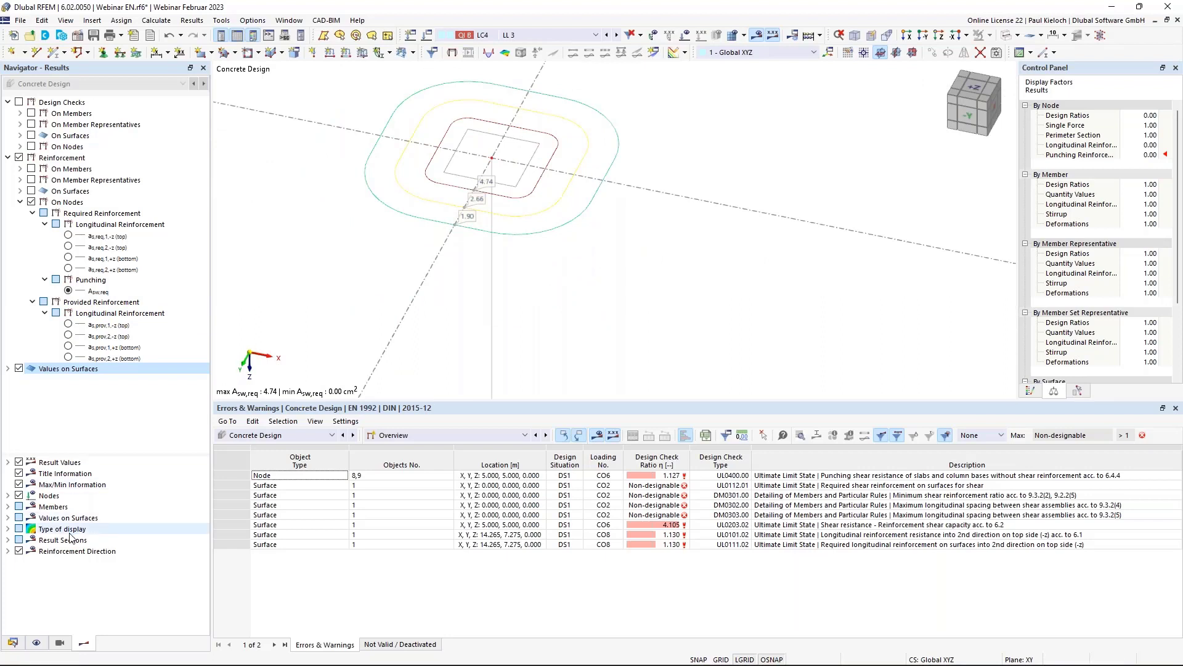
left_click(8, 495)
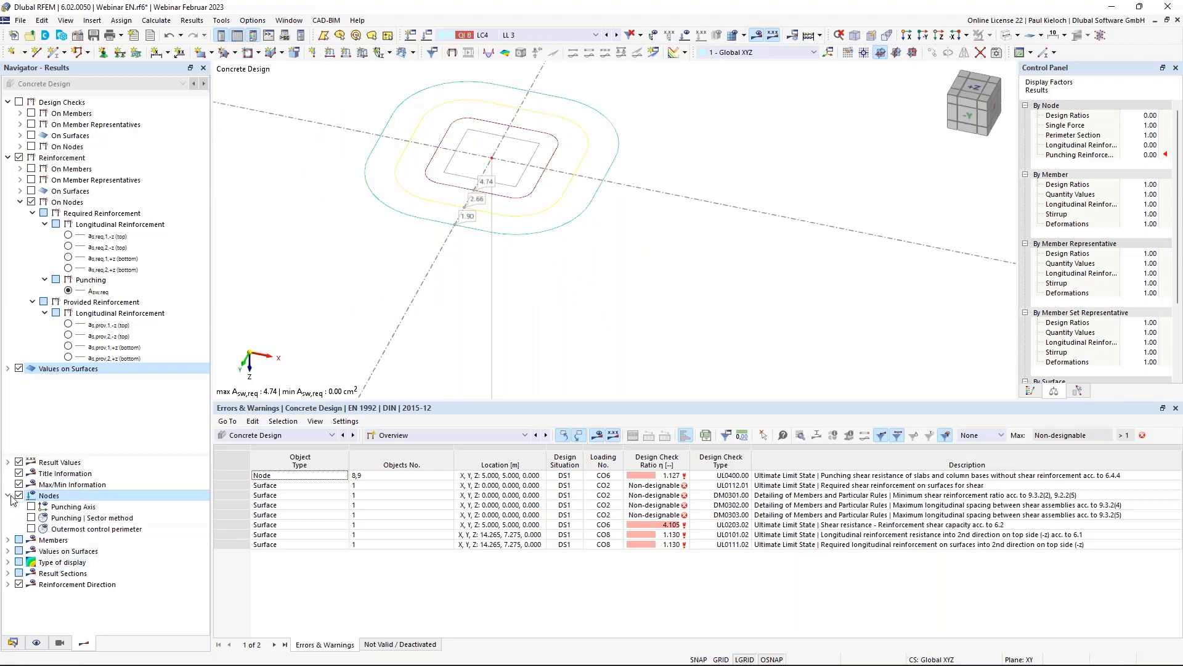
left_click(31, 529)
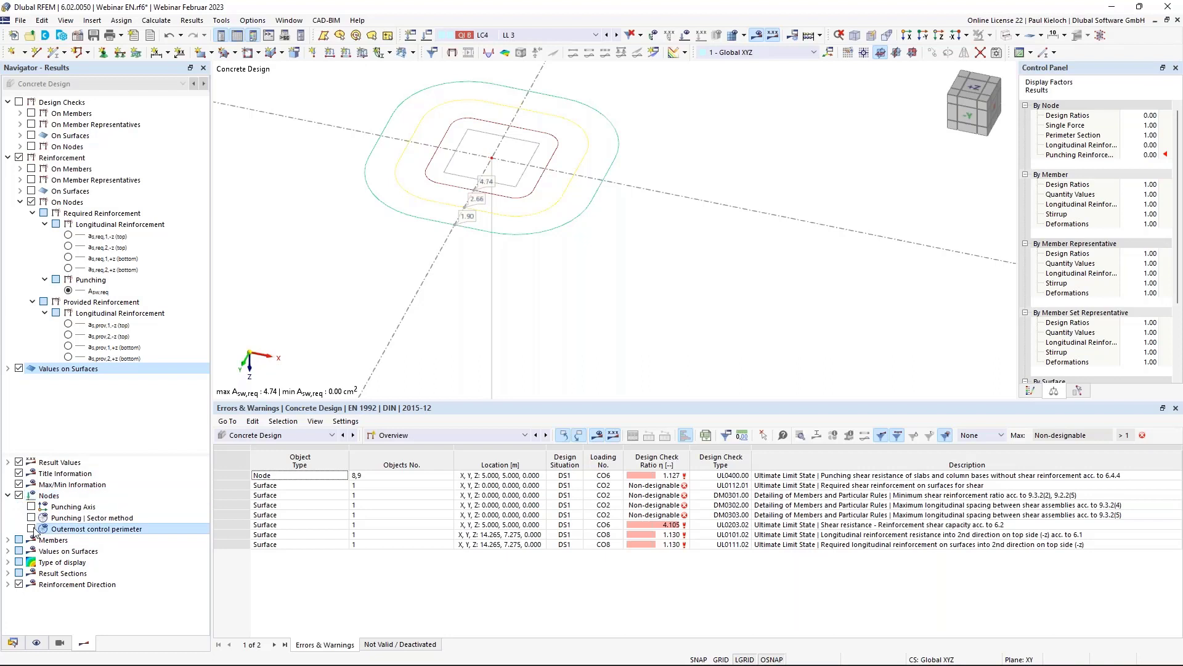
scroll(552, 242, "down", 2)
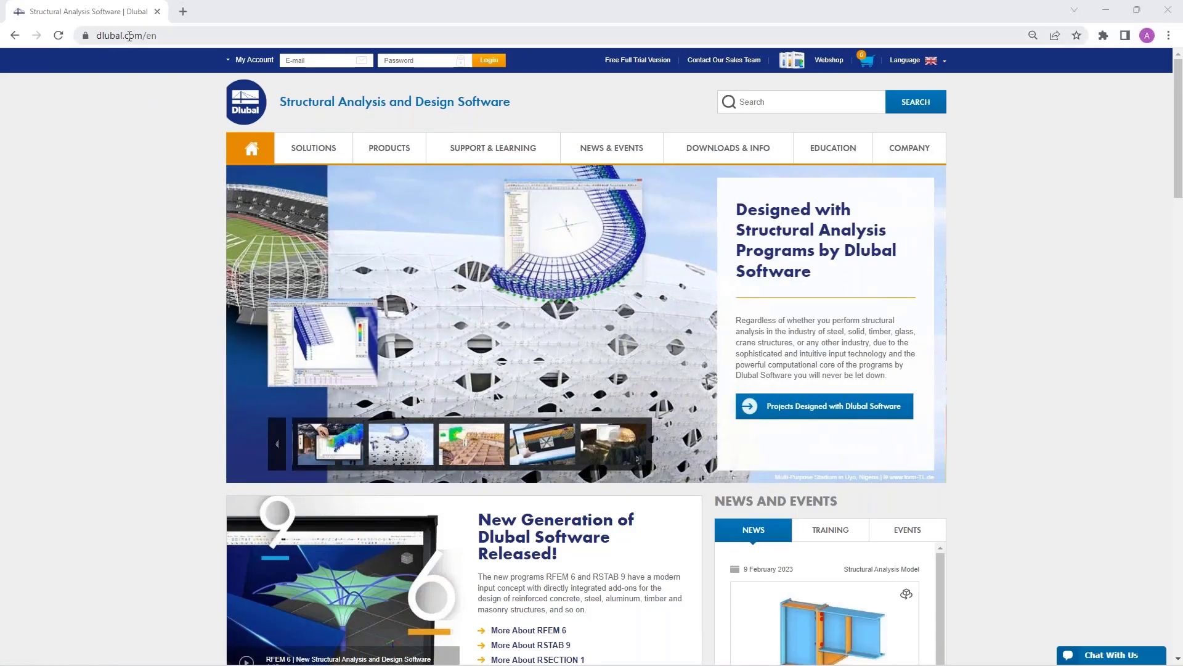
- Switch to the Dlubal website in the browser and open the webinar page "New Features of Concrete Design Add-On for RFEM 6 and RSTAB 9"
mouse_move(647, 150)
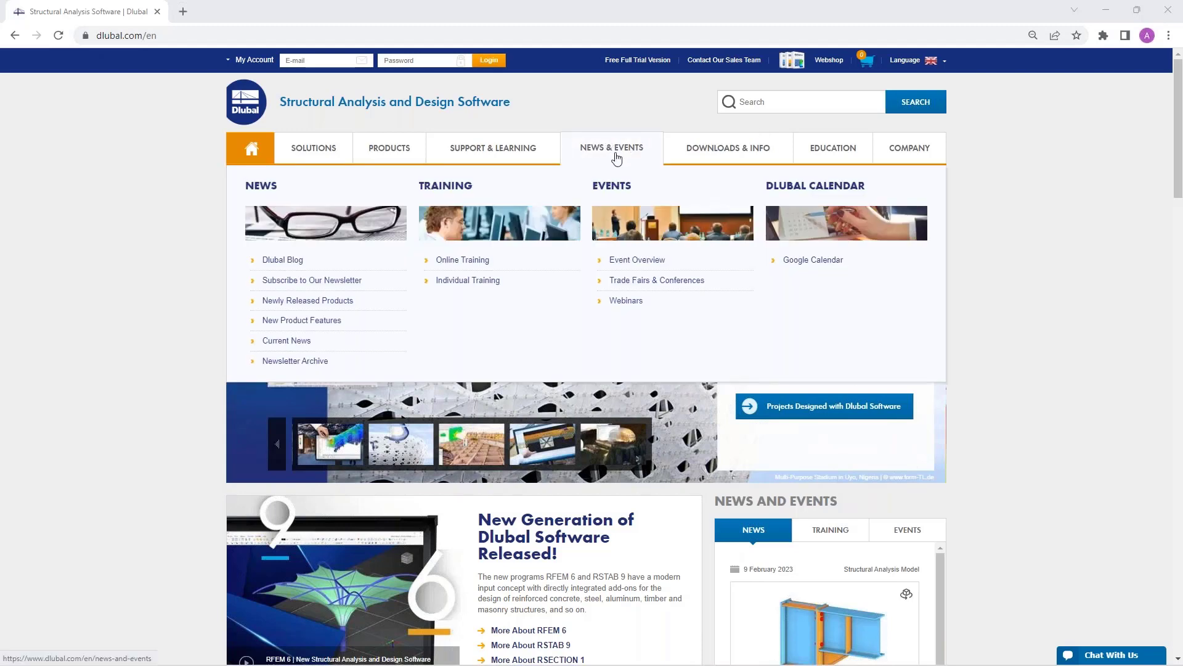
left_click(626, 301)
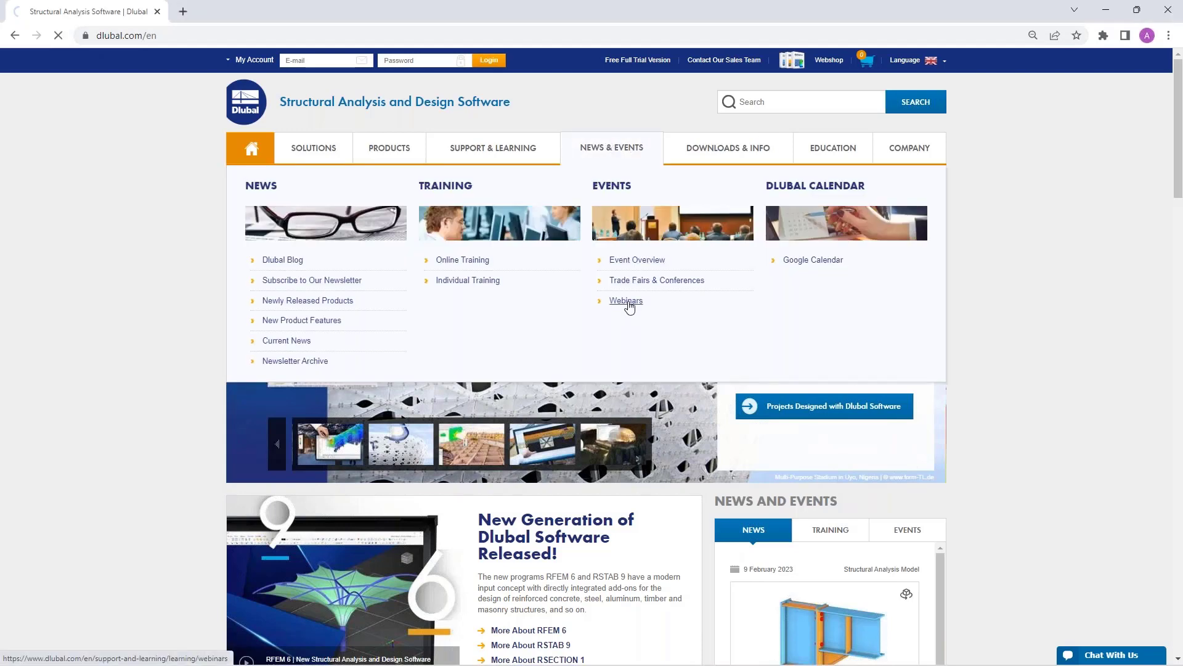
scroll(501, 280, "down", 4)
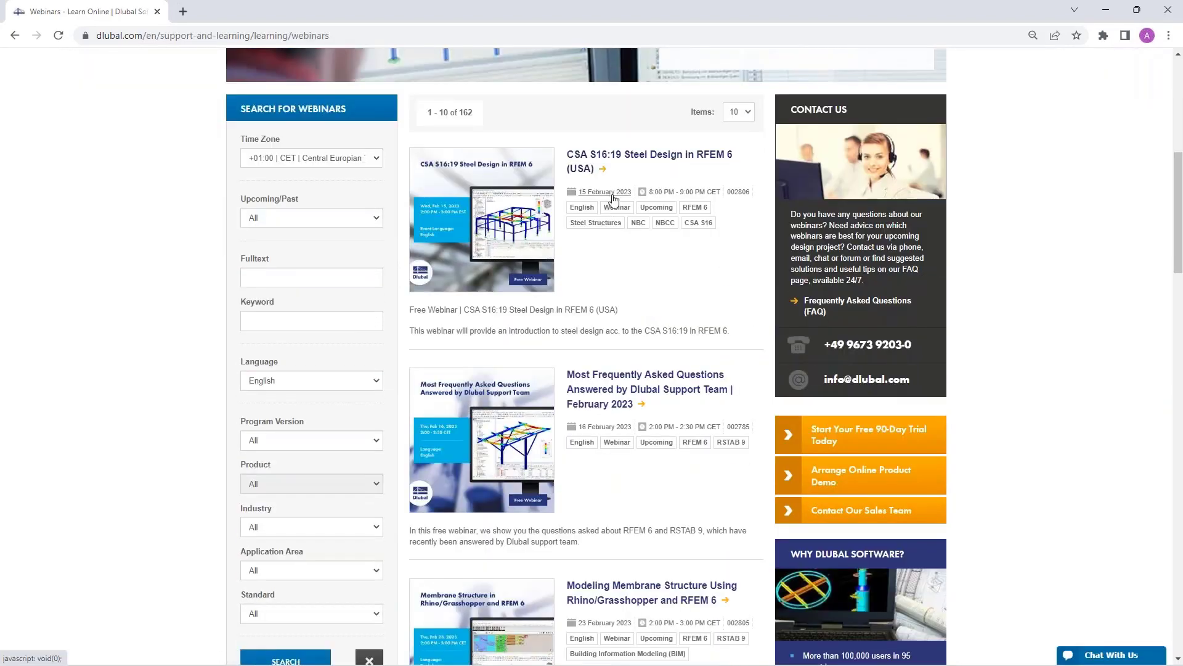
scroll(613, 199, "down", 8)
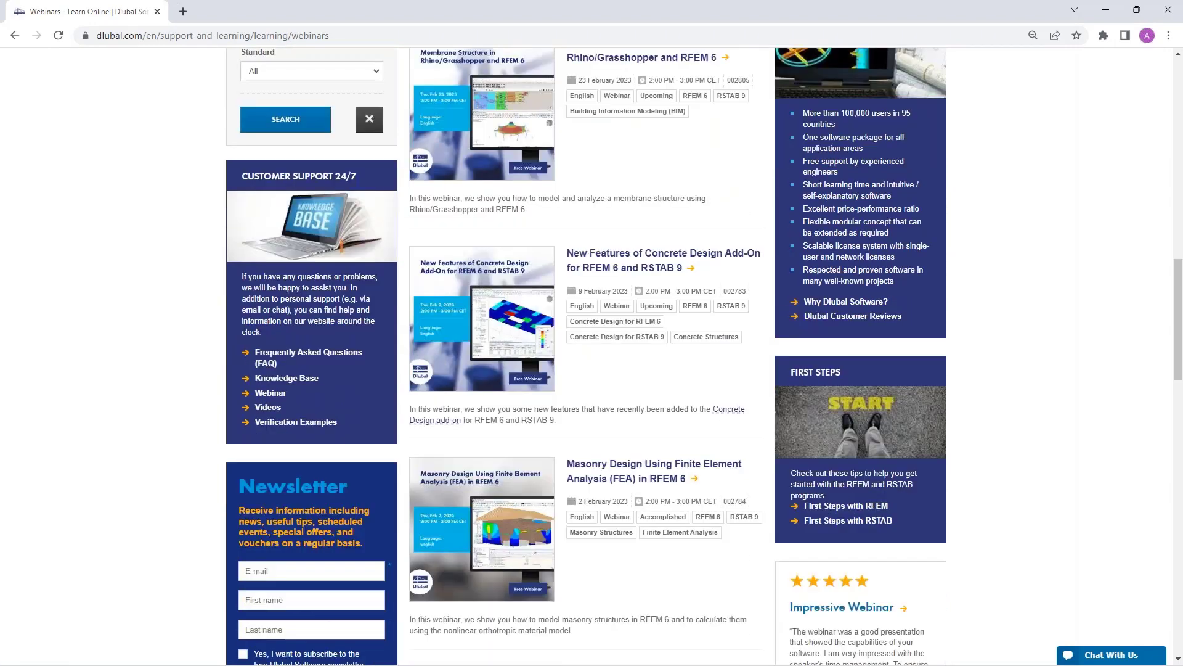
left_click(623, 261)
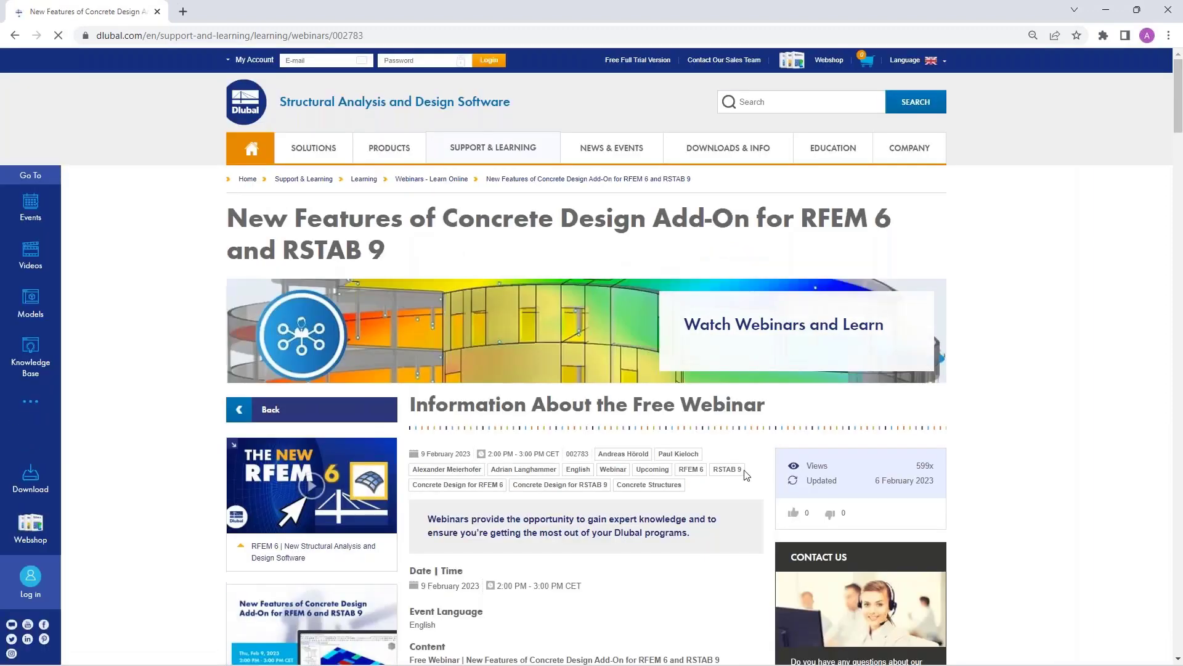
- Review the webinar page's content, slide download and Models to Download section, and show the 3D preview of the Reinforced concrete slab model
scroll(780, 366, "down", 1)
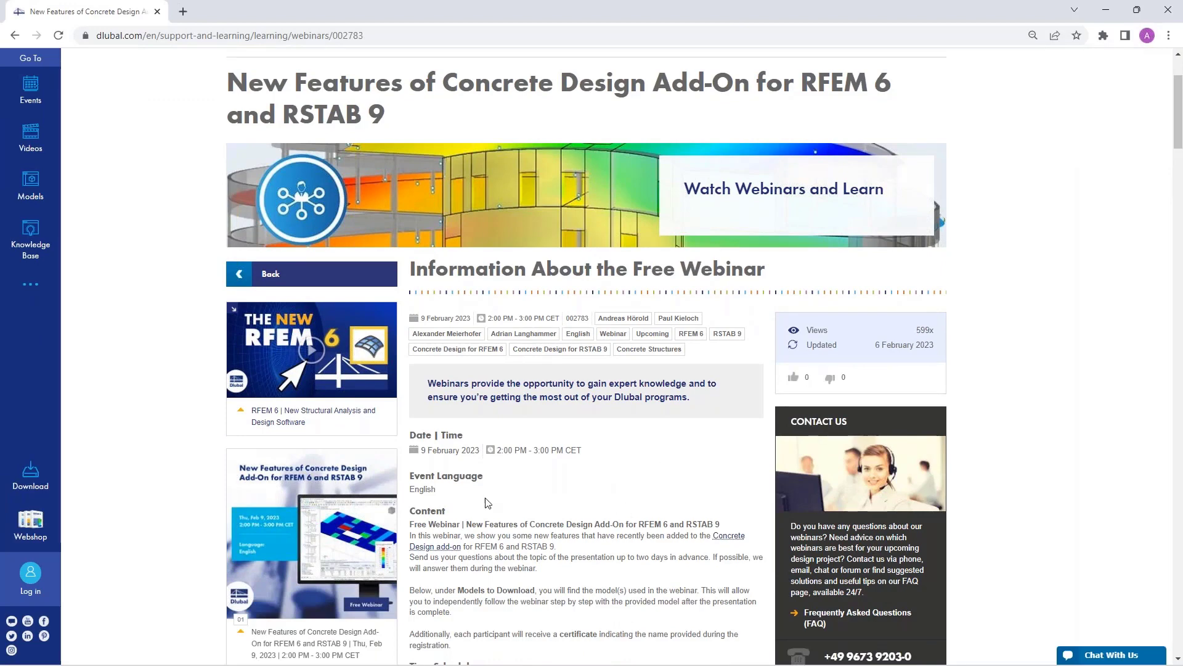
scroll(521, 435, "down", 2)
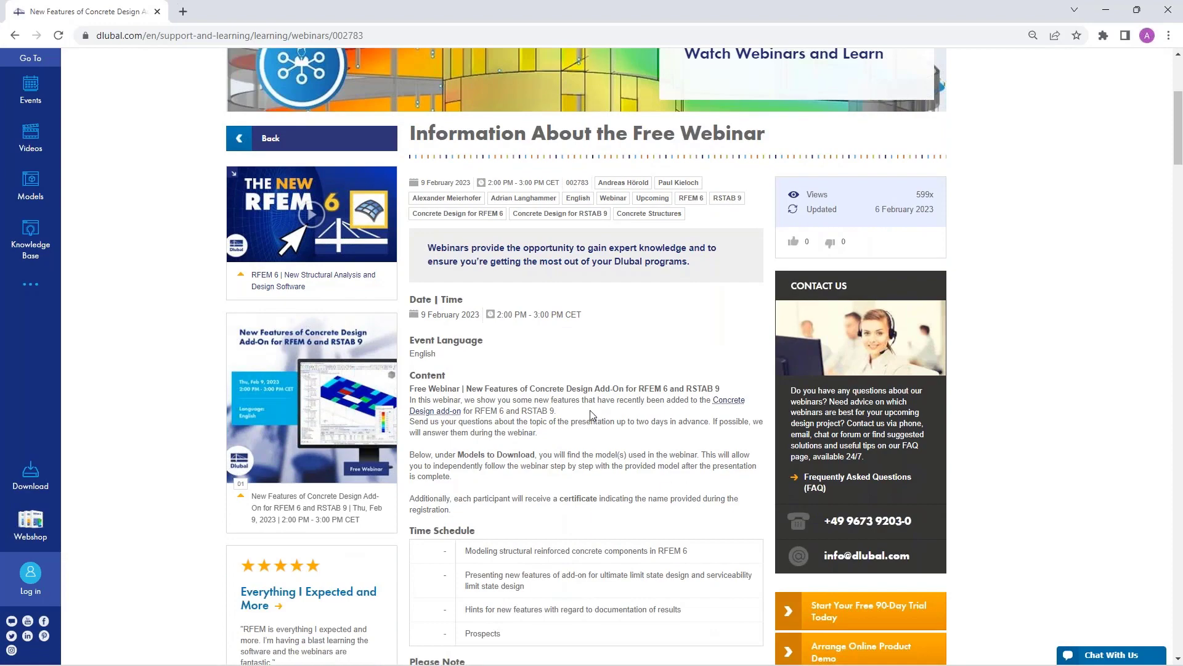
scroll(588, 387, "down", 1)
scroll(589, 387, "down", 11)
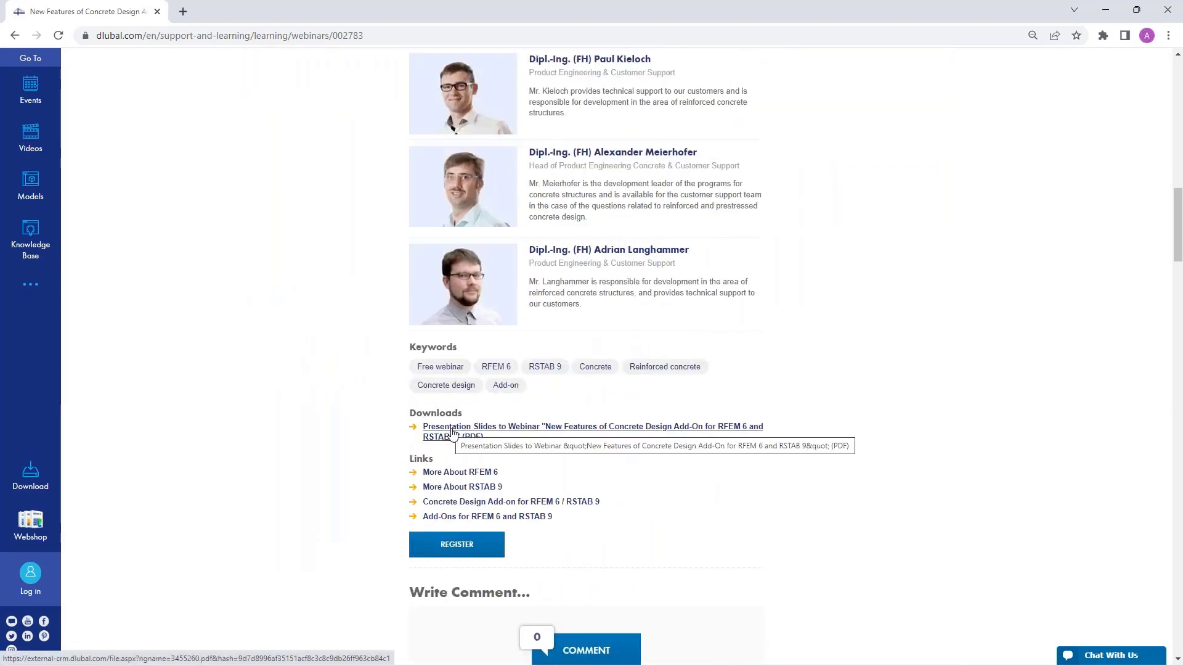
scroll(451, 433, "down", 2)
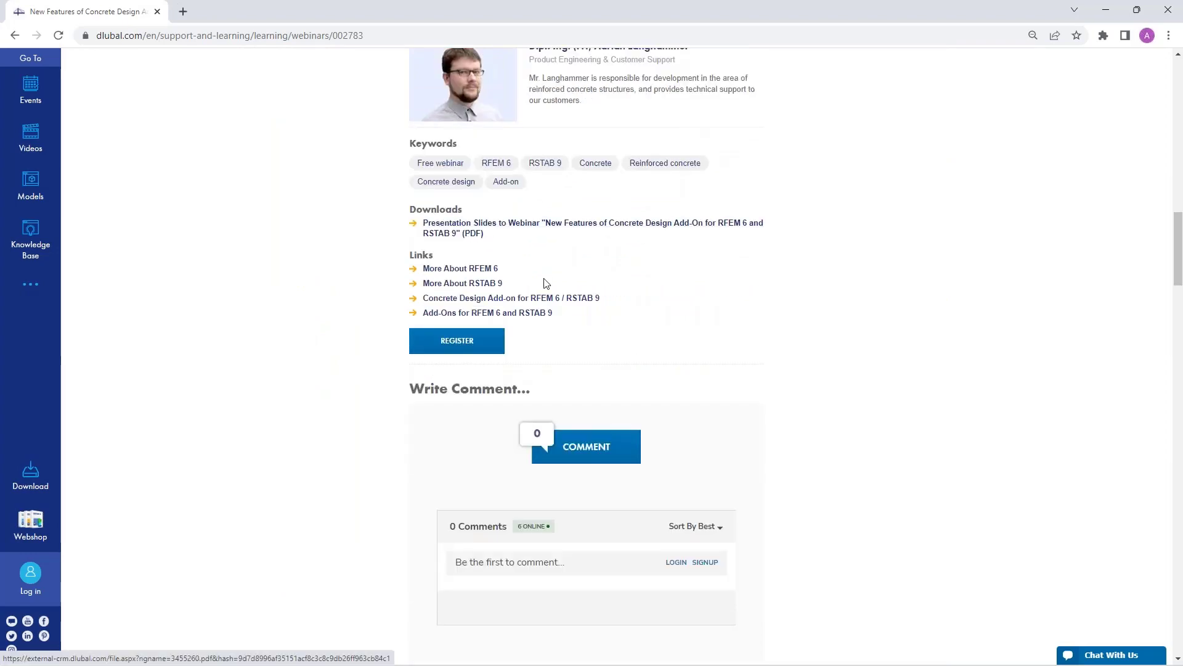
scroll(550, 277, "down", 7)
scroll(553, 296, "down", 9)
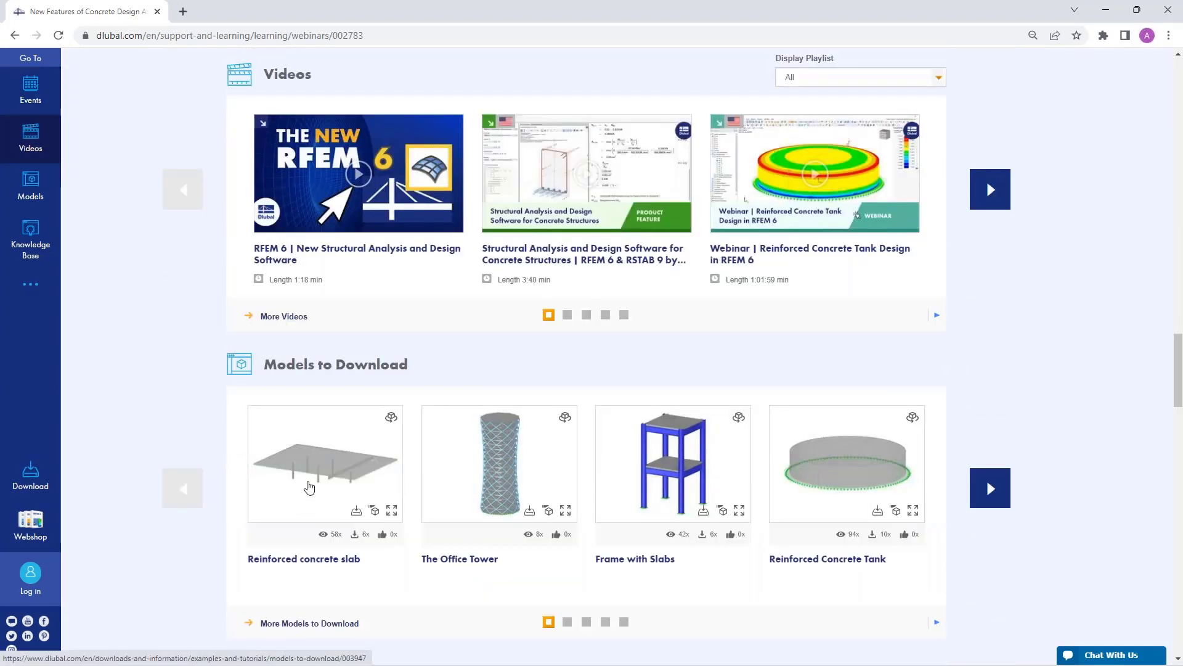
left_click(327, 470)
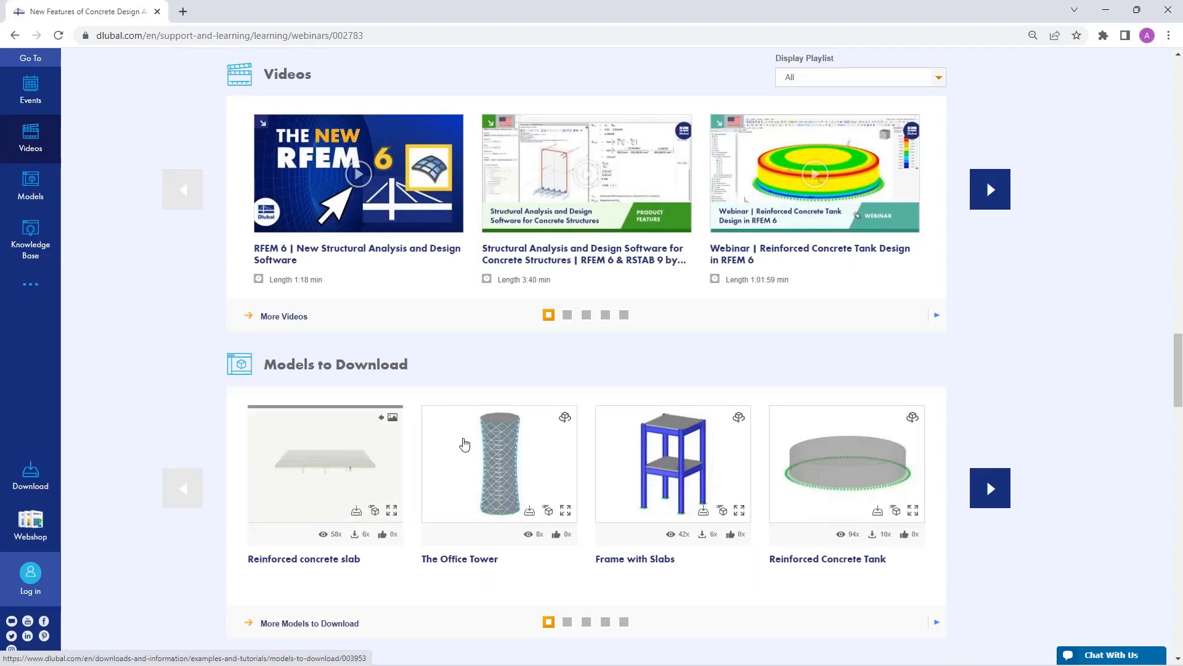
- Open the website's Free Full Trial Version download page
scroll(453, 425, "up", 15)
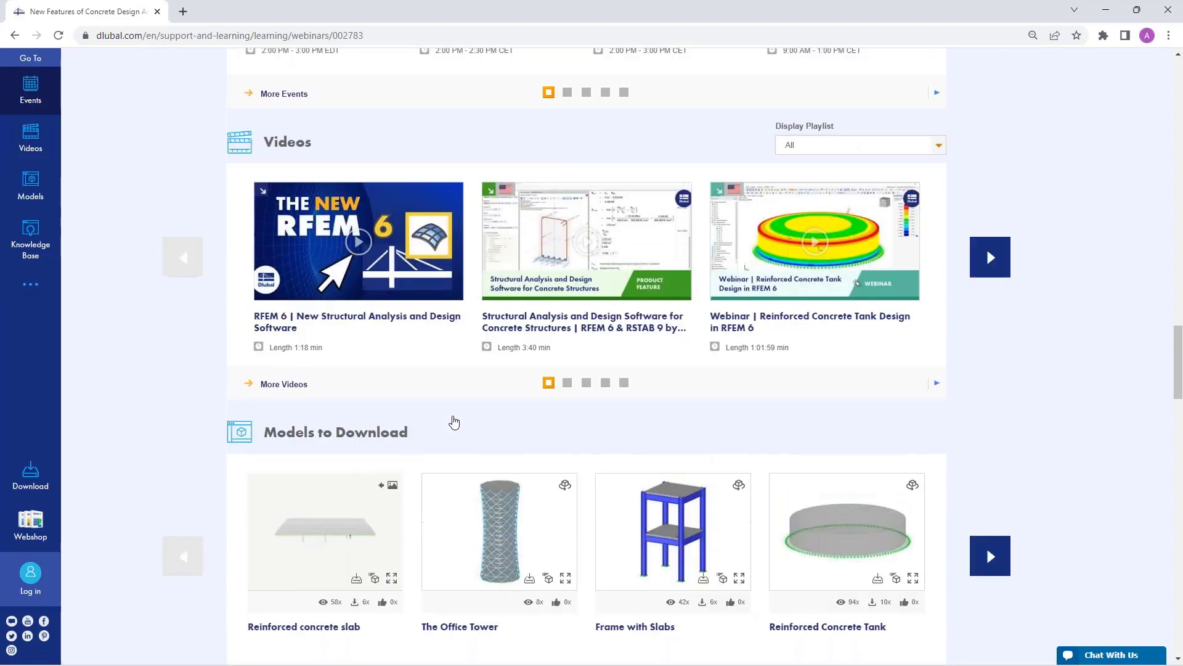
scroll(454, 602, "up", 10)
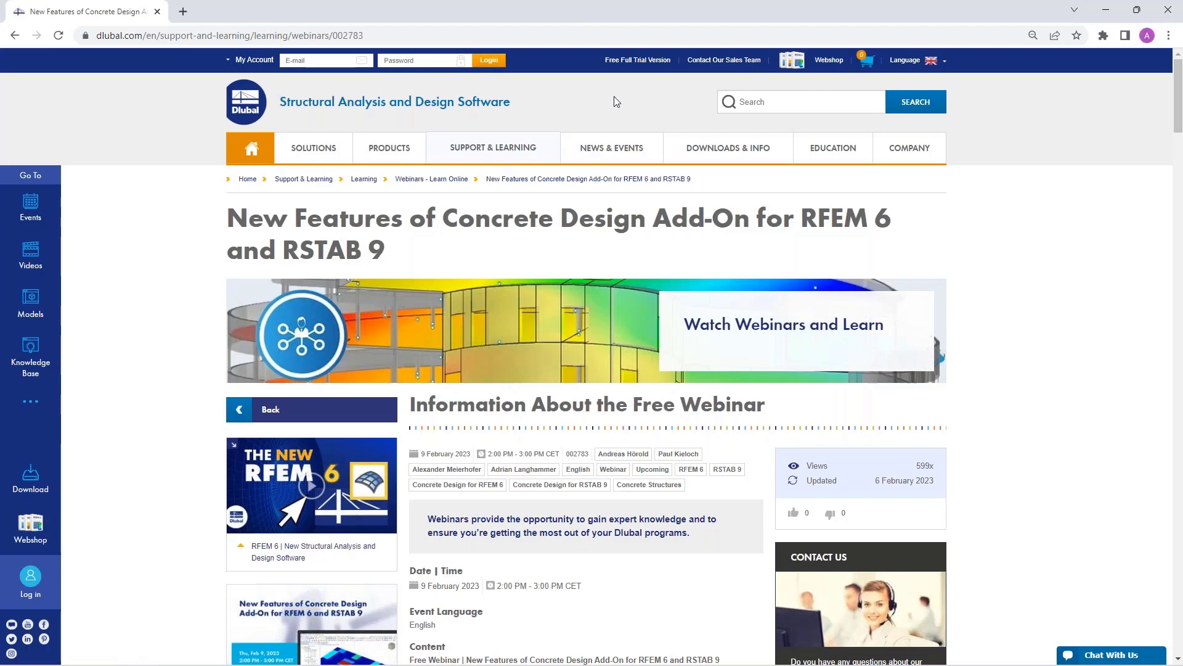
left_click(632, 61)
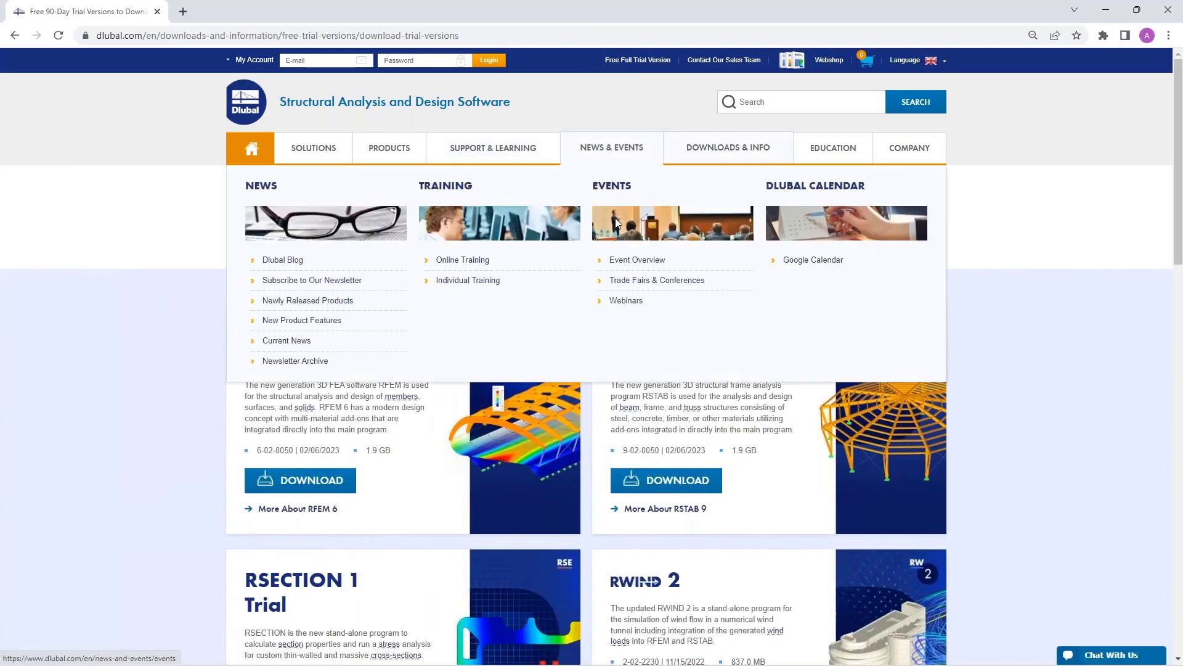